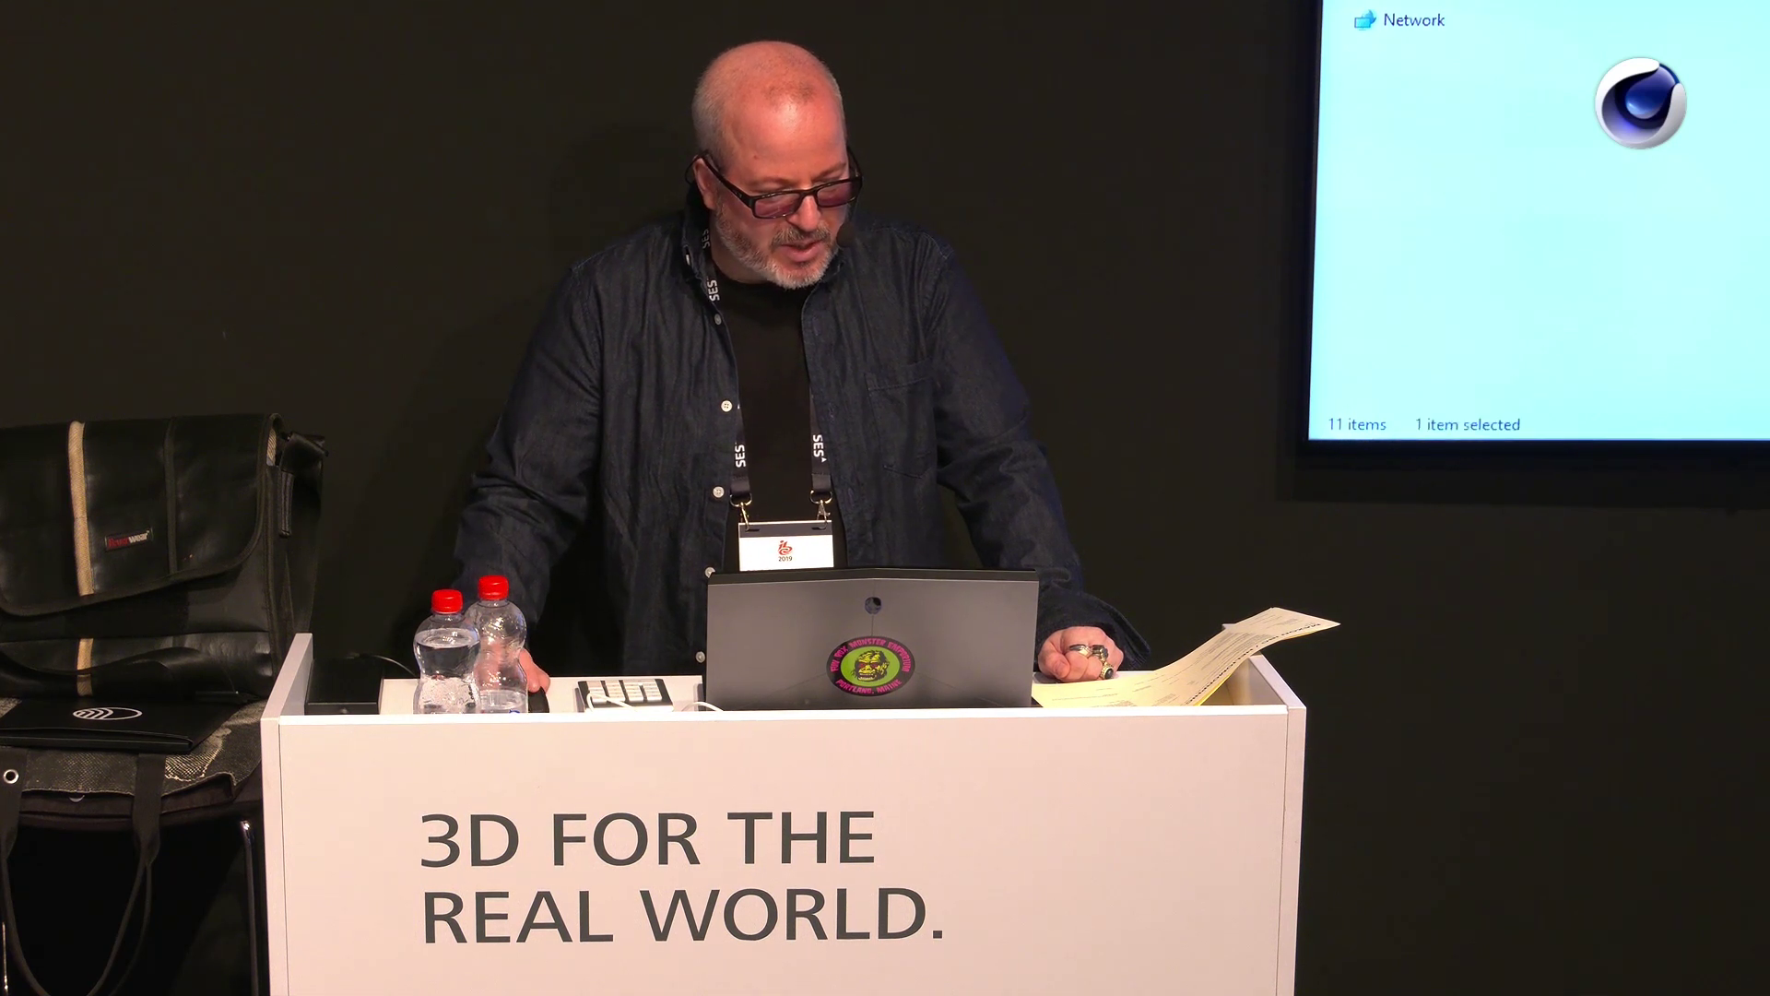
- Open OFU-SeoulSuperground-BRIEF.pdf from File Explorer in Foxit Reader
click(266, 218)
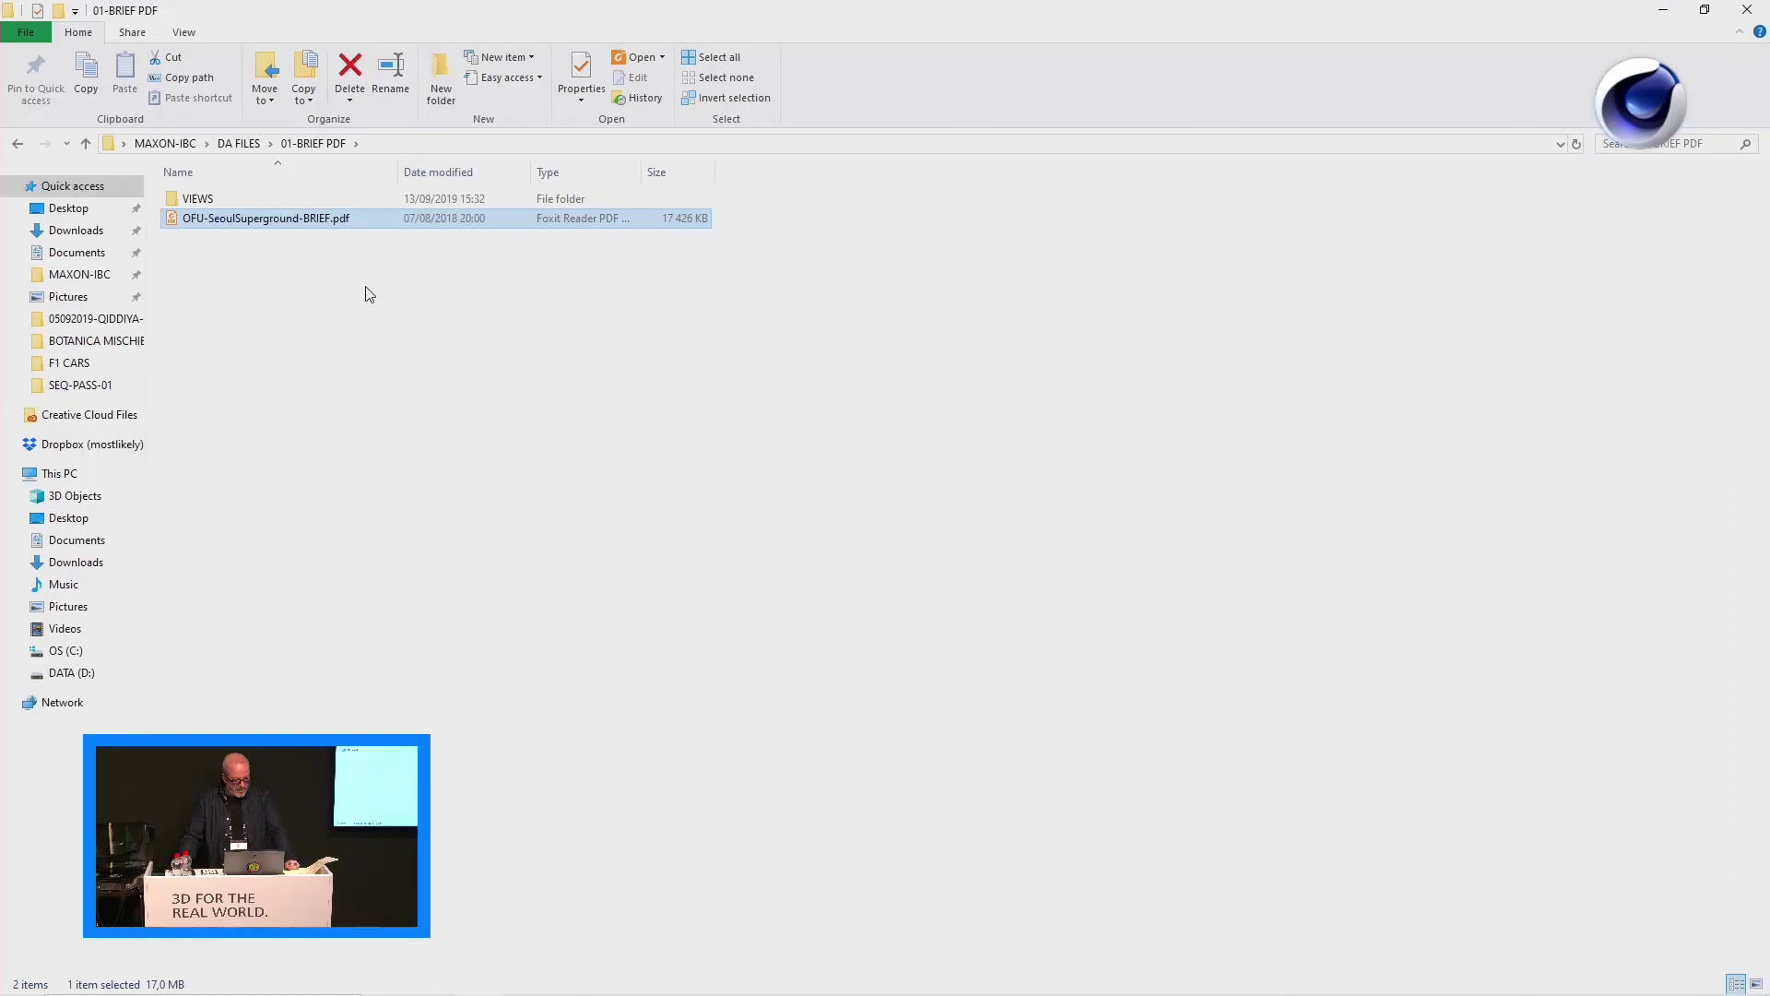
key(Return)
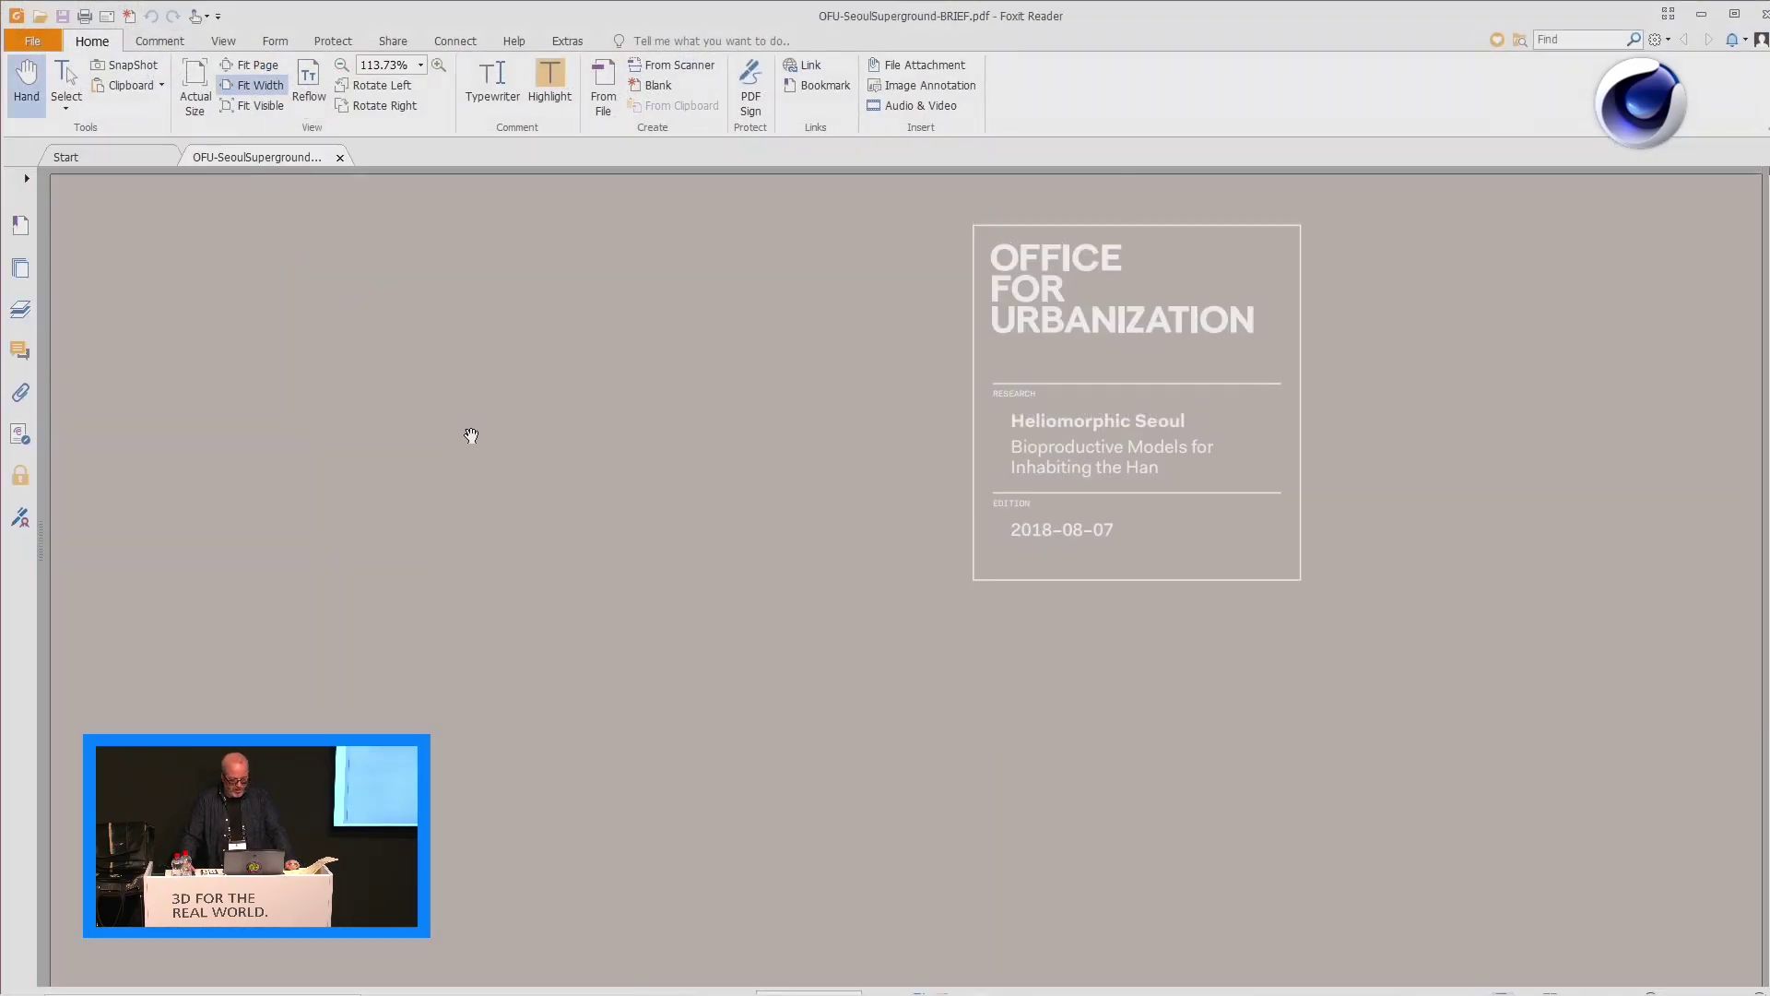
- Scroll through the brief to the pages 18–19 spread of towers rising over the river
scroll(472, 436, down, 10)
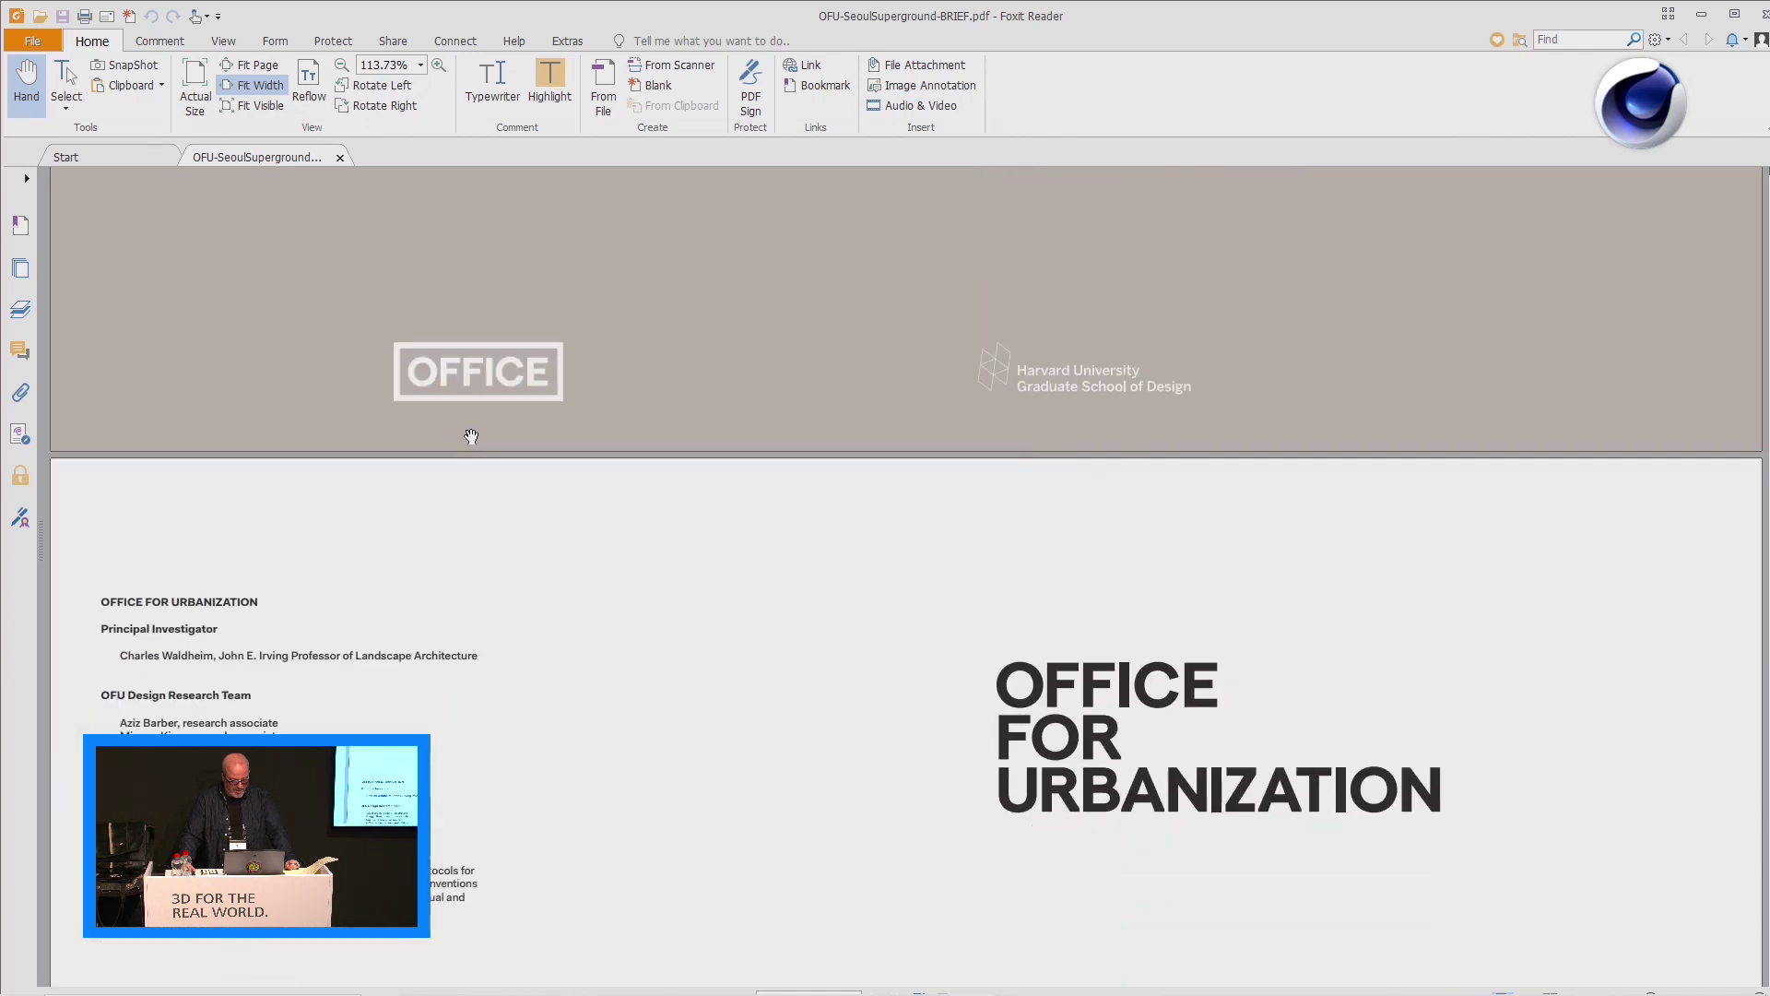
scroll(471, 435, down, 10)
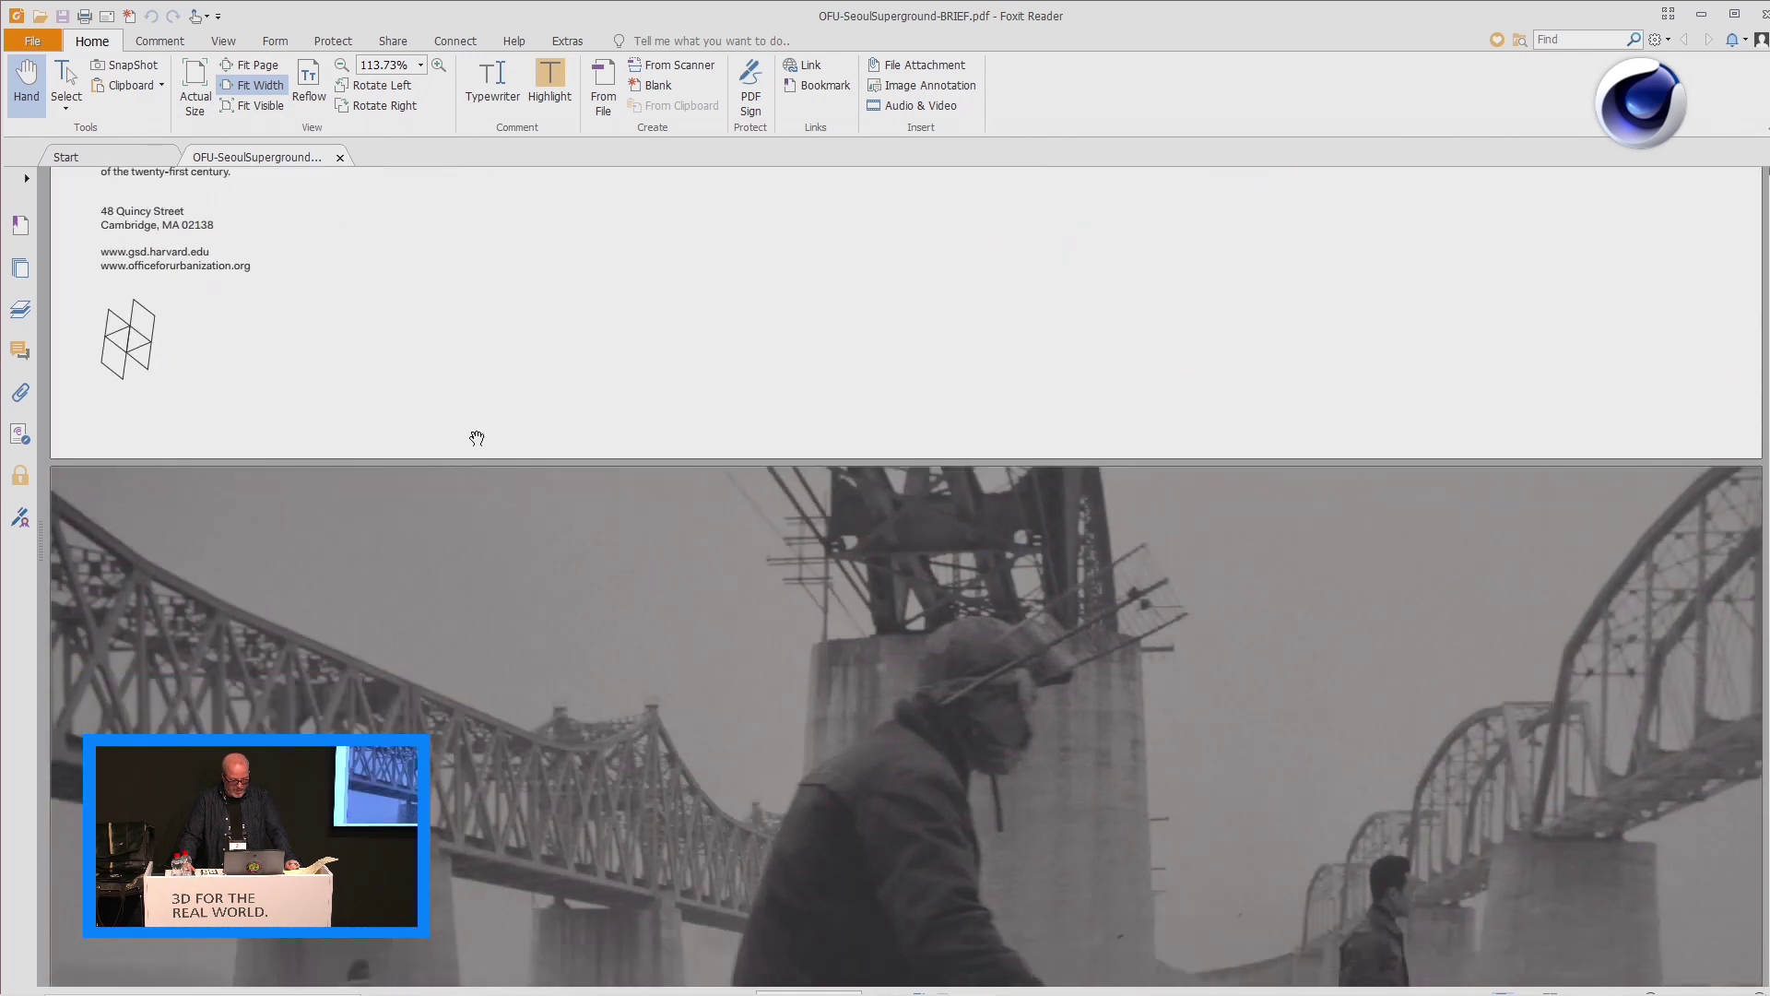
scroll(477, 438, down, 10)
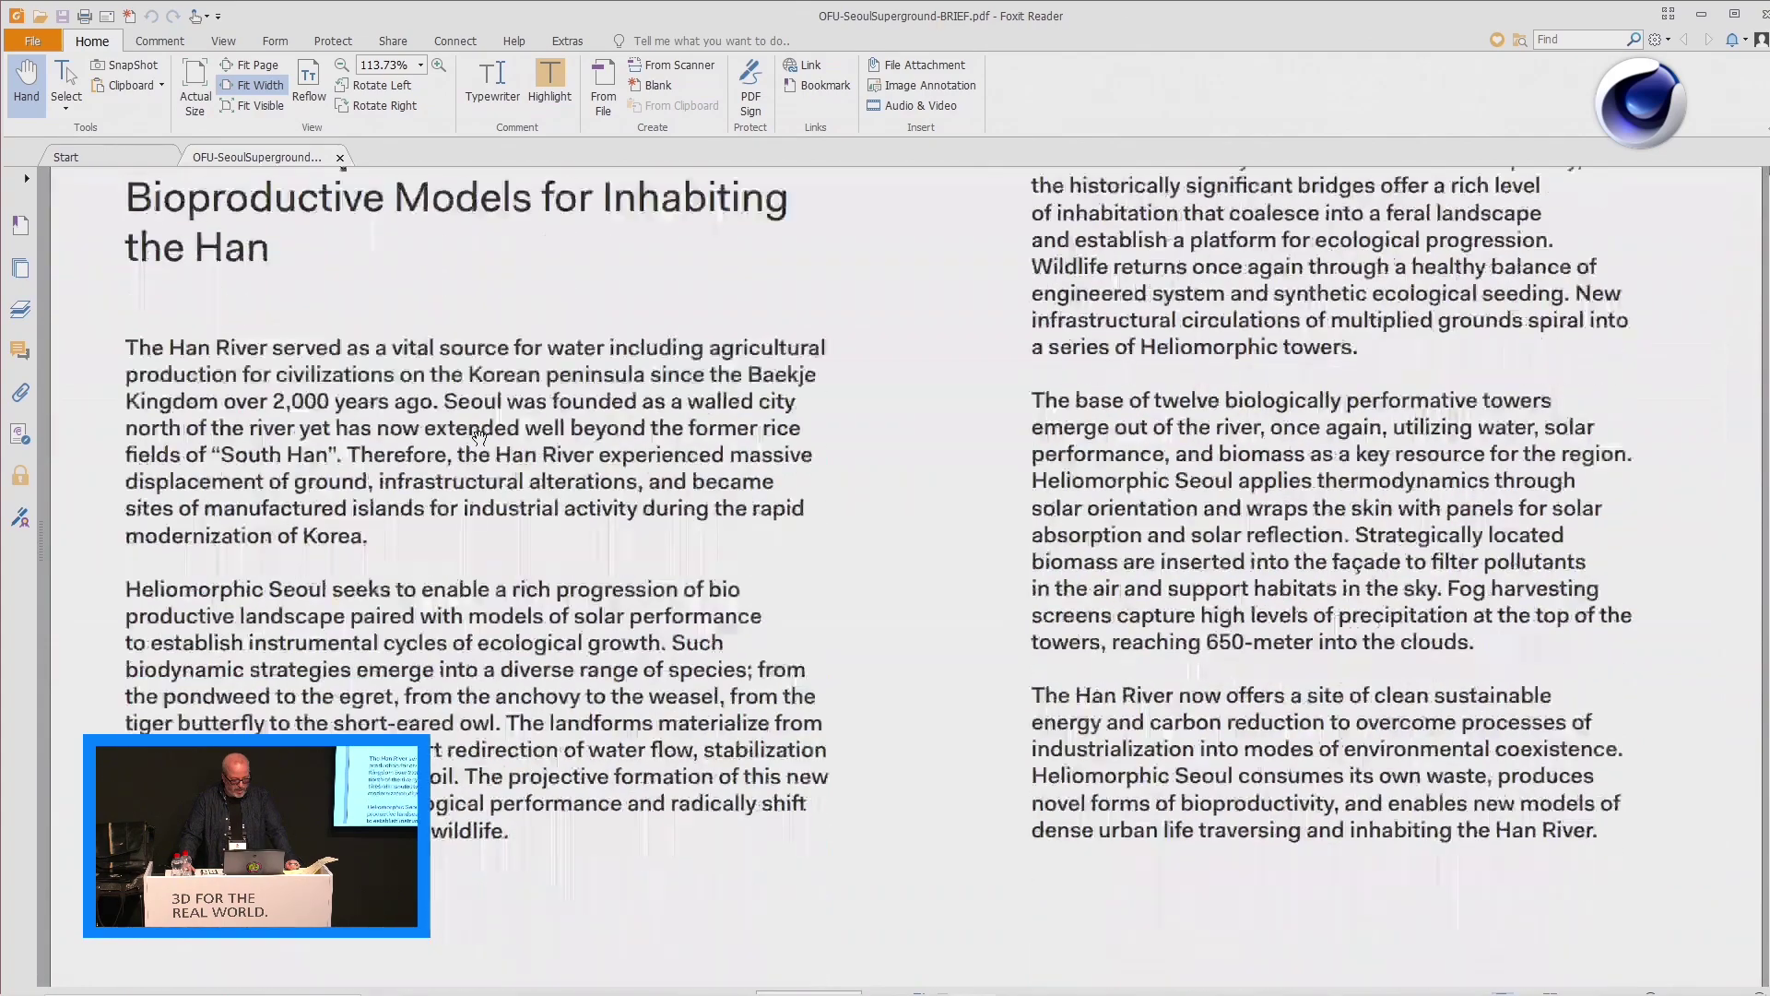
scroll(479, 437, down, 10)
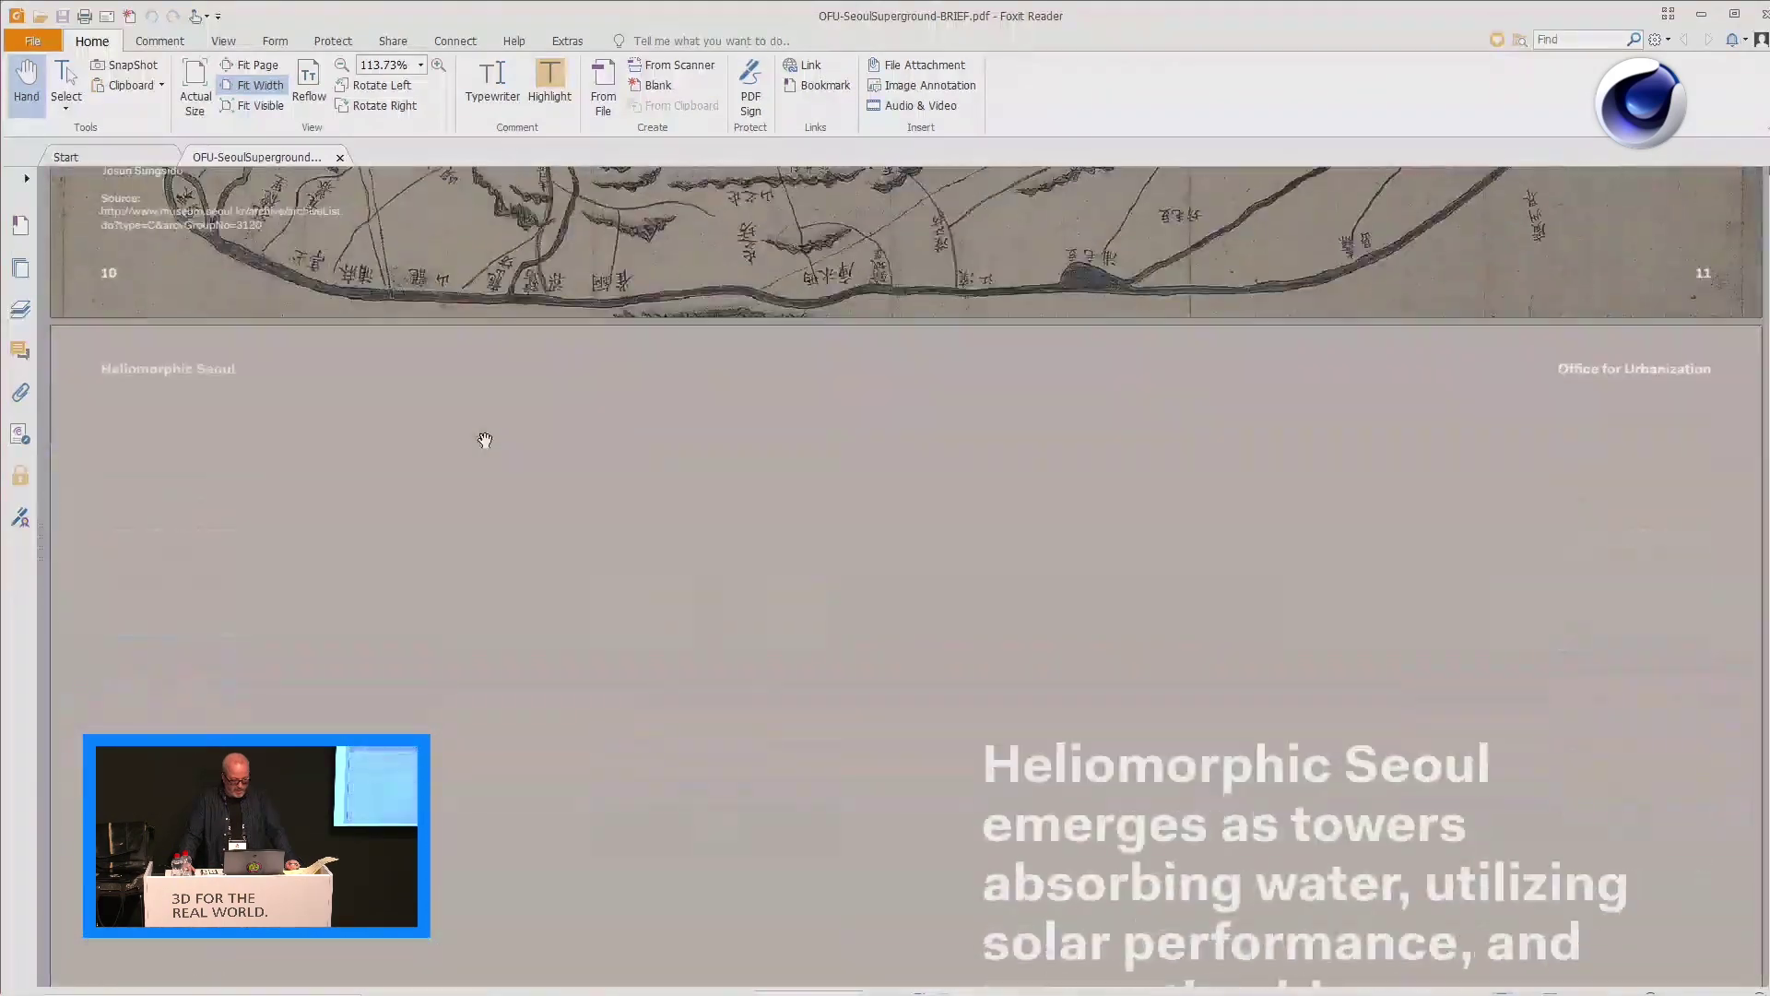
scroll(485, 440, down, 10)
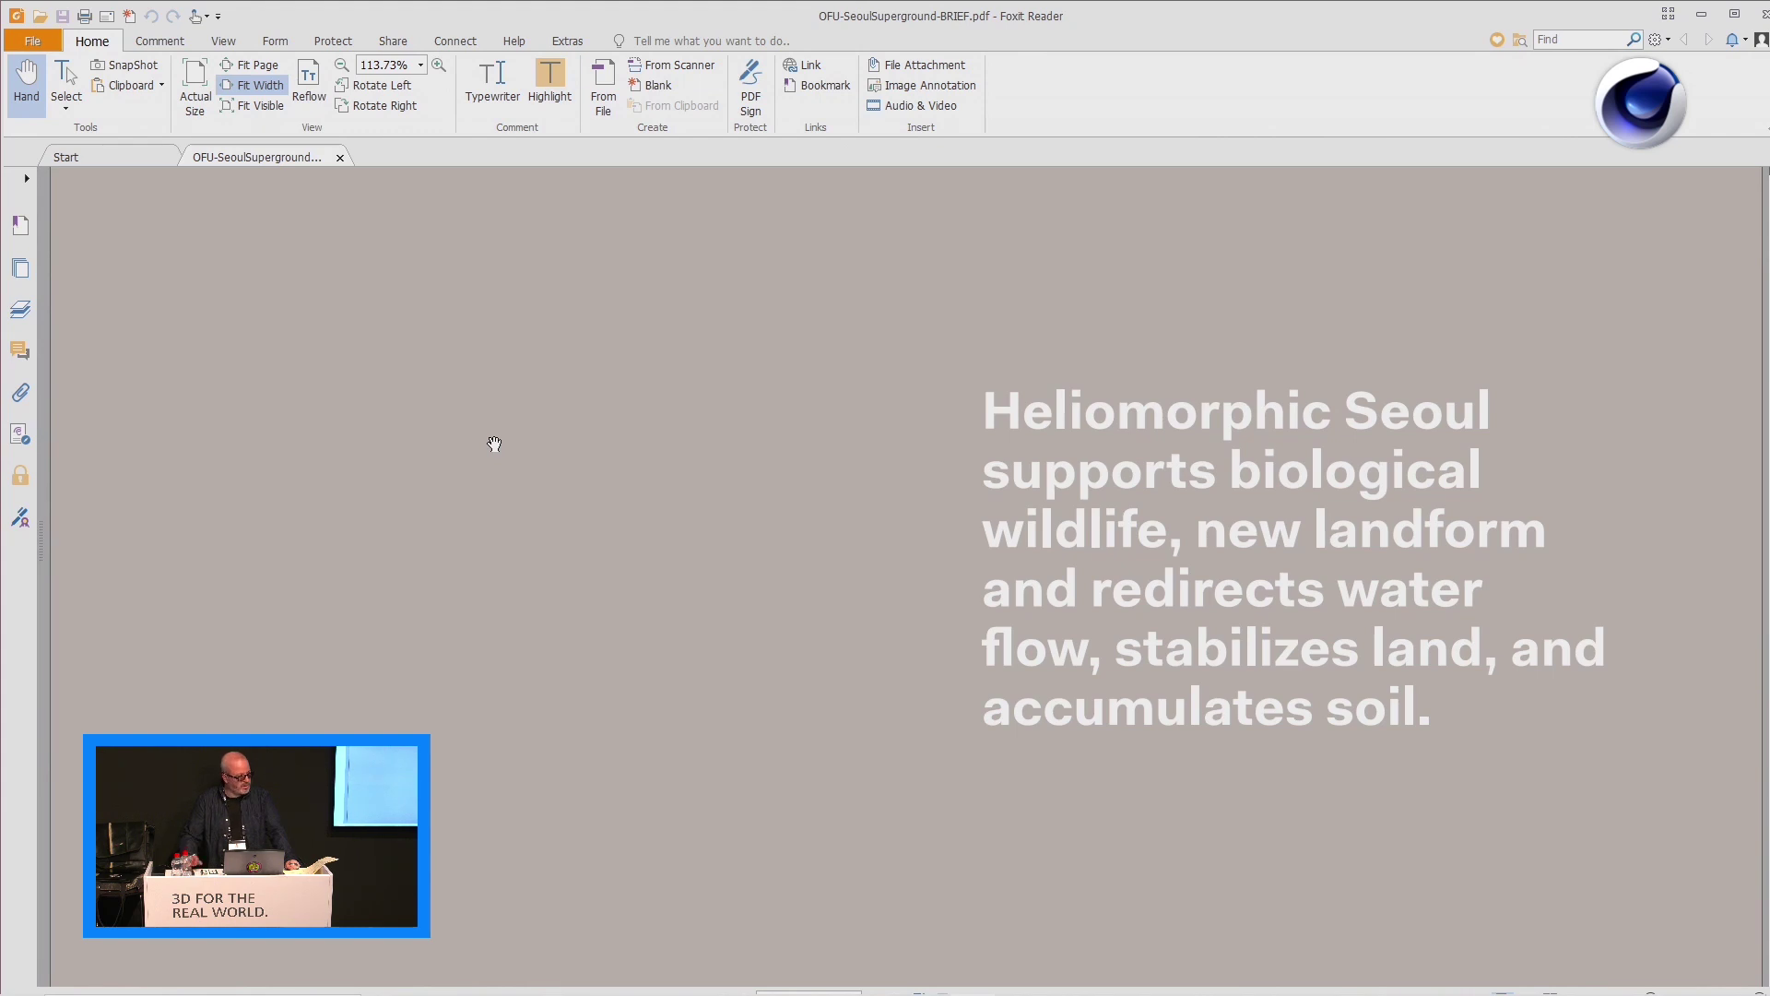
scroll(495, 445, down, 10)
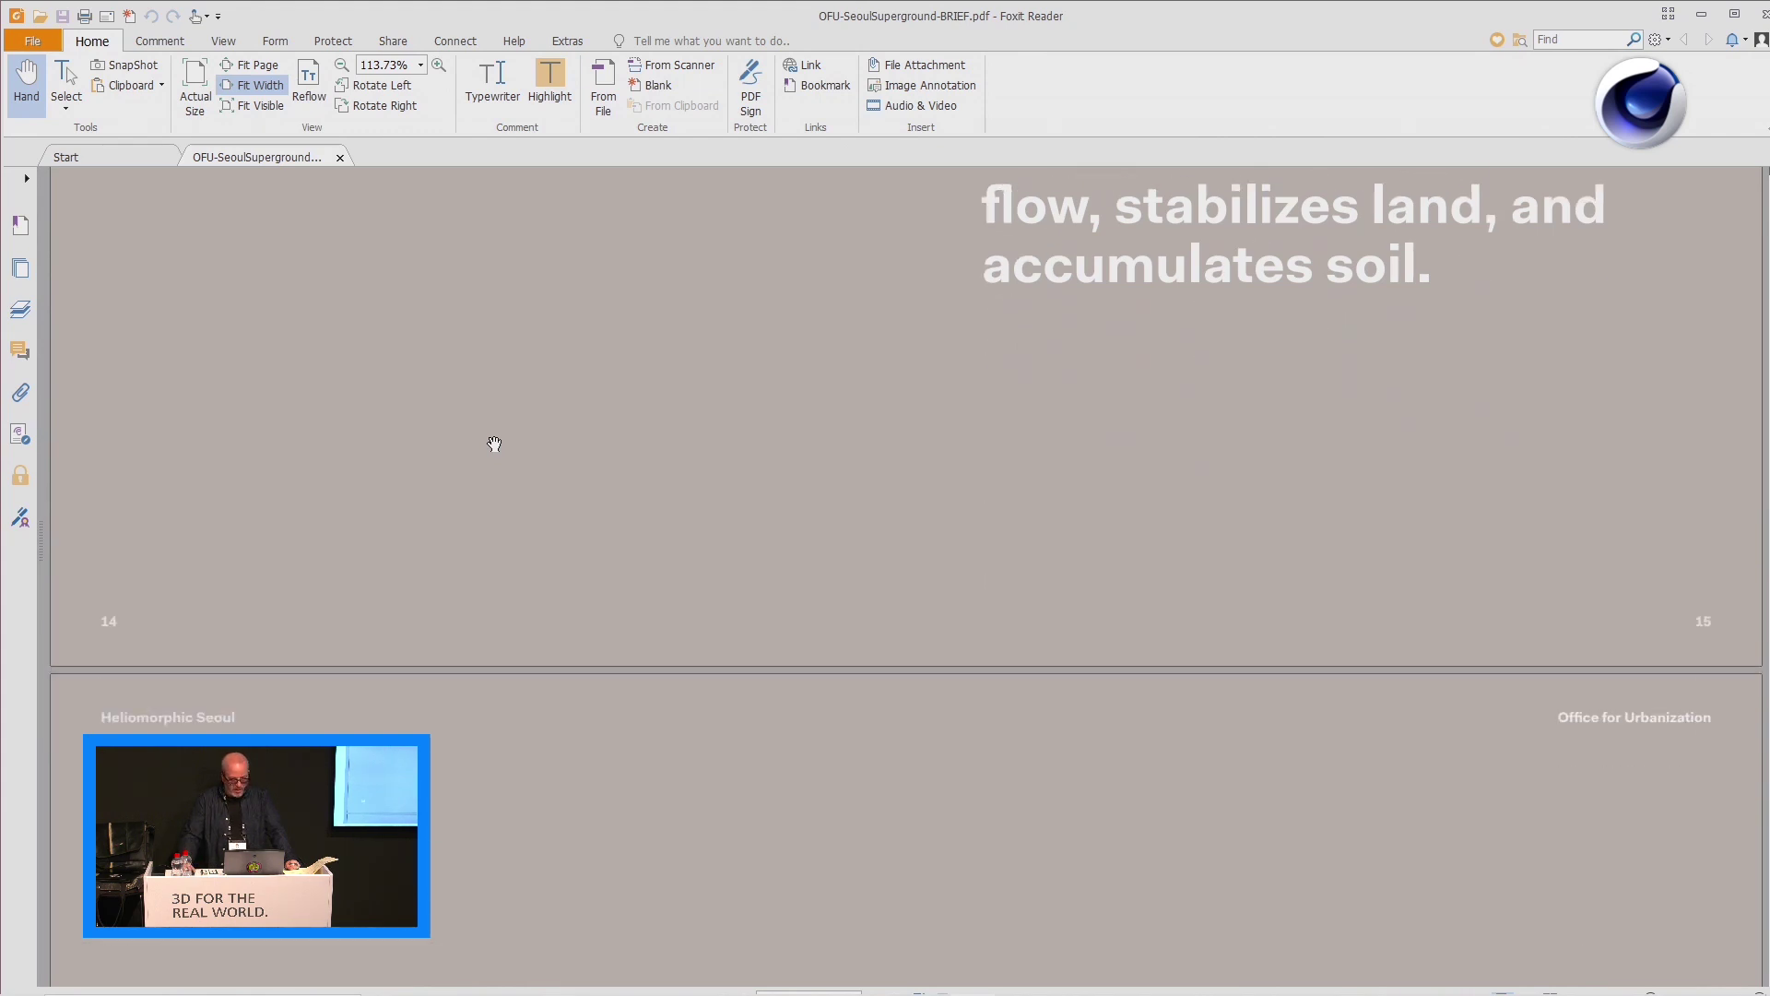
scroll(494, 444, down, 10)
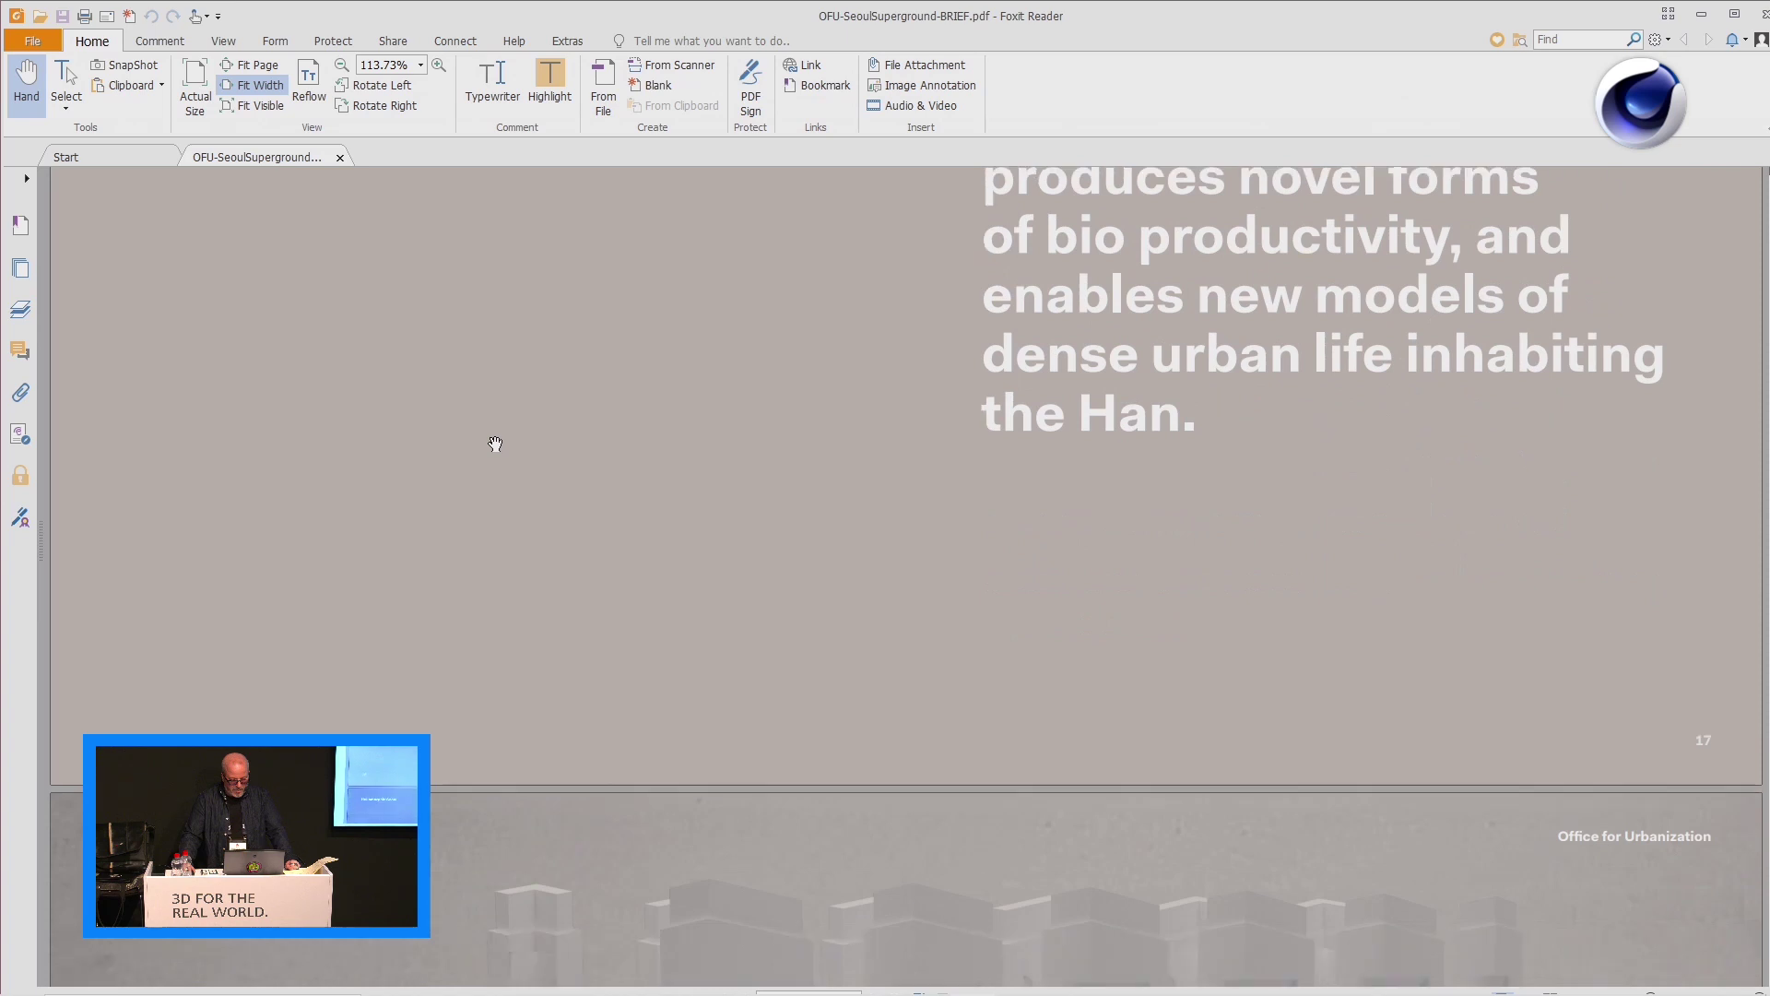
scroll(499, 445, down, 3)
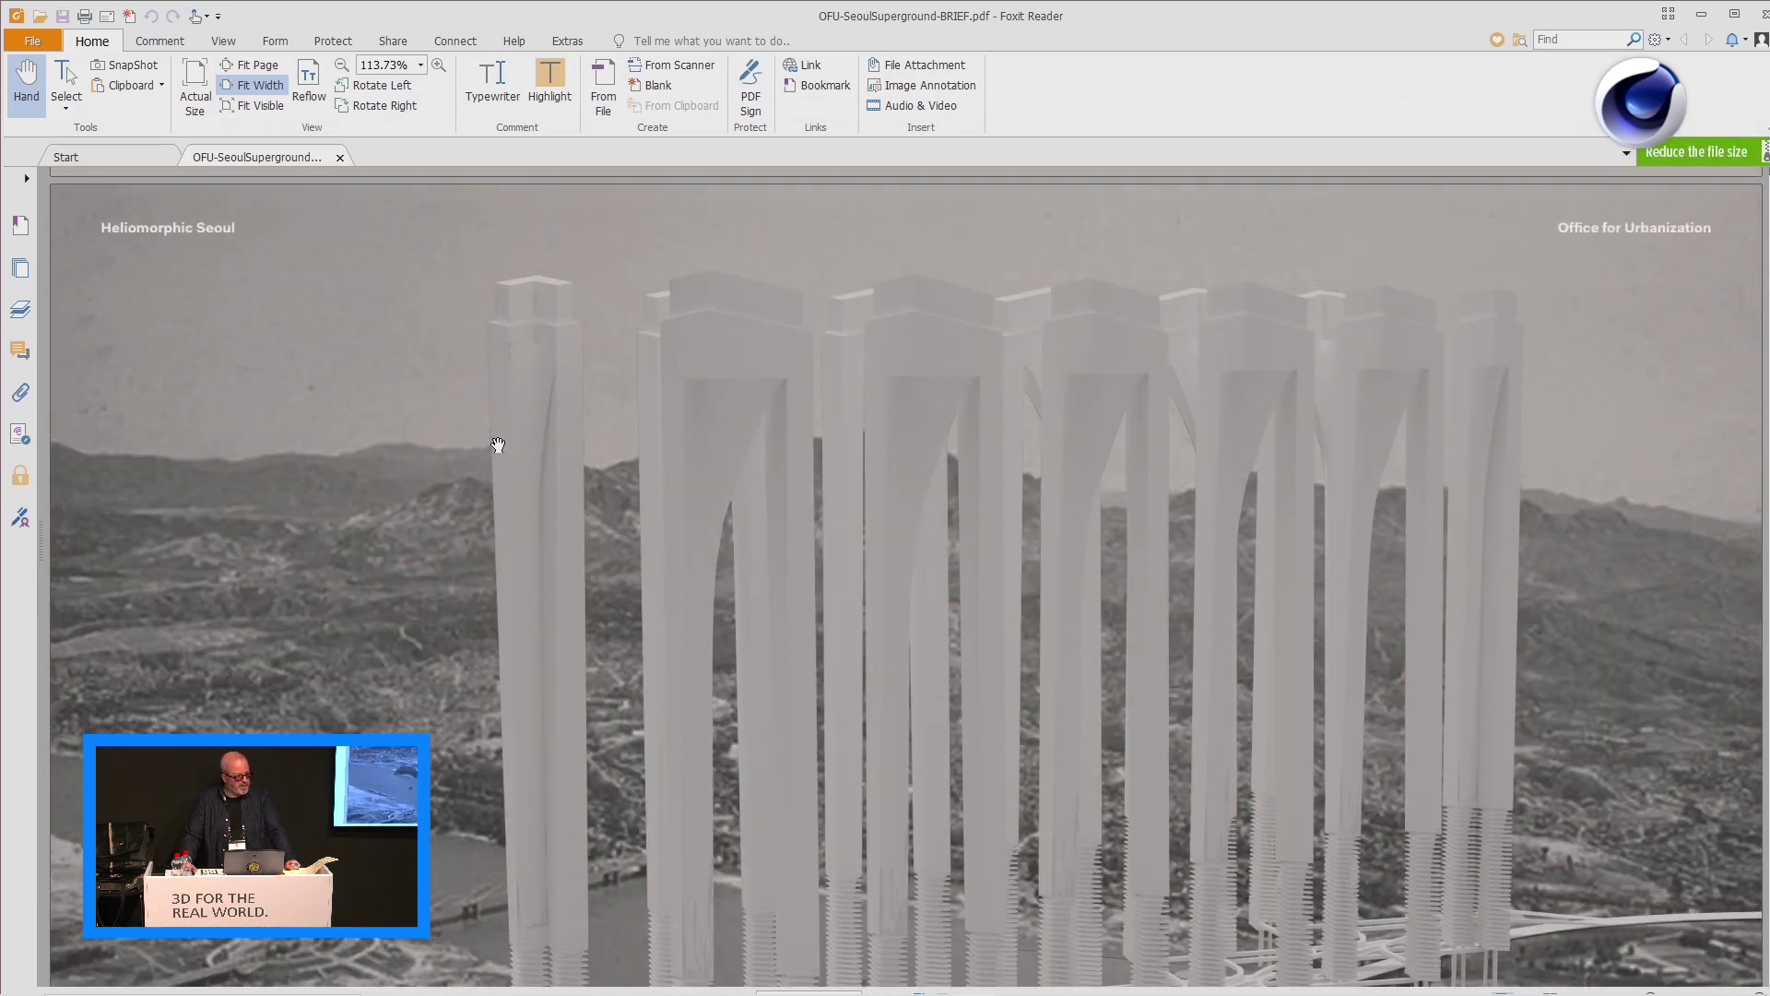
scroll(516, 446, down, 5)
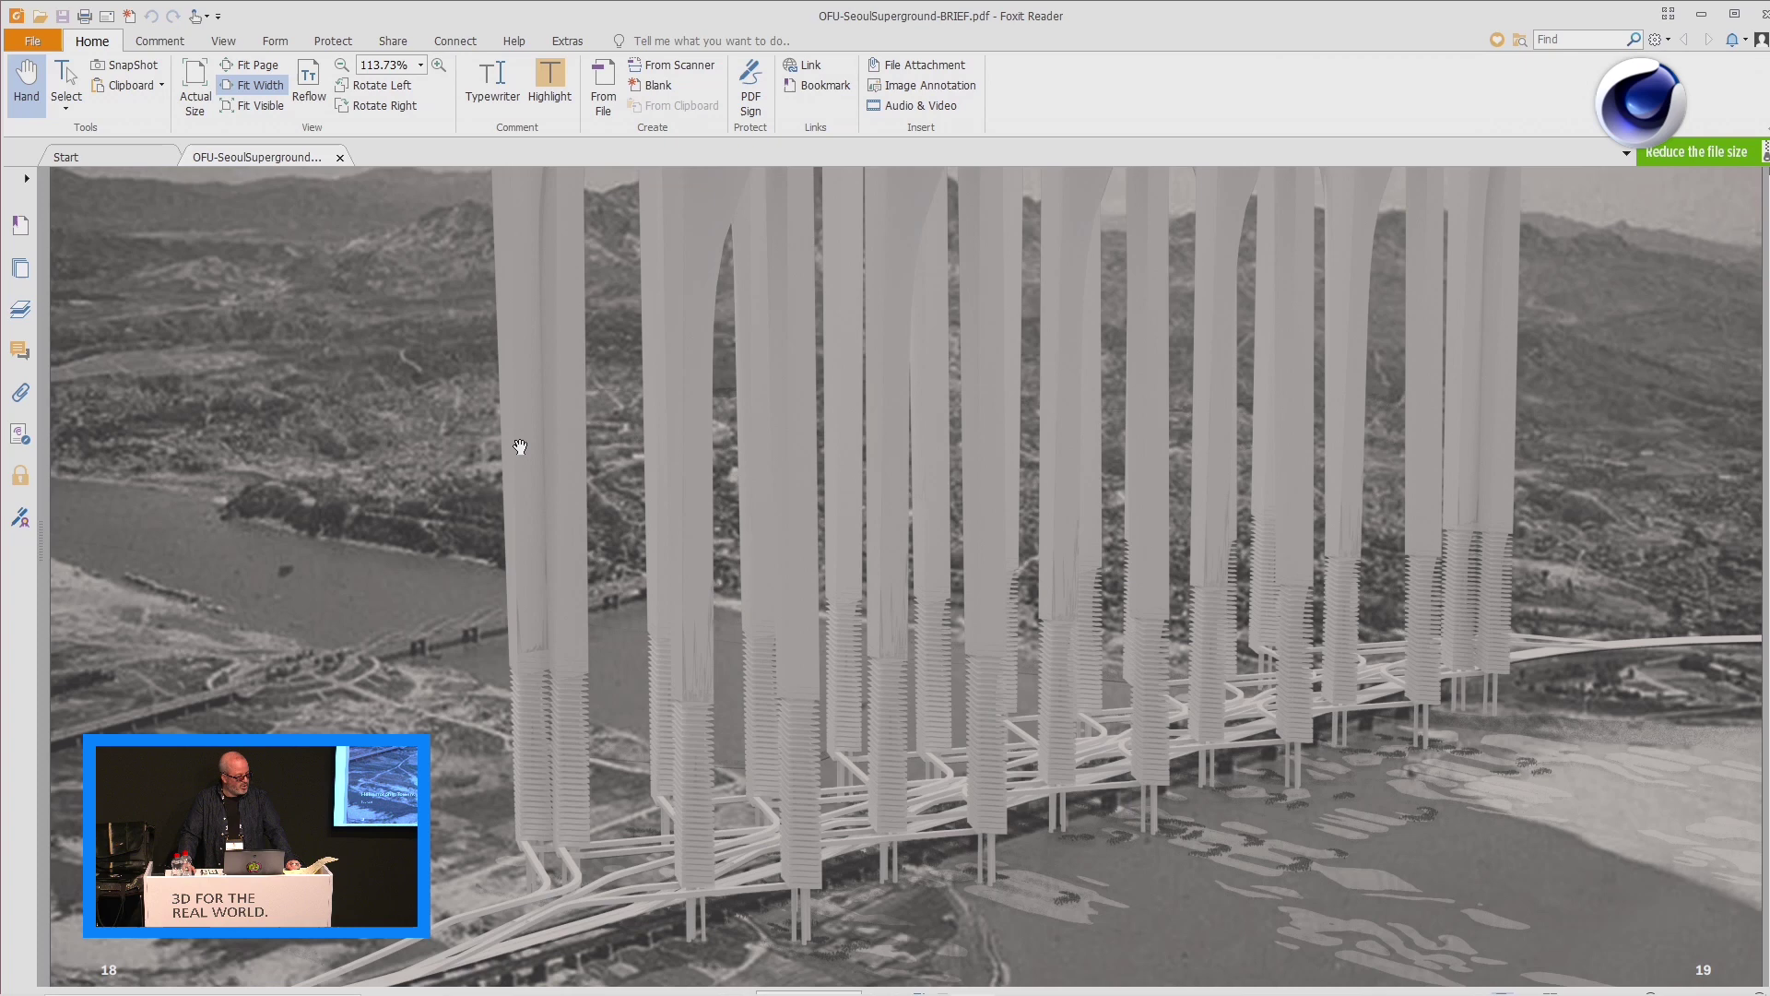
- Read on to the Evolutionary Landform diagram, then close Foxit Reader
scroll(519, 439, down, 8)
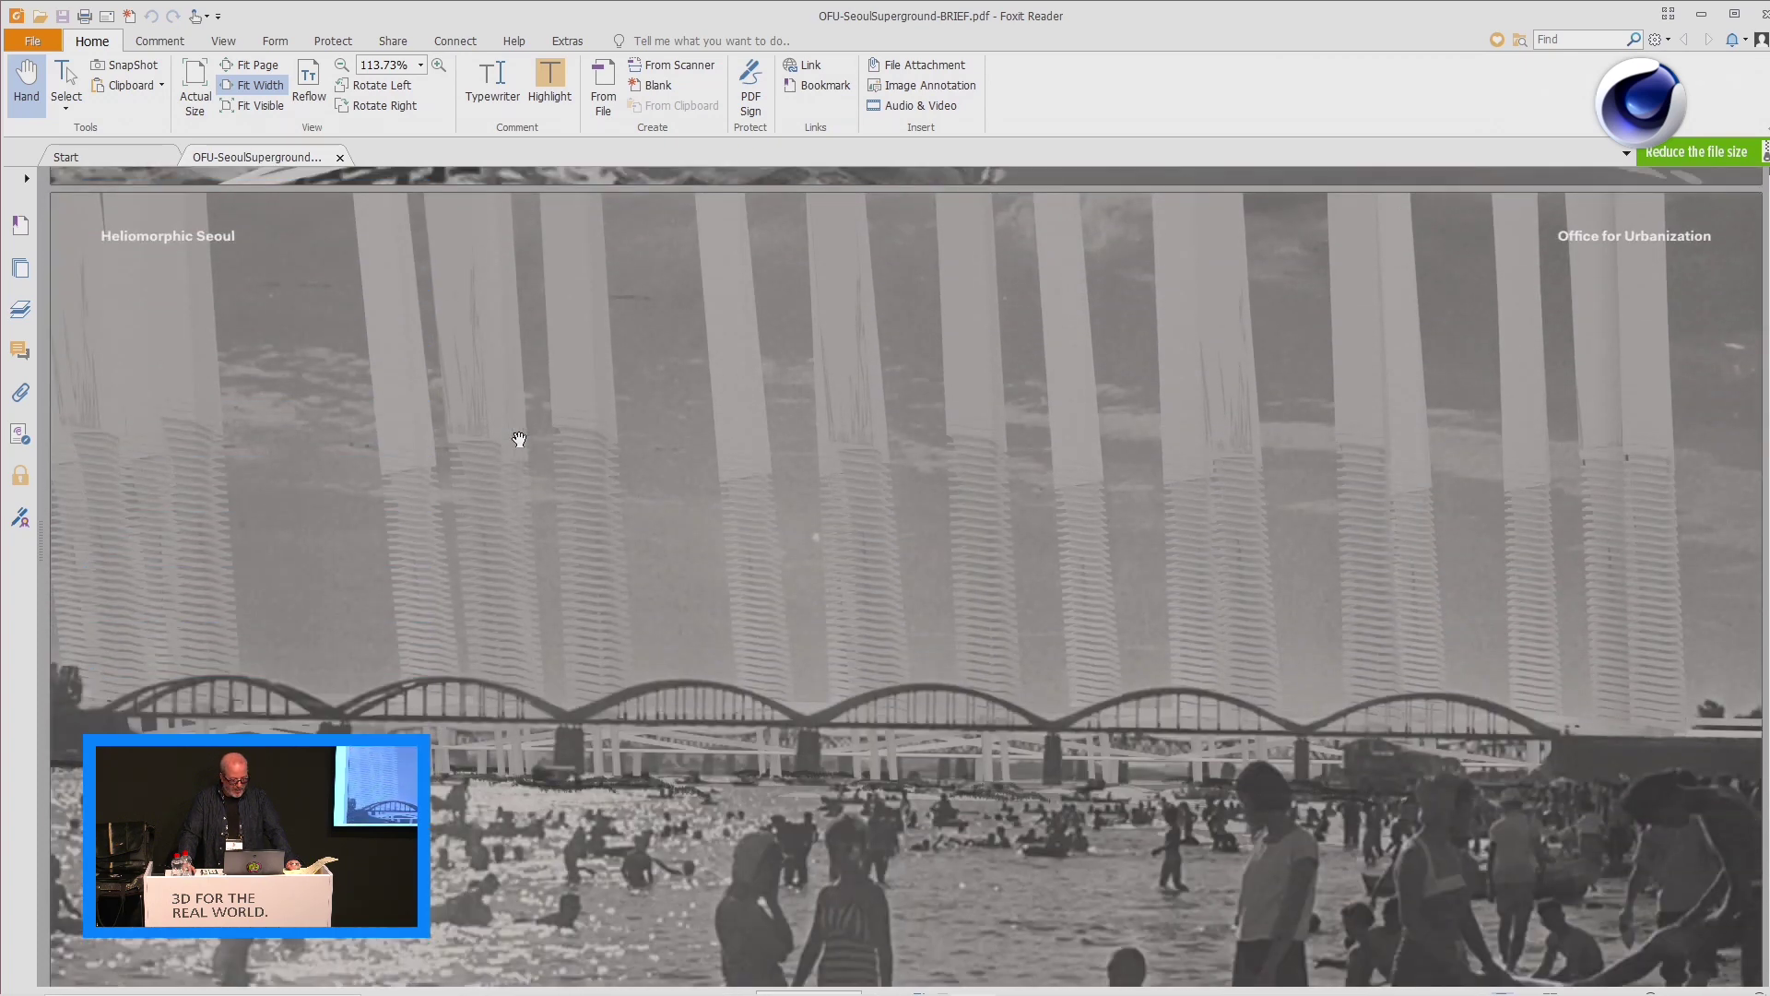
scroll(519, 440, down, 8)
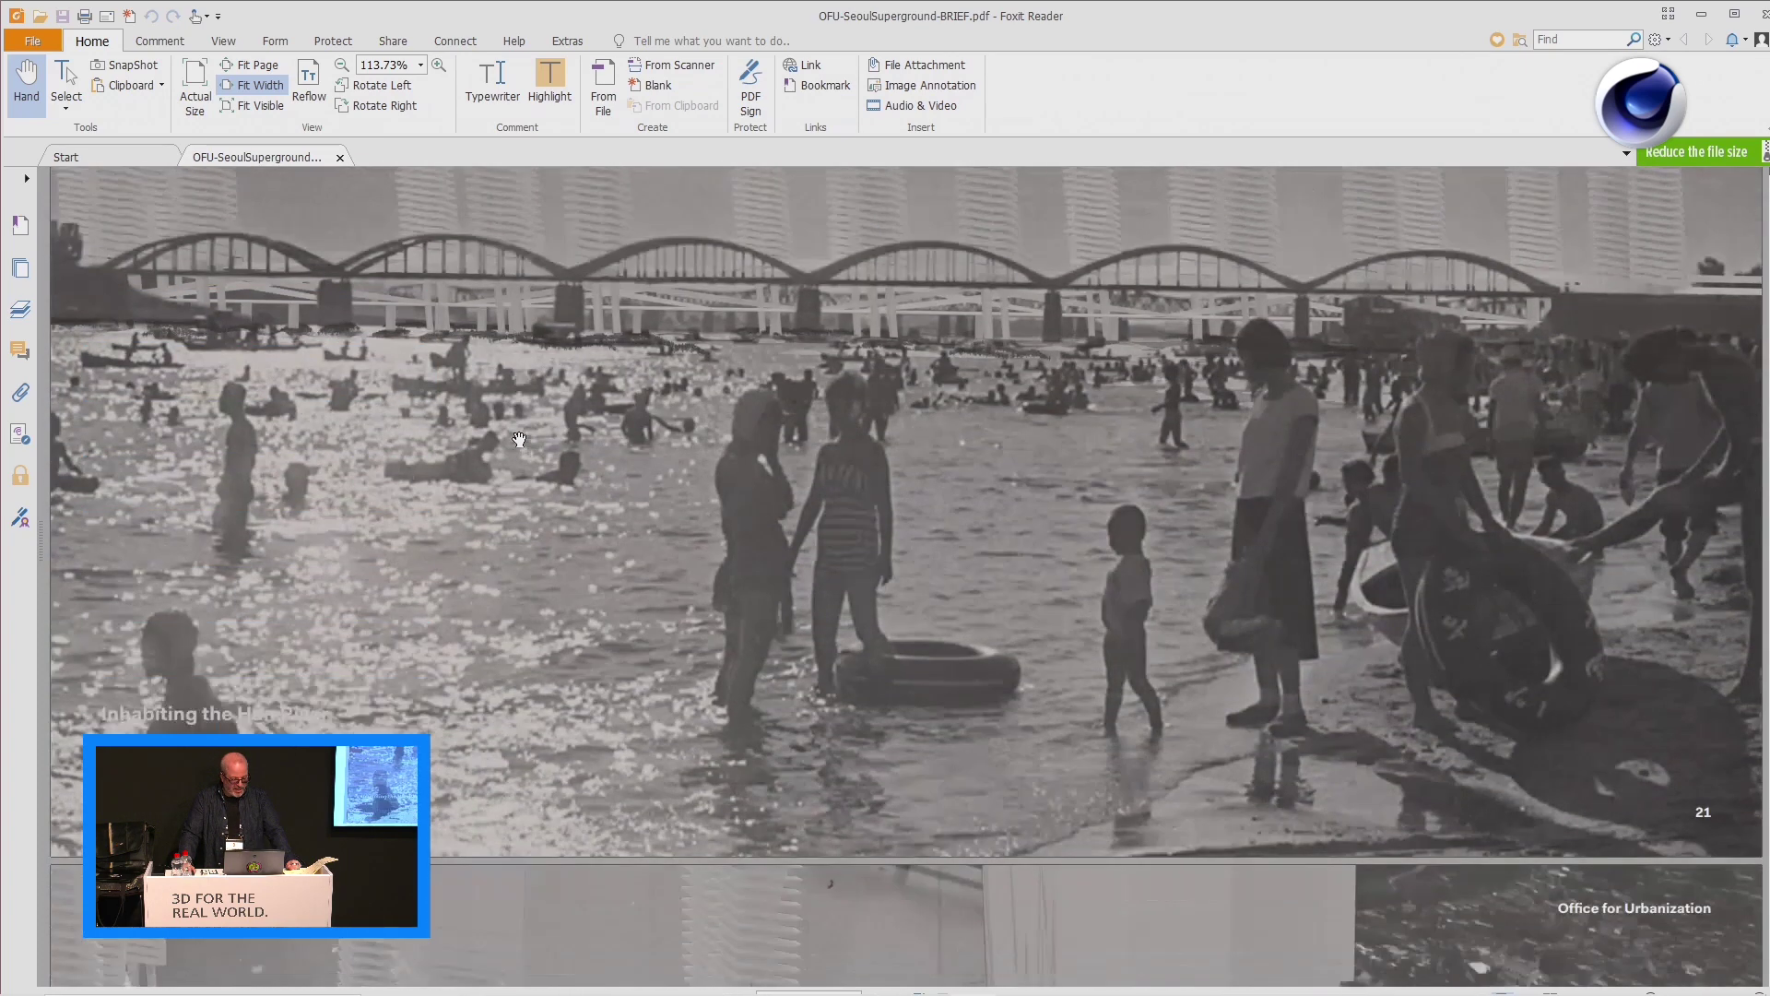
scroll(519, 440, down, 8)
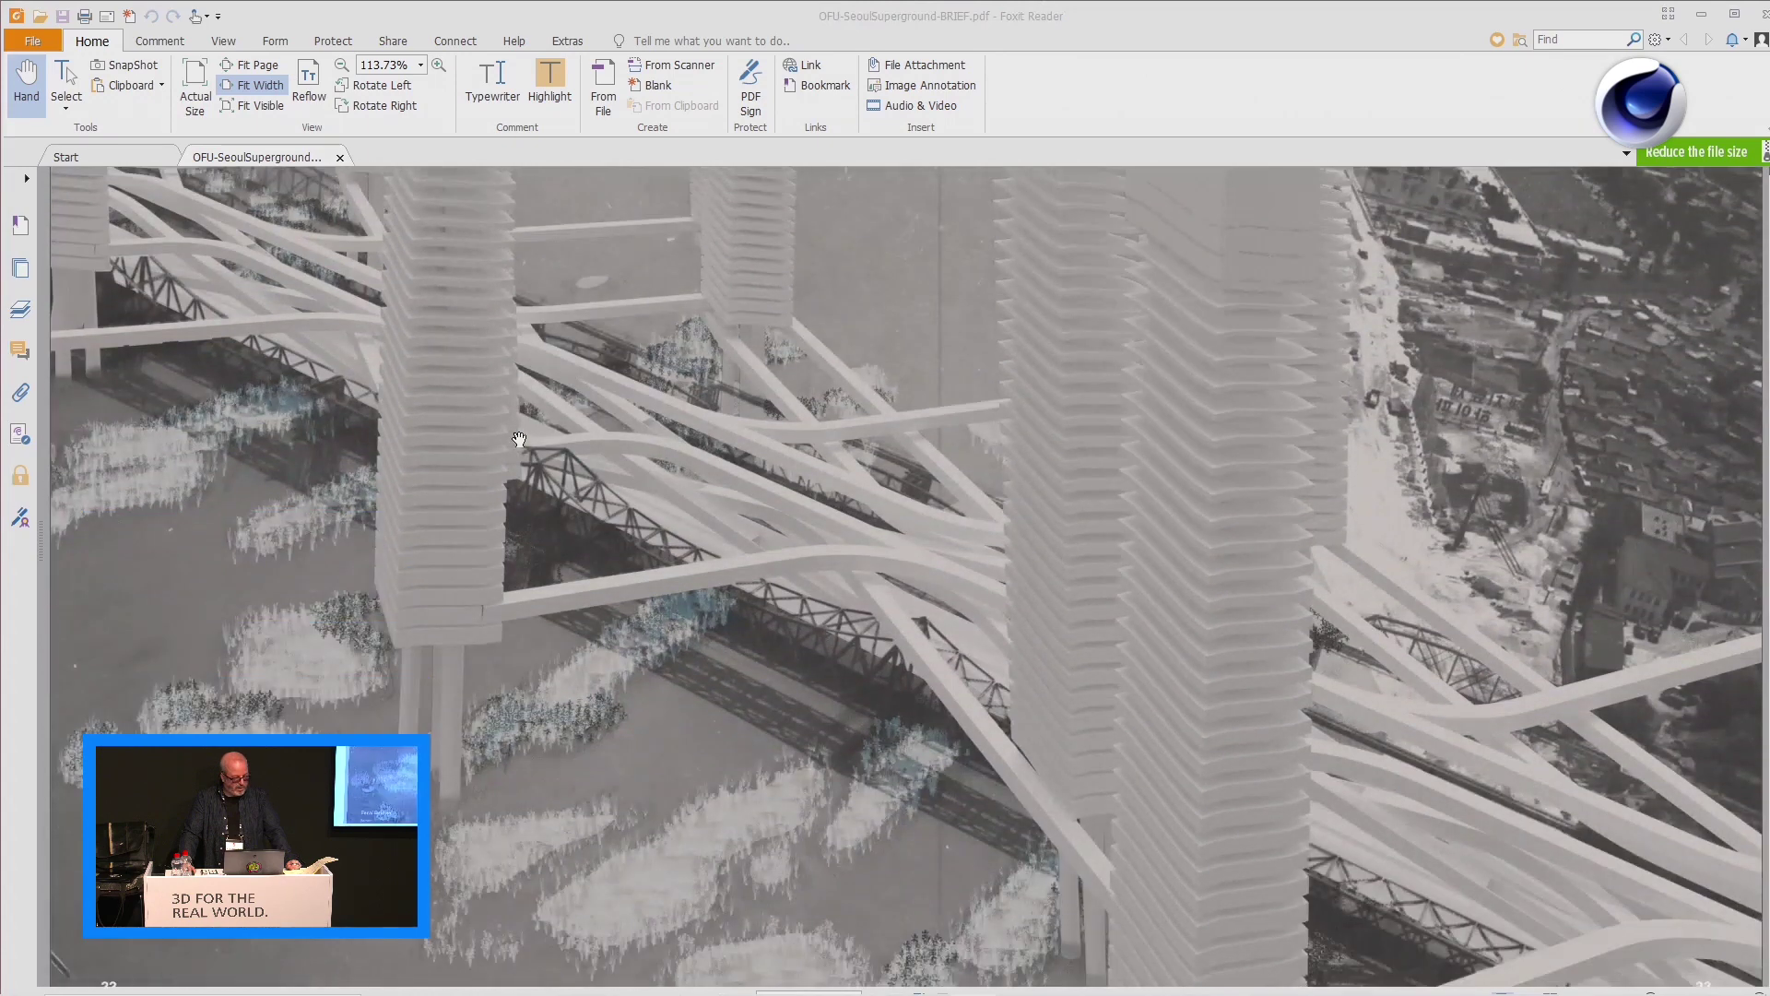
scroll(519, 440, down, 10)
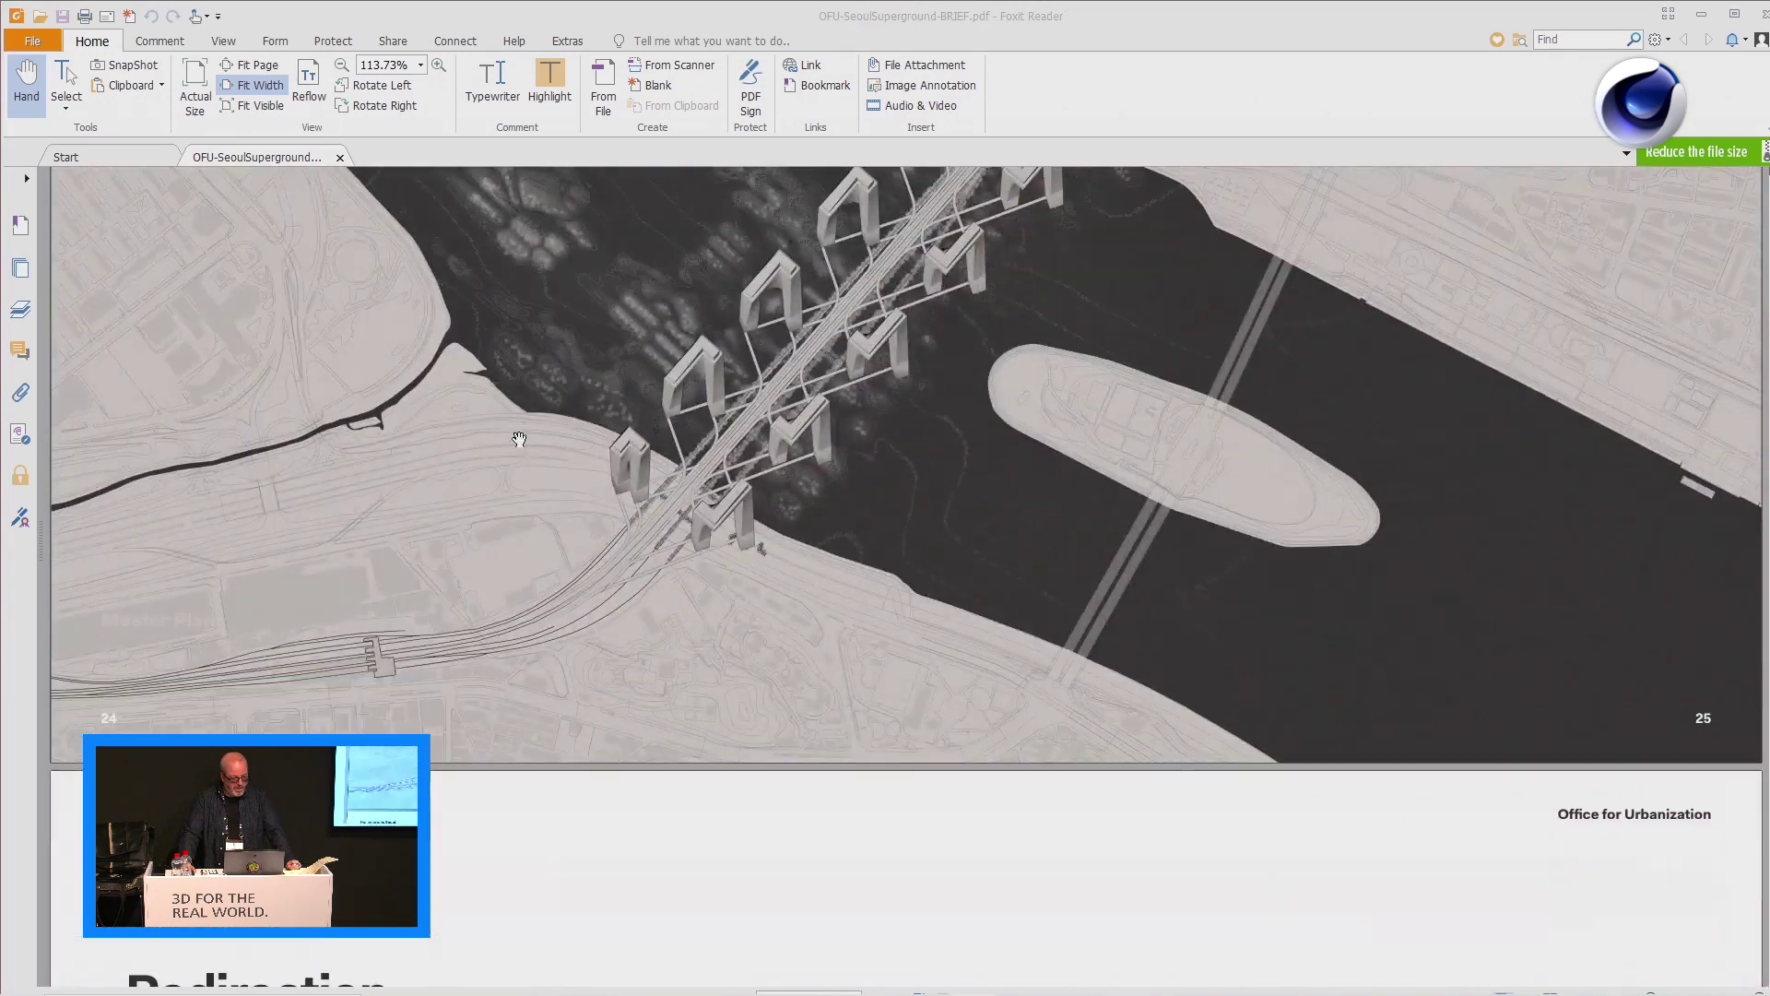
scroll(519, 440, down, 5)
scroll(519, 440, up, 1)
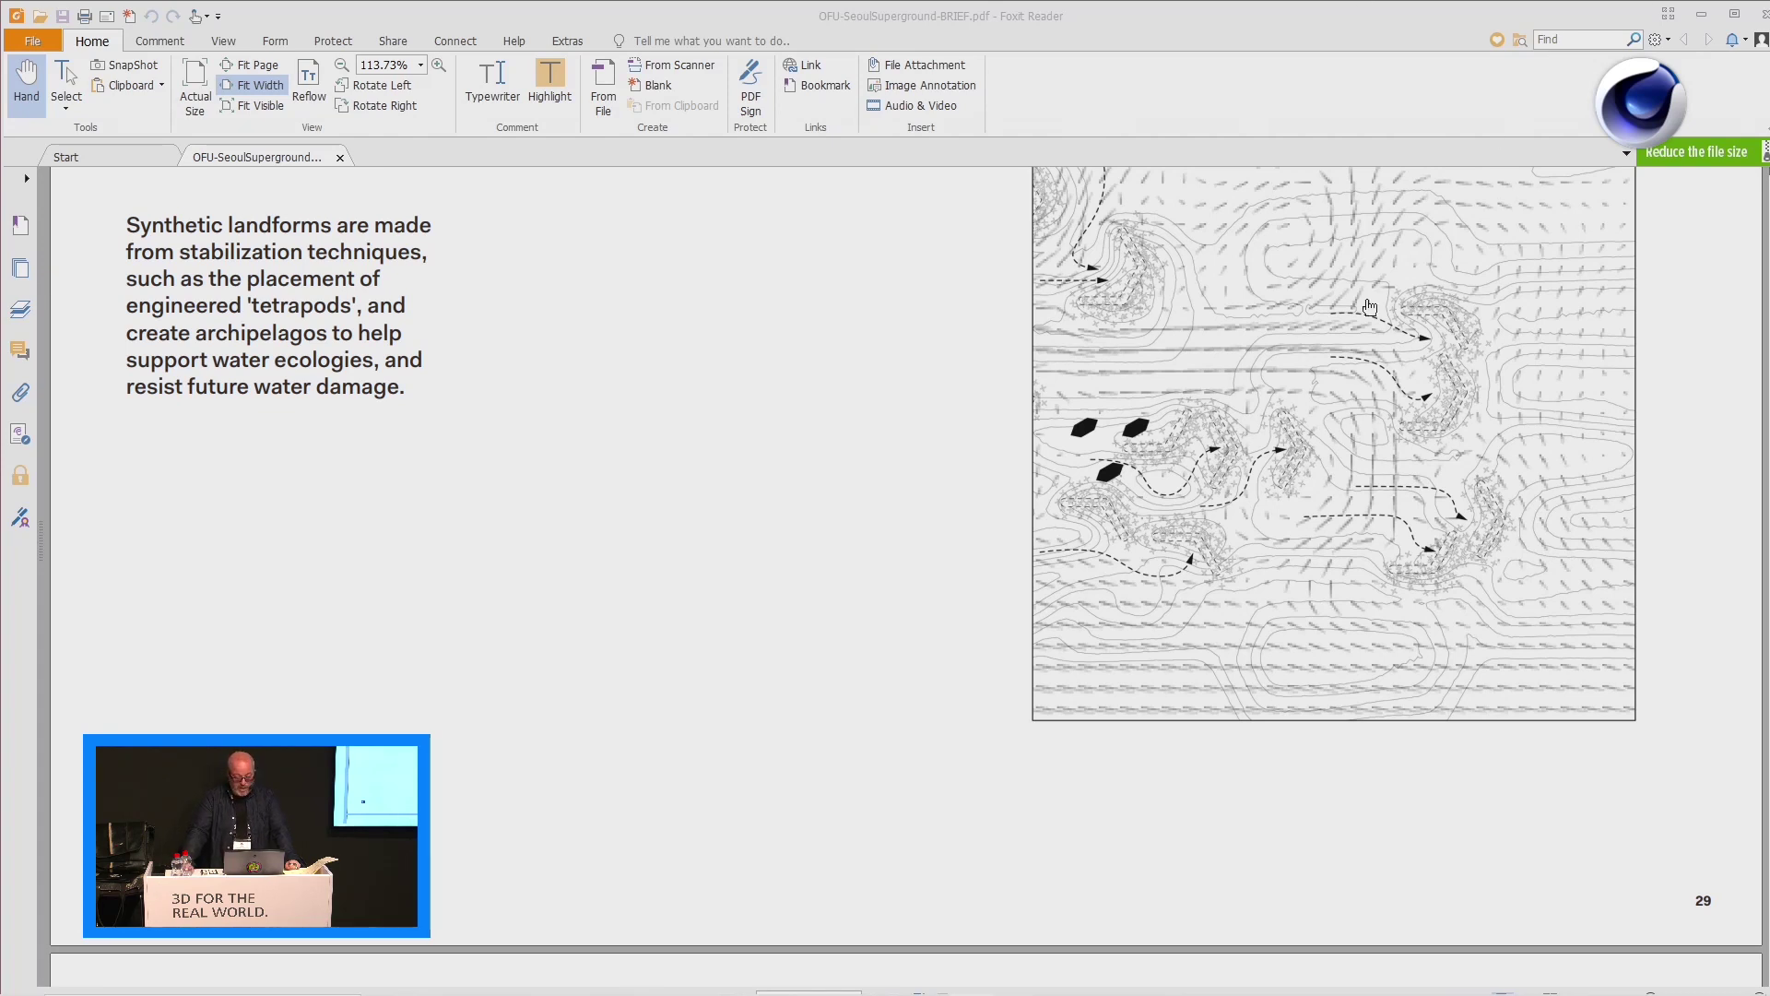
scroll(1330, 425, down, 10)
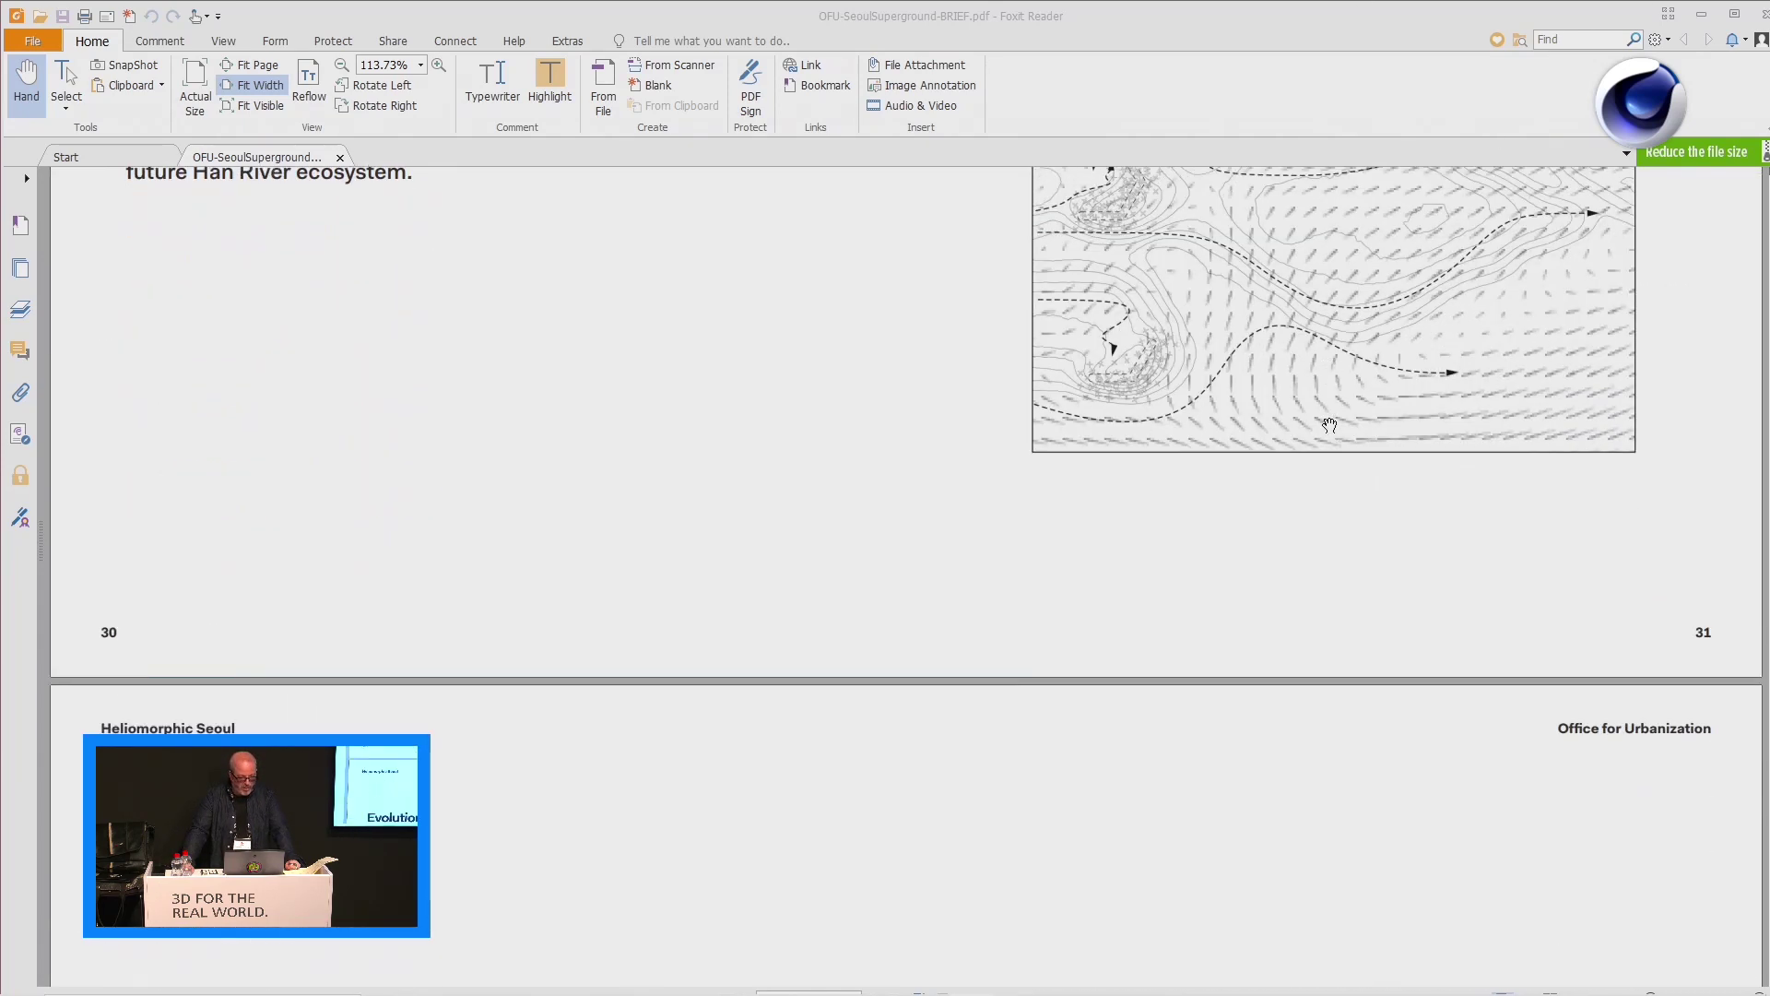
scroll(1330, 425, down, 10)
scroll(1329, 425, up, 1)
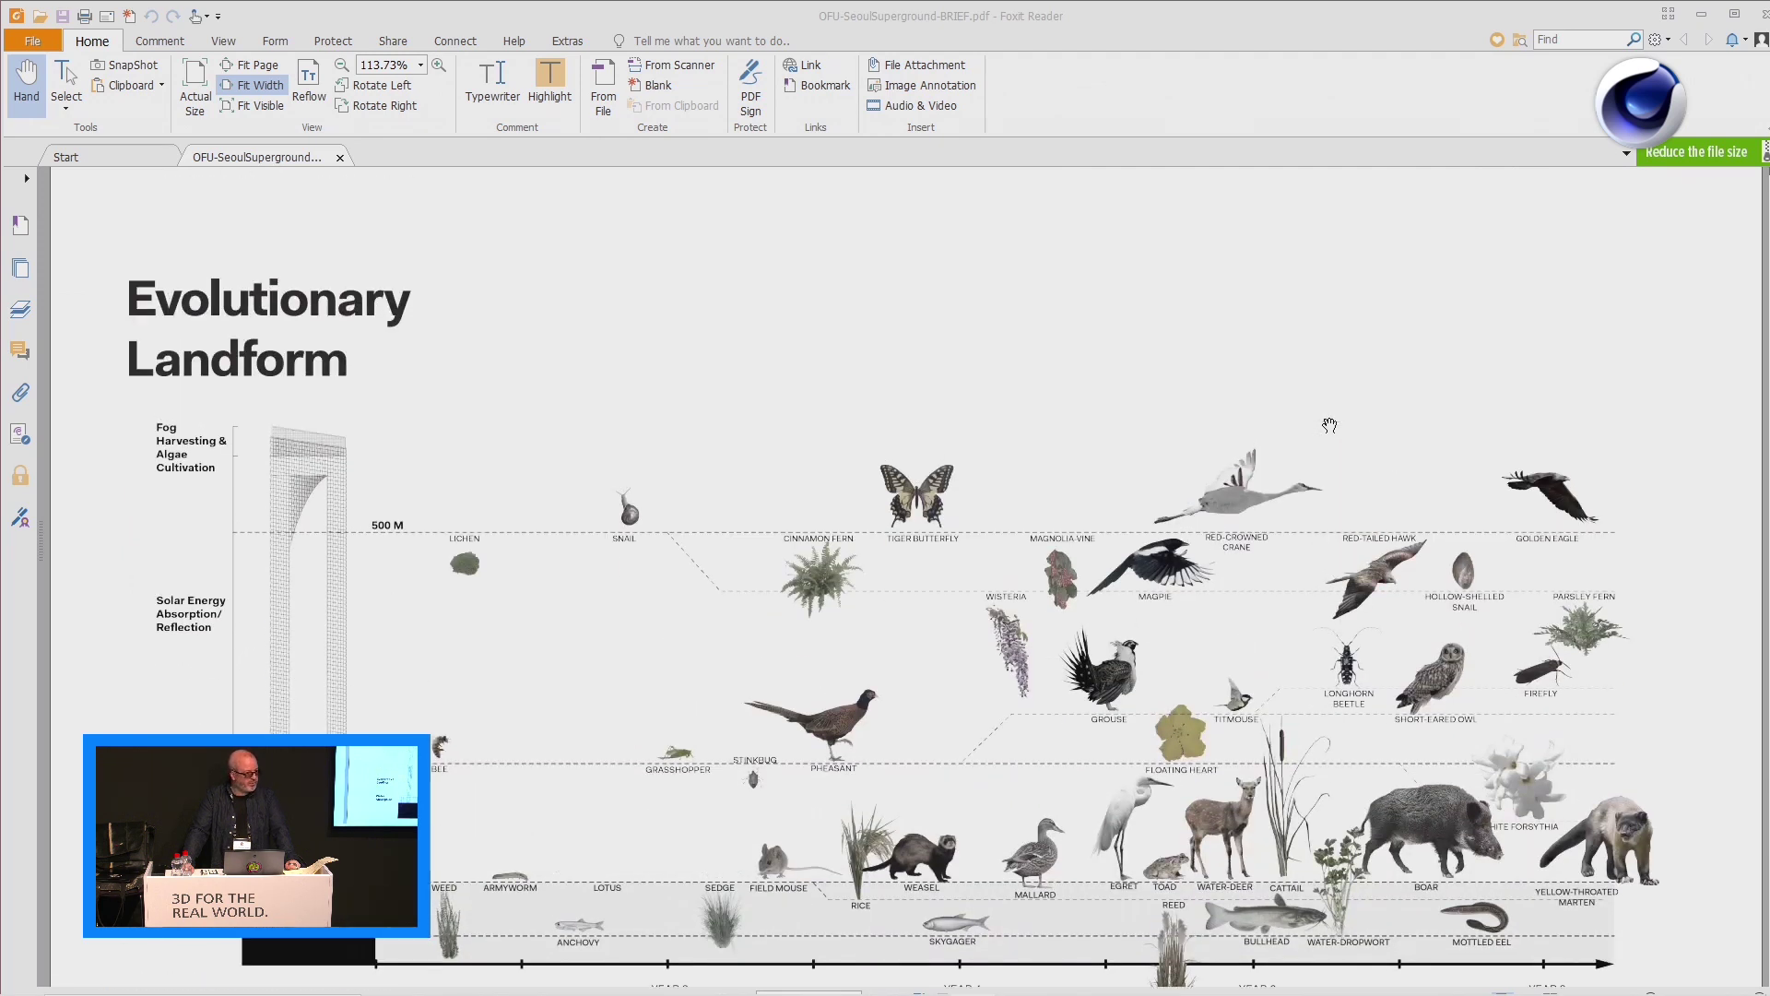
scroll(1337, 421, down, 1)
scroll(1335, 420, up, 4)
scroll(1332, 415, down, 7)
scroll(1333, 414, up, 2)
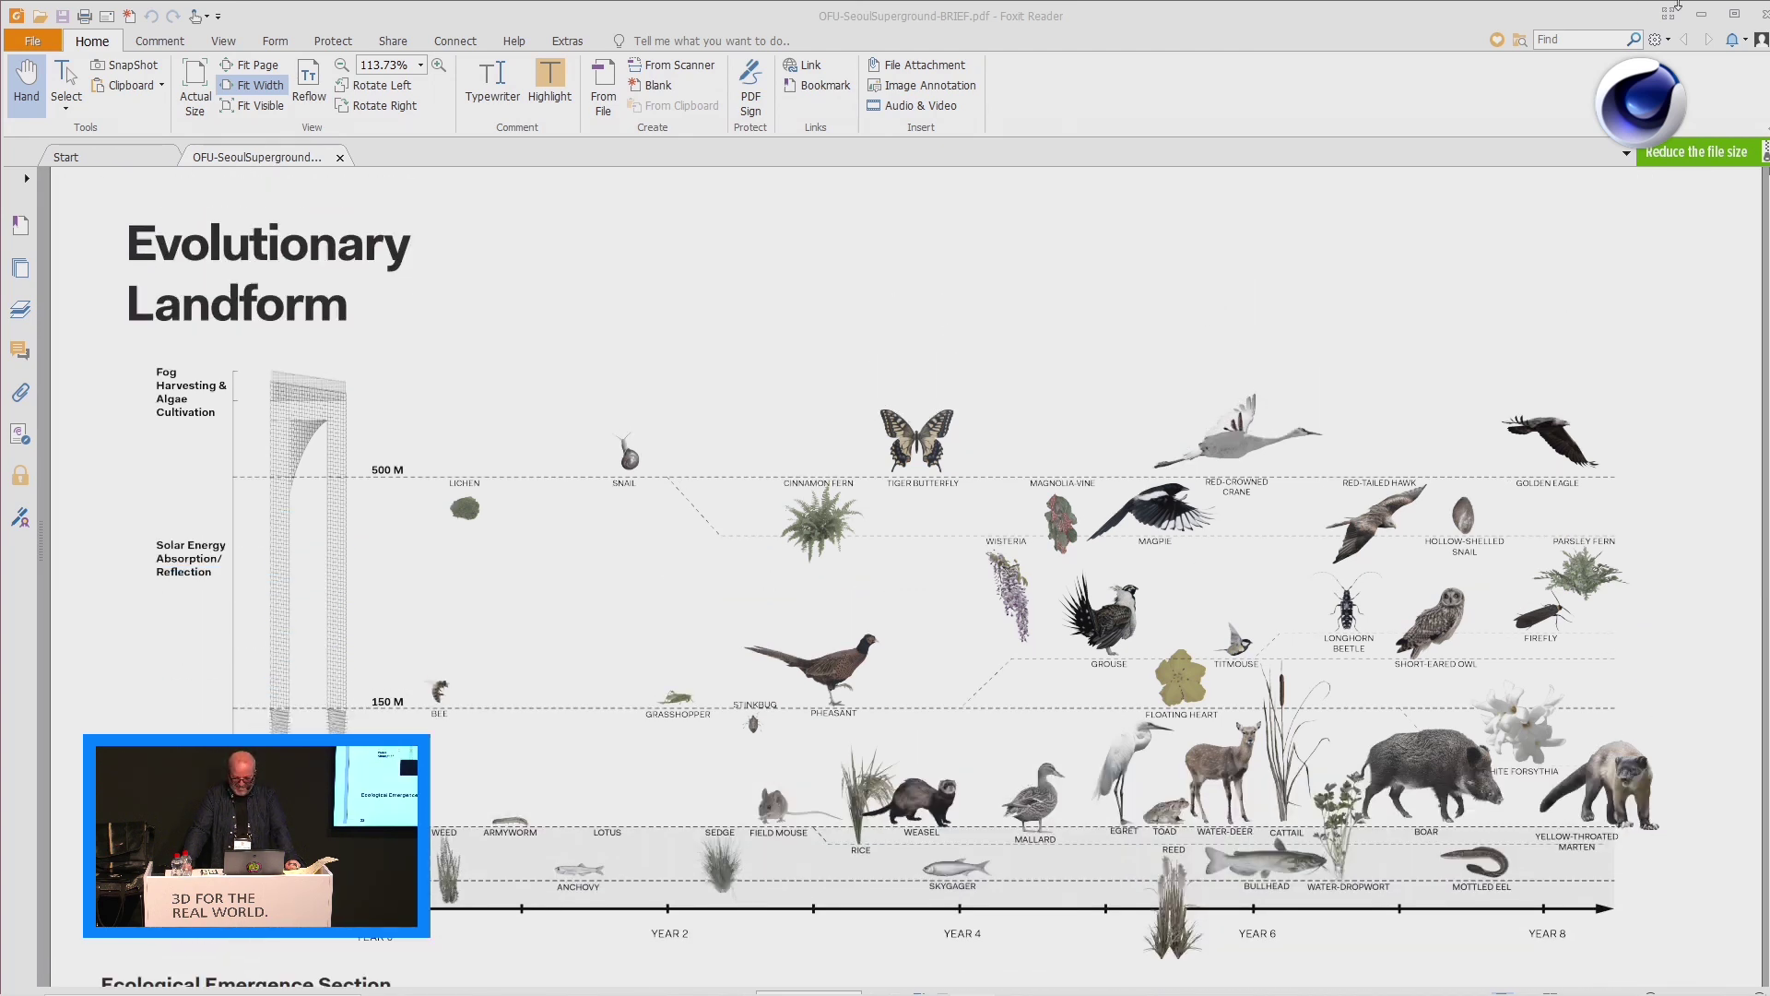
click(1763, 14)
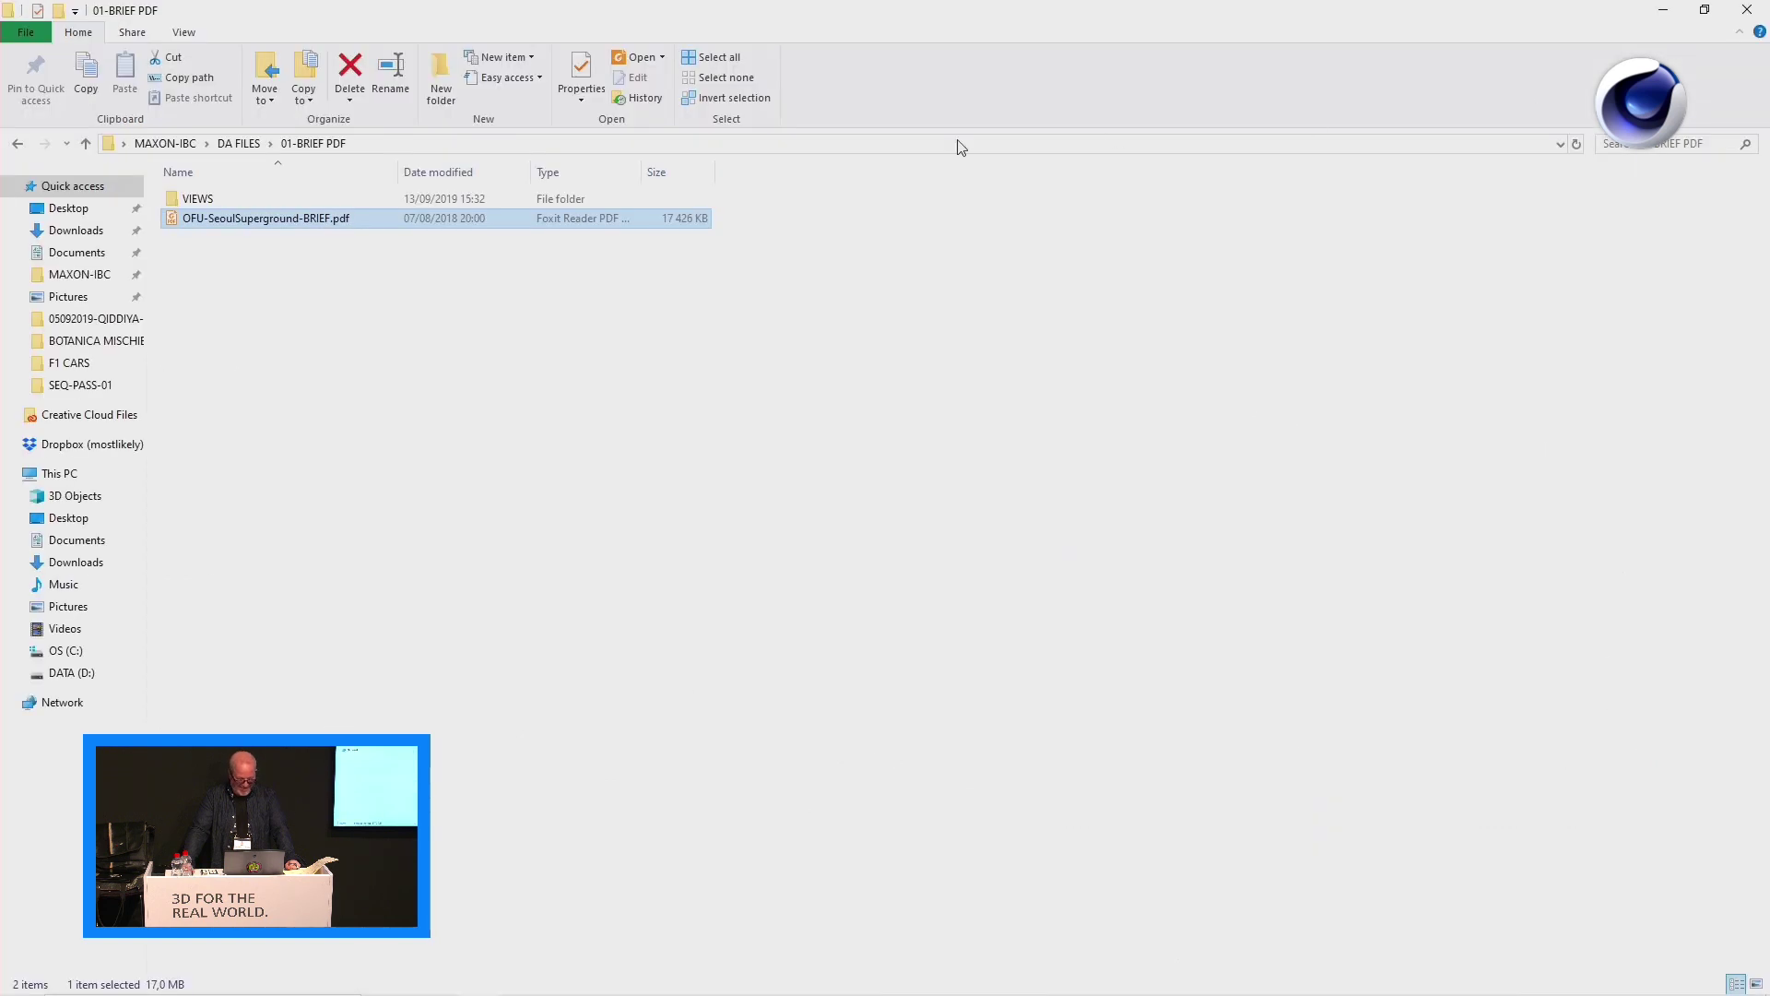
- Go up to DA FILES and open the 02-FINAL MOVIE and IMAGES folder
click(241, 143)
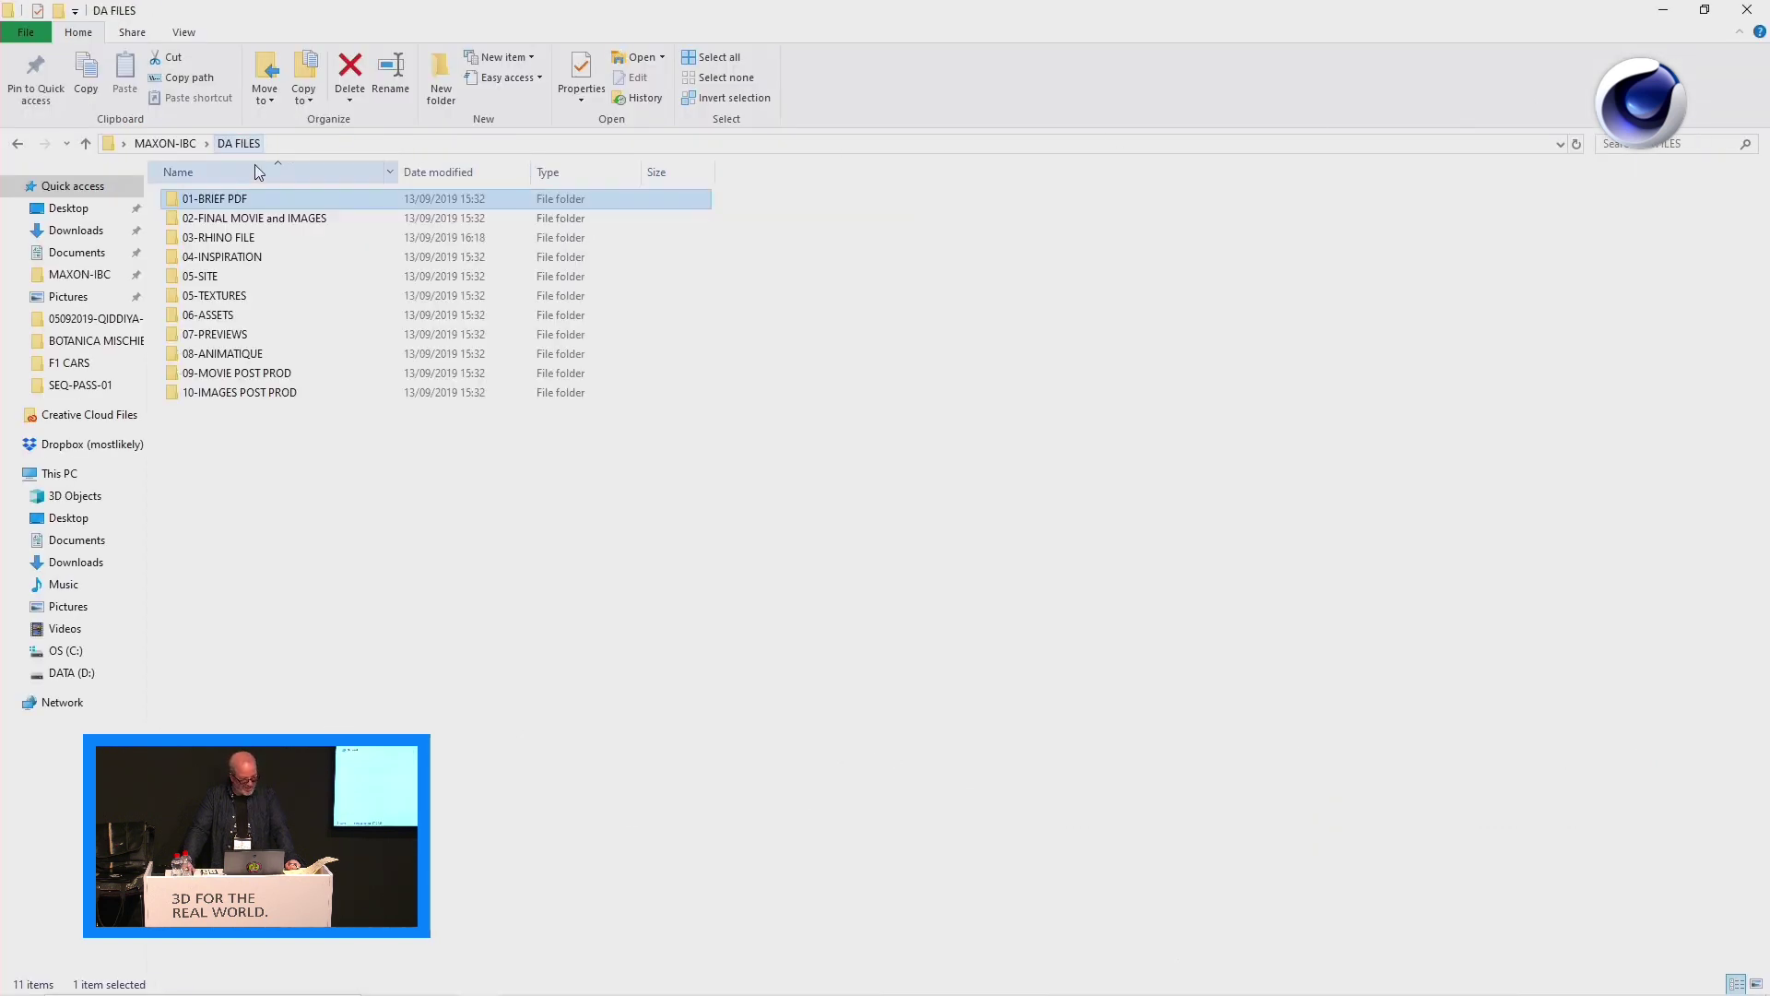
double_click(285, 222)
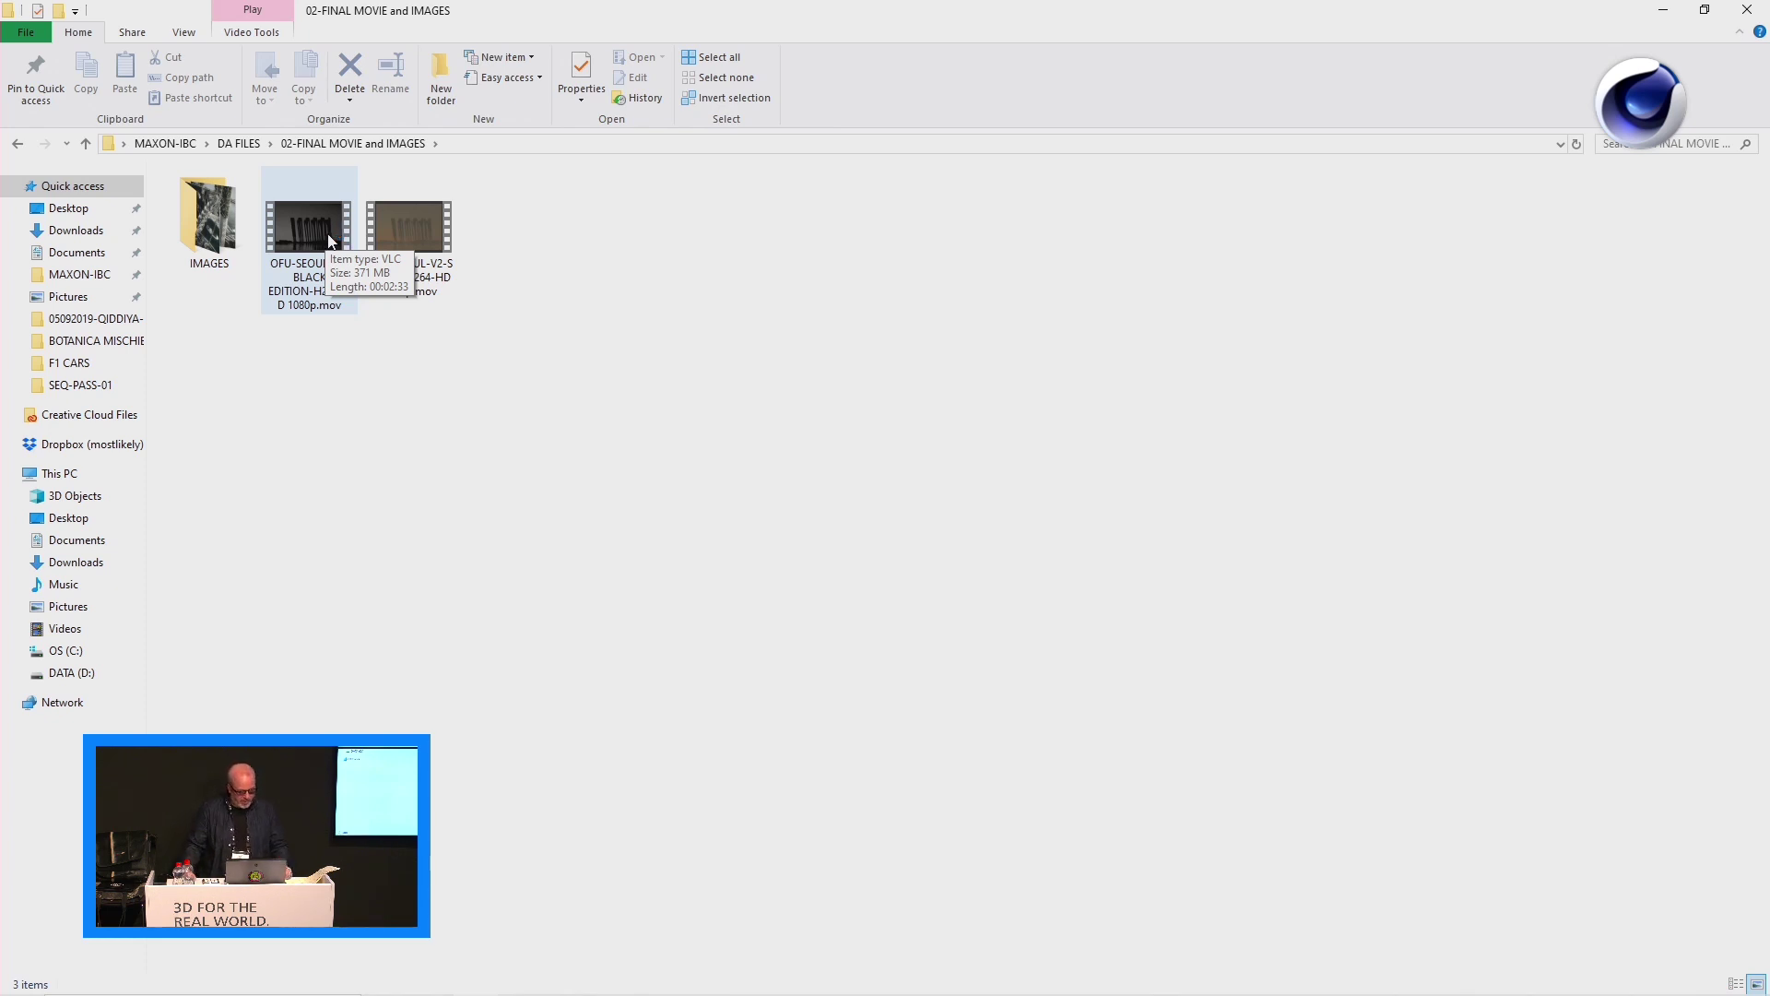
- Play the second final Seoul .mov file in VLC
double_click(424, 234)
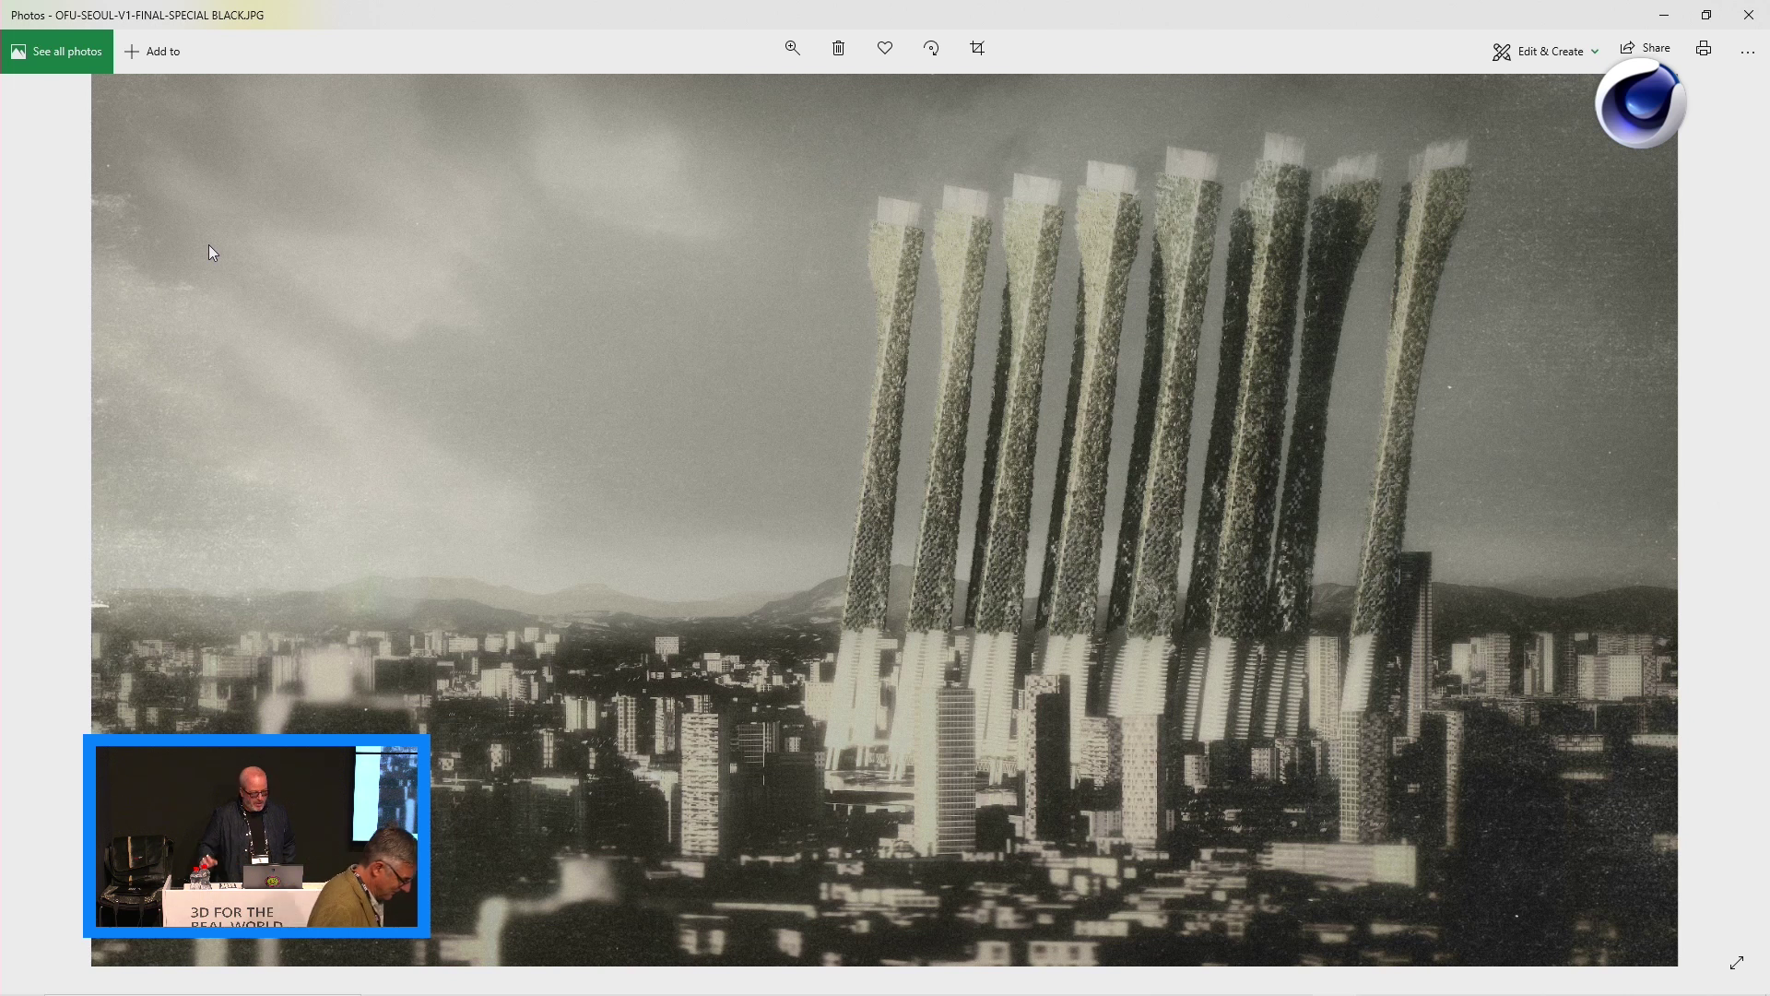
- Close the V1 still, then view and close the V3B and V4 final stills
click(1764, 14)
double_click(296, 251)
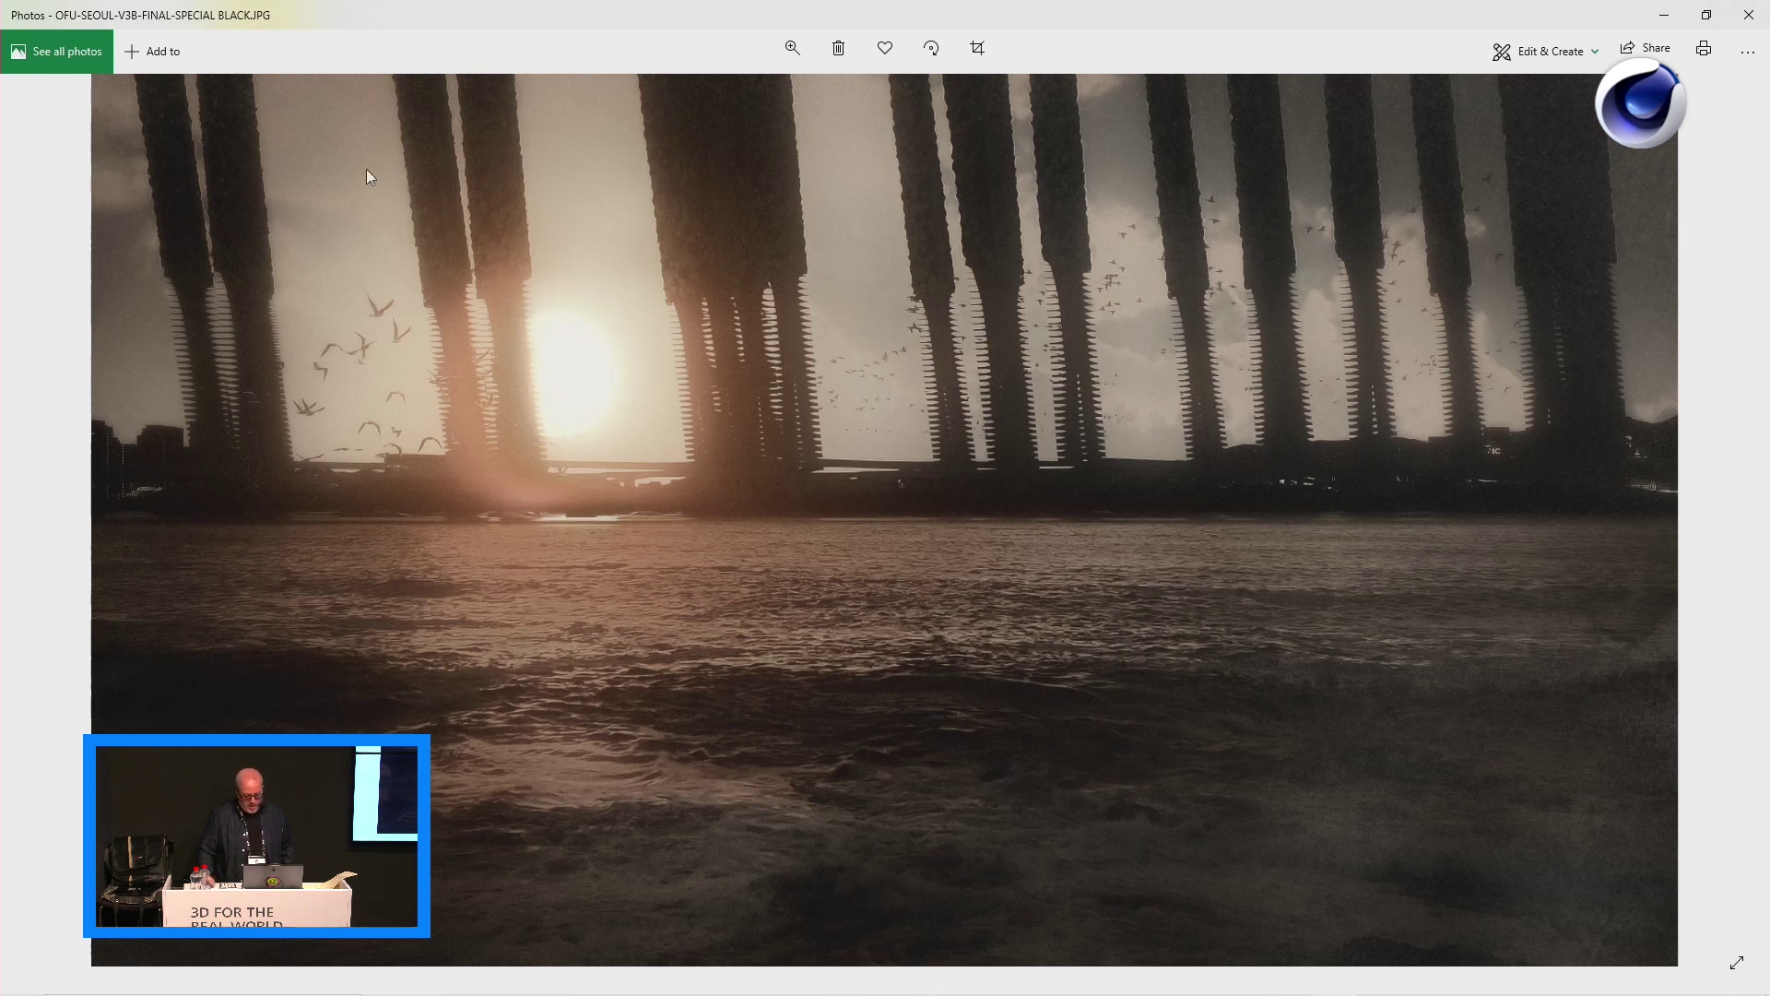
click(1748, 14)
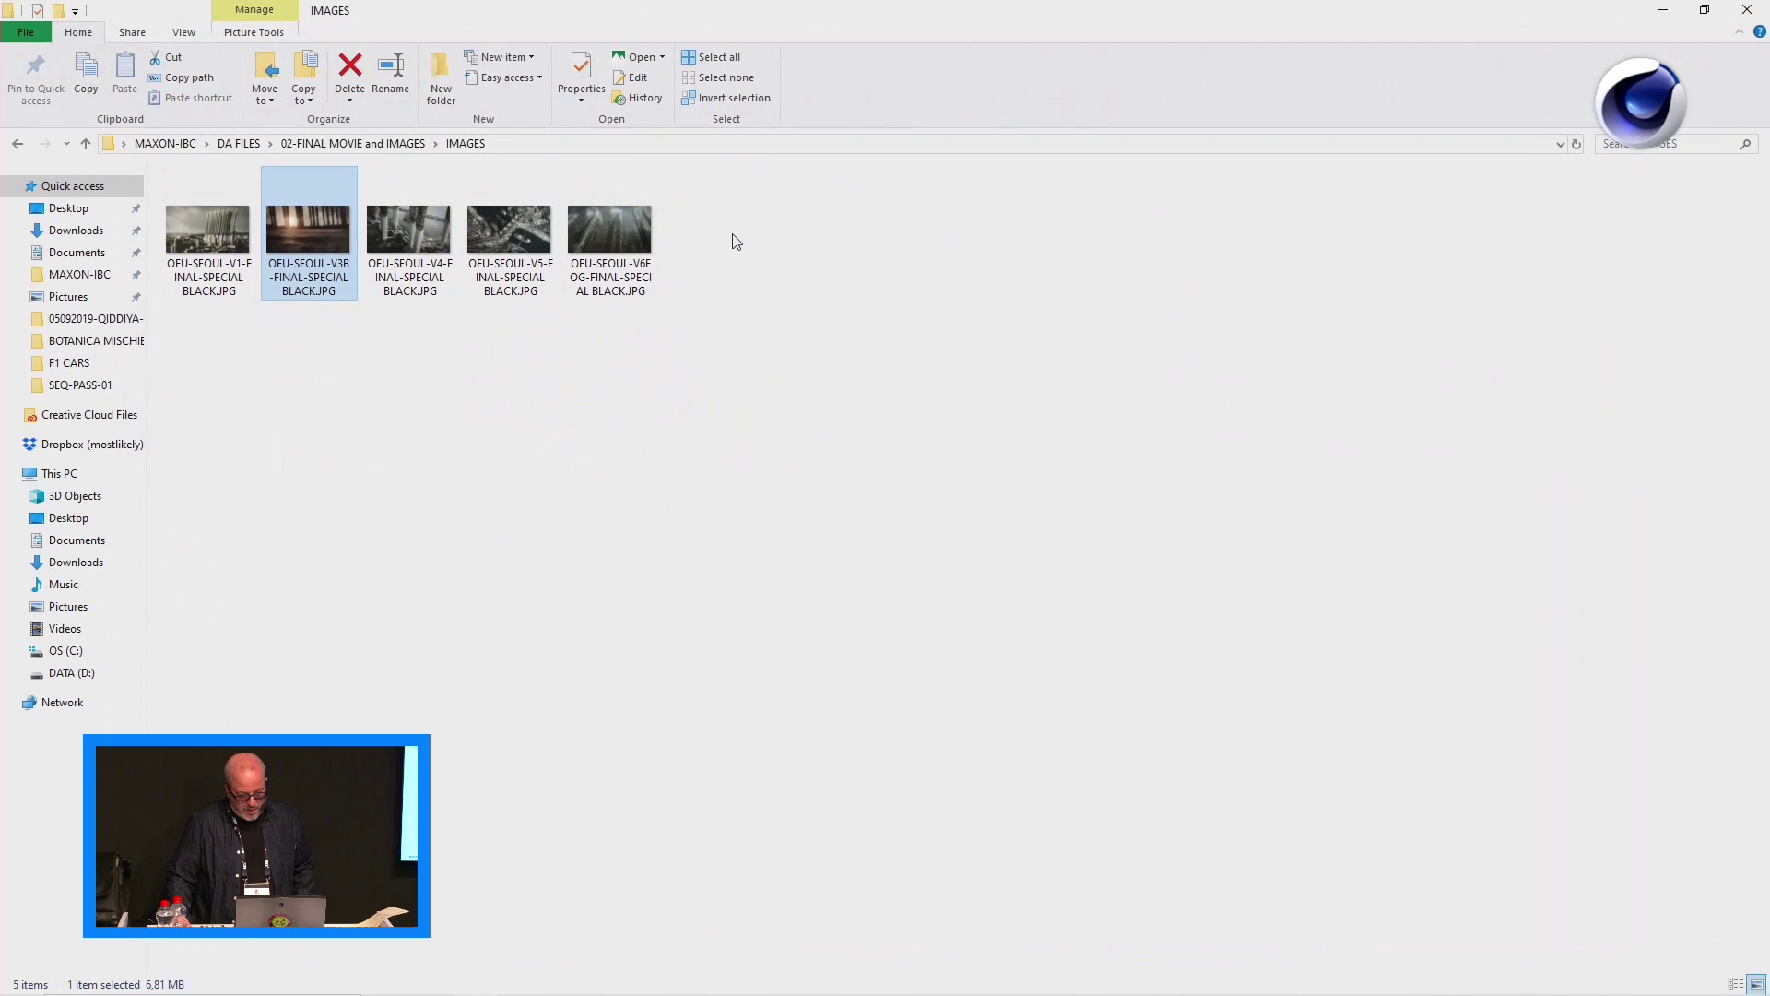
double_click(445, 214)
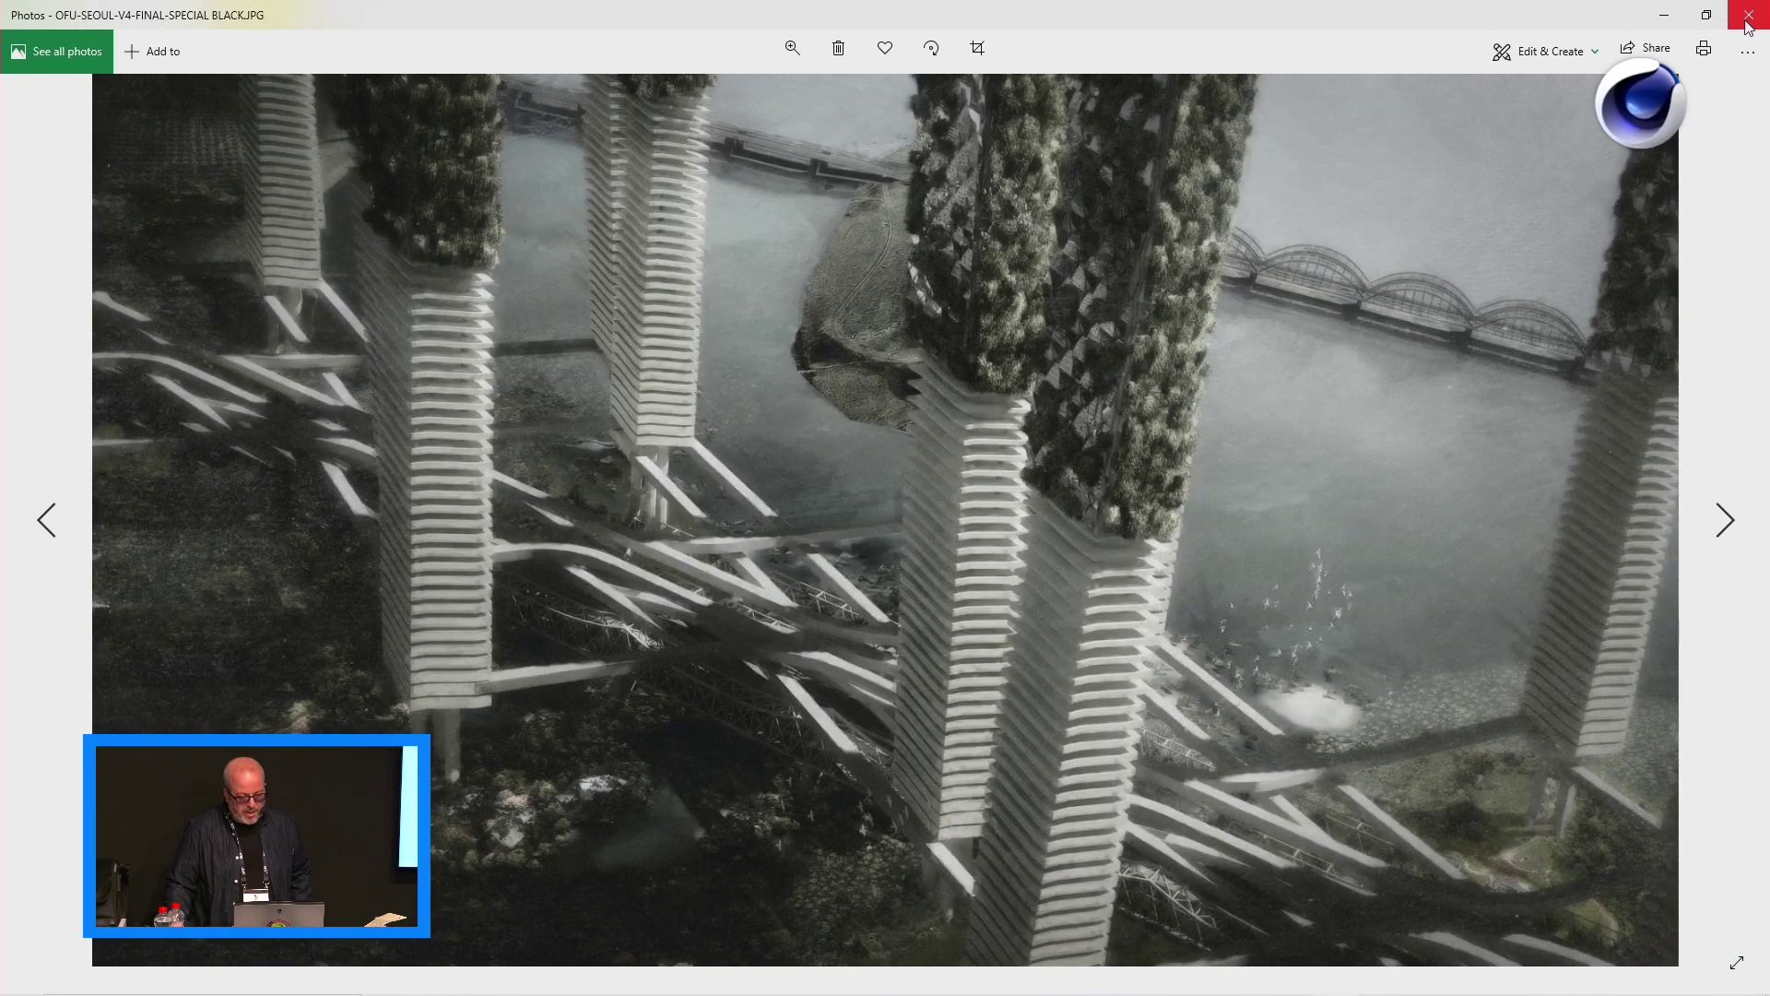
click(1748, 15)
- View the V5 aerial and V6 fog renders, closing each afterward
click(510, 219)
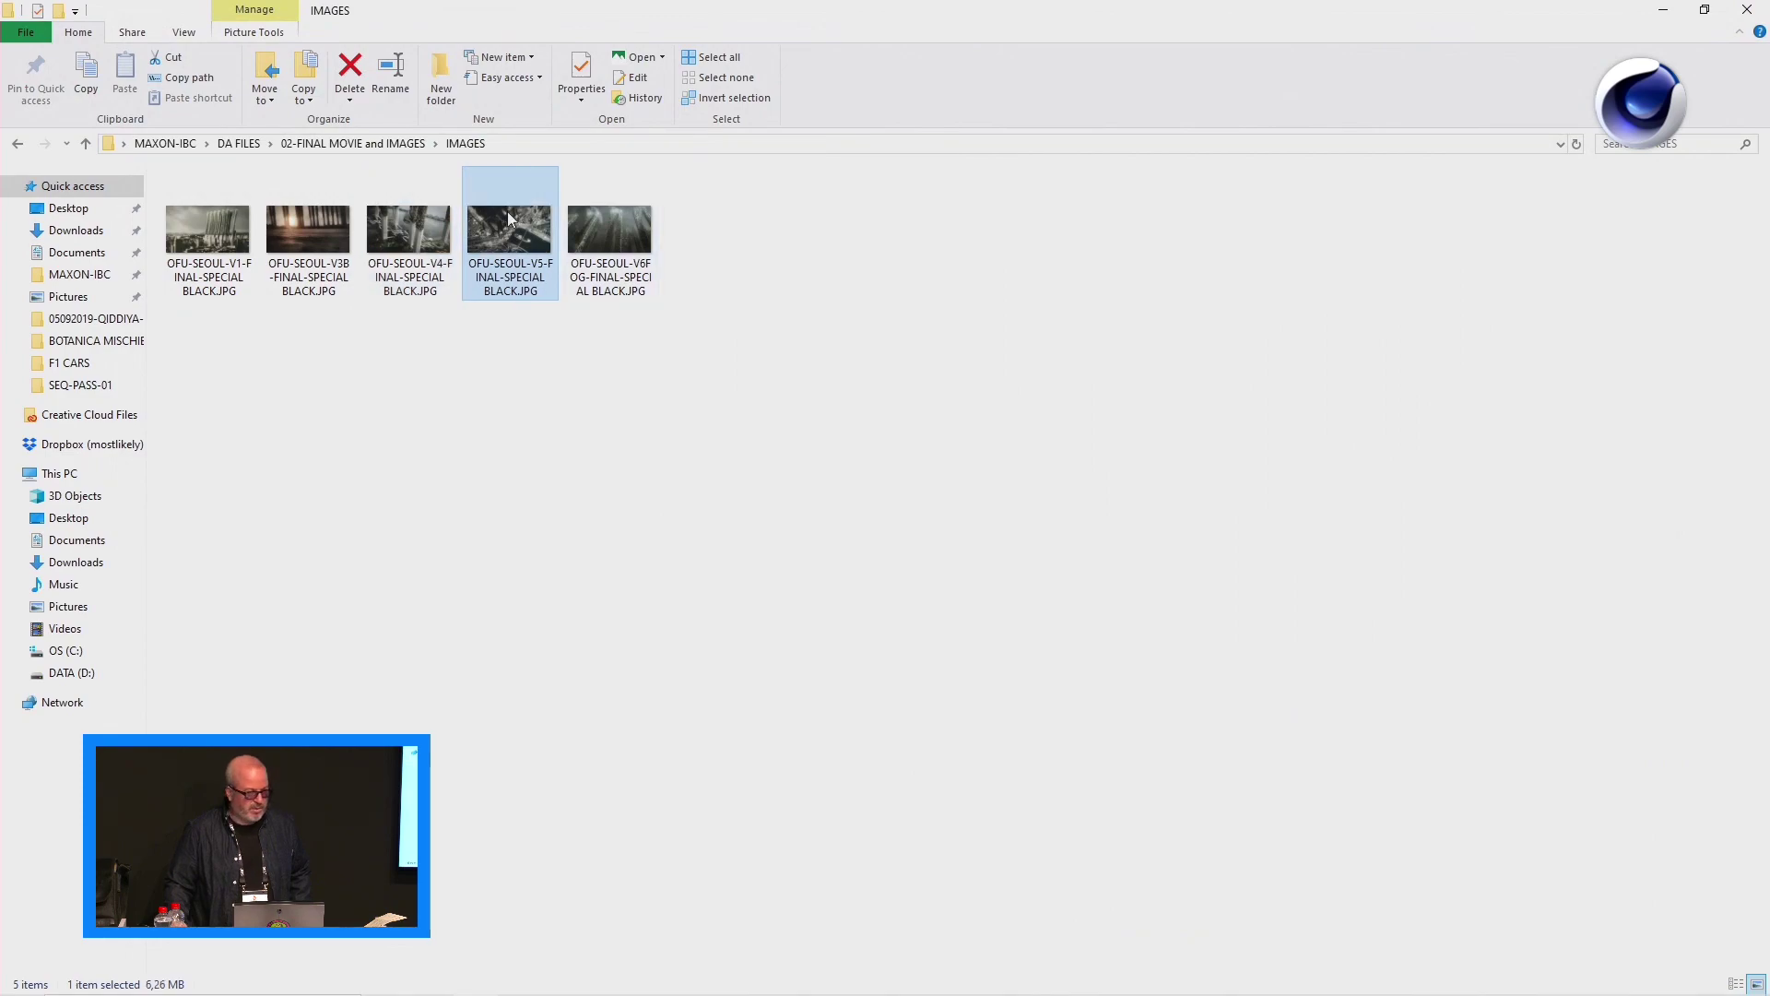
double_click(510, 218)
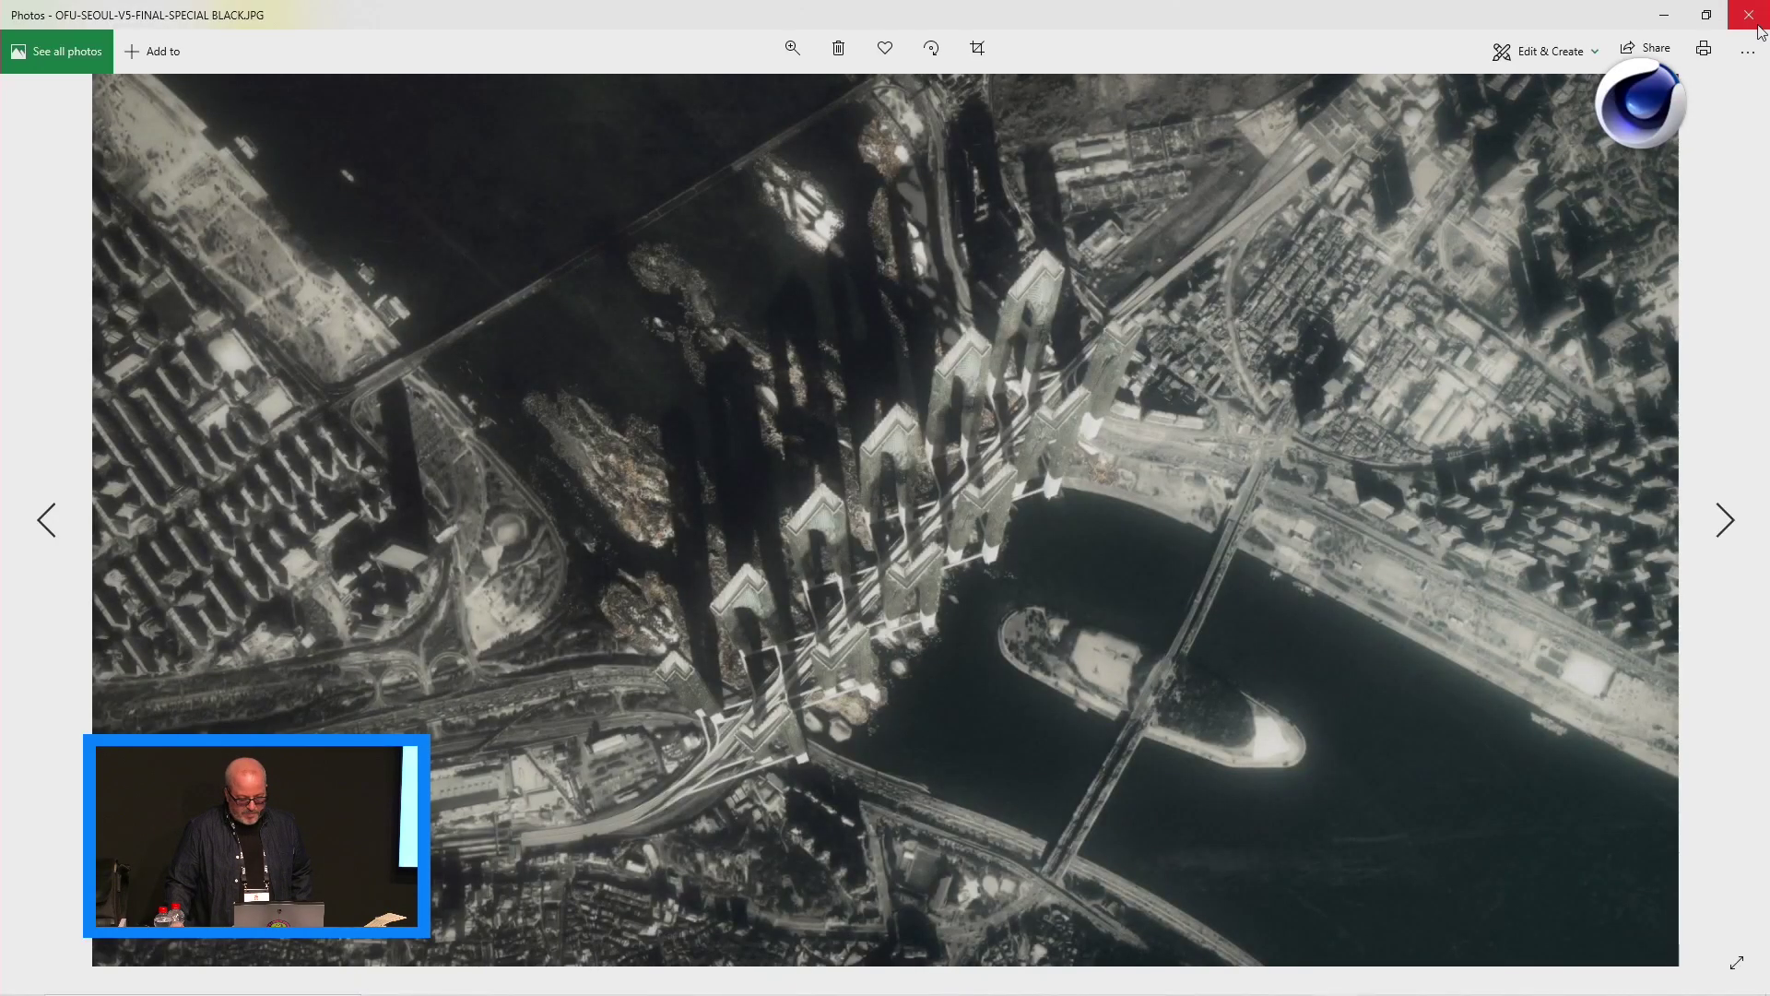
click(1752, 18)
double_click(652, 241)
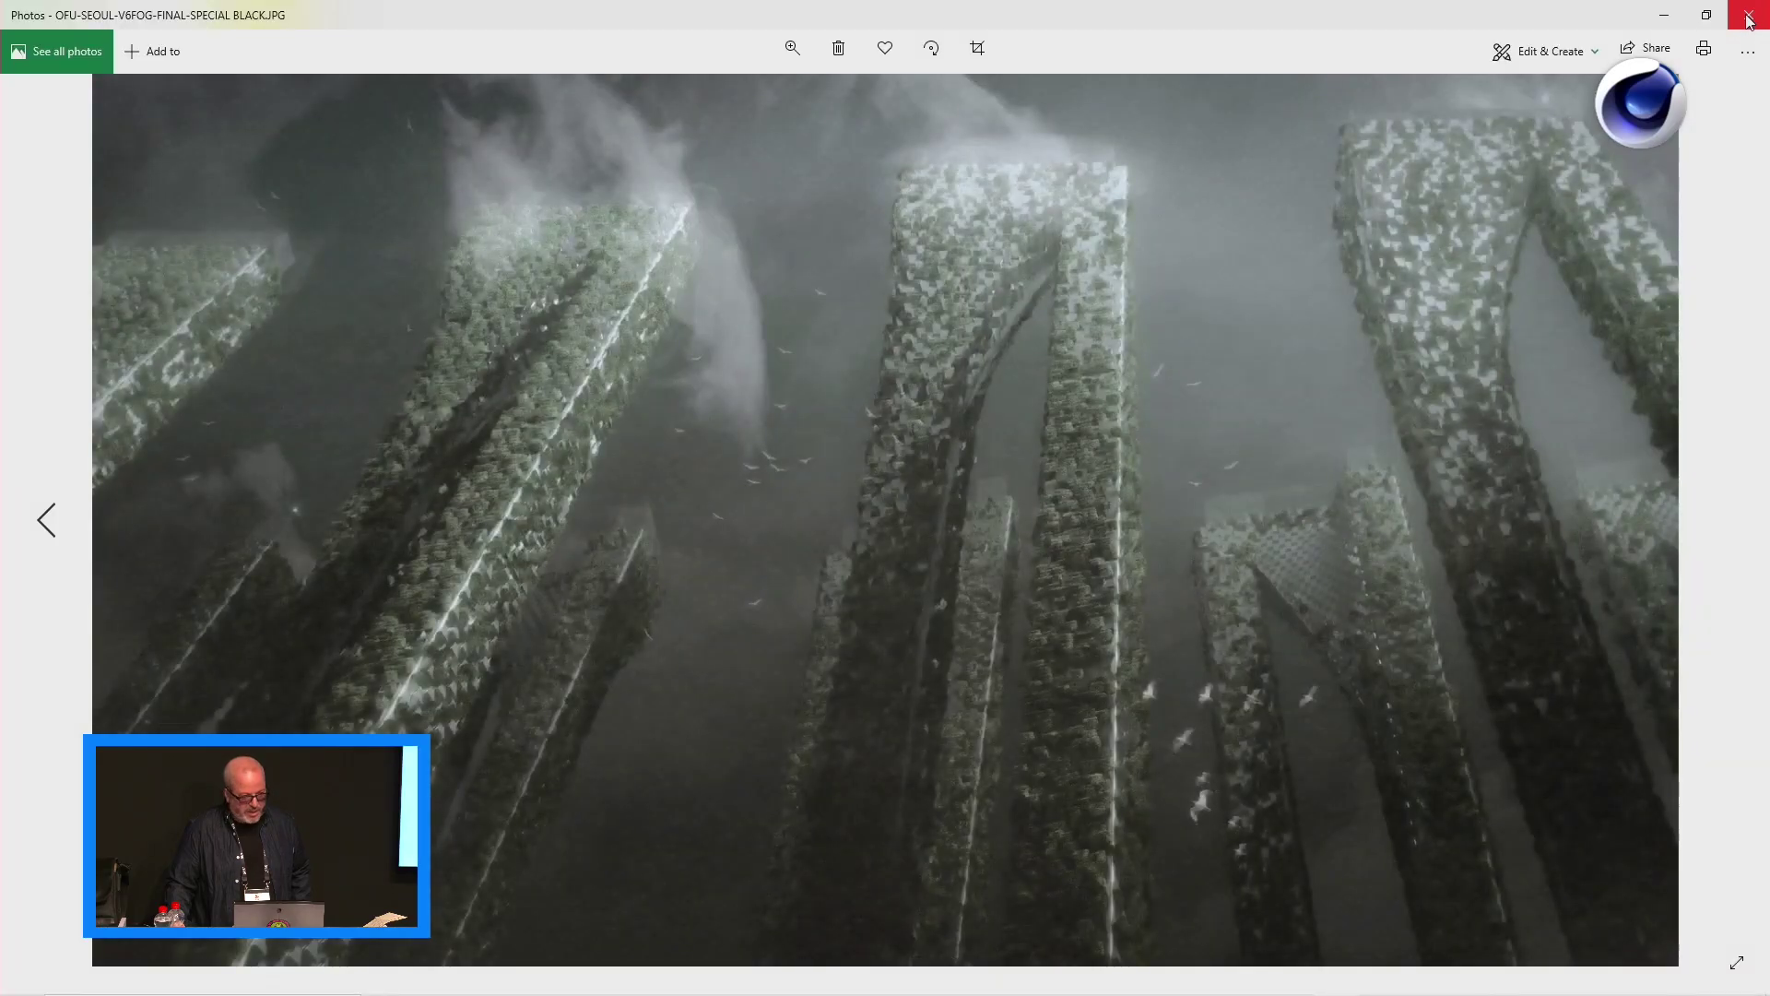
click(1749, 17)
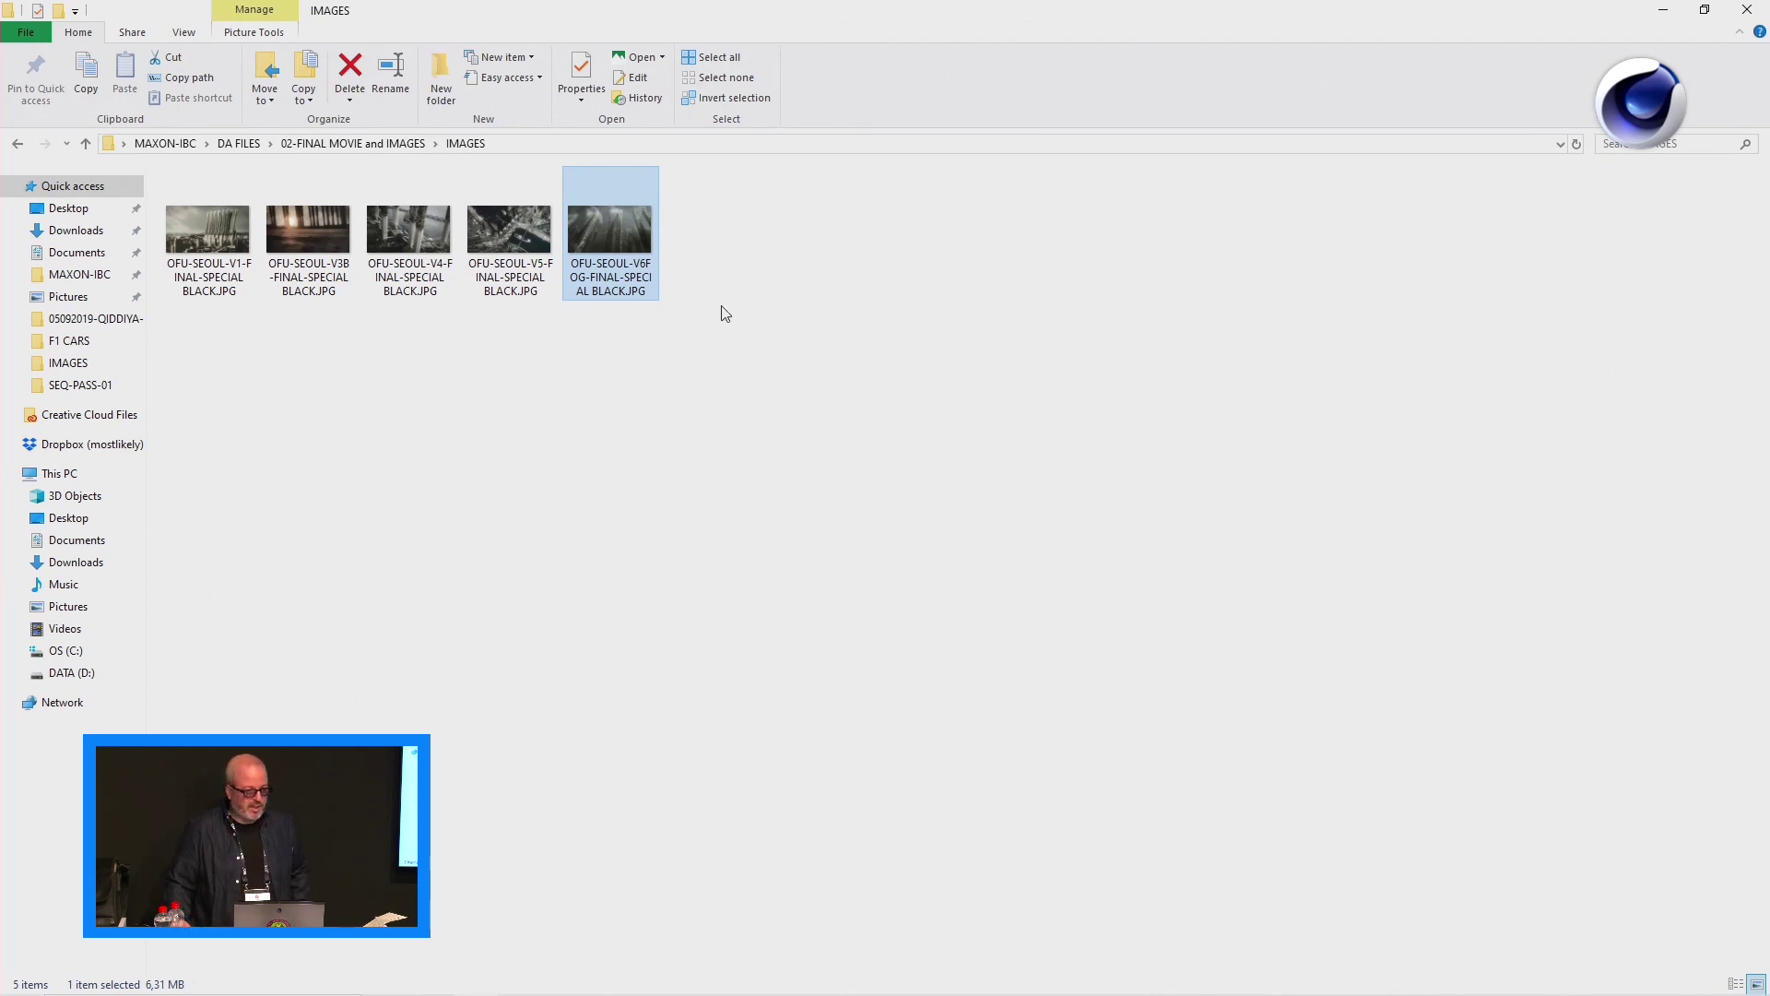
- Close the IMAGES folder and shrink the Cinema 4D window to reveal the desktop
click(1747, 10)
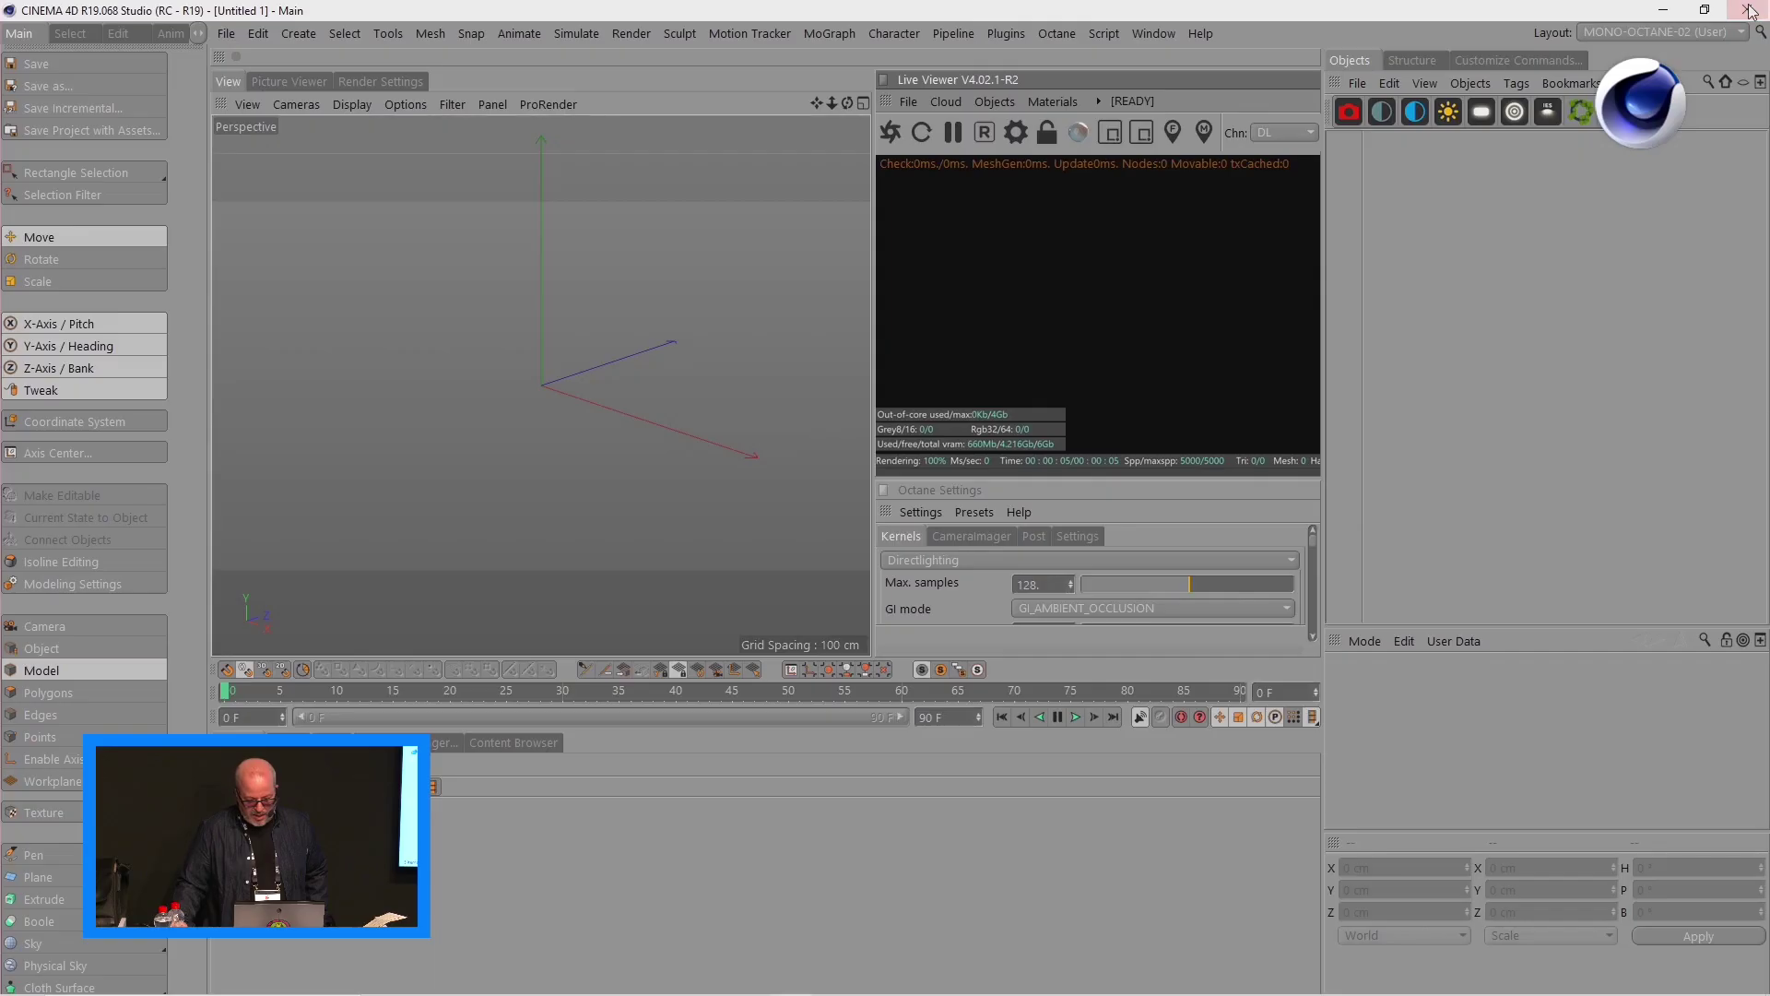
drag(837, 11, 1027, 15)
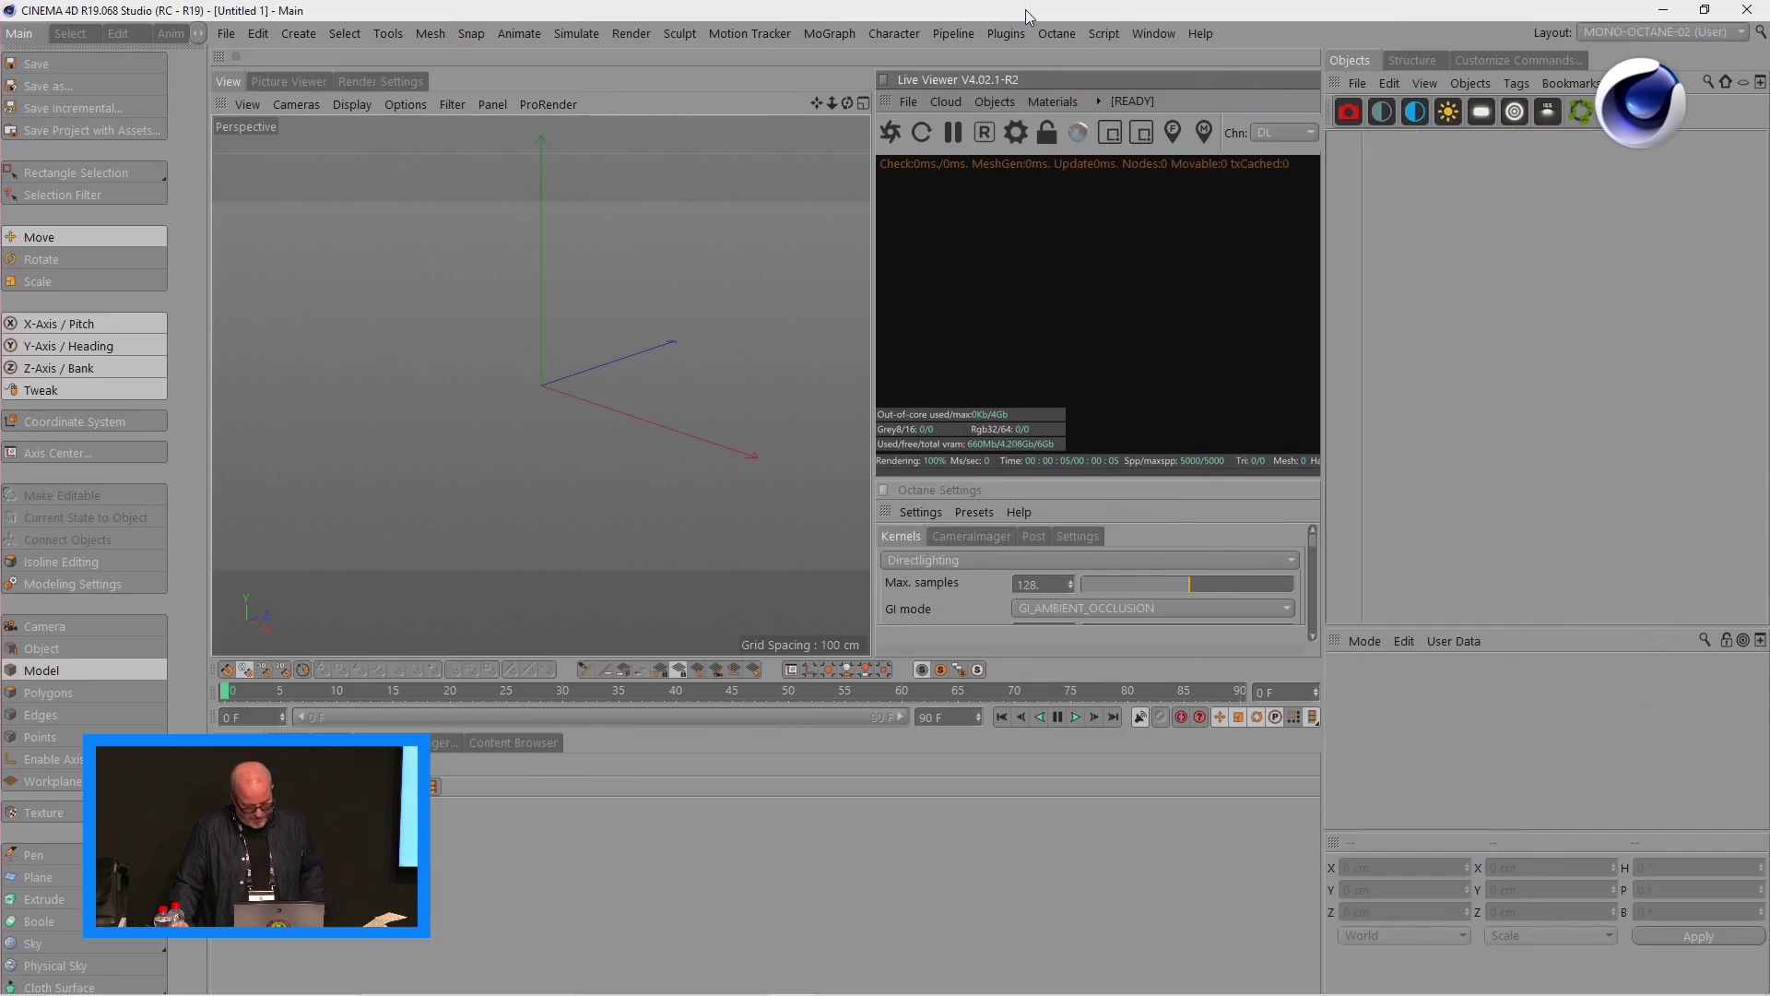
key(alt+Tab)
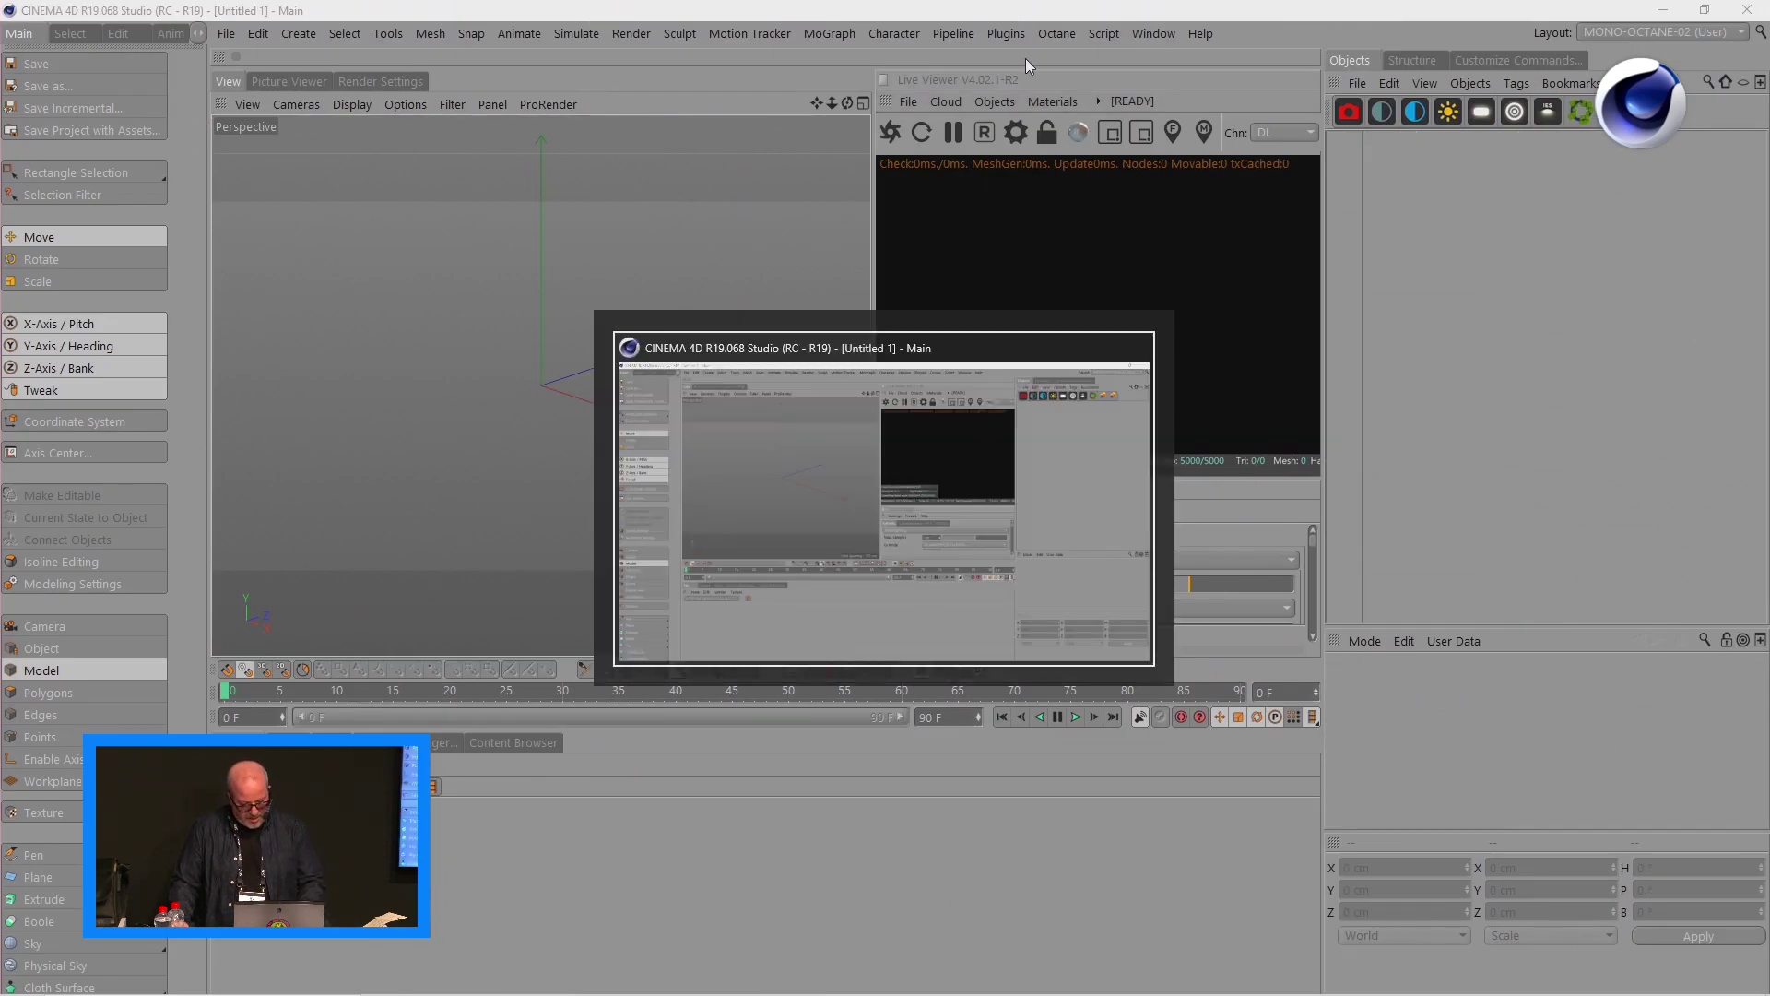
key(super+Down)
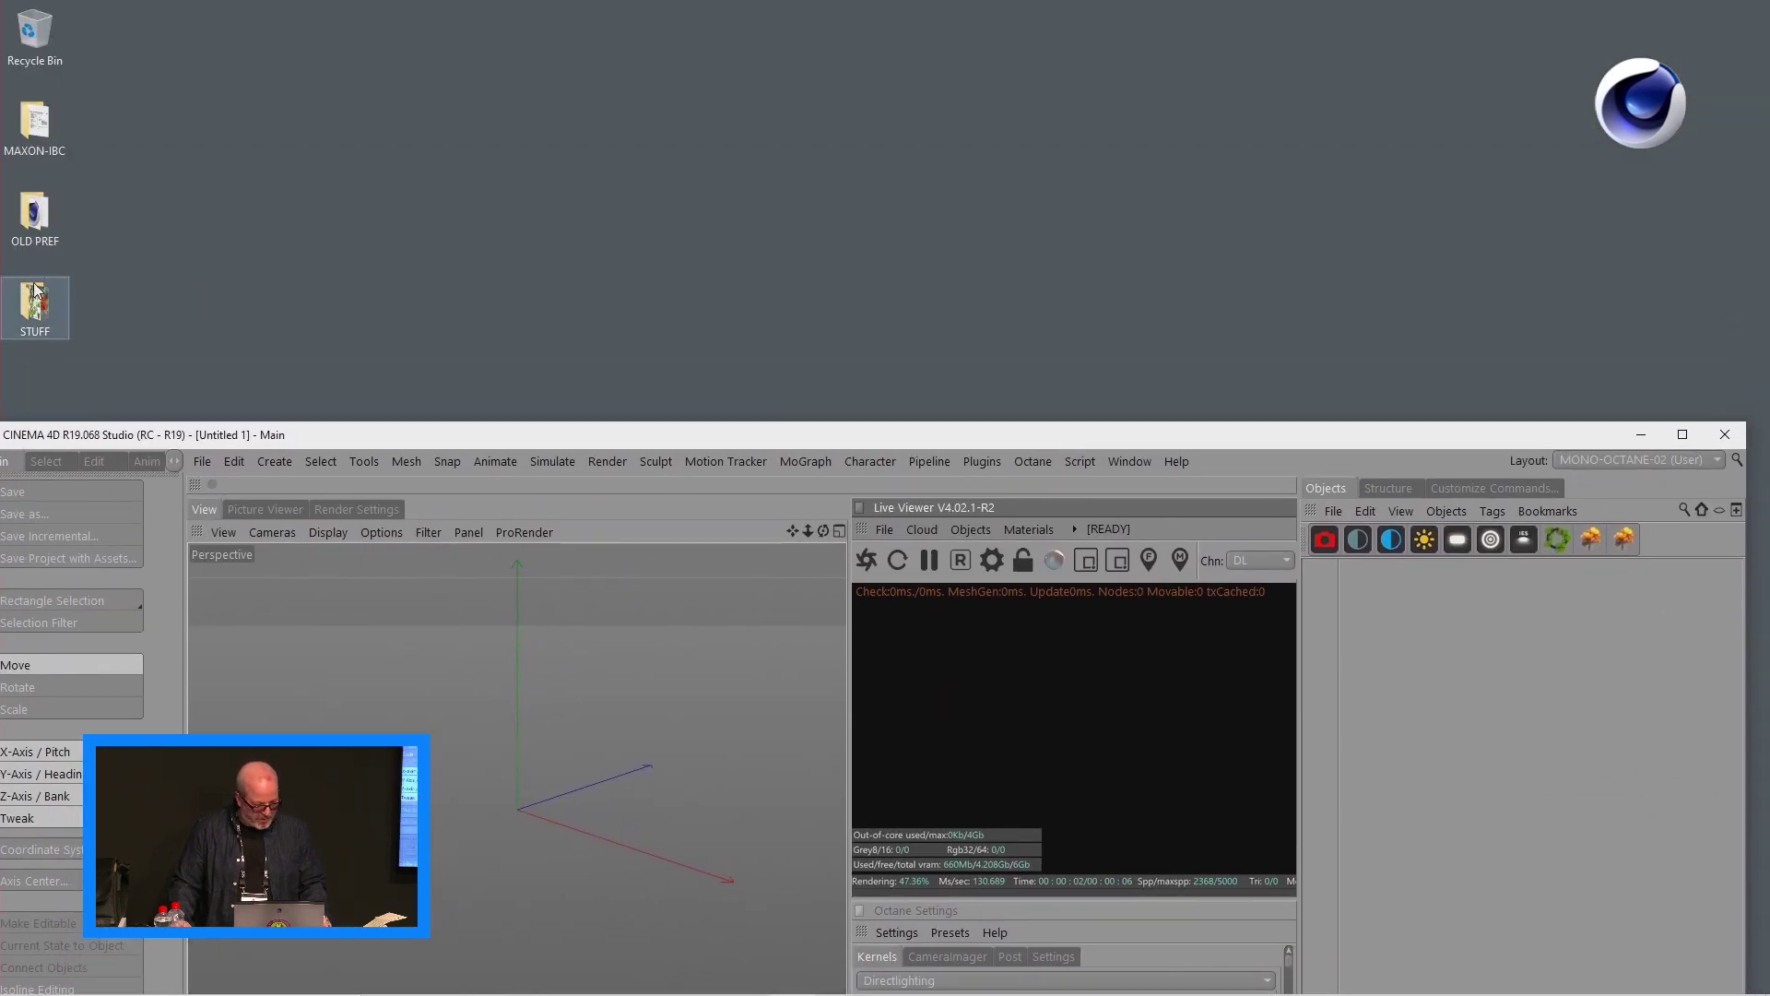
- Navigate MAXON-IBC > DA FILES > 03-RHINO FILE and select the Rhino model file
click(52, 138)
double_click(50, 135)
double_click(205, 198)
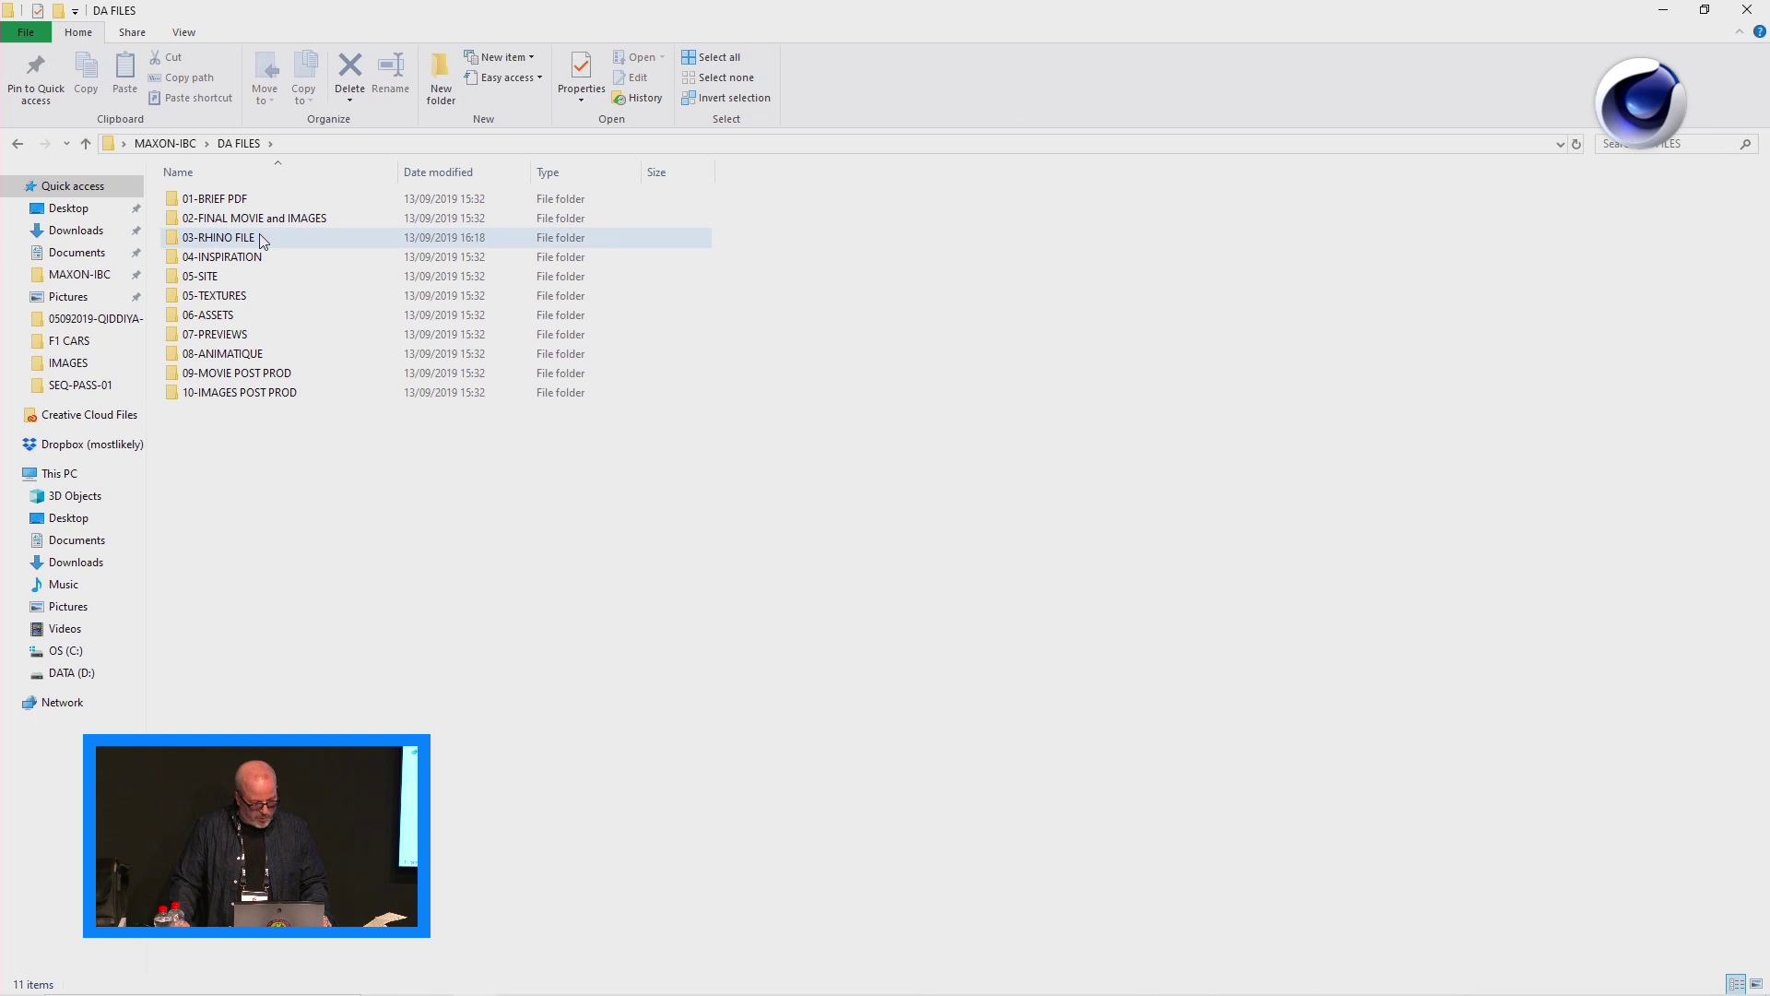
double_click(260, 238)
click(265, 207)
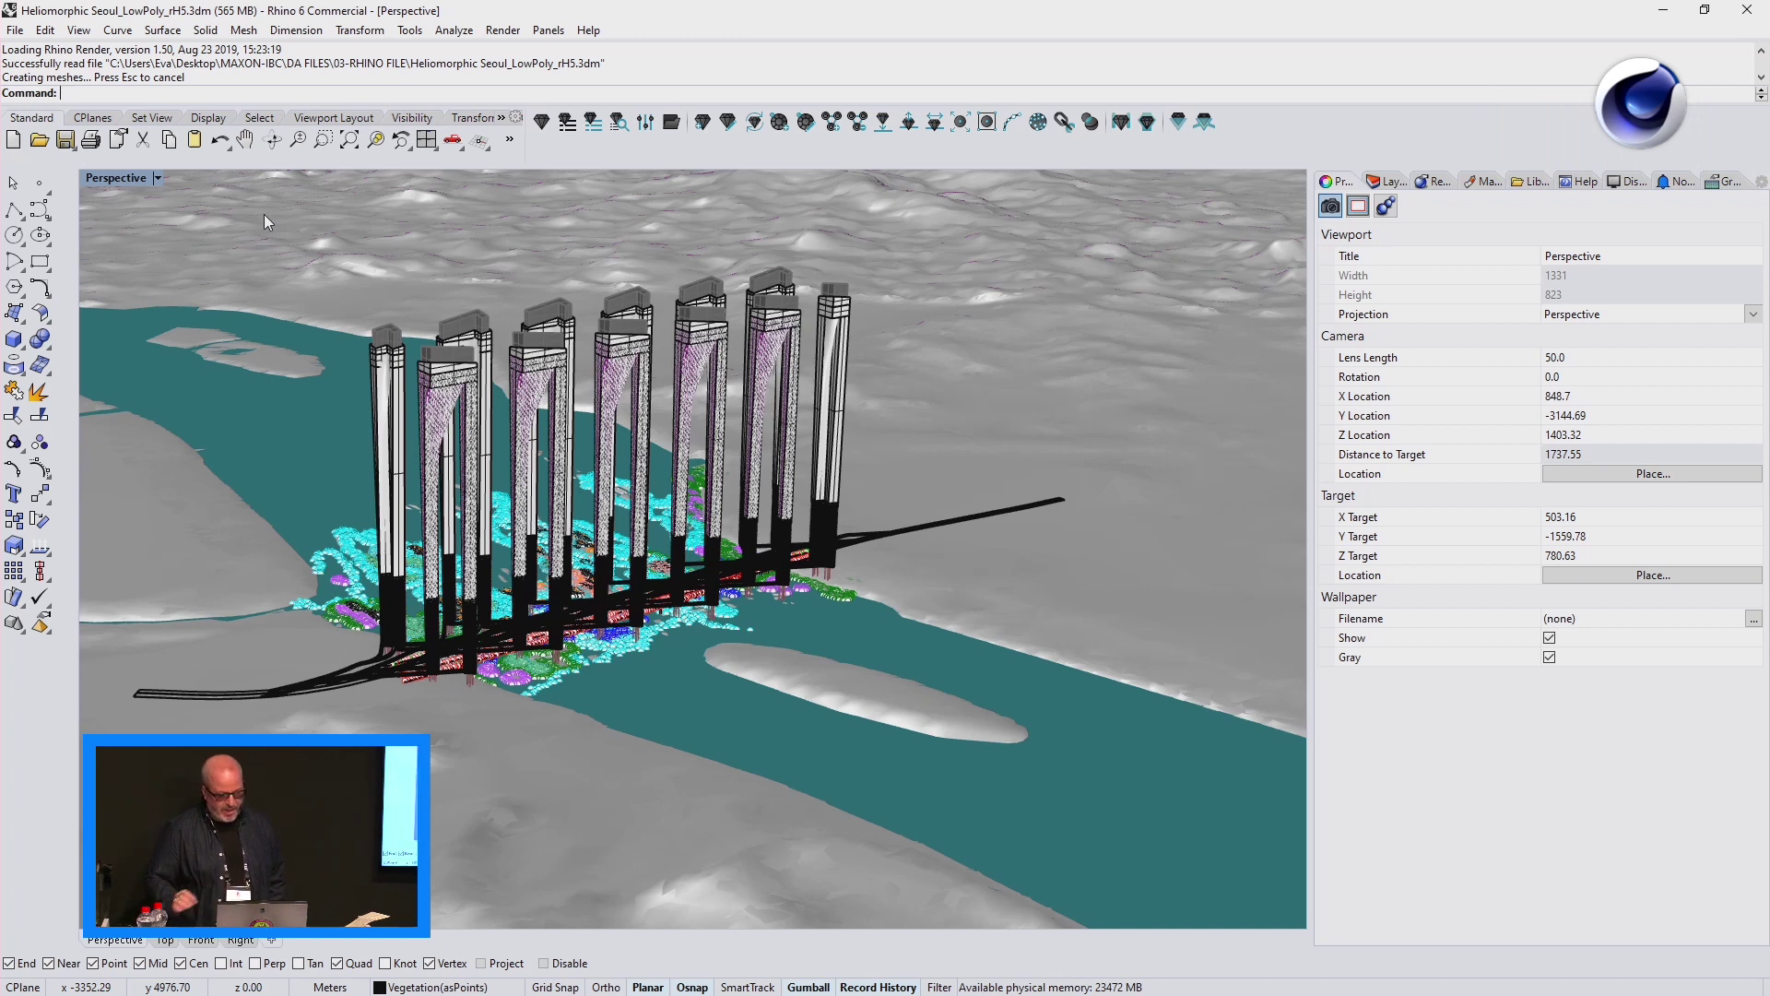
- Orbit the Perspective view toward the towers and show the Layers panel
right_drag(441, 522, 1175, 467)
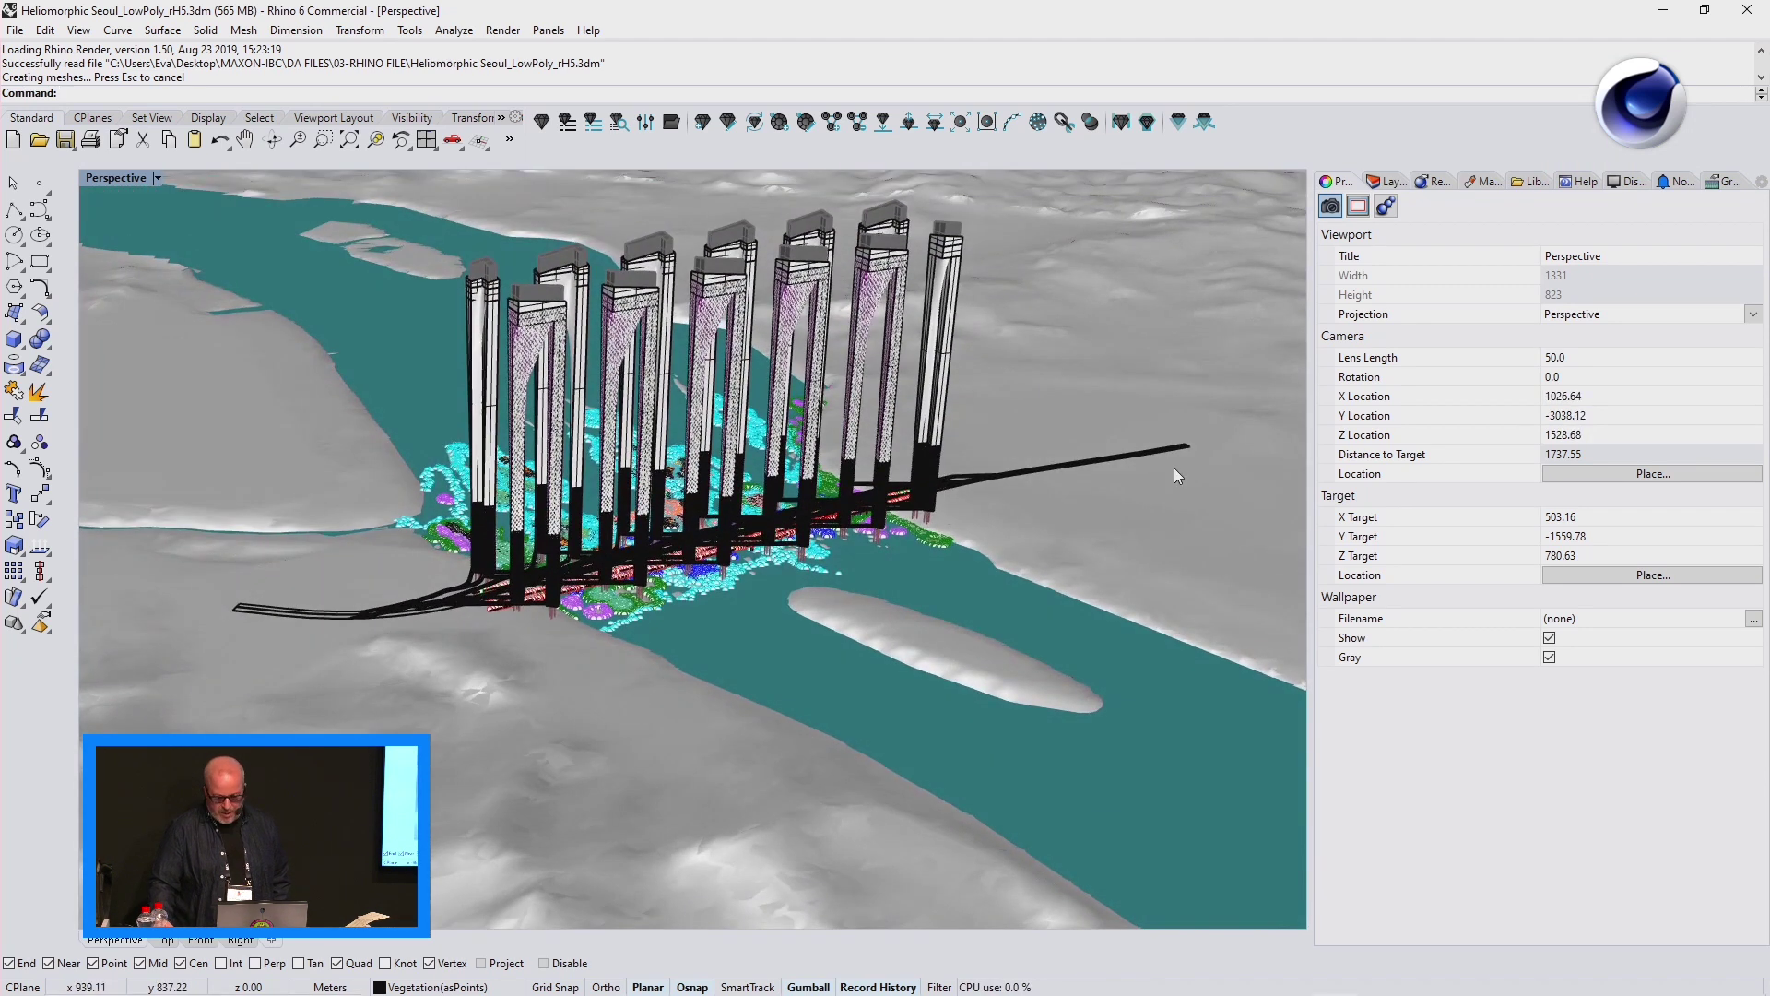
click(1391, 181)
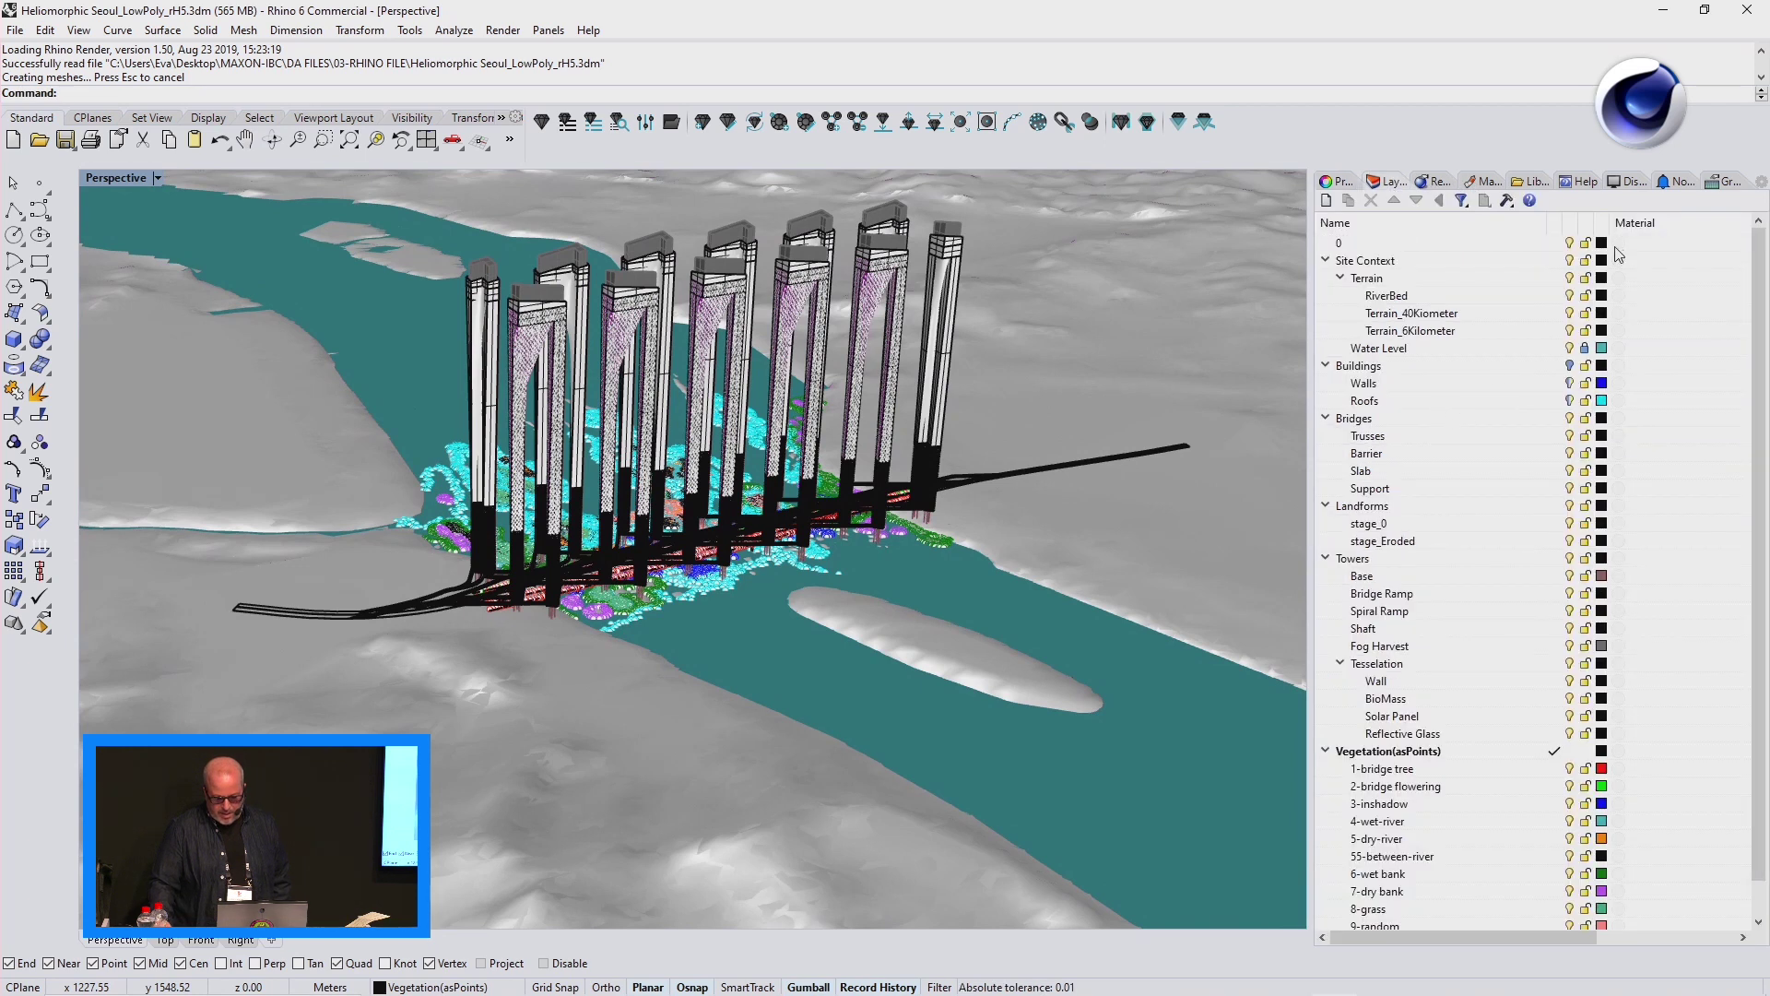
- Select the Buildings layer, orbit the view, and zoom in on the row of towers
click(1578, 366)
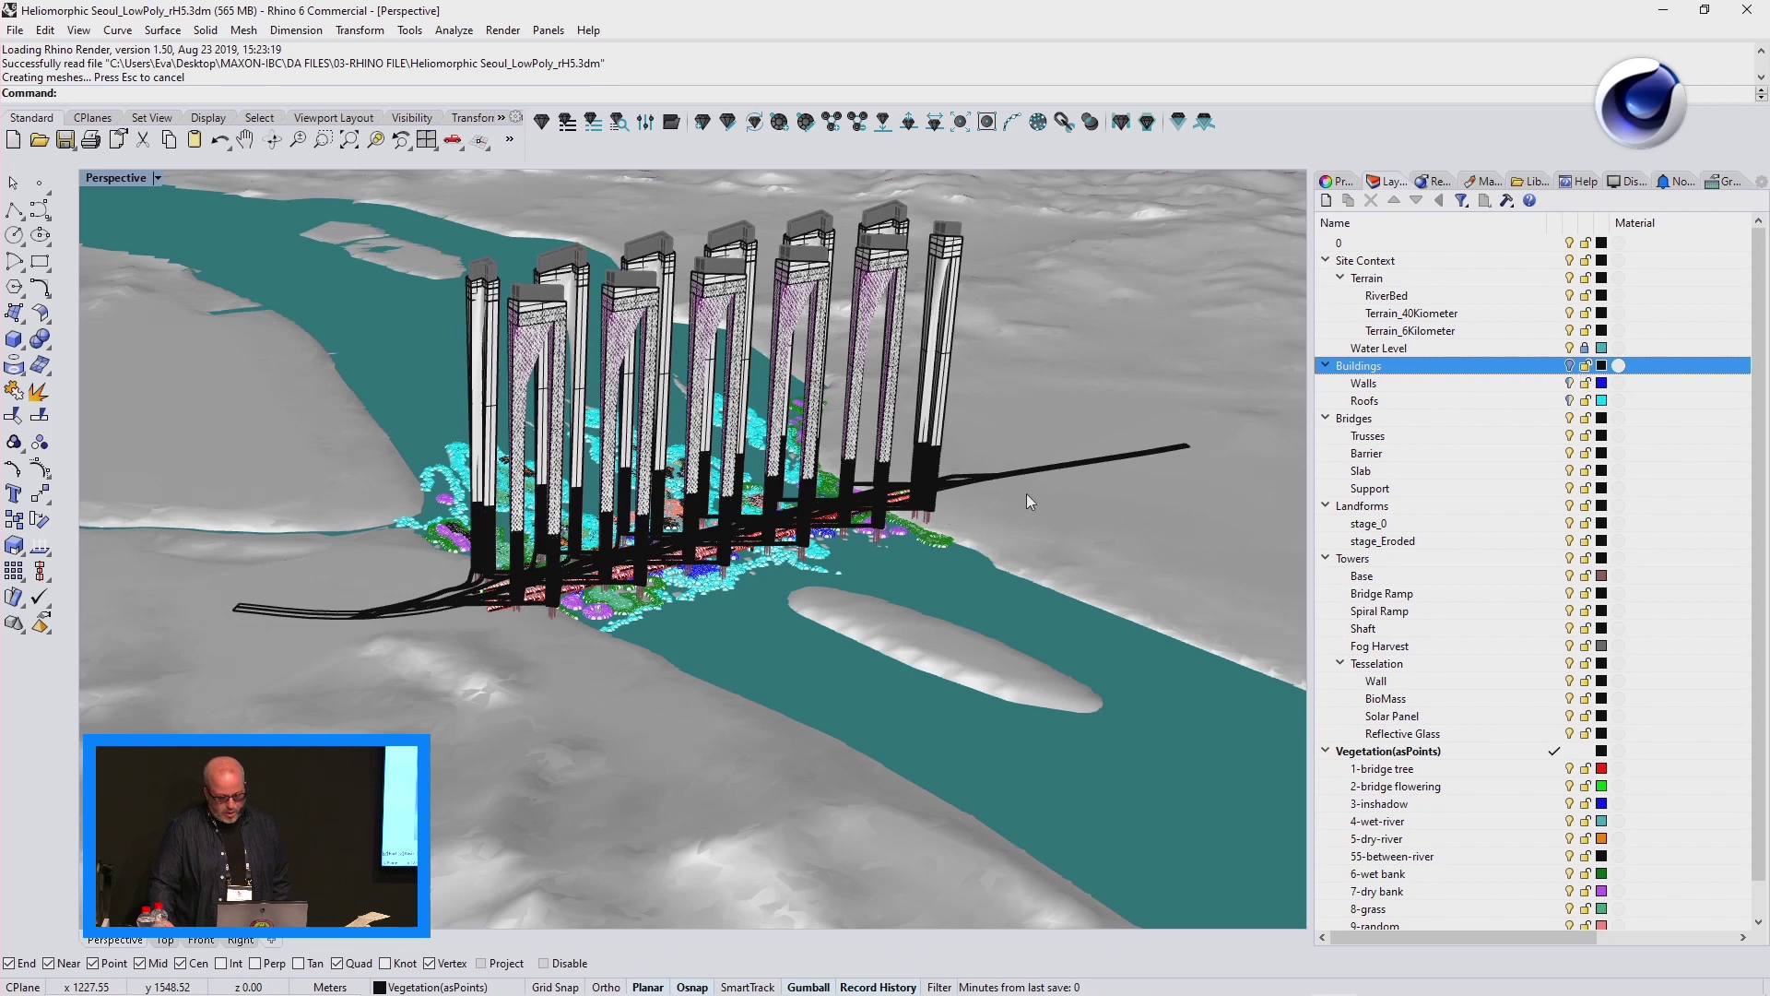
right_drag(661, 564, 719, 540)
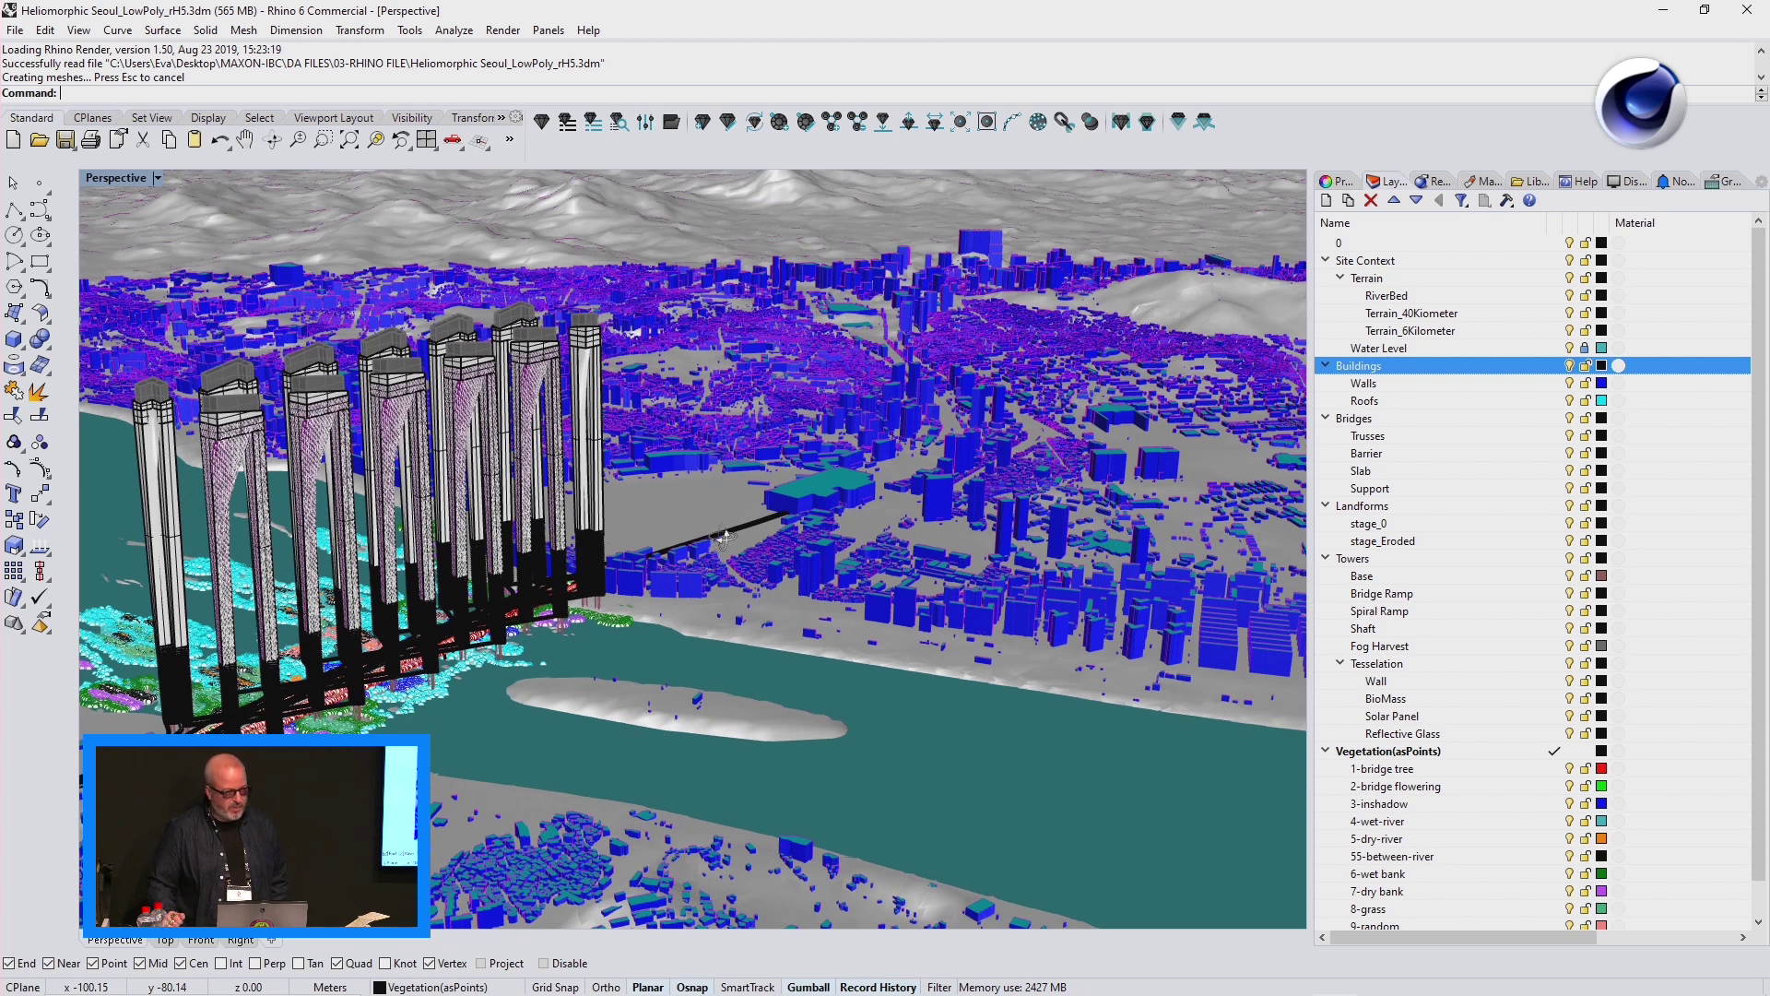
right_drag(725, 537, 726, 543)
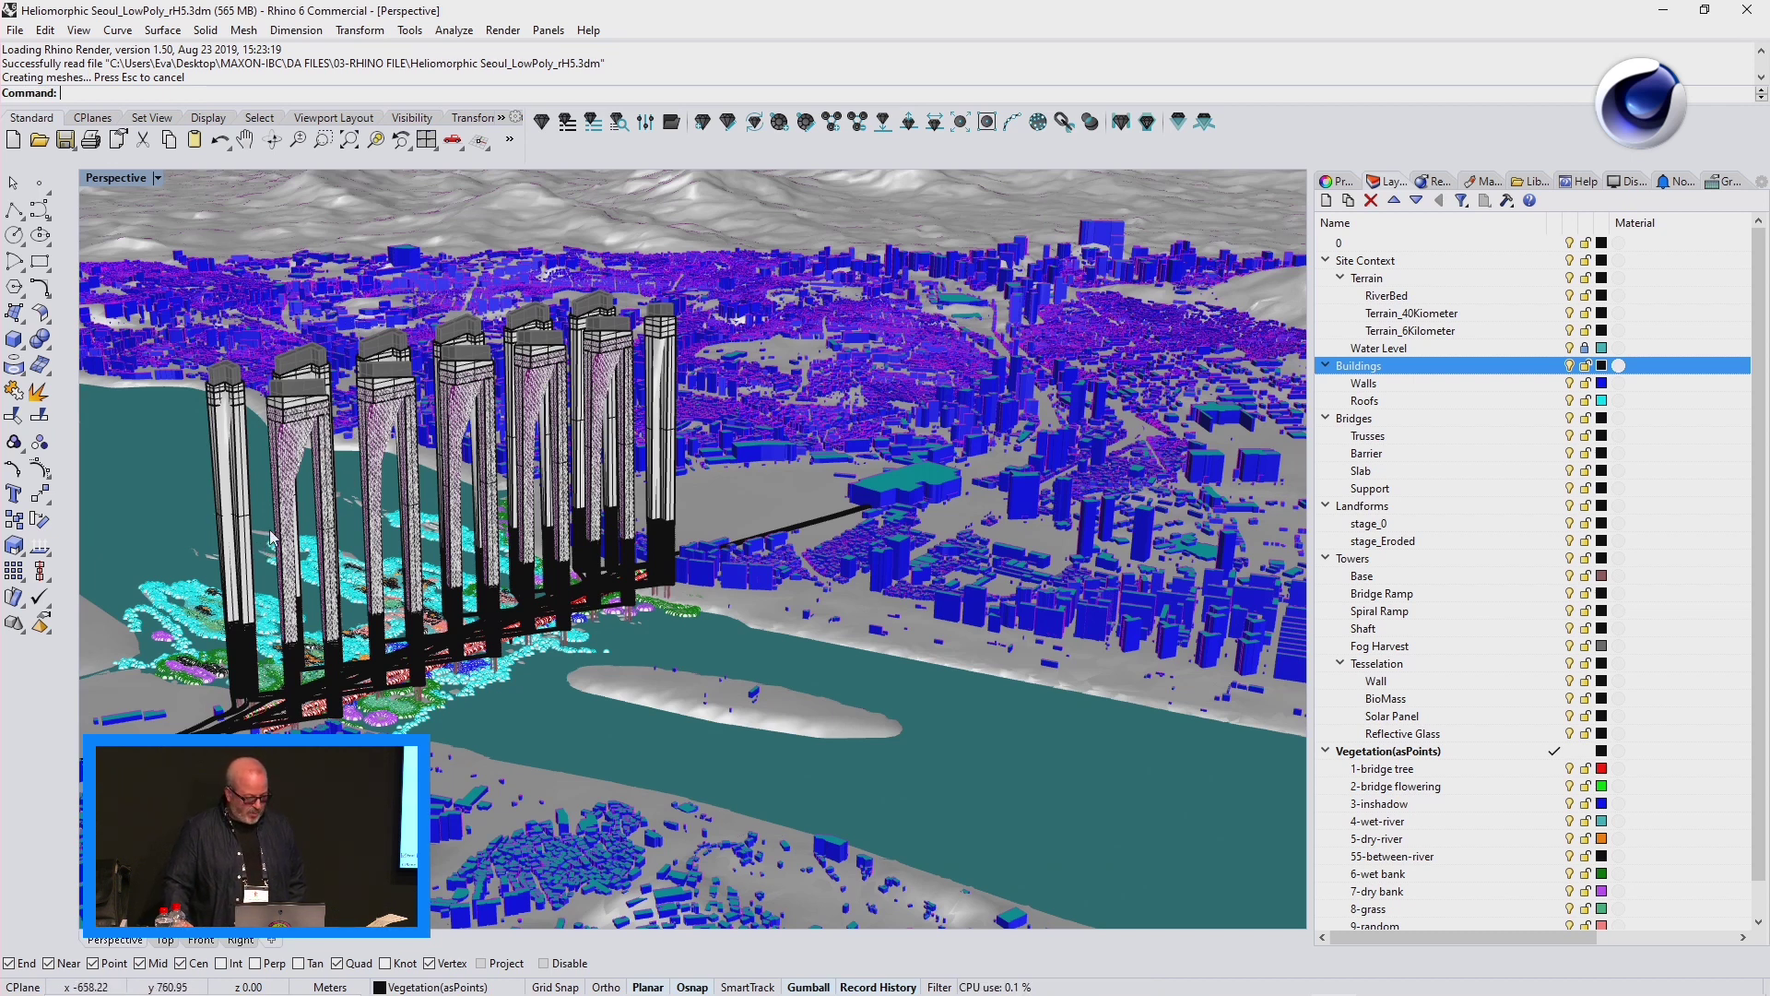
scroll(270, 541, up, 1)
scroll(323, 502, up, 1)
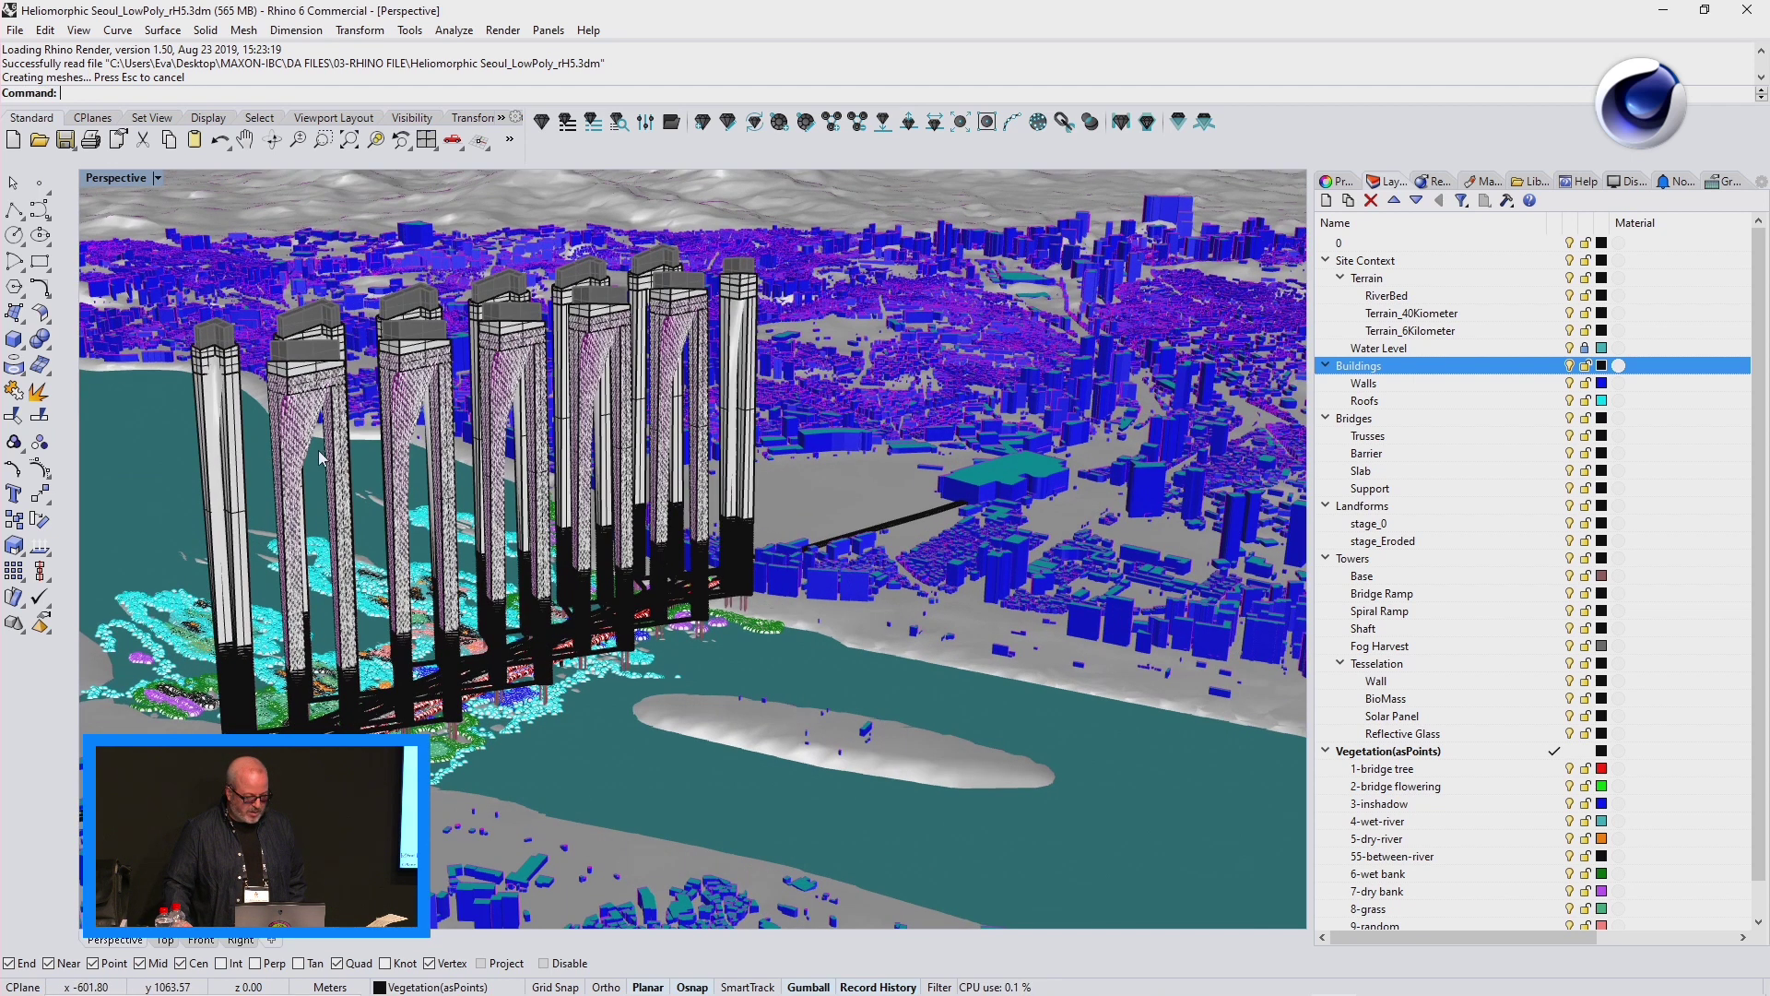
scroll(320, 459, up, 1)
scroll(346, 444, up, 1)
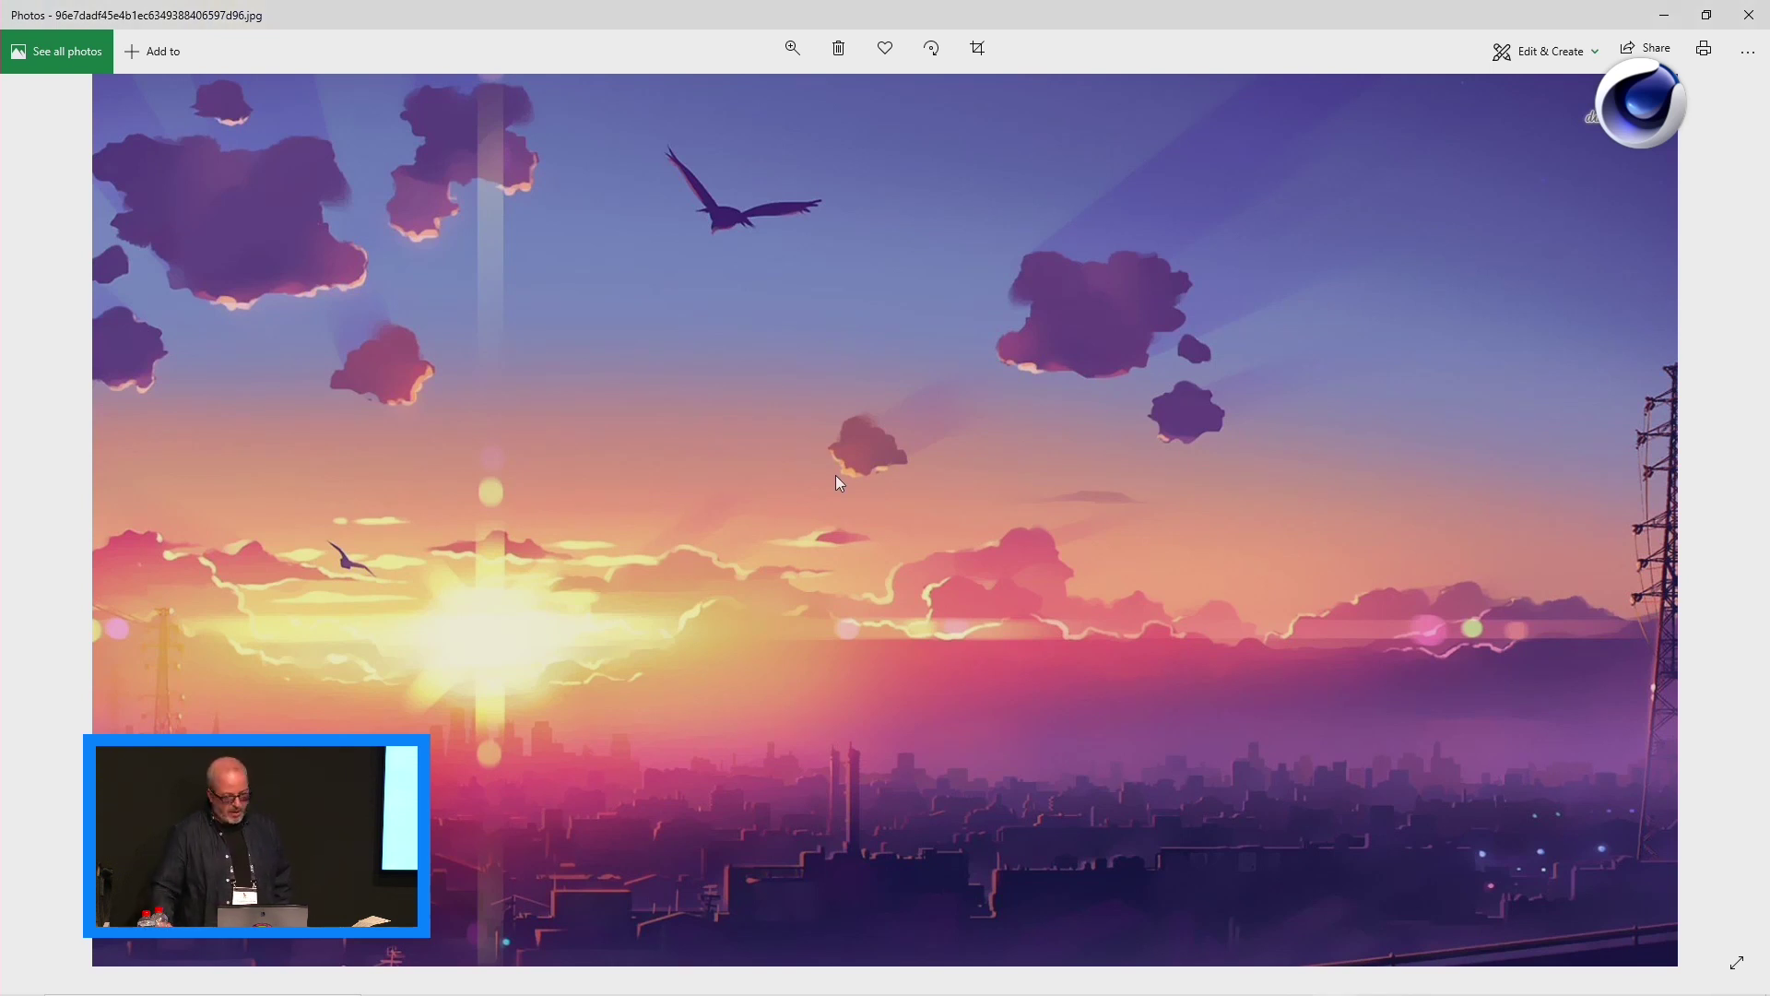
- Close the sunset image and view the anime sky and anime city skyscraper images
click(1749, 15)
double_click(332, 207)
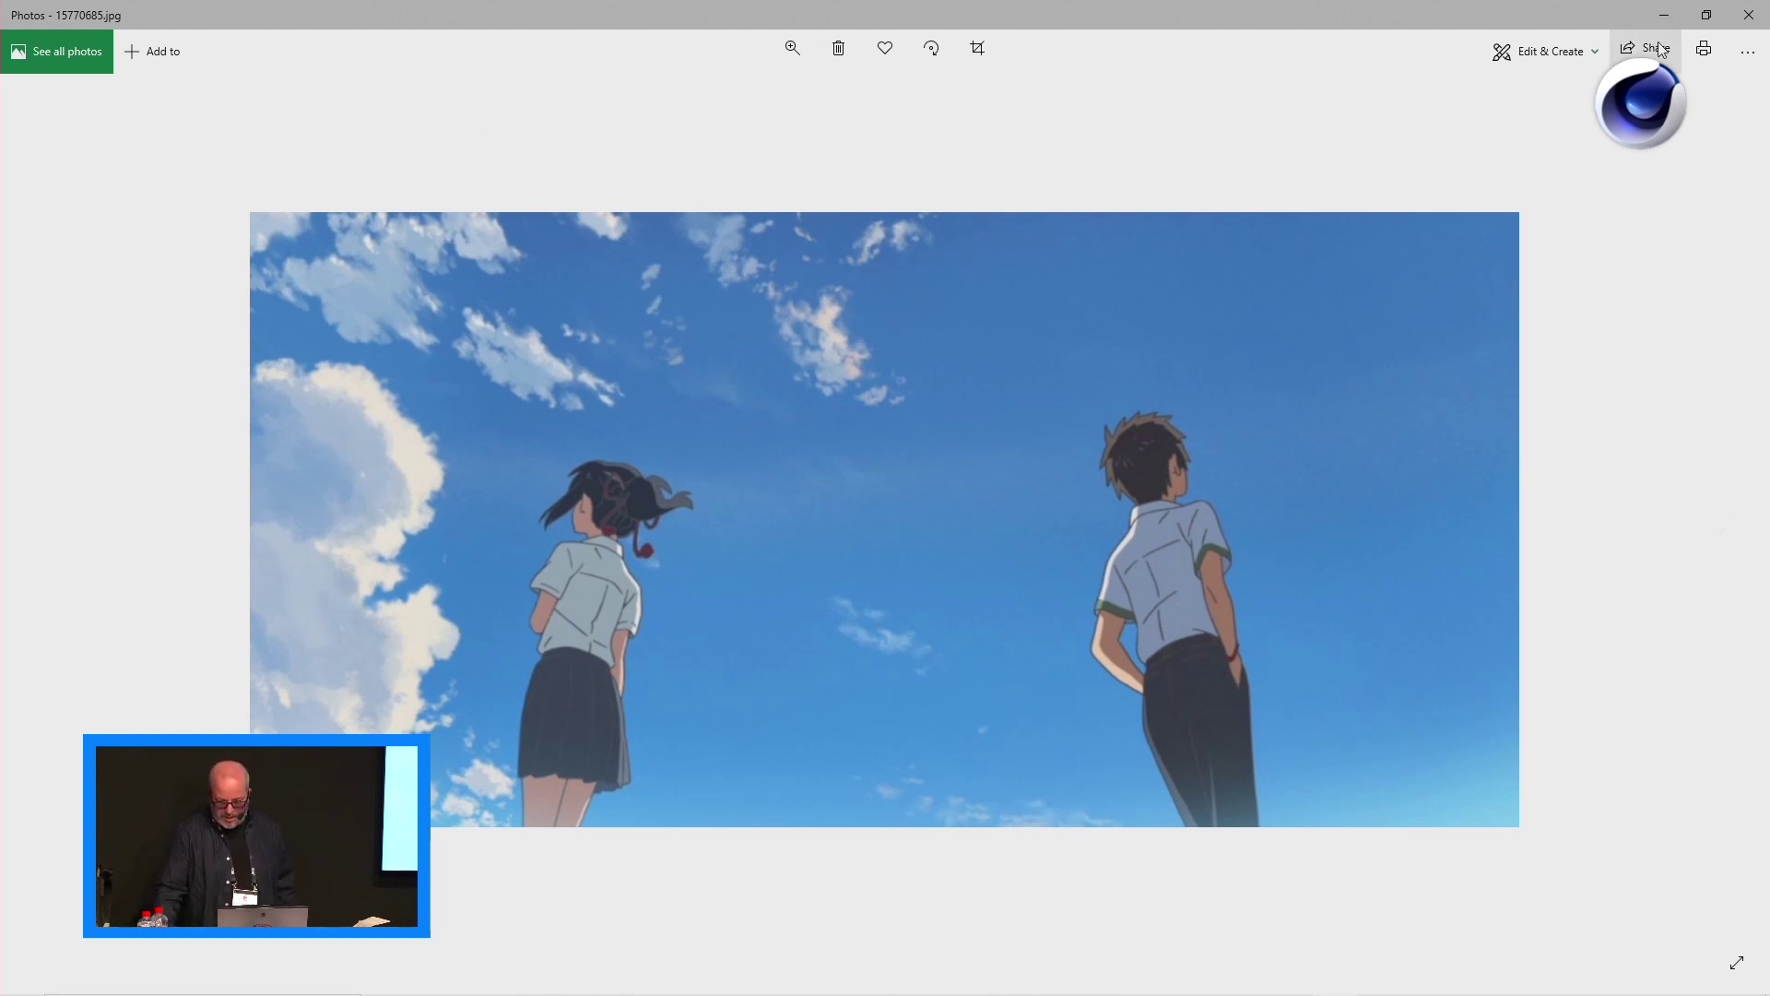
click(1749, 15)
double_click(435, 229)
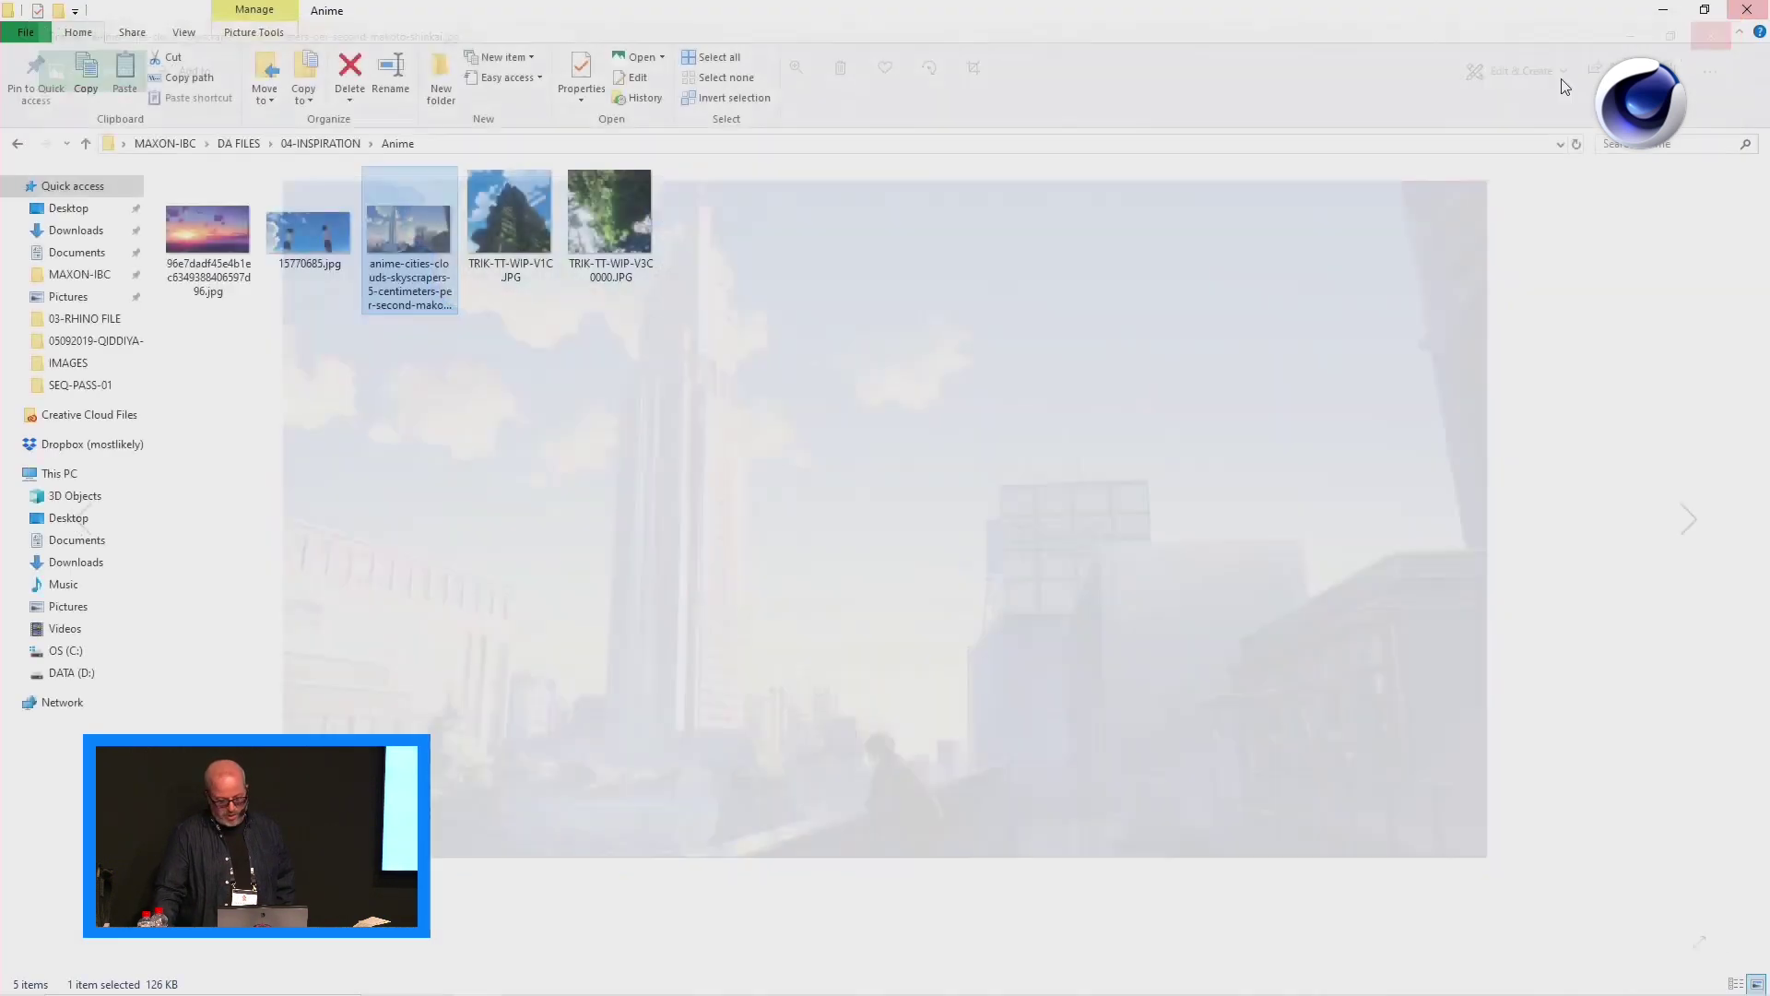
click(1749, 15)
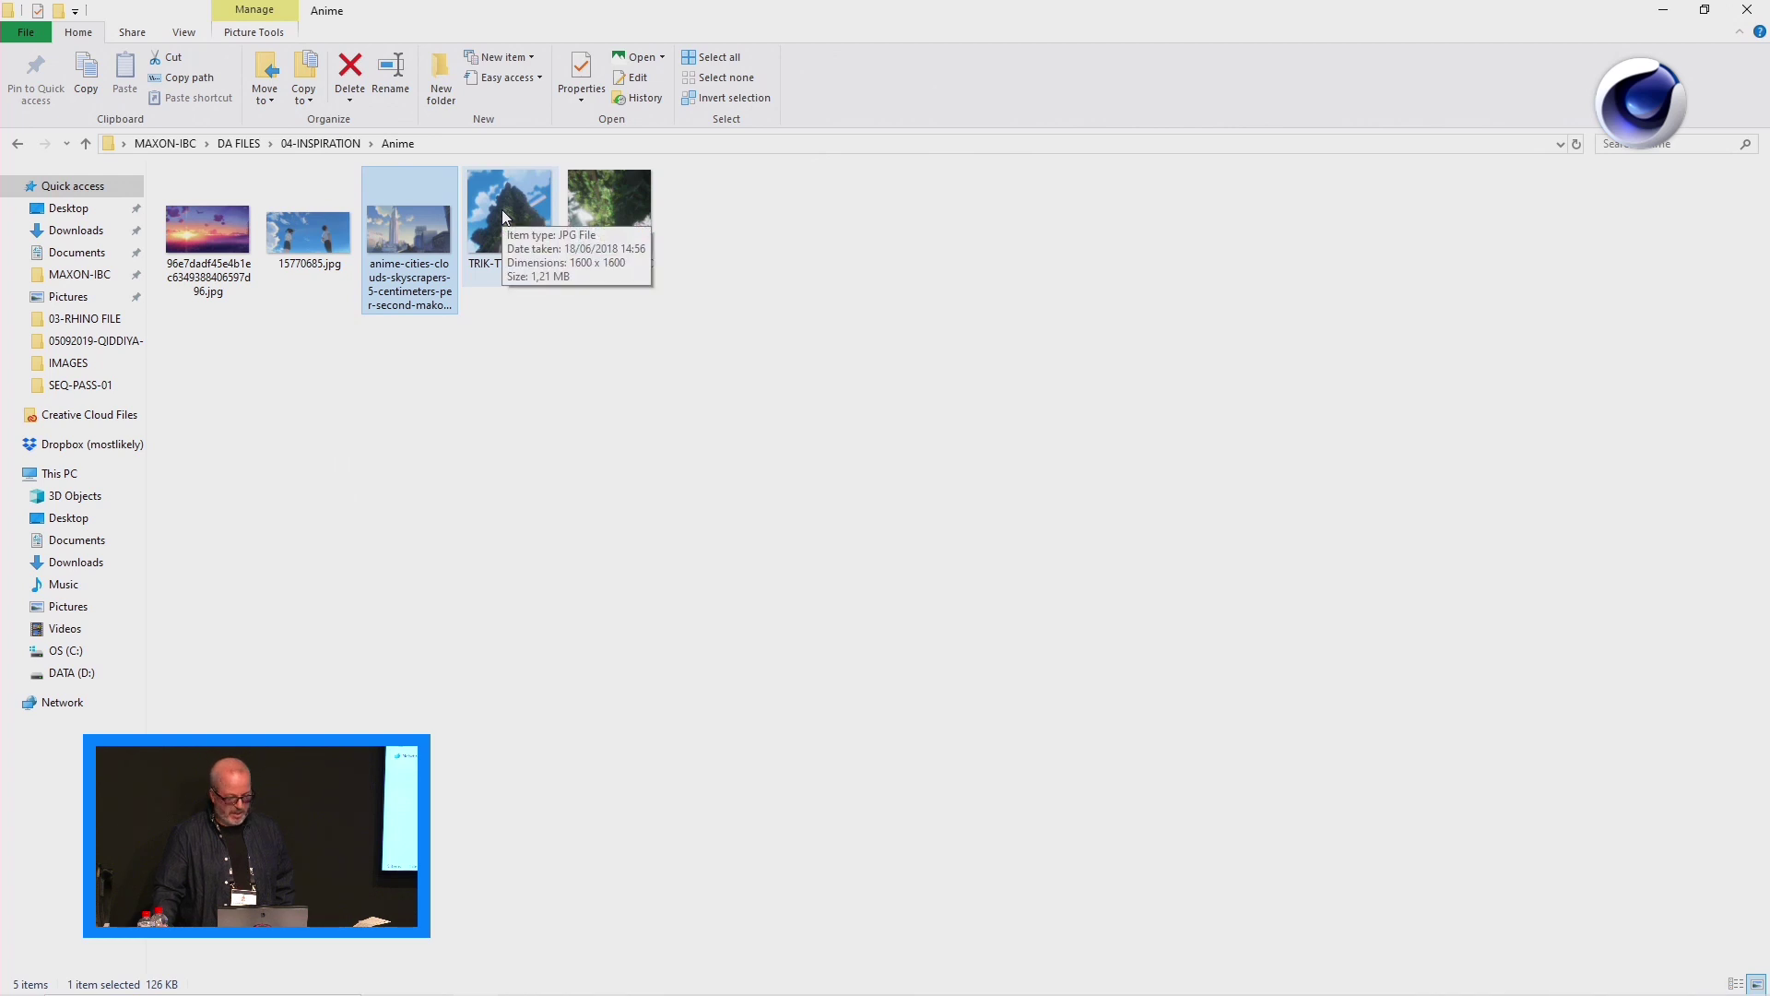
- View the TRIK-TT-WIP-V1C and V3C0000 jungle tower renders, then return to 04-INSPIRATION
click(503, 217)
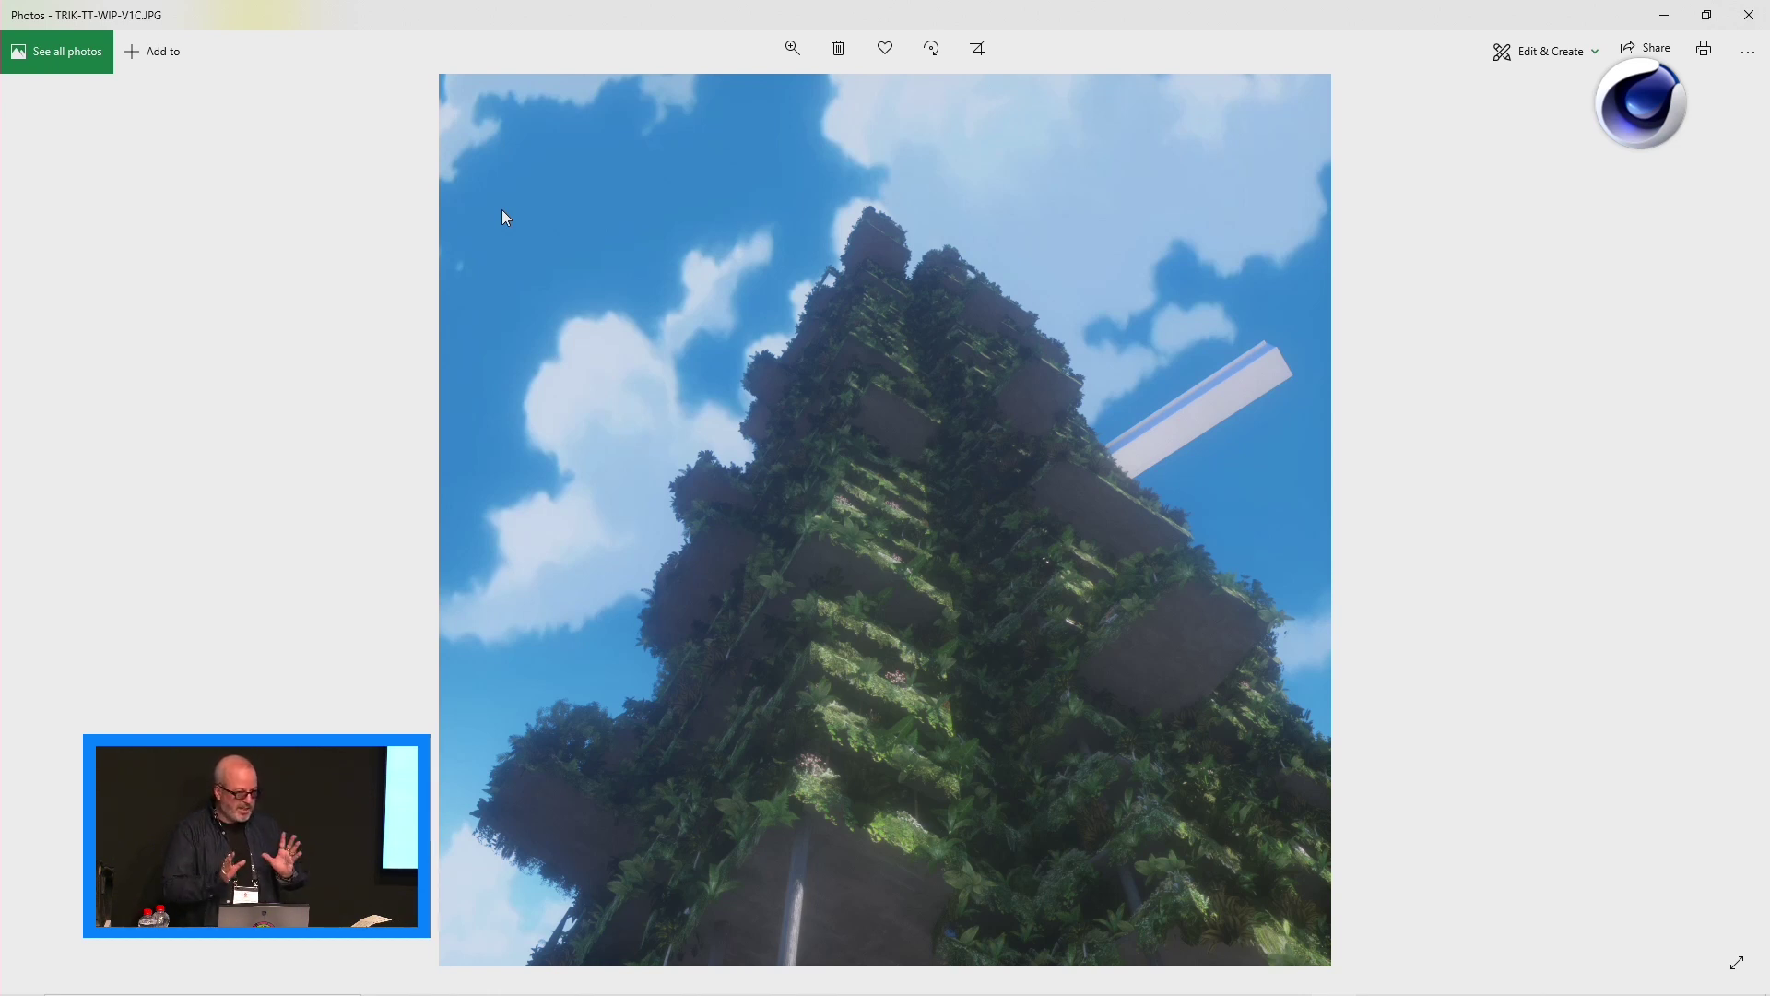
click(1749, 15)
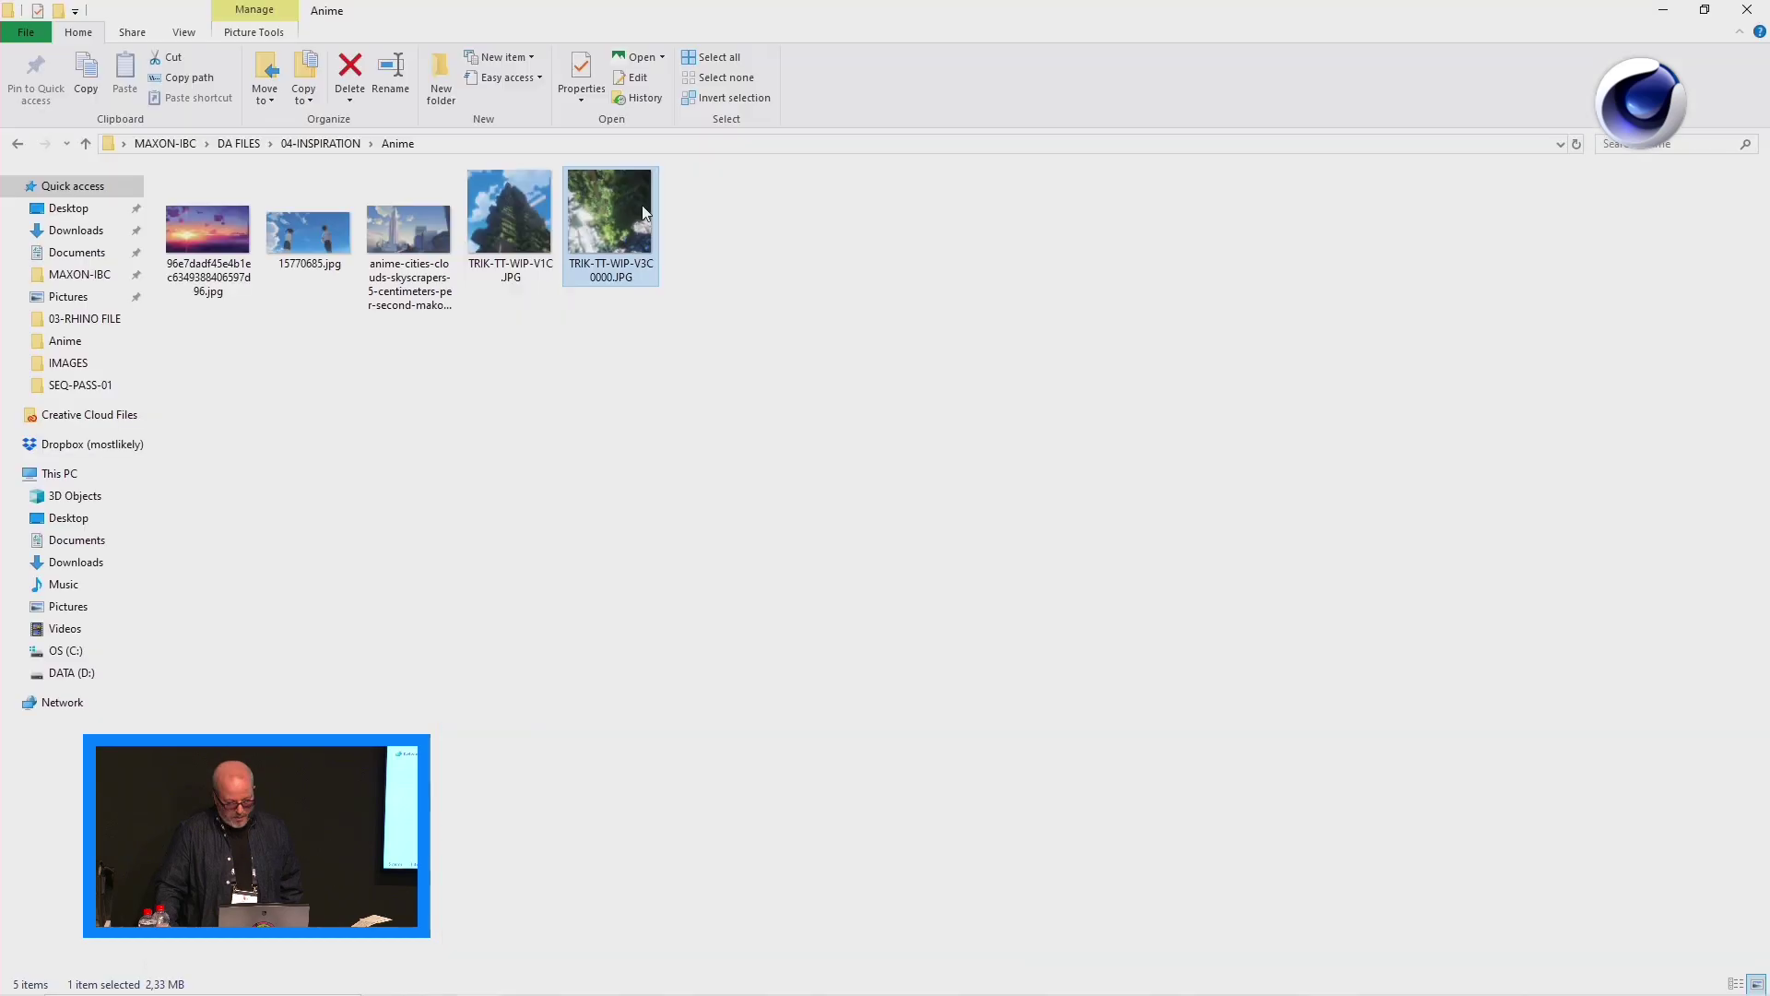
double_click(642, 205)
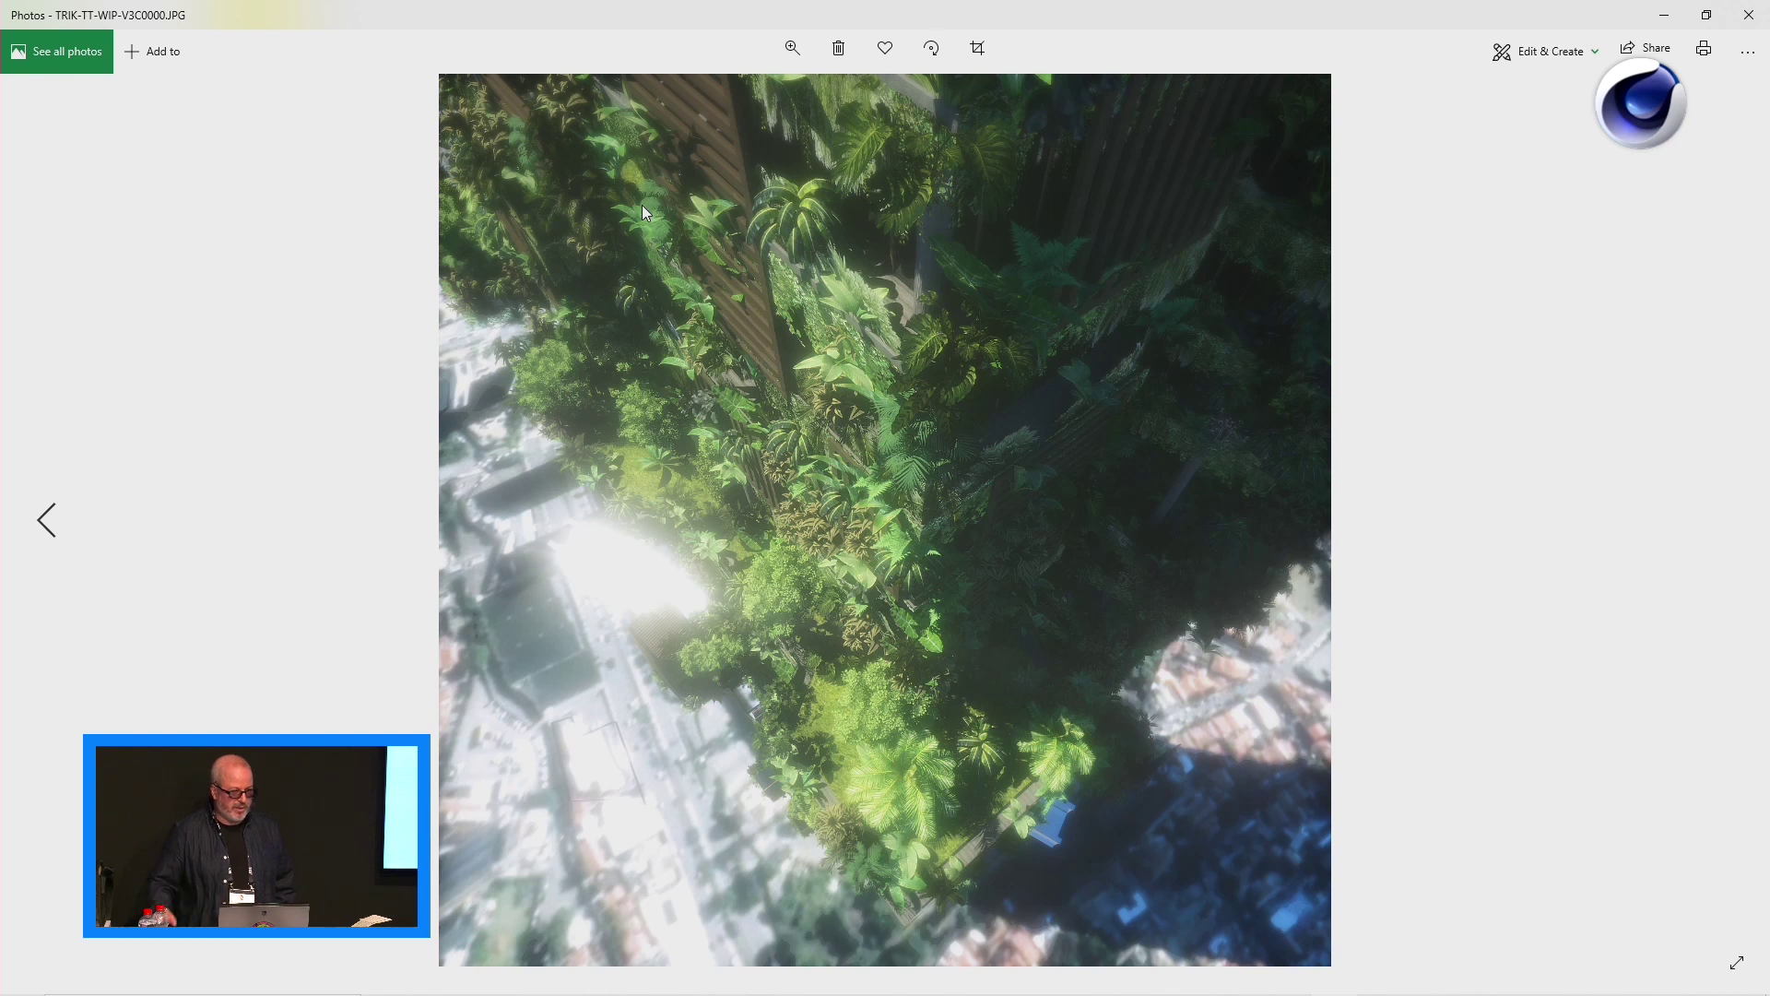
click(1750, 15)
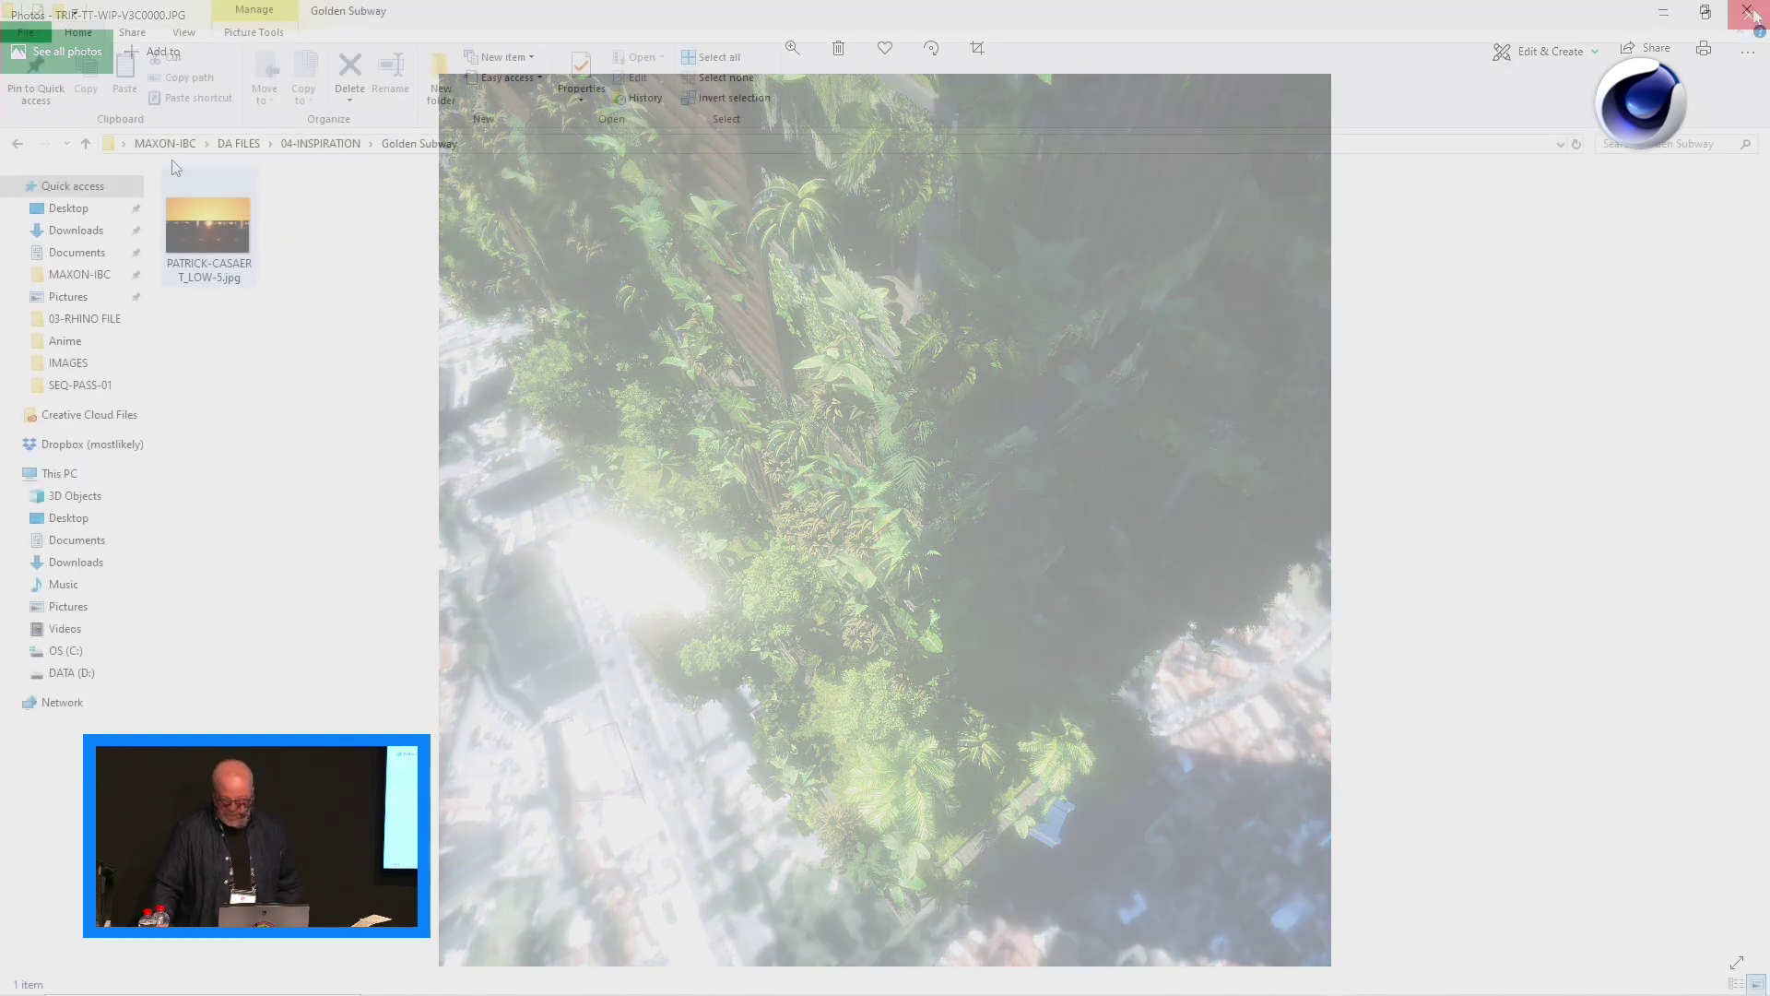
click(18, 142)
- Open the Hugh Ferriss folder, browse its bridge and skyscraper drawings in Photos, then close the viewer
double_click(226, 238)
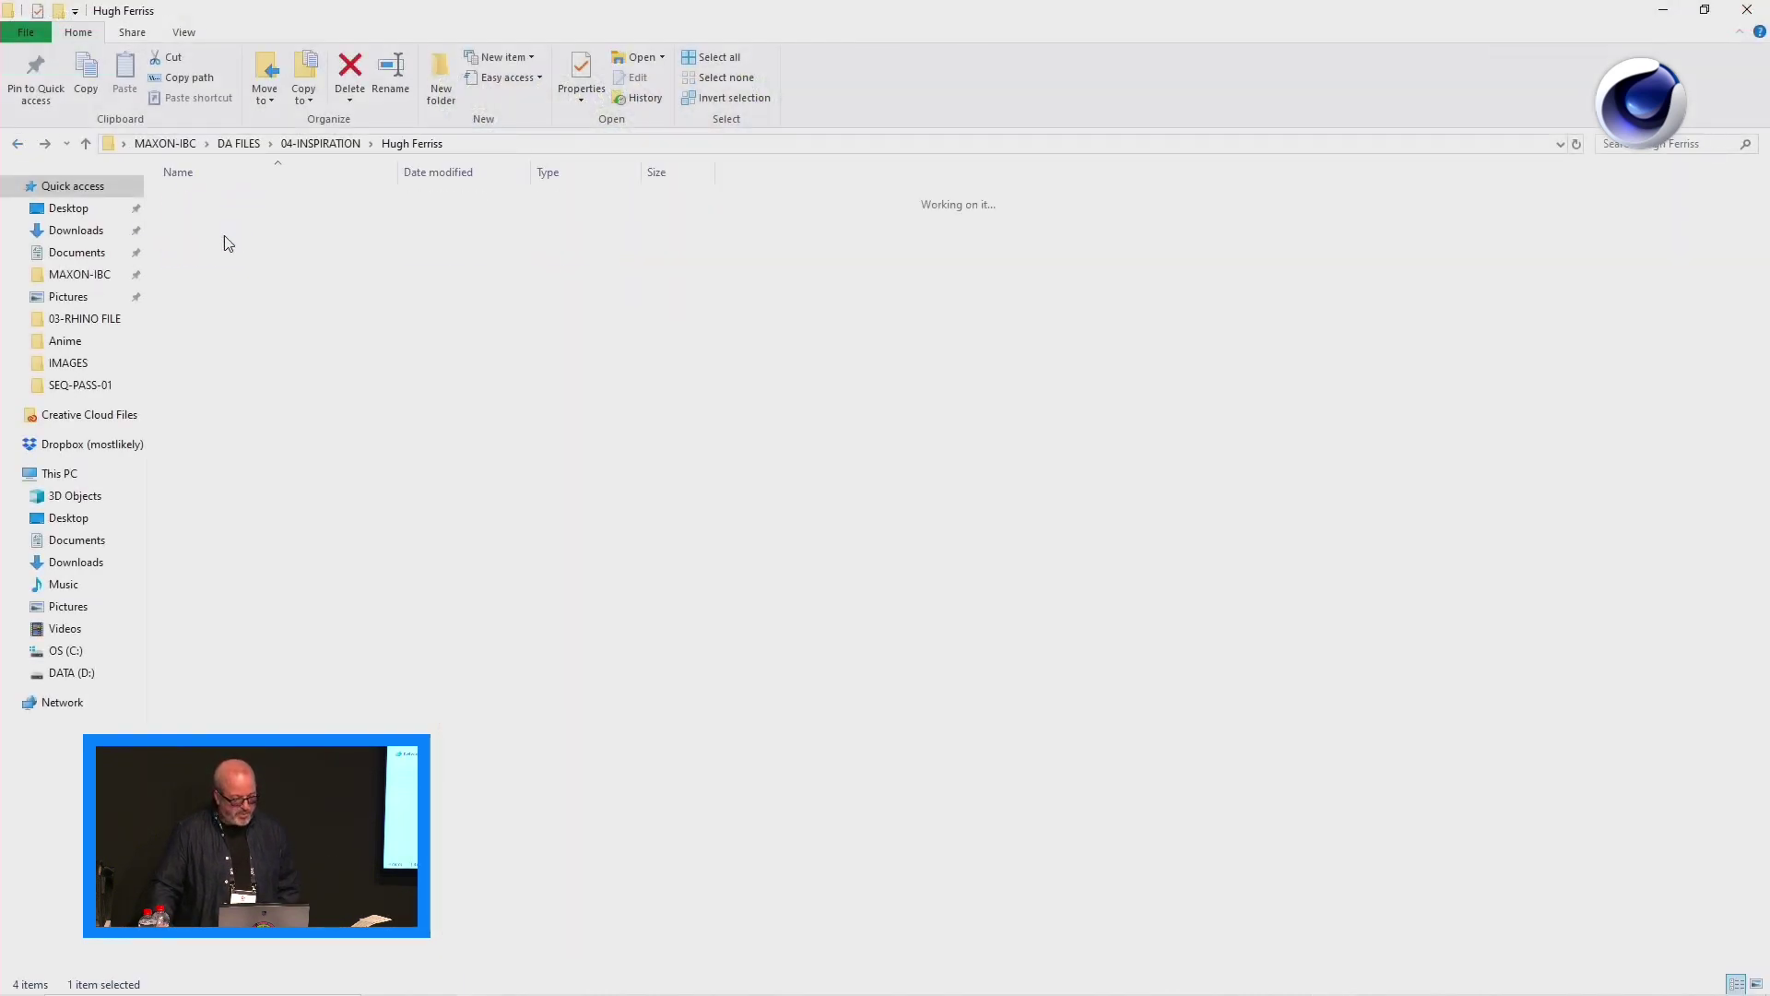
double_click(224, 235)
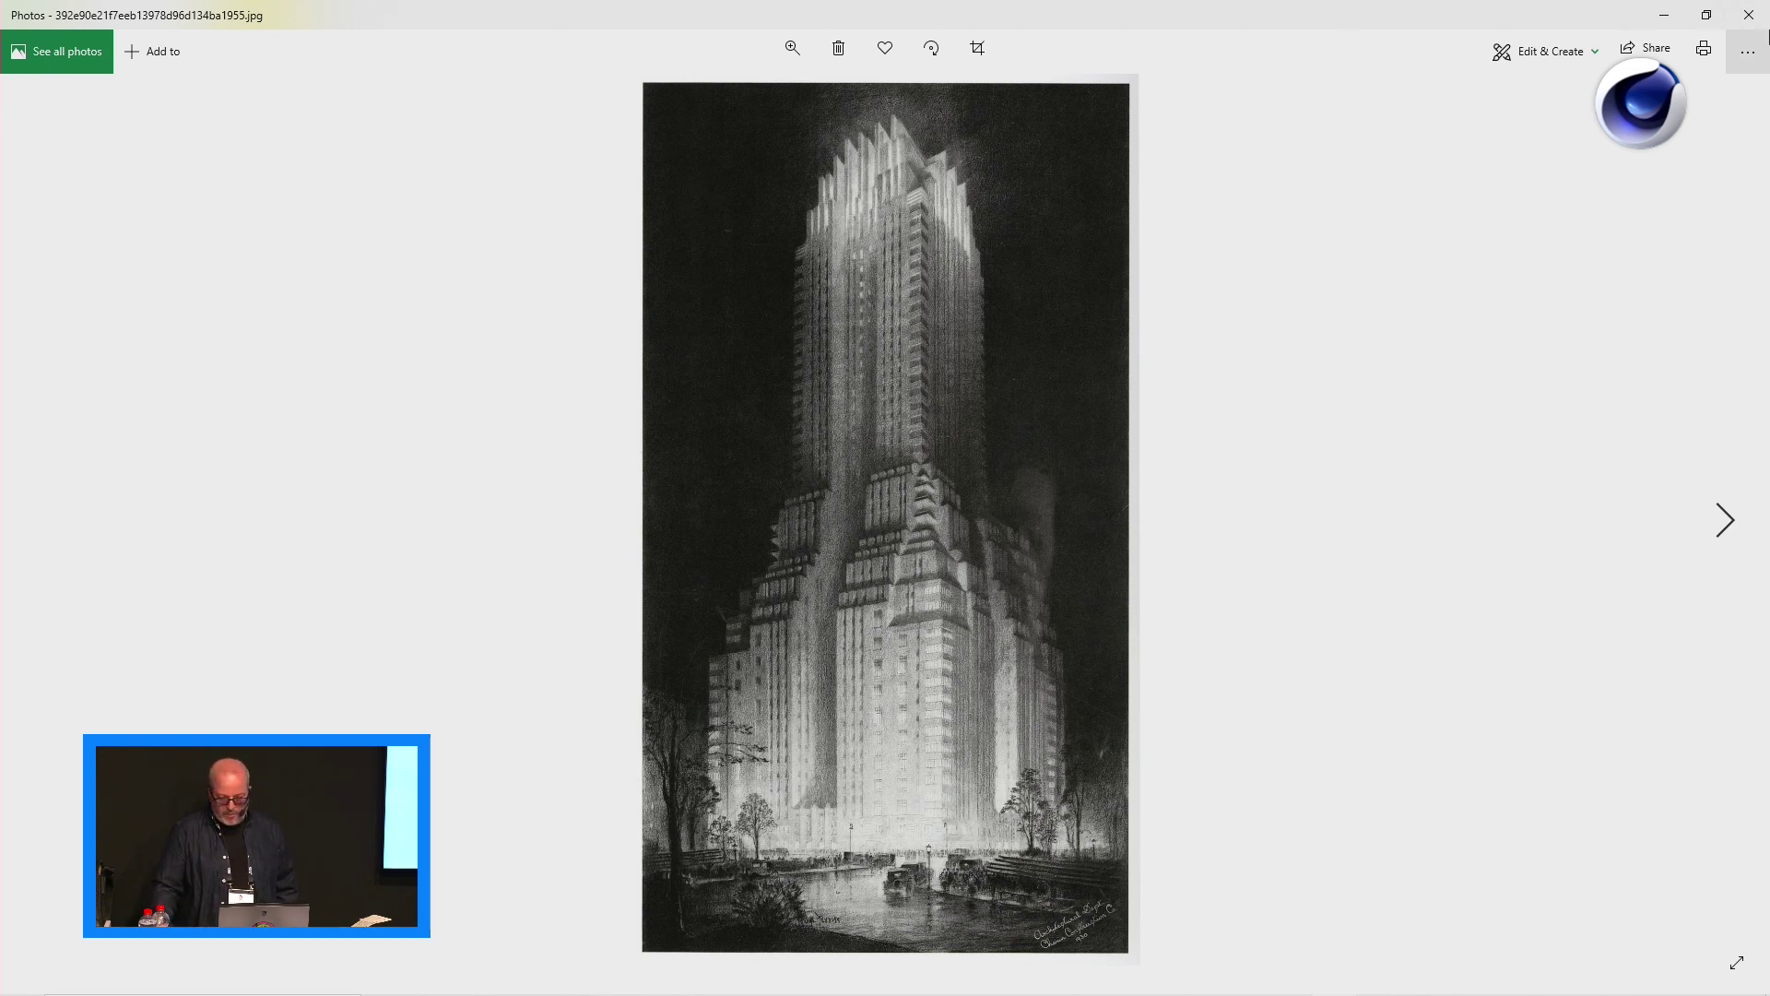
click(1708, 517)
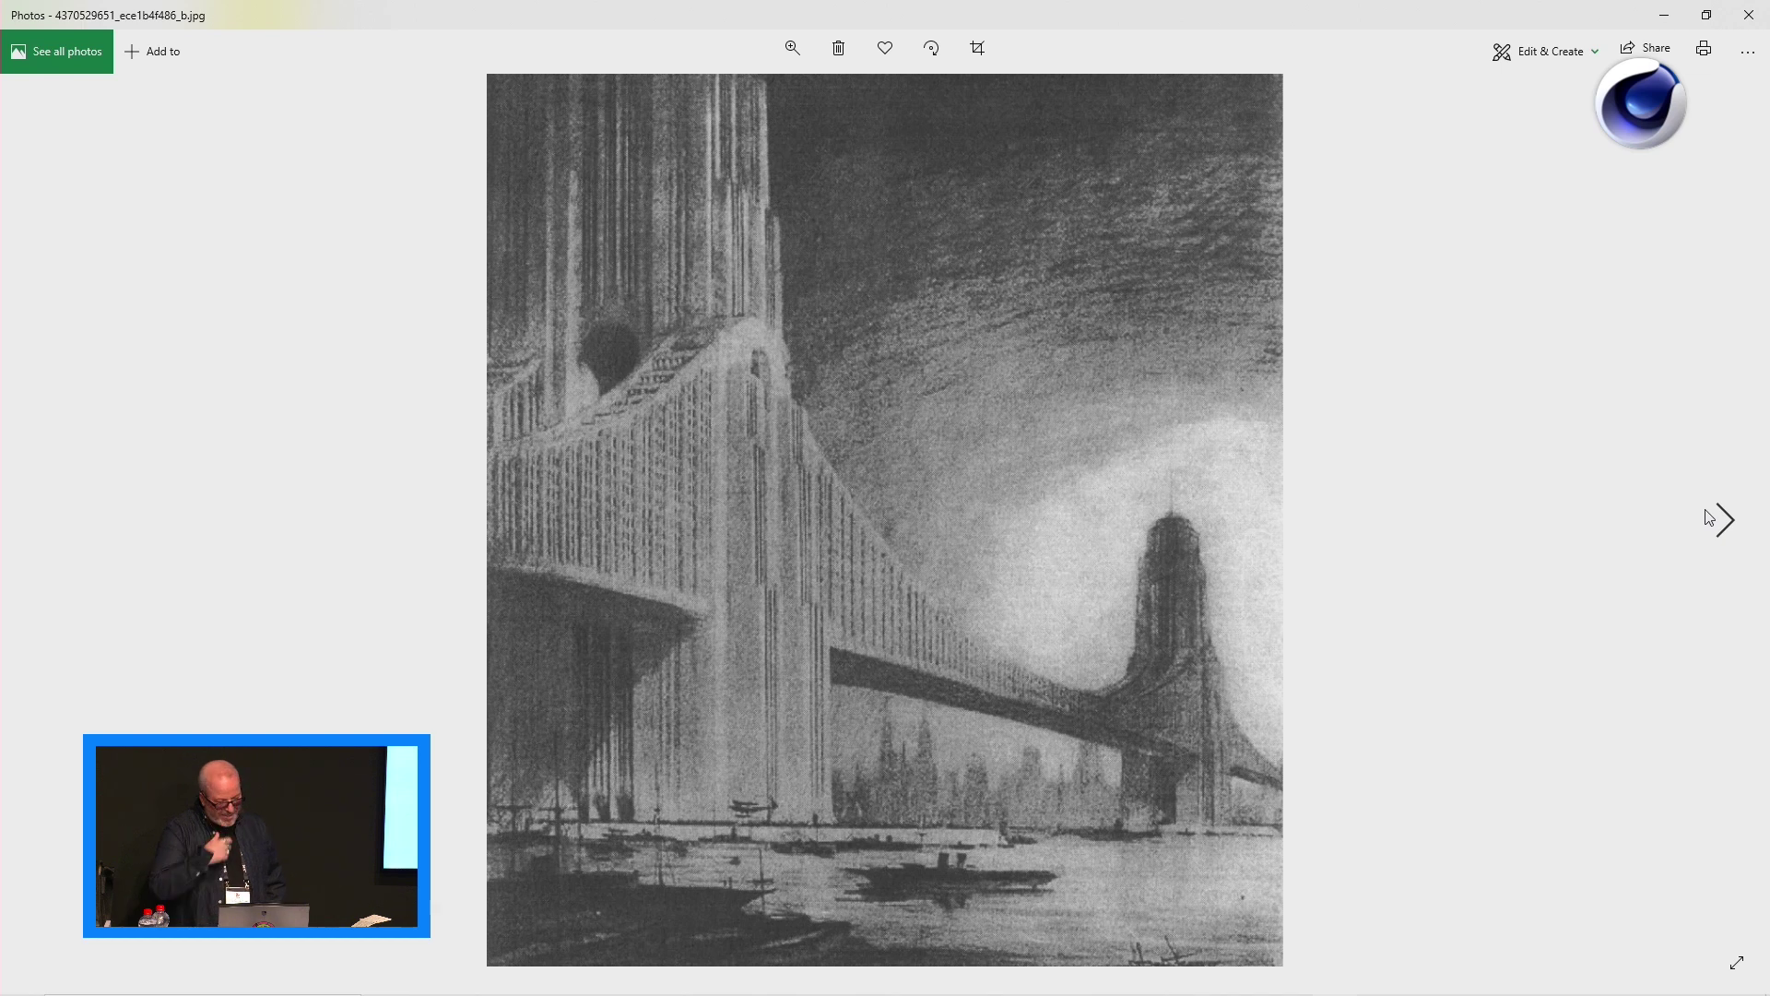
scroll(1673, 498, down, 1)
scroll(1658, 494, up, 1)
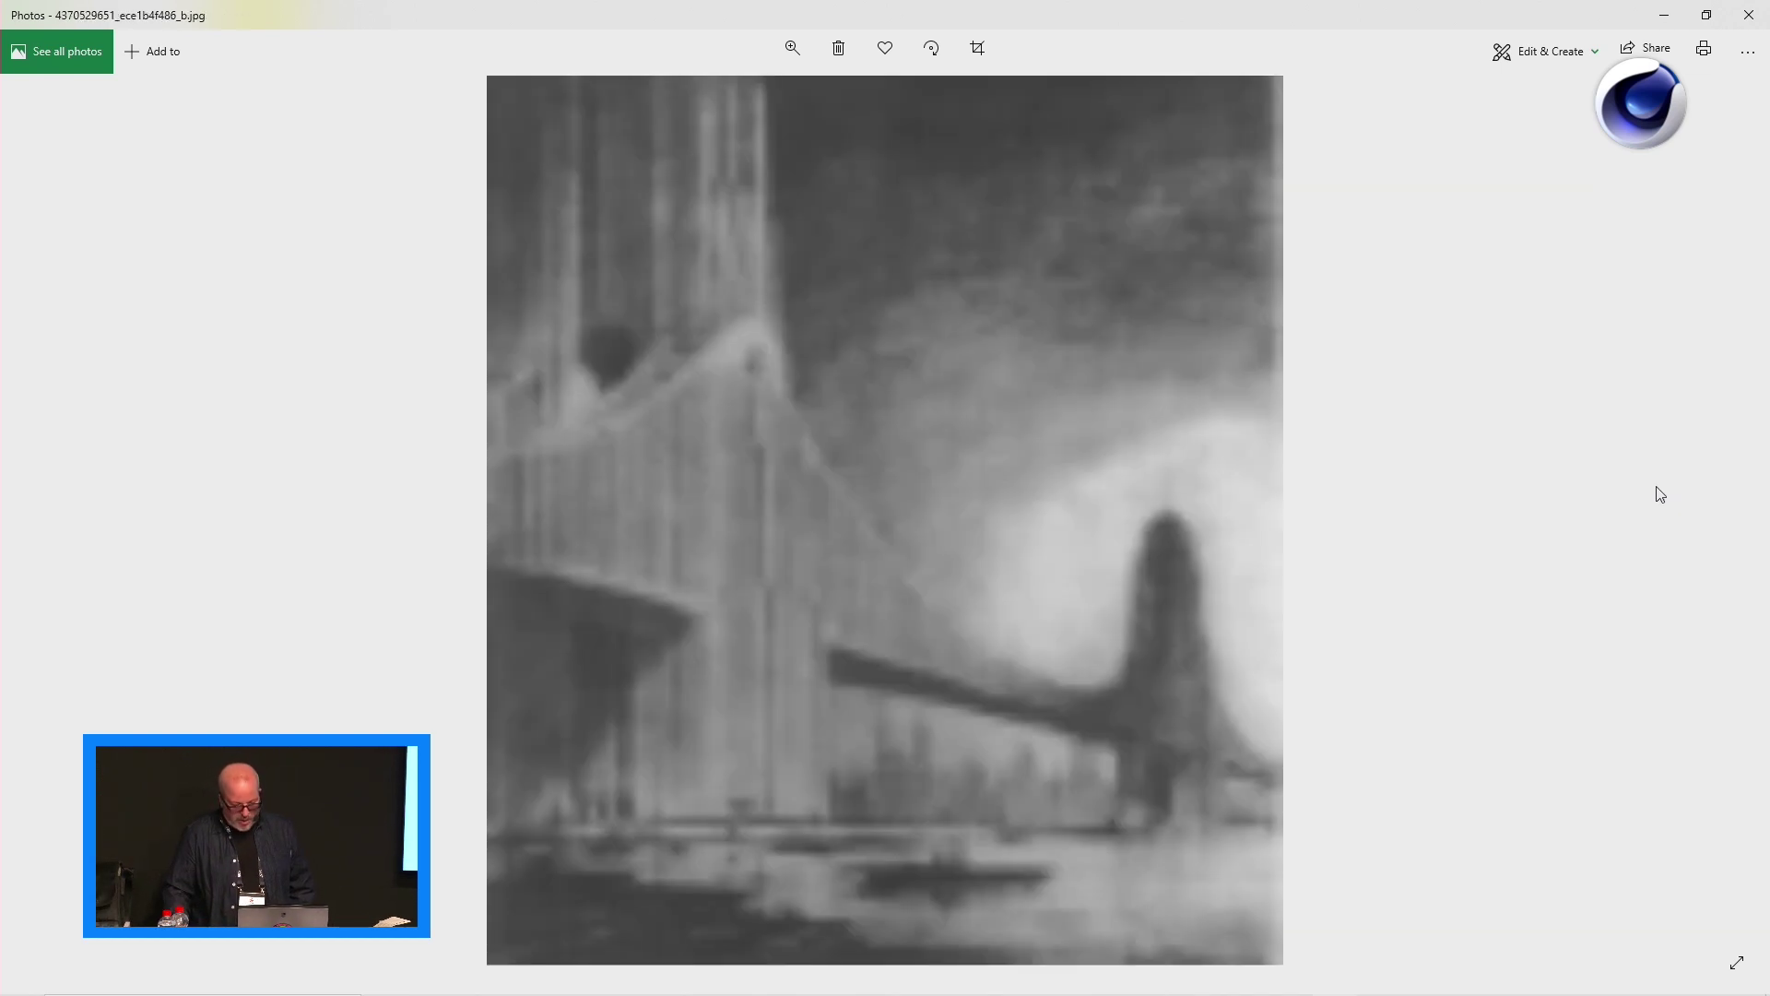
scroll(1660, 494, down, 1)
scroll(1660, 494, up, 1)
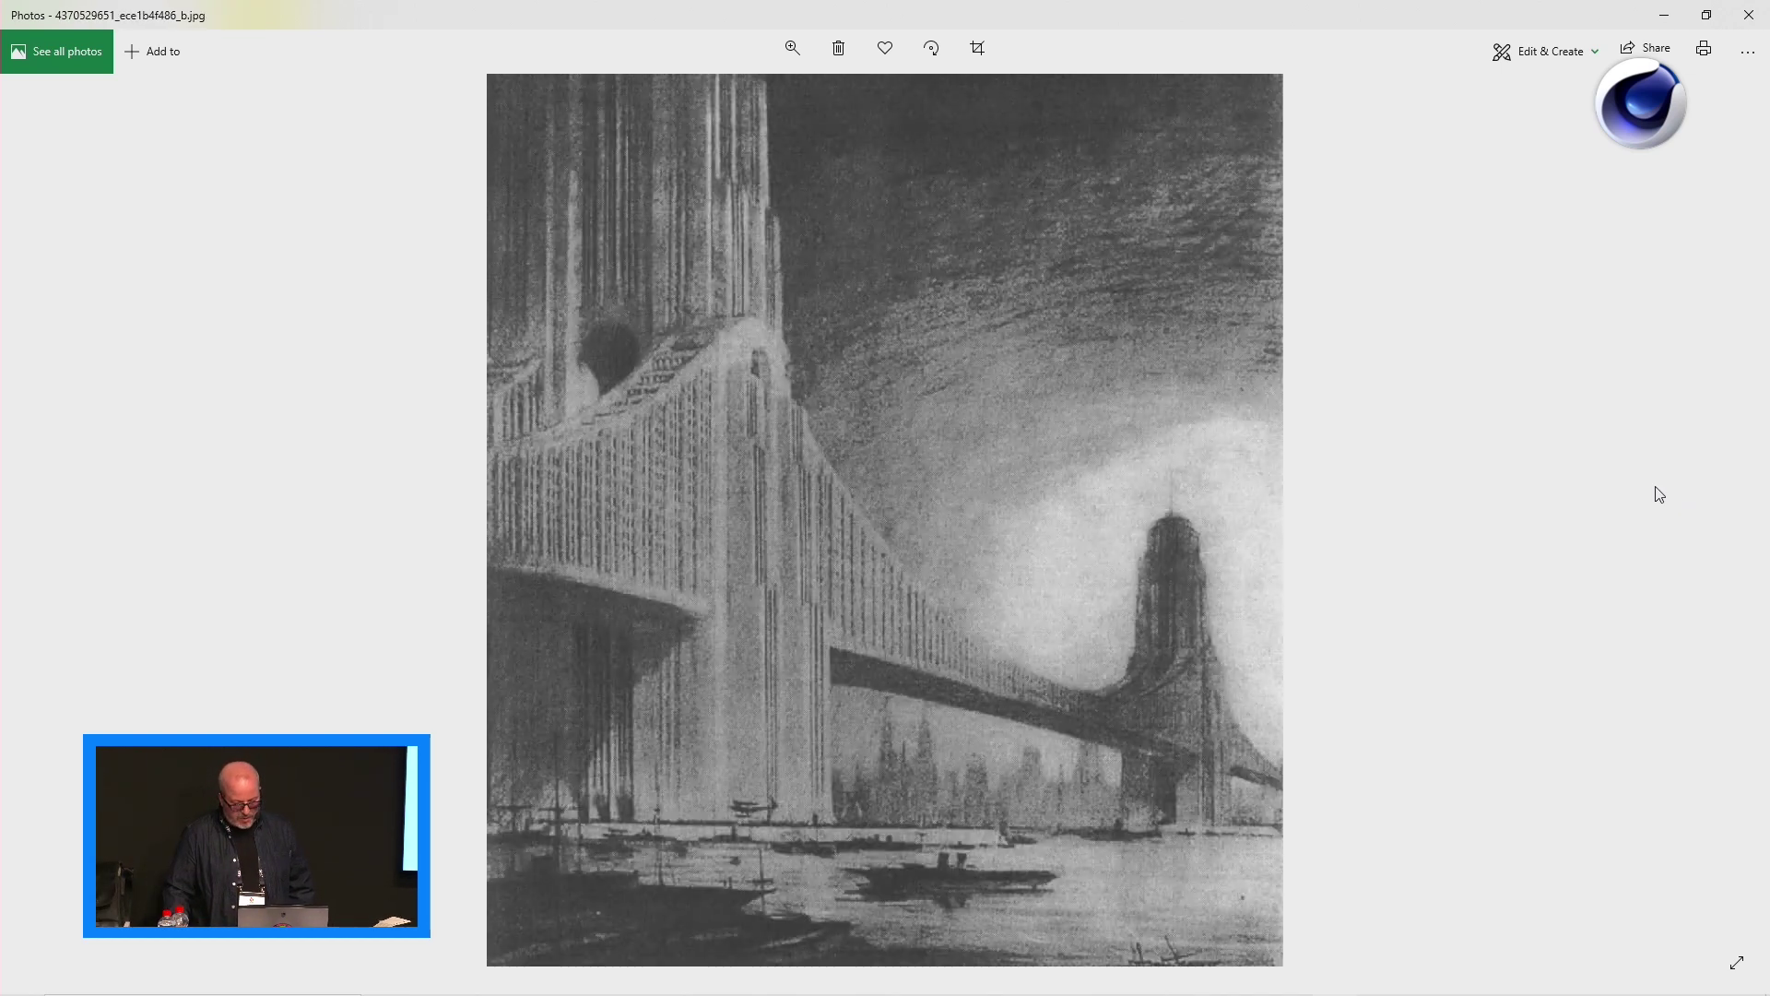
scroll(1660, 494, down, 1)
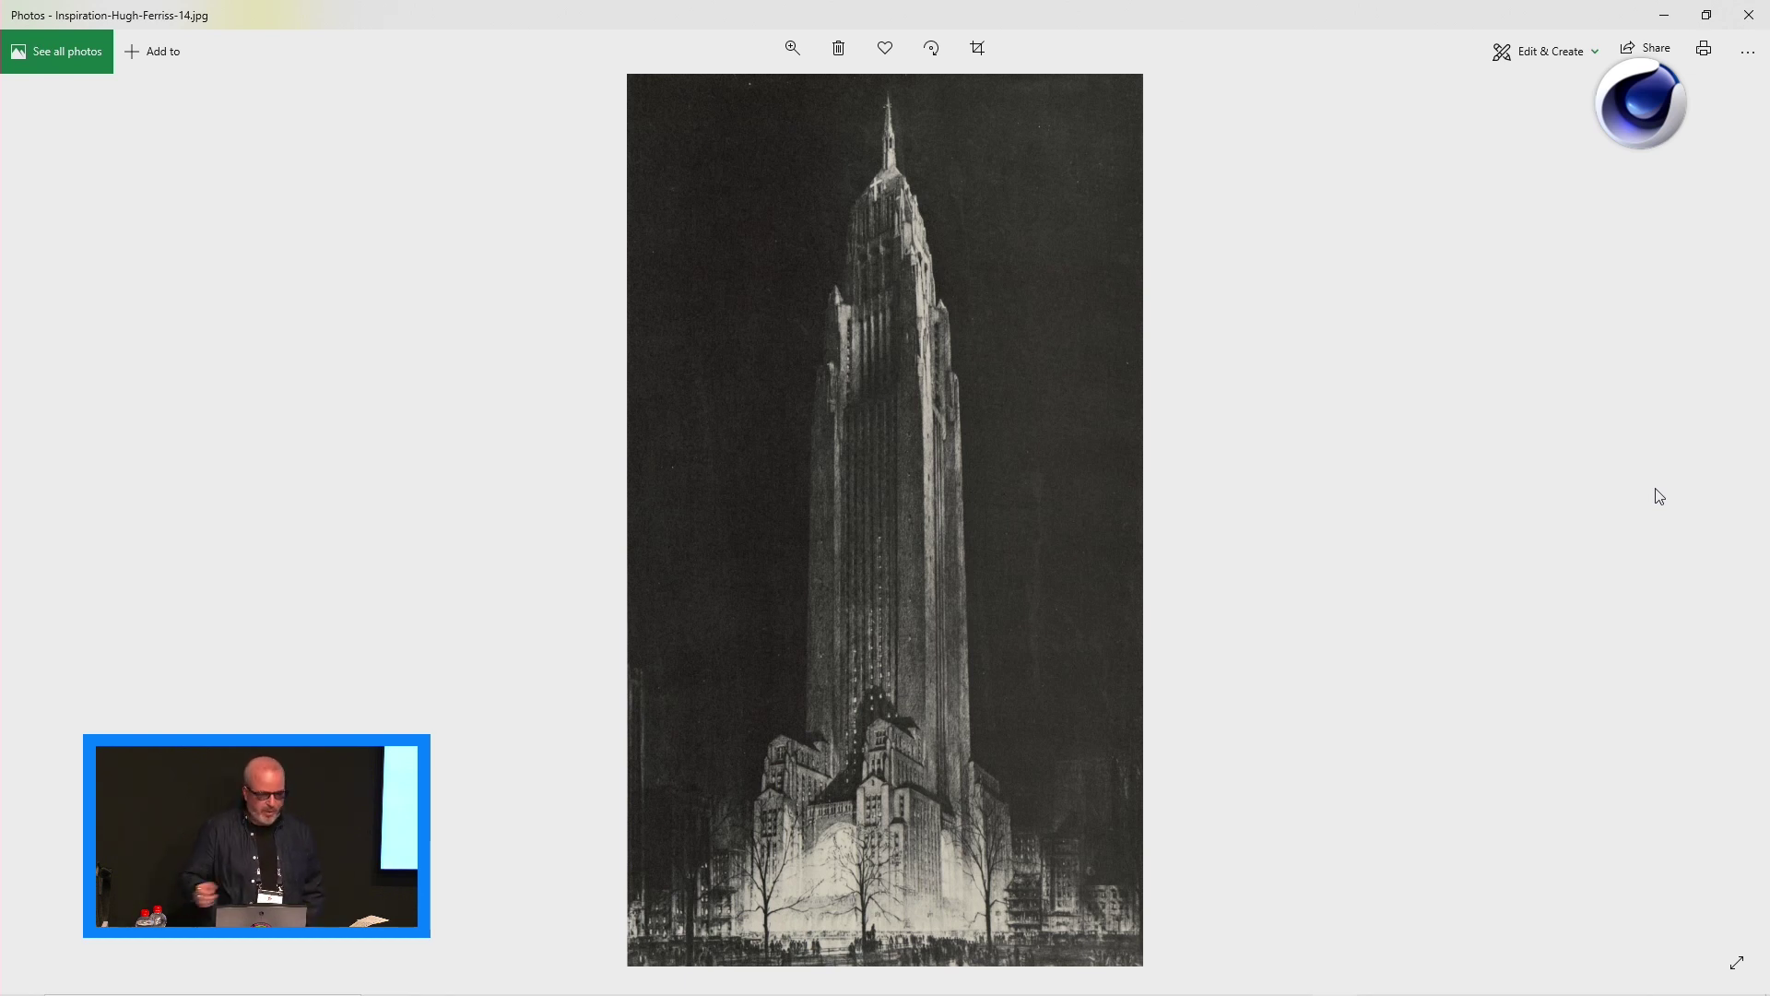
click(1759, 15)
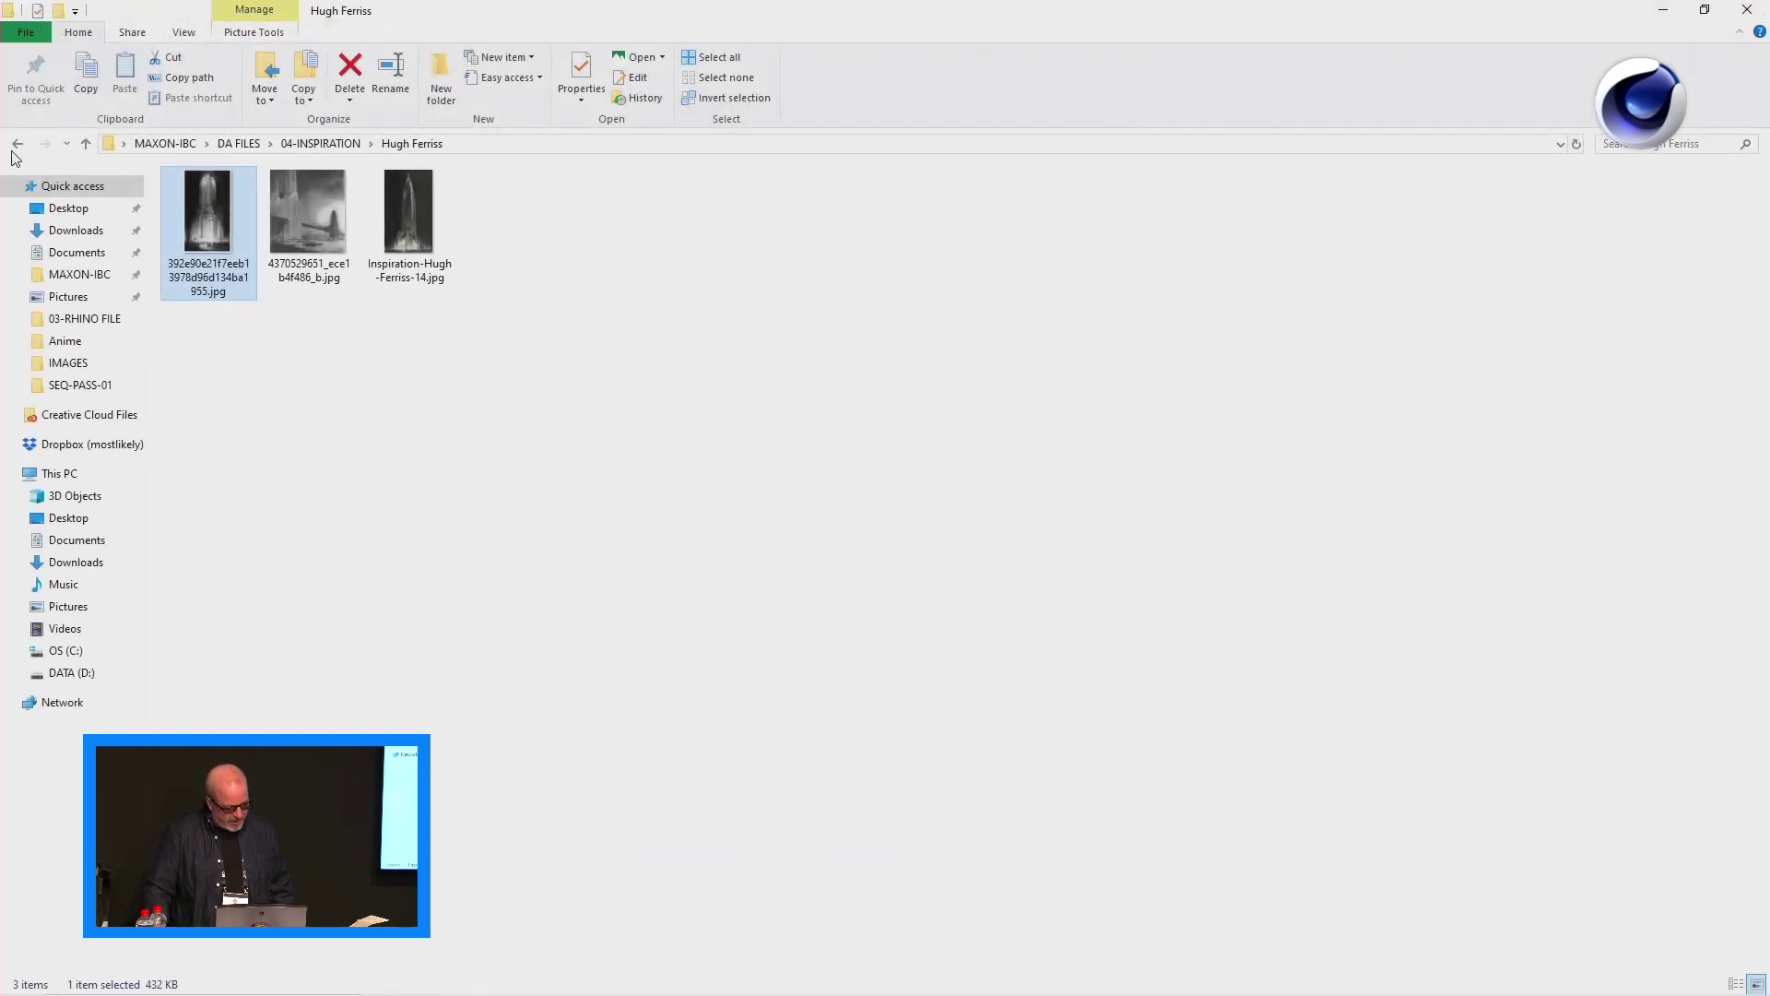
- From the inspiration folder, browse the Metabolism reference images in Photos, ending on PATRICK-CASAERT_LOW-5.jpg
click(15, 144)
double_click(205, 220)
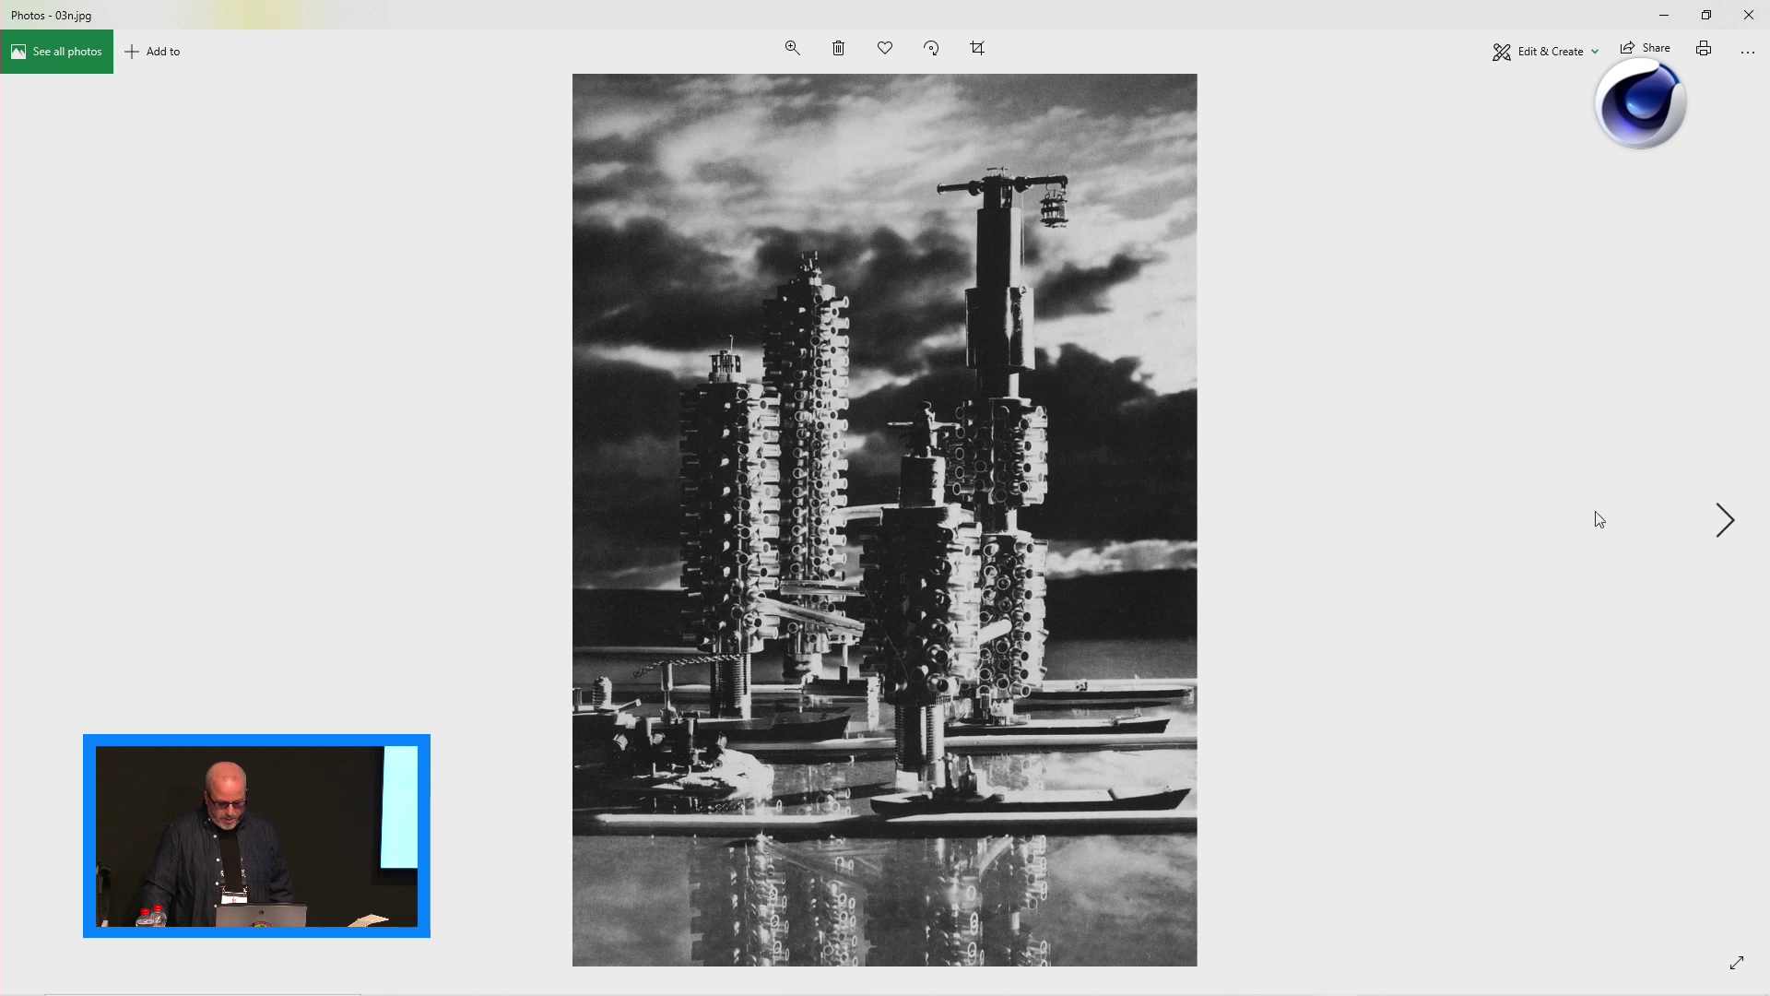
click(1721, 541)
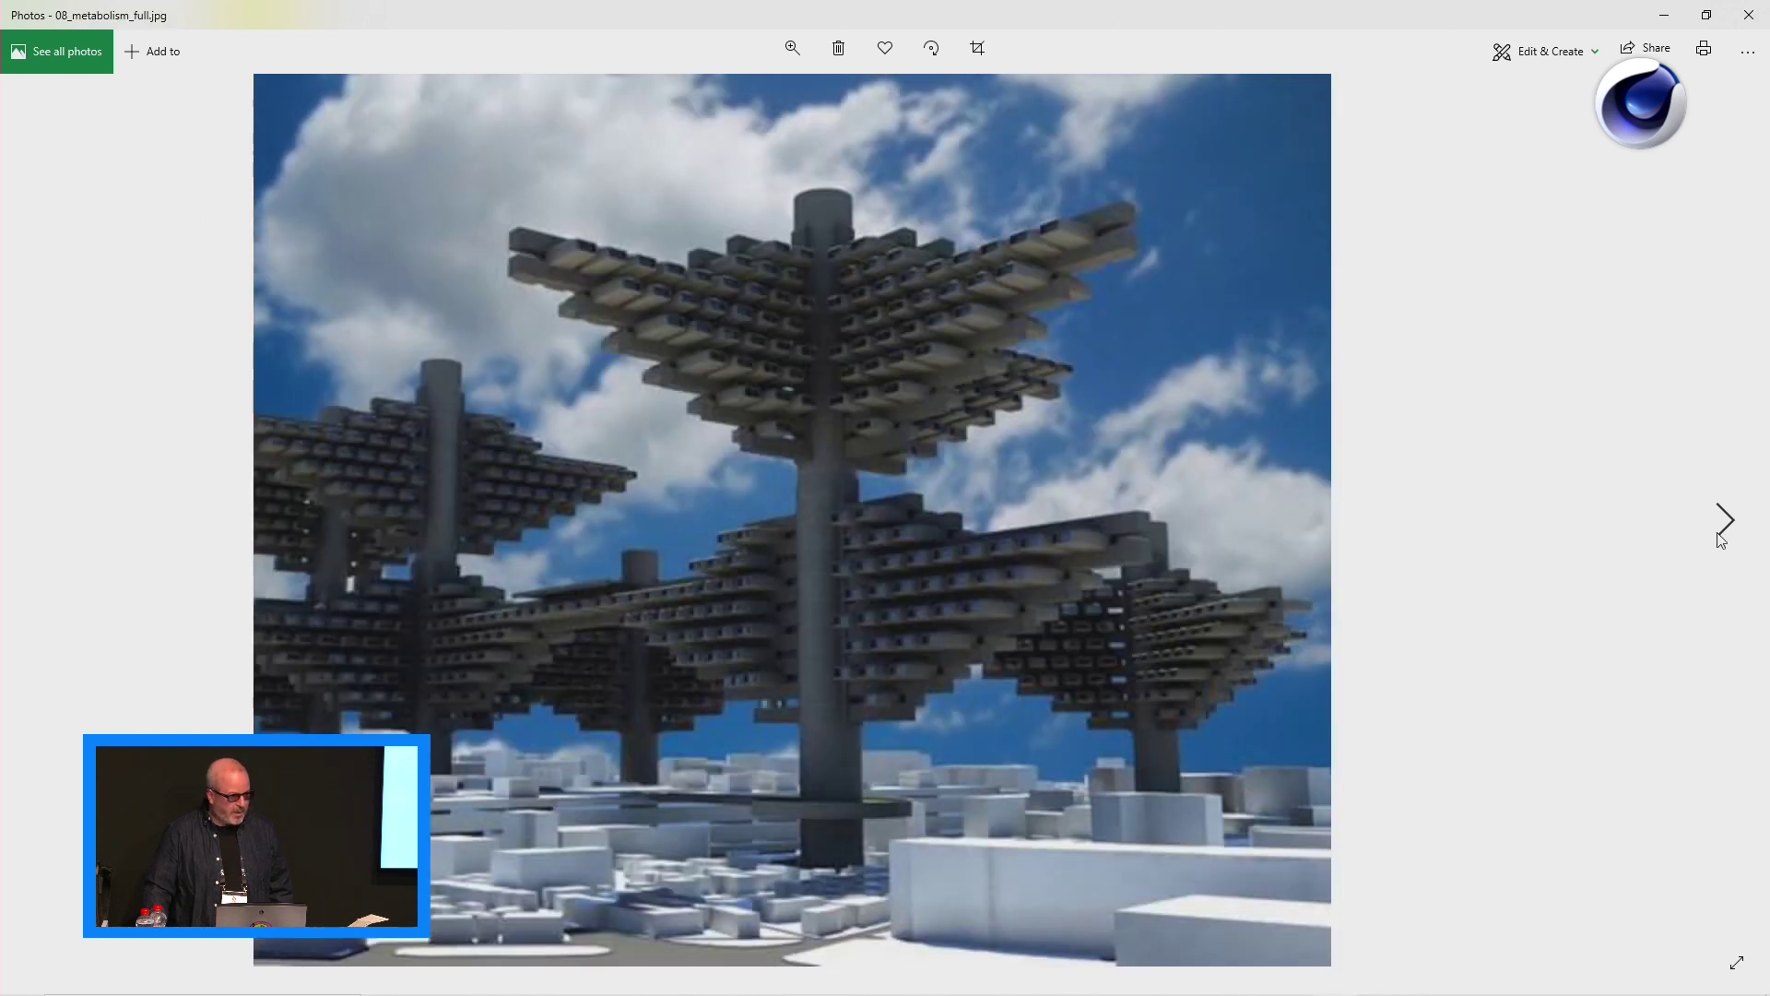
click(1720, 539)
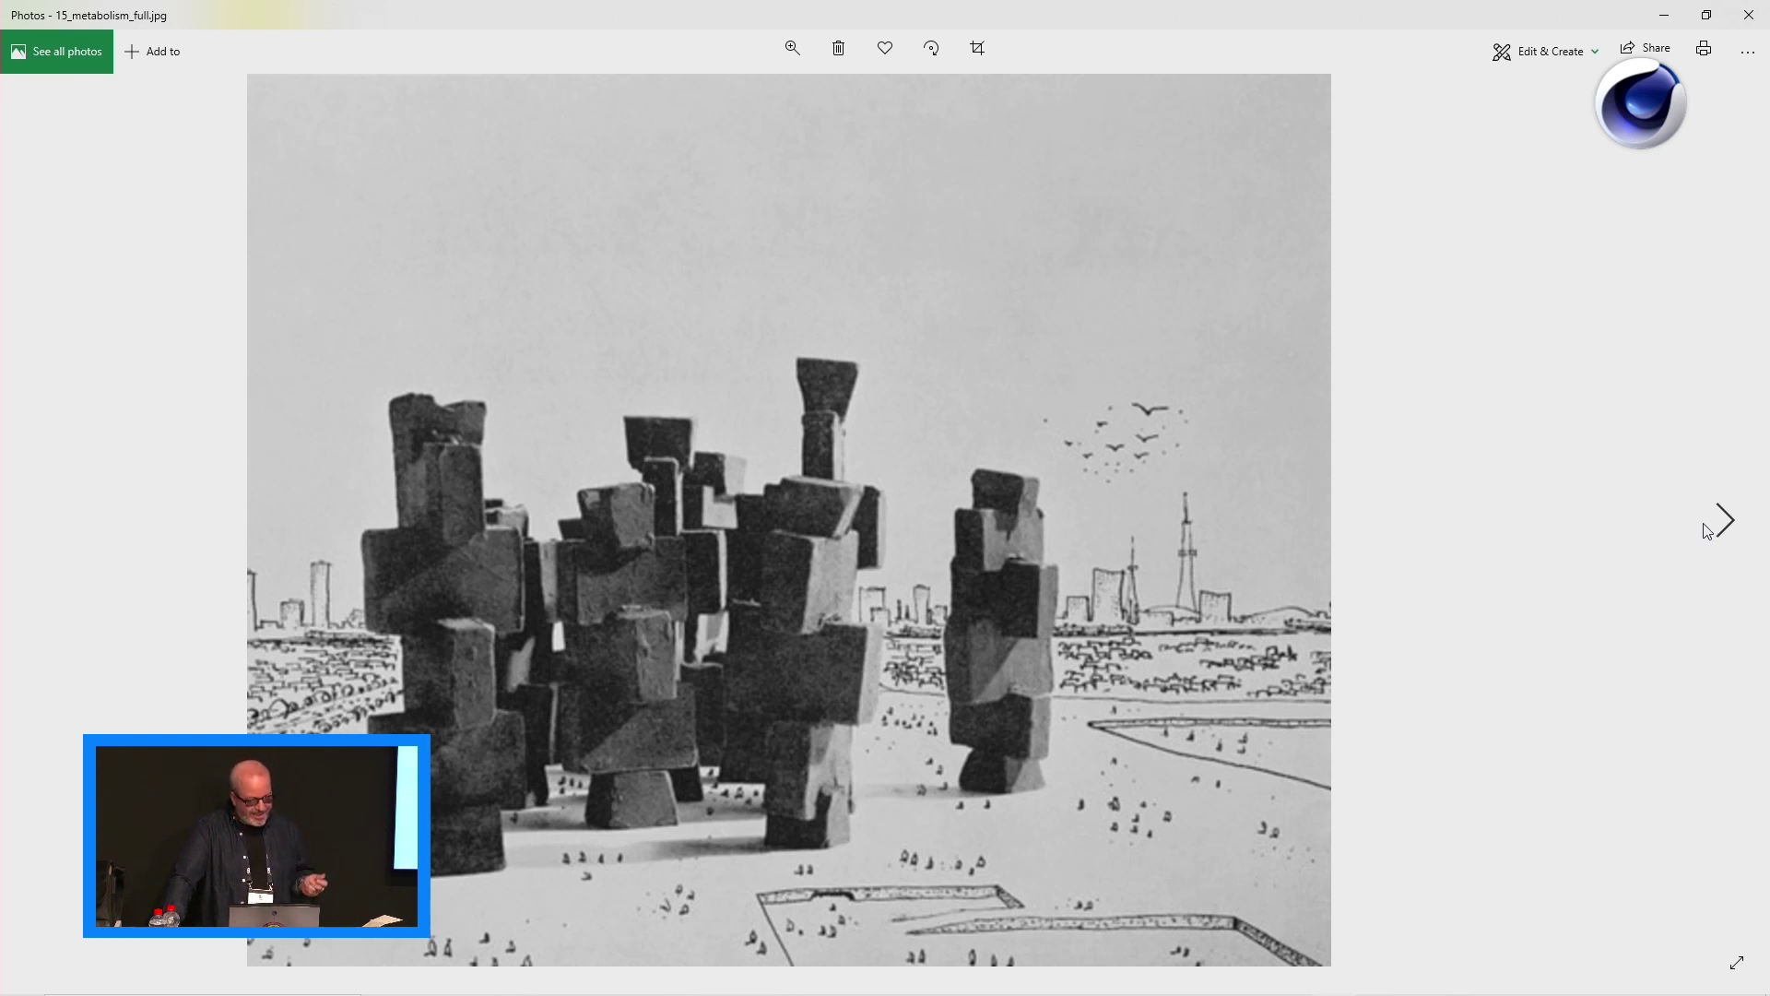
click(1706, 532)
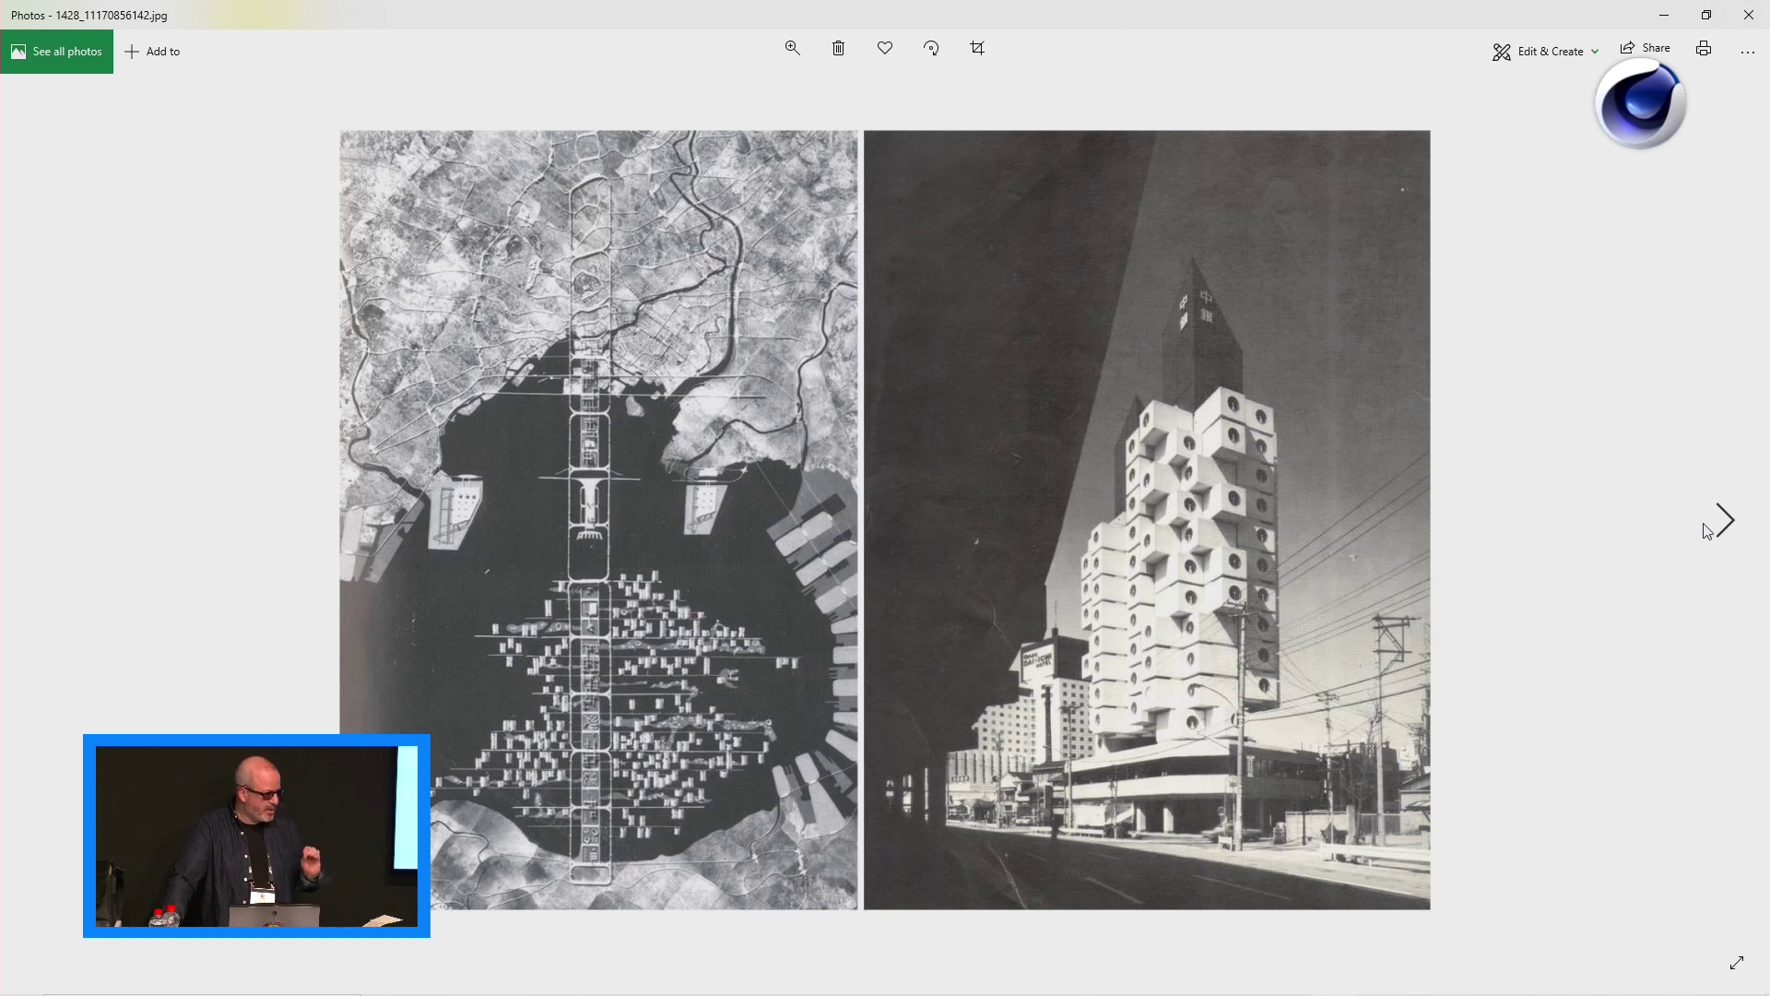
click(1749, 15)
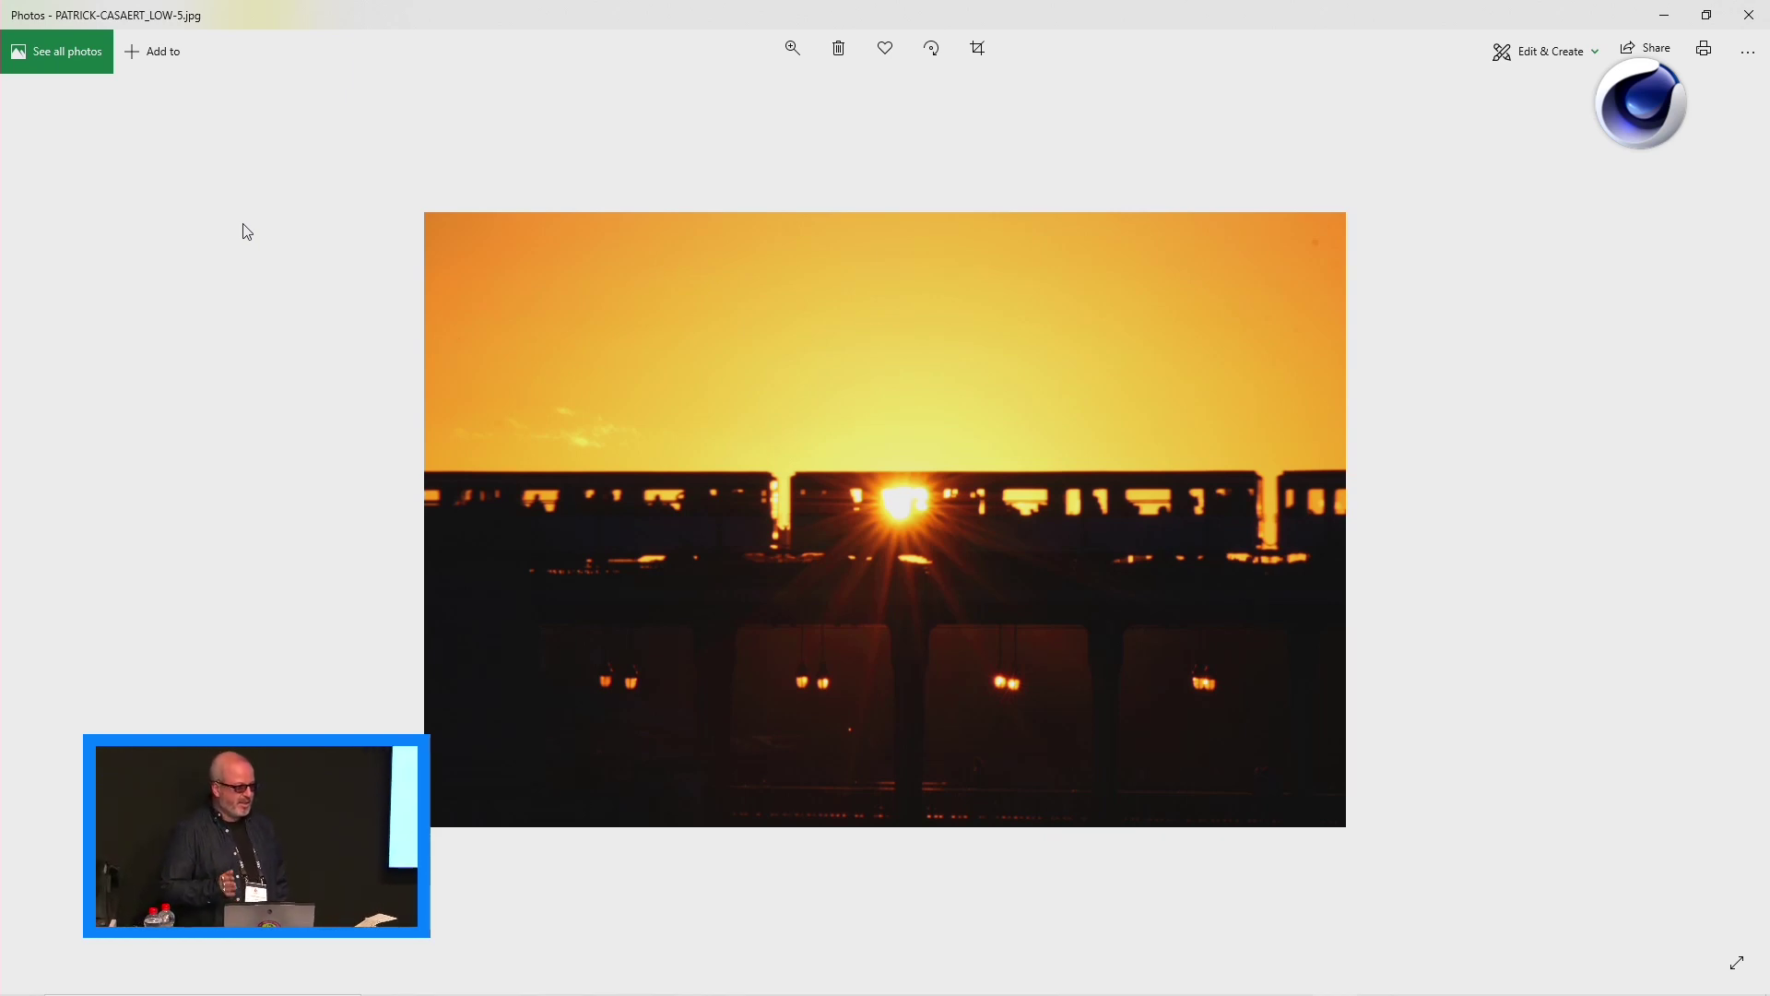
click(1749, 15)
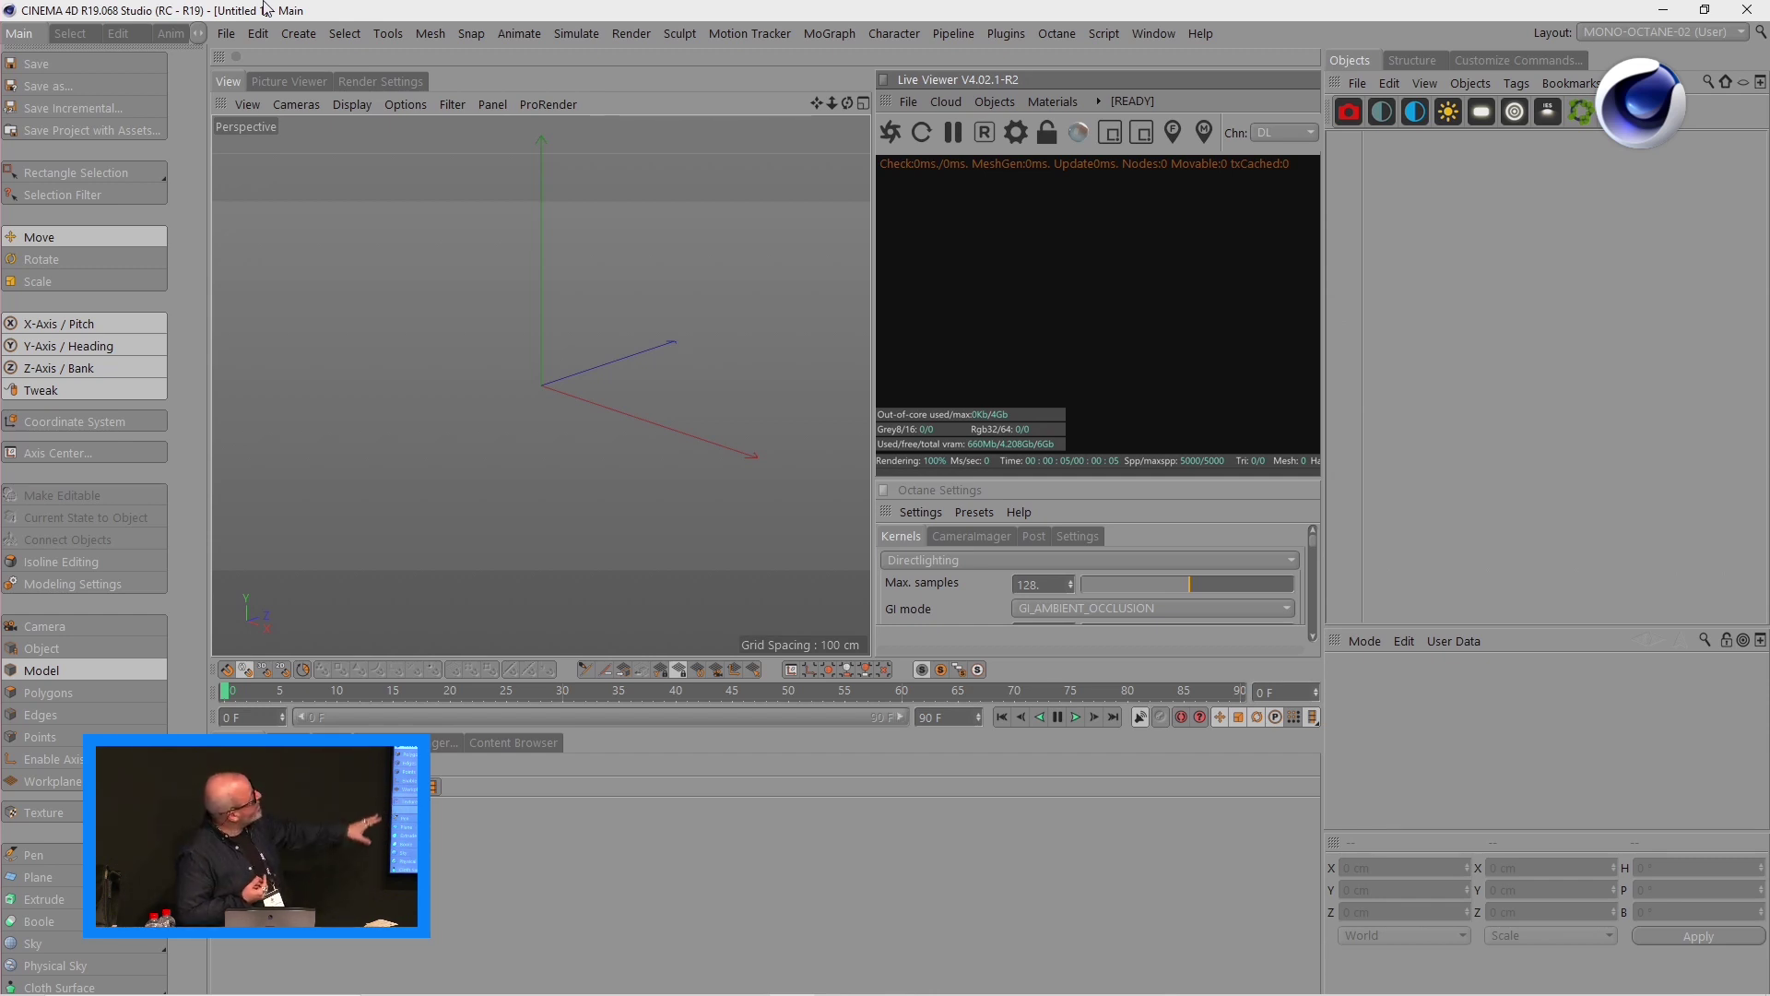
- Cycle the viewport through Right (F3), Perspective (F1) and Top (F2) views
key(F3)
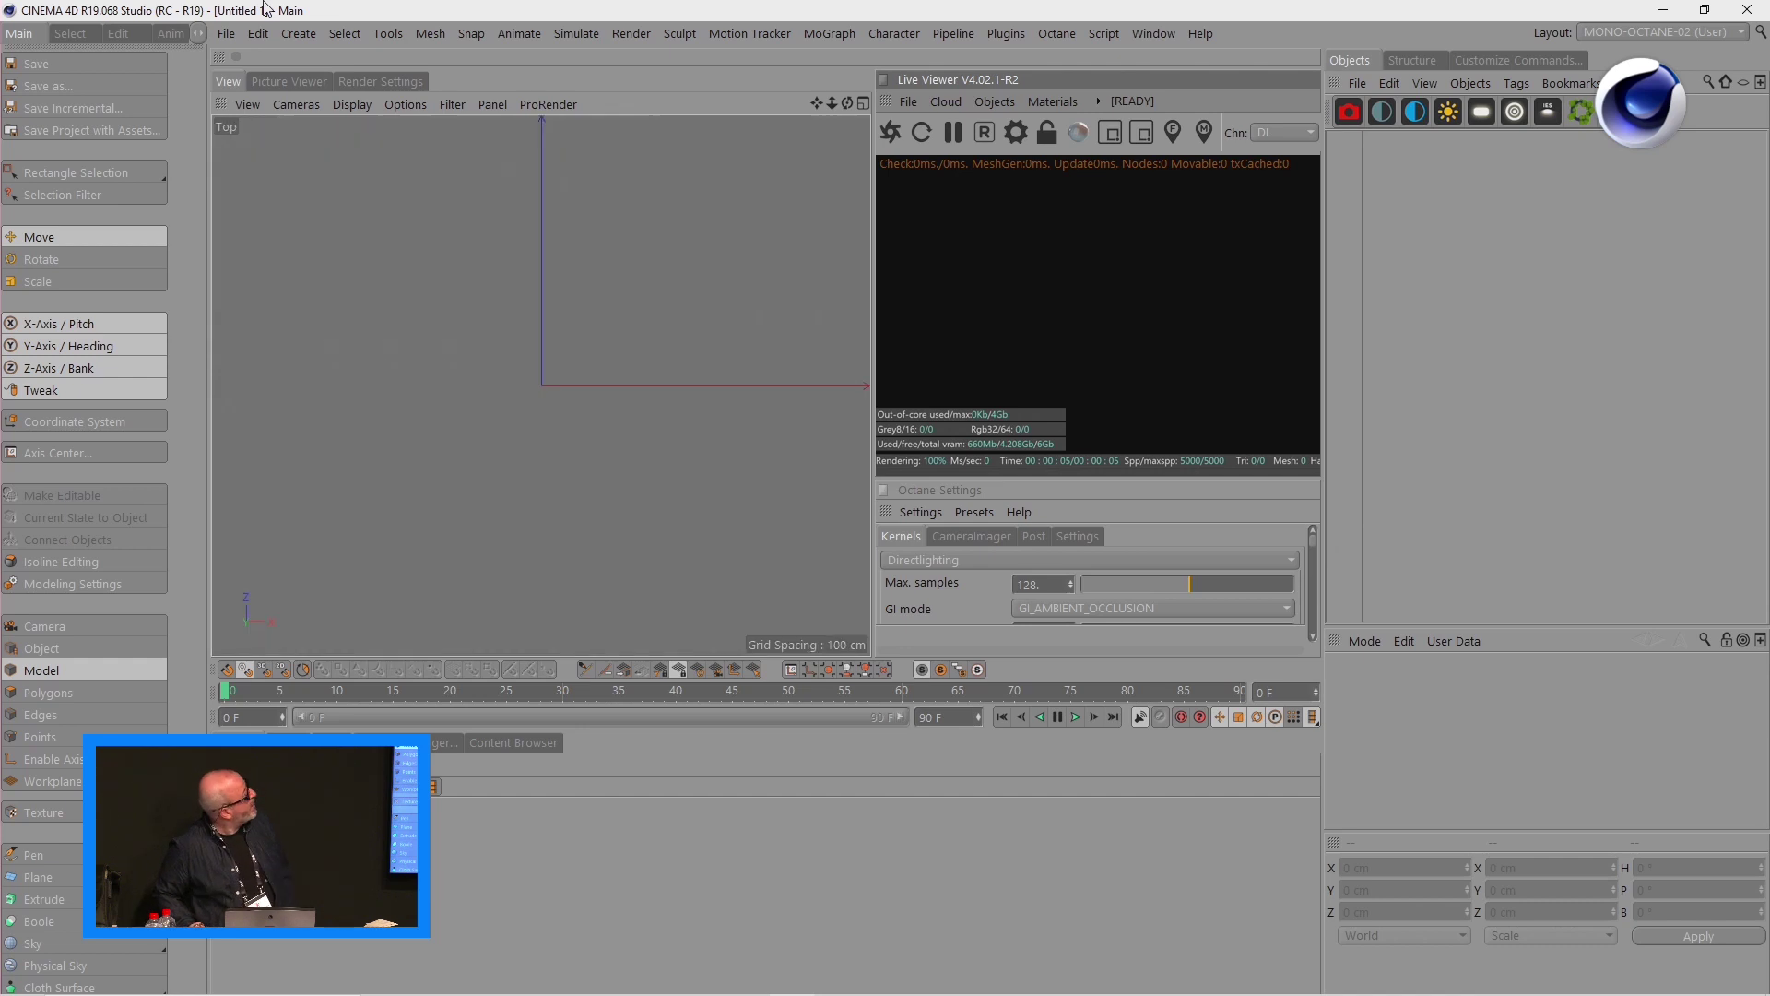
key(F1)
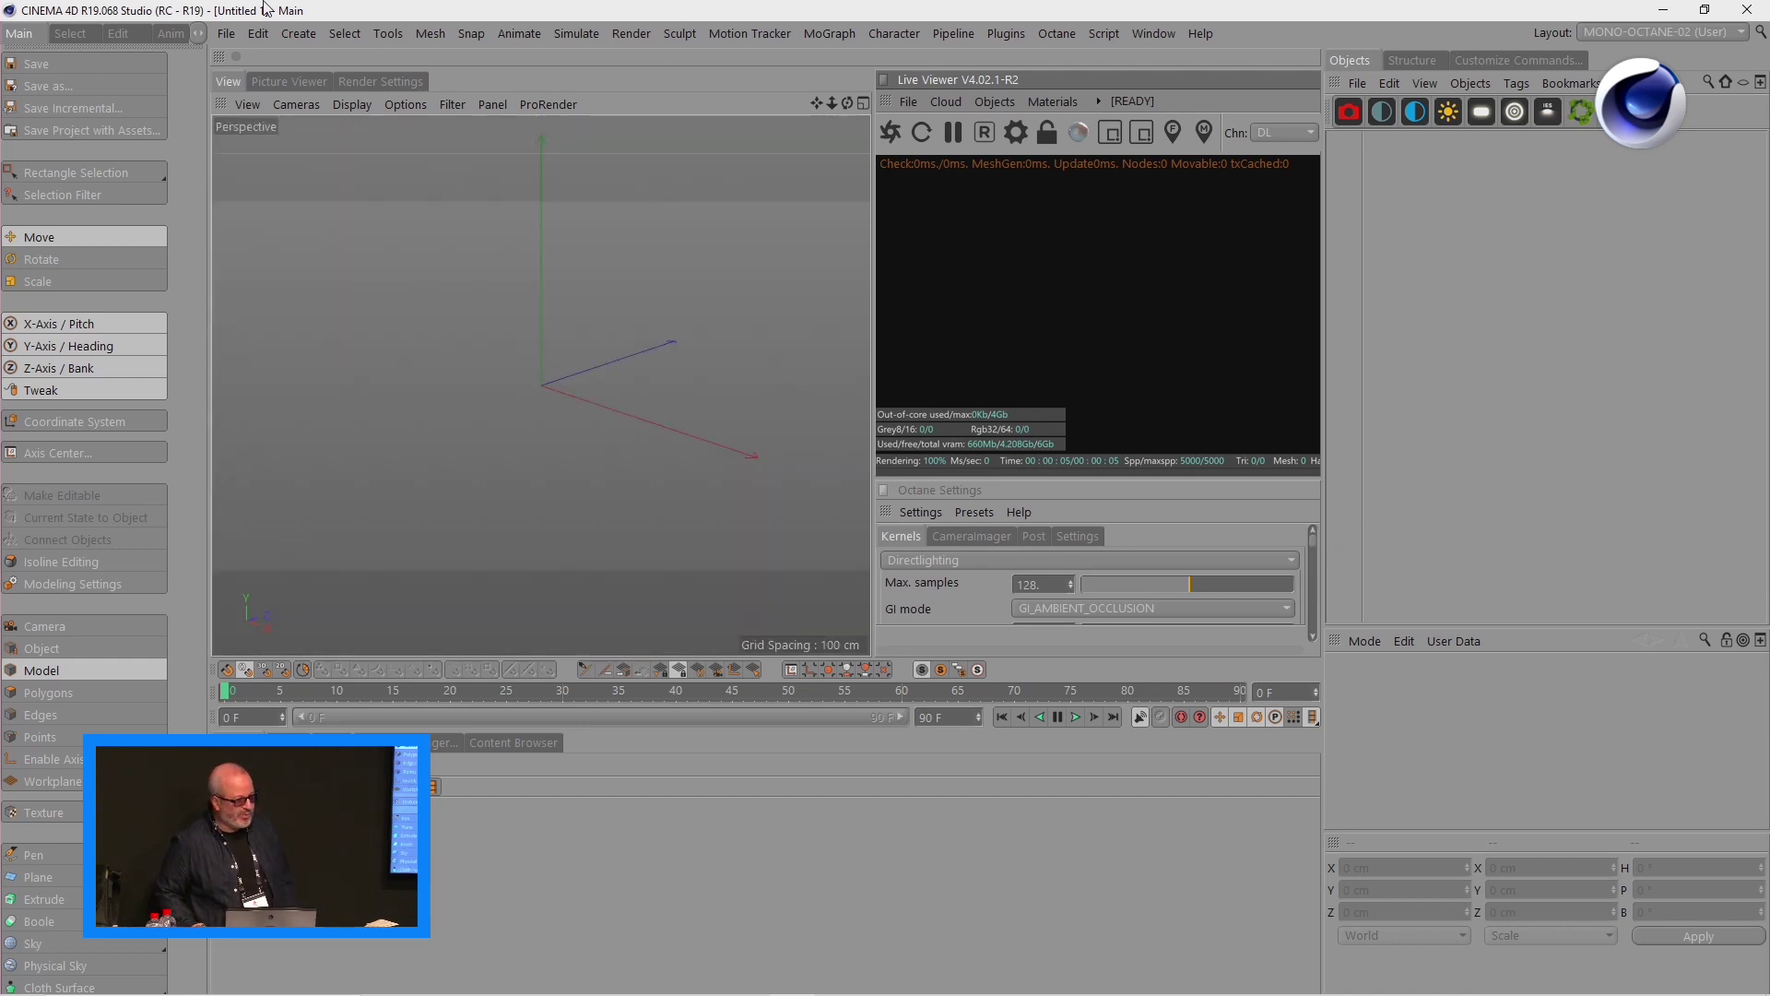
key(F2)
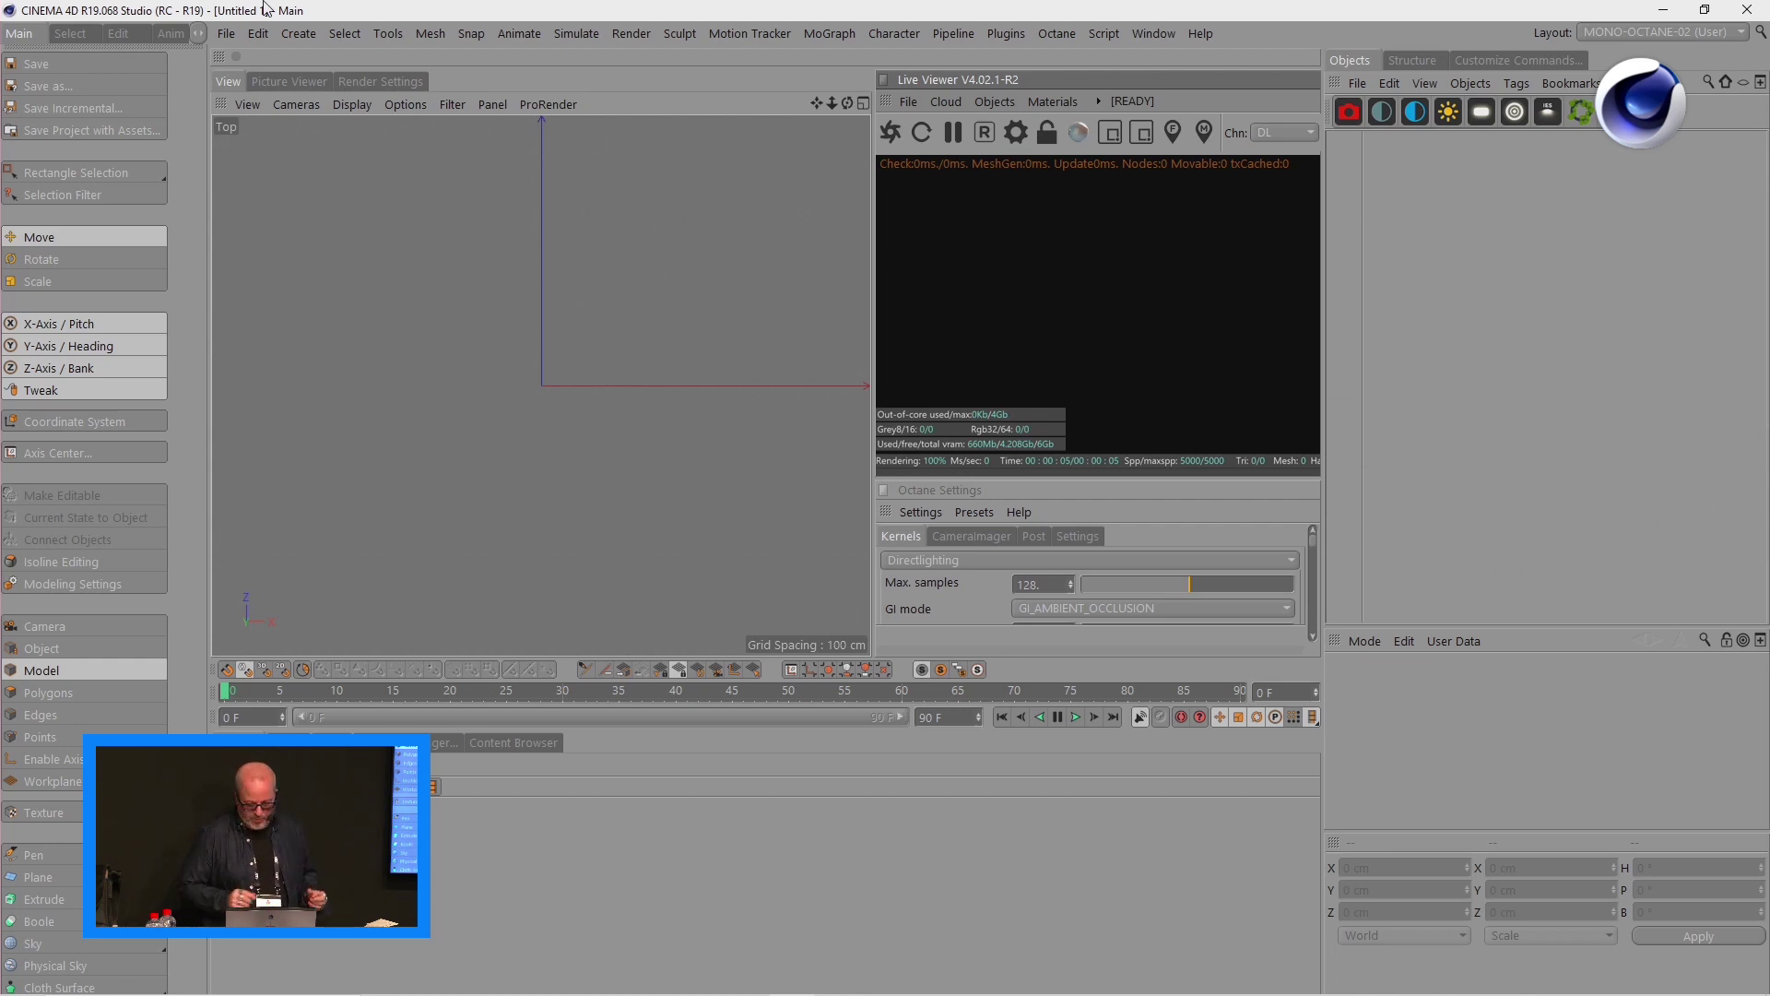
- Float the Customize Commands list, then dock it as a tab beside Objects and Structure
click(1466, 58)
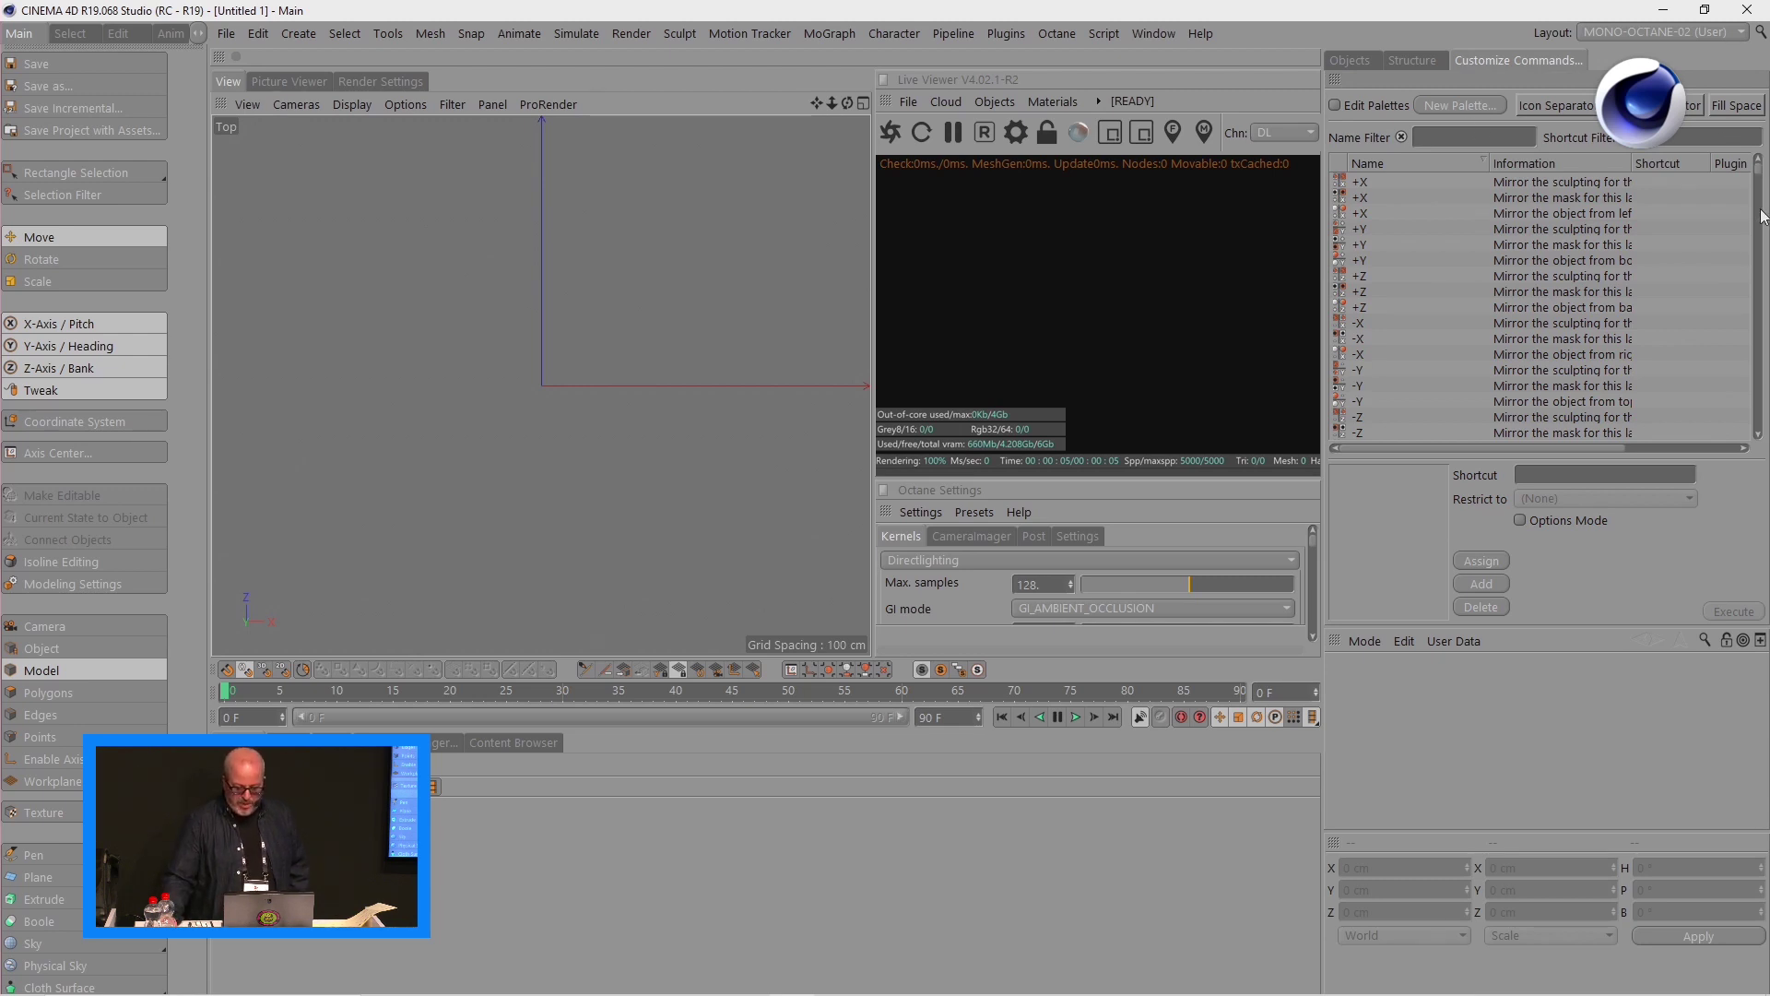
drag(1761, 183, 1741, 255)
drag(1756, 249, 1758, 177)
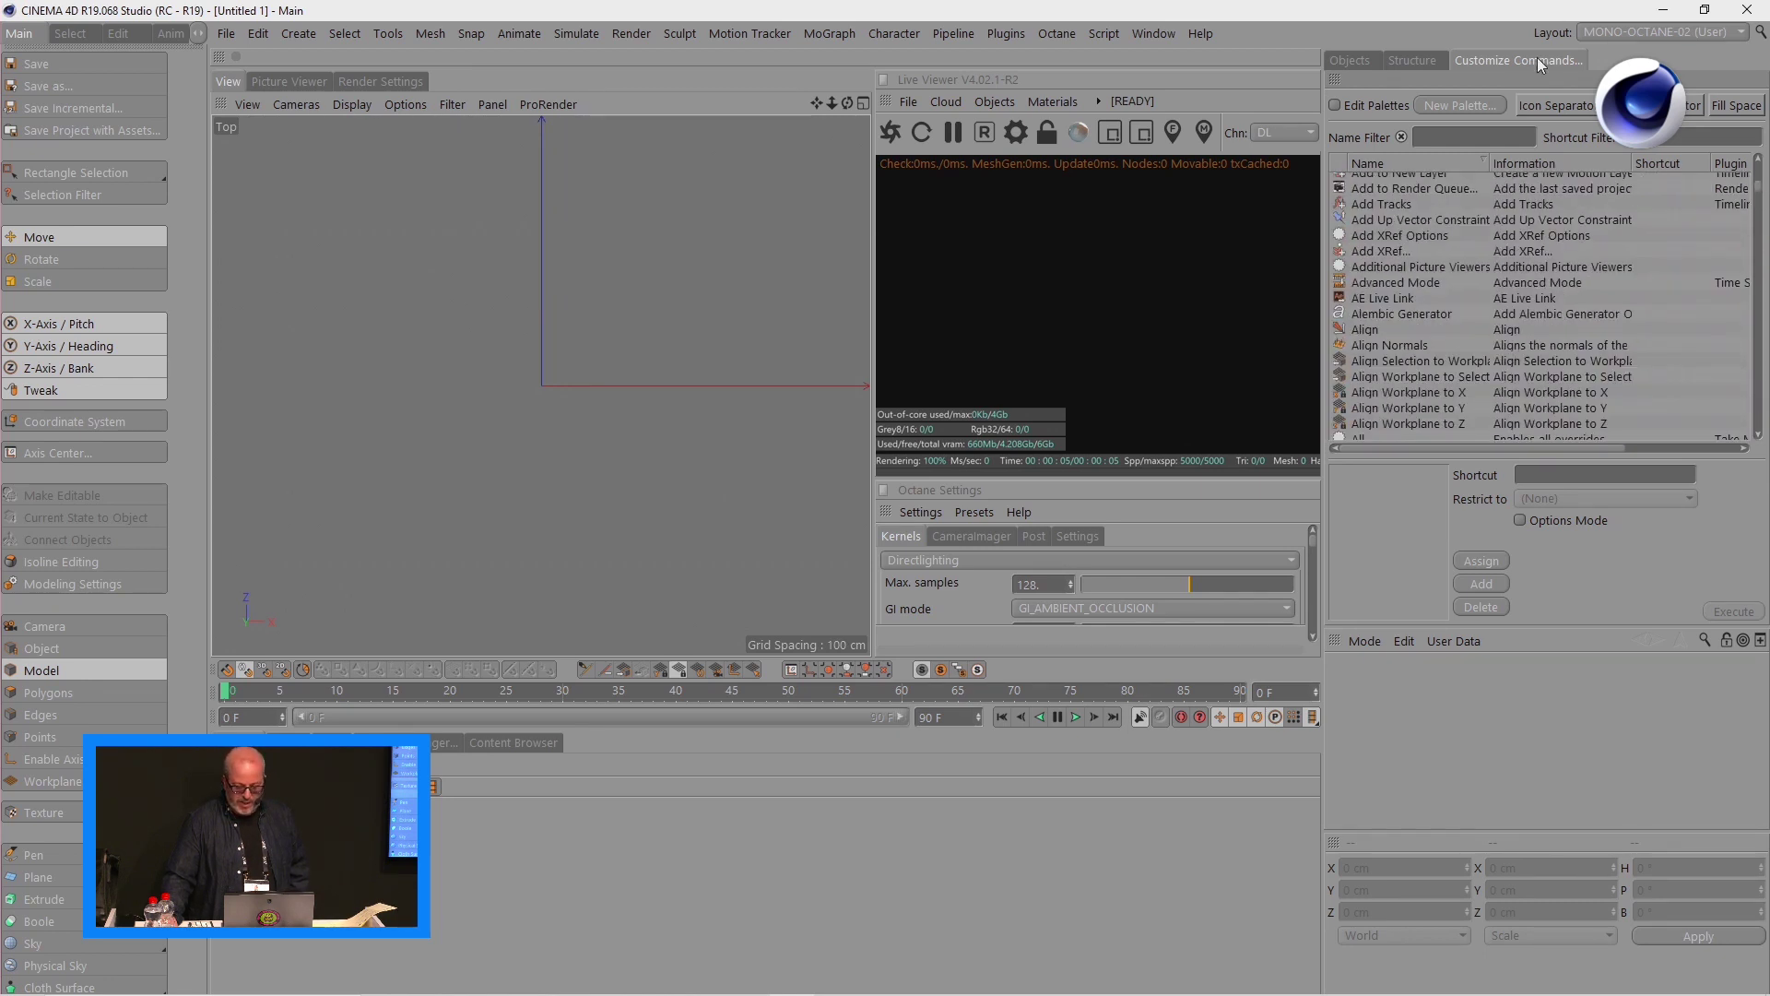
drag(1541, 64, 679, 102)
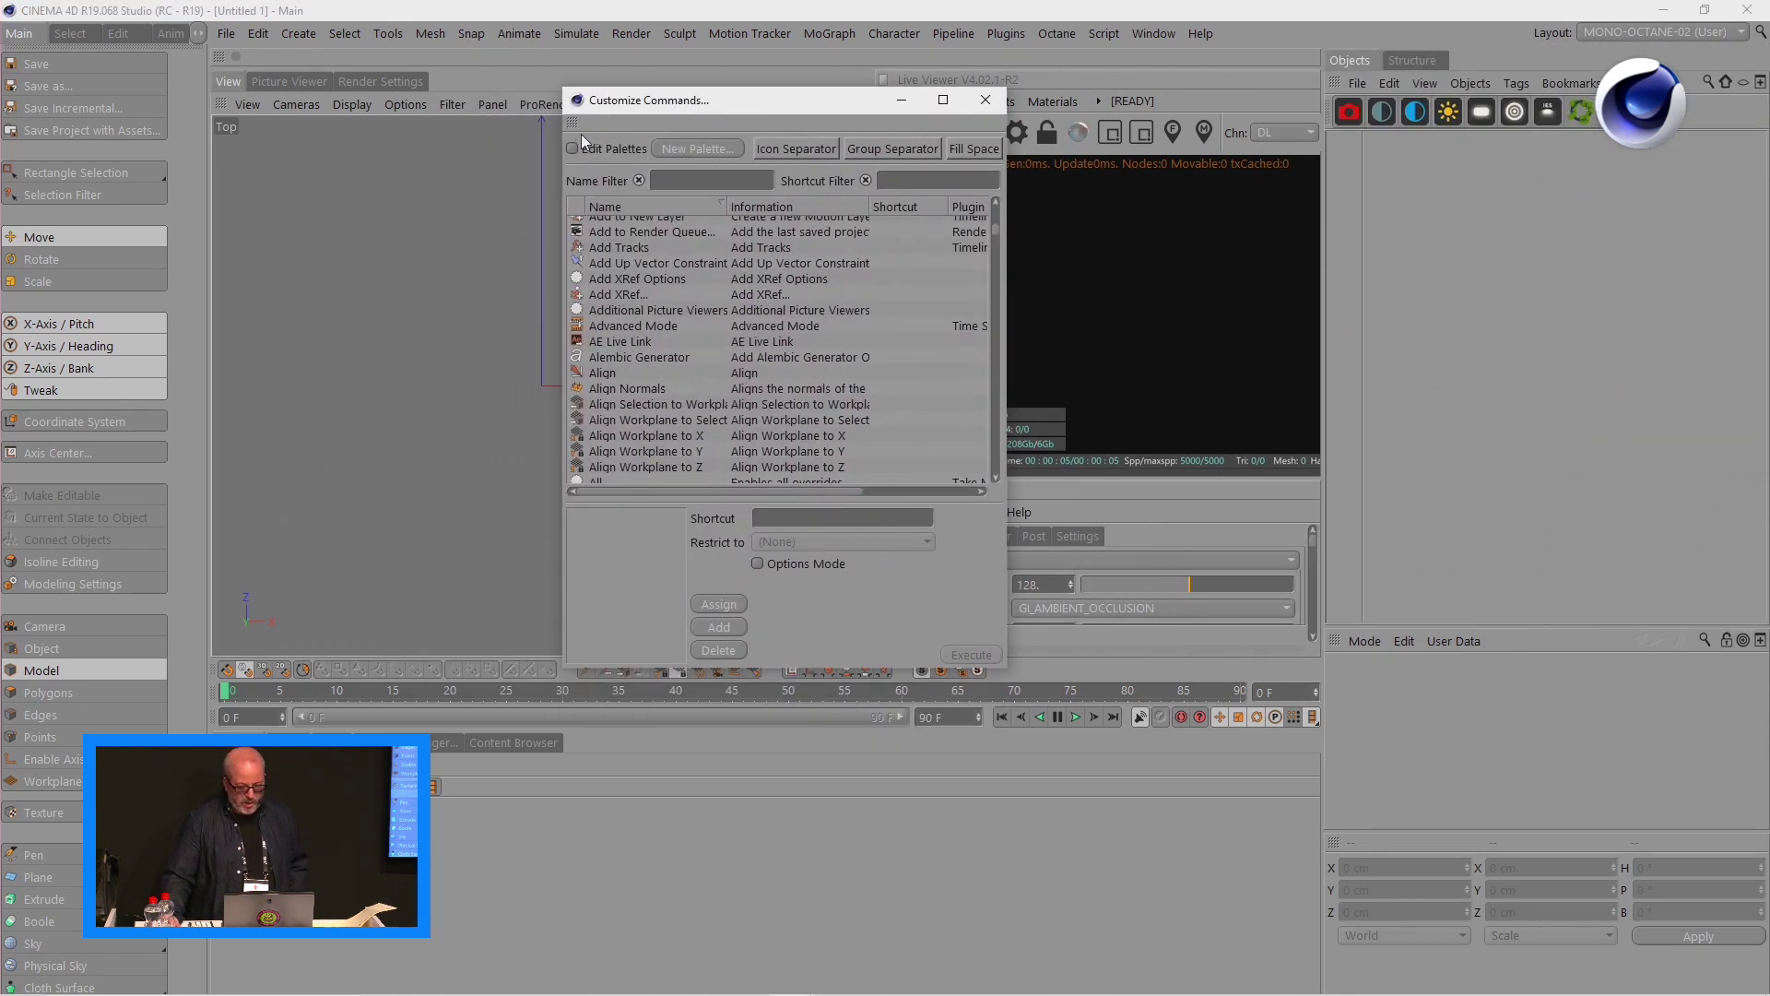
drag(1421, 69, 1424, 70)
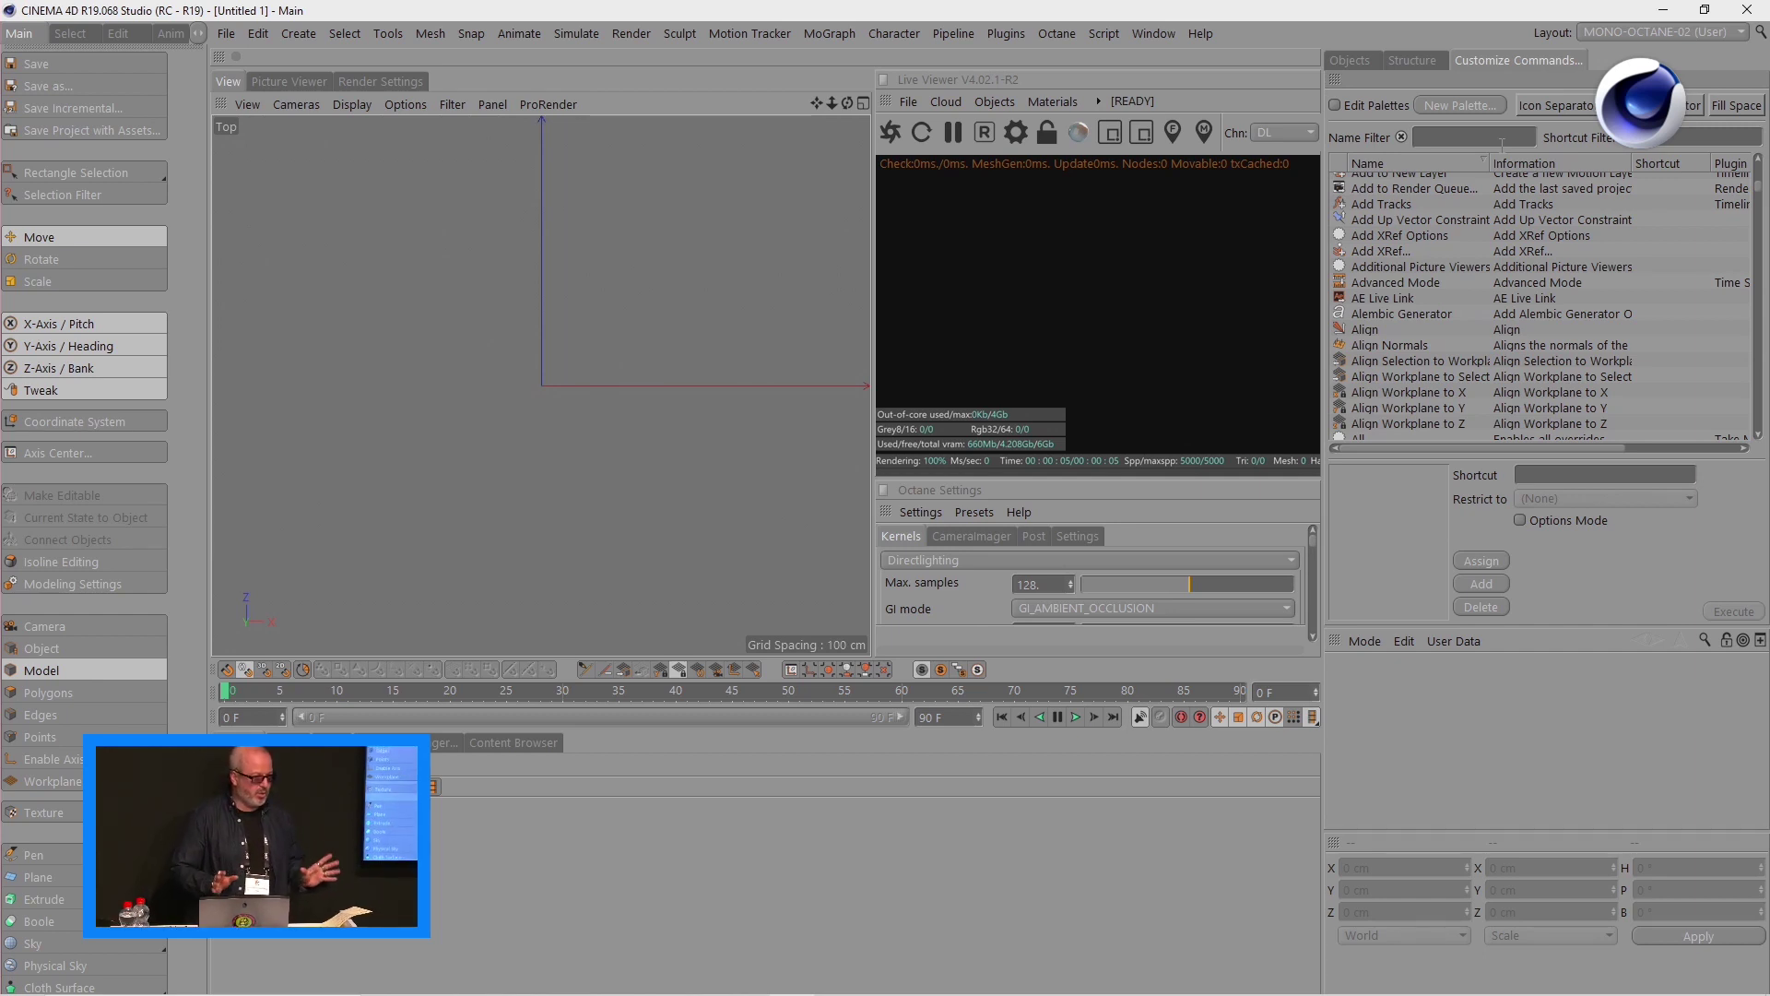
- Browse the Main, Select and Edit palettes and Pen flyout, close Customize Commands, and lower the window
double_click(1366, 12)
click(74, 41)
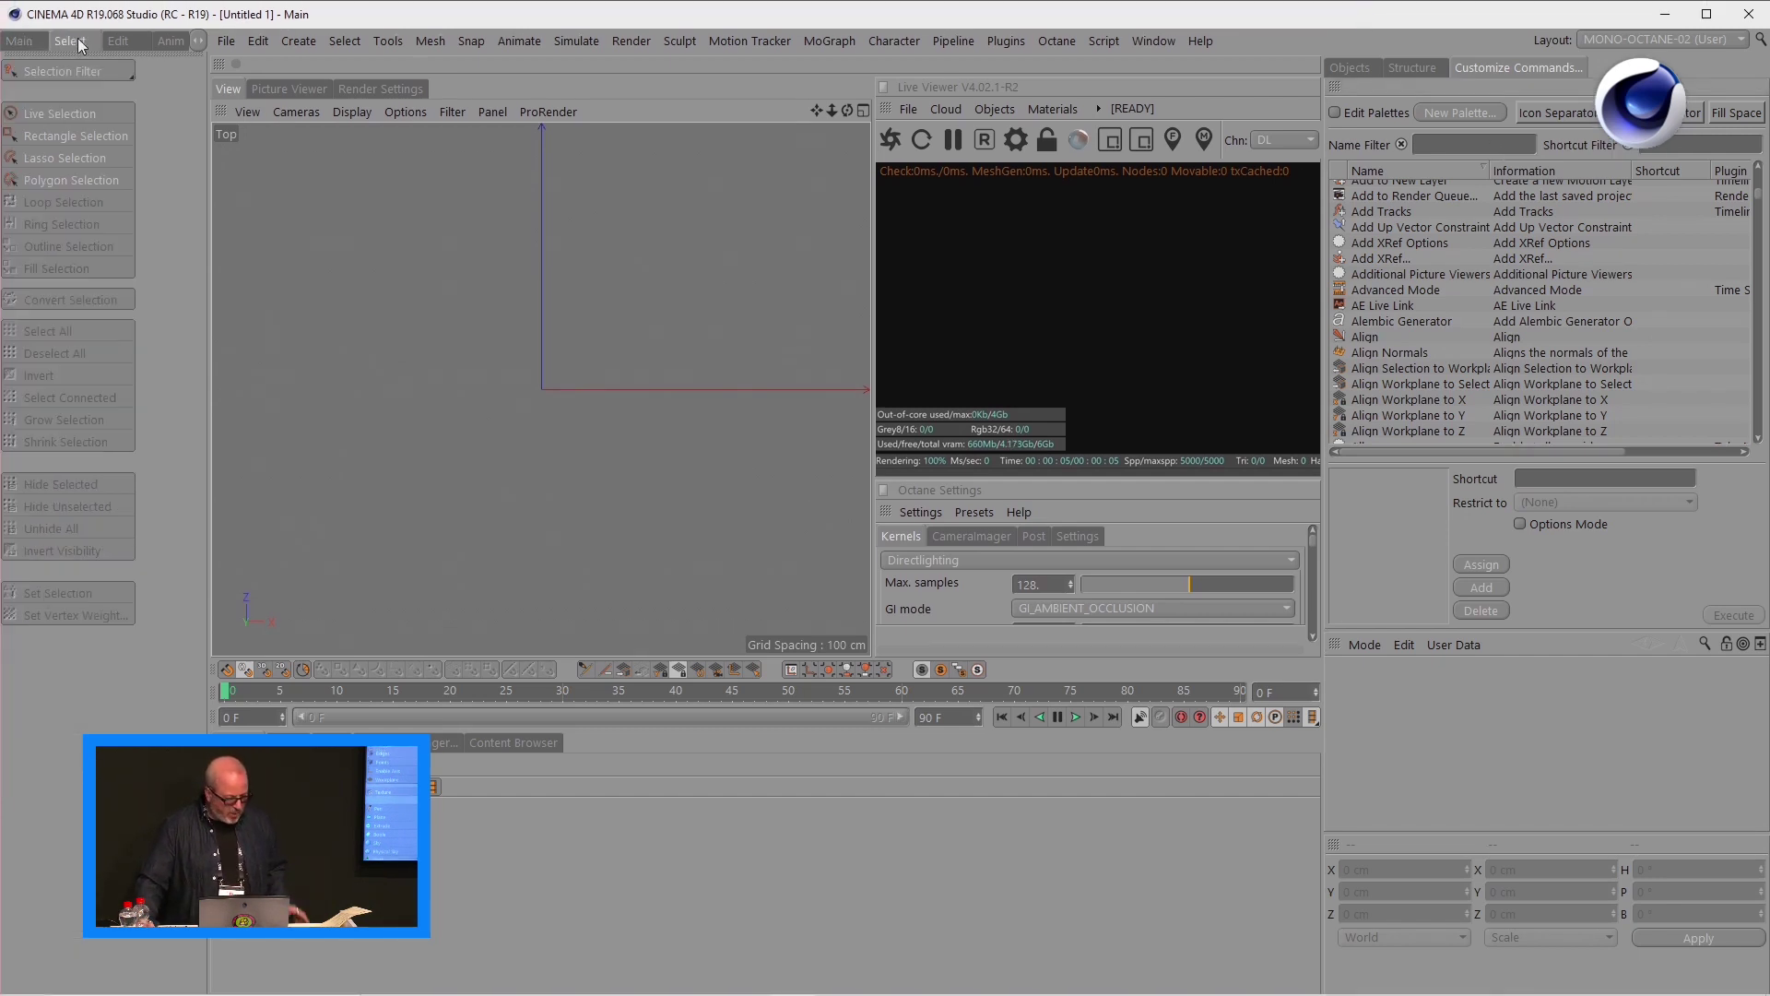
click(20, 40)
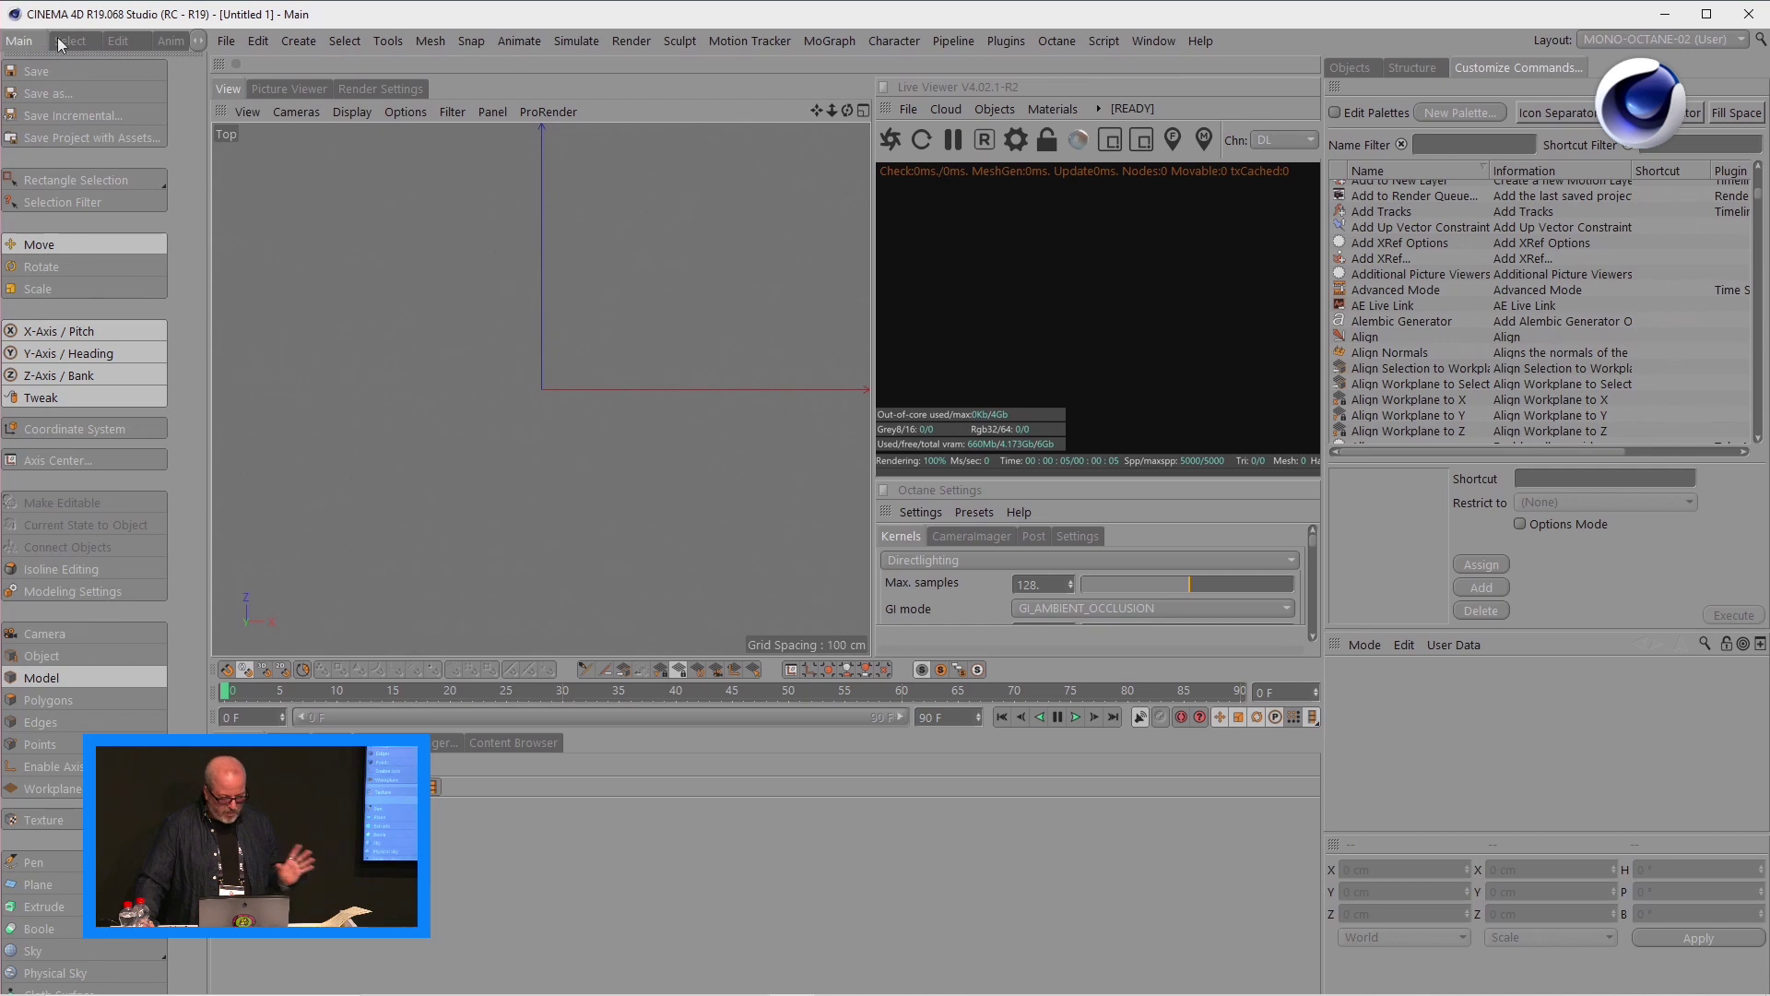
click(77, 44)
click(115, 41)
click(20, 40)
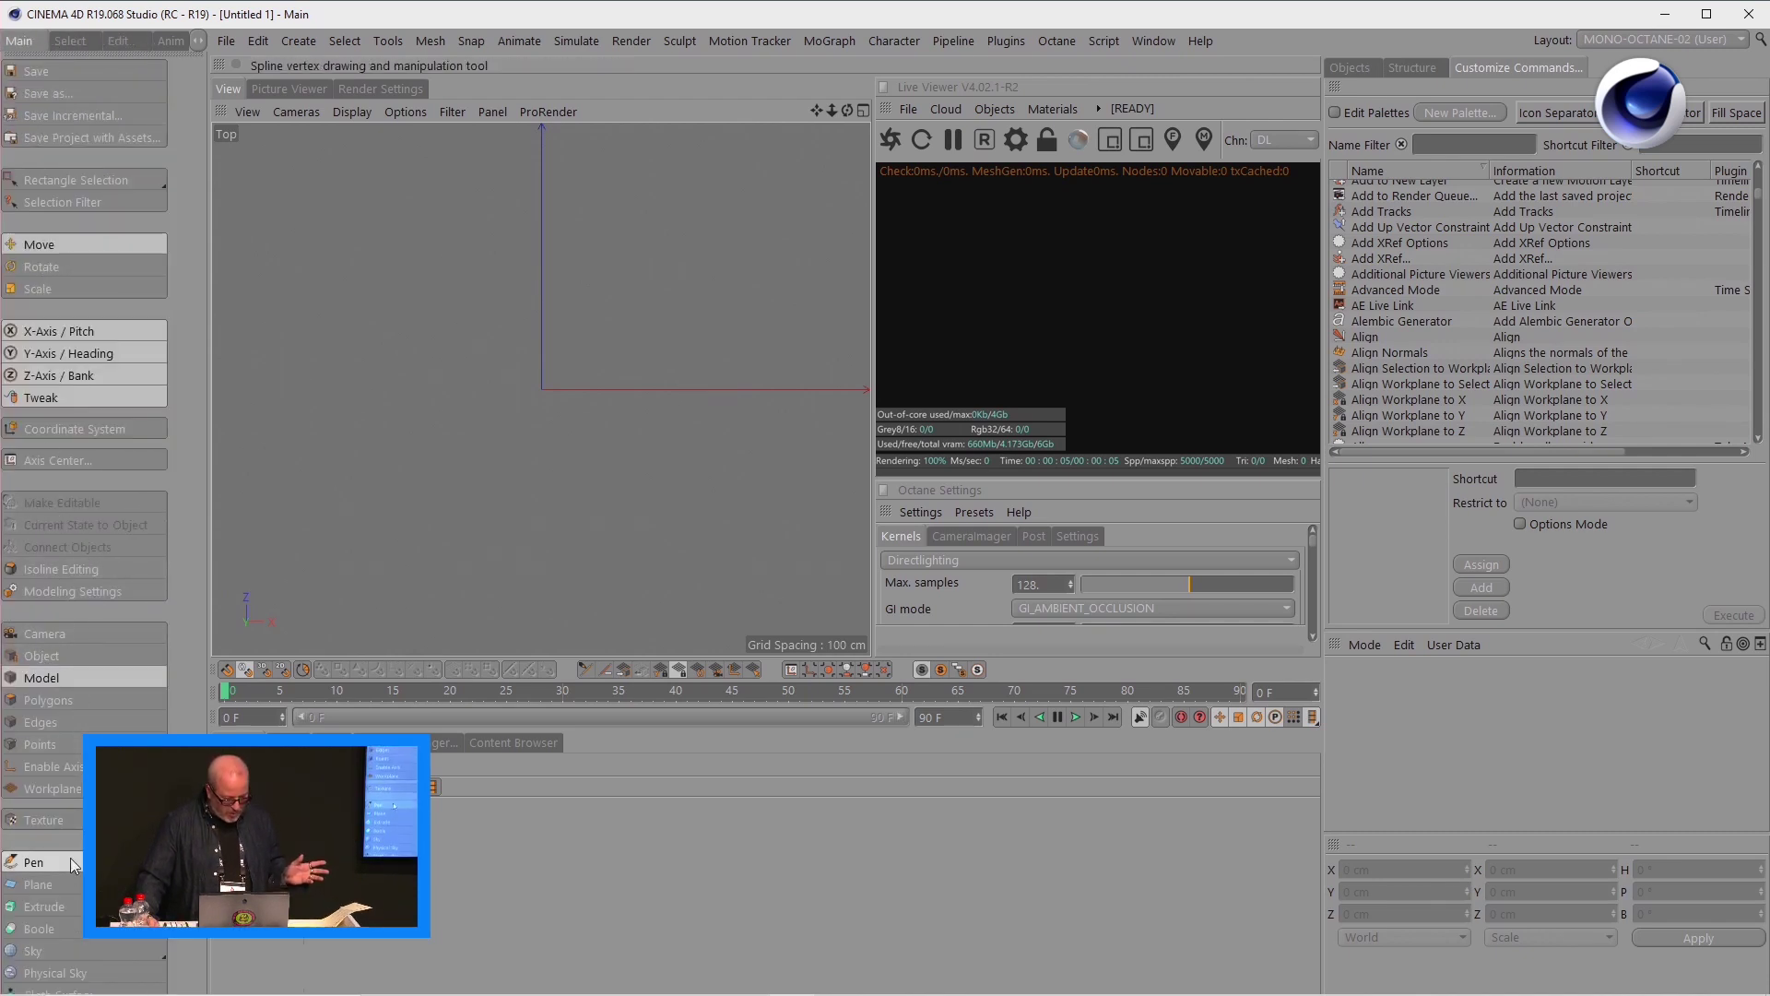
click(41, 861)
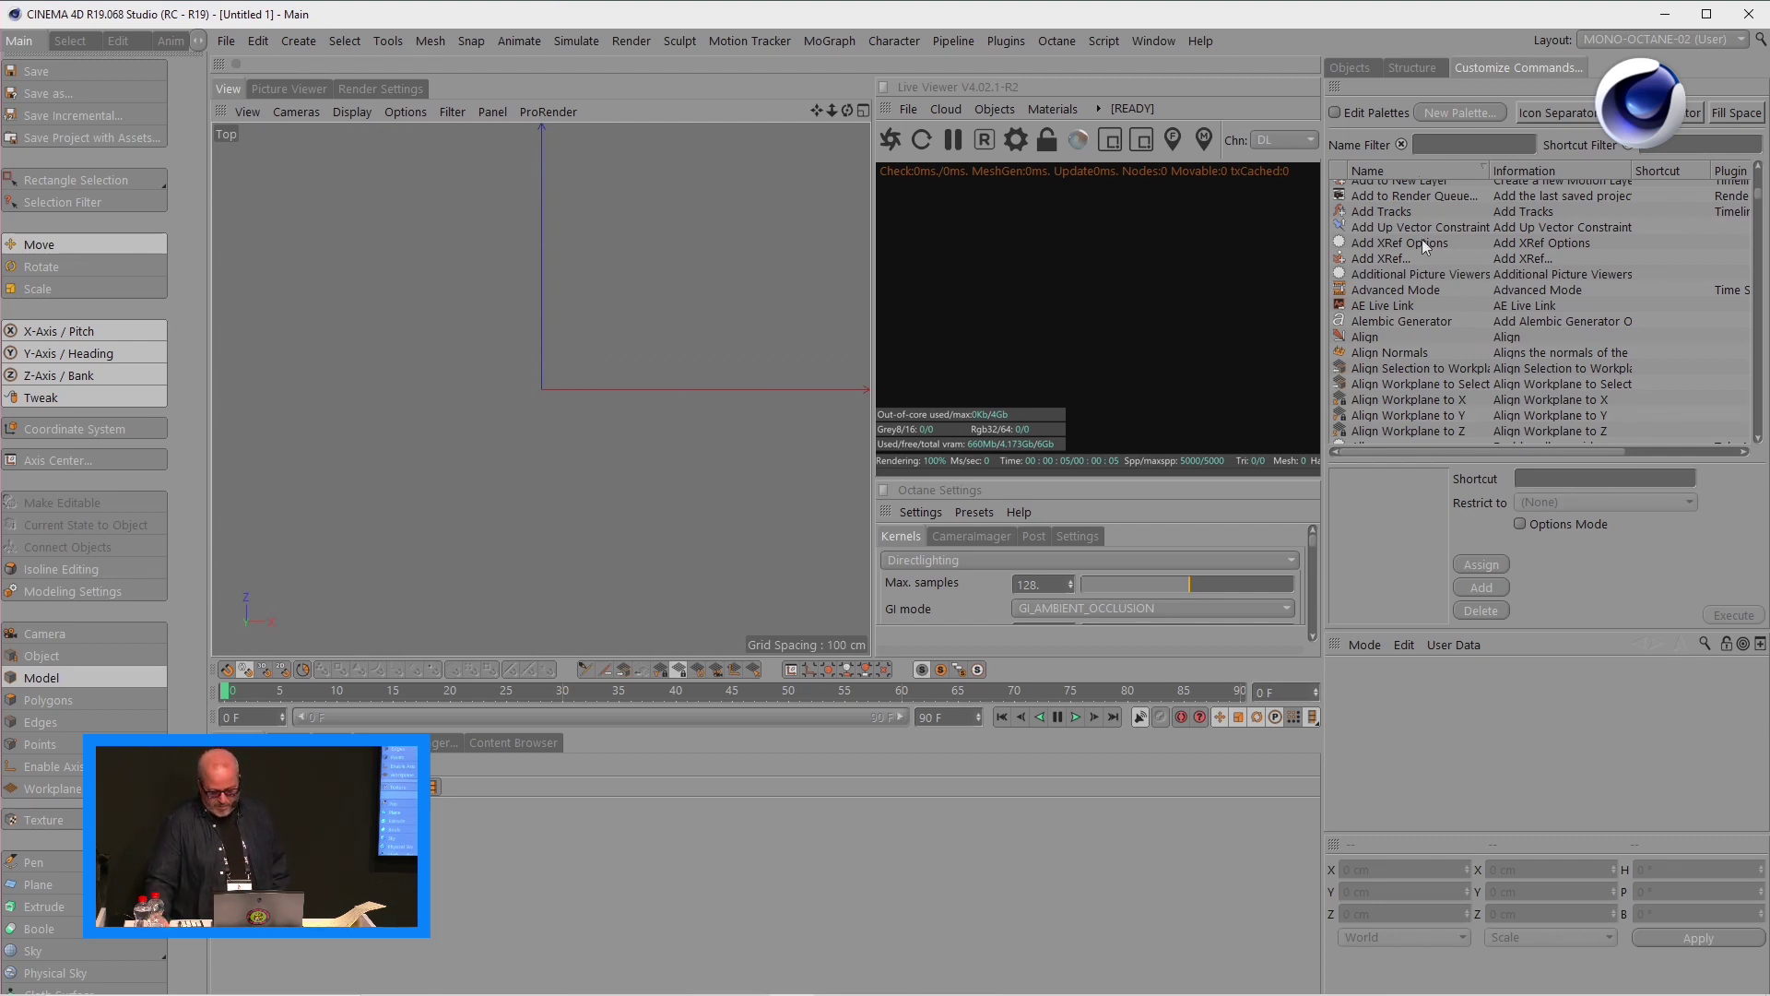
click(1368, 73)
drag(1243, 15, 1275, 387)
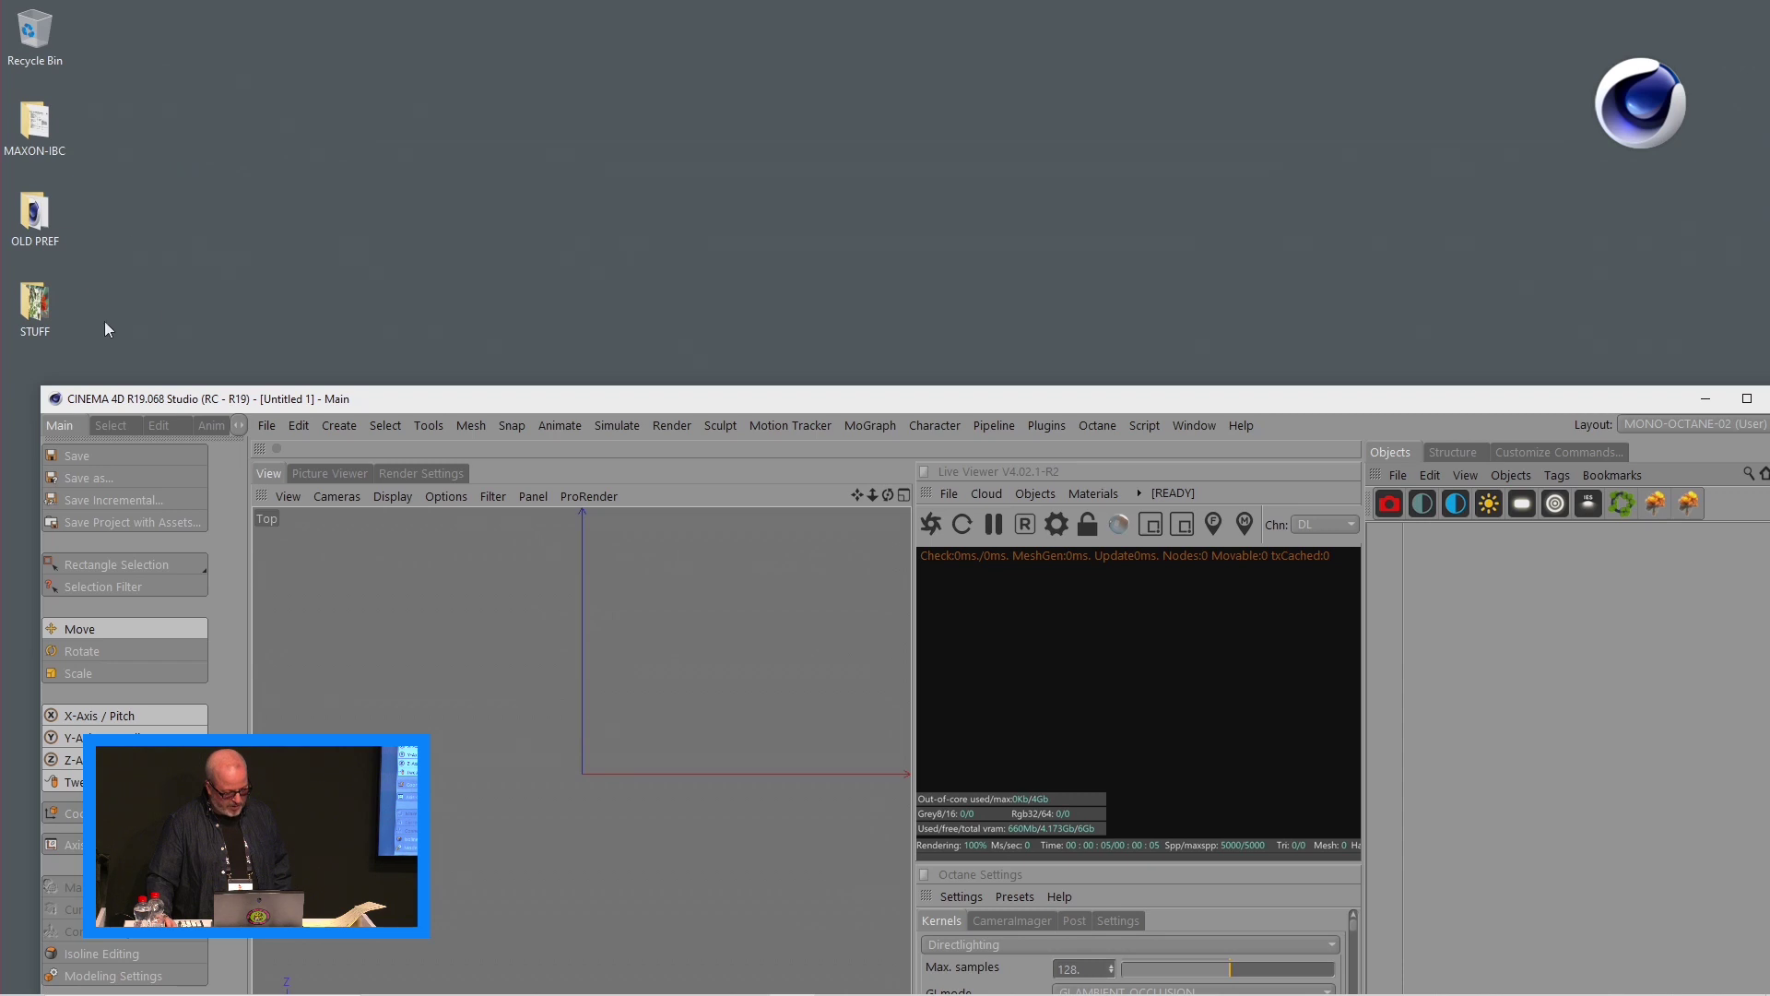
- Open the MAXON-IBC desktop folder to reach OFU-SEOUL-ANIMATION.c4d
click(66, 148)
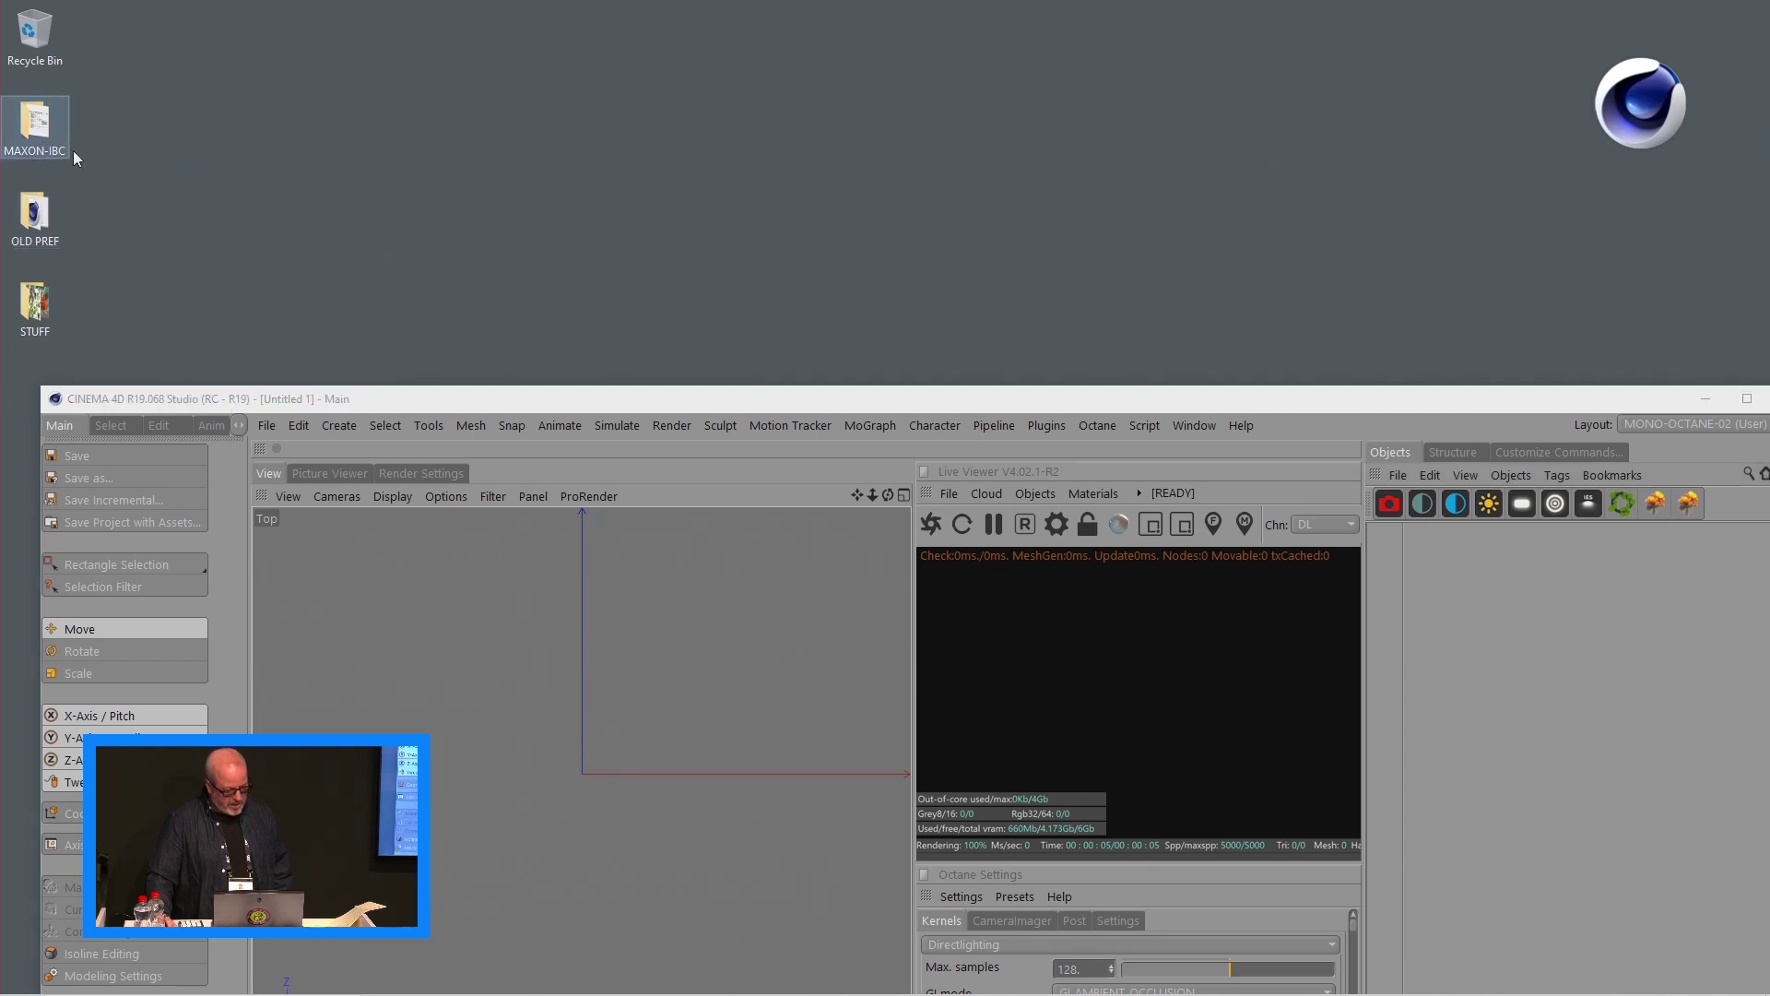
double_click(68, 147)
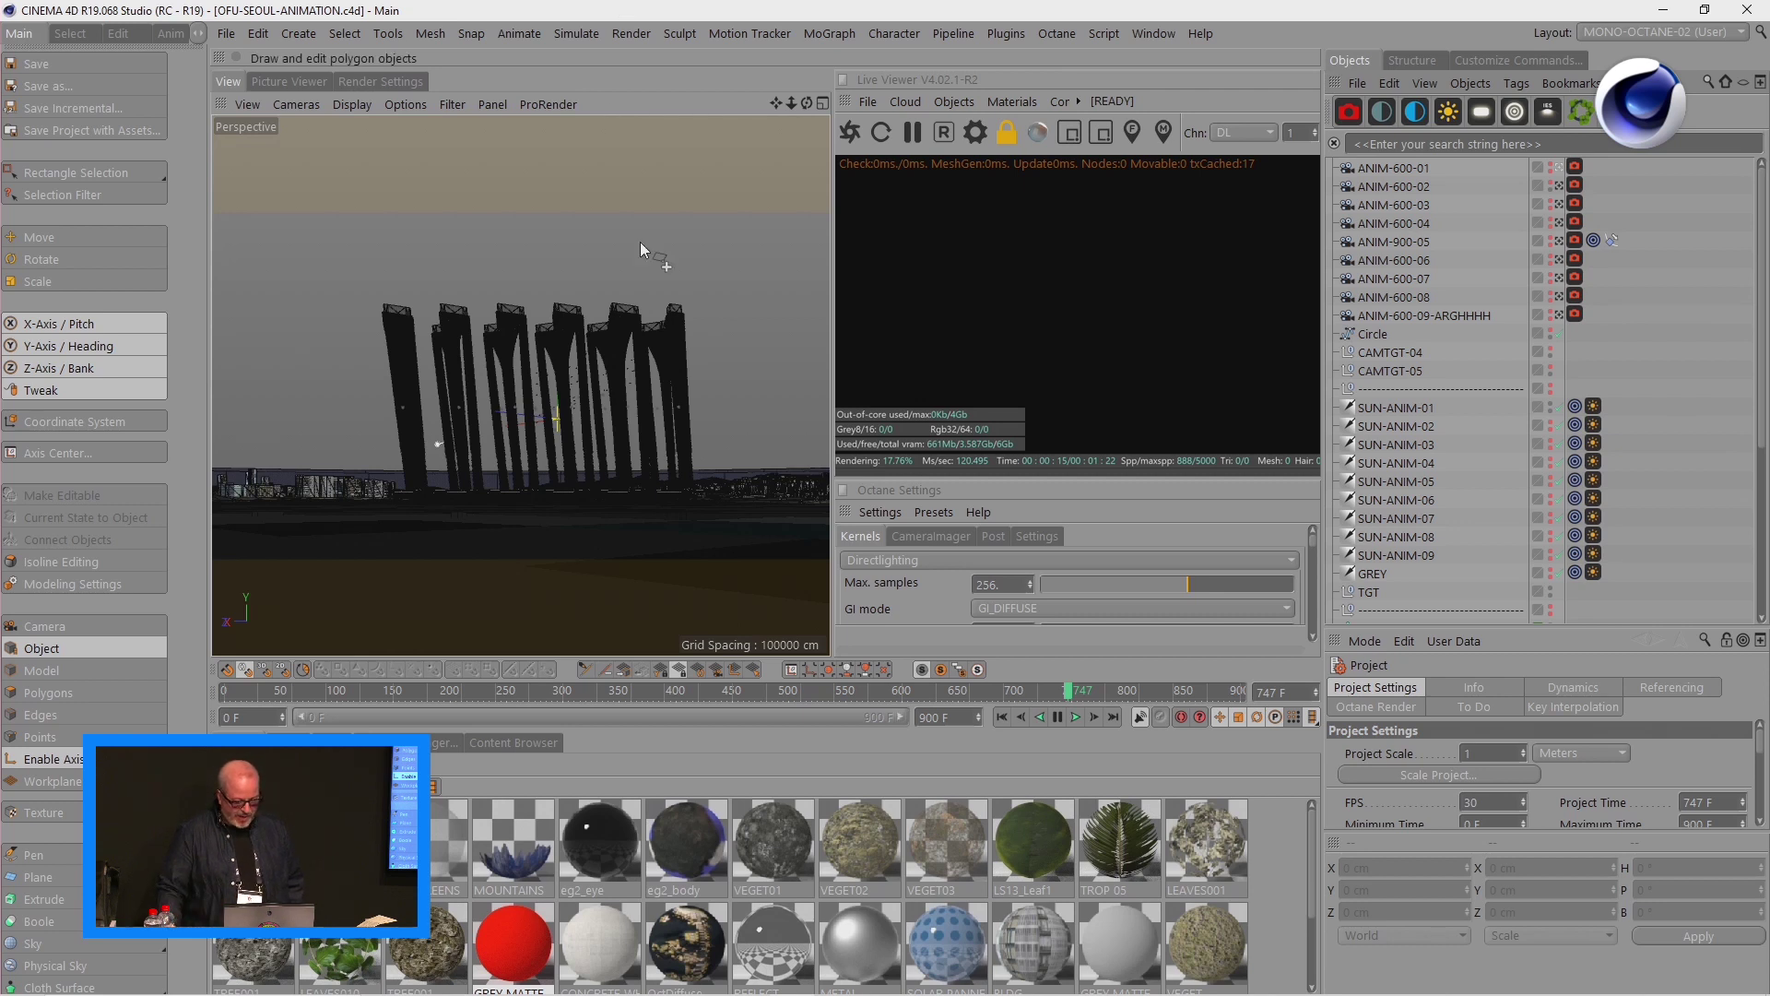
- Restart the Octane live render of the tower pillars against the orange sunset
click(838, 136)
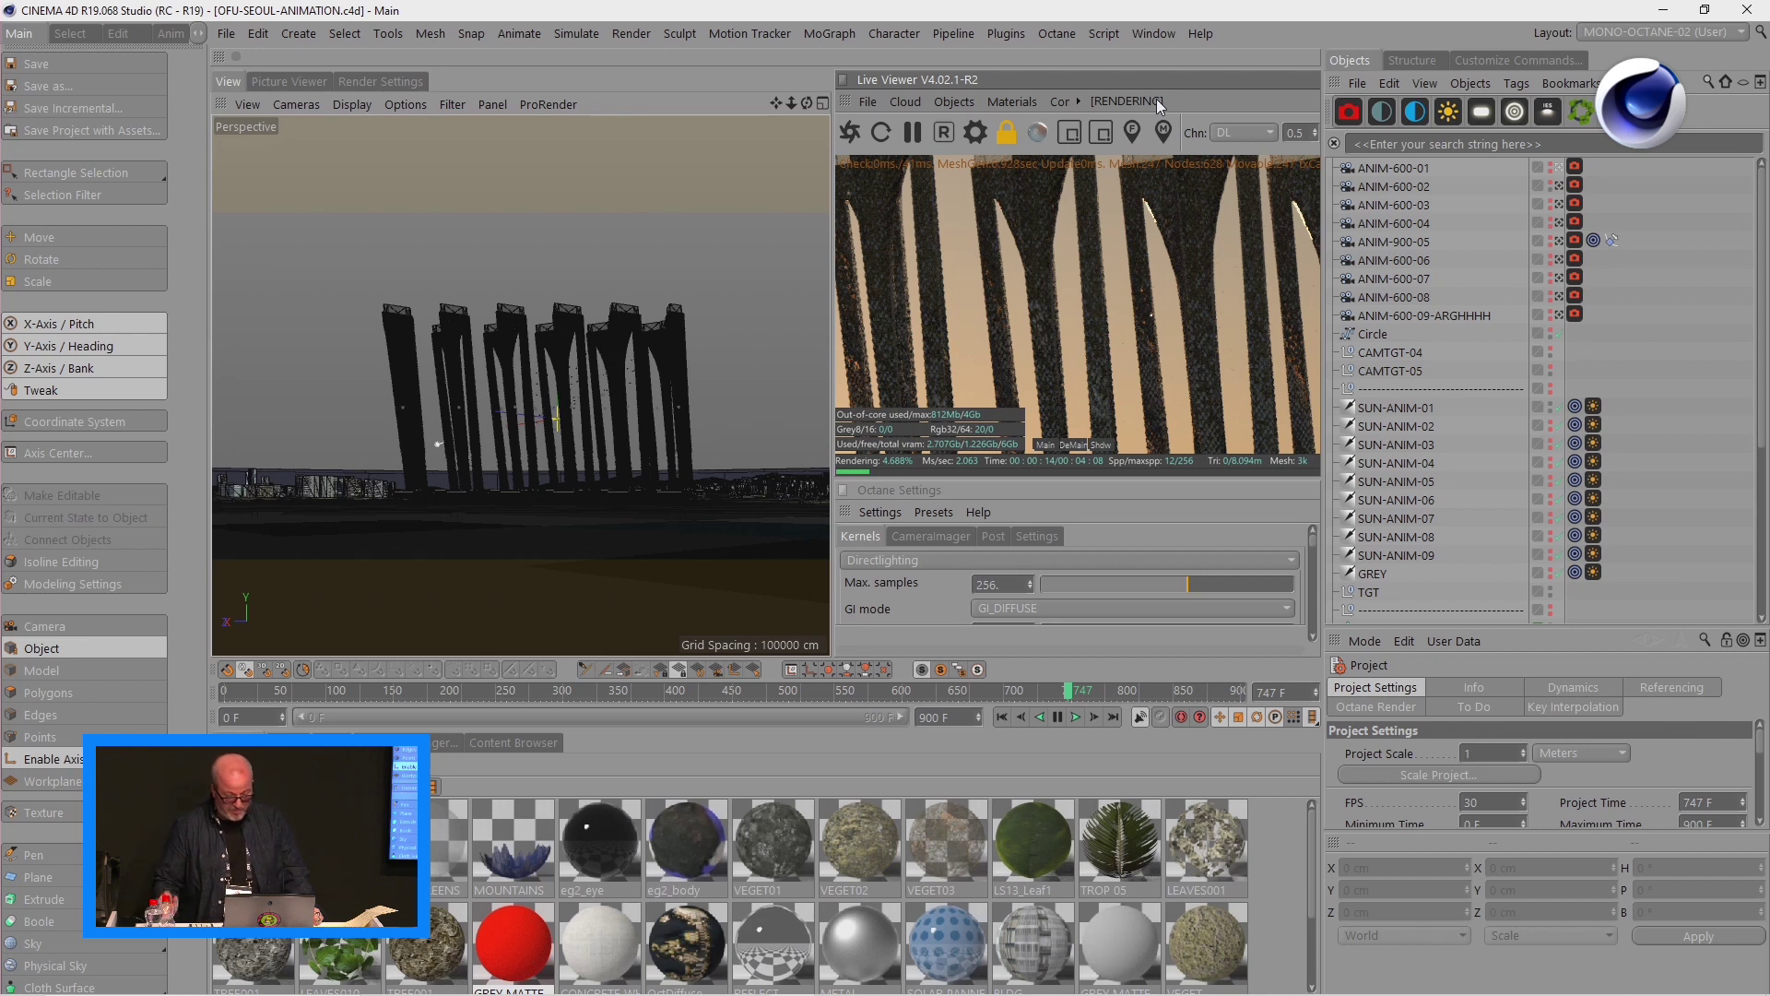
- Refresh the render, detach the Live Viewer as an enlarged floating window, and uncover the Objects list
key(Return)
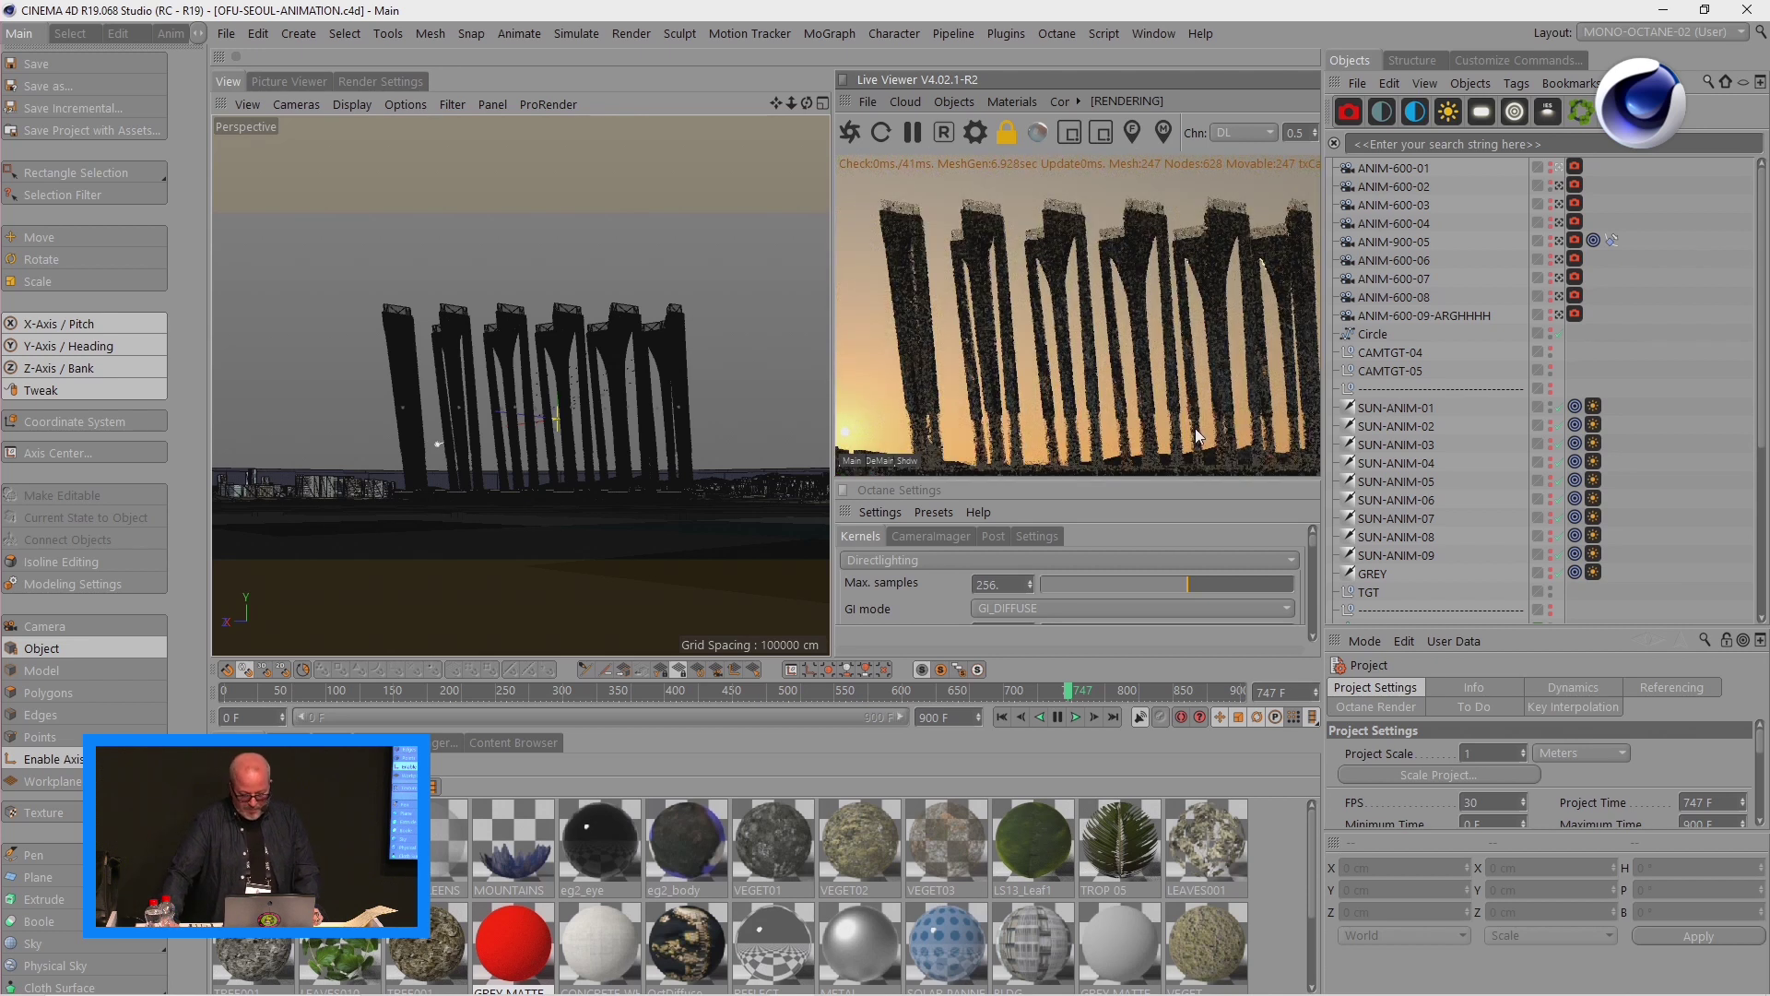
click(846, 103)
click(859, 117)
drag(1017, 53, 888, 56)
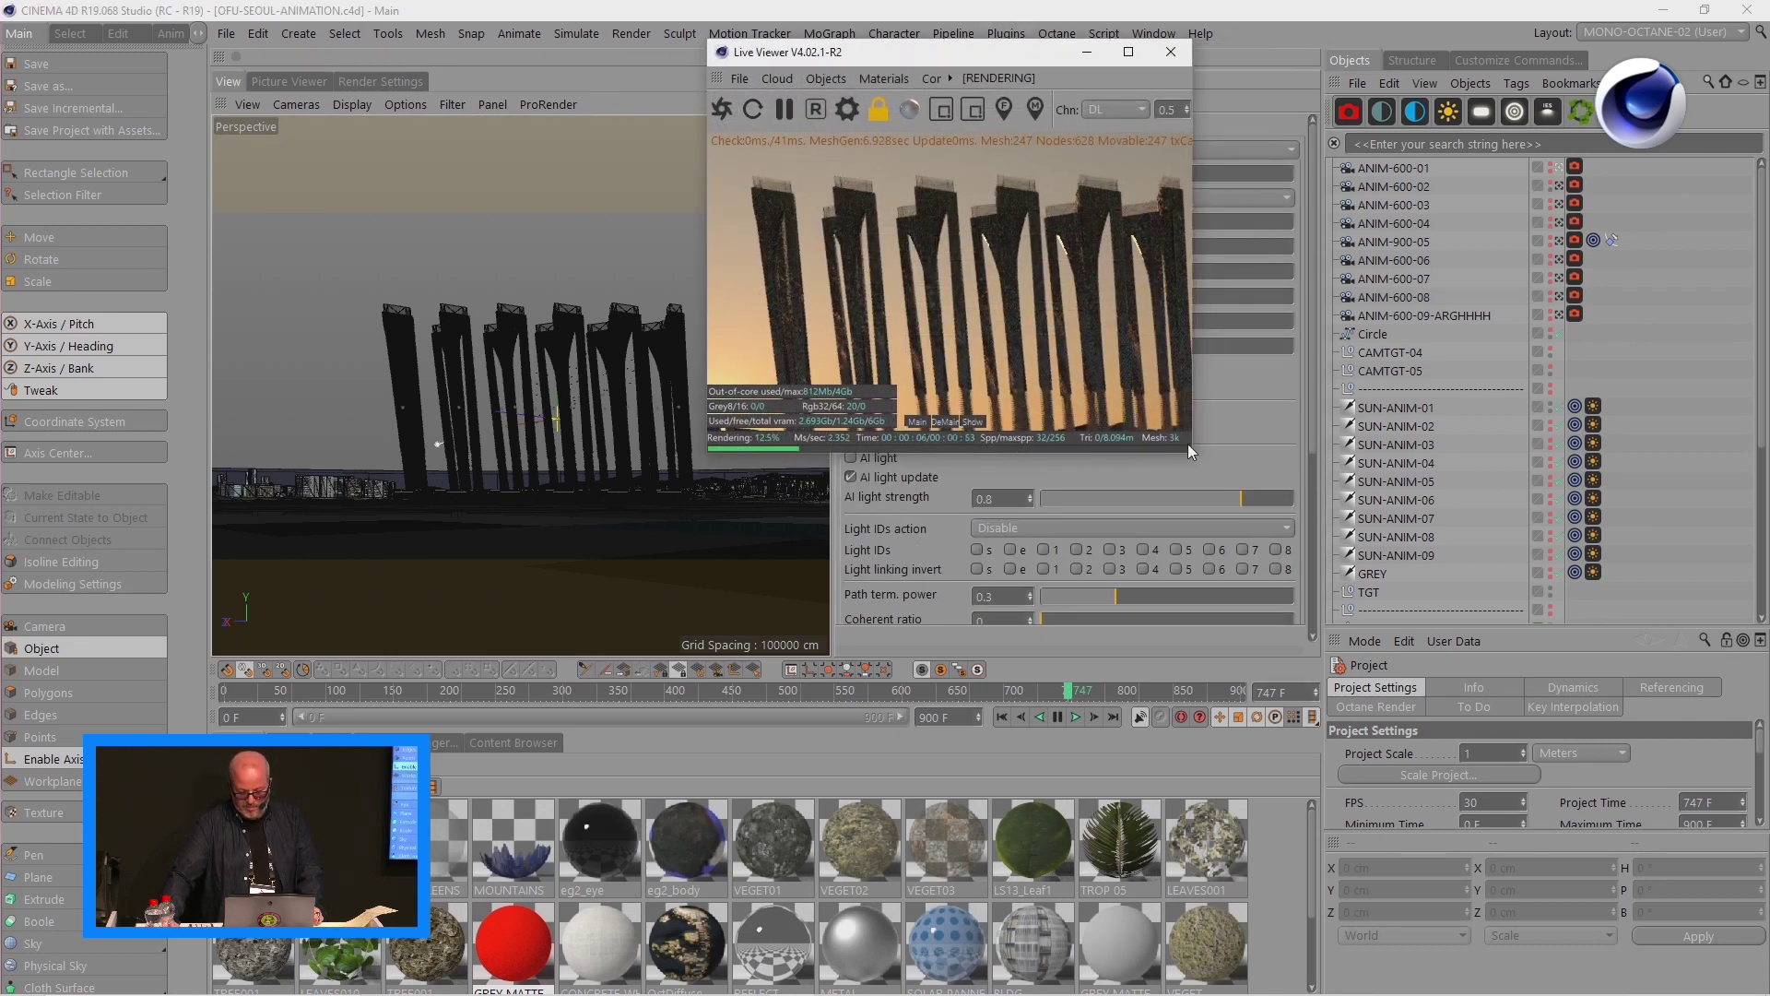
drag(1191, 452, 1683, 953)
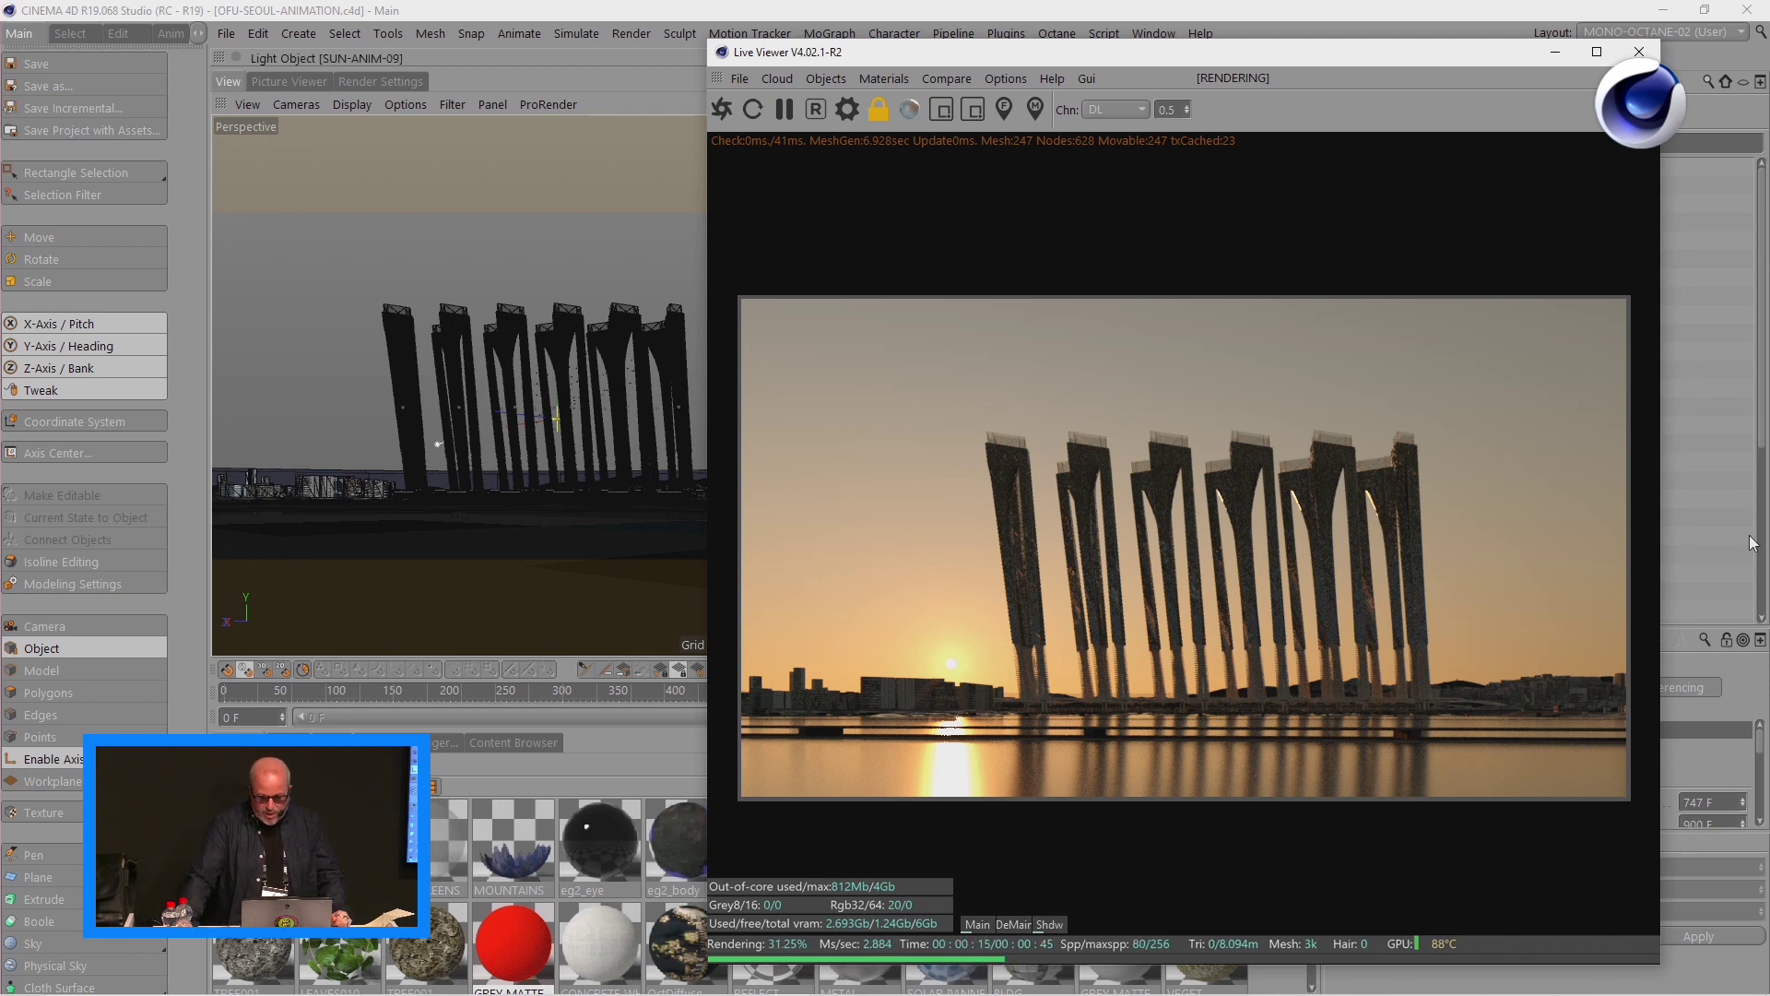
drag(1326, 61, 720, 36)
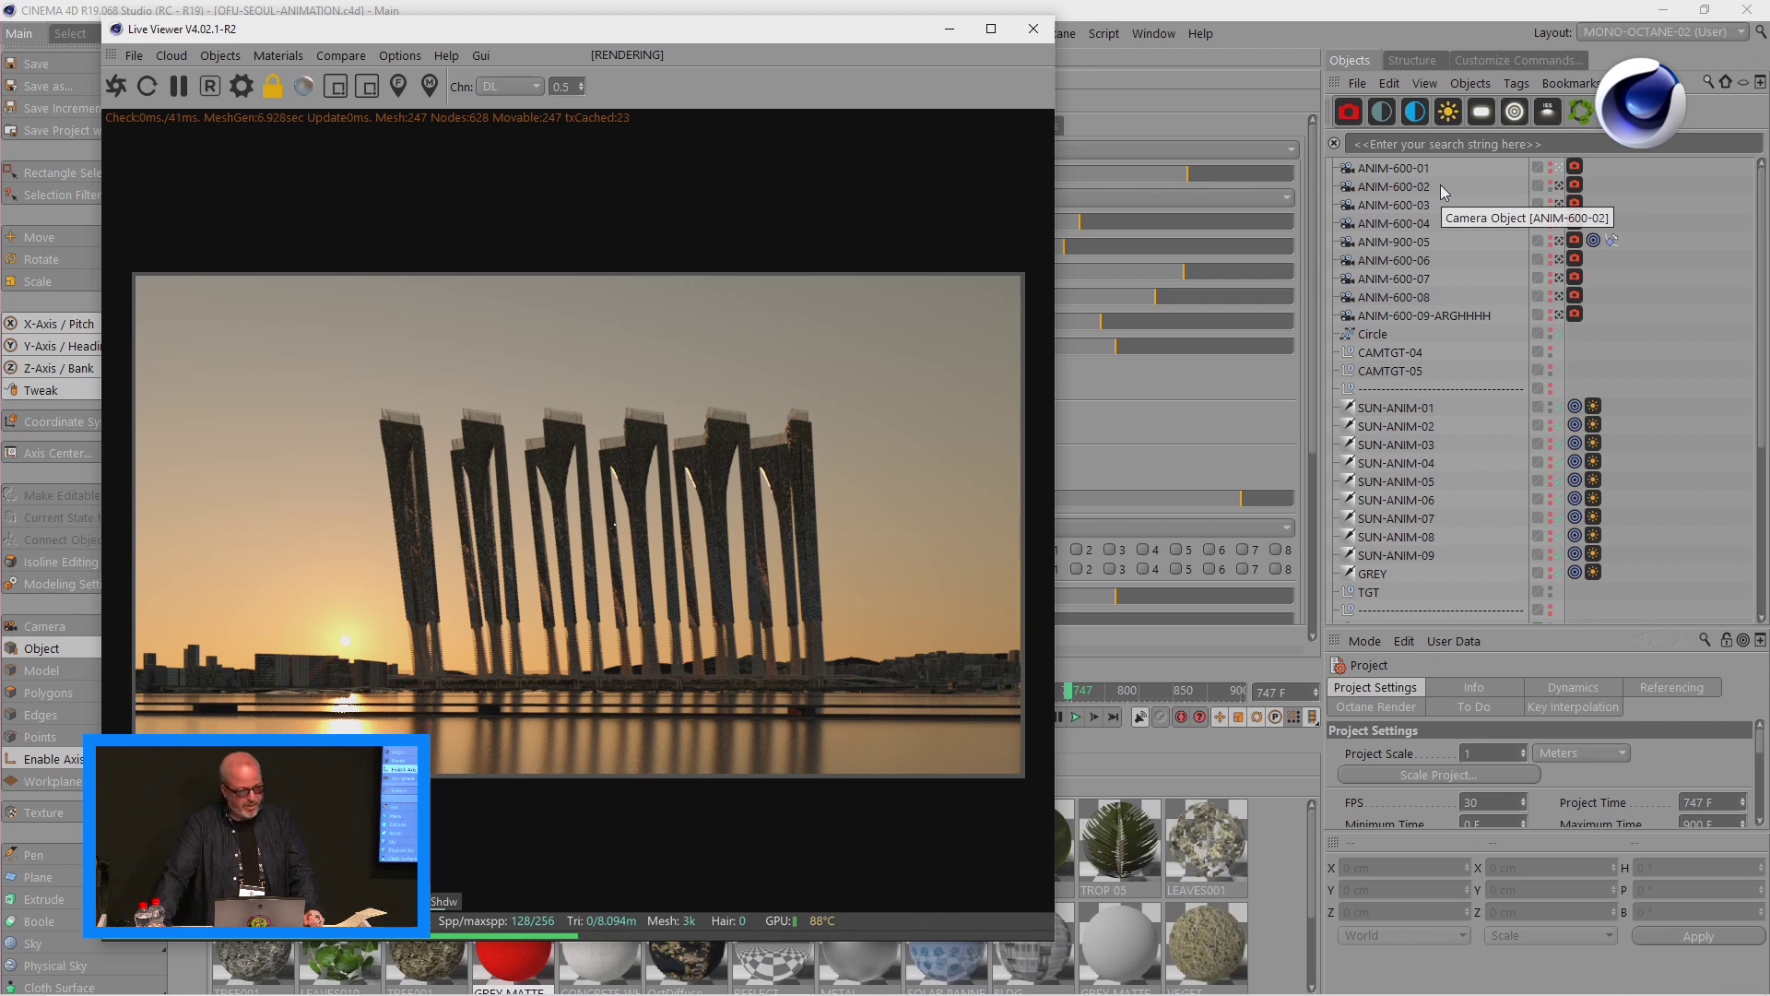
mouse_move(1760, 266)
mouse_down()
mouse_move(1758, 360)
mouse_move(1758, 265)
mouse_up()
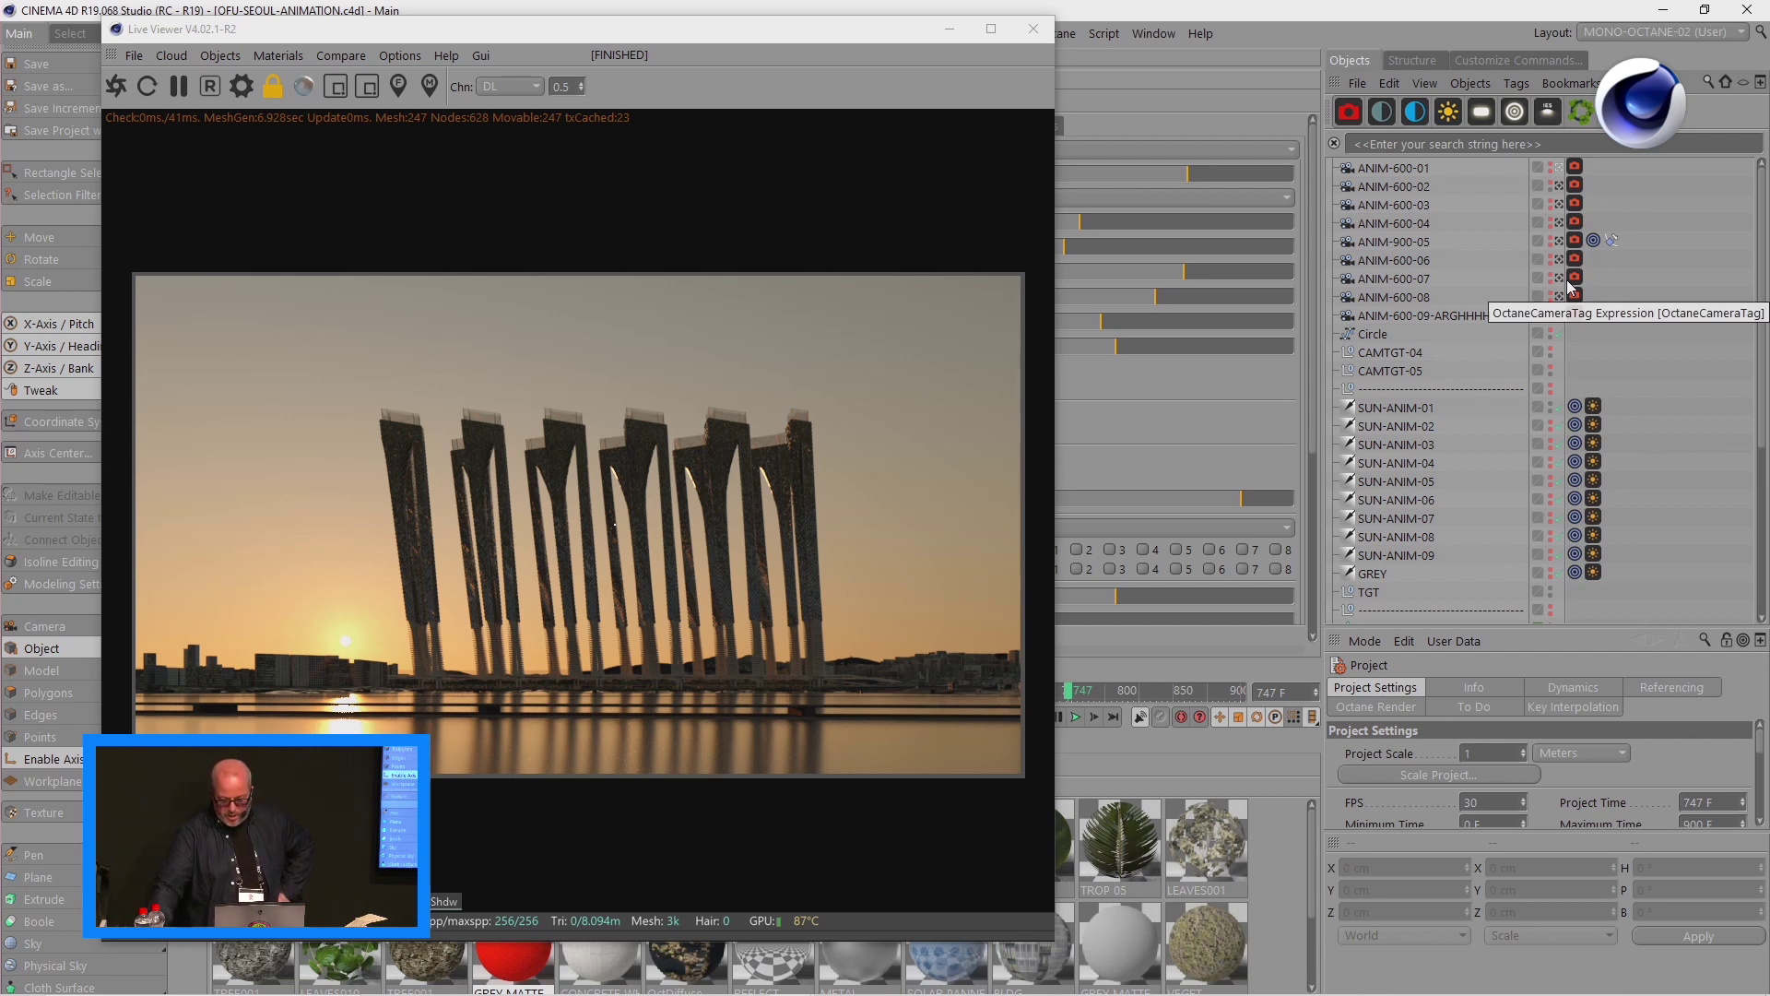
- Expand and collapse the CLNR-TREES BRIDGE, VEGETATION TRIANGLES, EAGLES and TOWERS - ORIGINALS groups
scroll(1733, 327, down, 3)
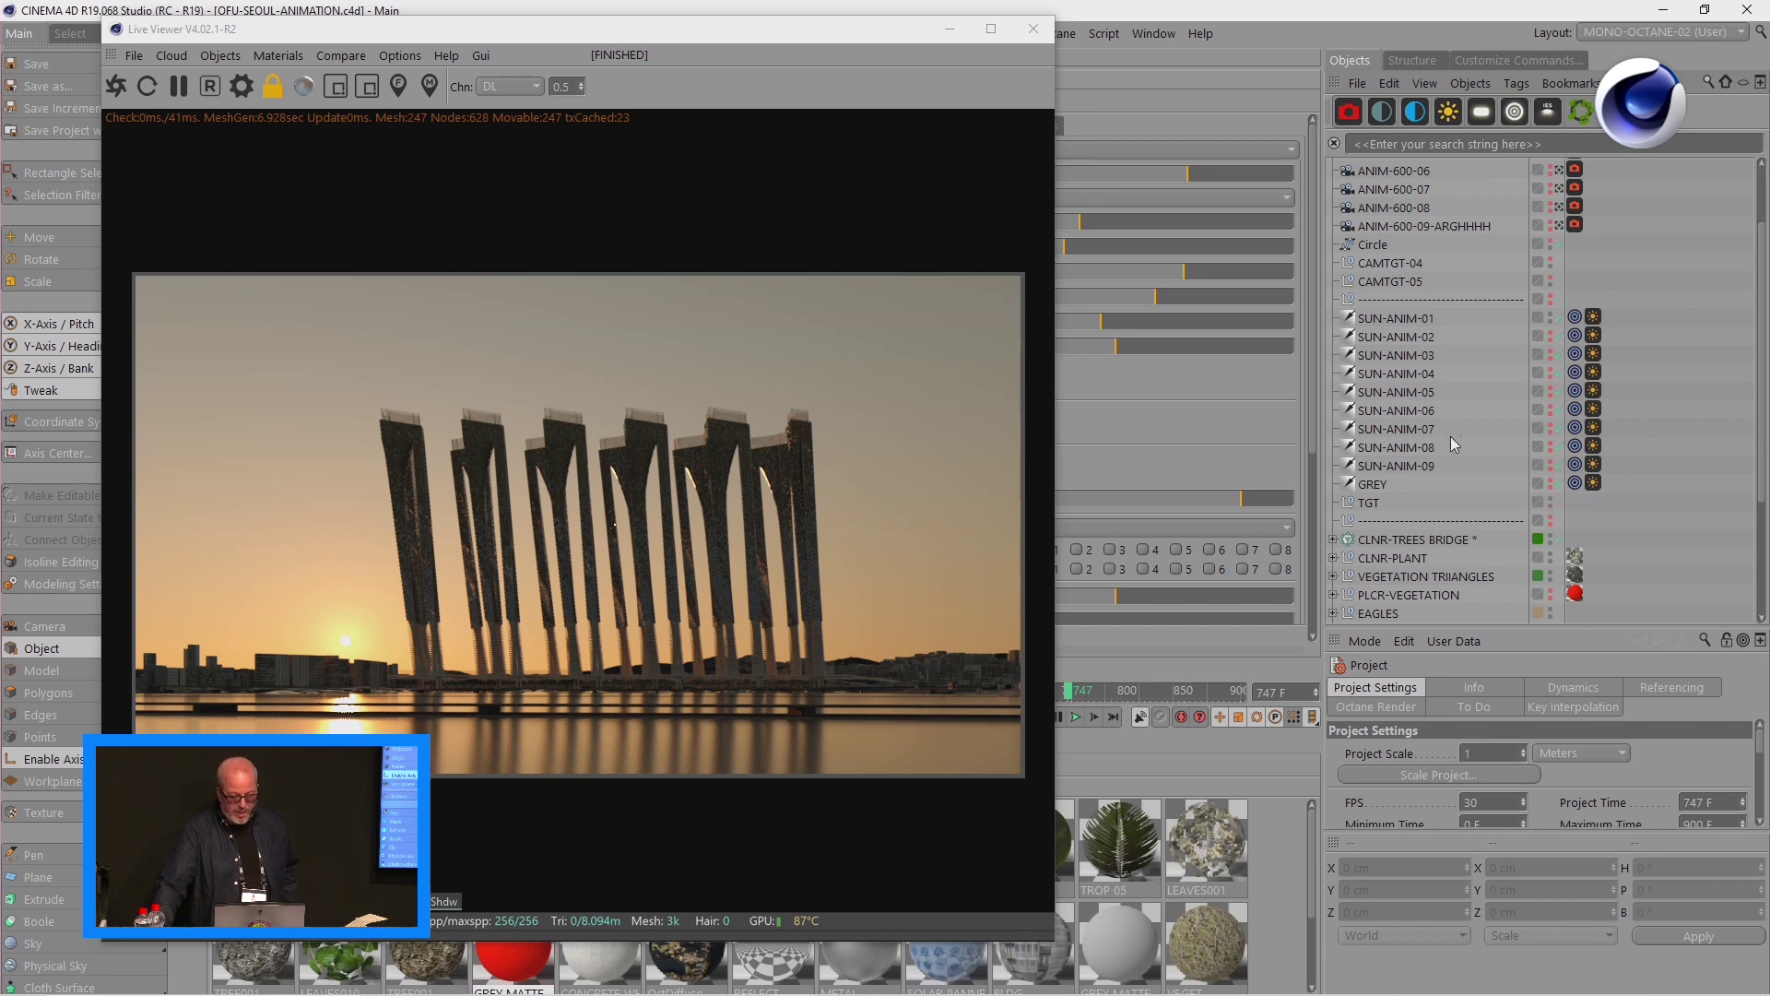
drag(1762, 353, 1767, 415)
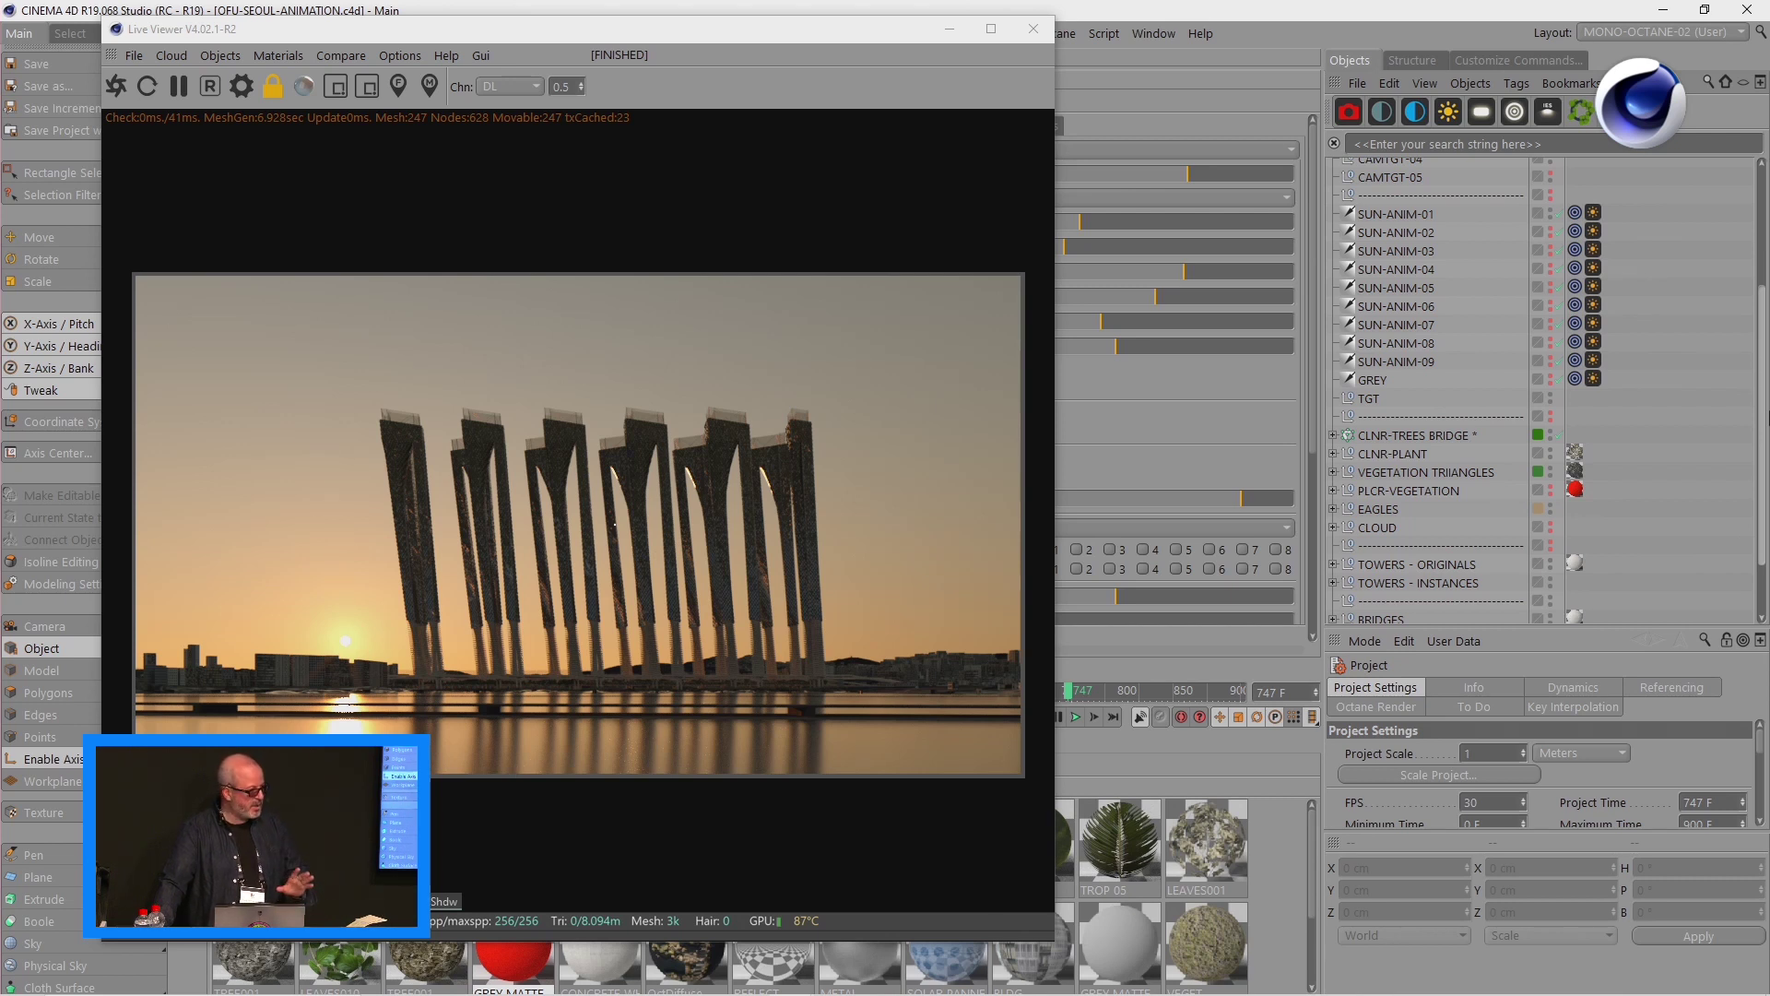
drag(1767, 415, 1767, 422)
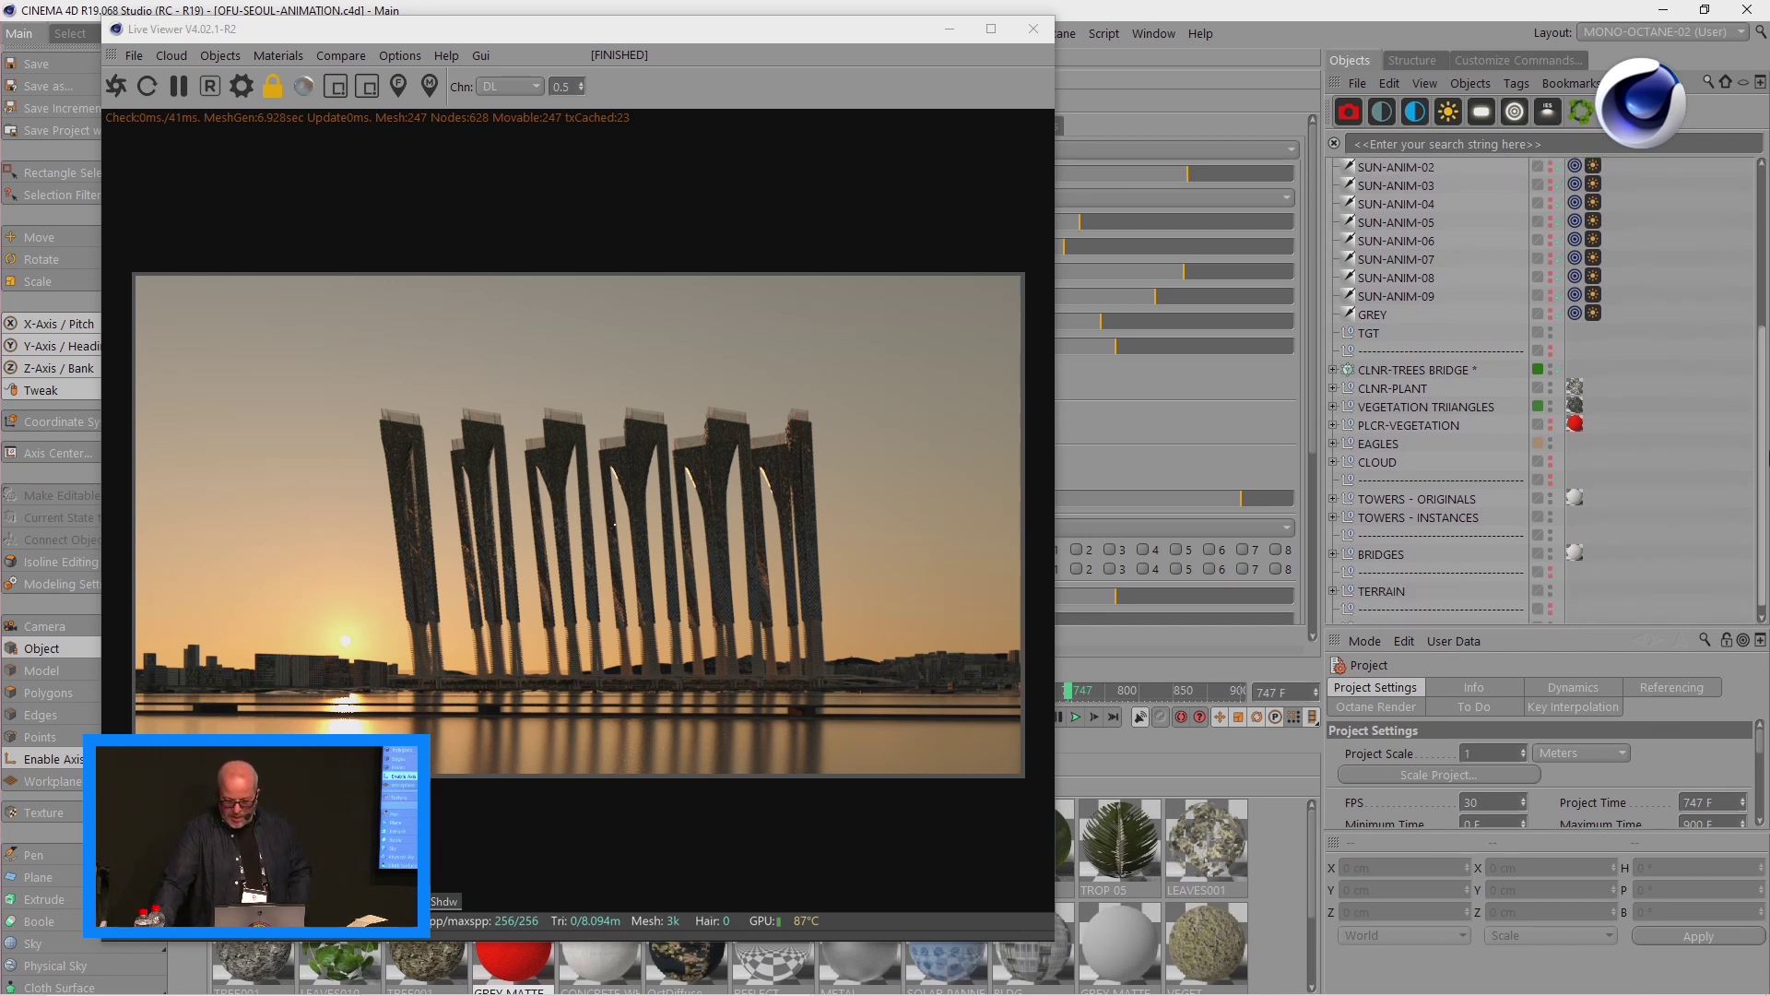
click(1333, 367)
click(1333, 367)
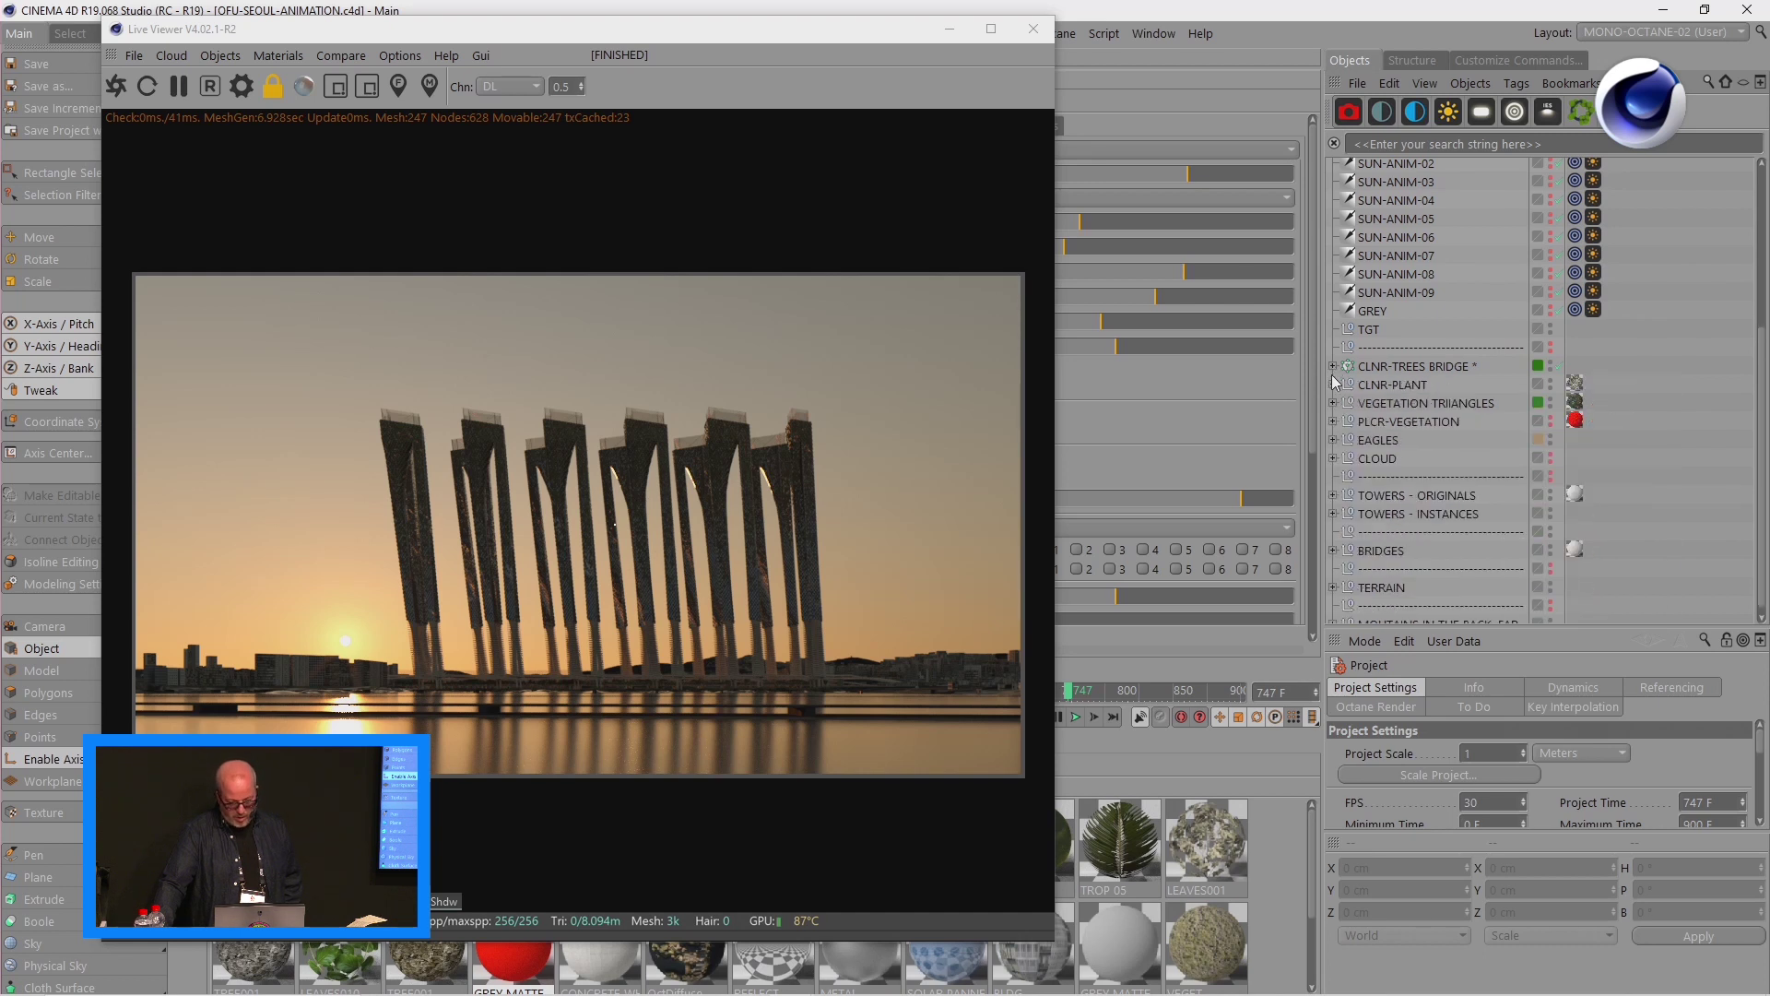
click(1333, 403)
click(1333, 403)
click(1333, 440)
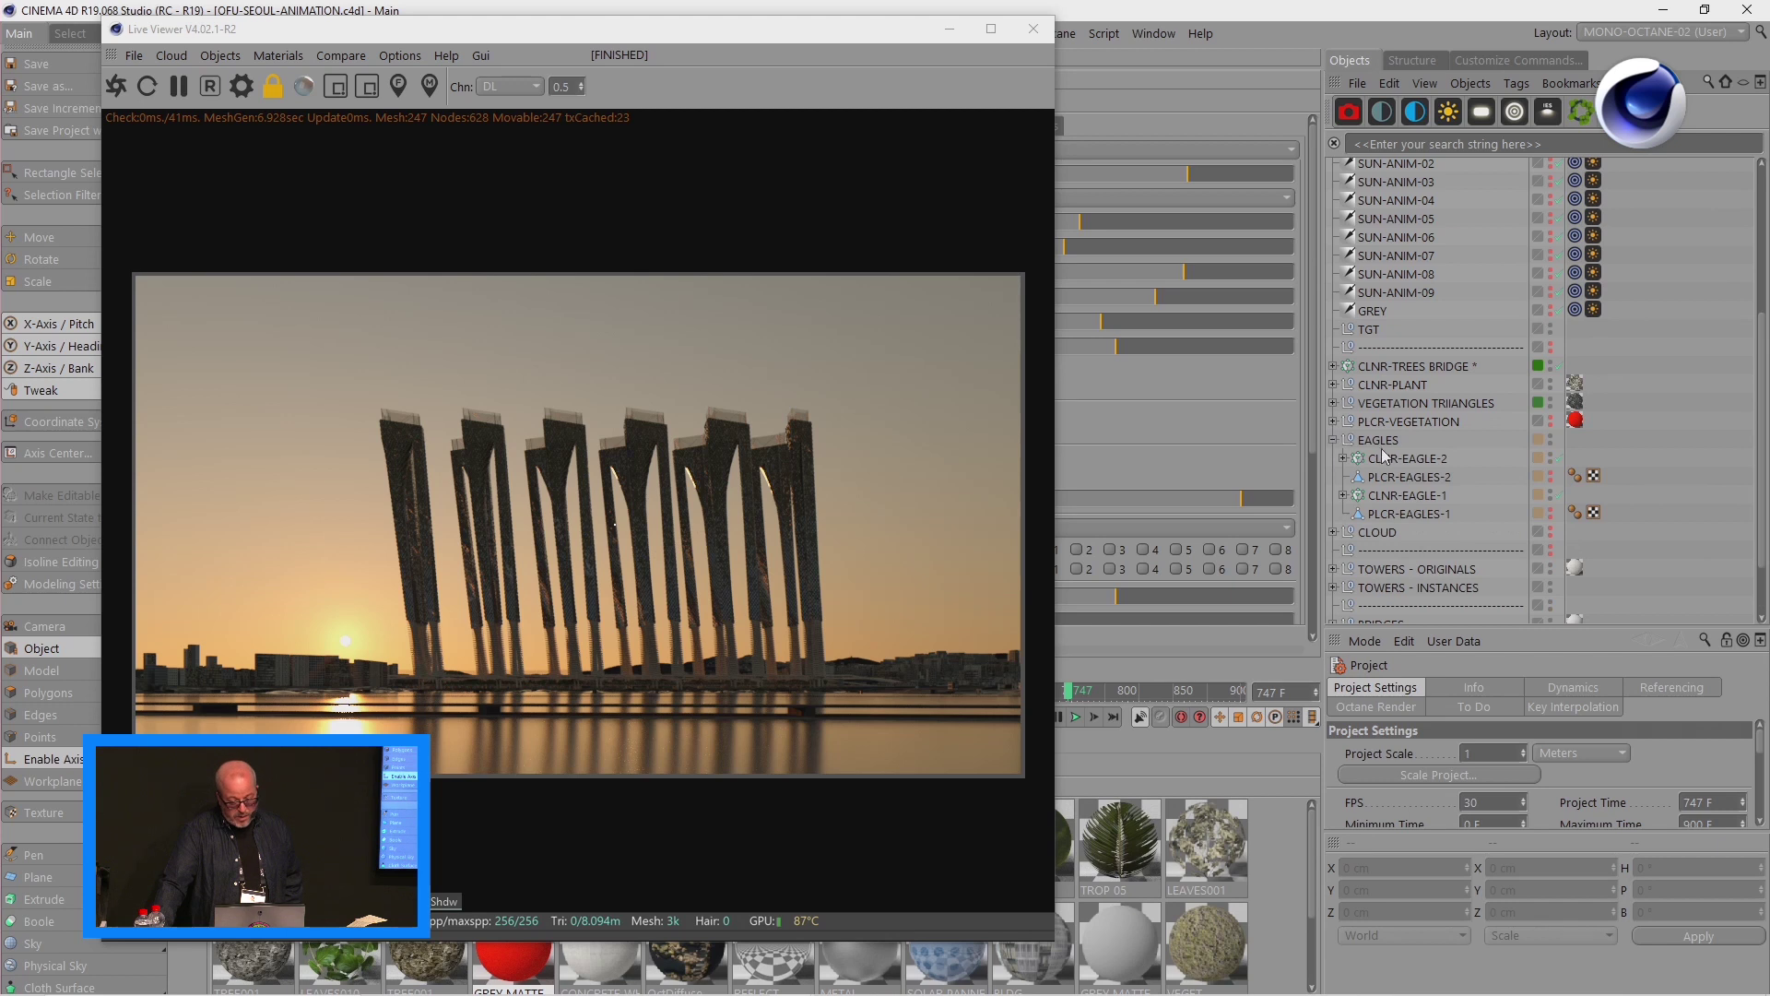
click(1333, 440)
click(1334, 496)
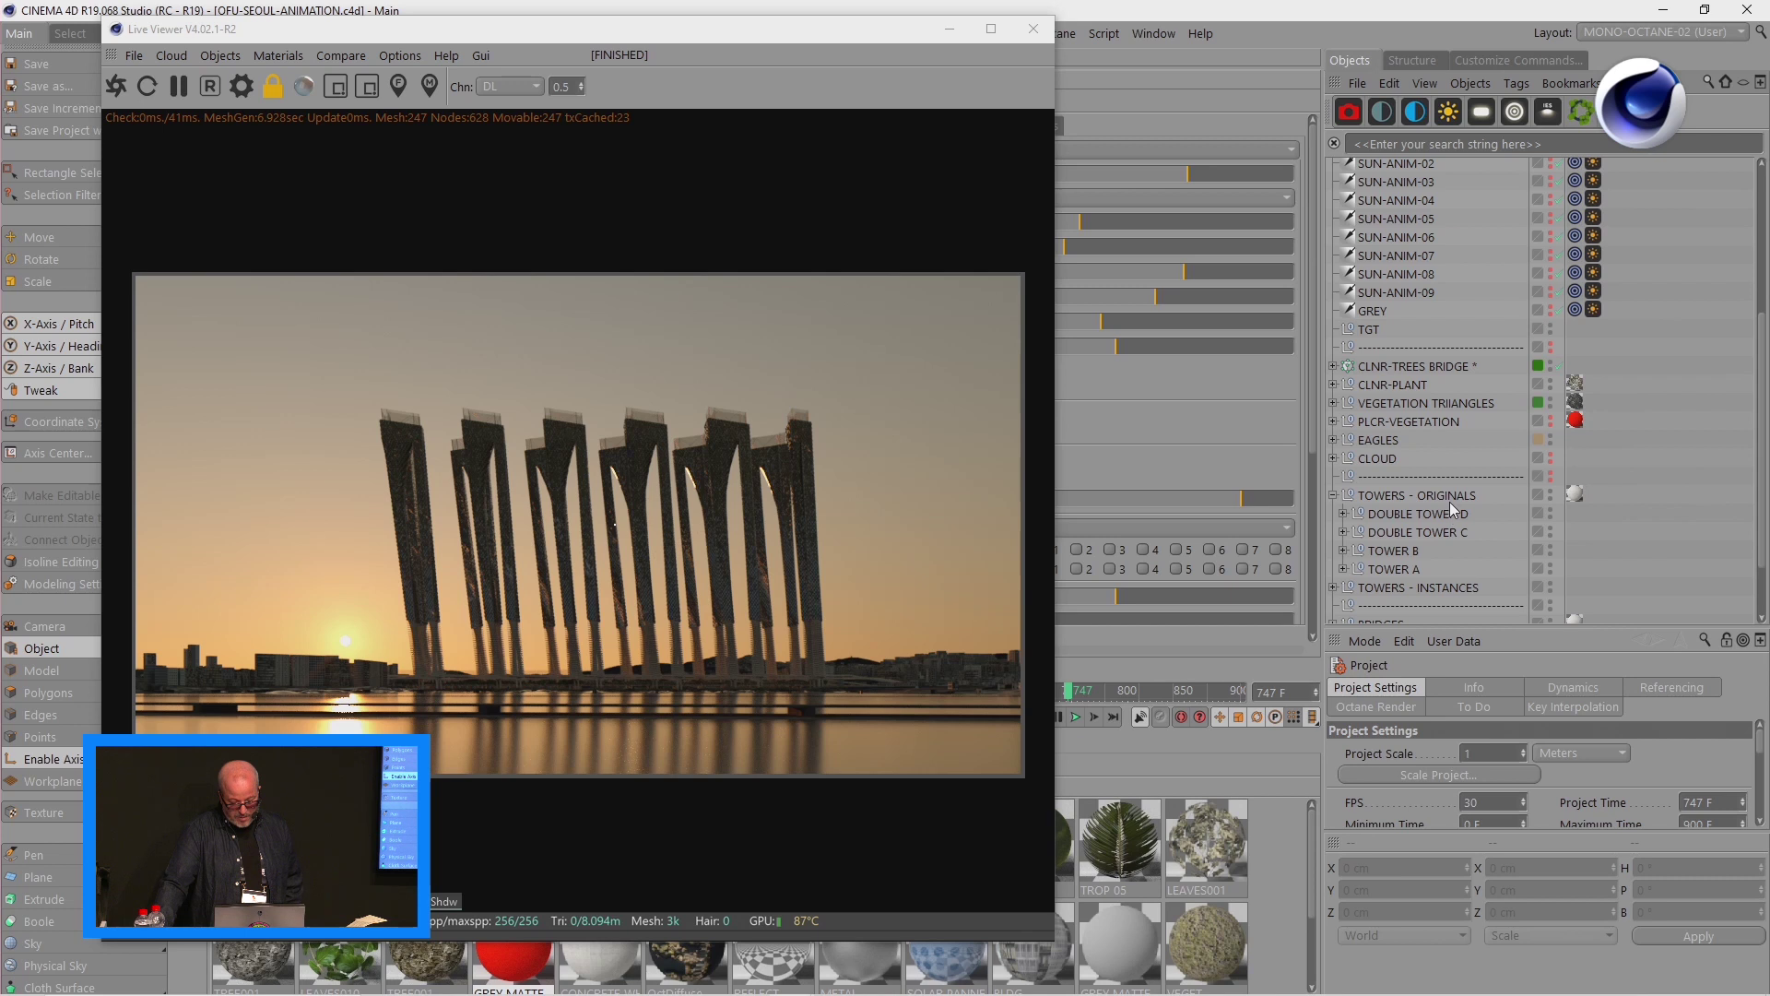
click(1333, 495)
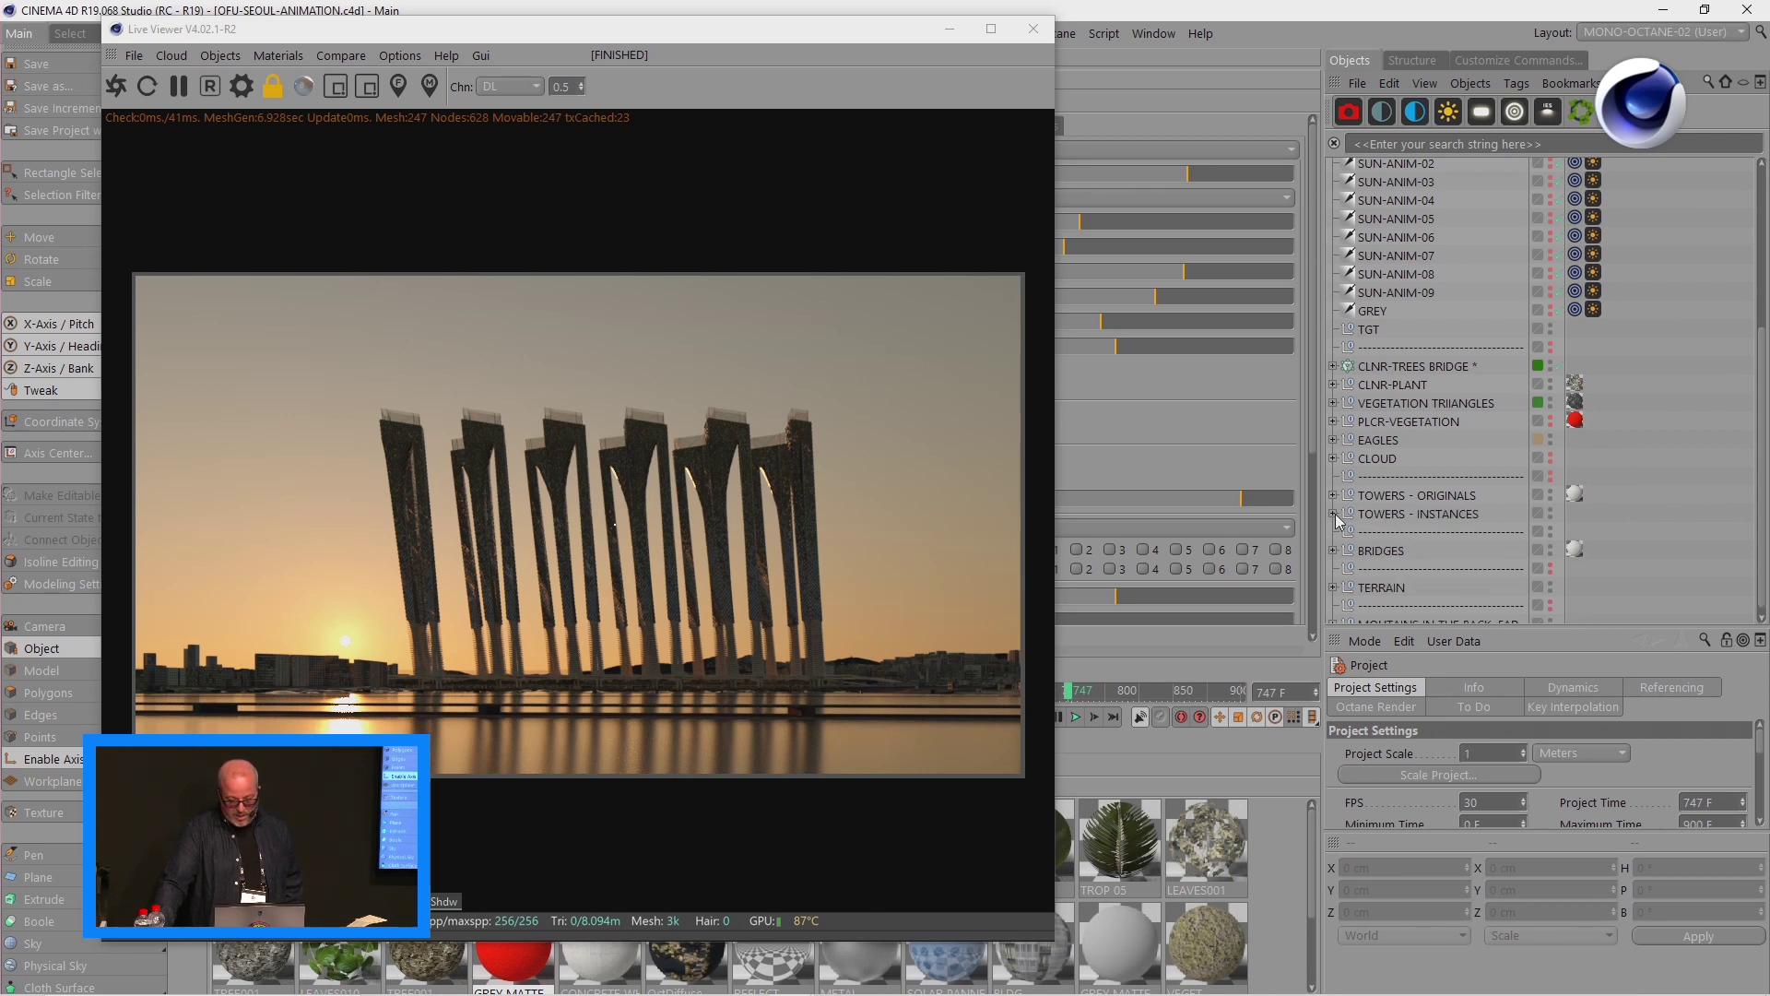
- Expand TOWERS - INSTANCES and TERRAIN, then move the render window off the perspective viewport
click(1334, 513)
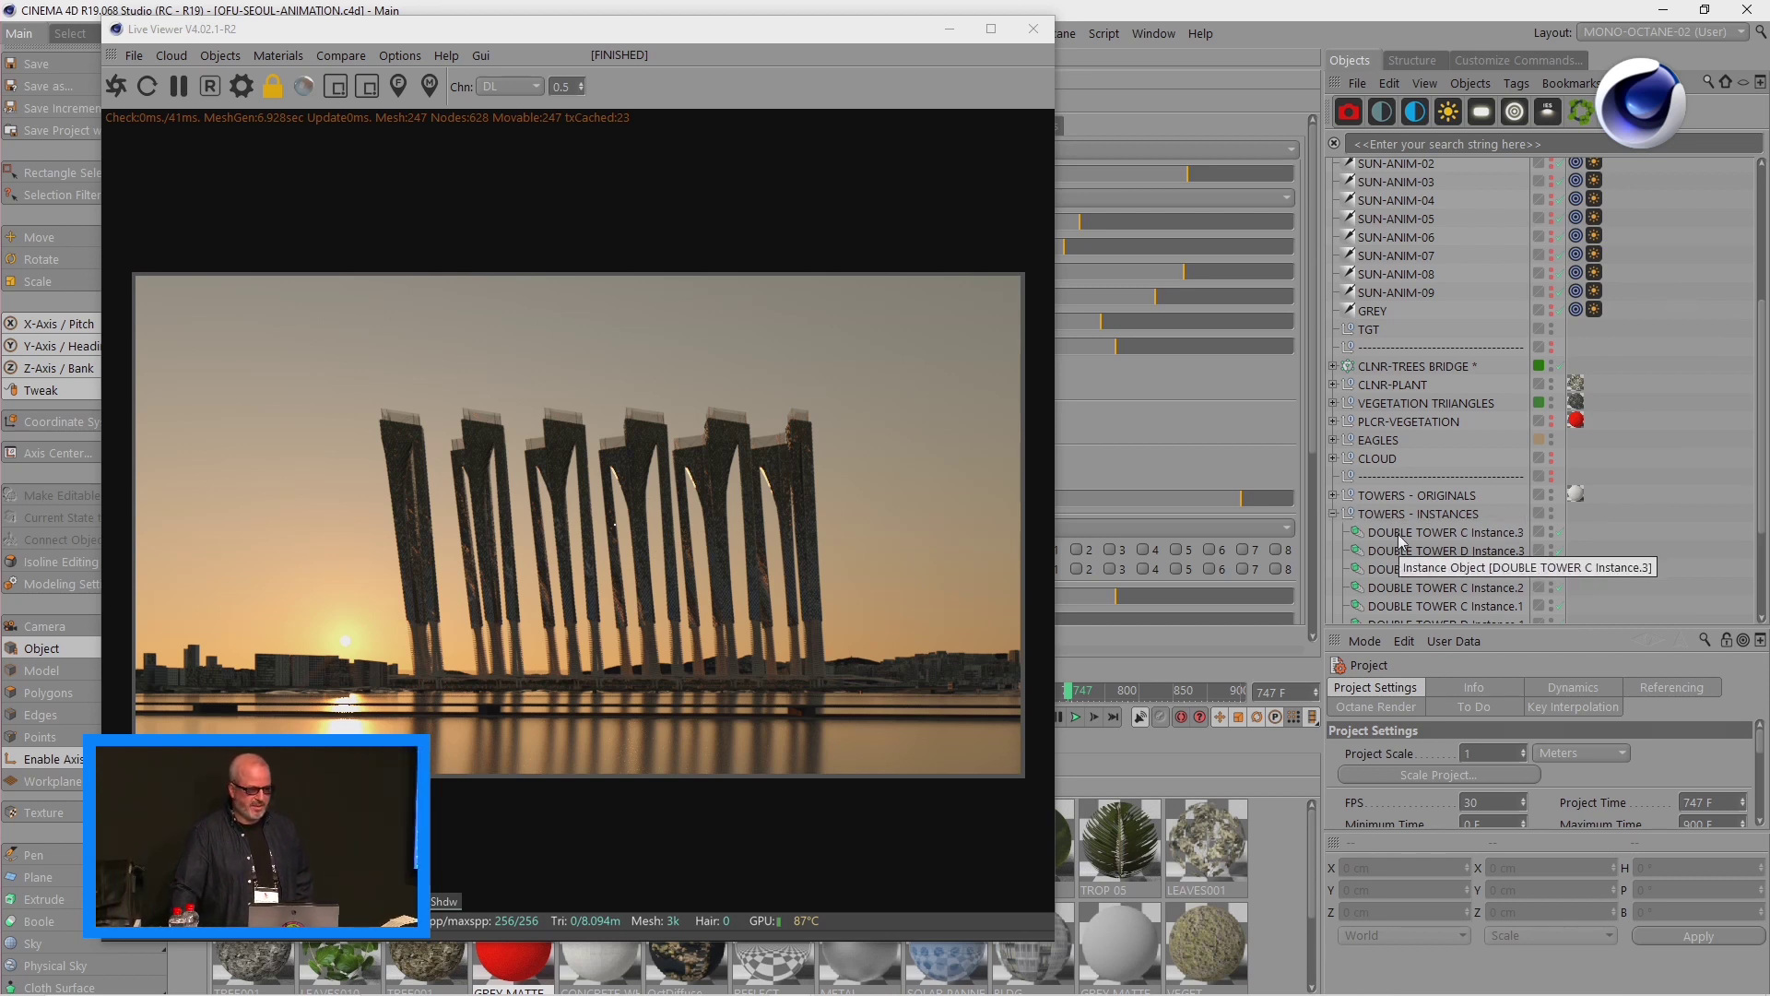
scroll(1420, 479, down, 2)
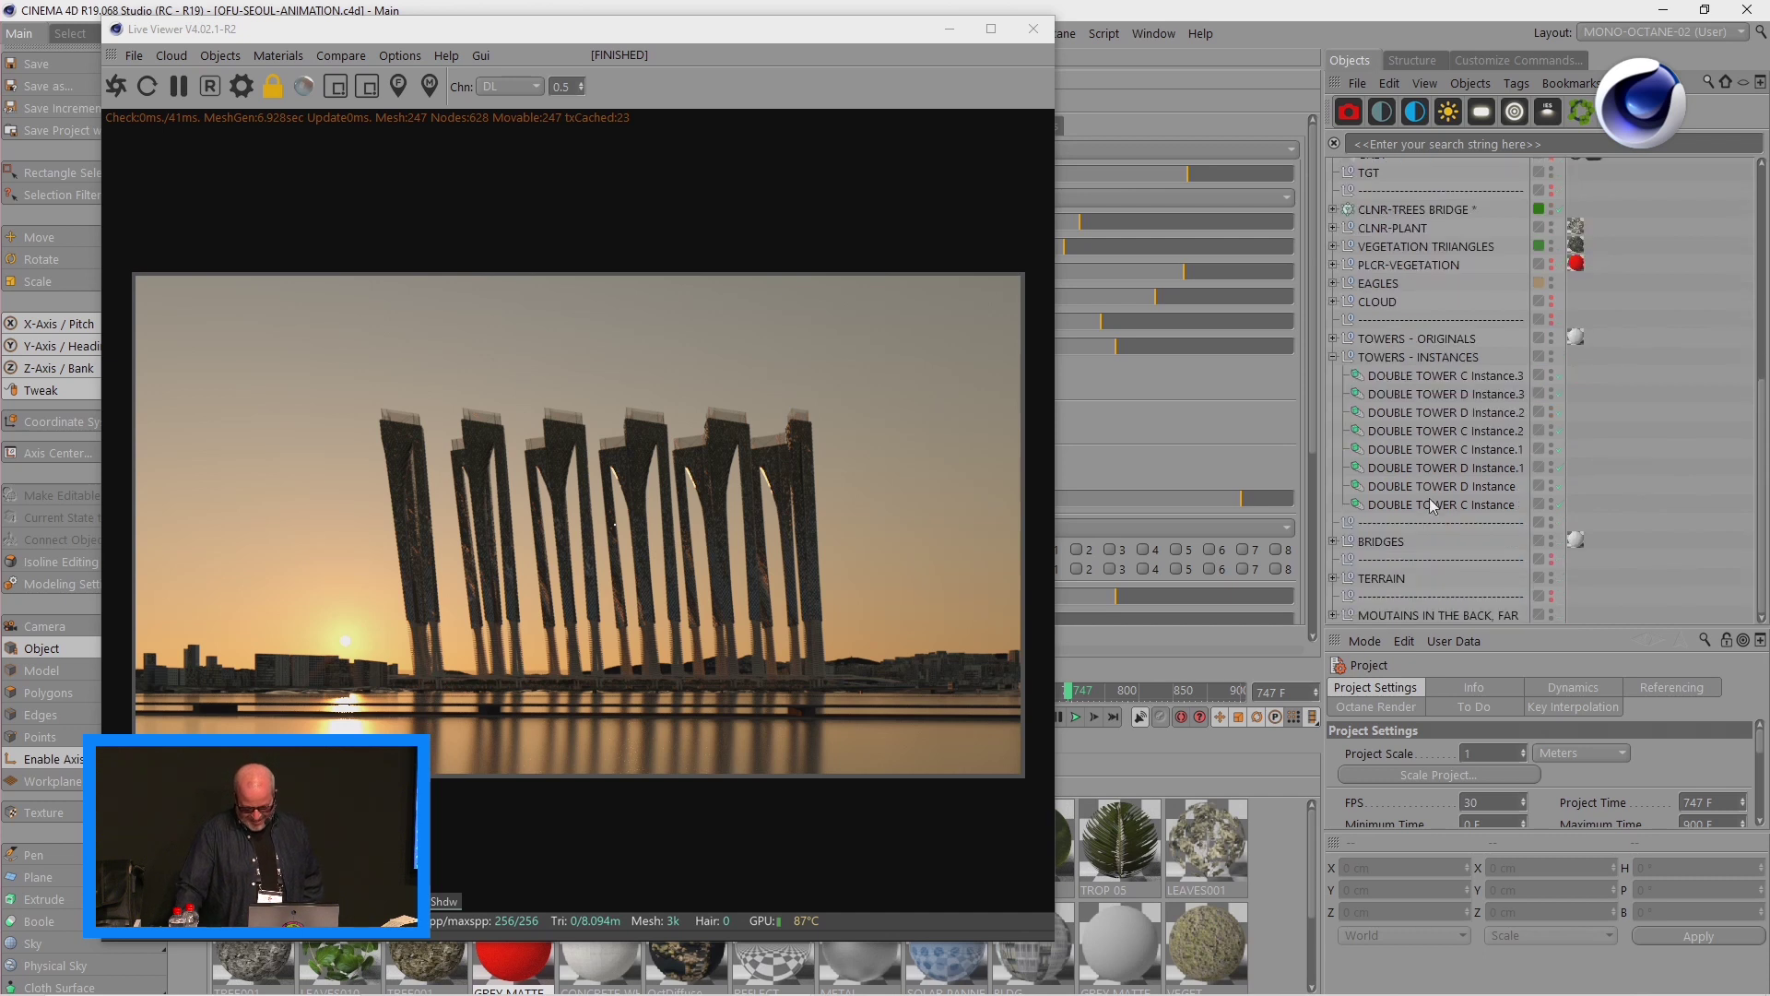
scroll(1429, 498, up, 5)
scroll(1392, 542, down, 5)
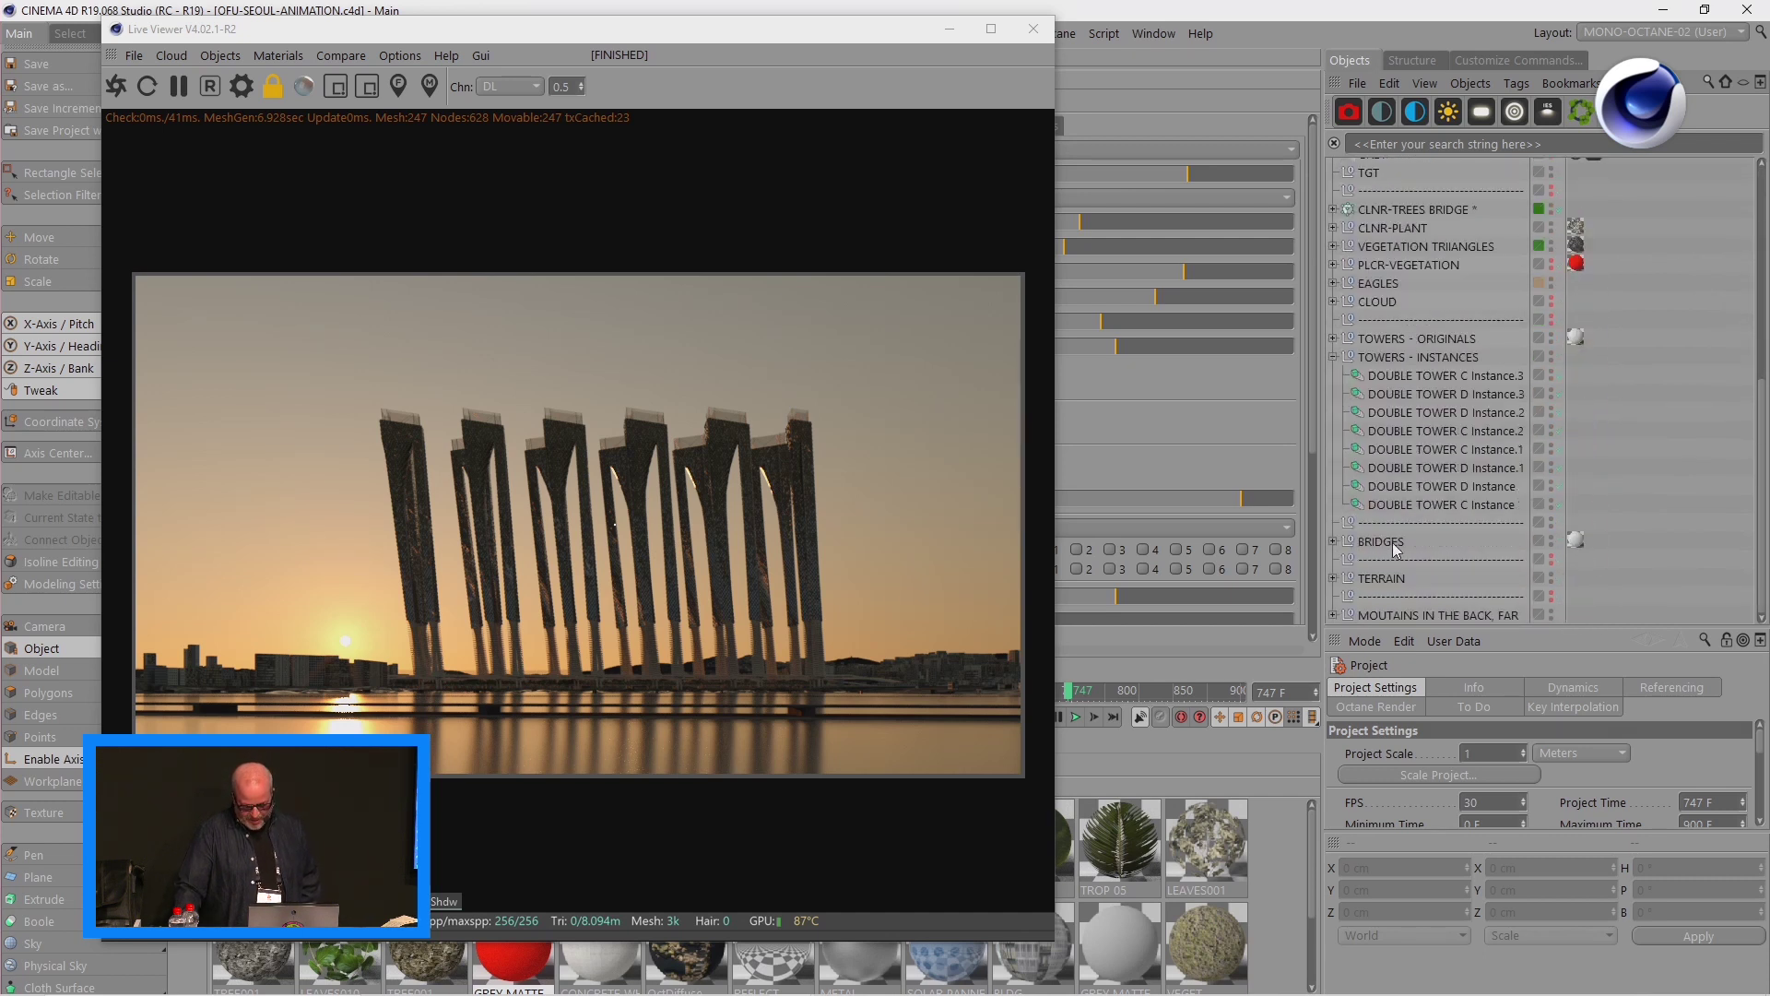
click(1333, 579)
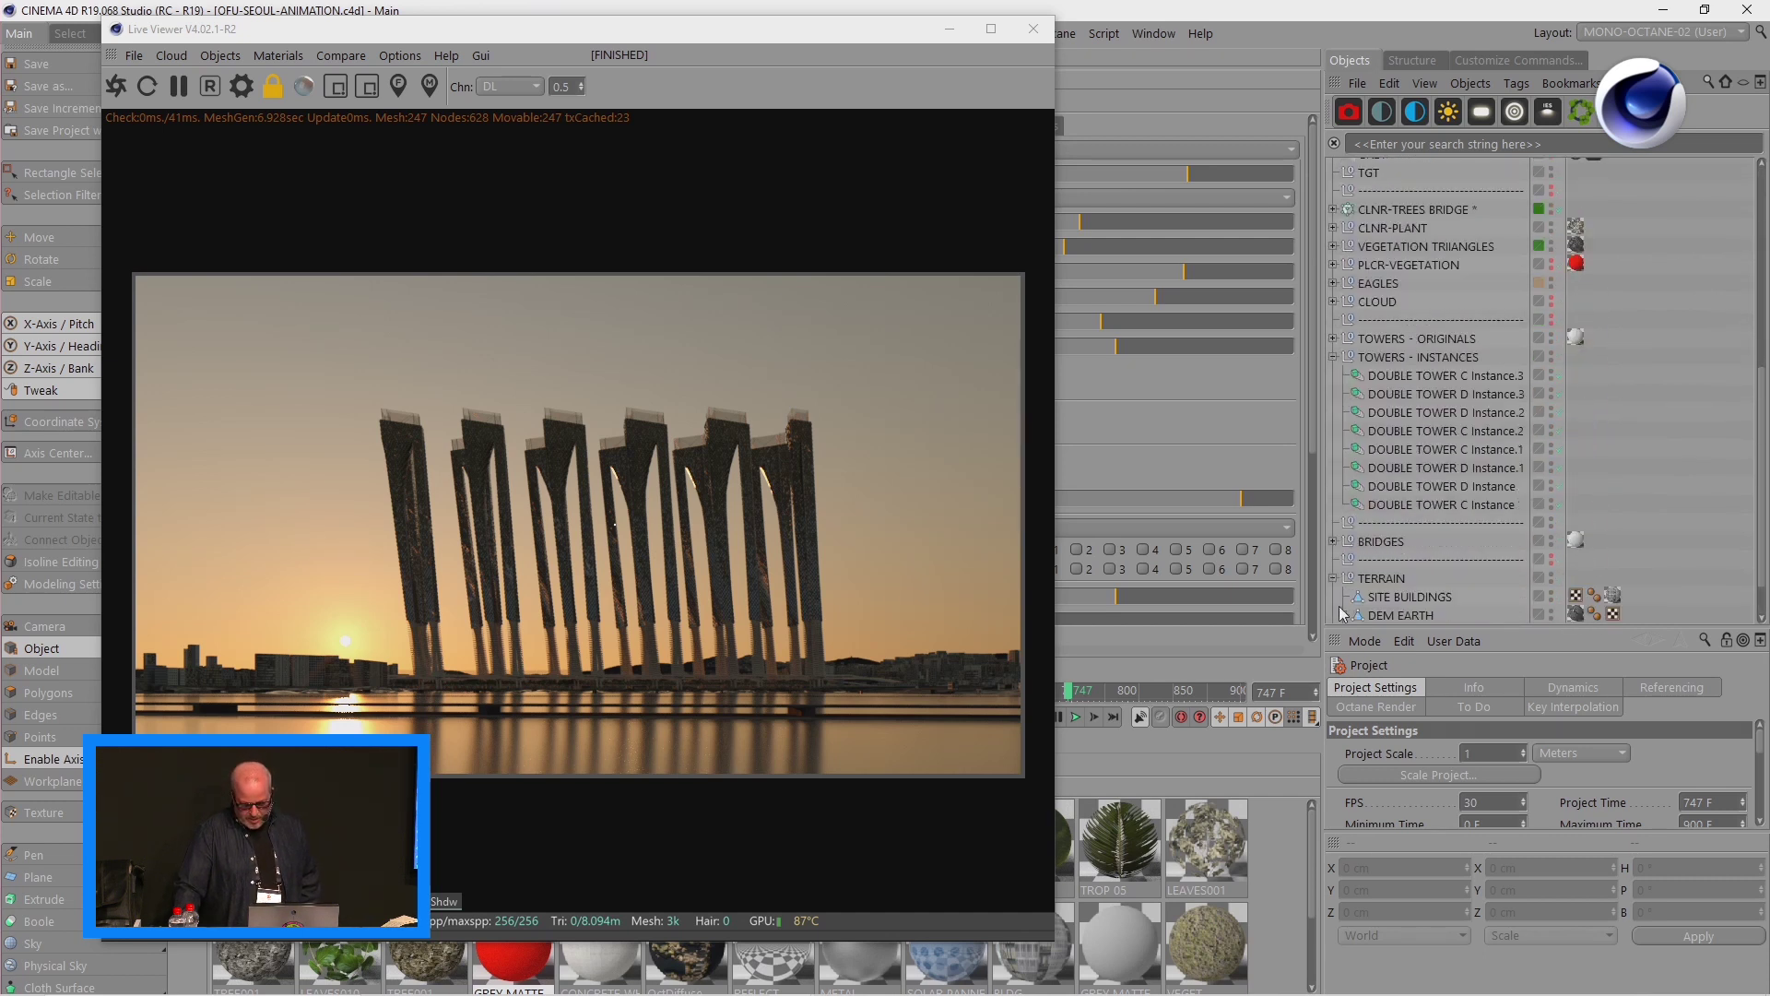
scroll(1466, 549, down, 1)
scroll(1466, 549, up, 6)
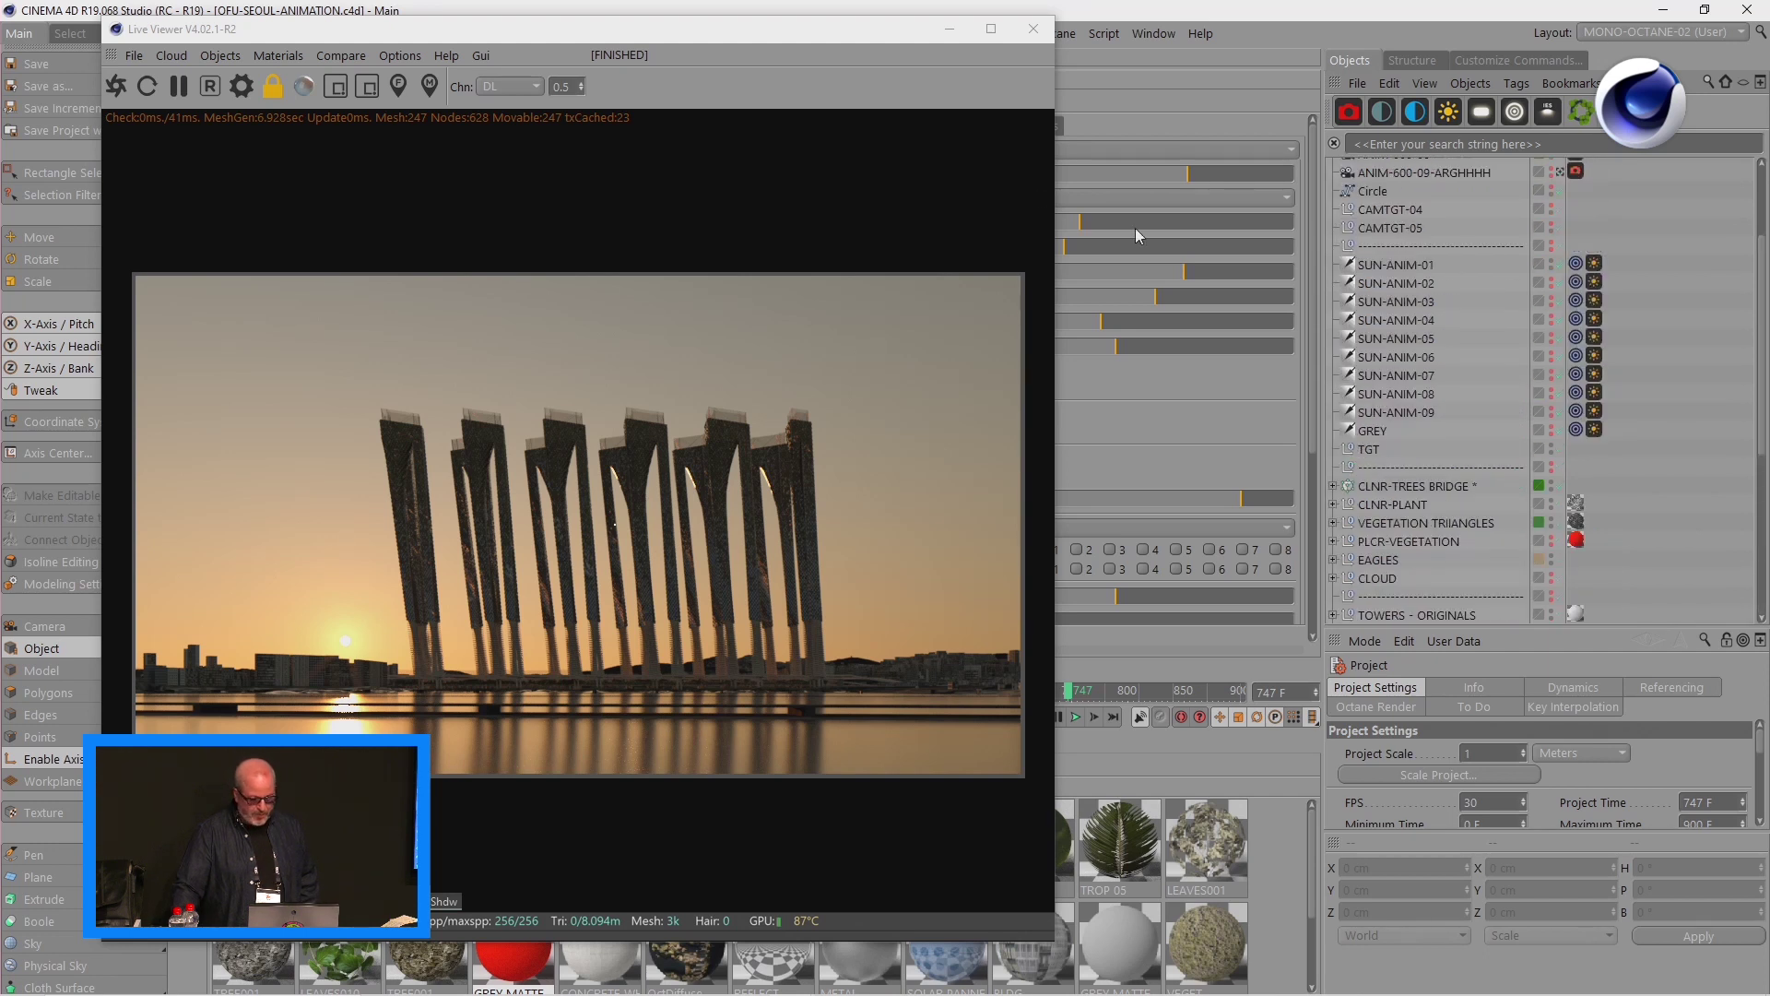
drag(826, 31, 1560, 205)
click(749, 79)
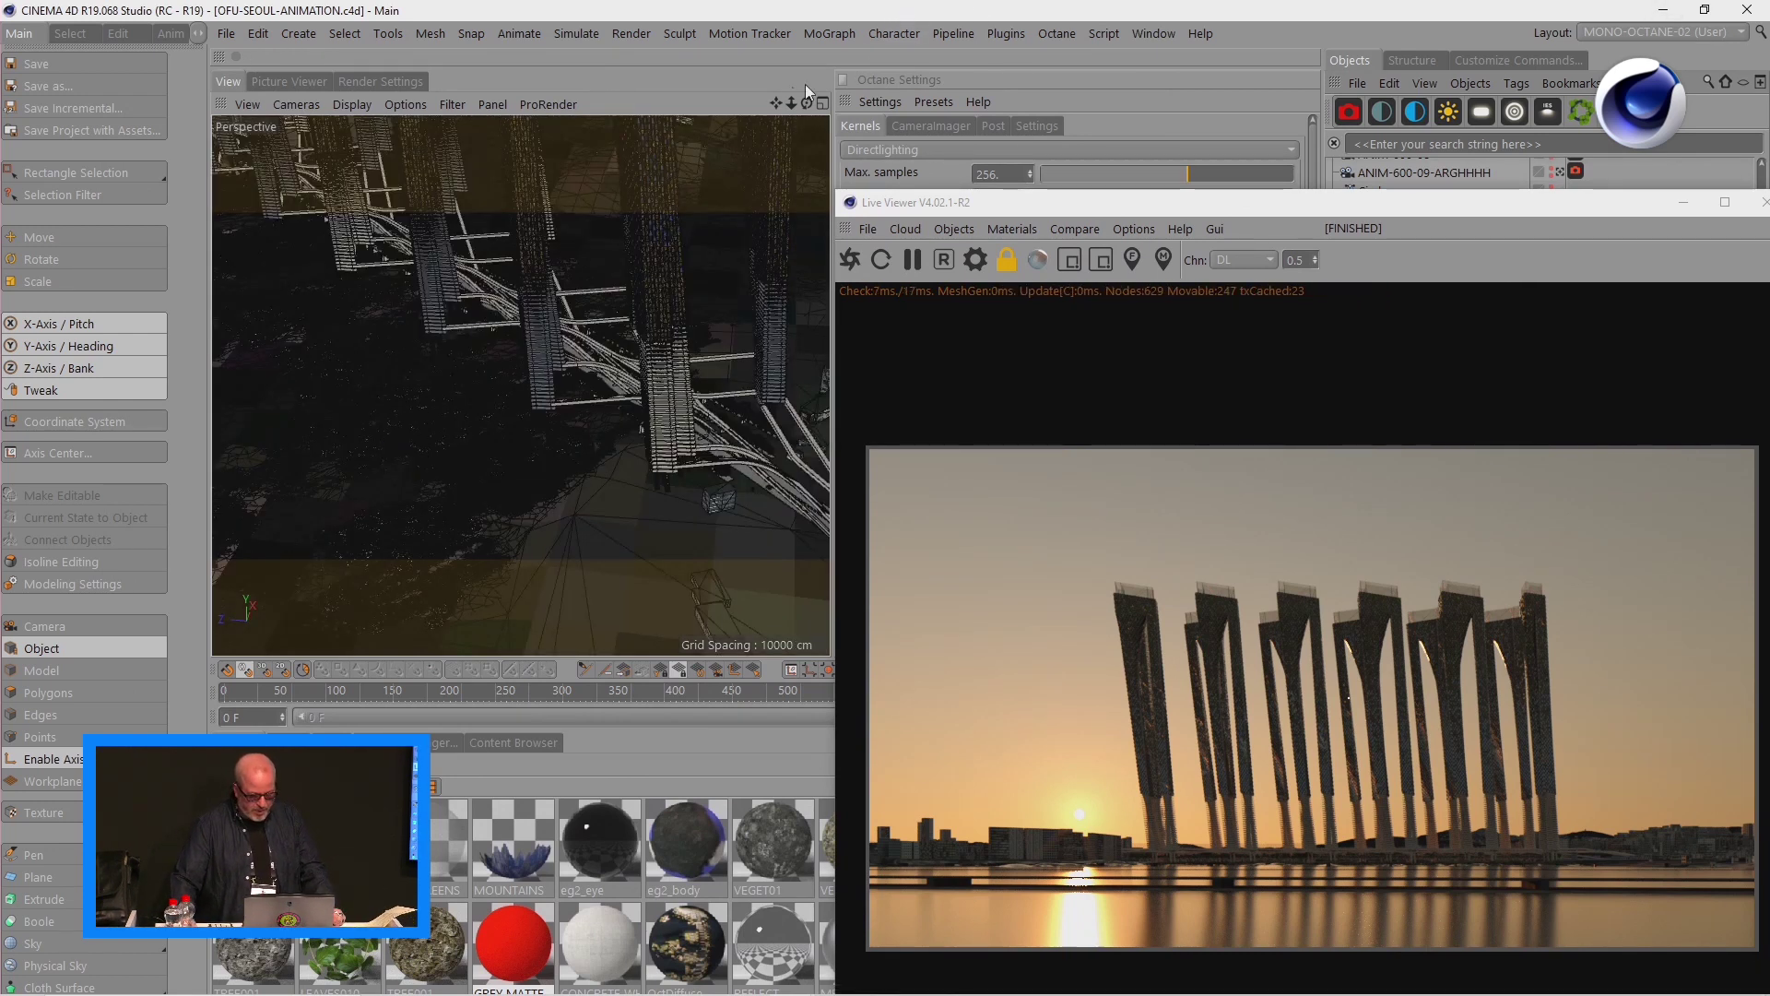
- Pull the viewport camera back to an aerial overview of the whole city and river bend
mouse_move(790, 103)
mouse_down()
mouse_move(763, 107)
mouse_move(776, 153)
mouse_move(772, 100)
mouse_move(791, 138)
mouse_up()
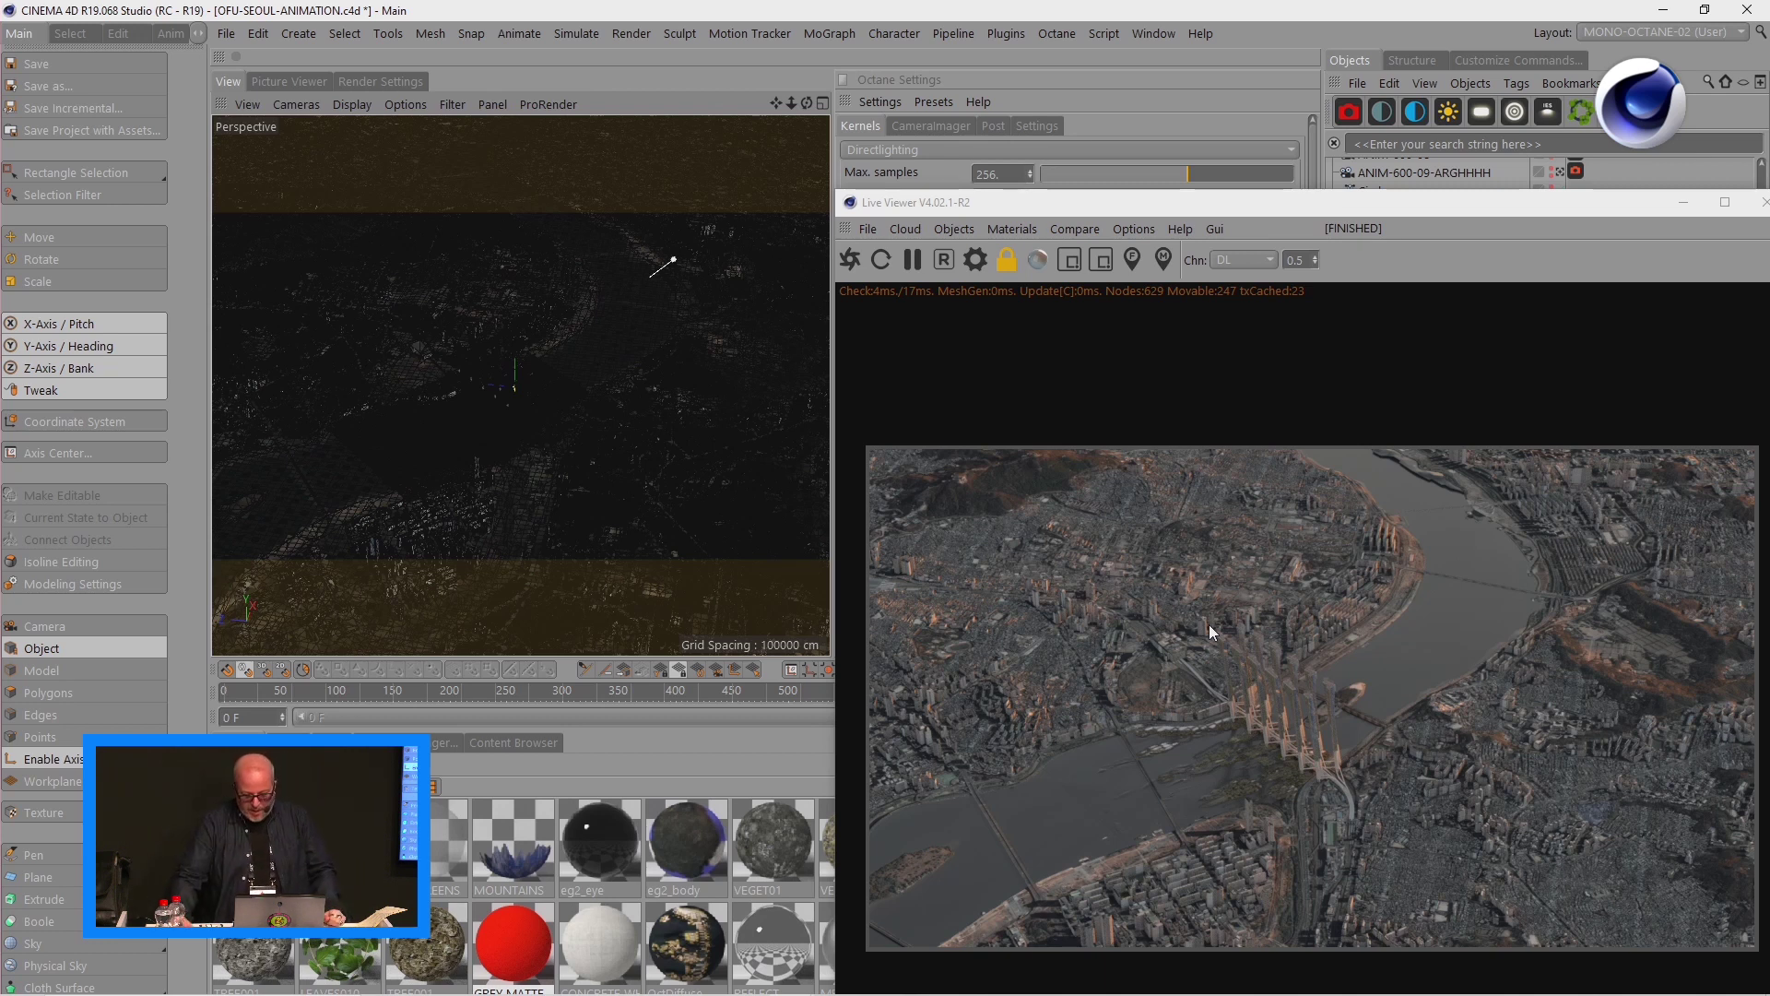
- View the landform and level 14 Bing satellite images from the 01-CITY and RIVER folder
double_click(1564, 11)
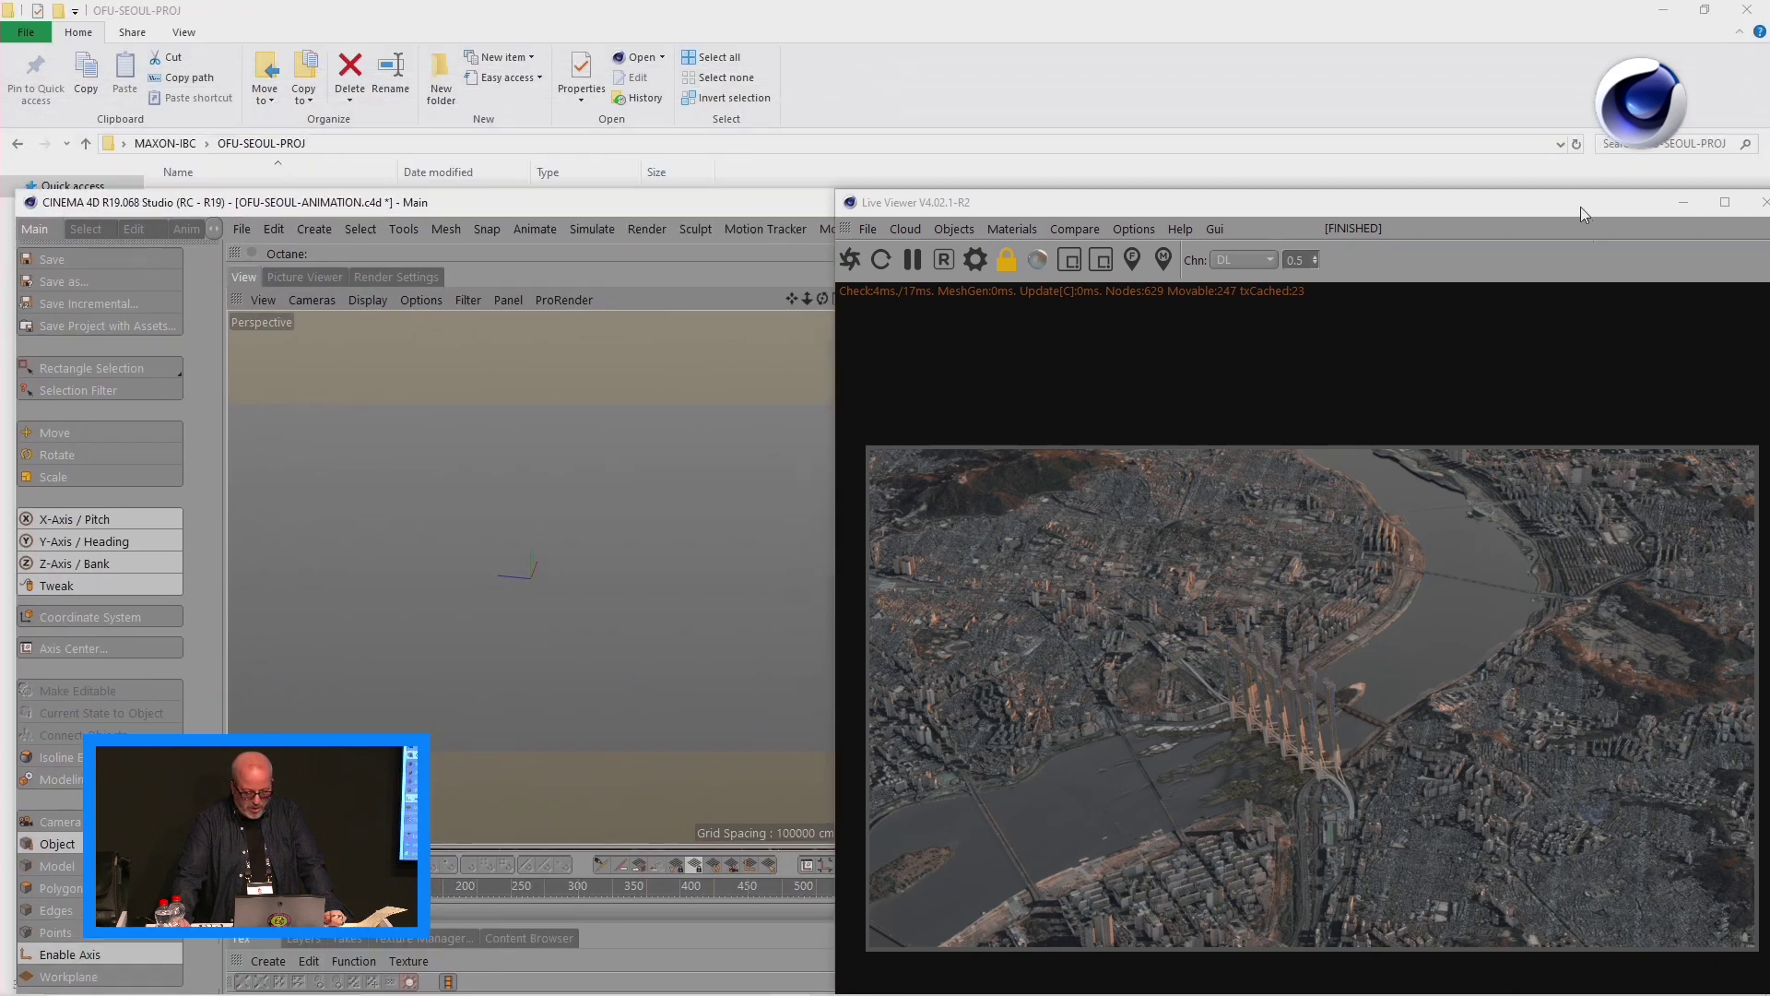
click(535, 269)
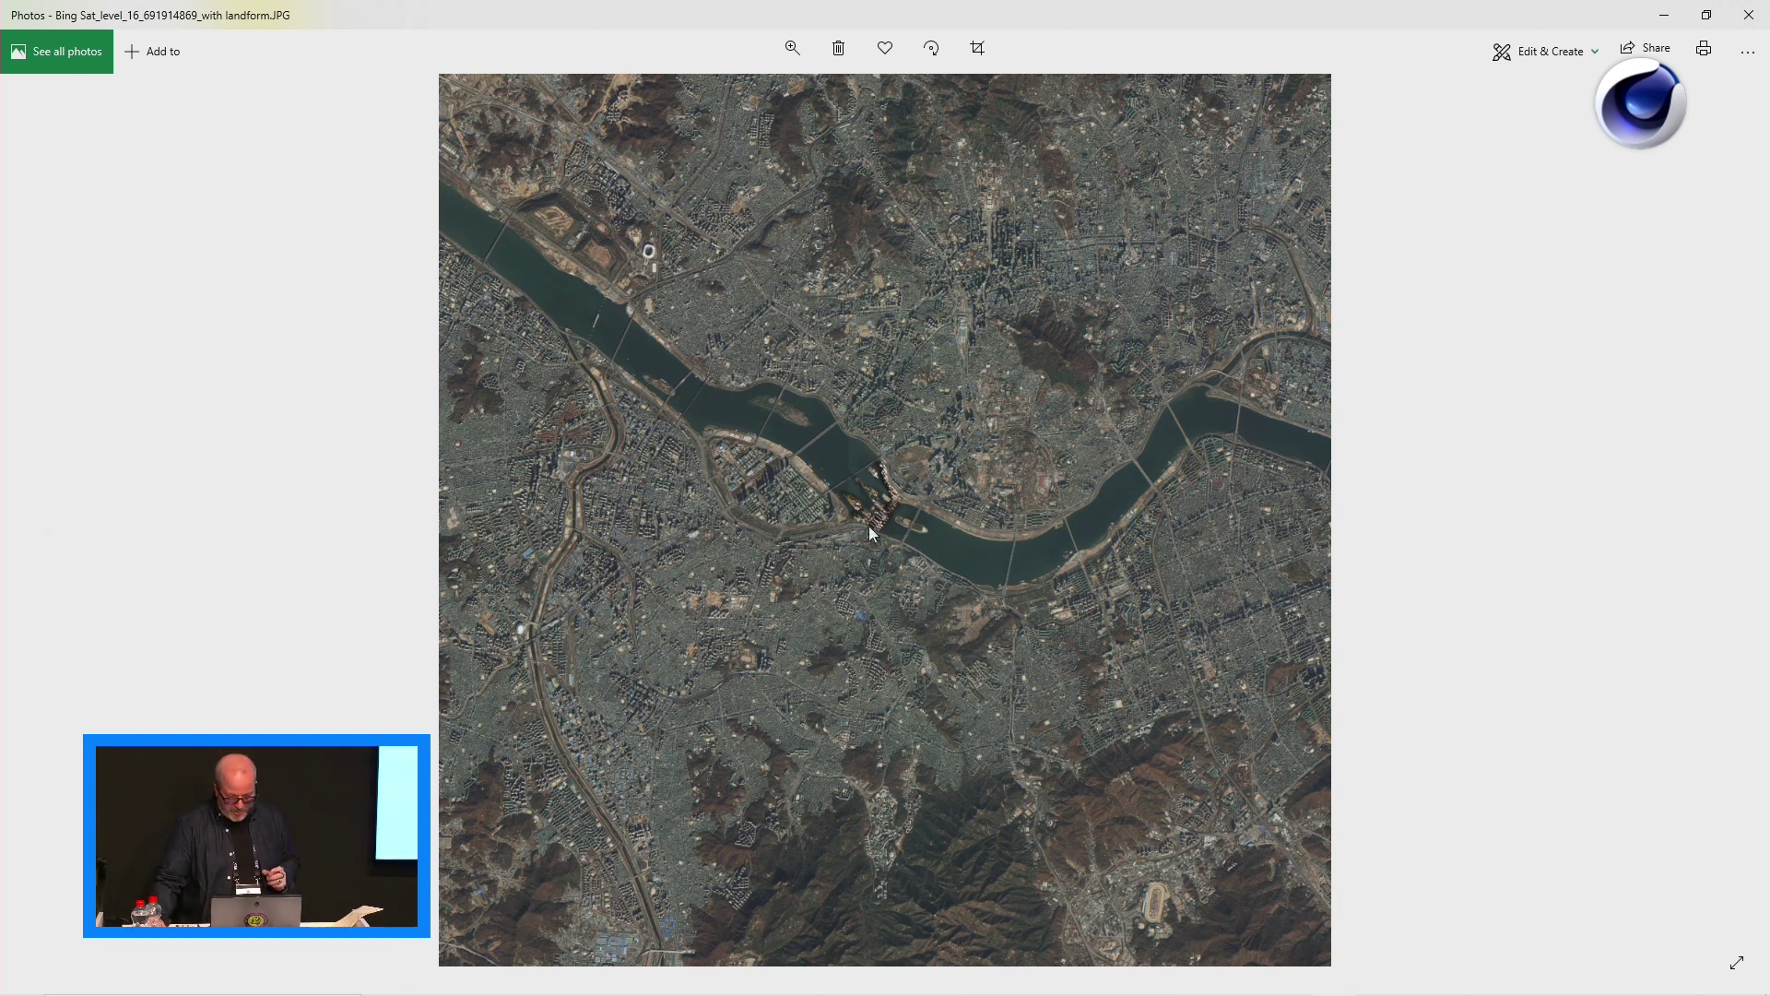
click(1749, 15)
double_click(205, 203)
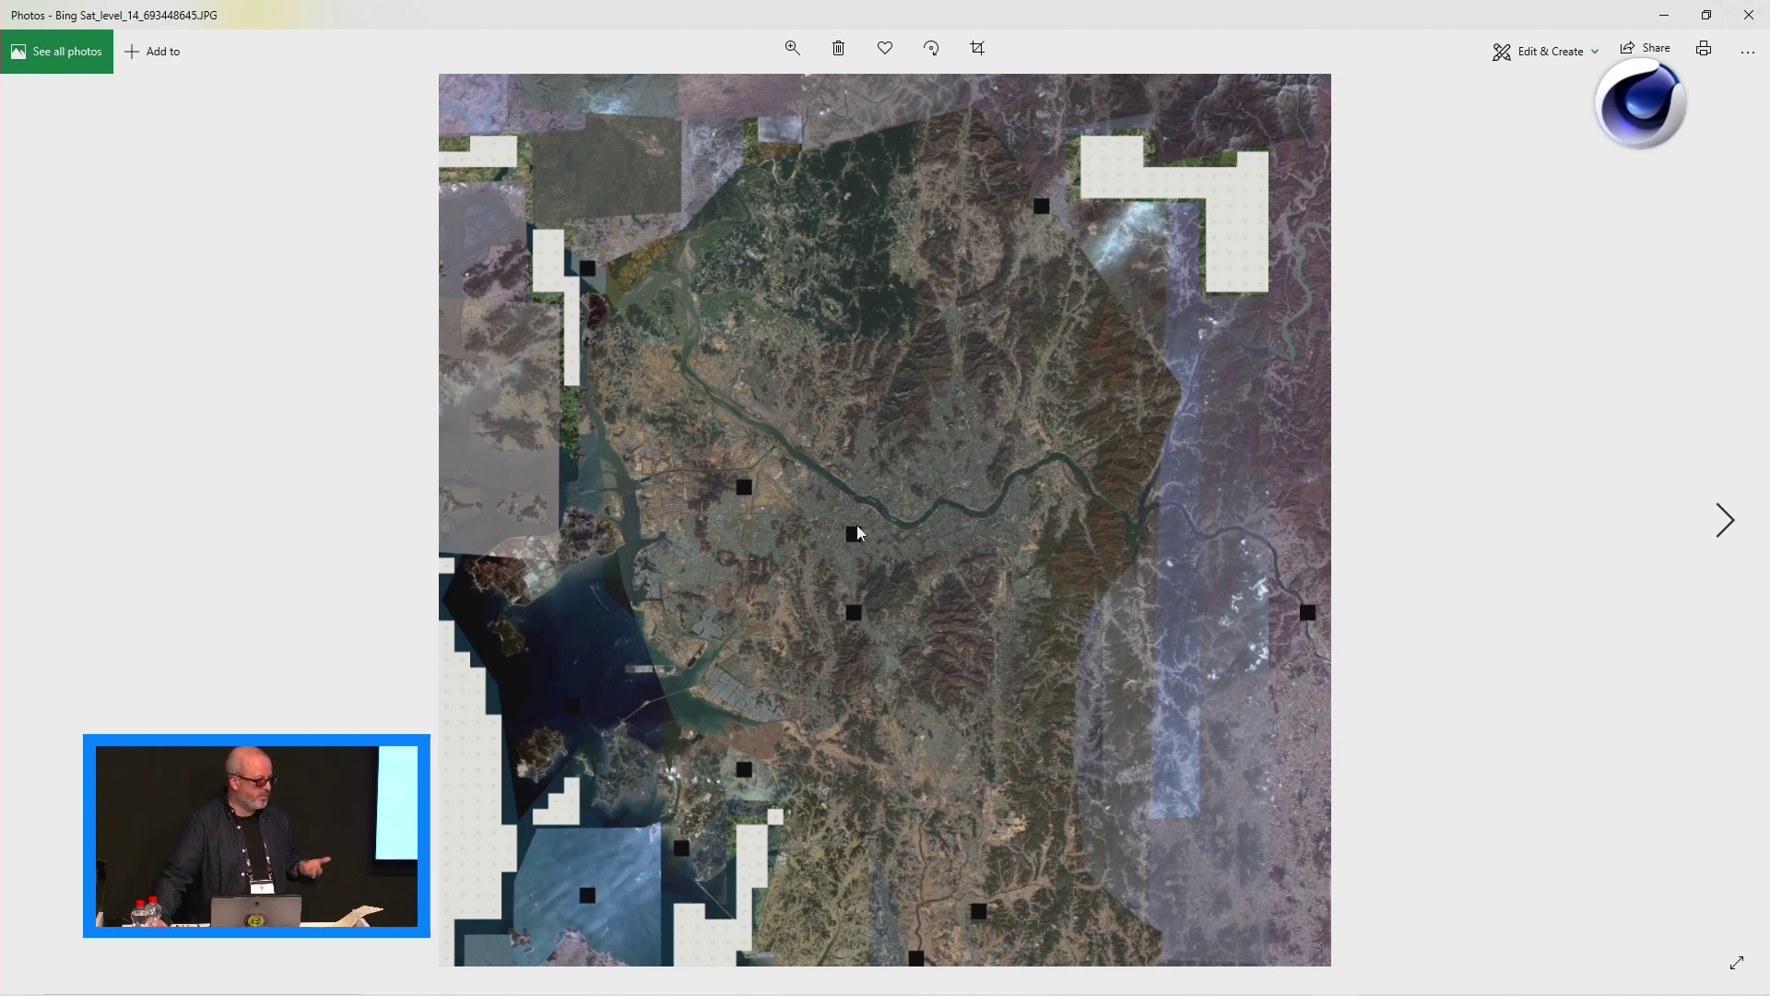
click(1749, 15)
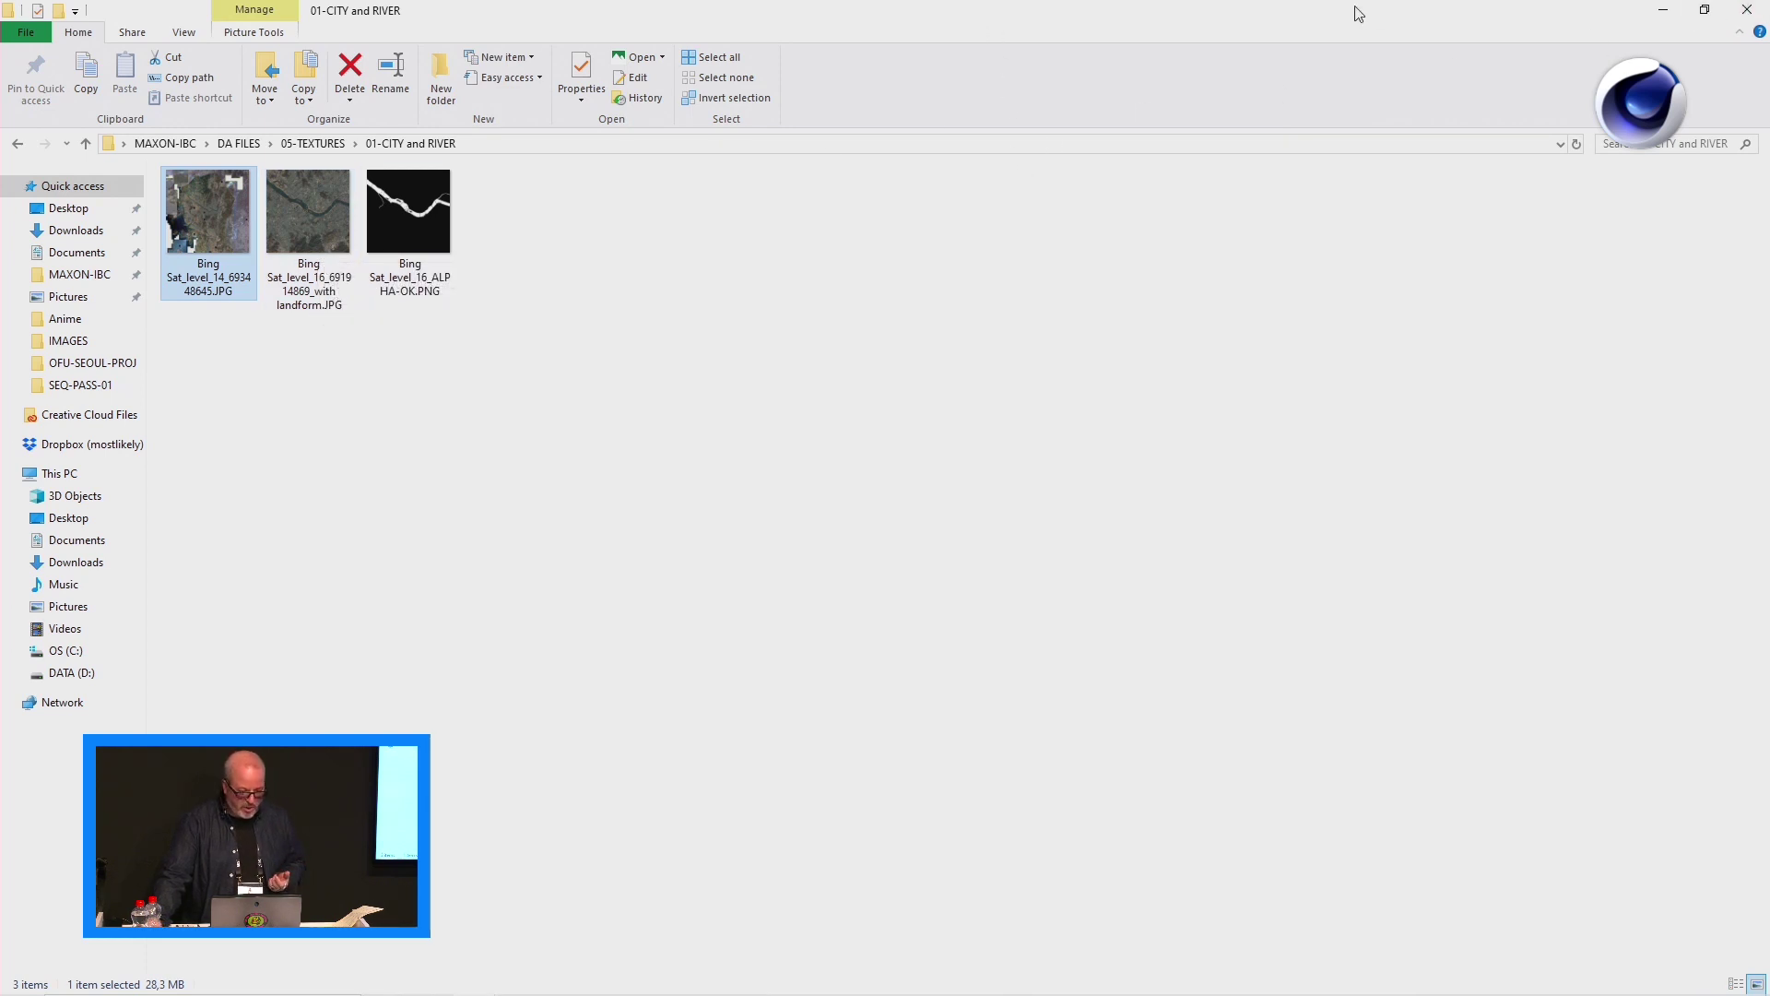
- Inspect the red and yellow landscape meshes in SITE METHOD.c4d, then place Live Viewer on the right half
click(1748, 9)
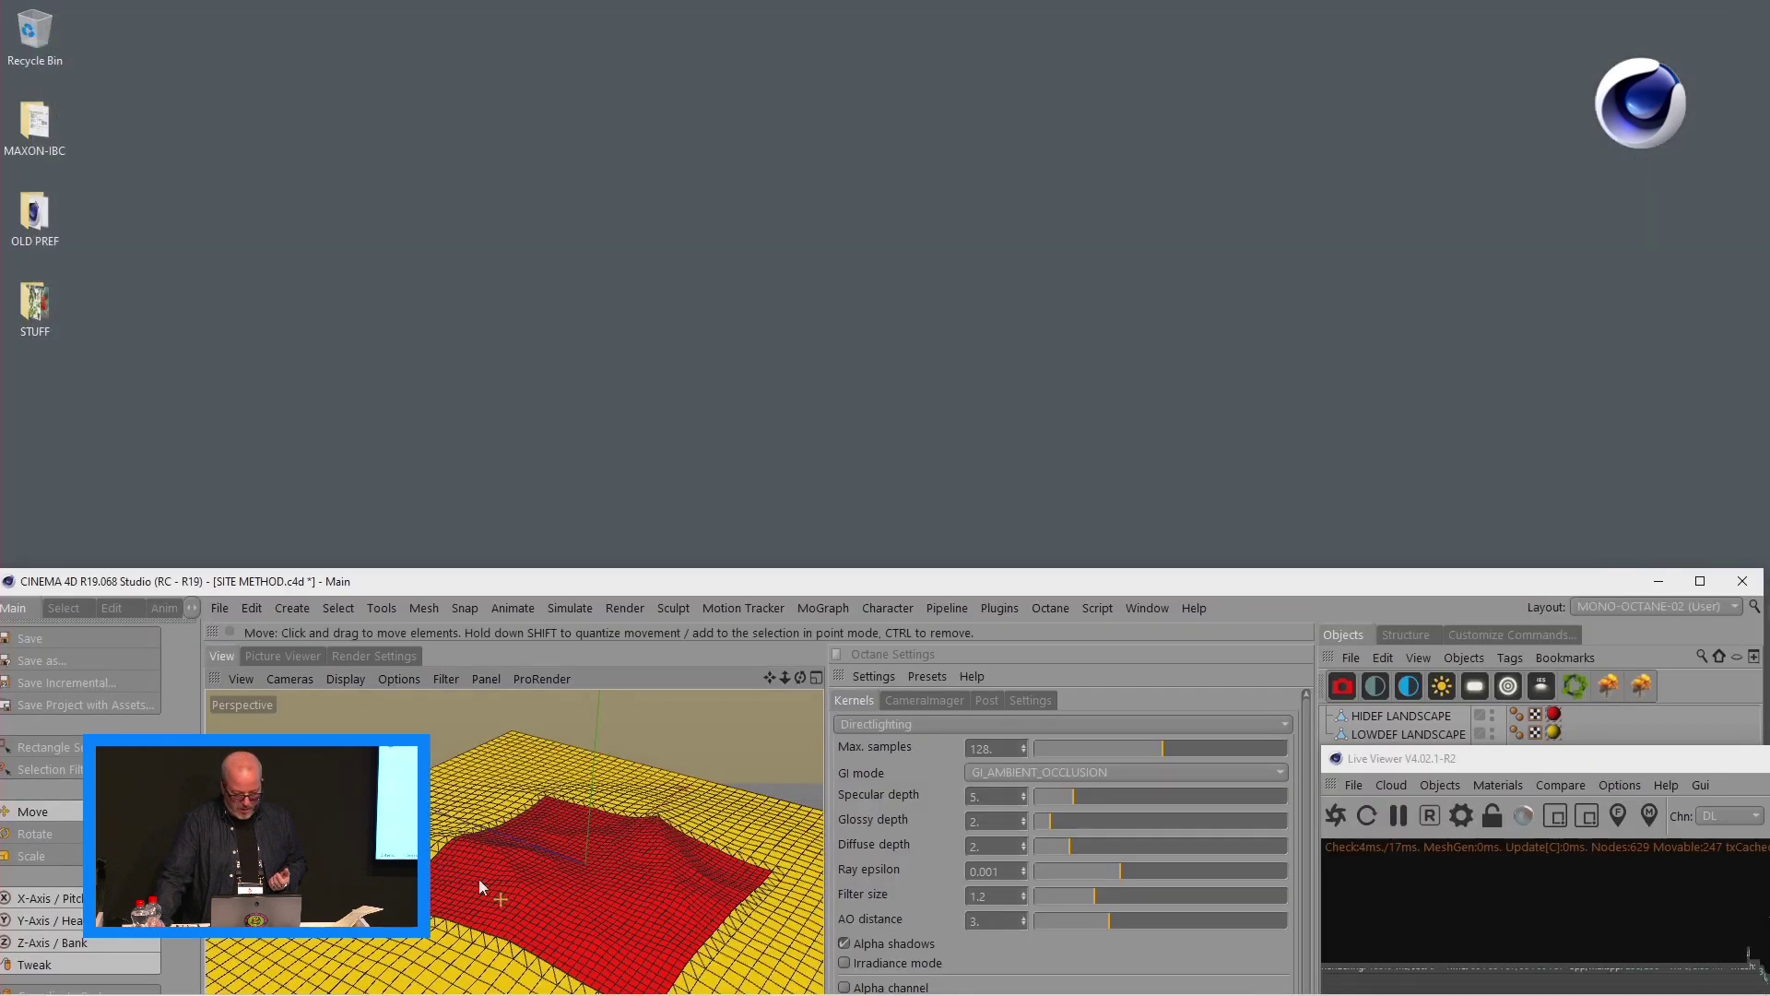
drag(650, 577, 641, 4)
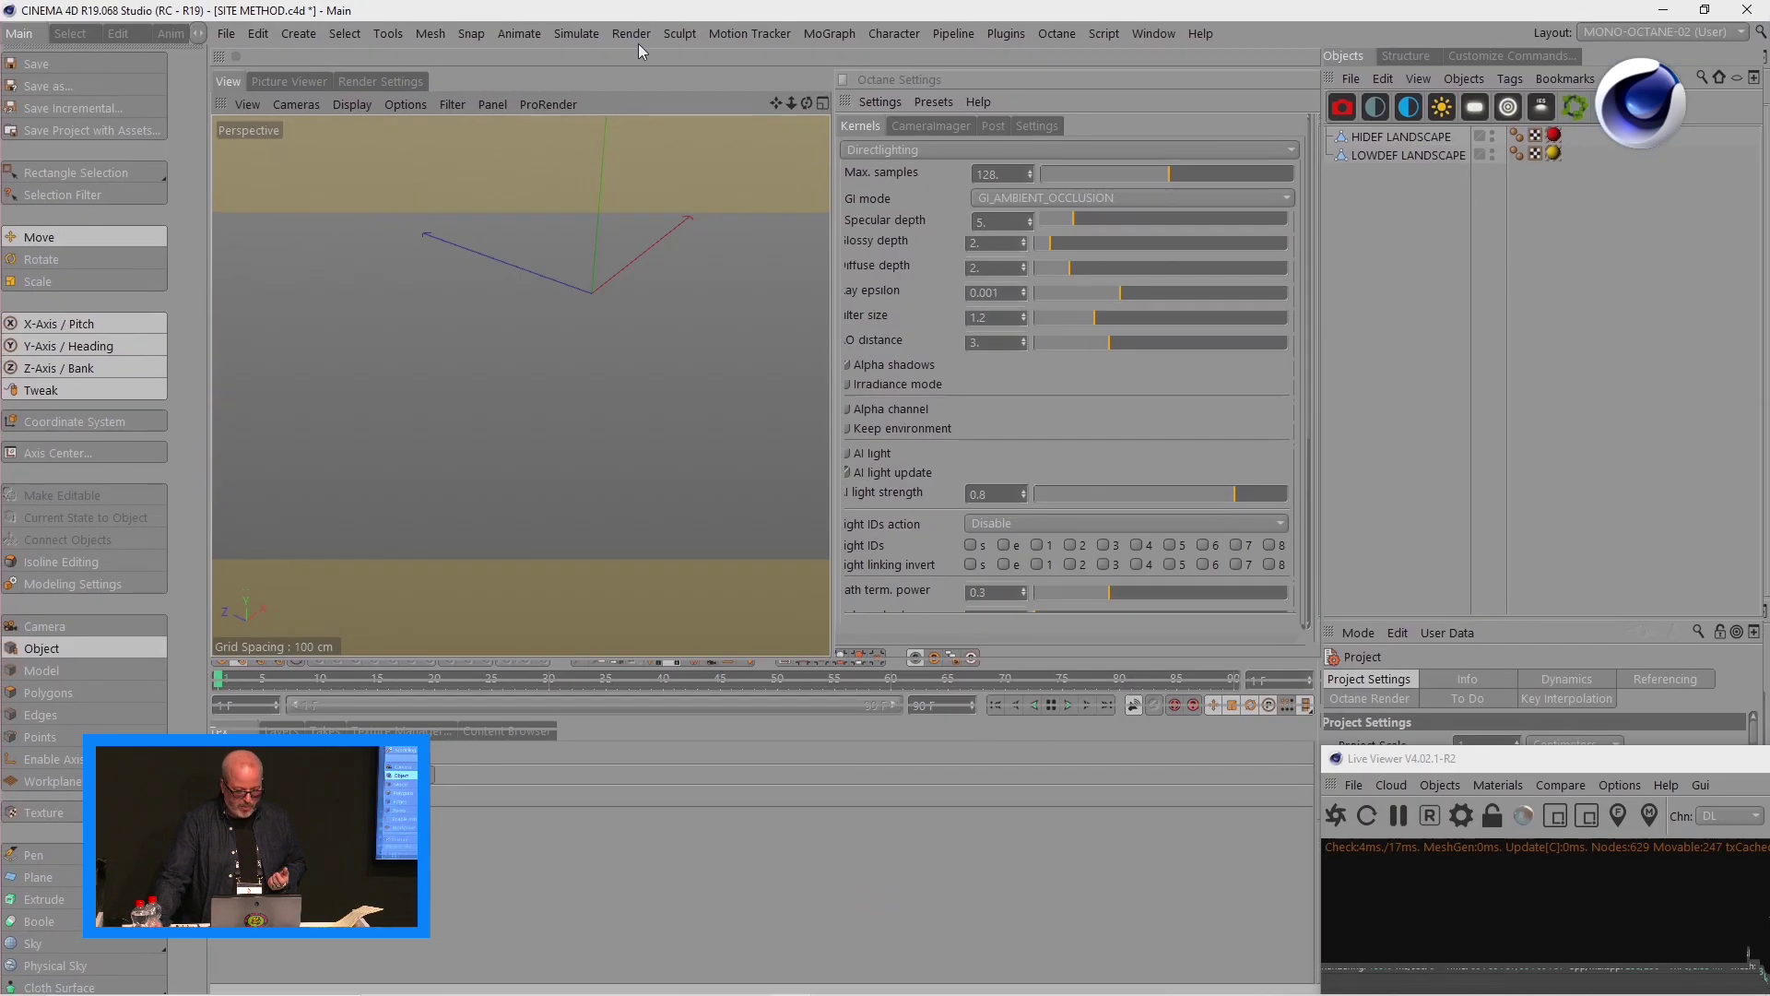
alt+drag(673, 306, 572, 273)
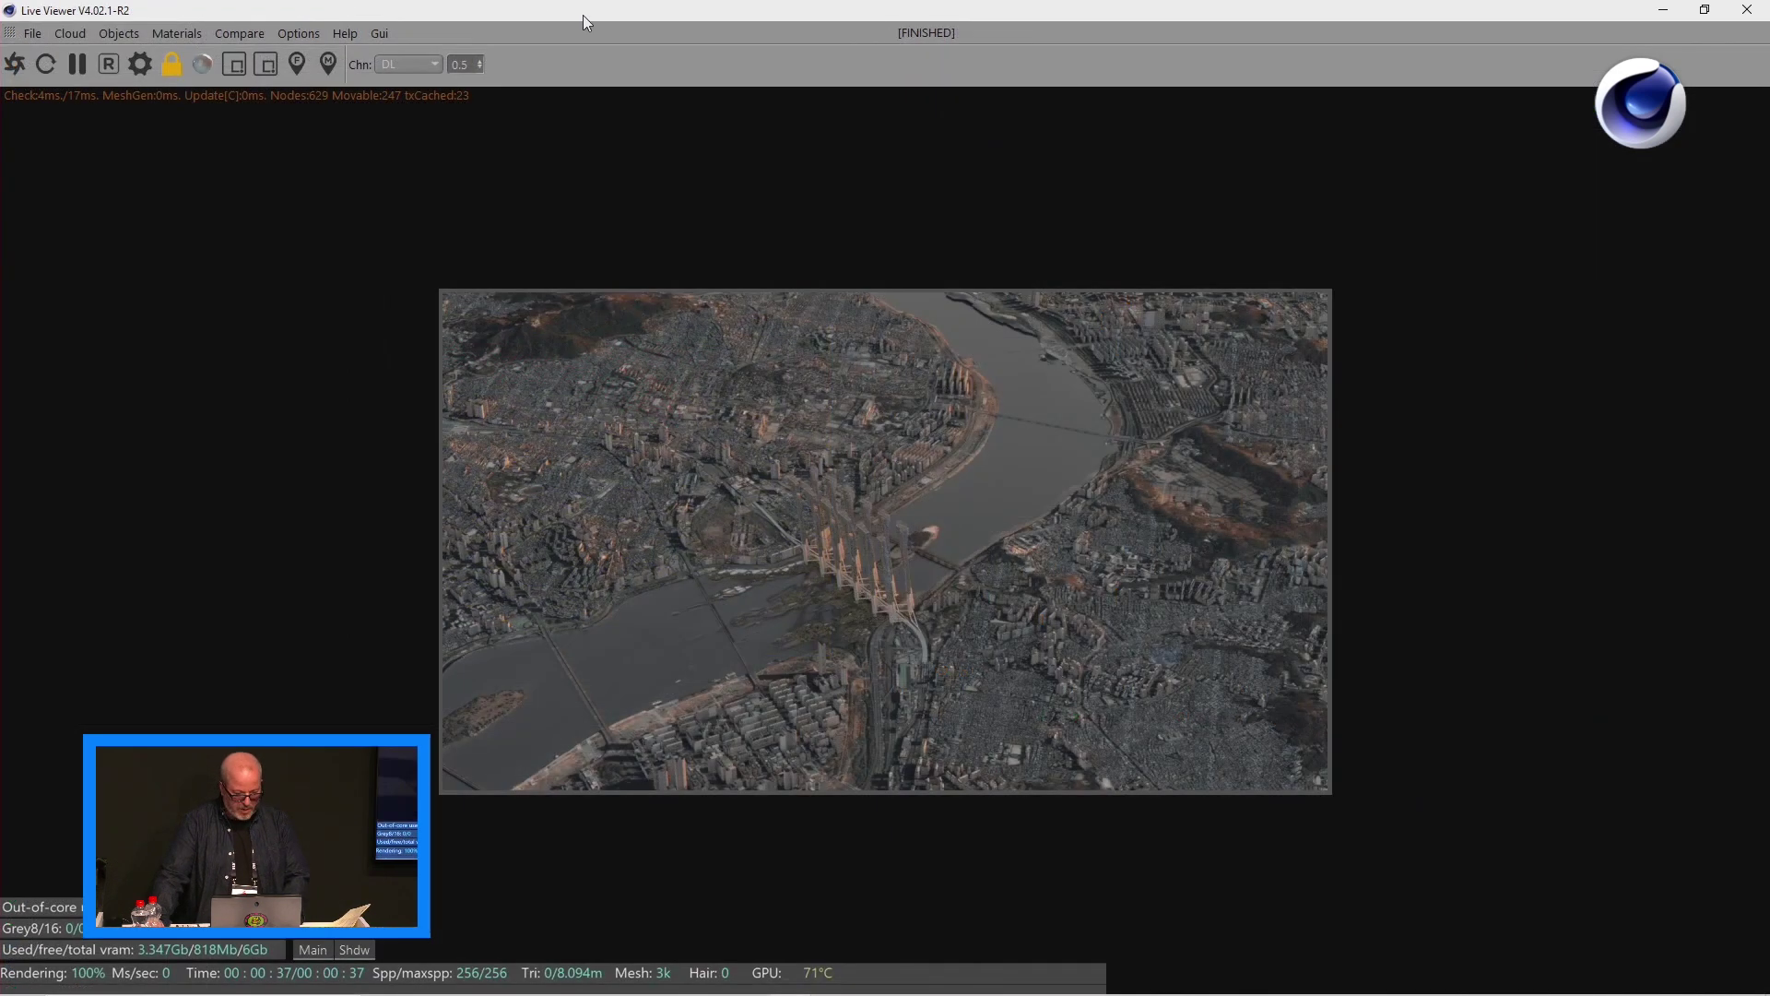
drag(583, 15, 1304, 68)
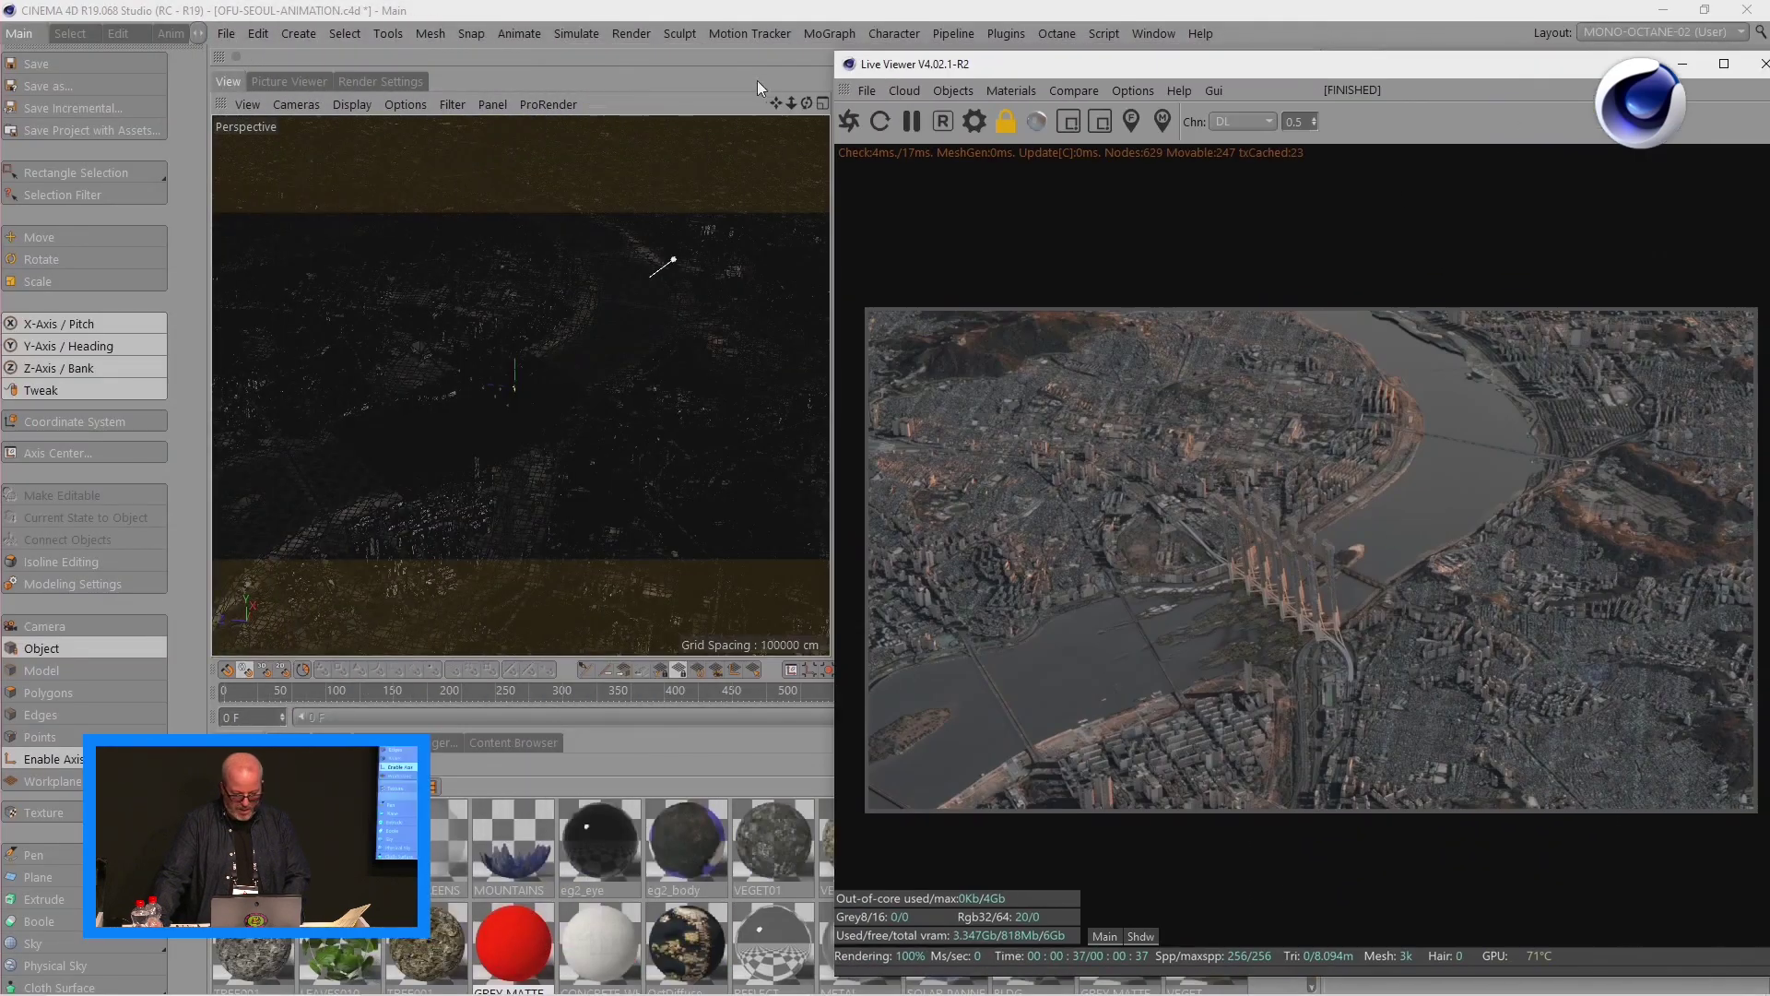
- Zoom the camera down to a close, low-angle view of the textured tower blocks
drag(791, 103, 791, 157)
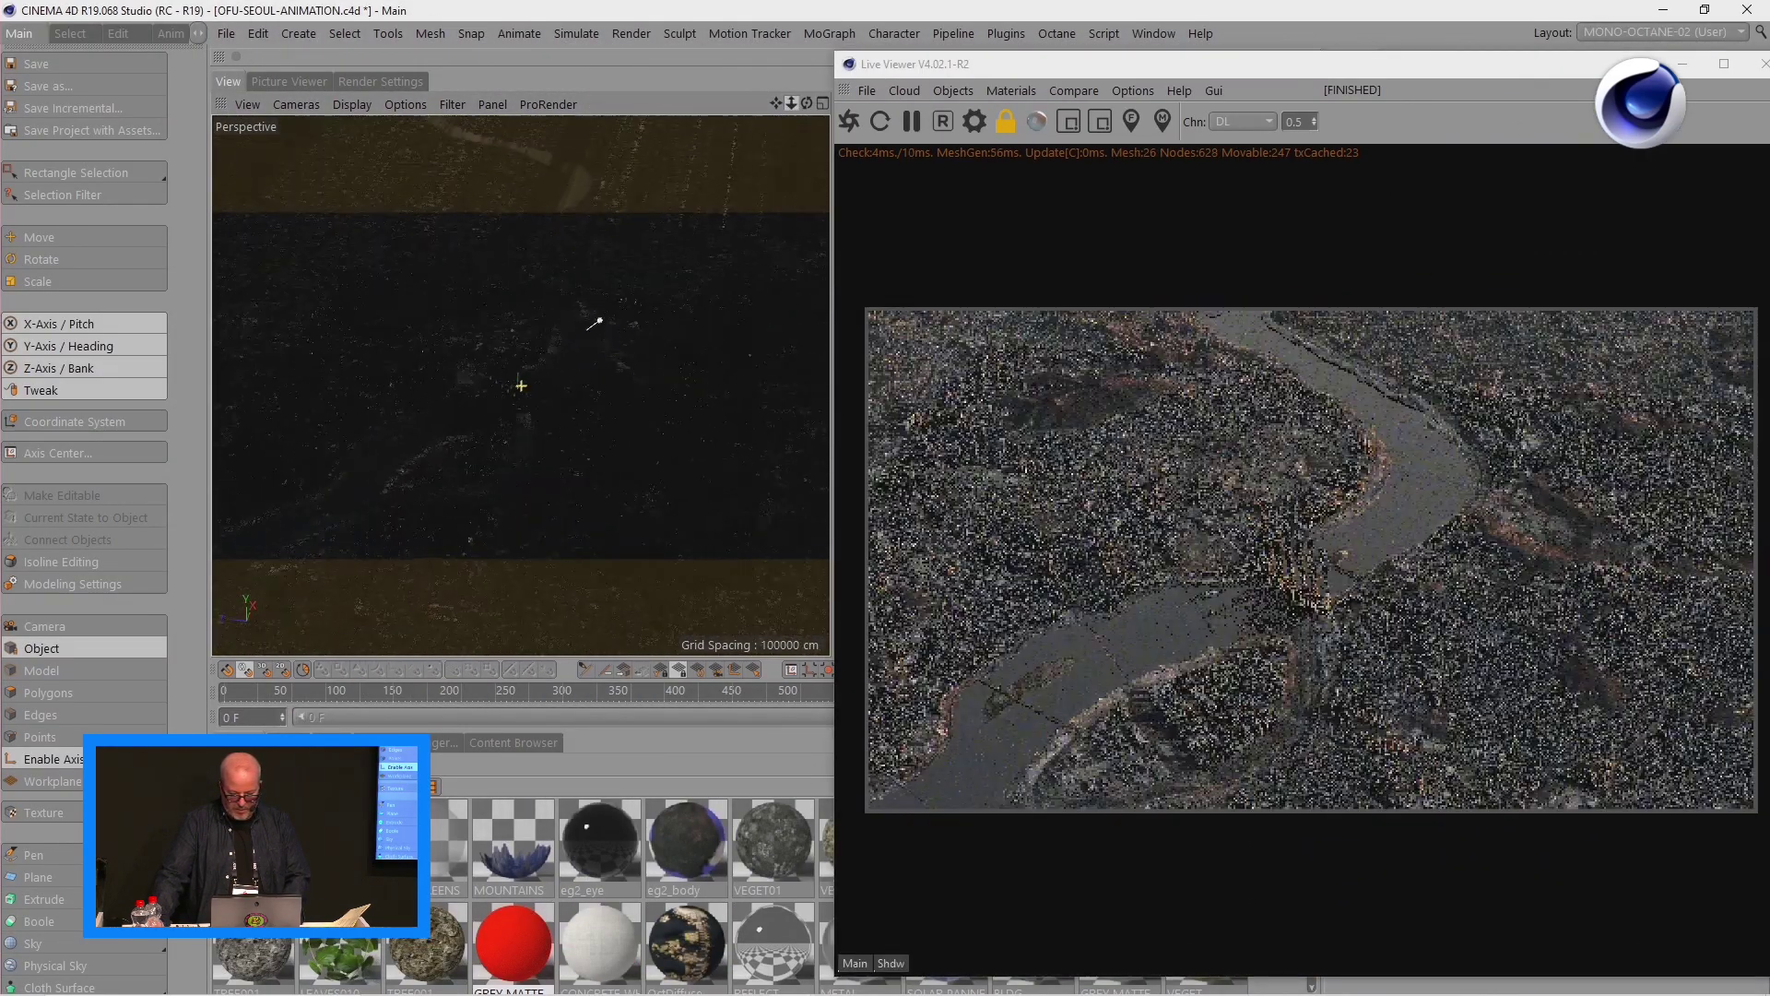
scroll(586, 328, down, 5)
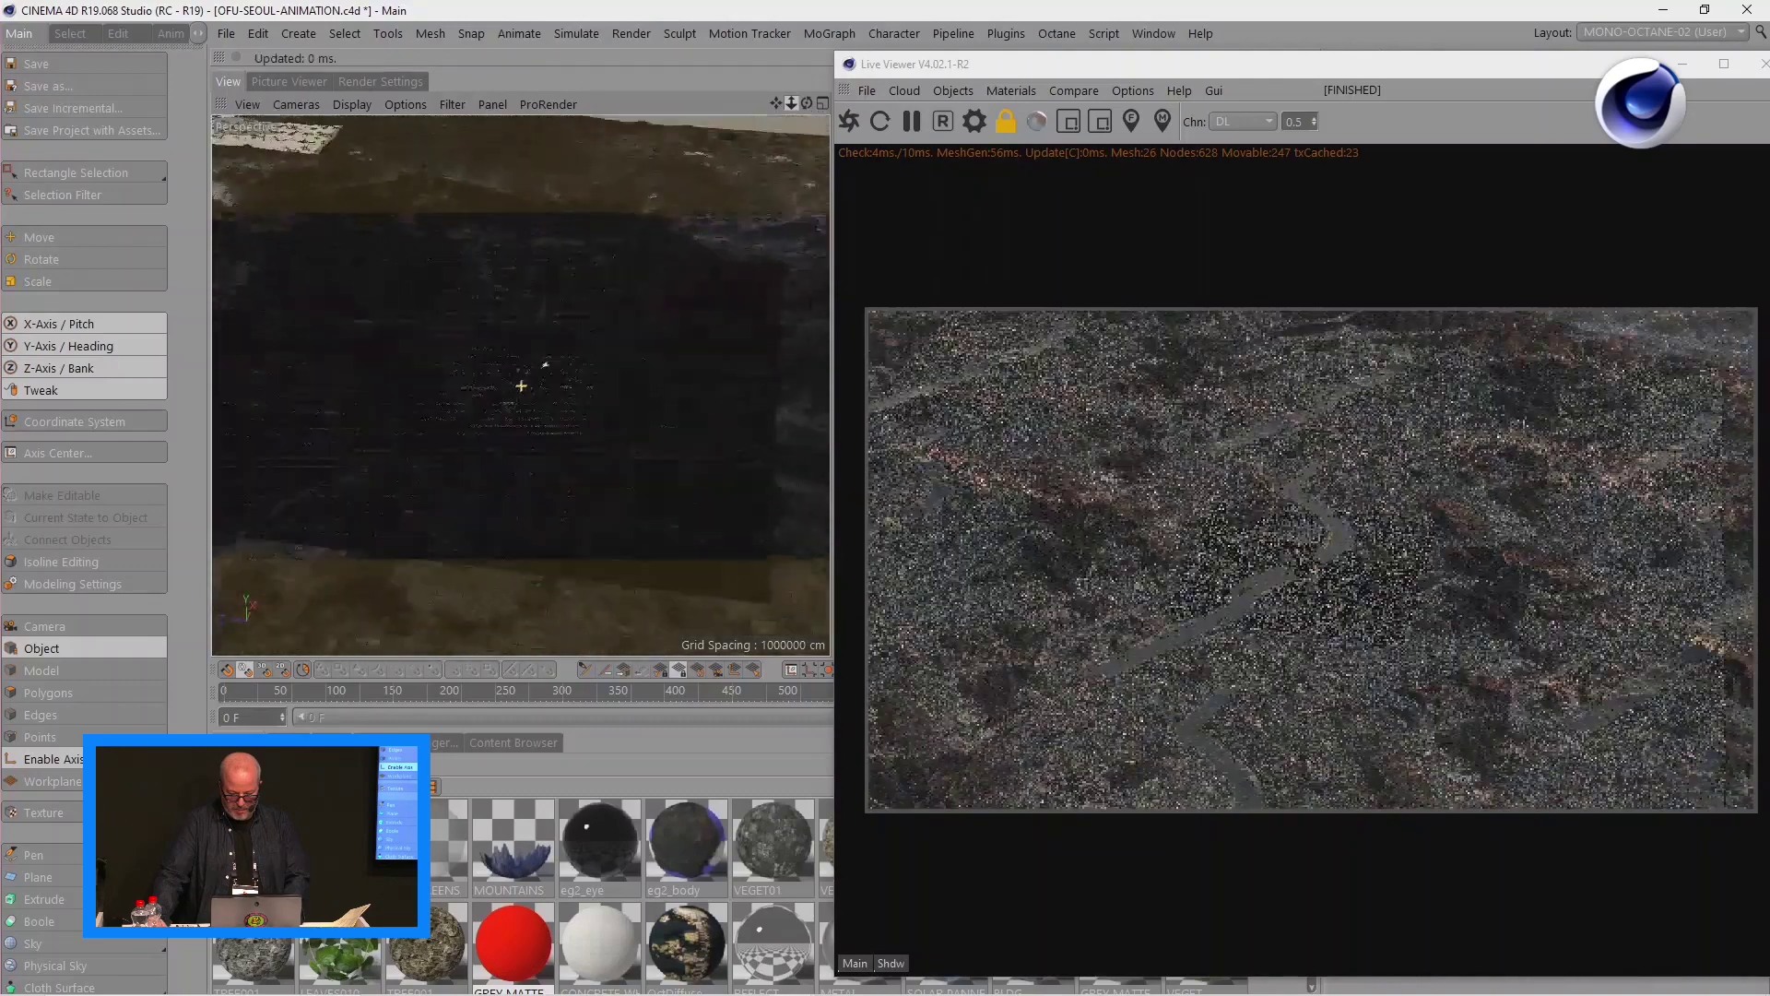
scroll(545, 365, up, 3)
drag(807, 103, 813, 112)
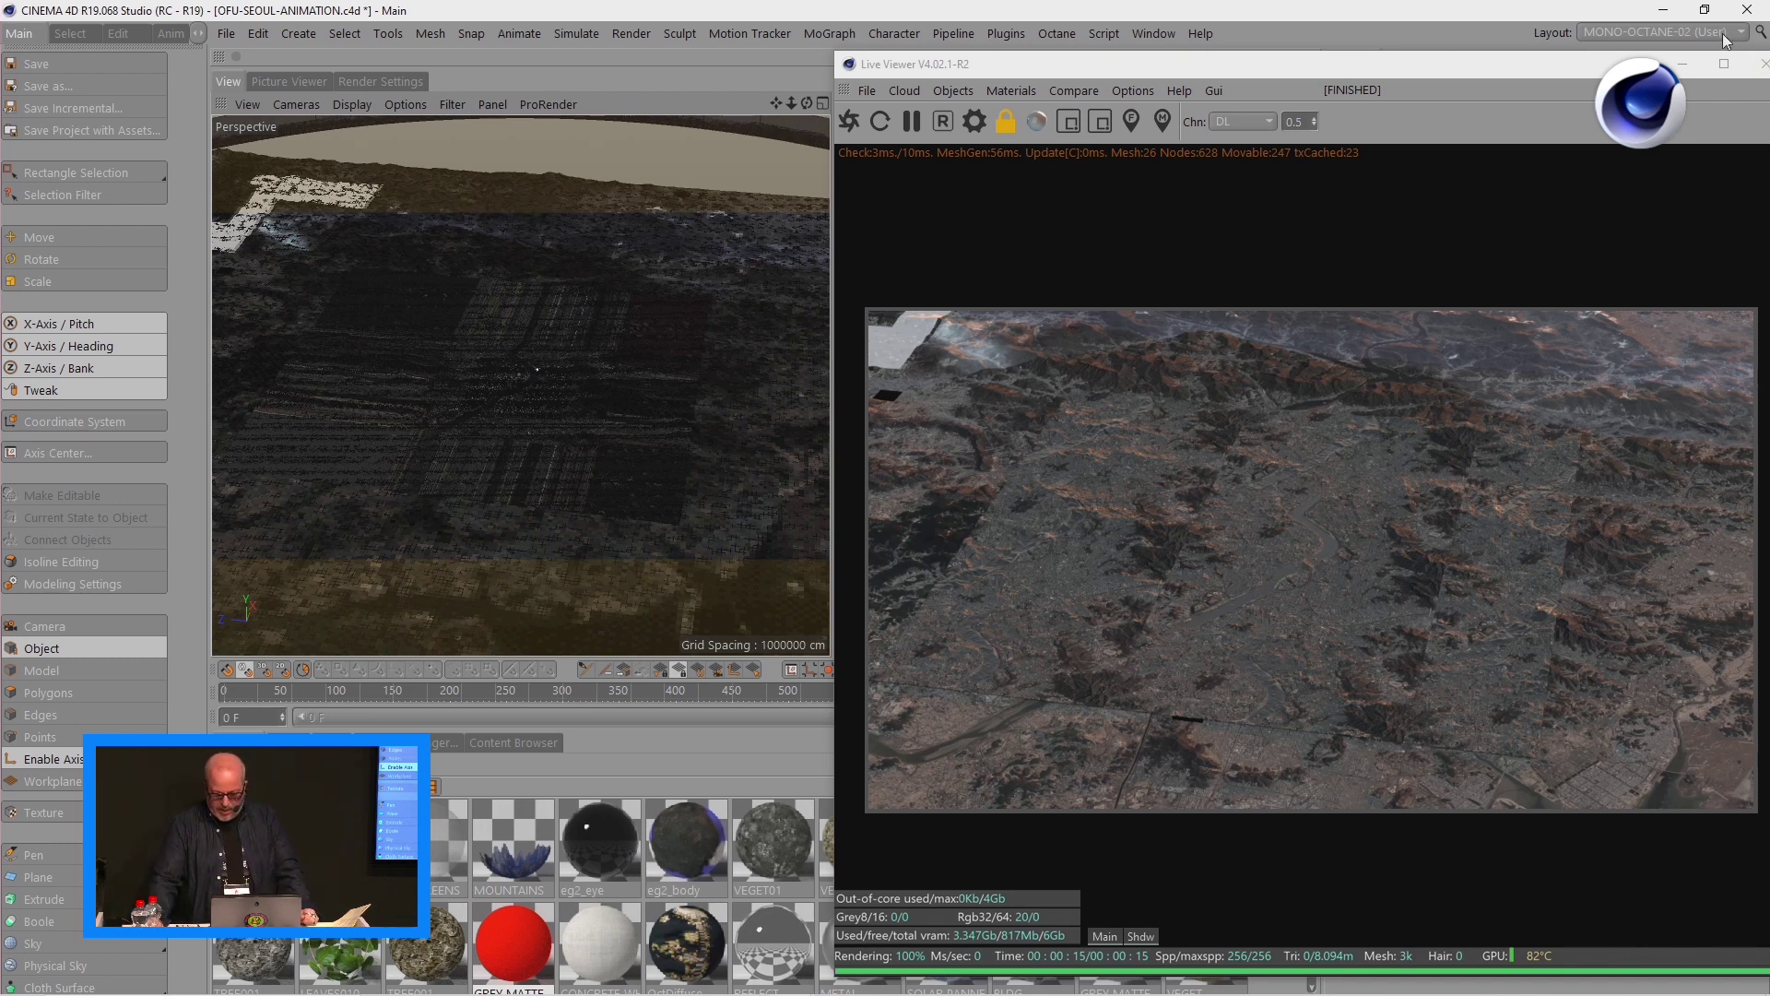
mouse_move(793, 100)
mouse_down()
mouse_move(839, 134)
mouse_move(789, 99)
mouse_up()
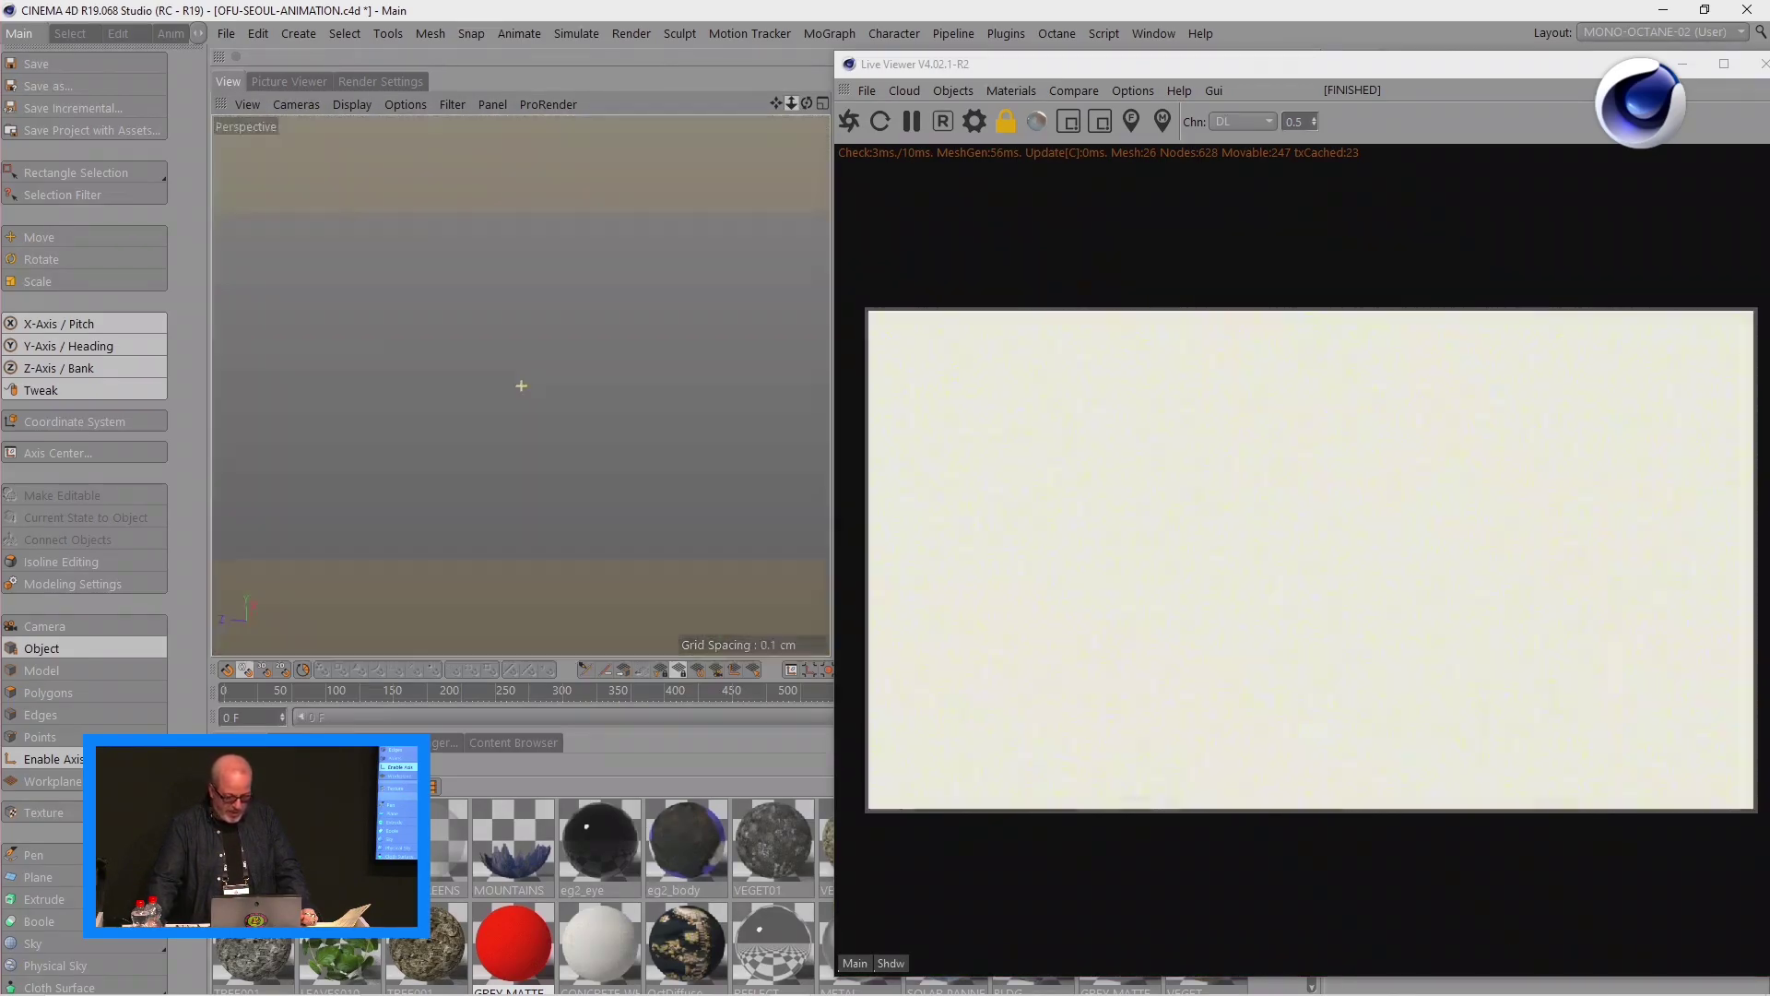
key(h)
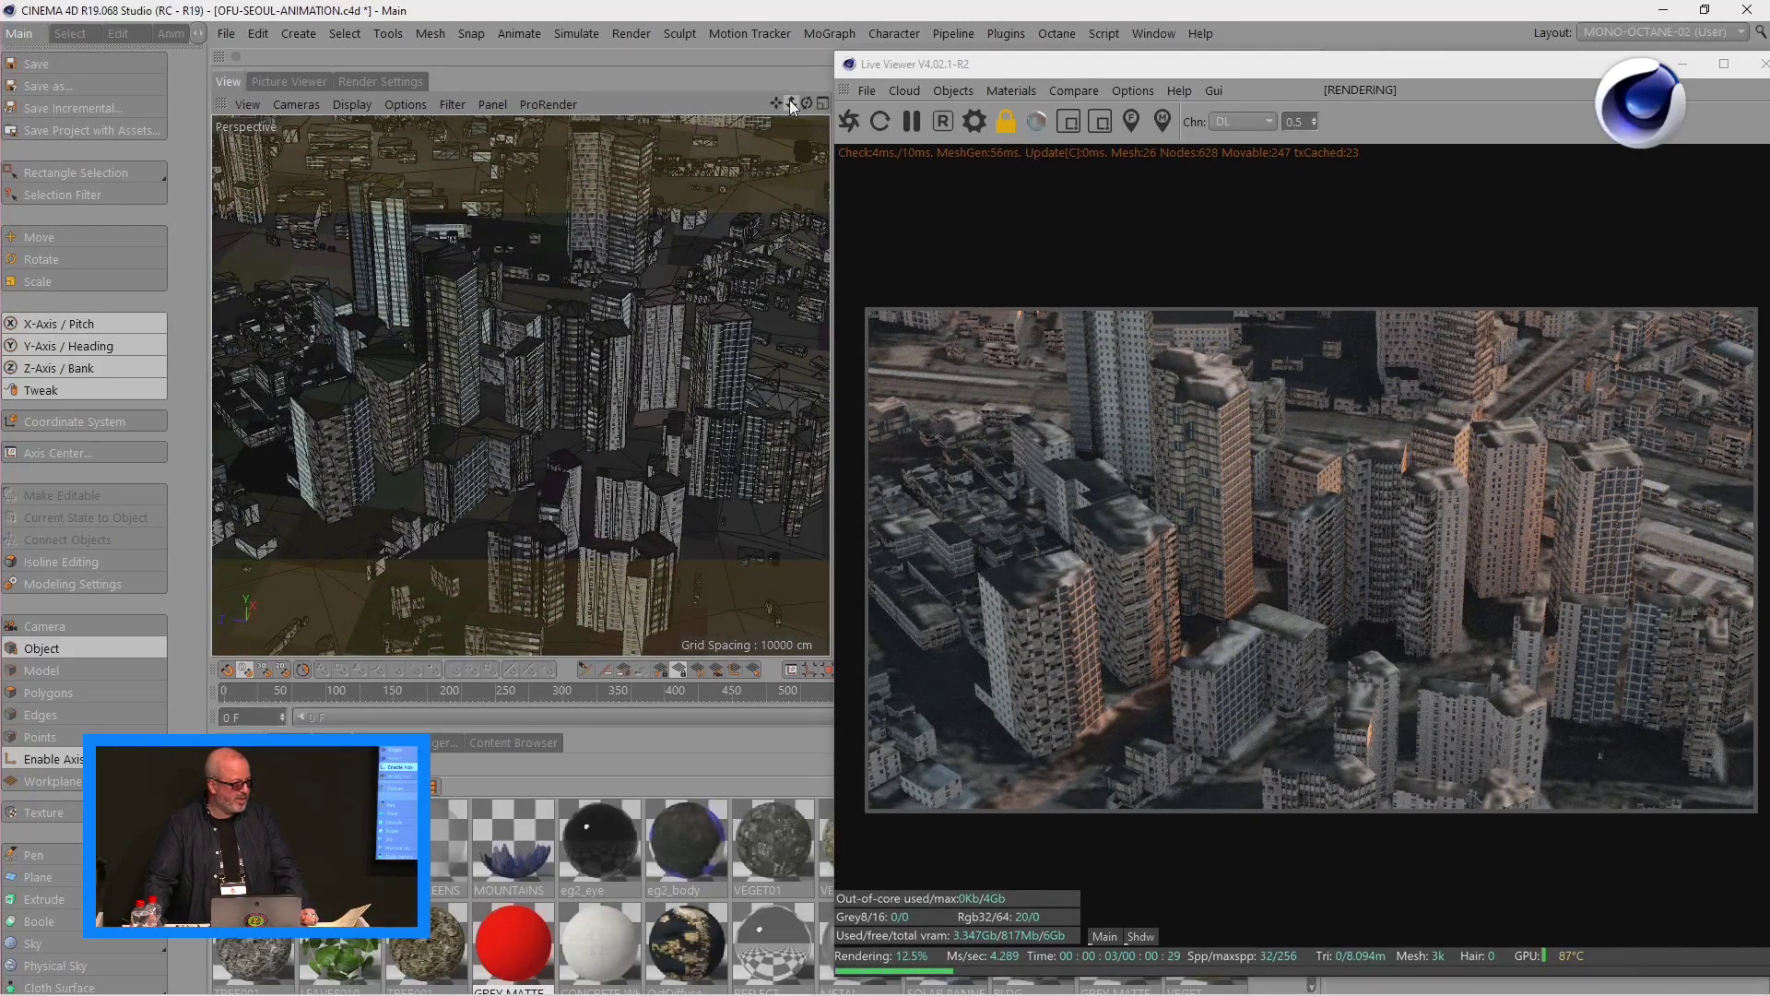
- Restore the window size and orbit to an oblique aerial view over the dense city
double_click(1087, 13)
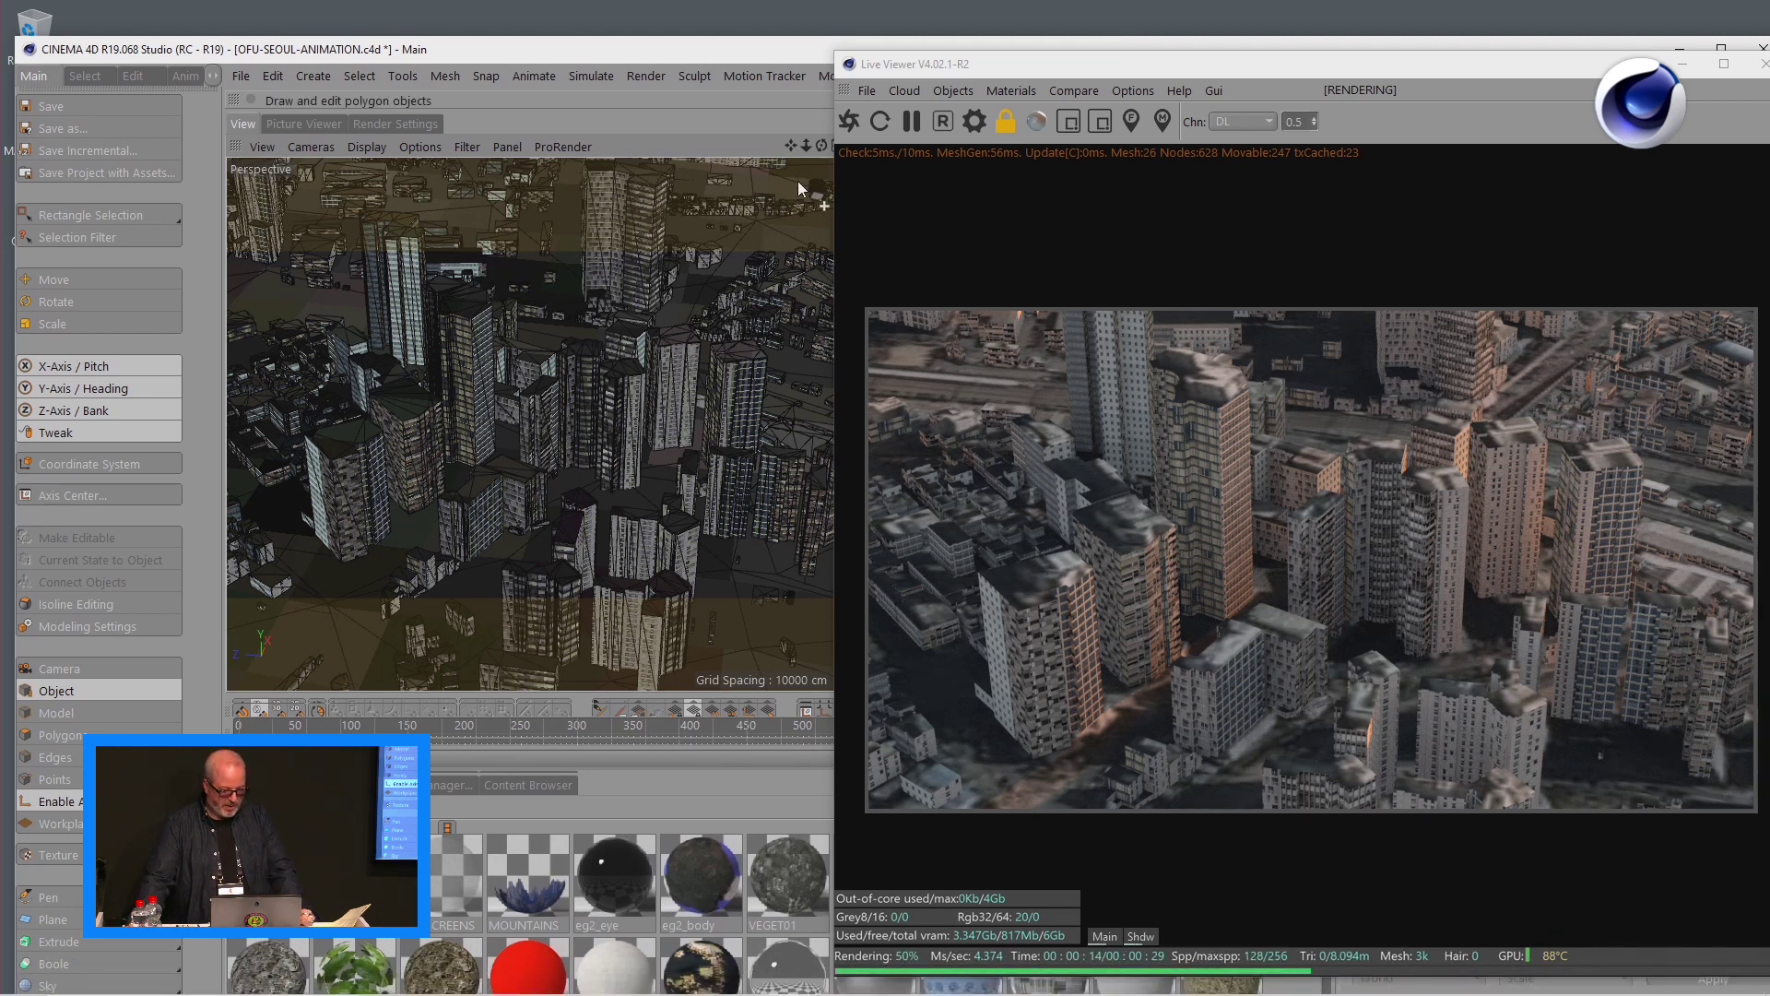
drag(820, 146, 821, 331)
mouse_move(805, 145)
mouse_down()
mouse_move(731, 155)
mouse_move(800, 141)
mouse_up()
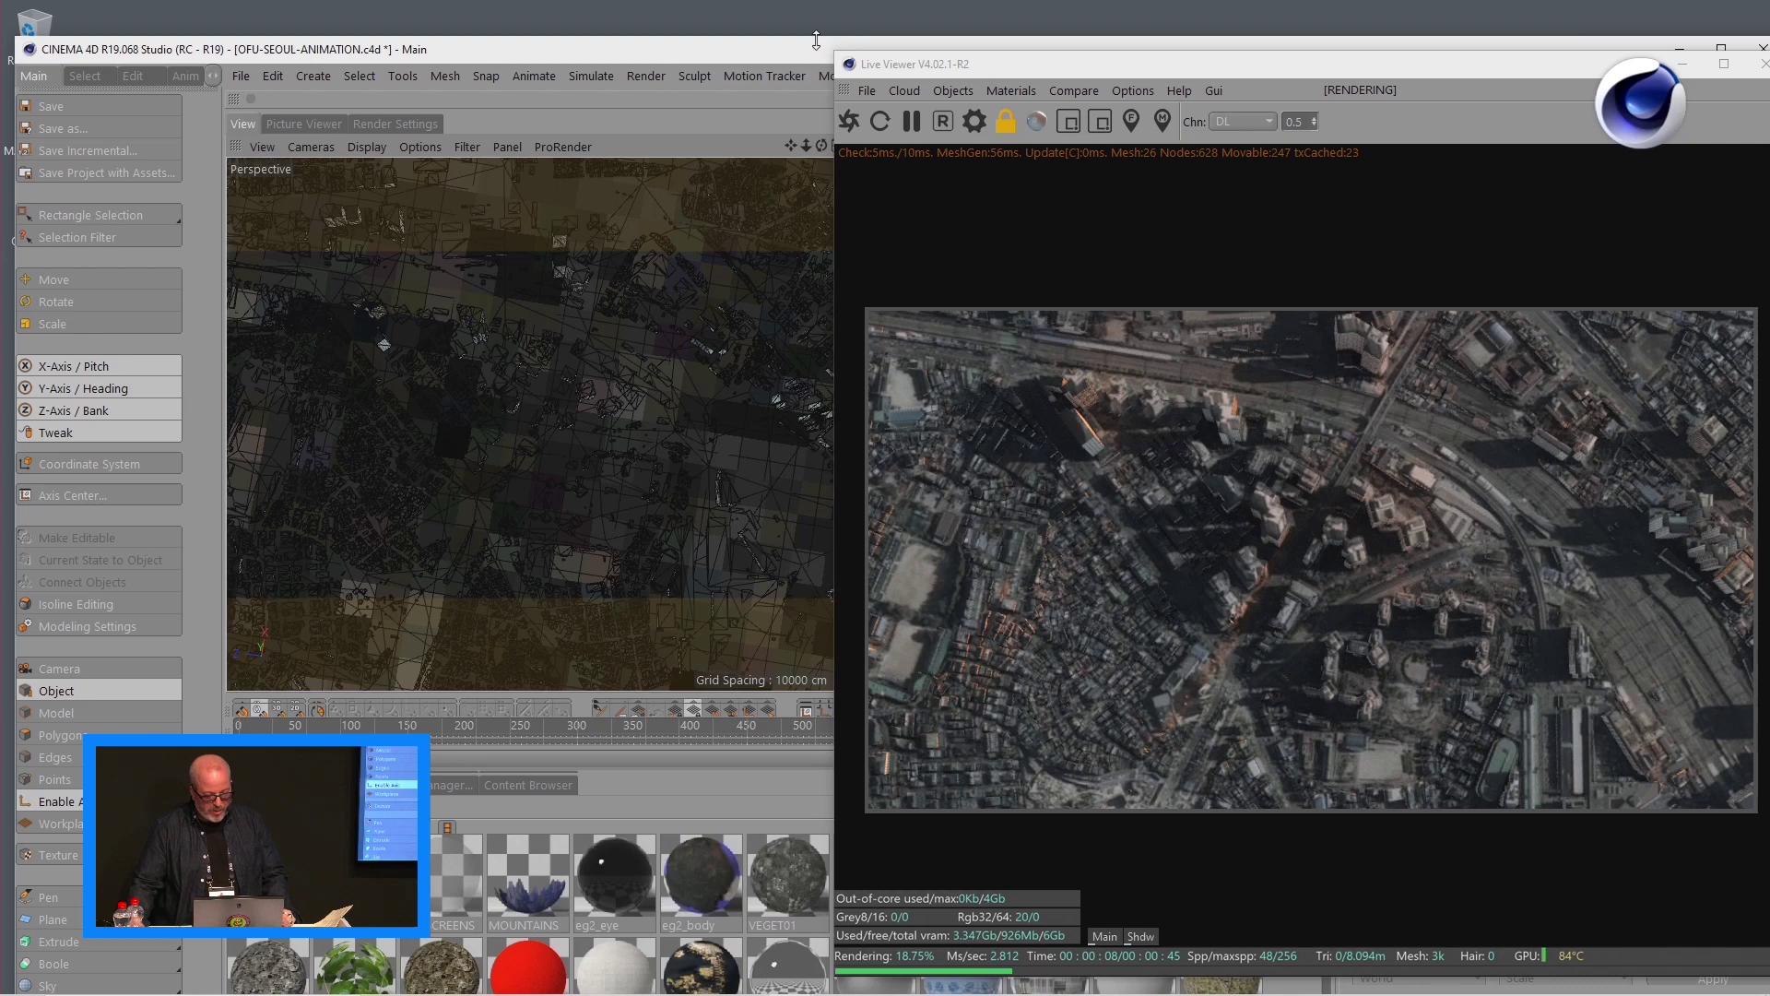
drag(821, 146, 821, 222)
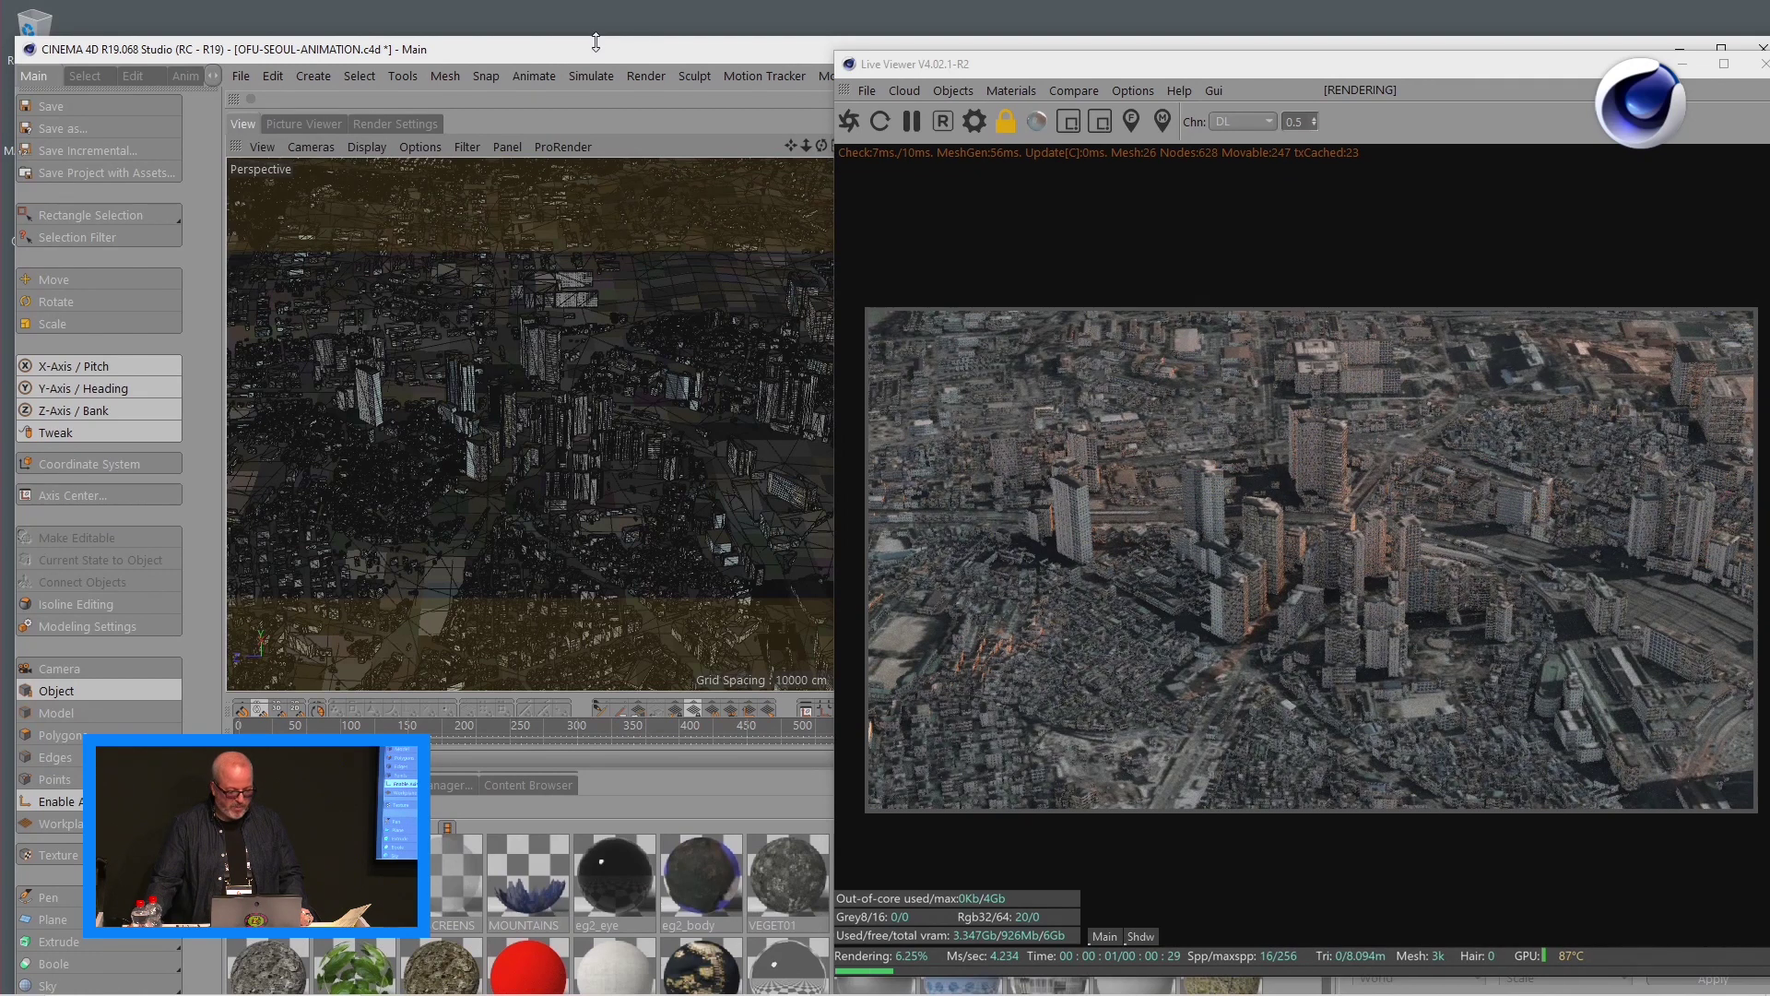
- Move the main window down and right and shorten the Live Viewer to reveal the desktop
drag(596, 48, 651, 250)
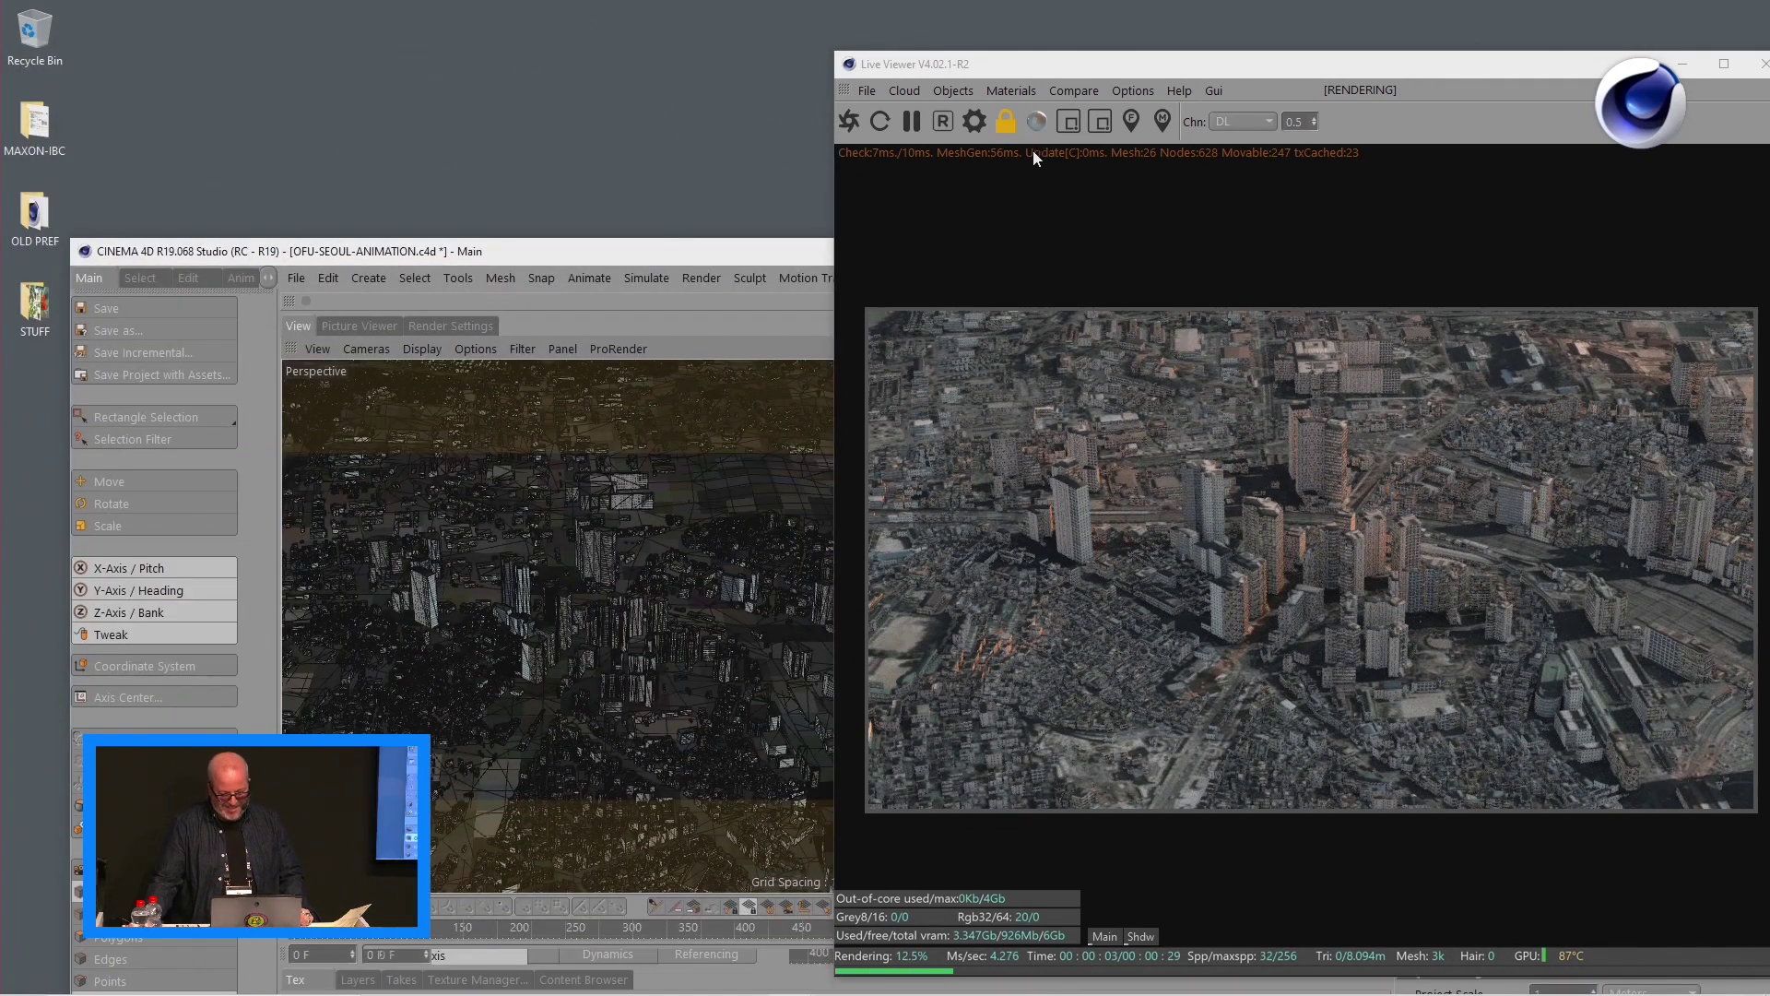
drag(1077, 55, 1074, 355)
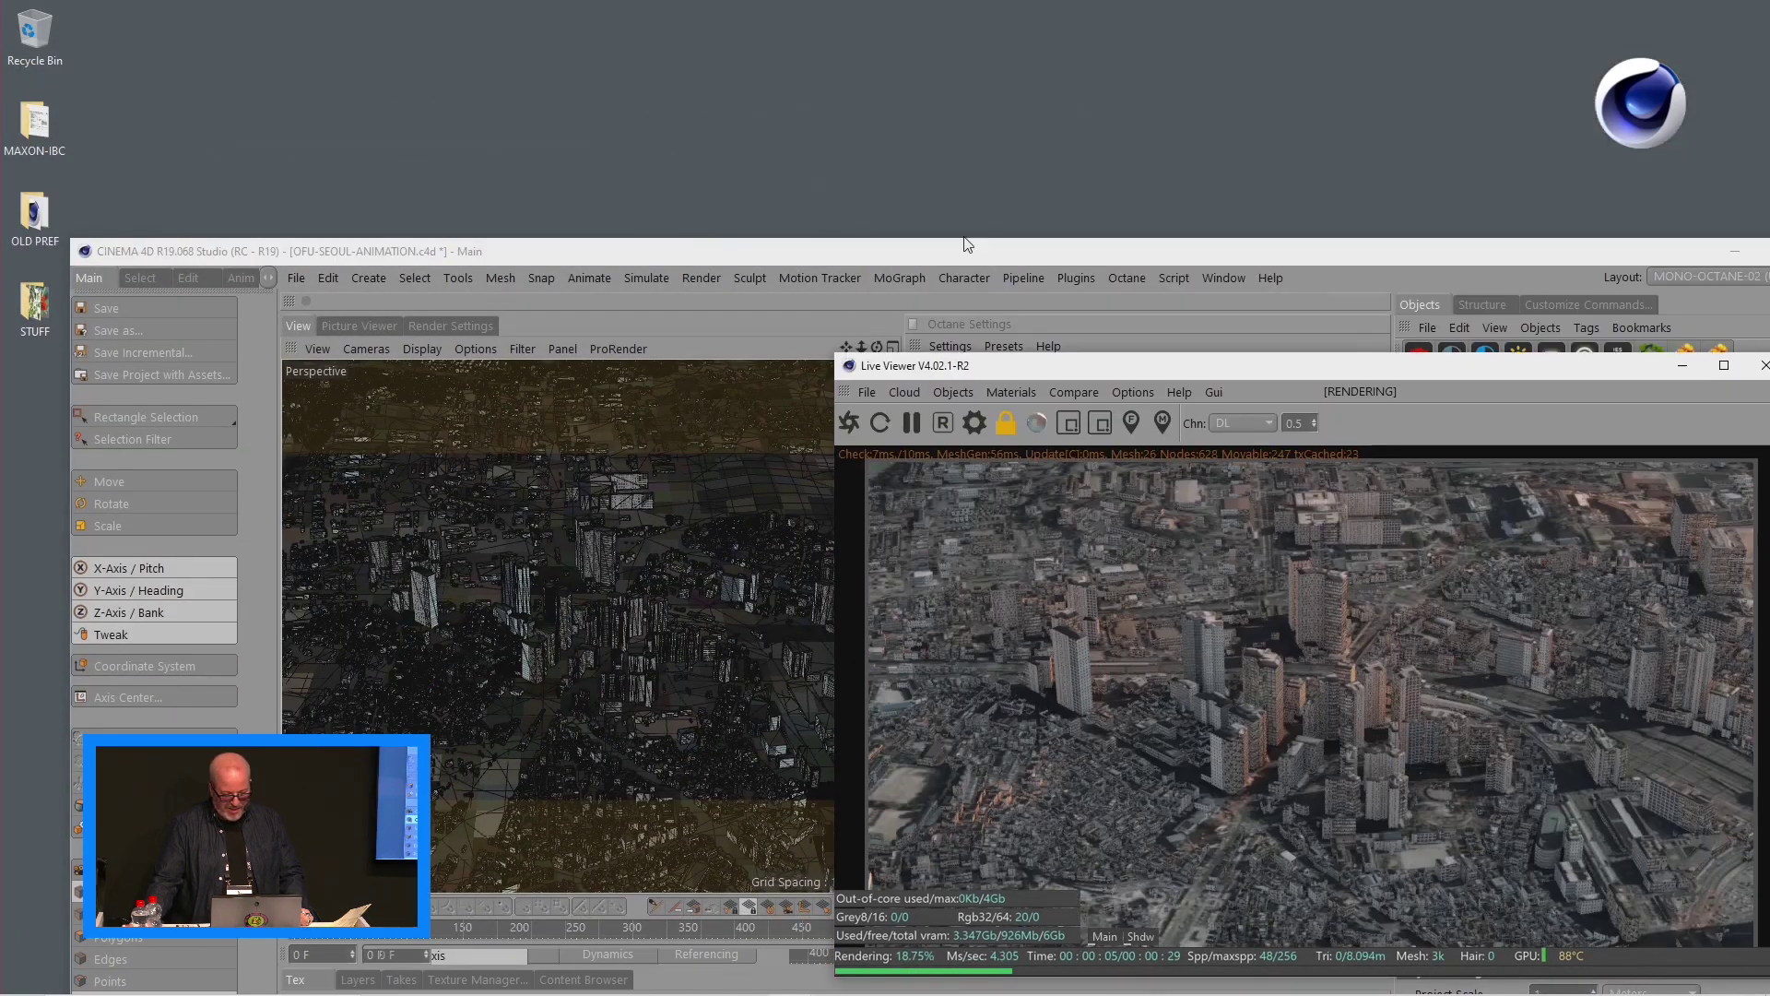
drag(960, 254, 1161, 247)
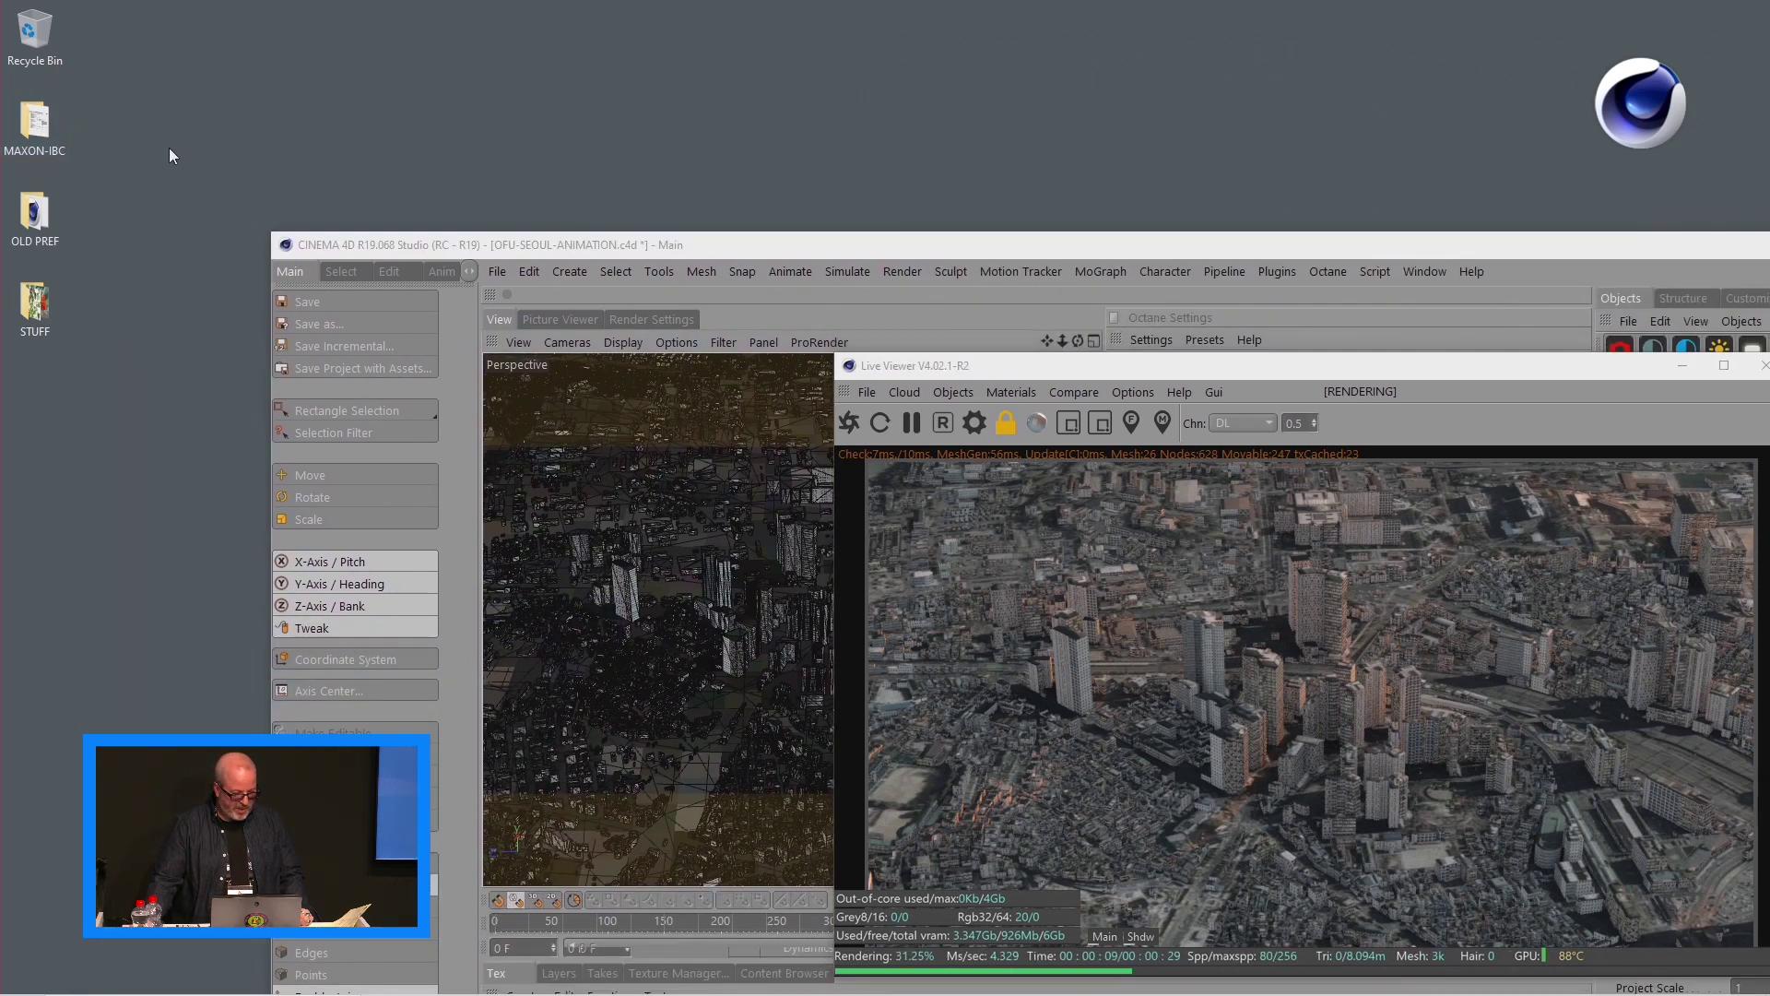
- Navigate File Explorer to MAXON-IBC > DA FILES > 05-TEXTURES > 02-BUILDINGS
double_click(25, 127)
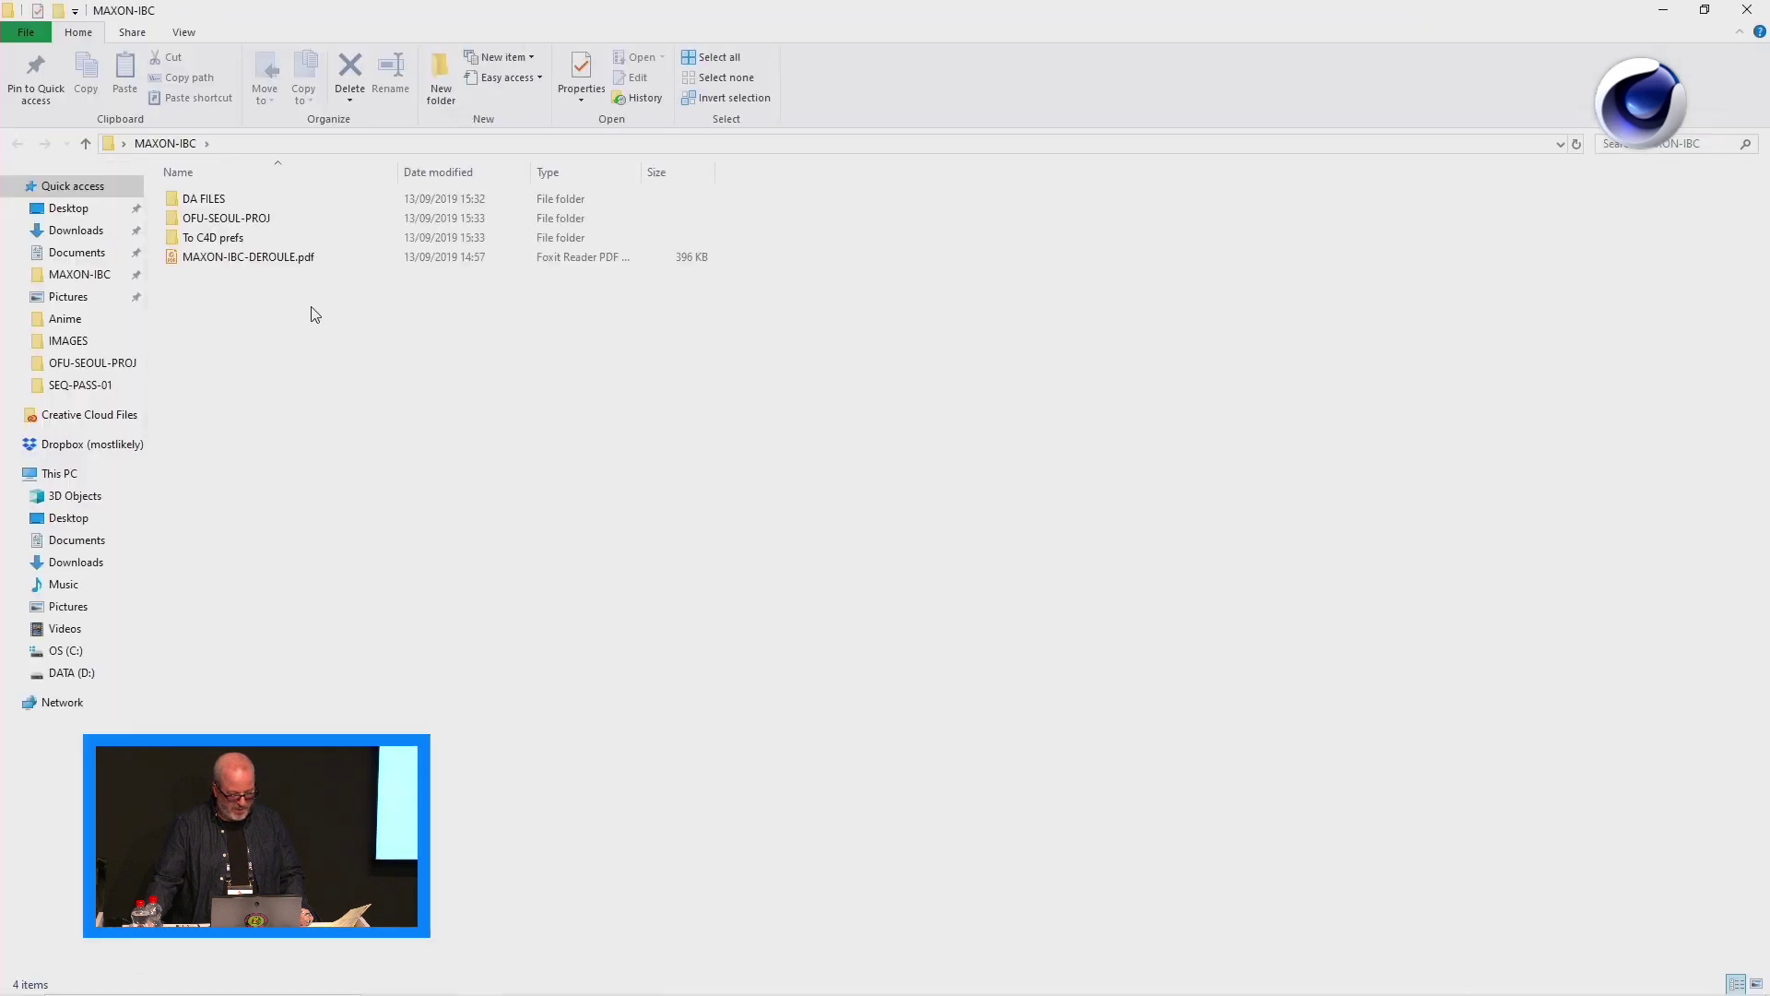
double_click(254, 199)
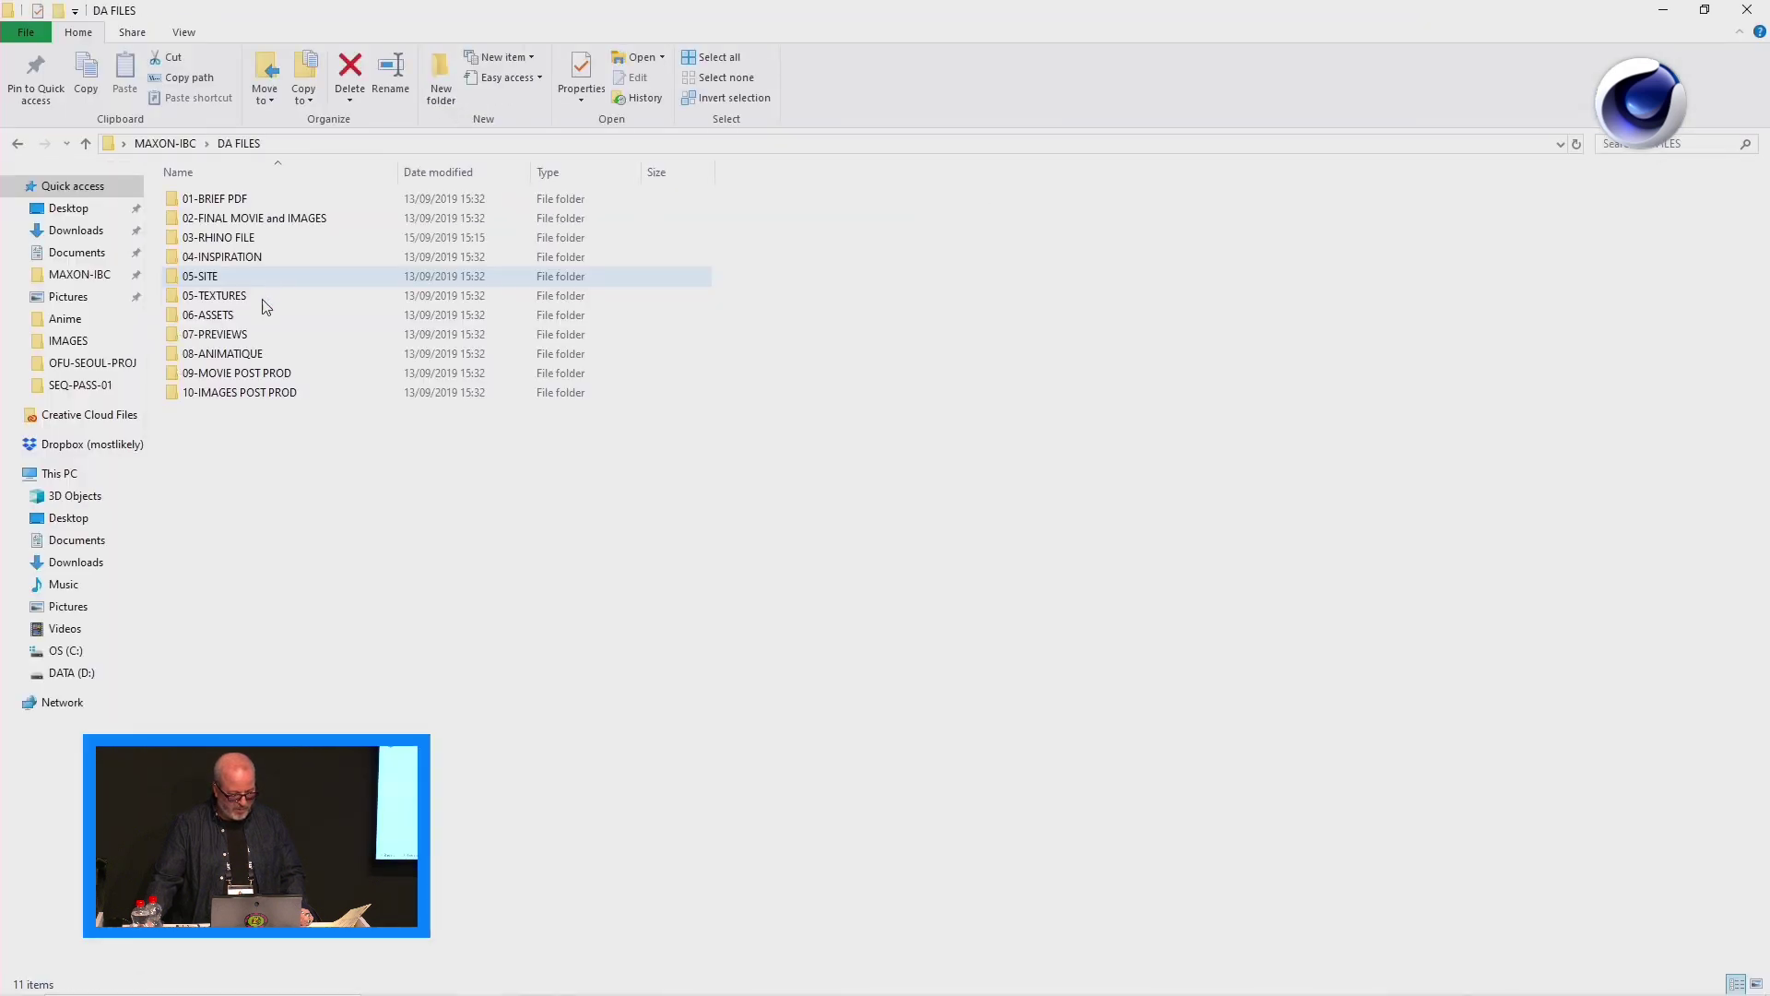
click(252, 295)
double_click(252, 297)
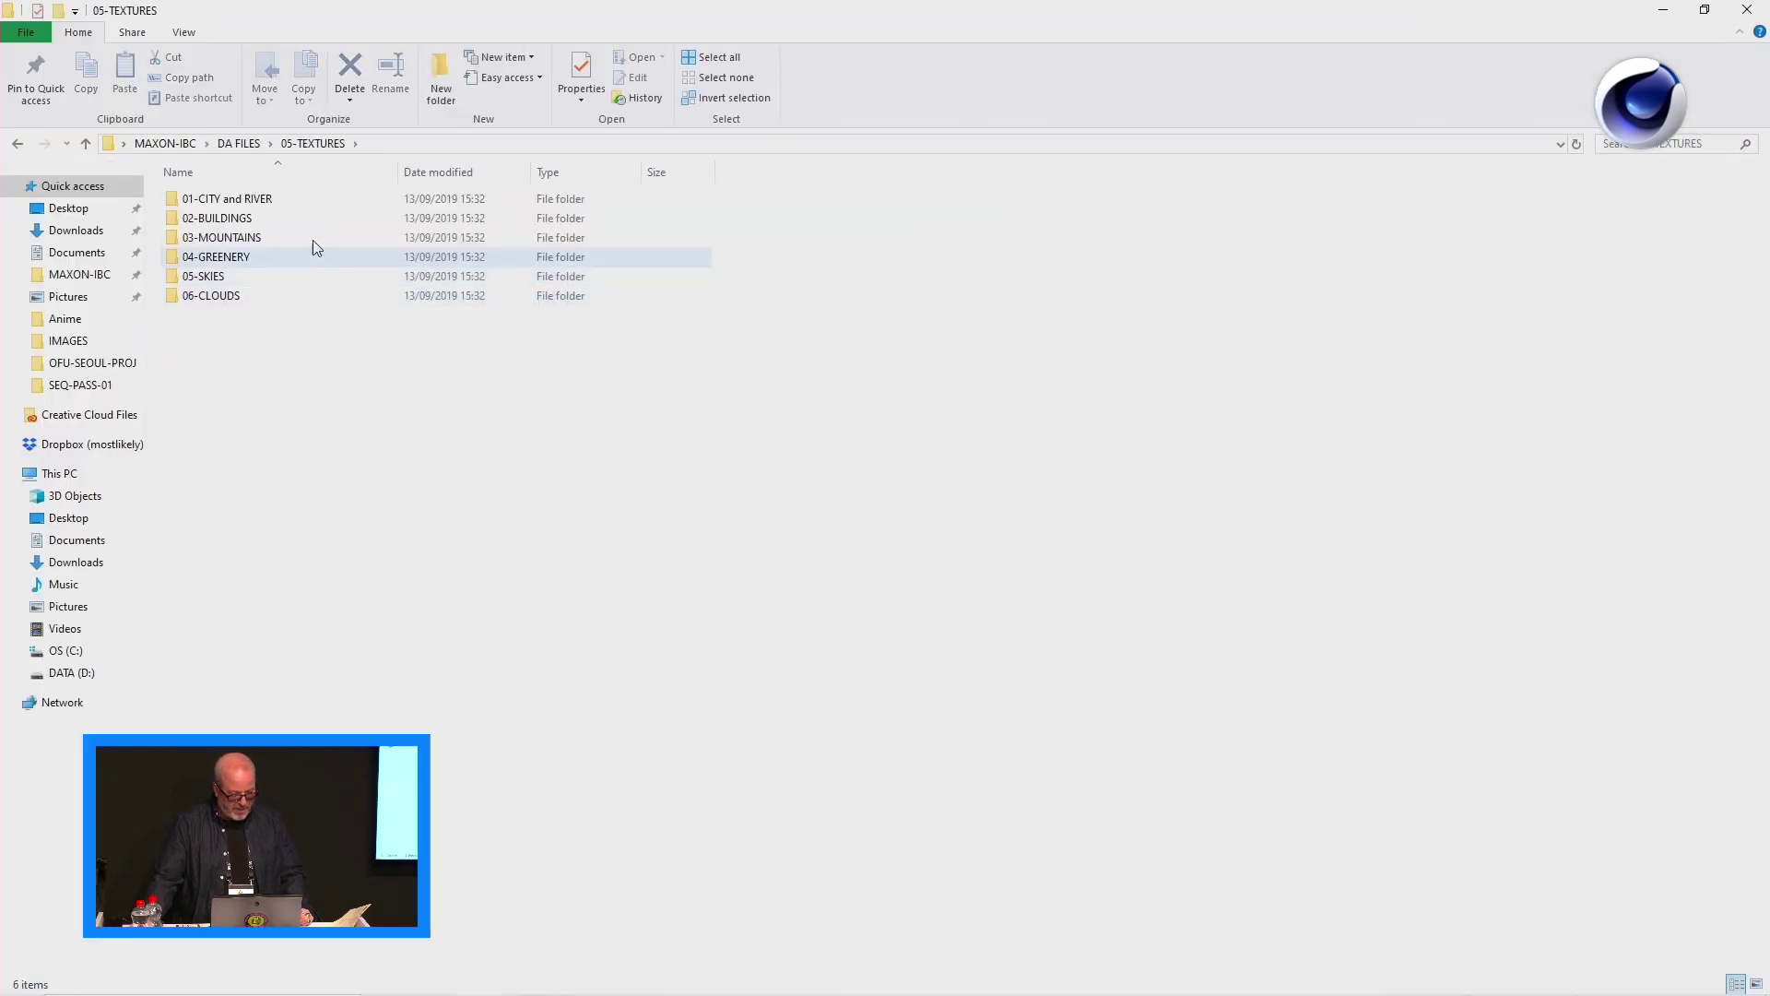
click(293, 226)
double_click(295, 230)
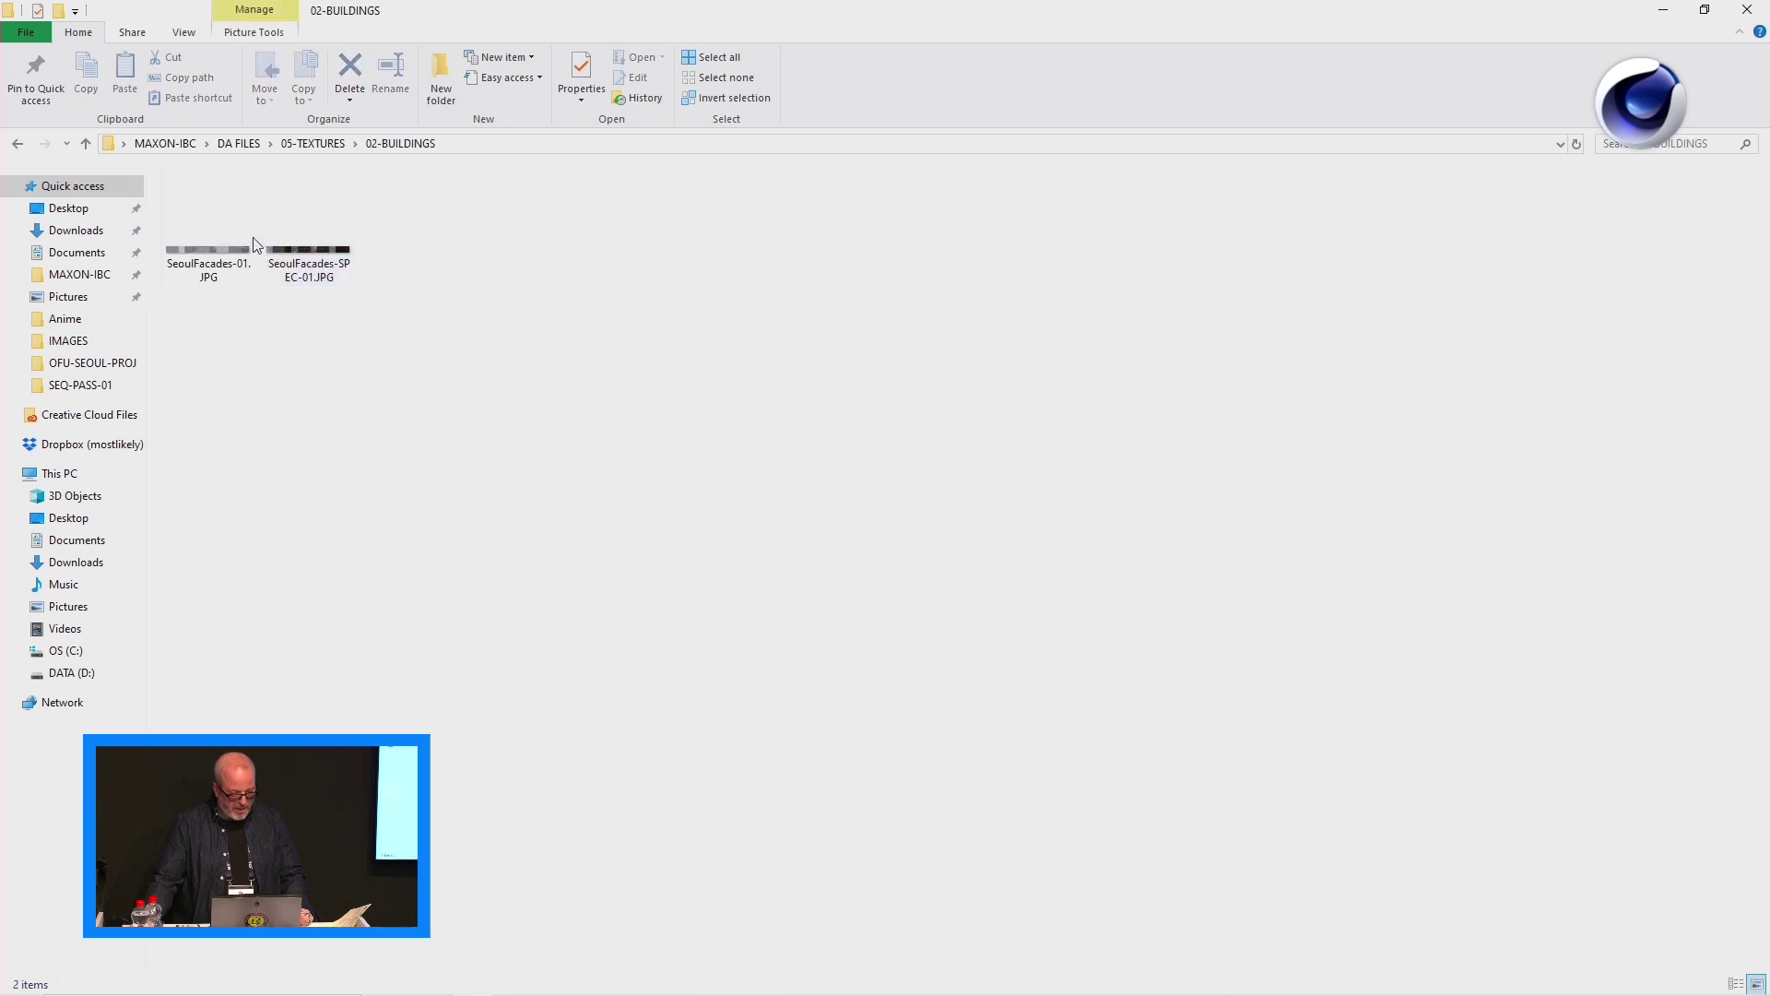
- View SeoulFacades-01.JPG and SeoulFacades-SPEC-01.JPG in Photos, then switch back to Cinema 4D
click(224, 245)
double_click(223, 245)
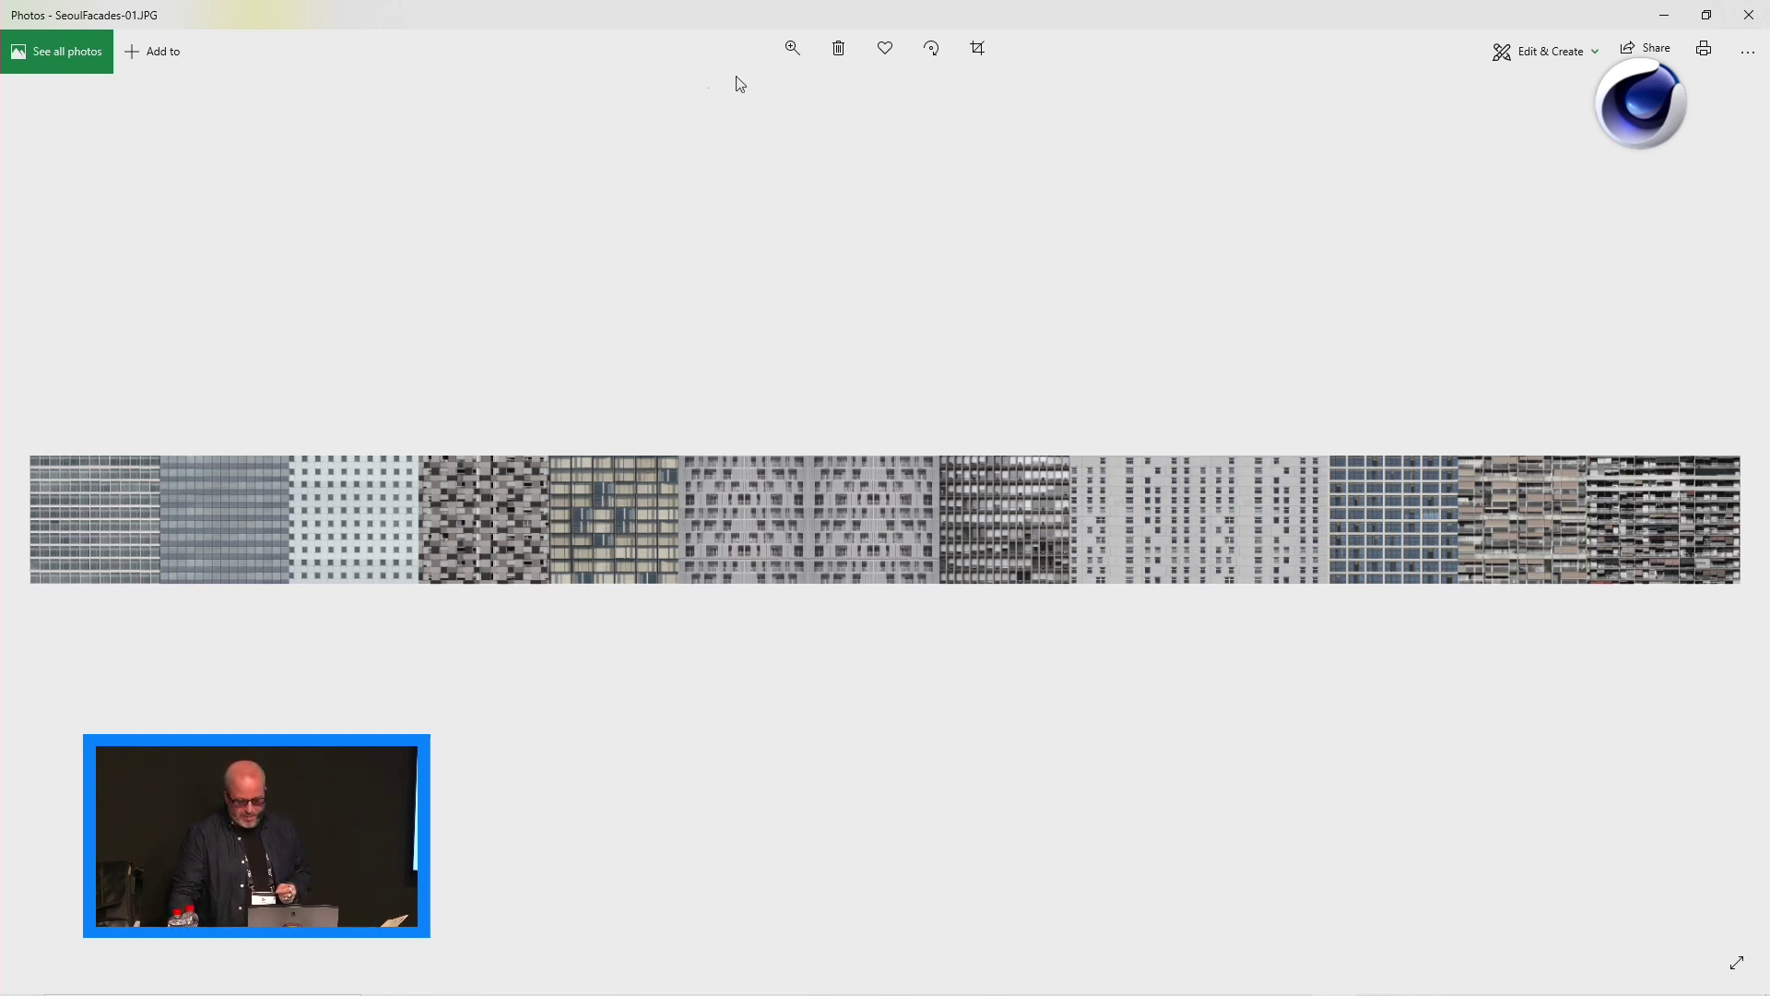
click(1739, 23)
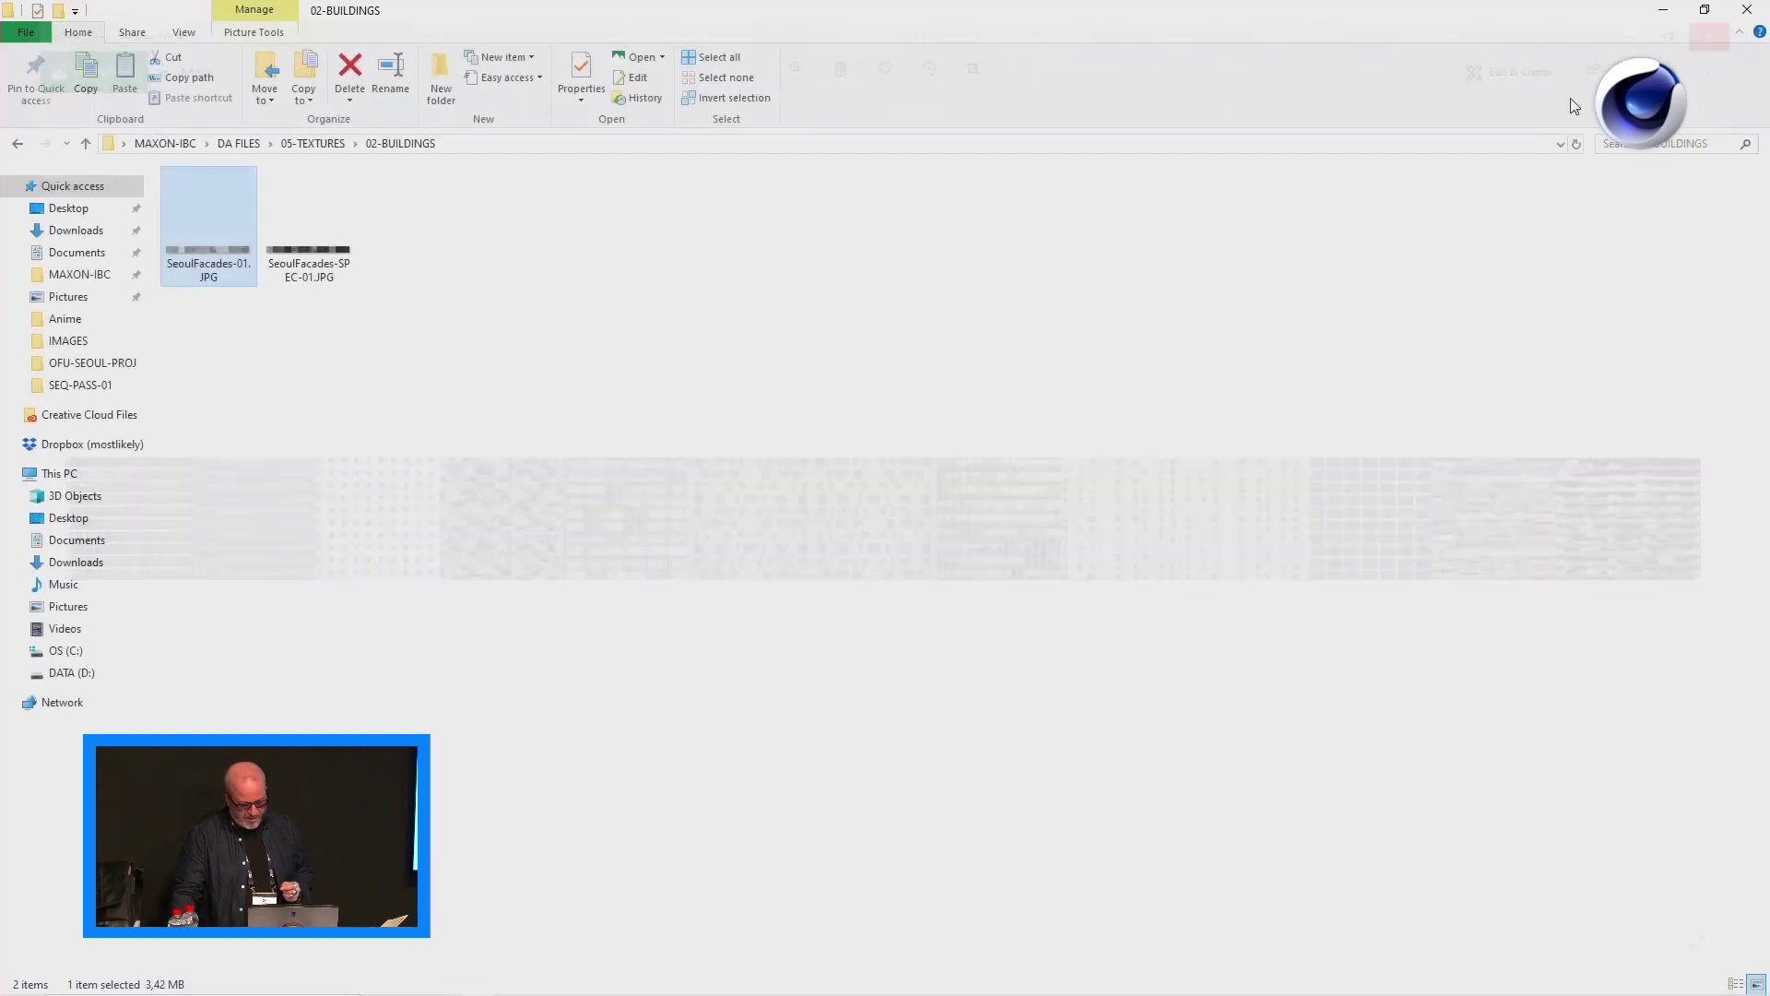
click(326, 251)
double_click(326, 250)
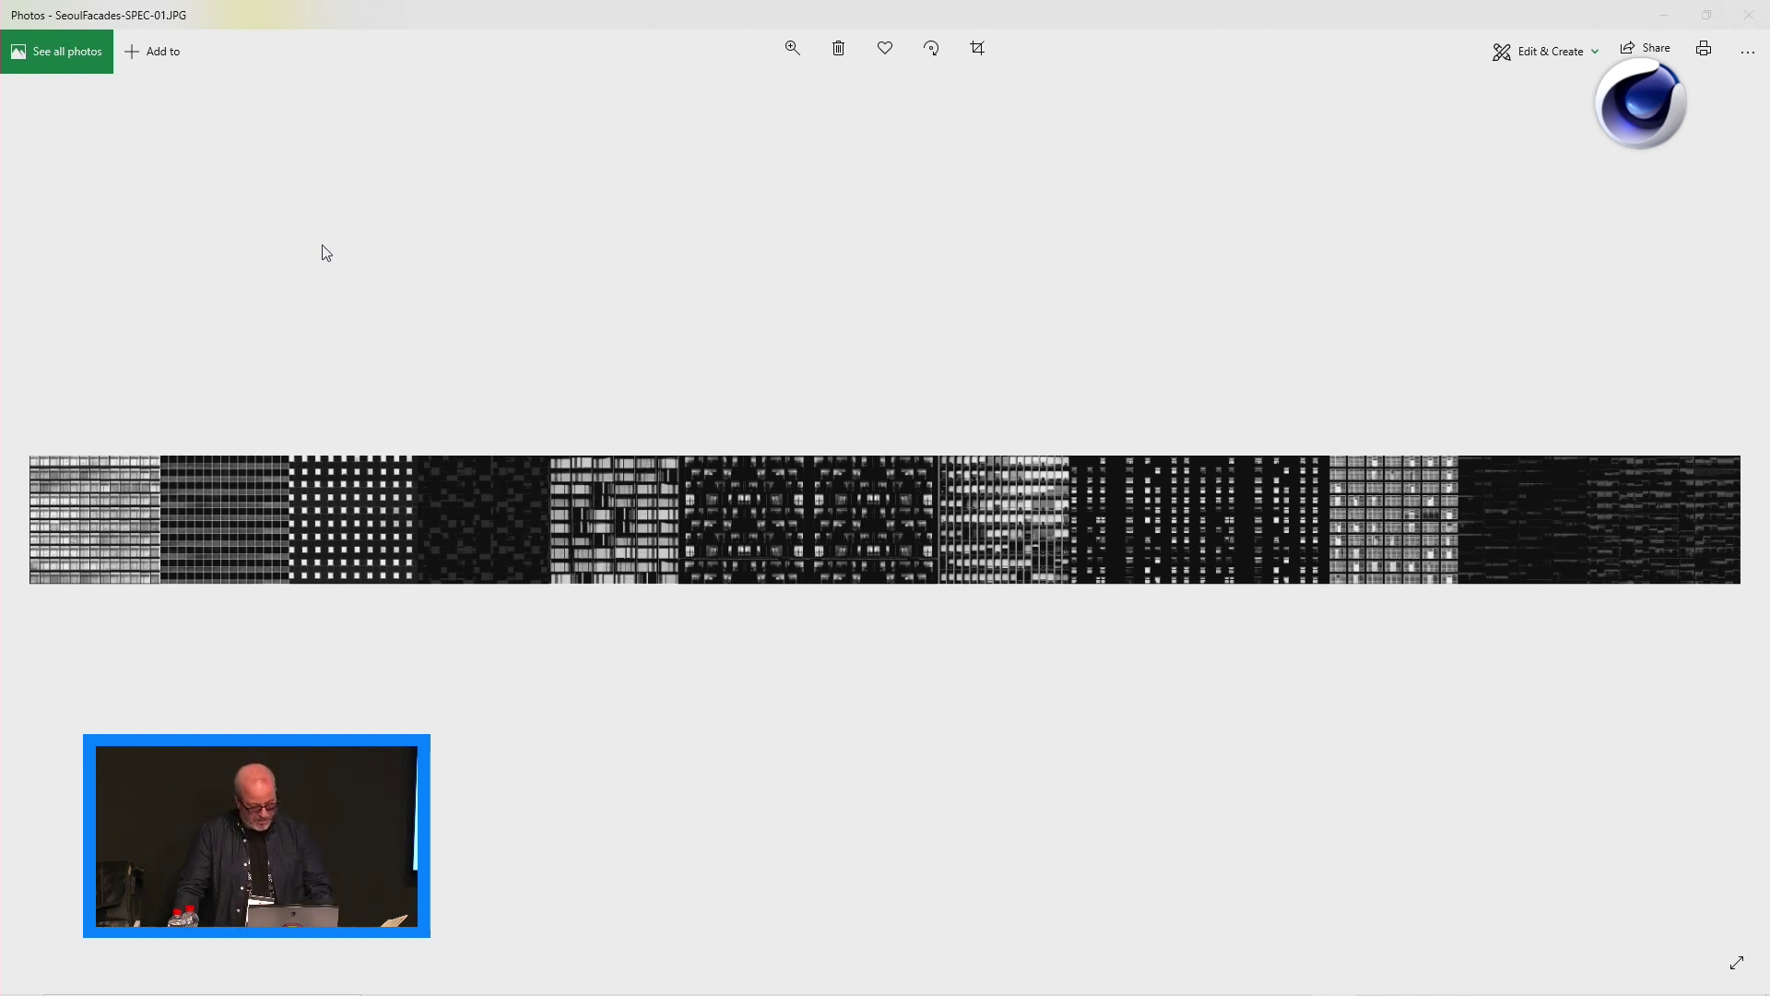
key(alt+Tab)
key(alt+Tab)
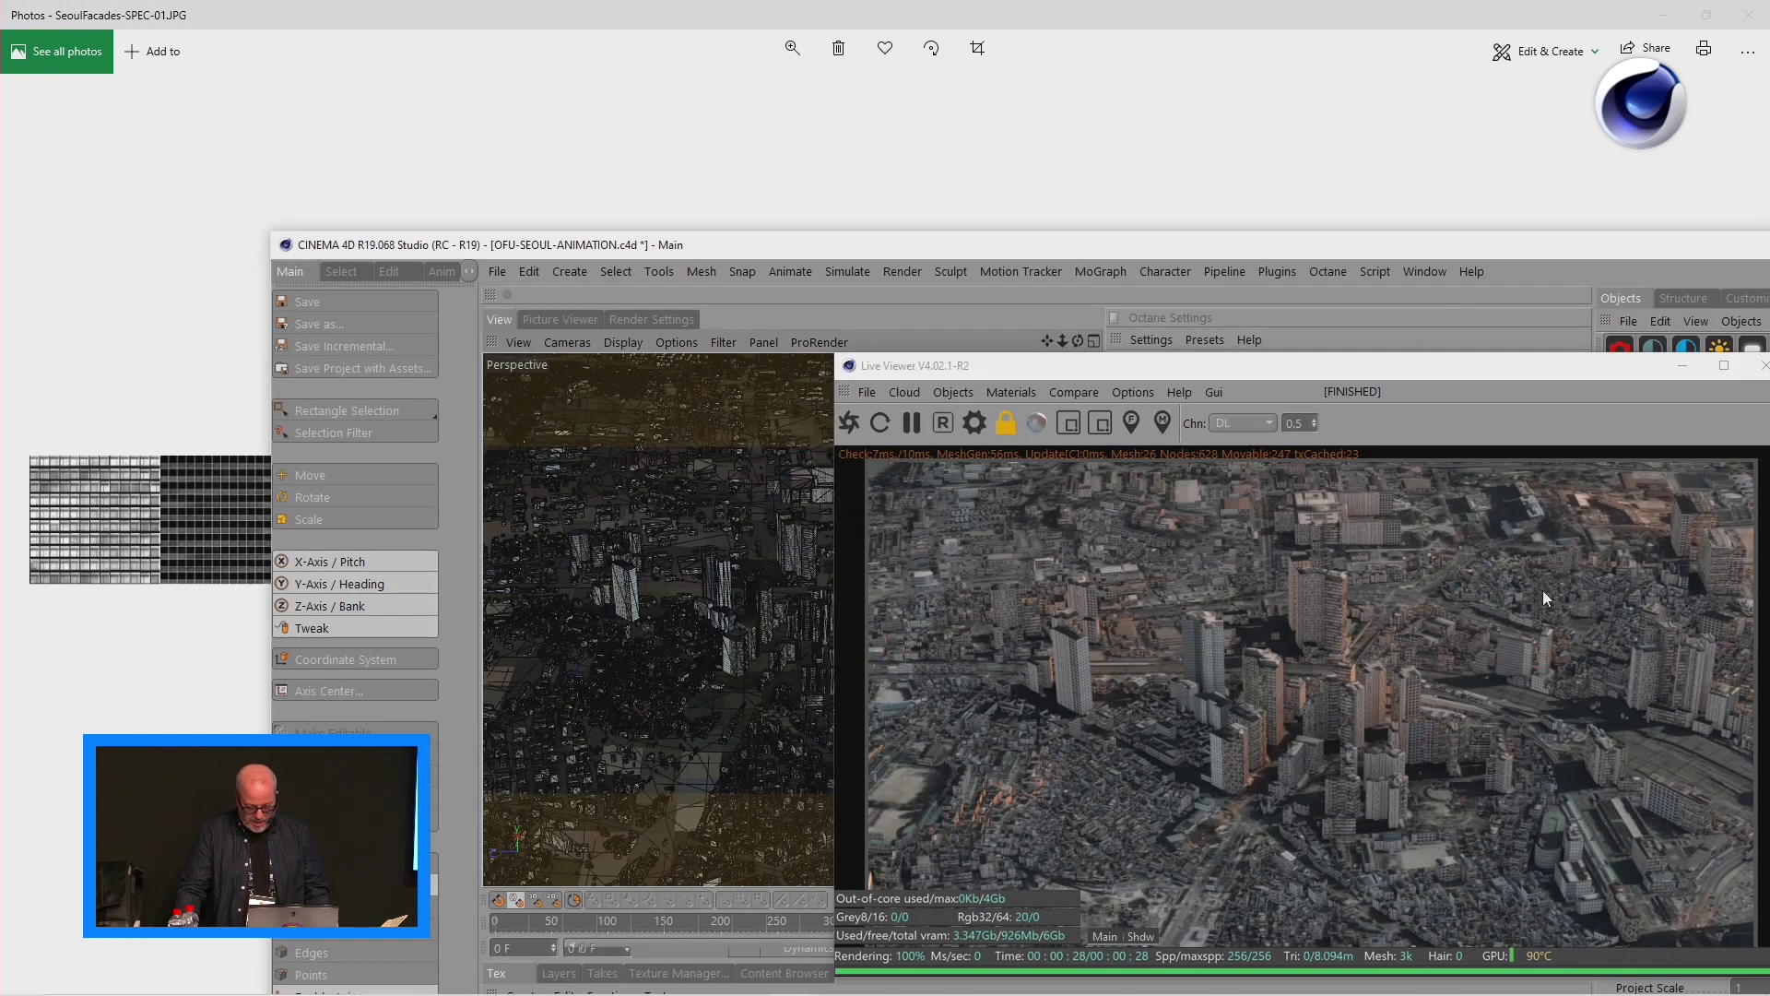
- Move Live Viewer off to the right and maximize the main Cinema 4D window
drag(1260, 365, 874, 15)
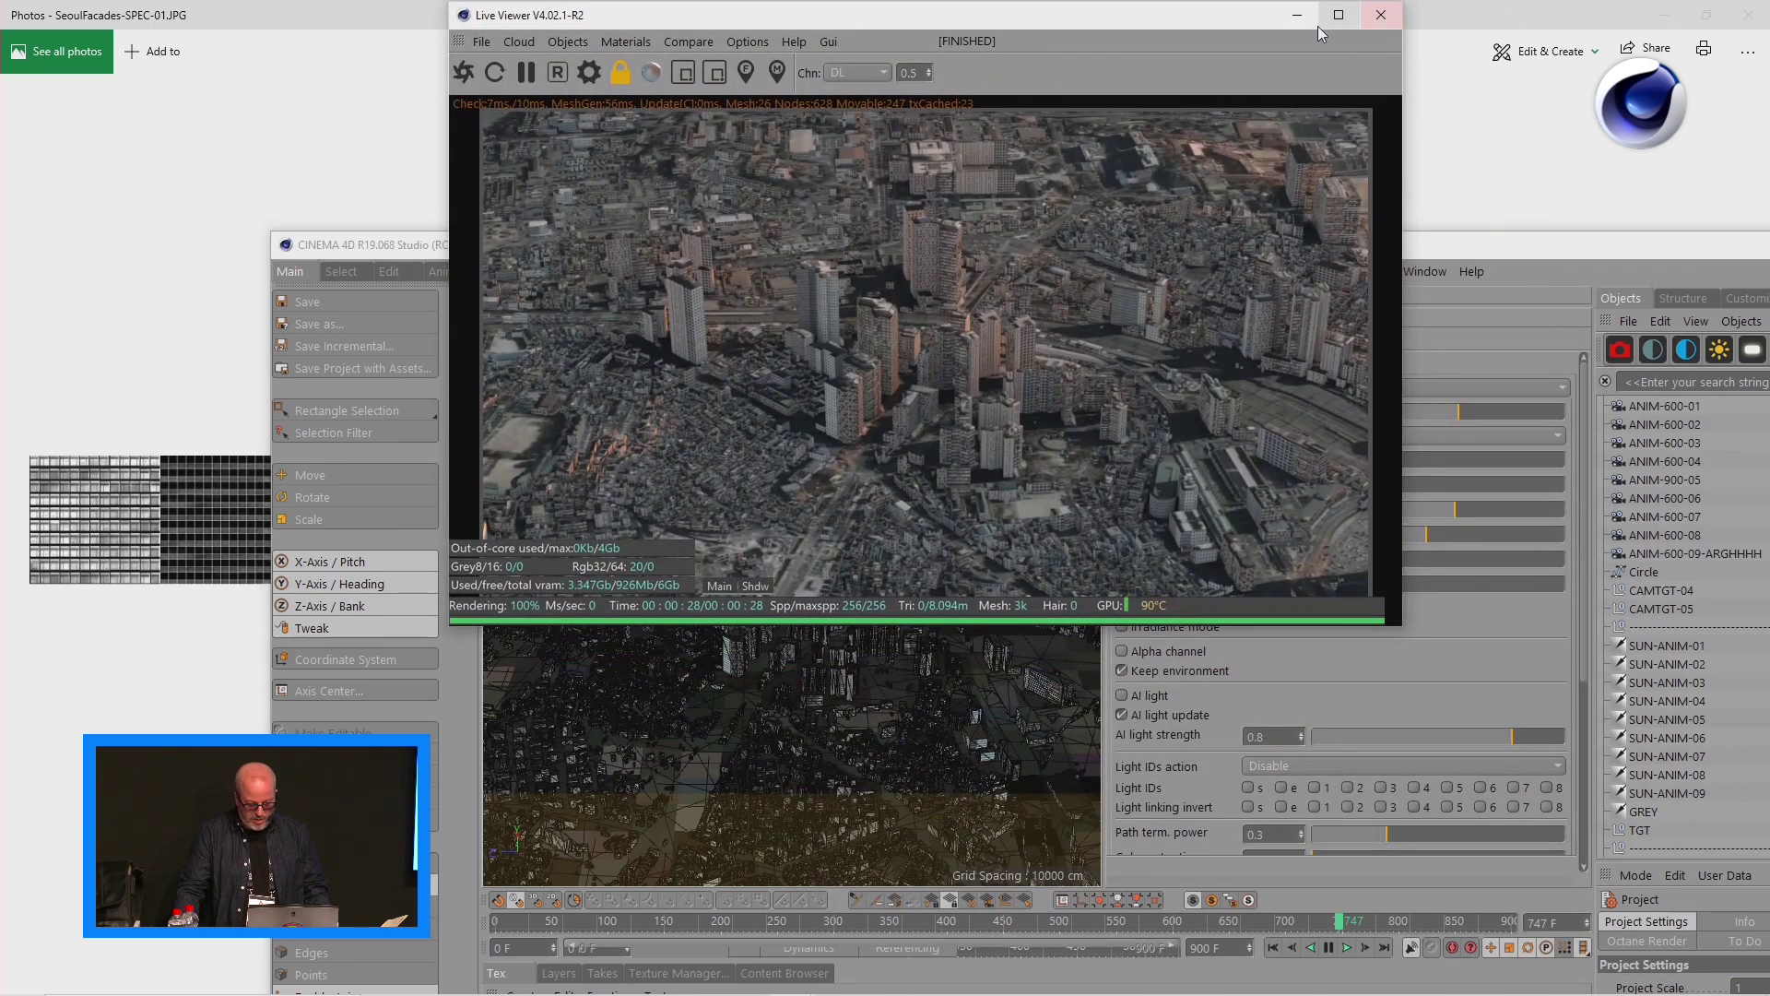
drag(1259, 17, 1722, 227)
drag(773, 232, 645, 4)
- Fly the camera among the buildings to the four lattice towers, then bring the facade image forward
drag(800, 107, 791, 131)
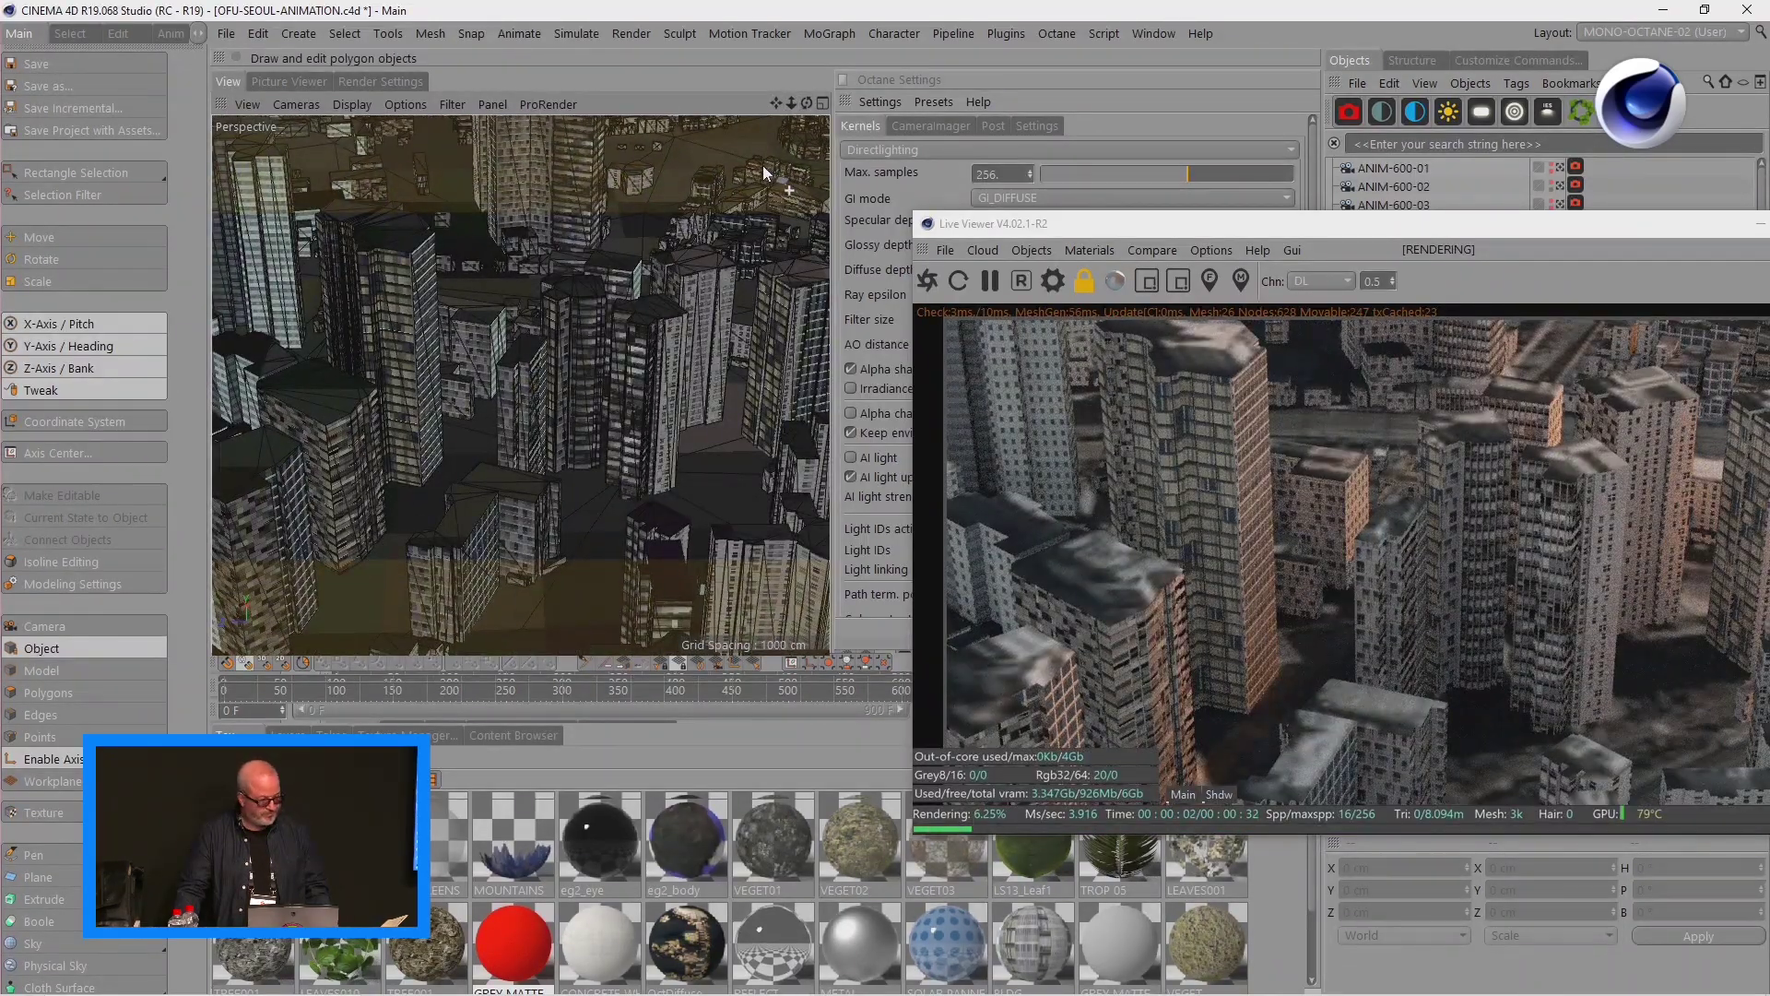
drag(805, 107, 812, 116)
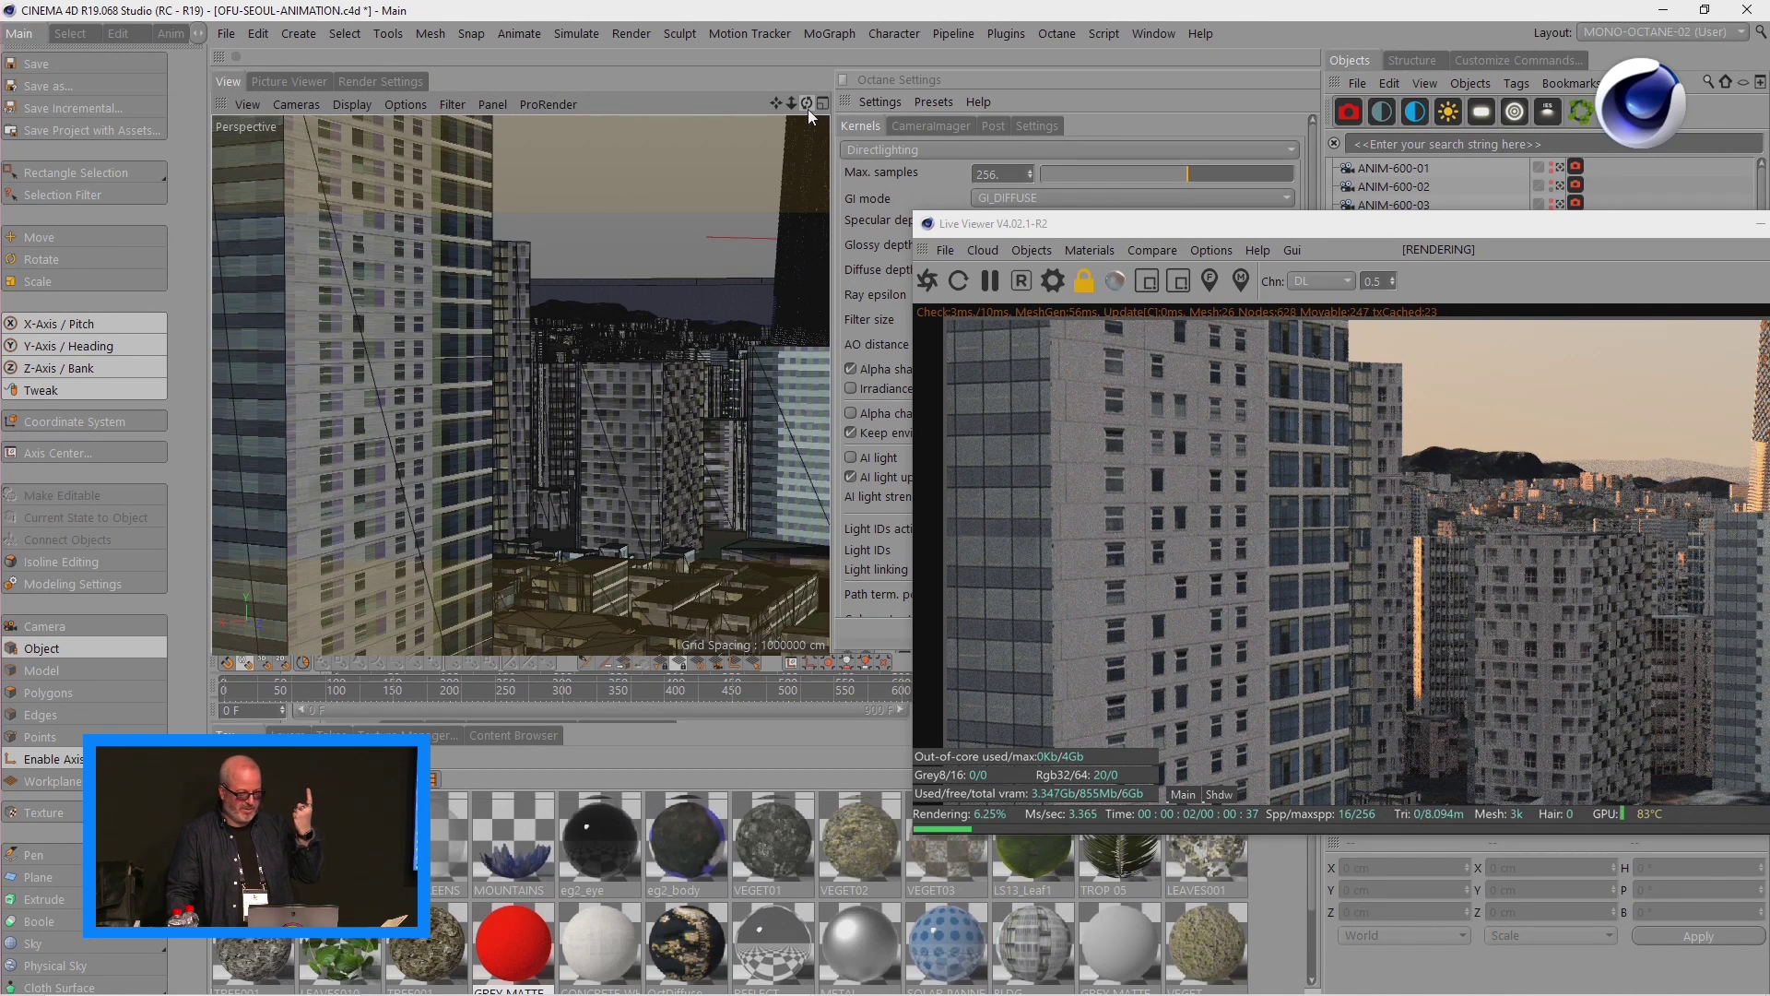
mouse_move(791, 102)
mouse_down()
mouse_move(776, 100)
mouse_move(872, 59)
mouse_move(807, 102)
mouse_up()
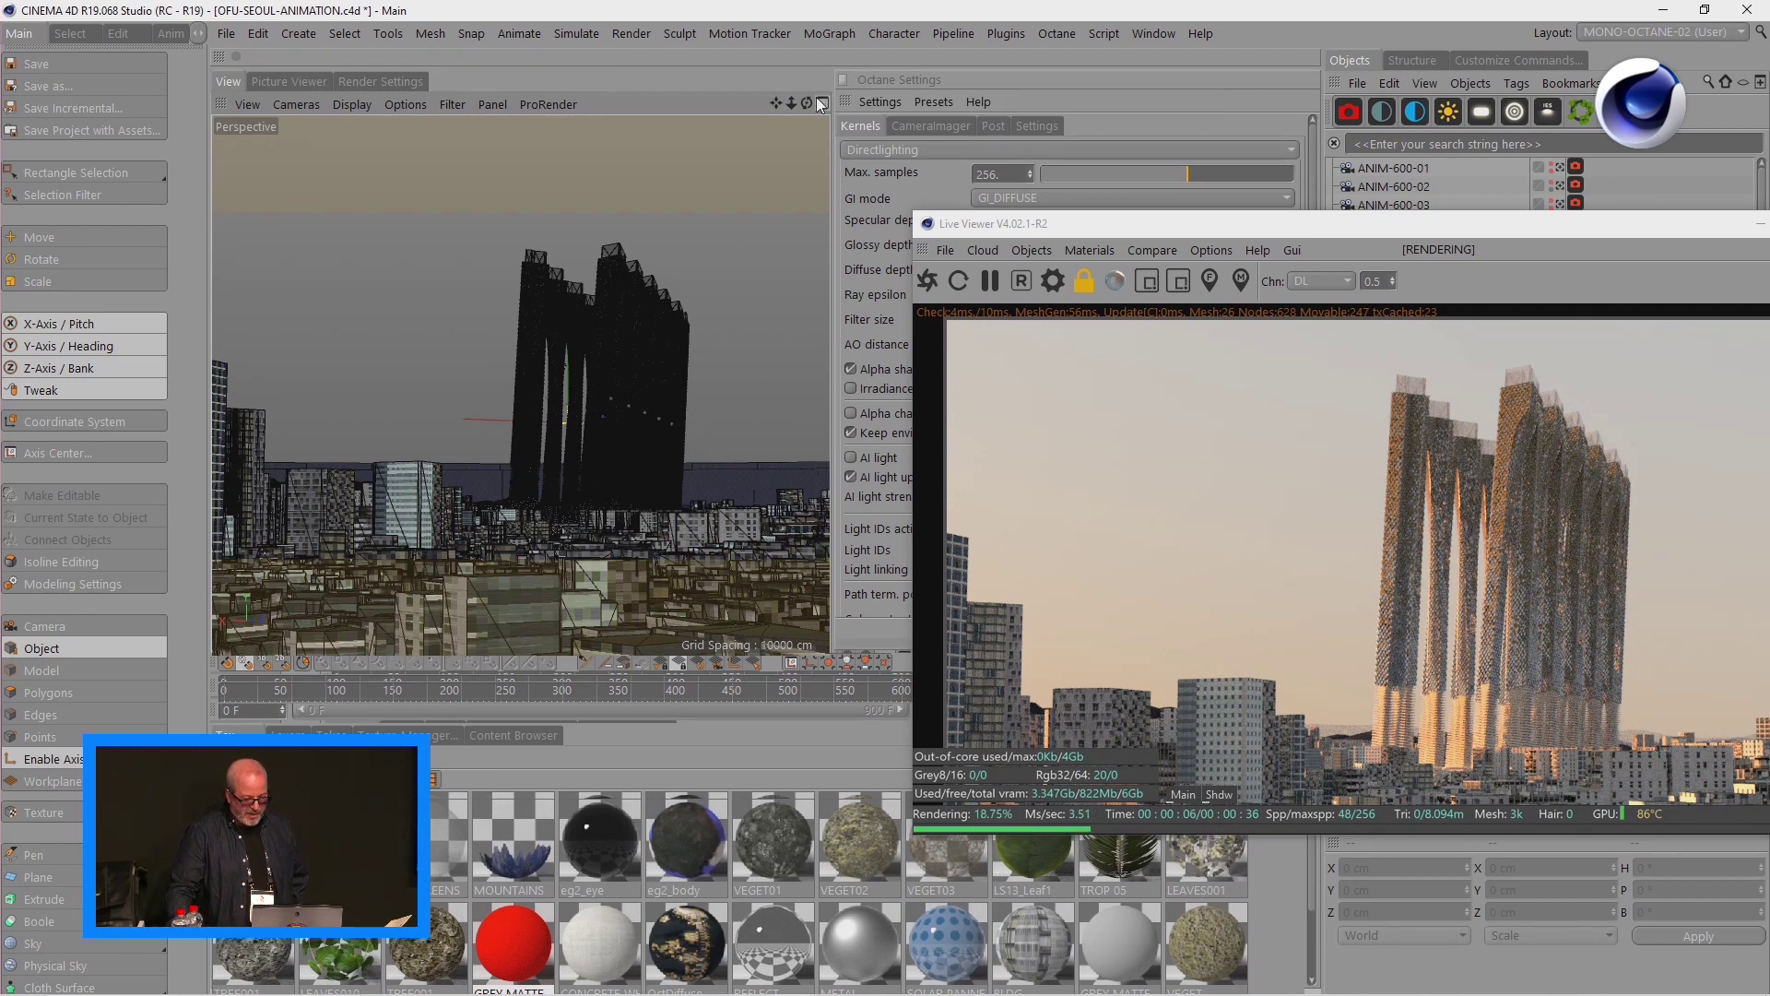
drag(806, 102, 1027, 135)
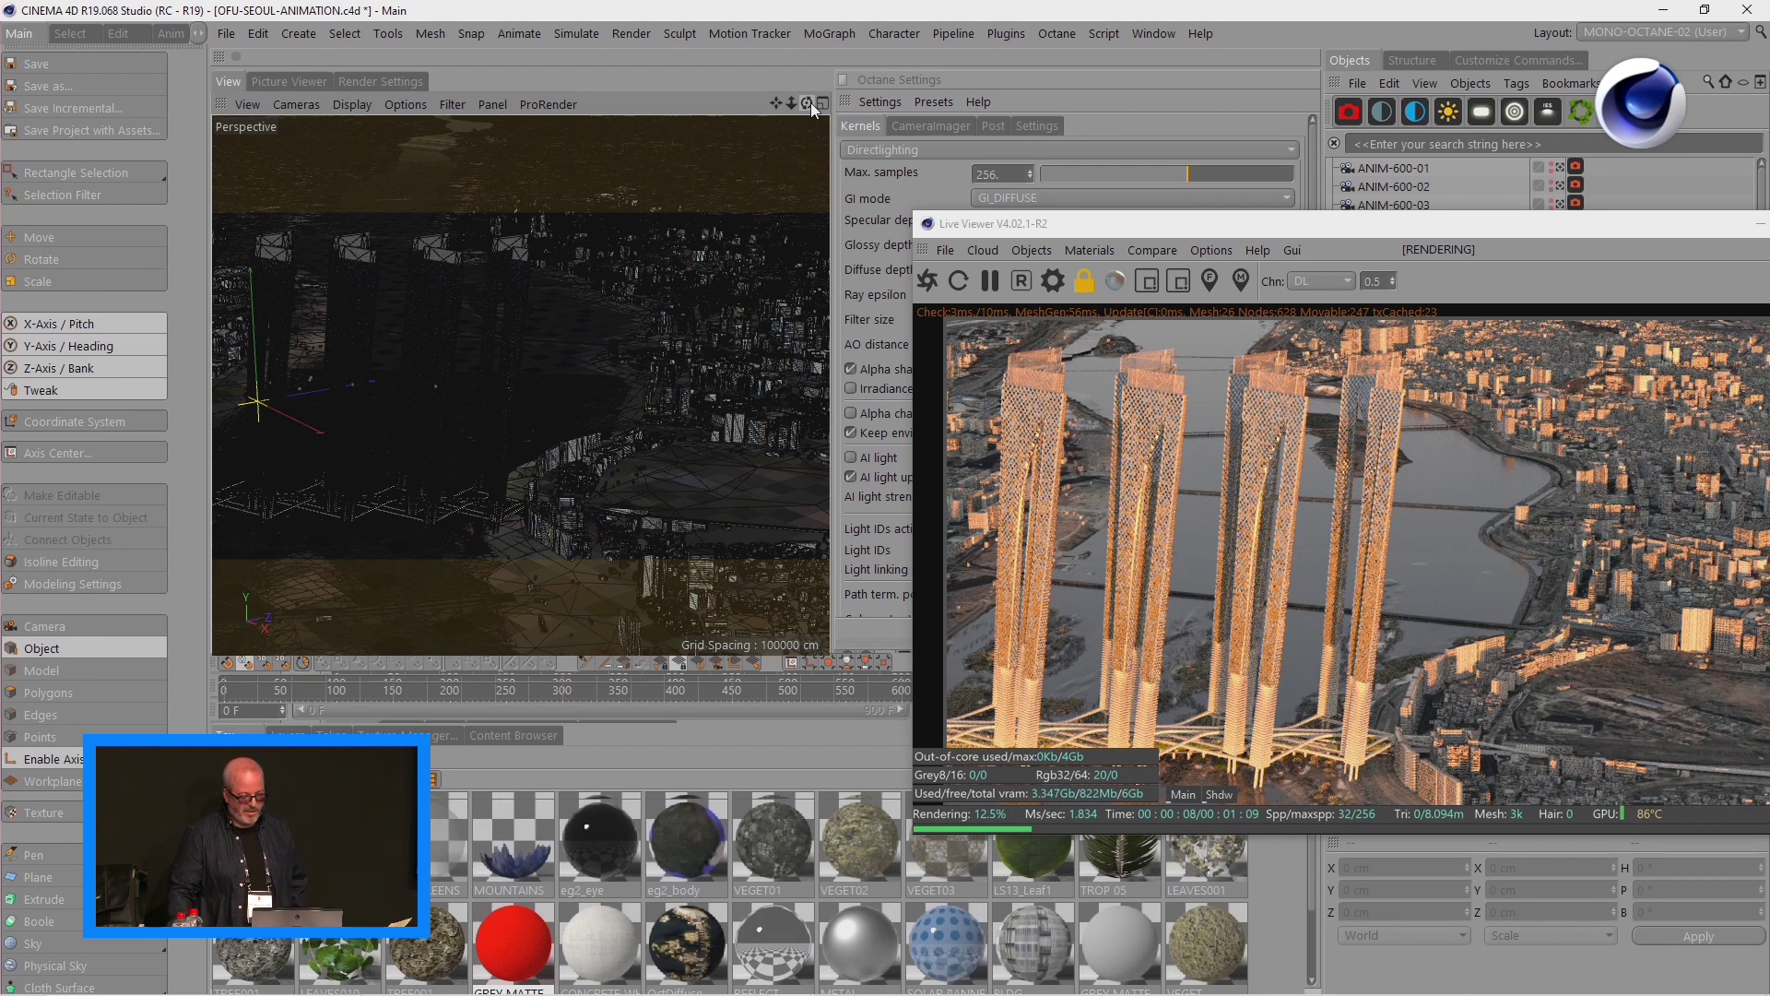
drag(915, 11, 593, 423)
click(486, 285)
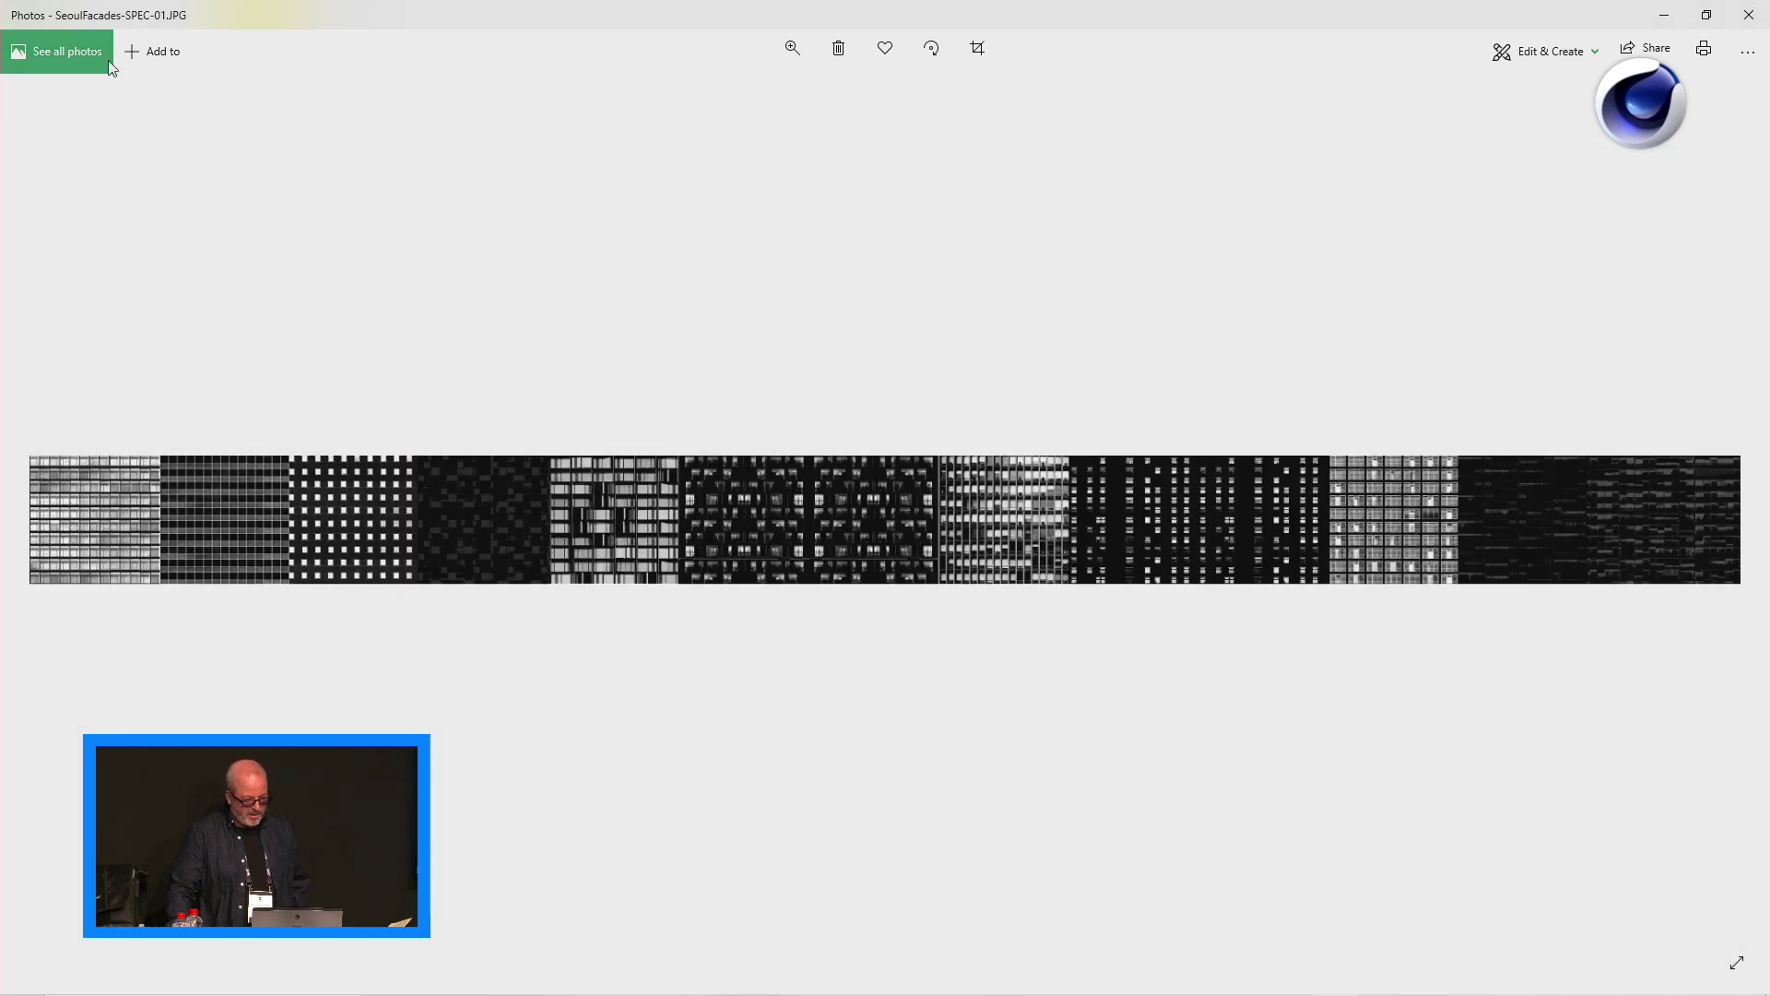
- Return to 05-TEXTURES, open 01-CITY and RIVER, and select the landform satellite image
click(1749, 15)
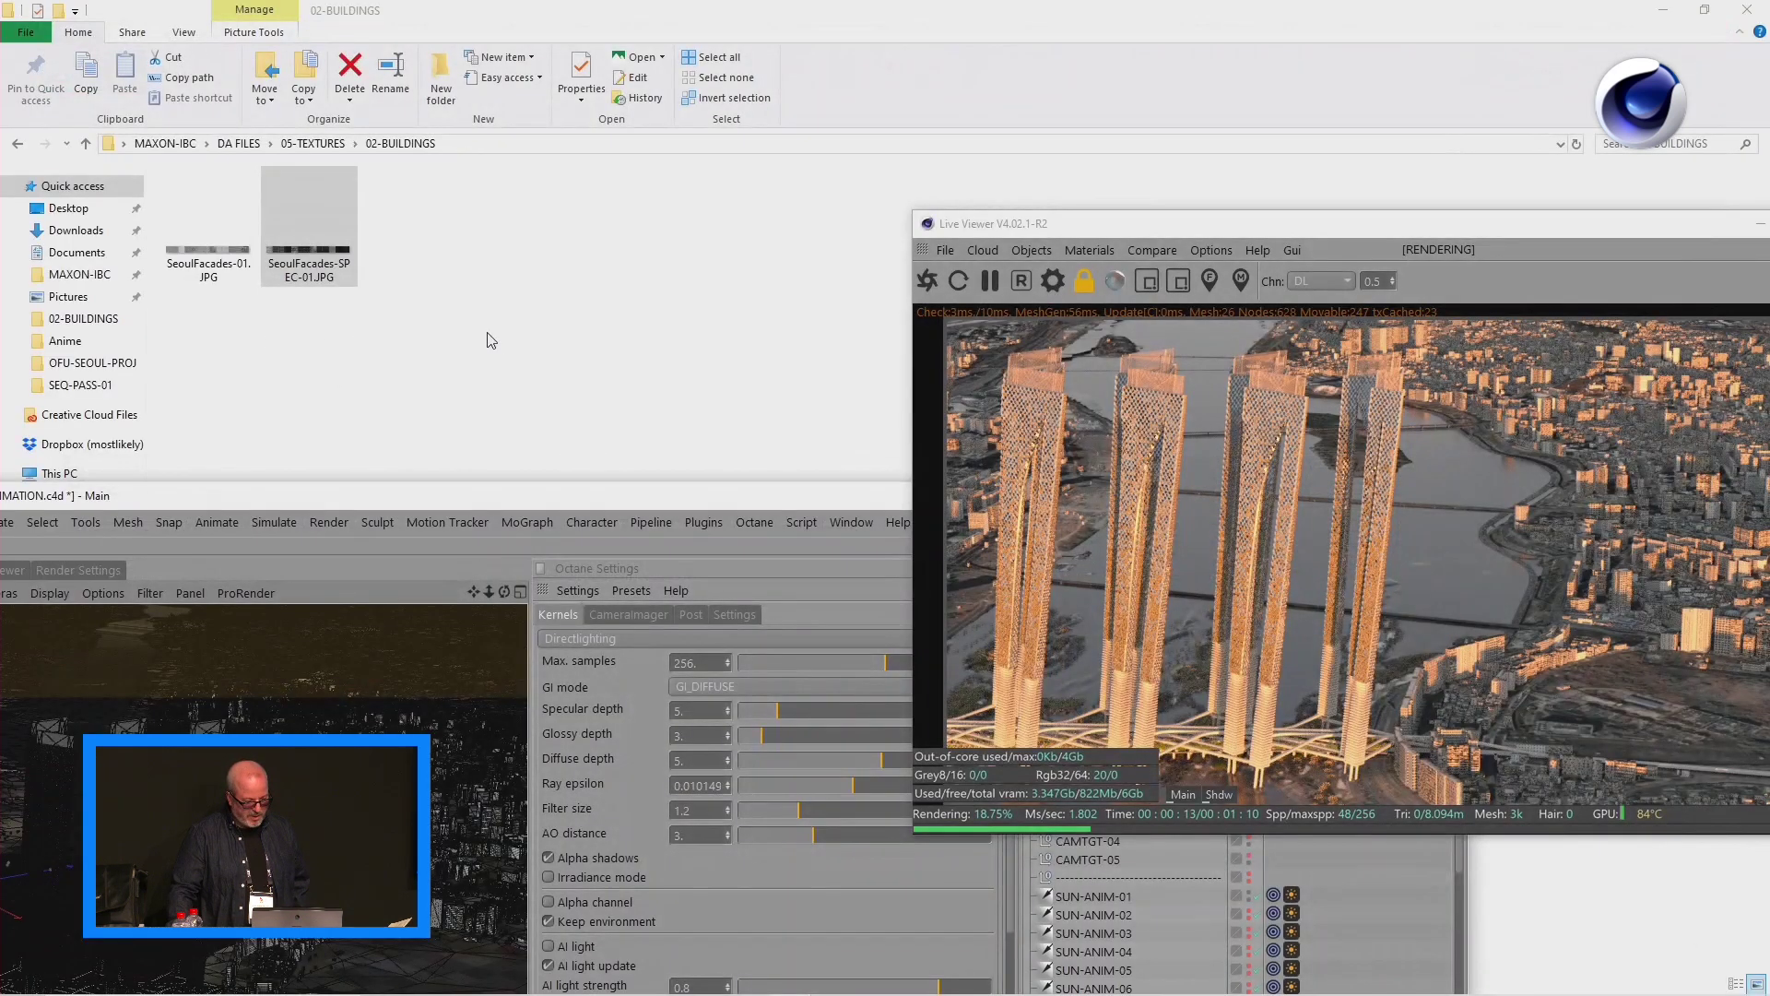
click(491, 341)
click(313, 143)
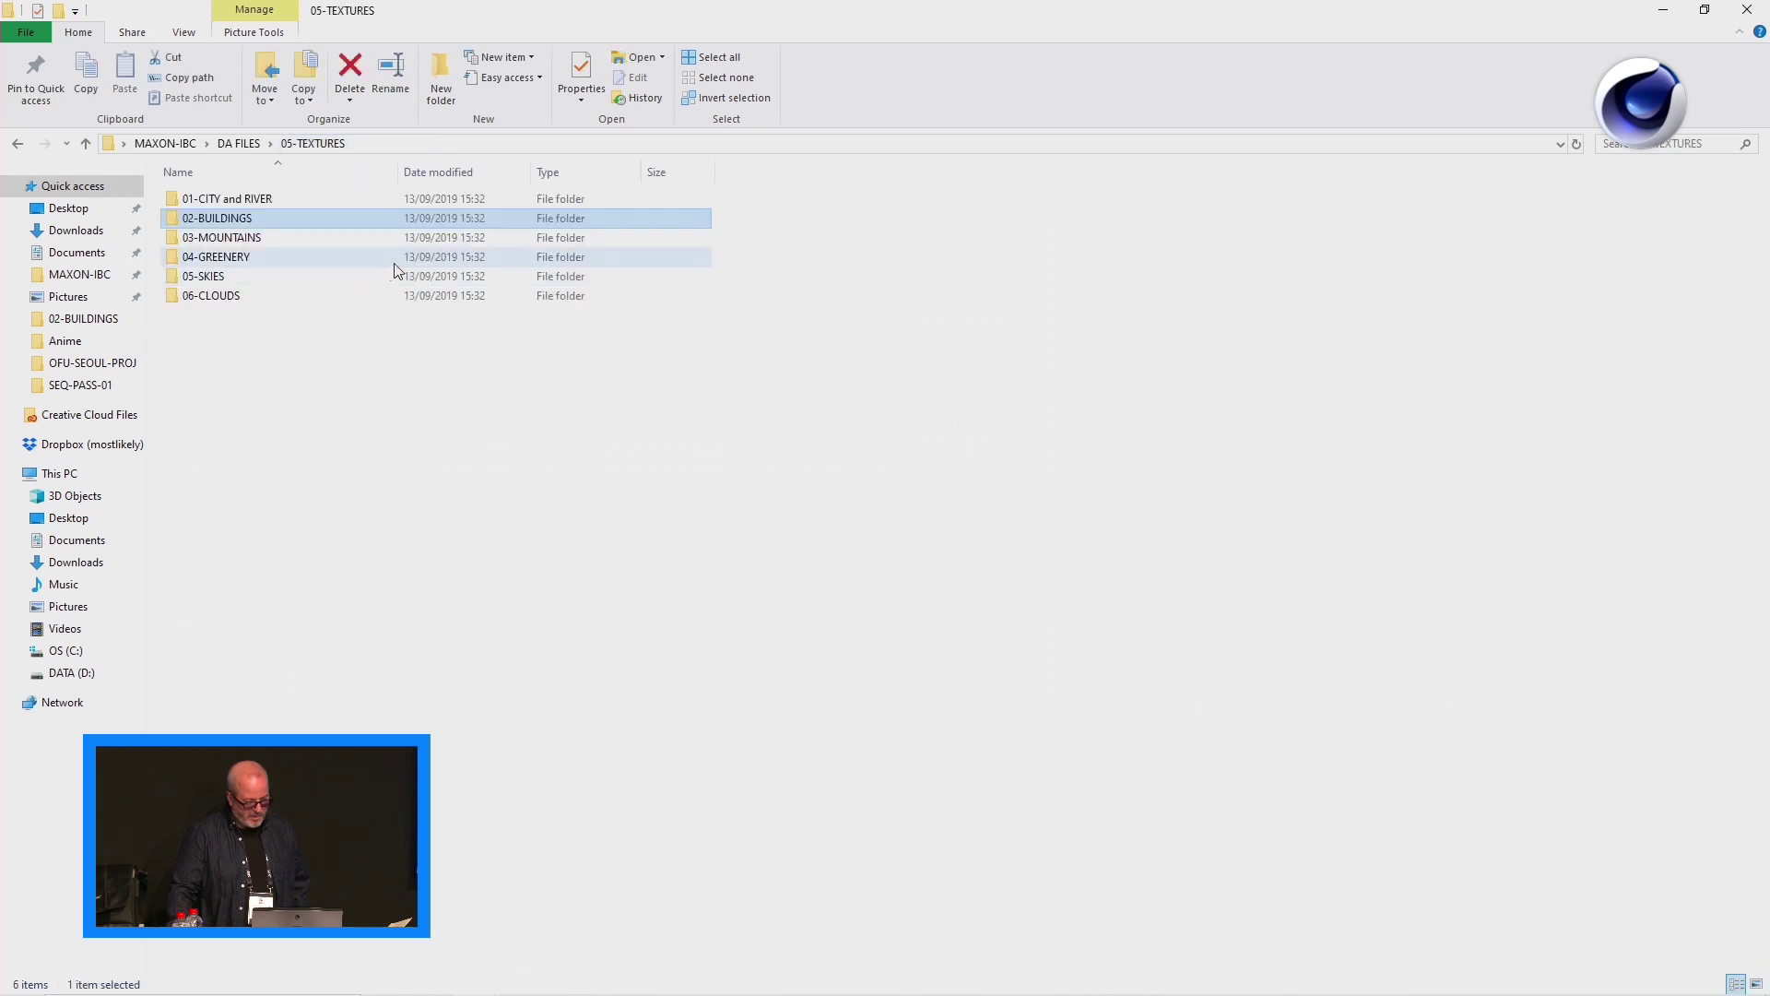
double_click(328, 239)
click(19, 143)
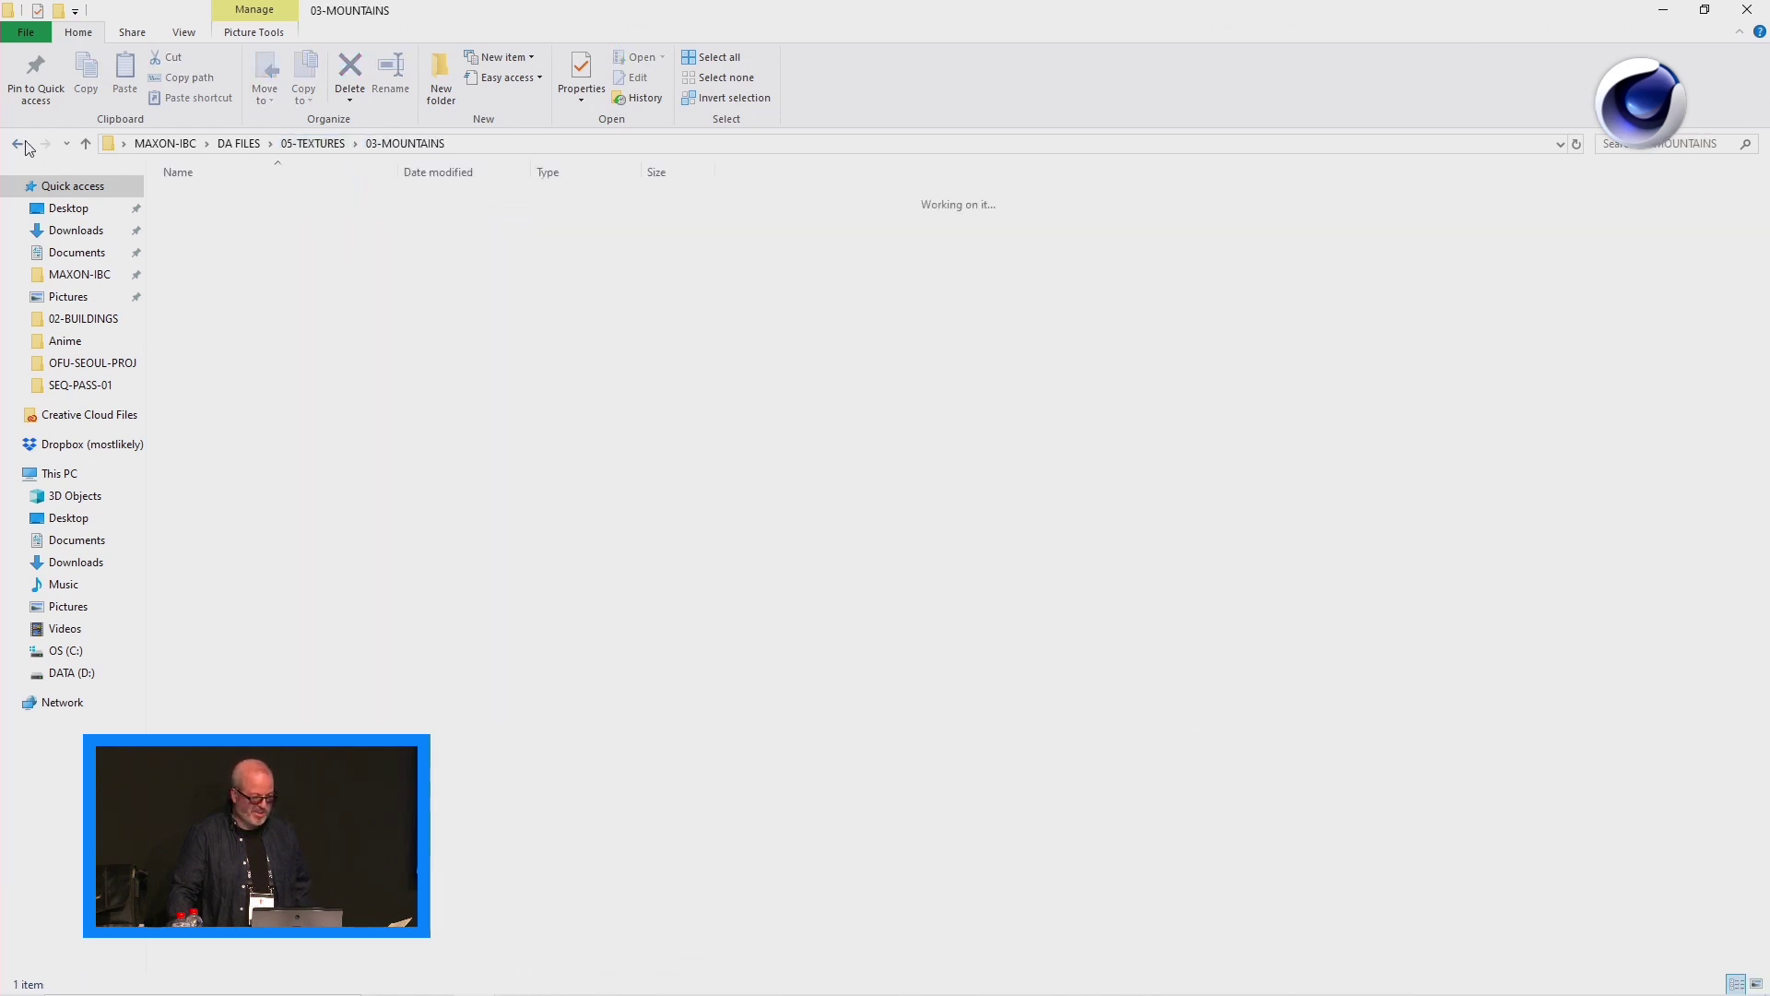
click(17, 143)
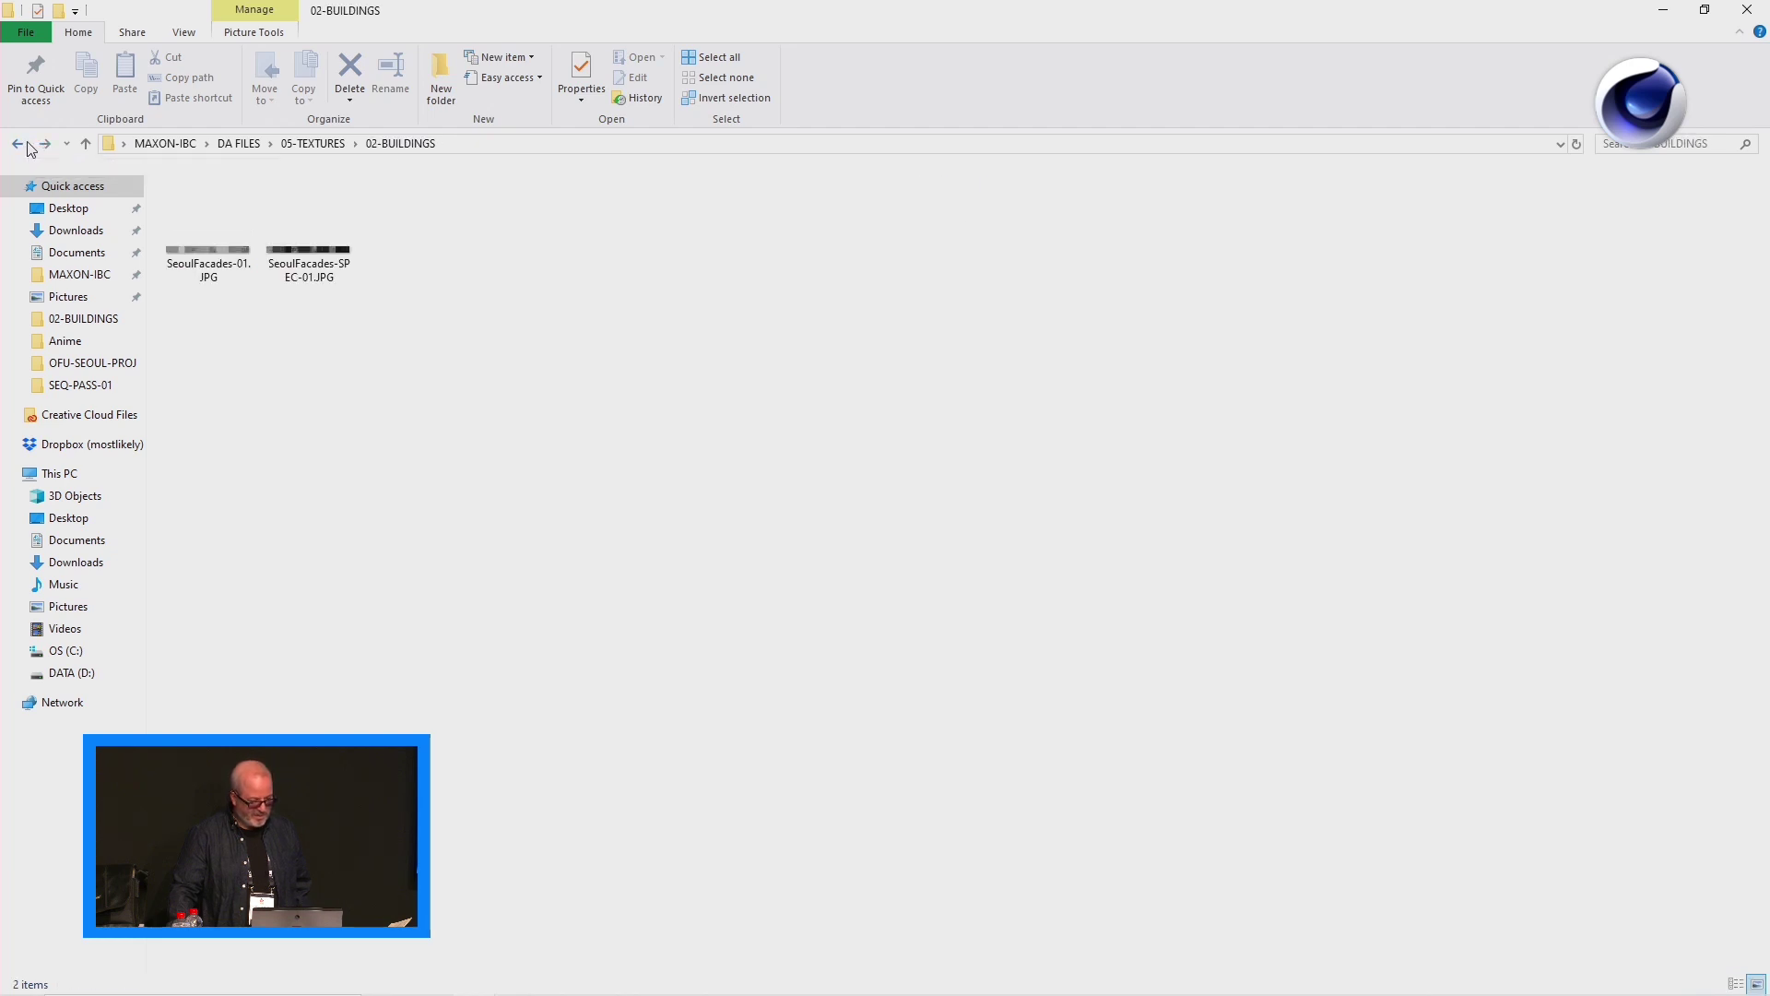
click(45, 144)
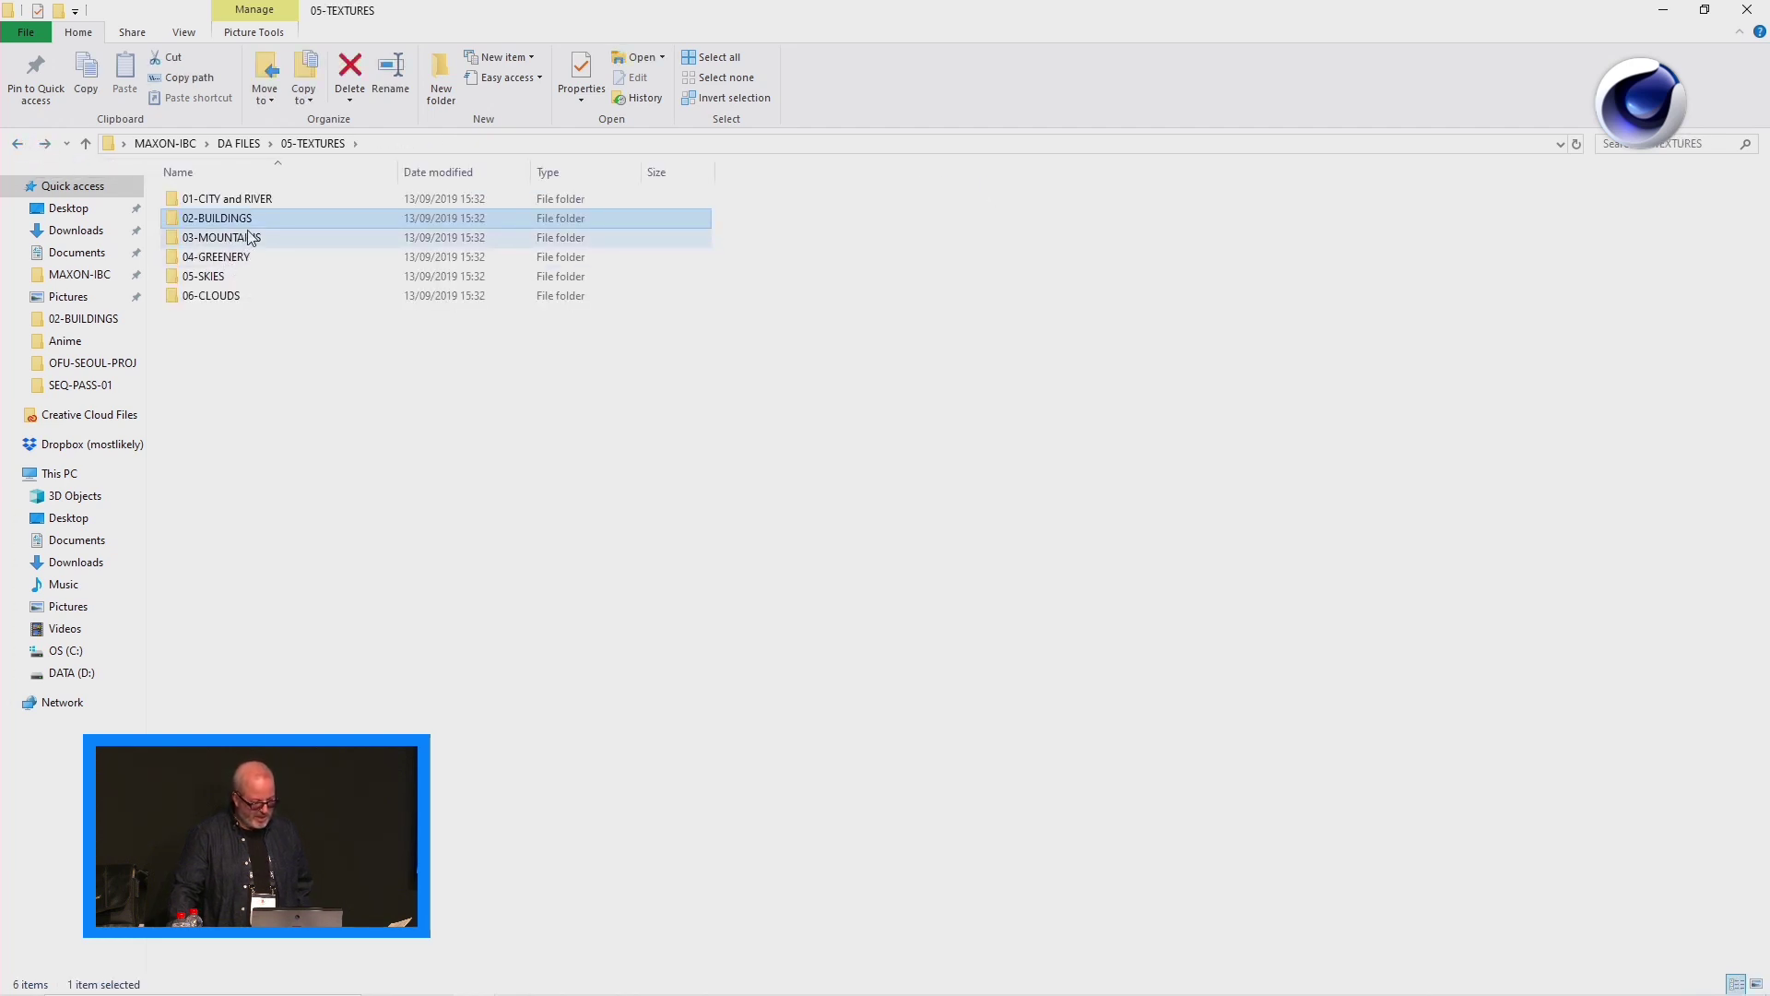
double_click(279, 198)
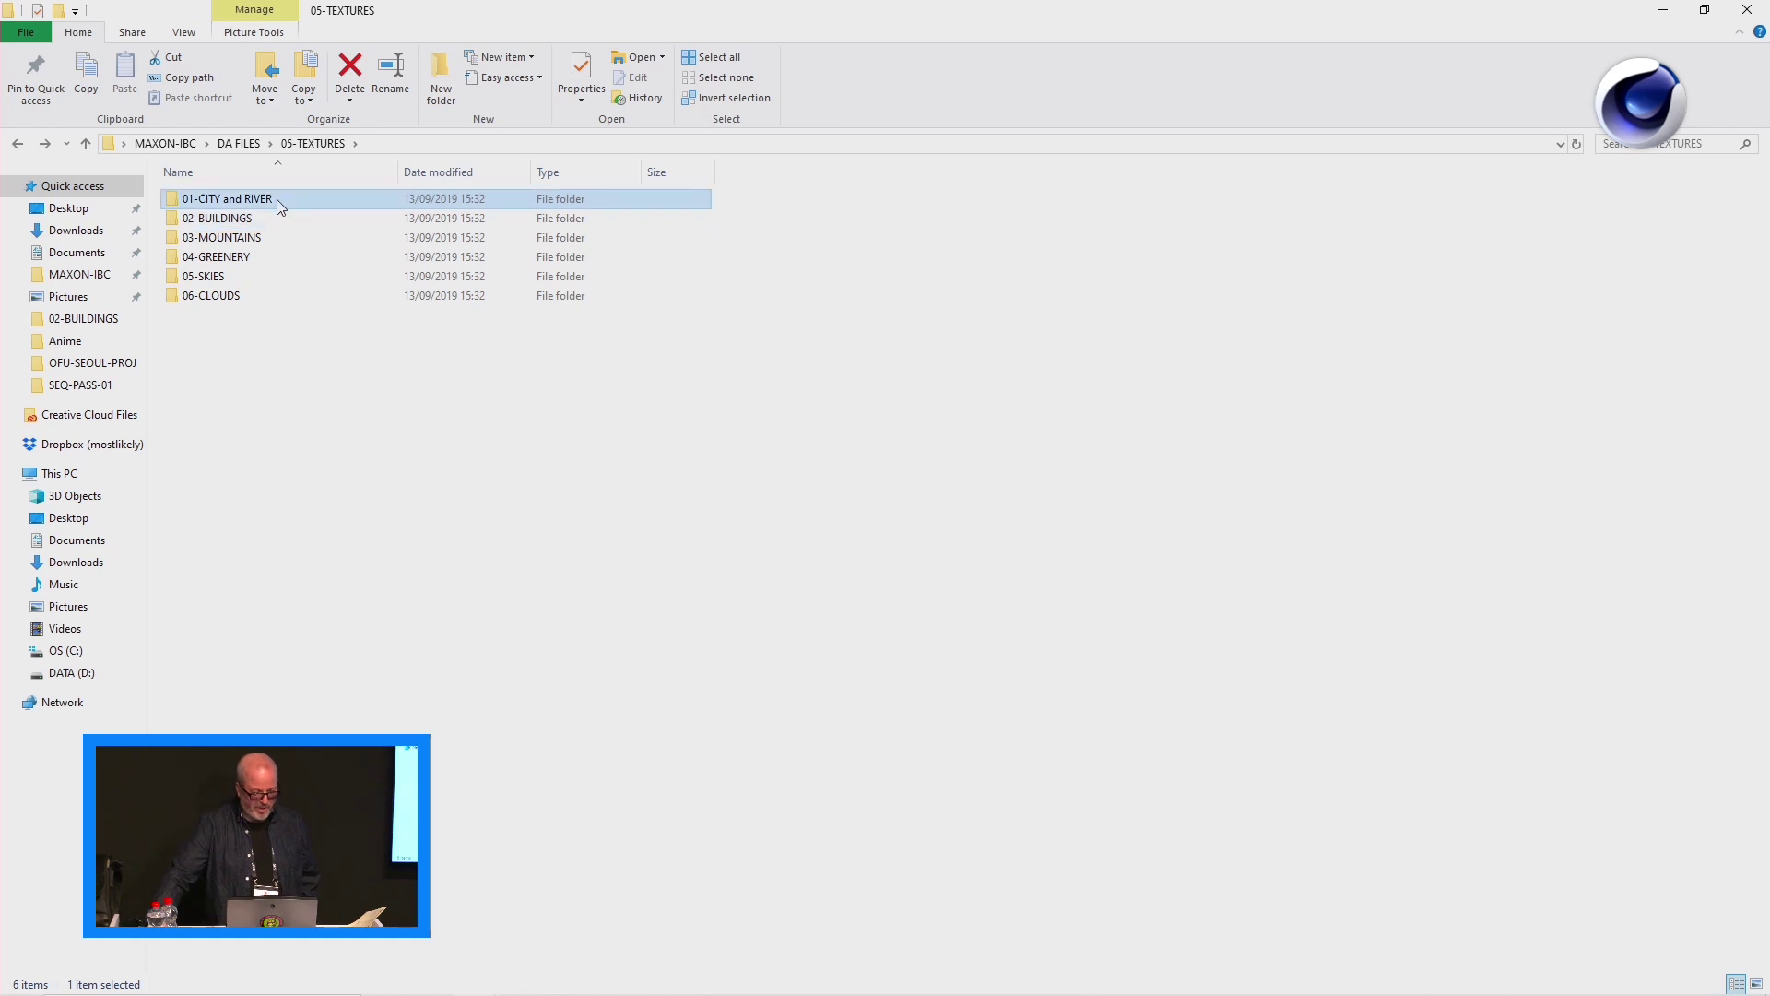
click(277, 200)
- View the Bing Sat_level_16 landform photo, then the ALPHA-OK river mask, and close Photos
double_click(281, 210)
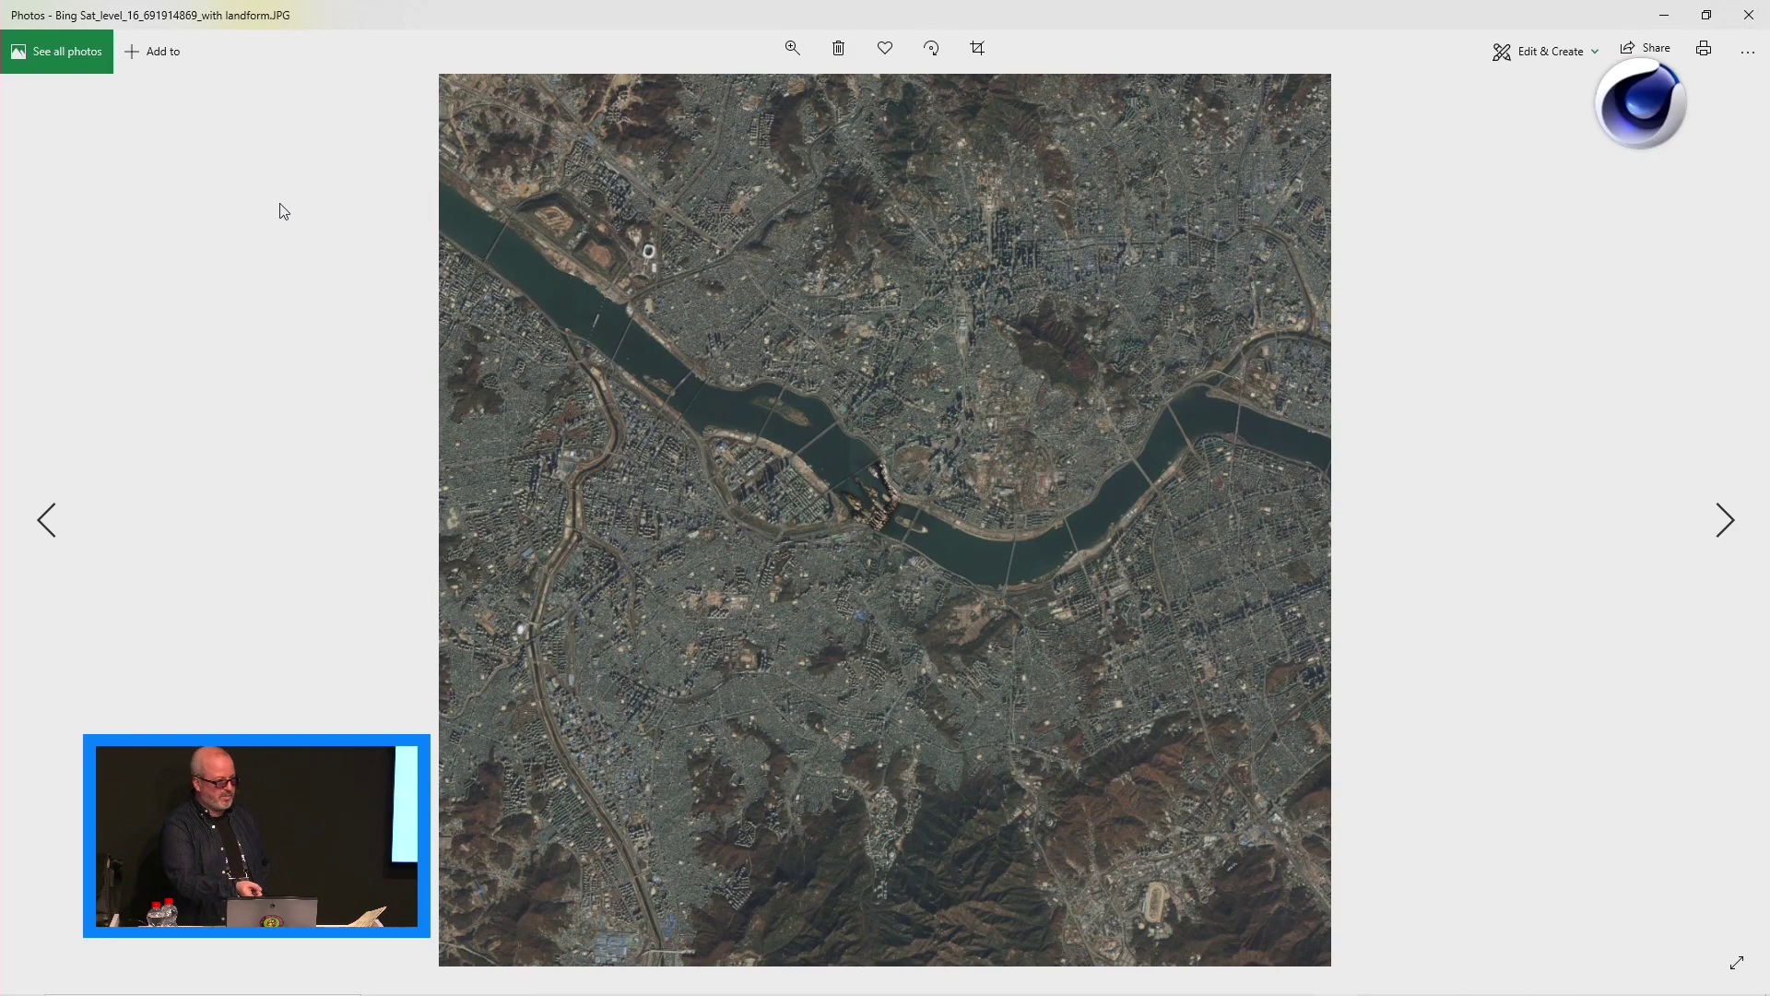
click(1749, 14)
click(452, 219)
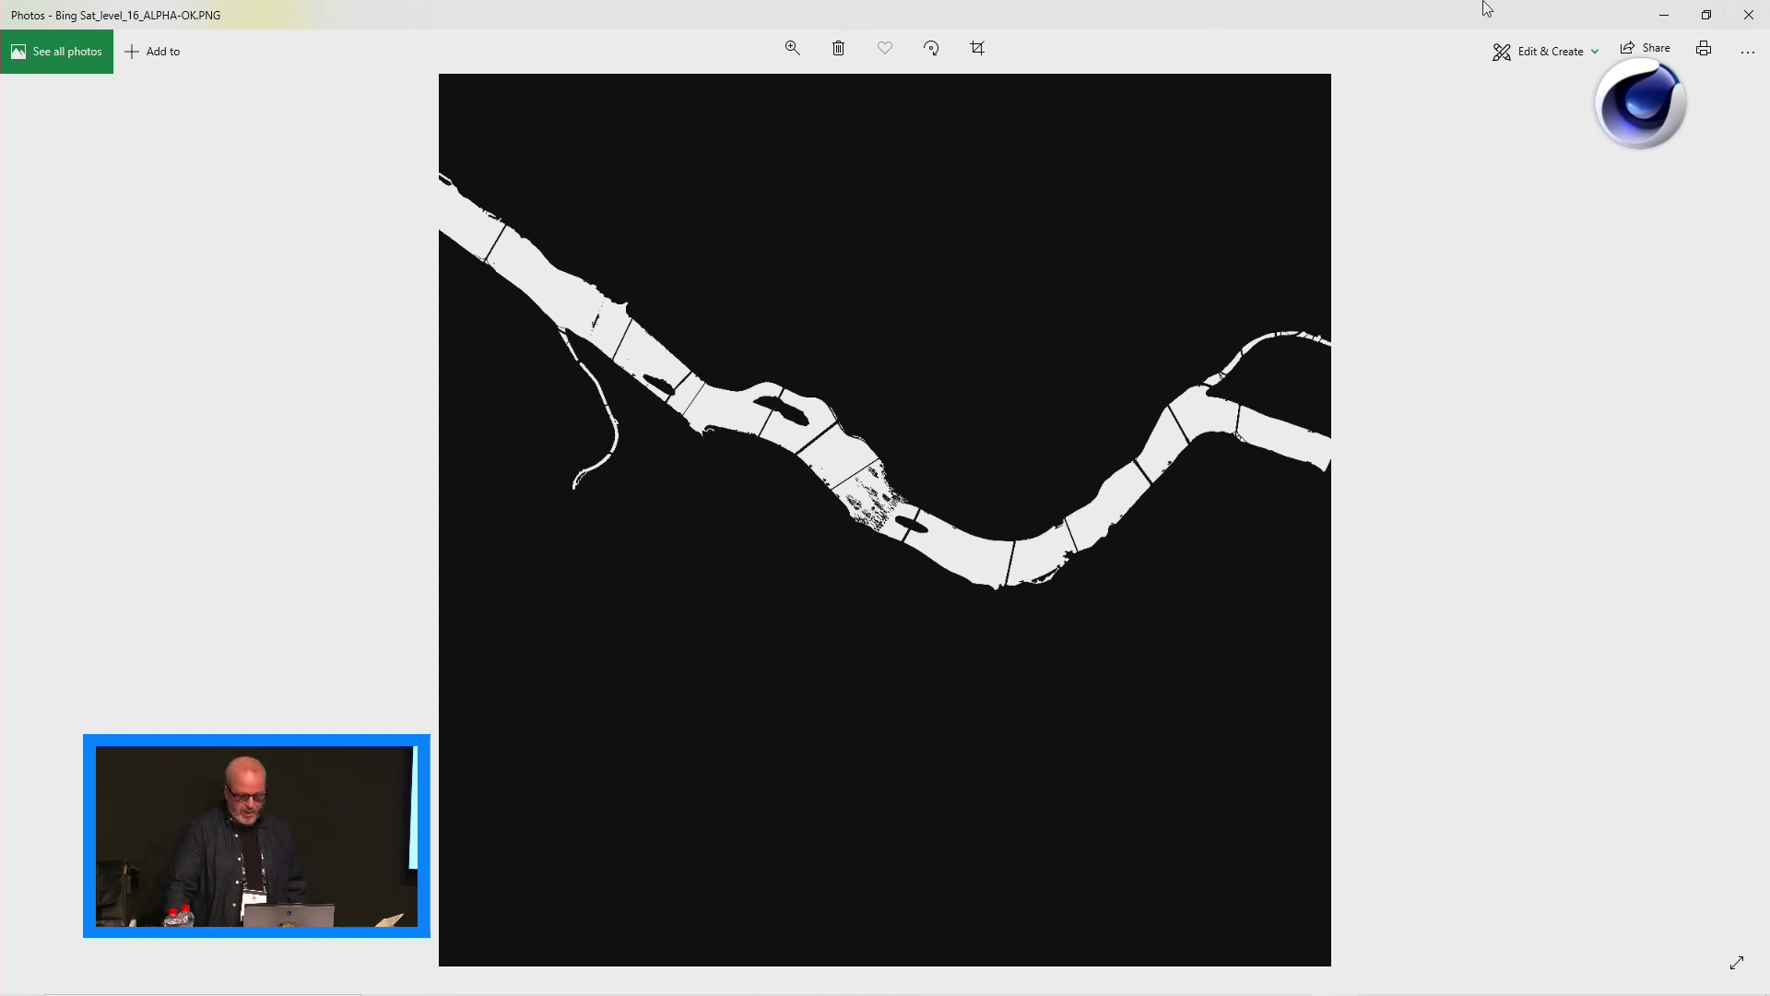
click(1750, 15)
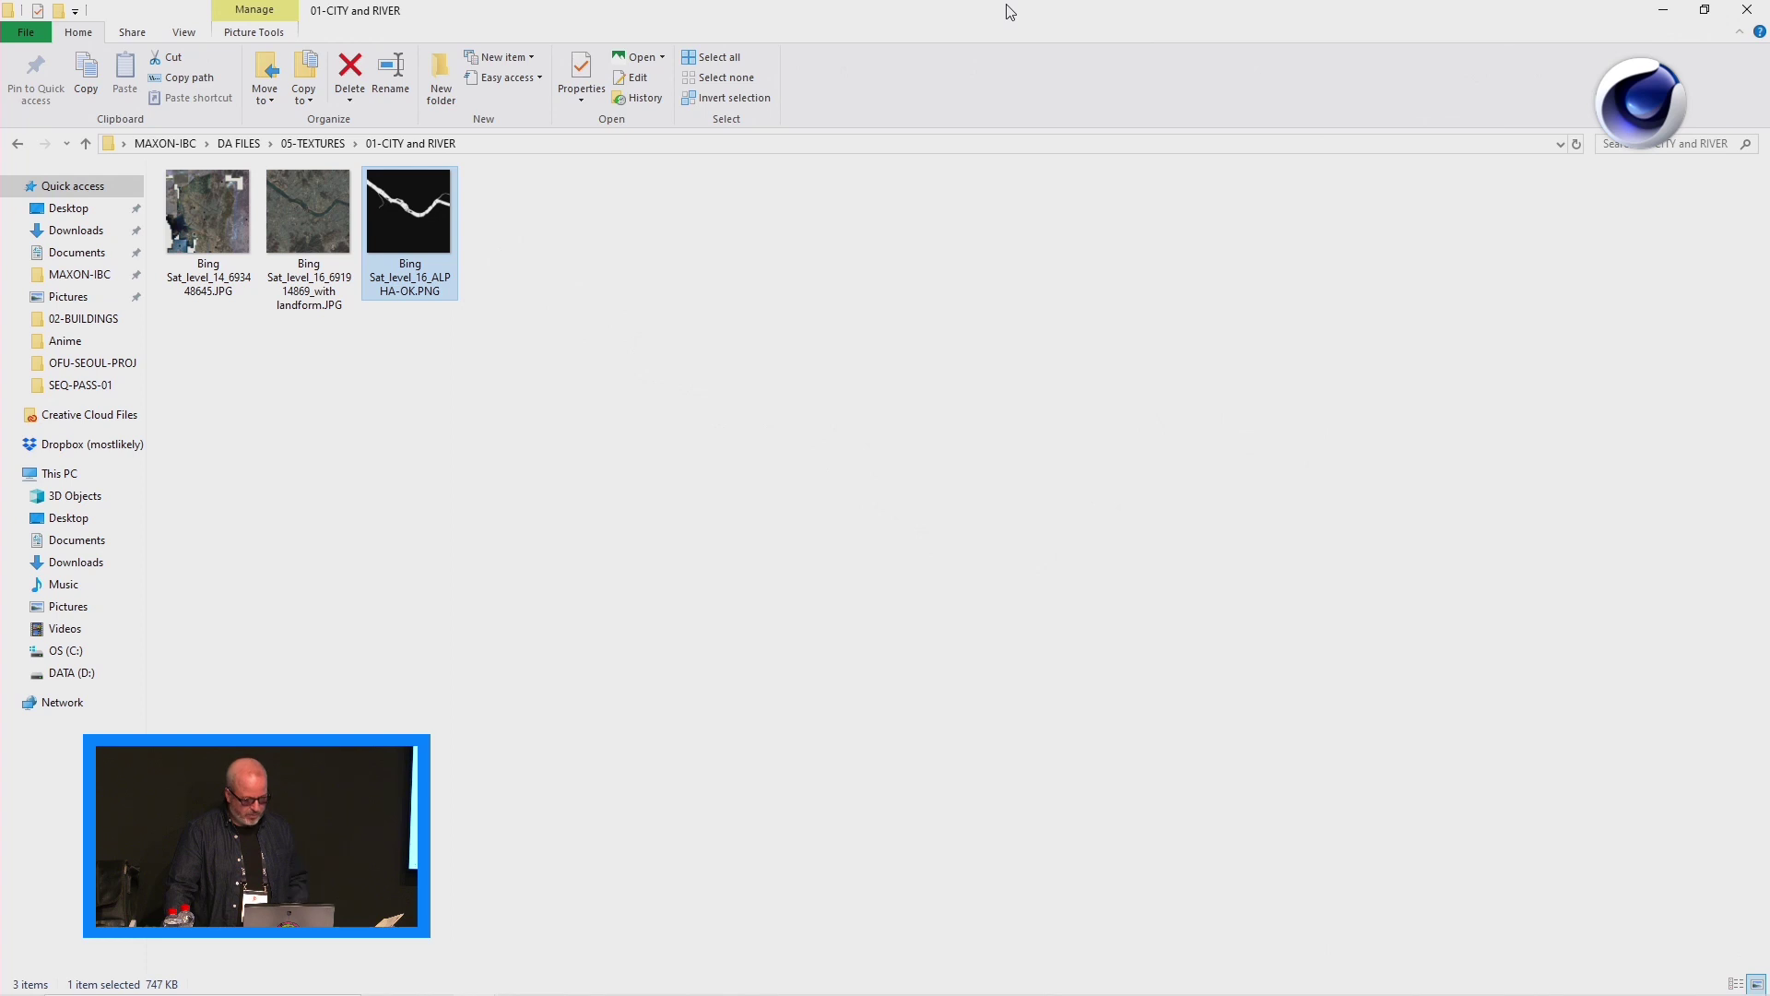
- Place the Octane Live Viewer at the top centre over the maximised Cinema 4D scene
key(alt+Tab)
key(Tab)
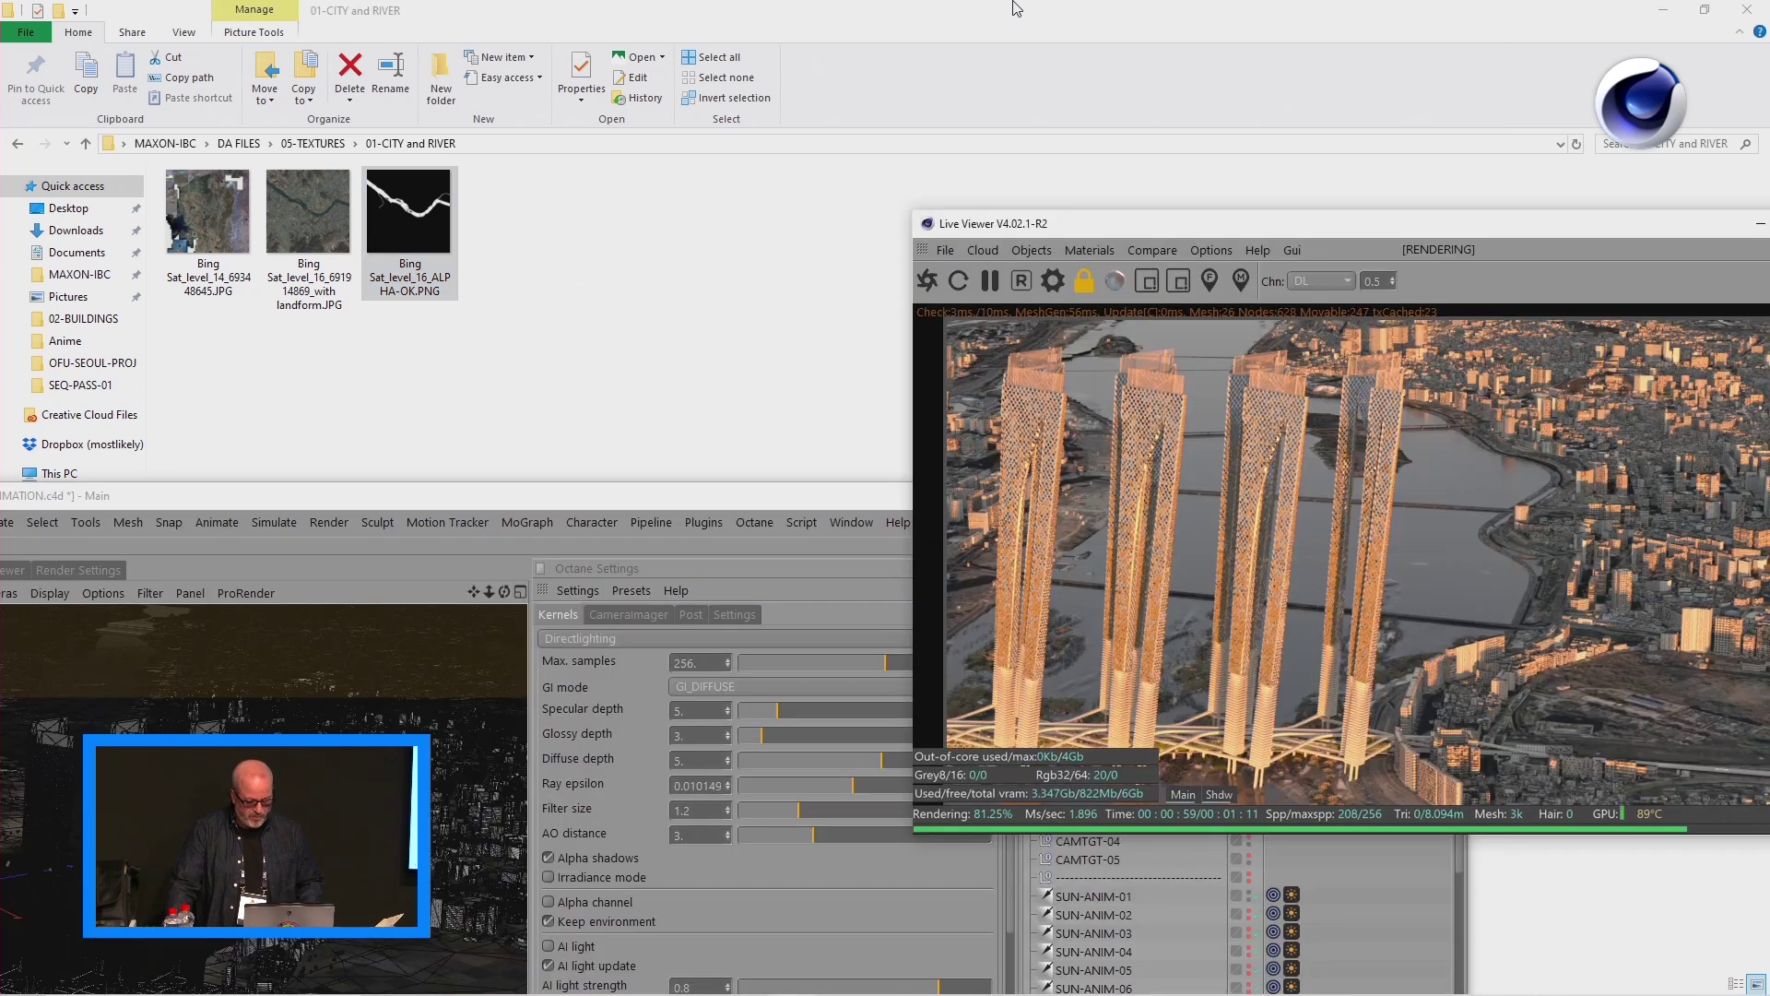
drag(1370, 239, 965, 28)
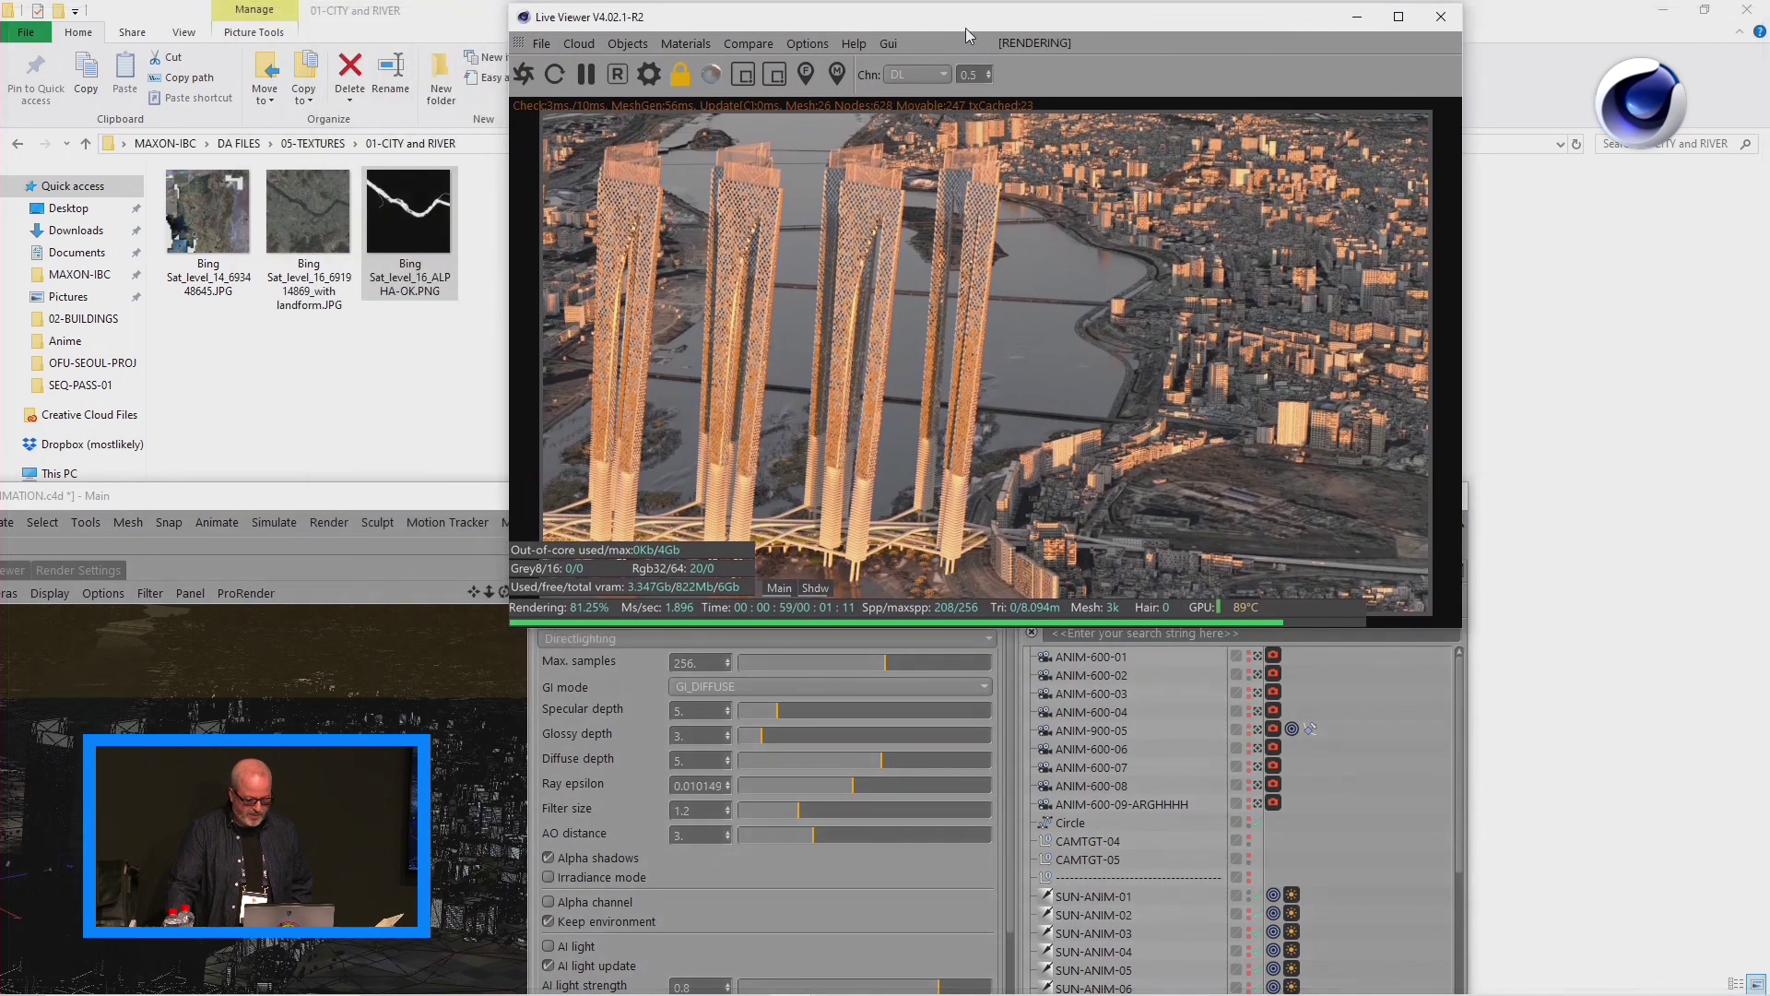
double_click(406, 498)
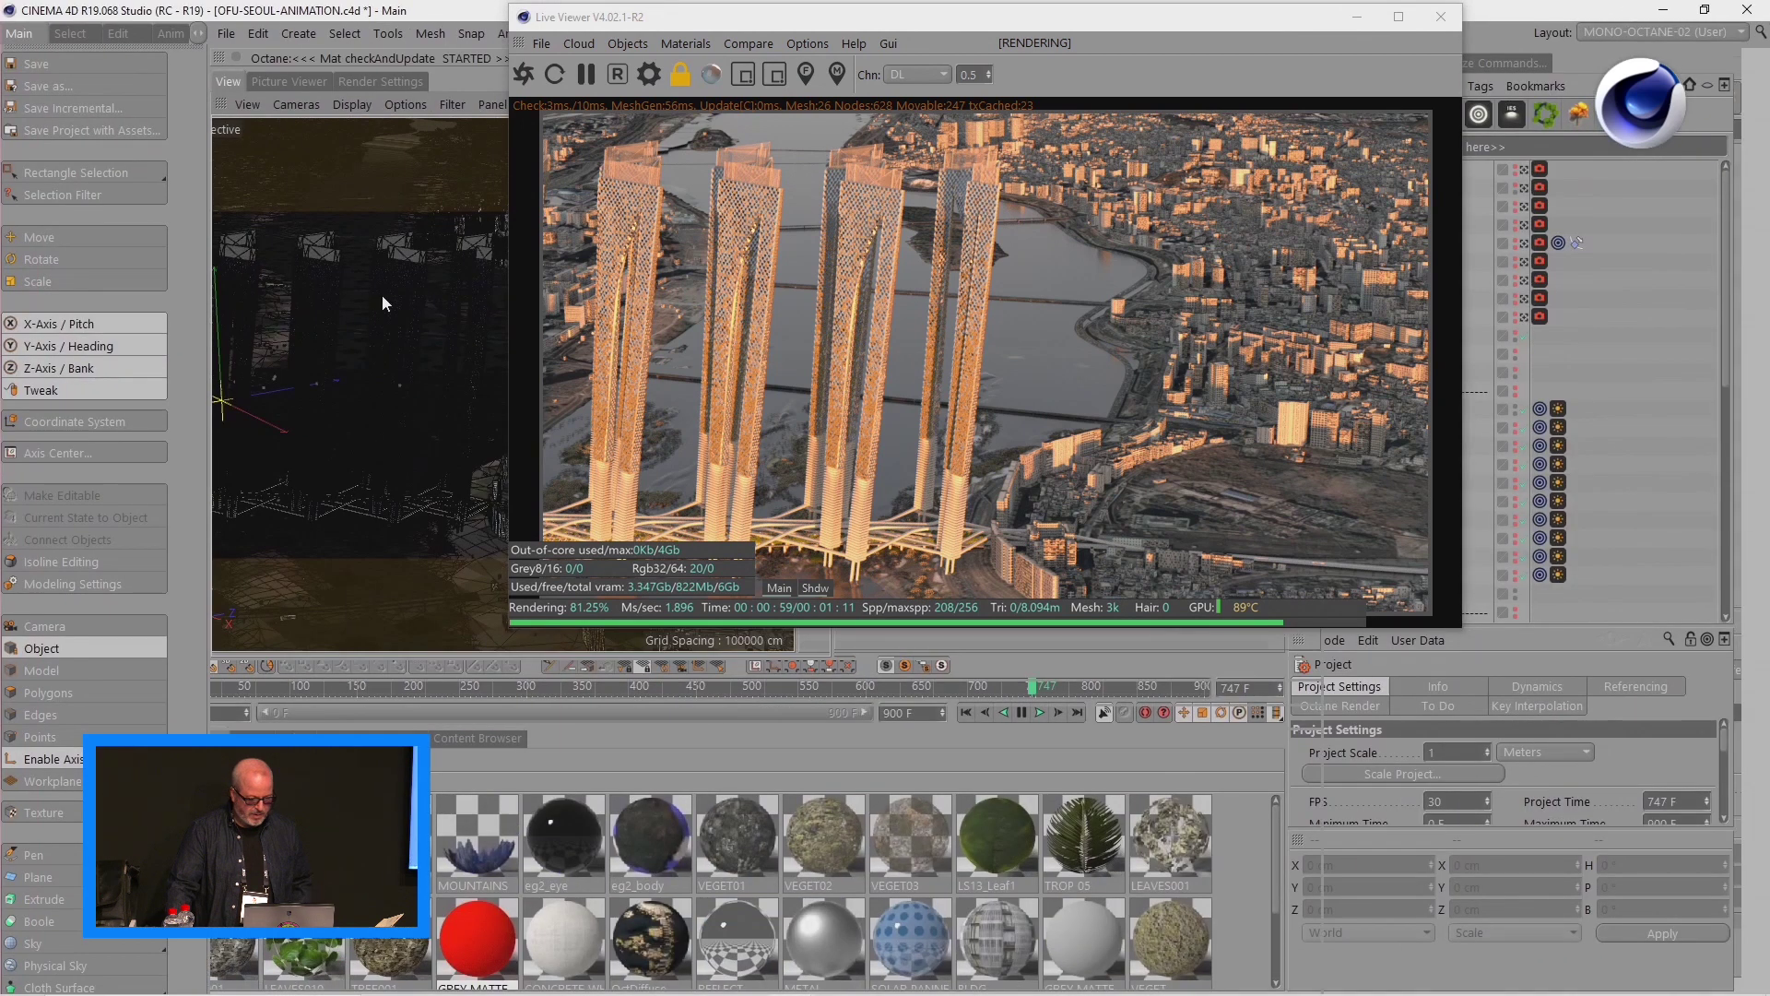
drag(819, 24, 1230, 106)
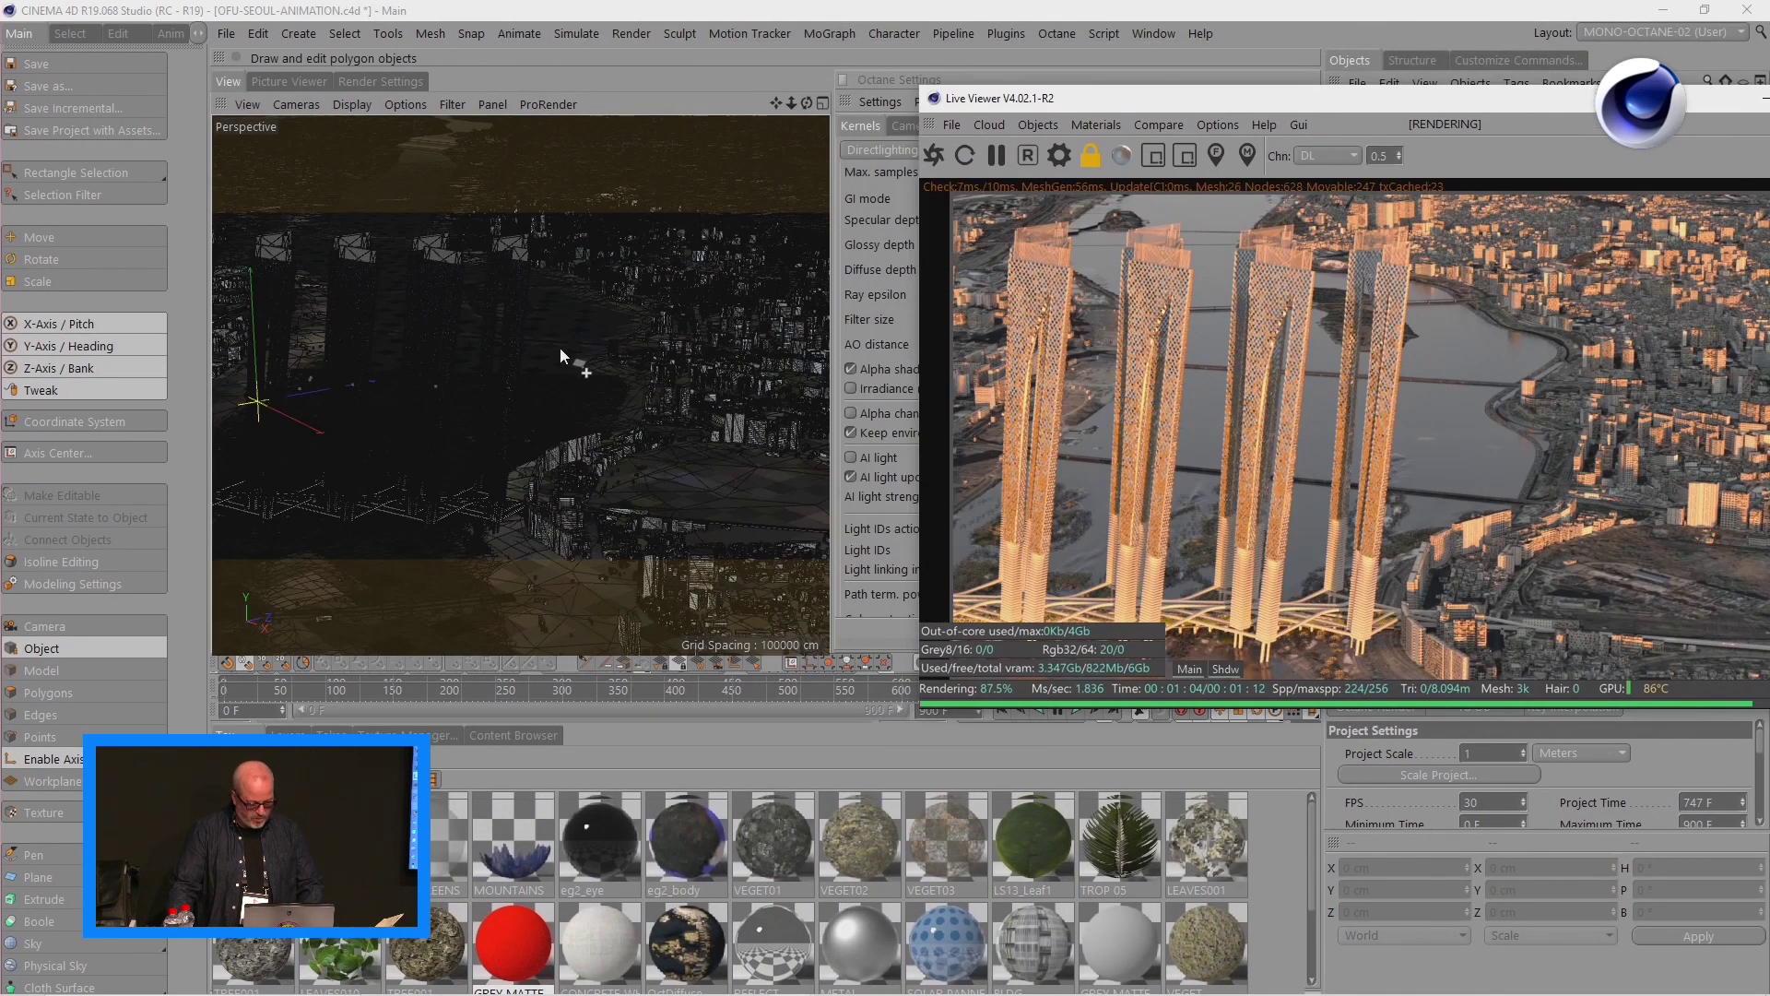
- Orbit and pan the Perspective view to a high angle over the lattice towers and river
alt+drag(572, 389, 551, 409)
alt+drag(382, 388, 784, 295)
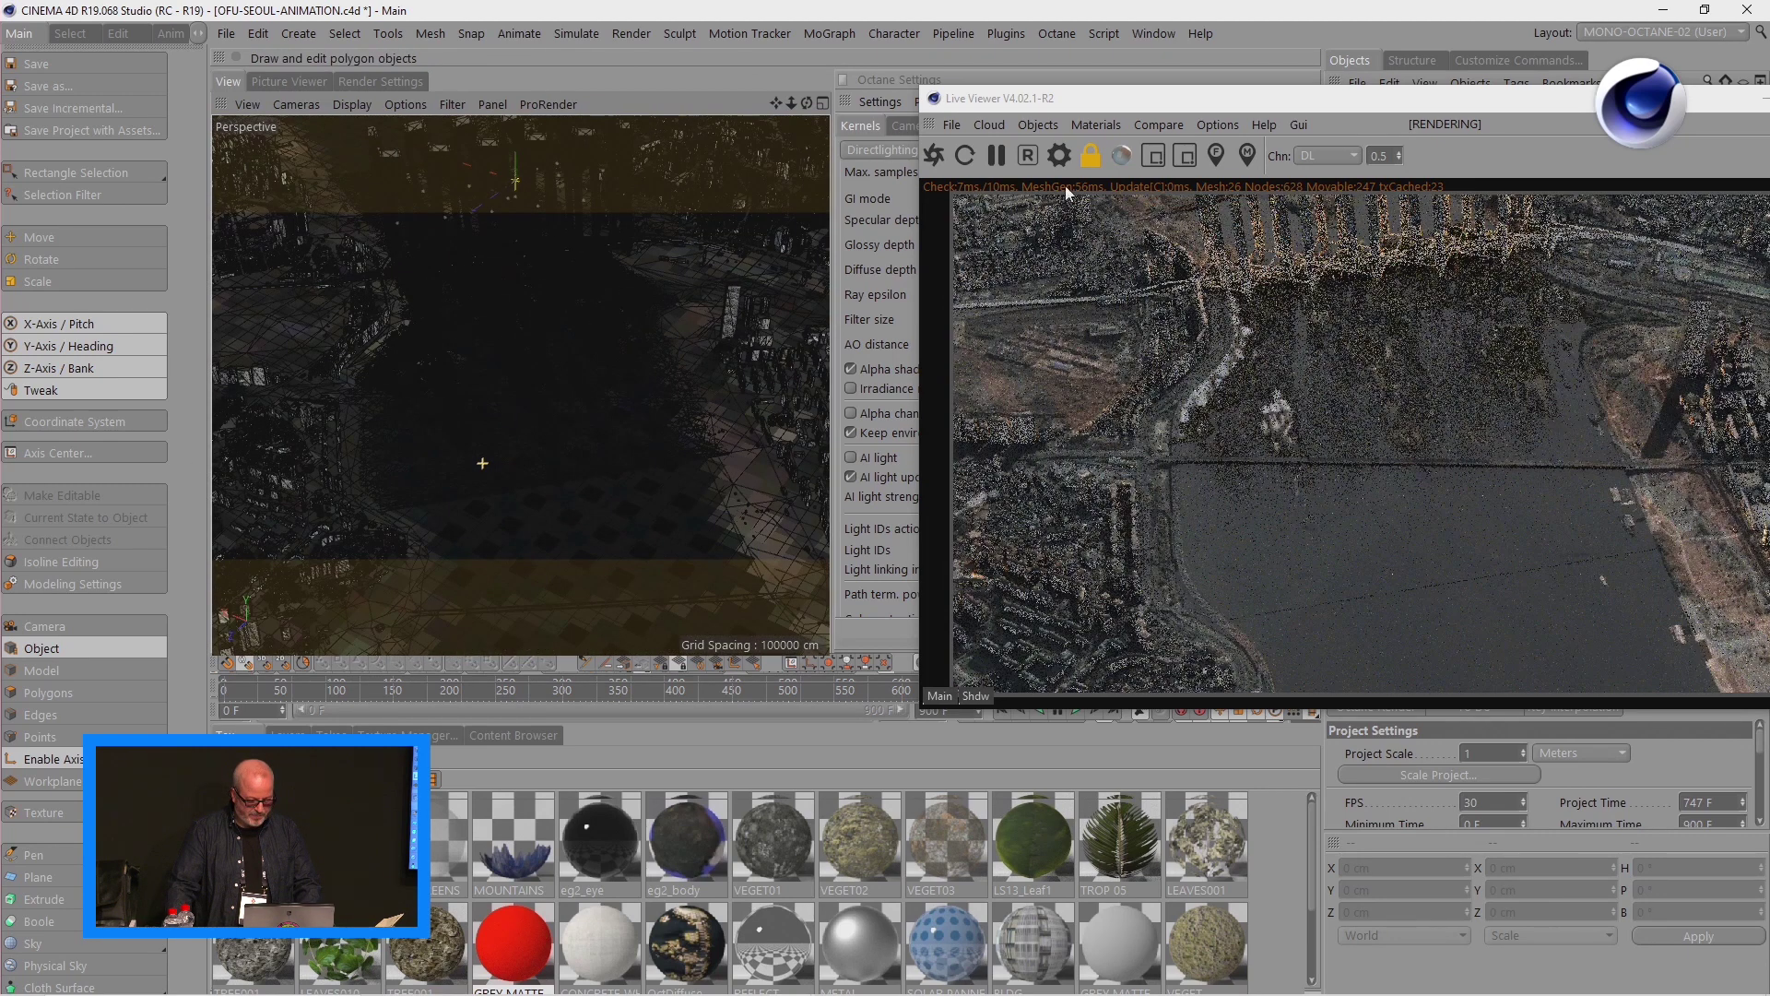
mouse_move(775, 103)
mouse_down()
mouse_move(775, 277)
mouse_move(799, 122)
mouse_up()
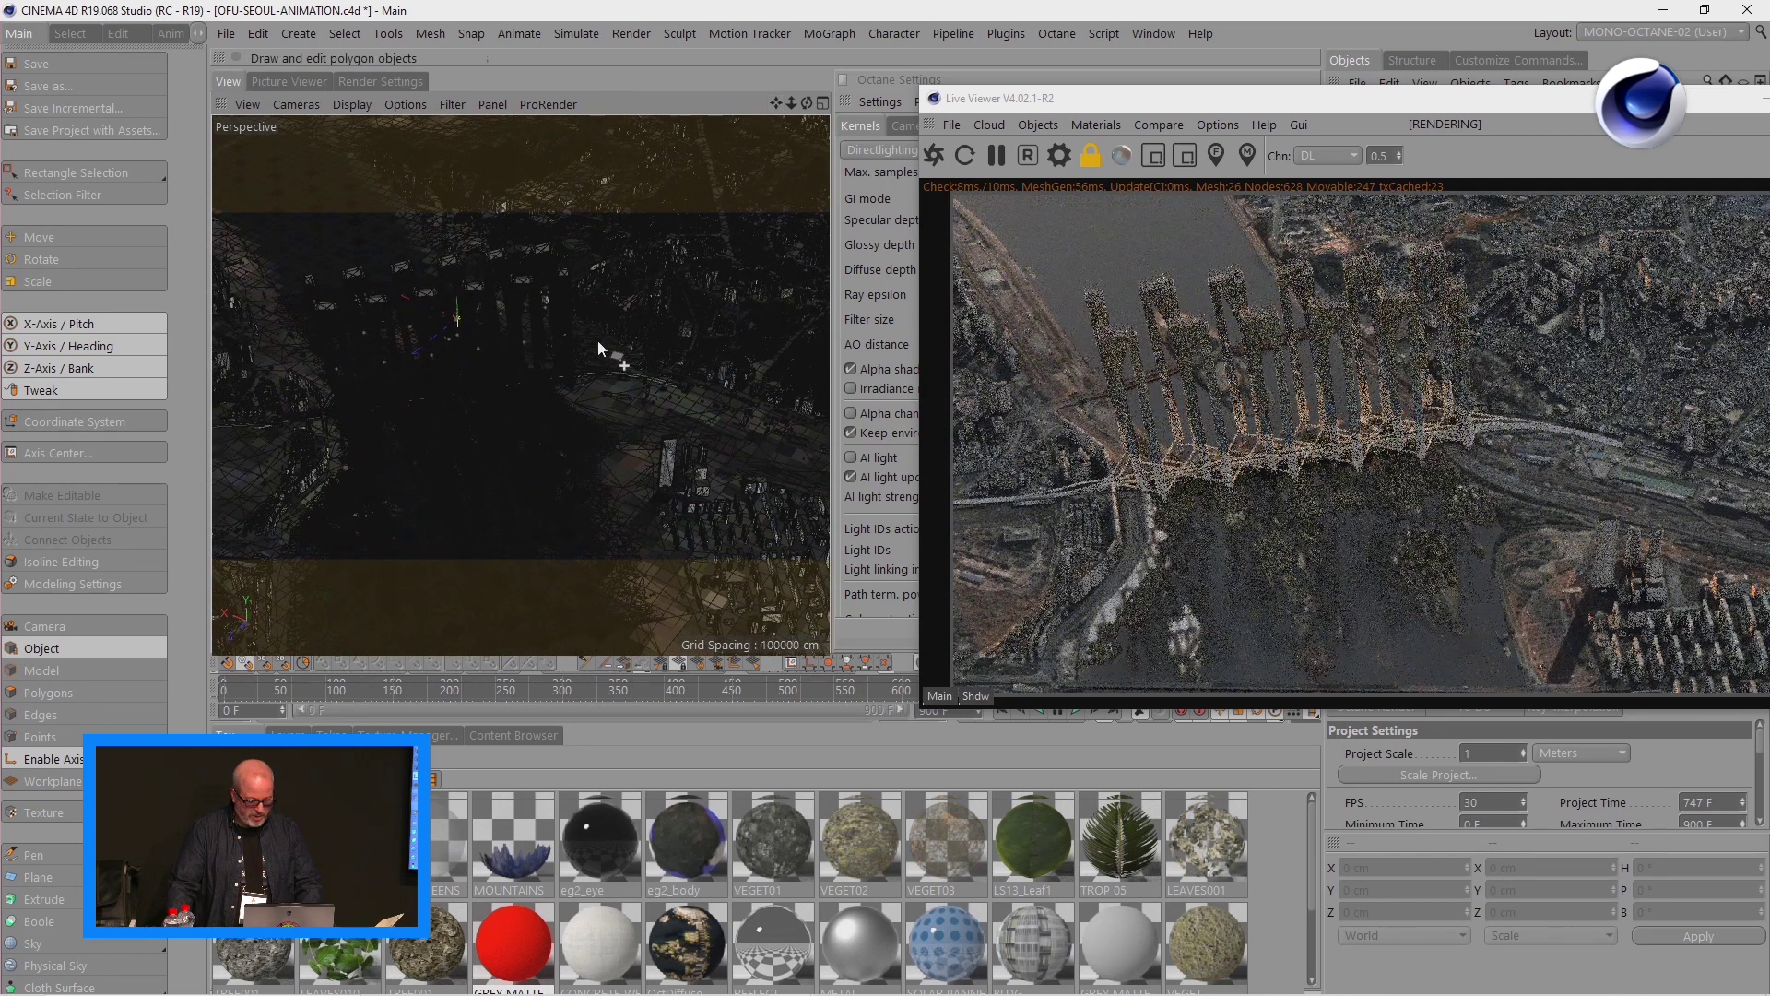
alt+drag(535, 463, 798, 422)
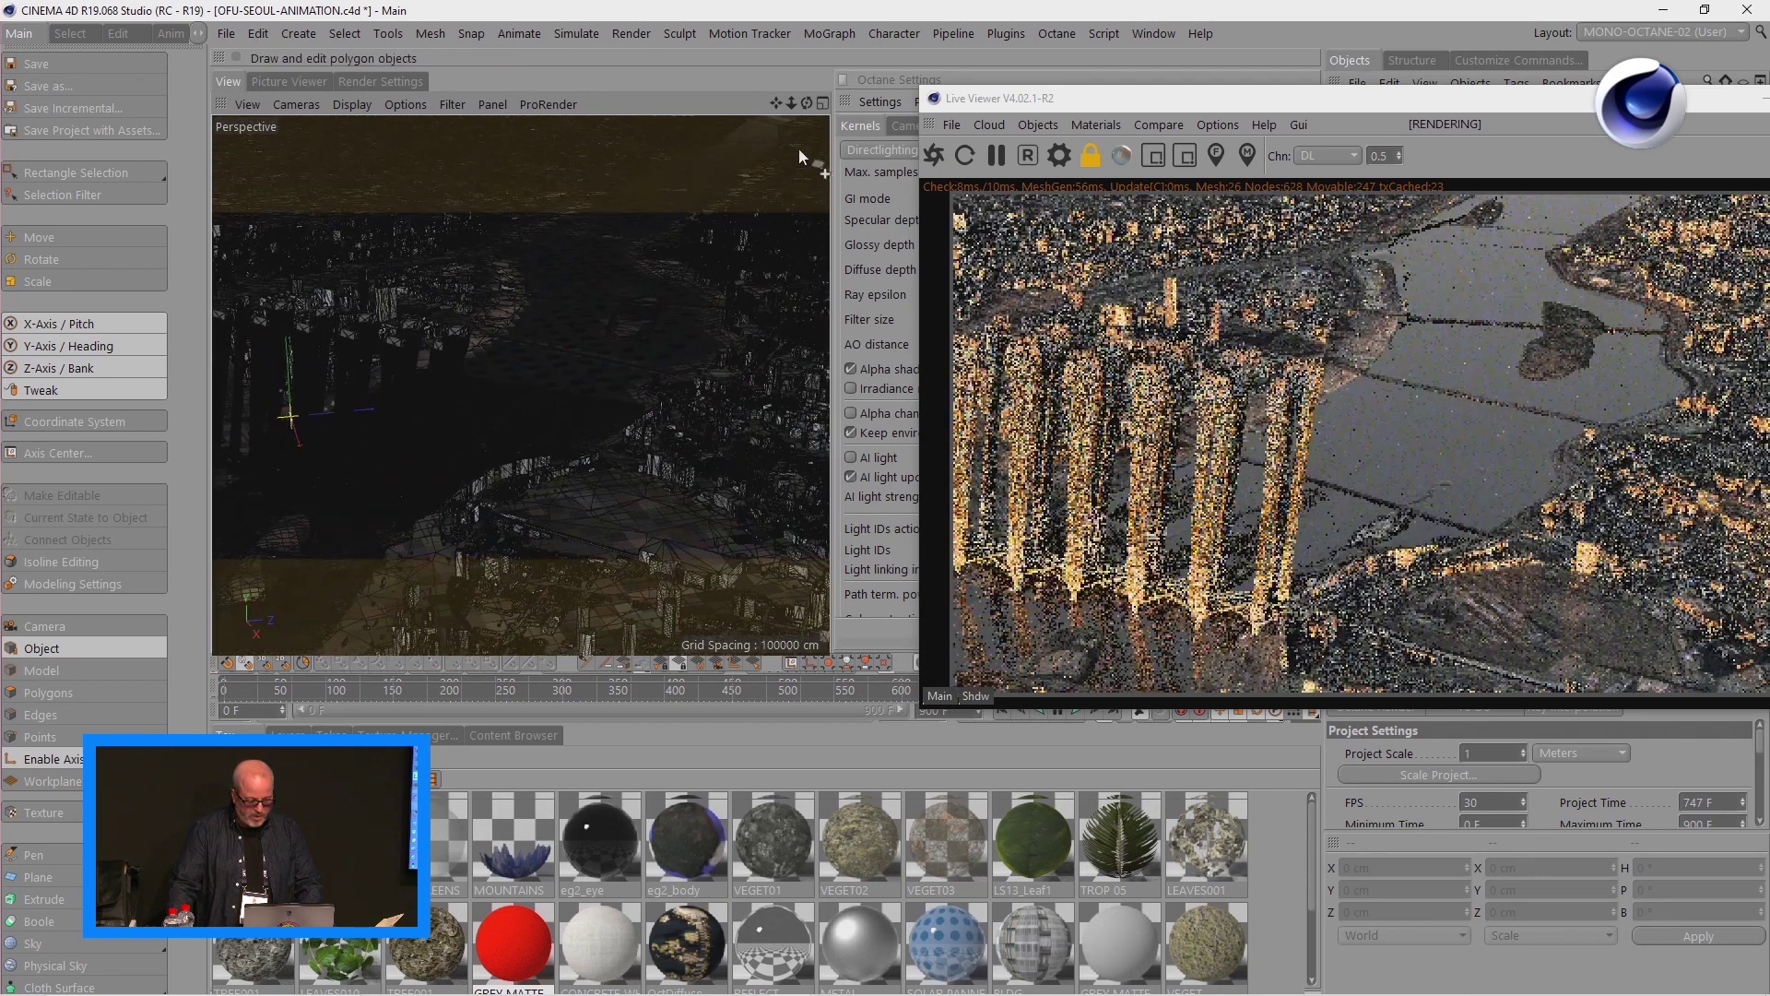
mouse_move(777, 103)
mouse_down()
mouse_move(1042, 52)
mouse_move(774, 105)
mouse_up()
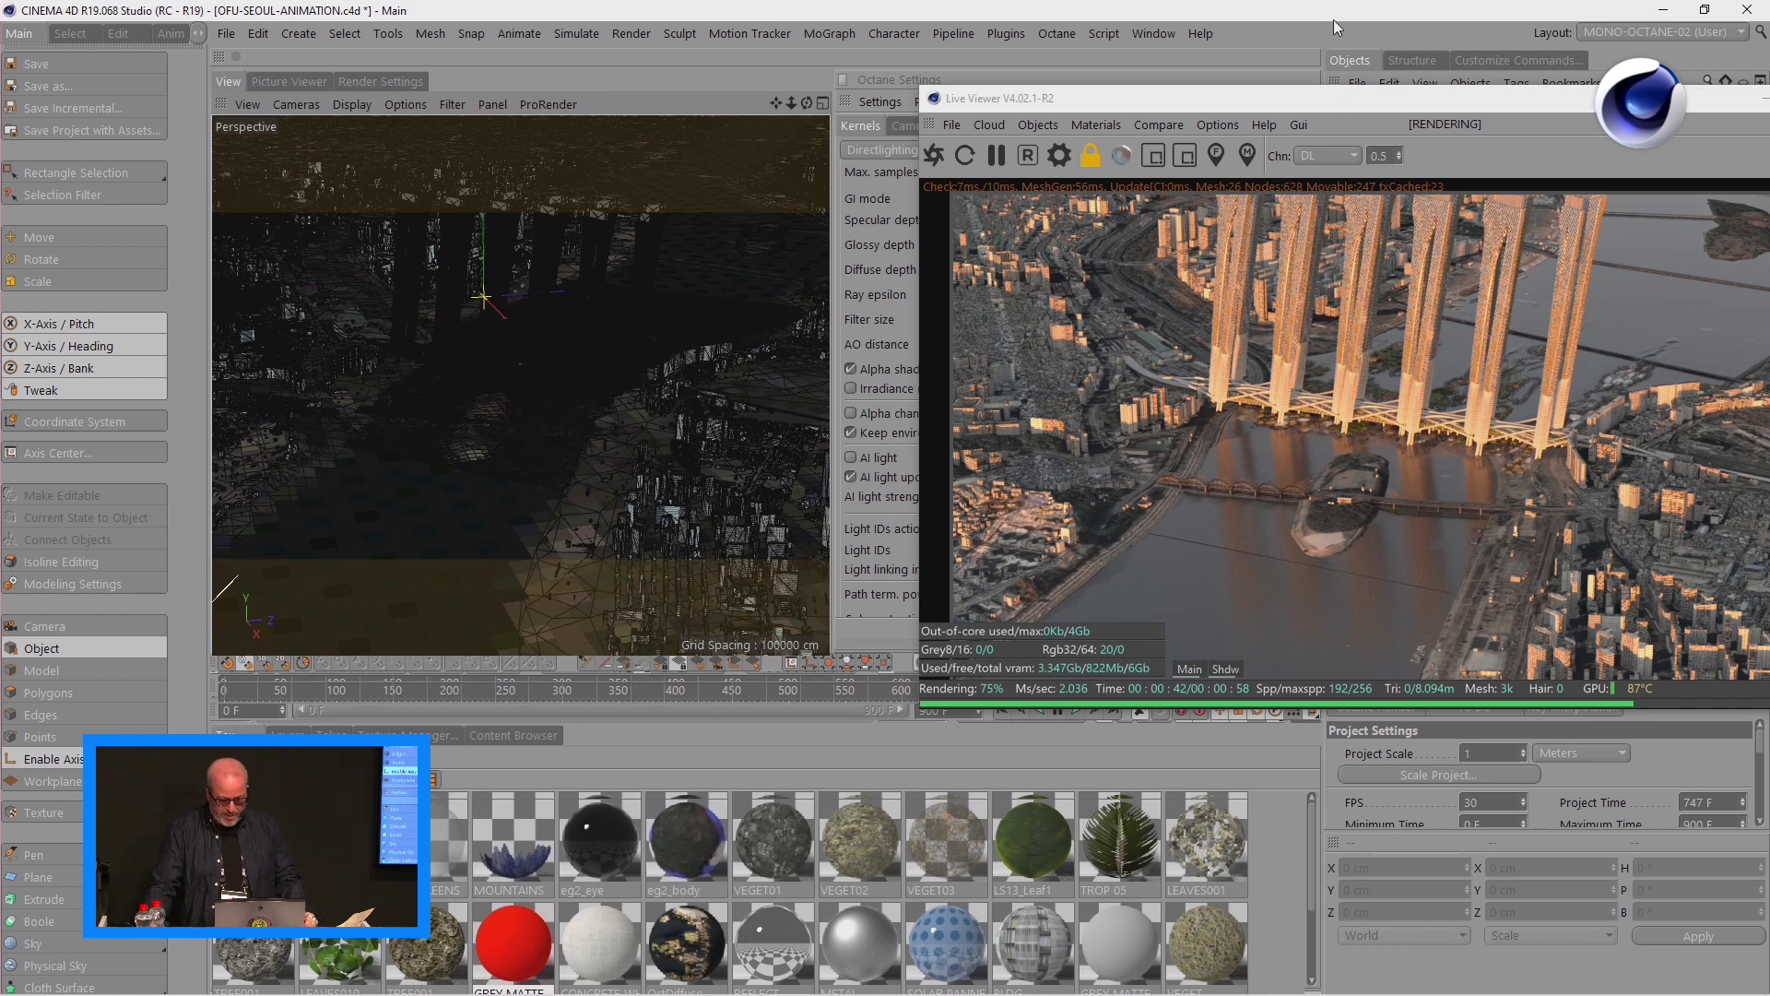
- Look through the ANIM-600-02 camera in Live Viewer, then move the Live Viewer window right
drag(1325, 97, 673, 15)
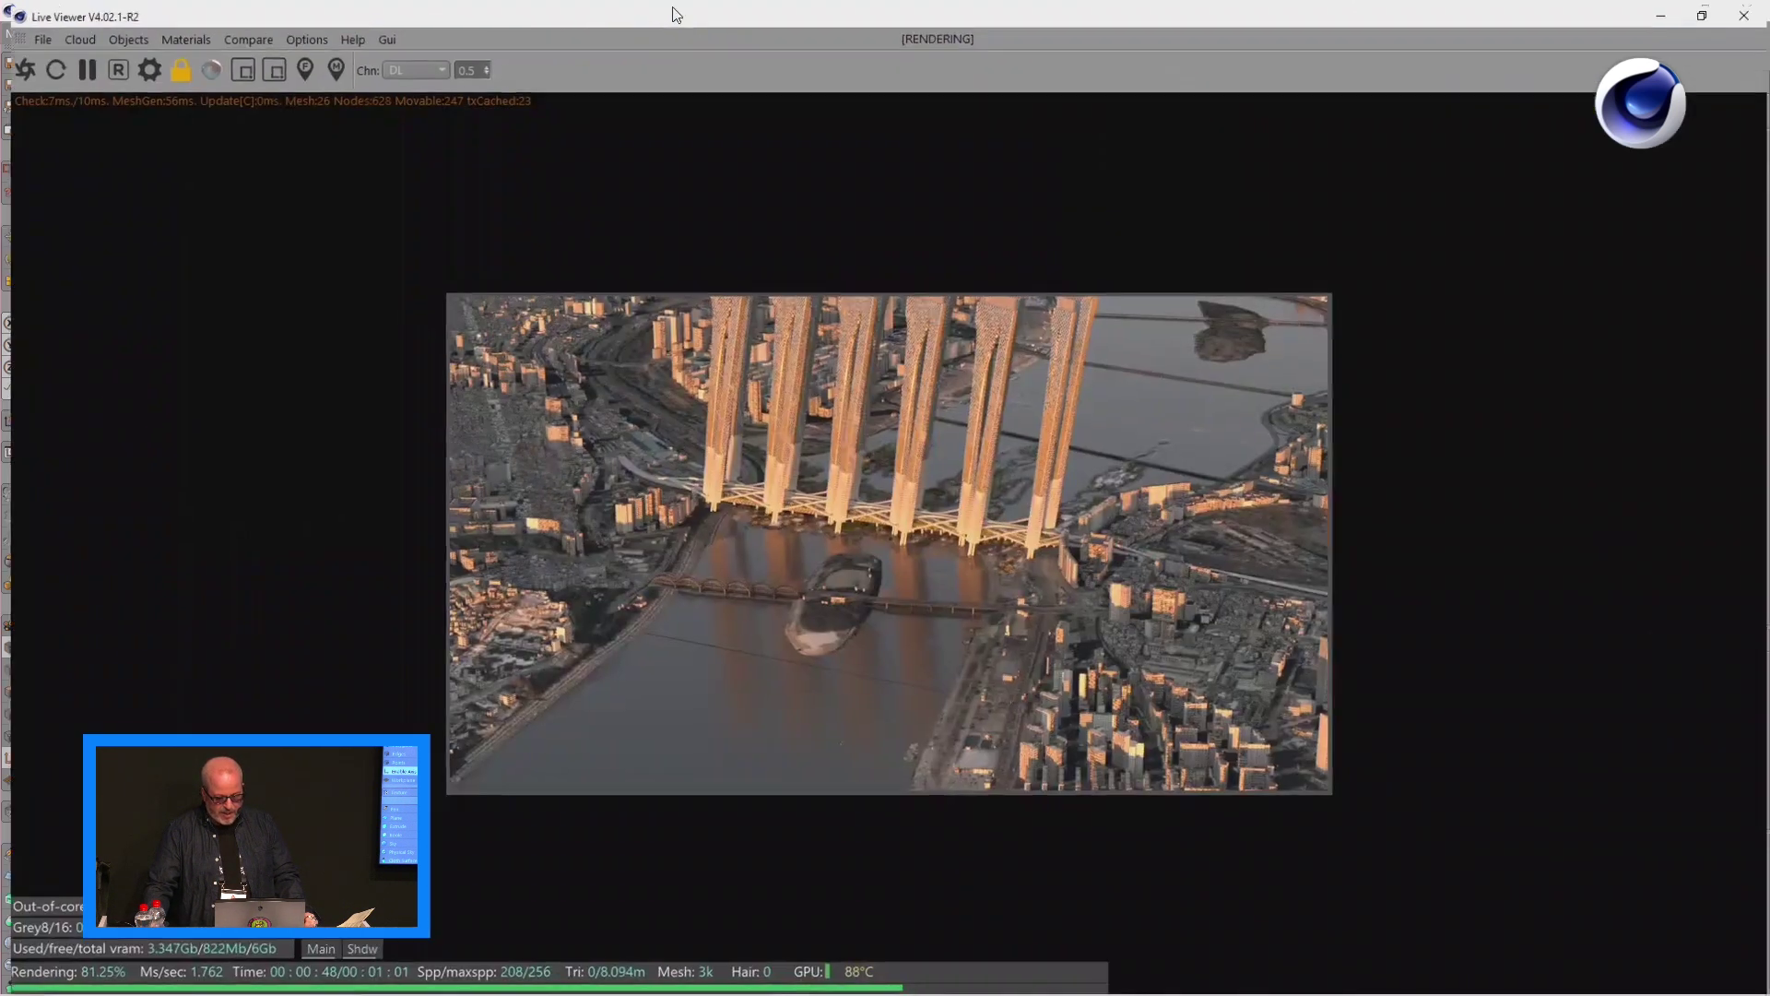
drag(1499, 13, 955, 241)
click(1561, 169)
click(1558, 186)
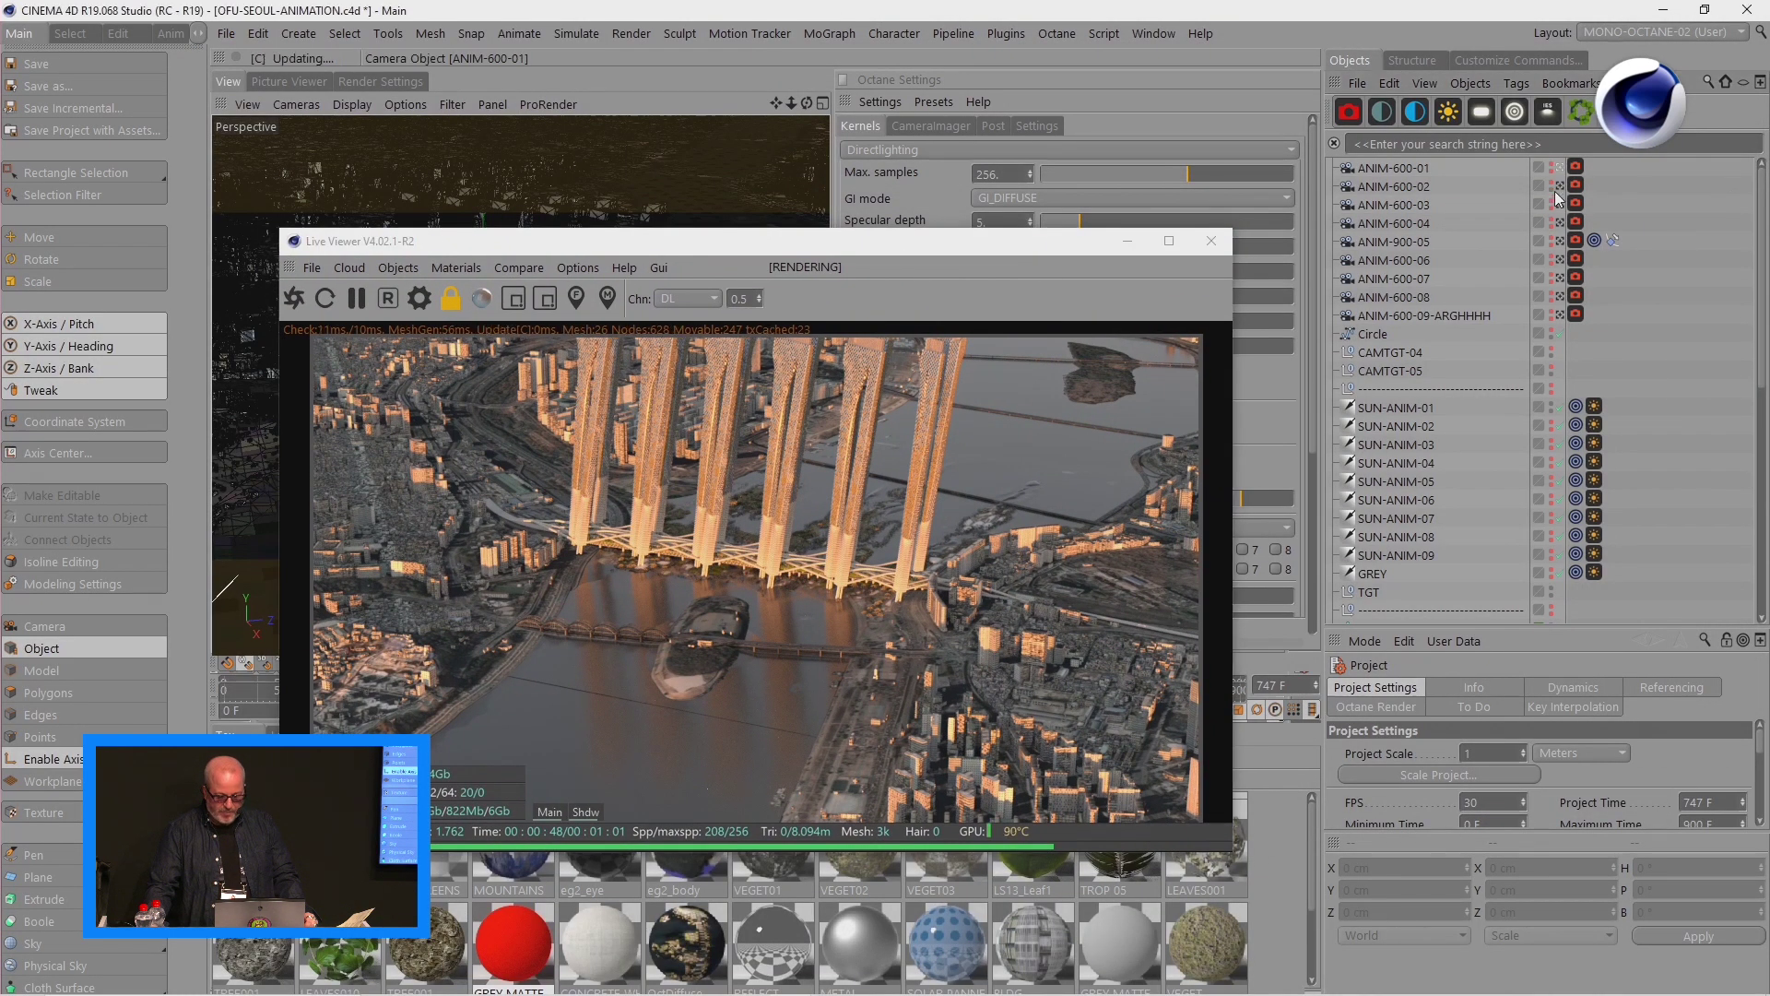
drag(826, 241, 1326, 119)
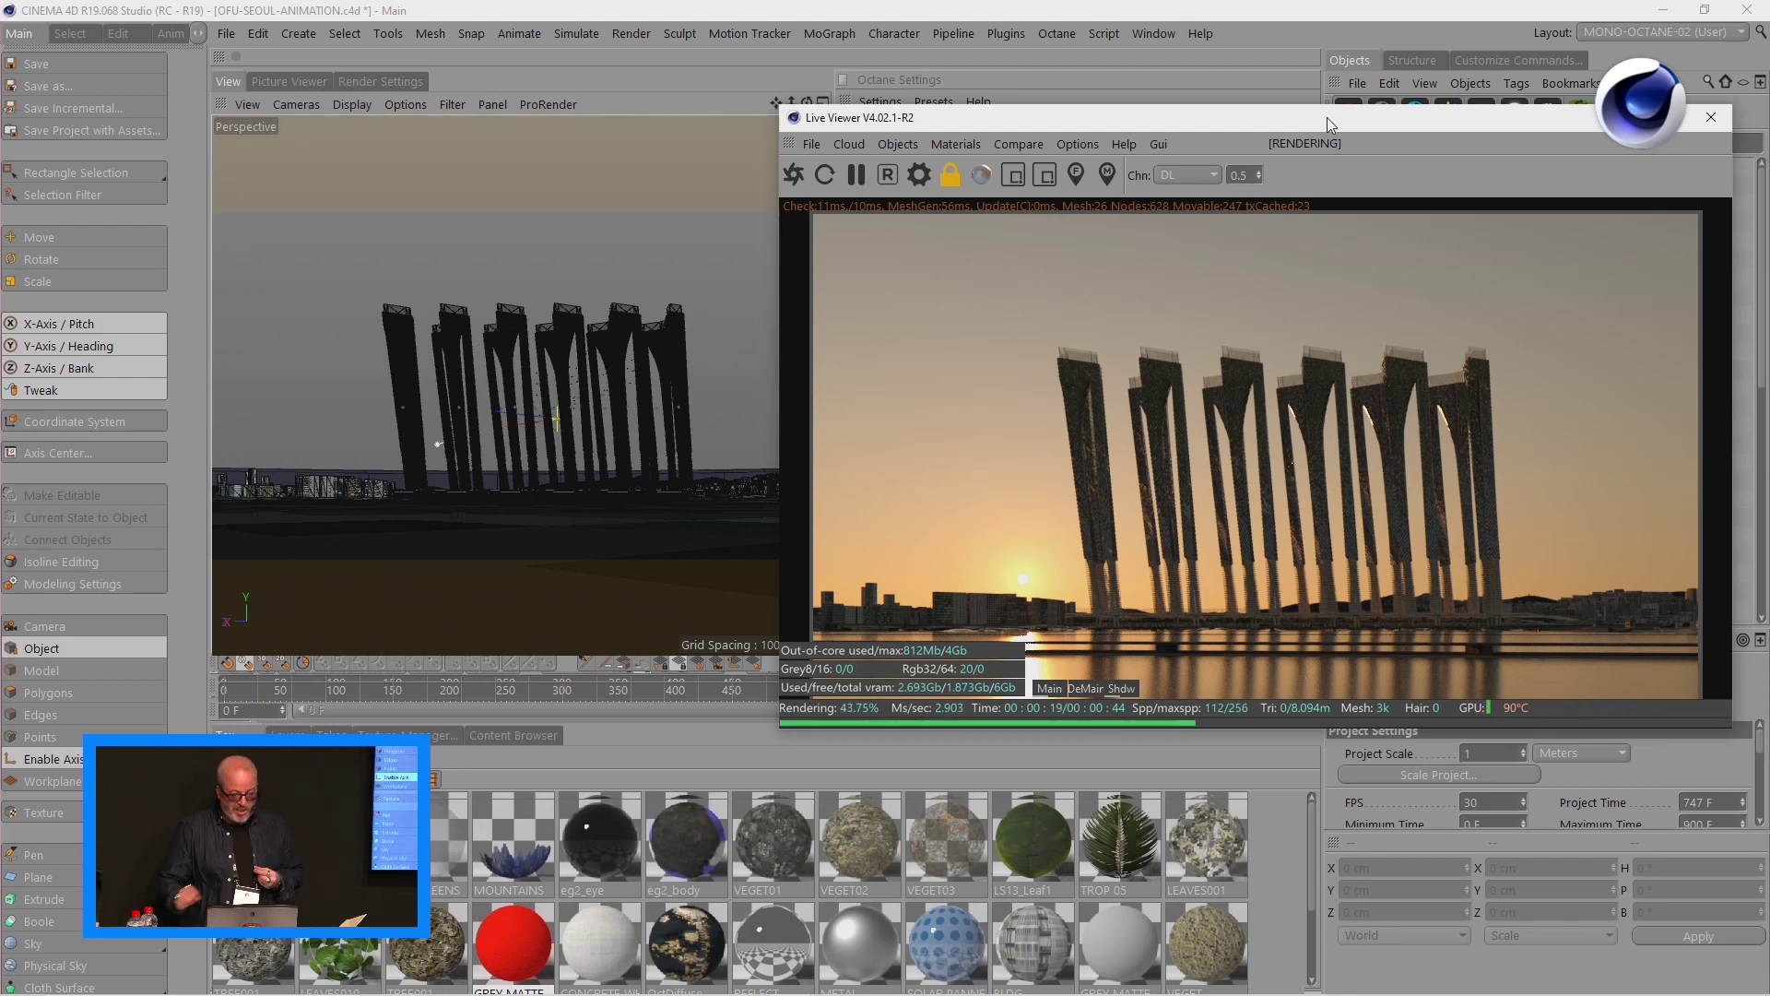
- Raise Bloom power to 161.1175 in the Octane Camera tag's Post processing settings
drag(1326, 124, 683, 95)
click(1577, 167)
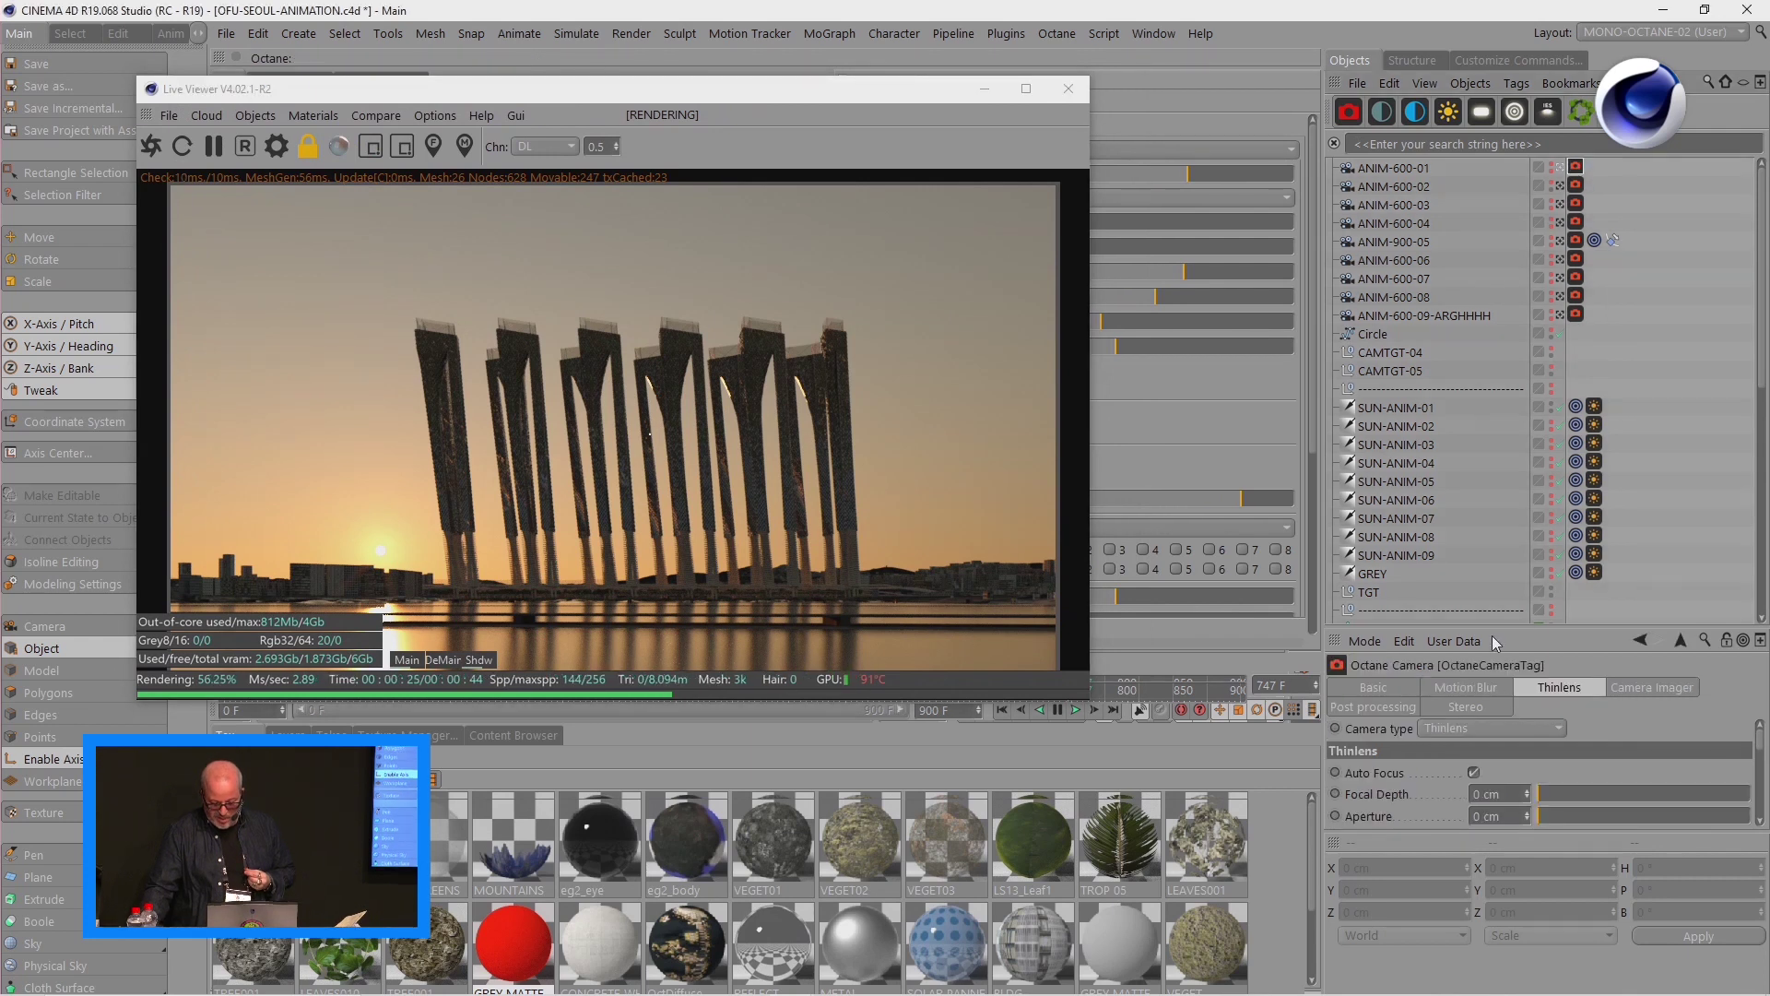
drag(1506, 623, 1528, 395)
click(1647, 457)
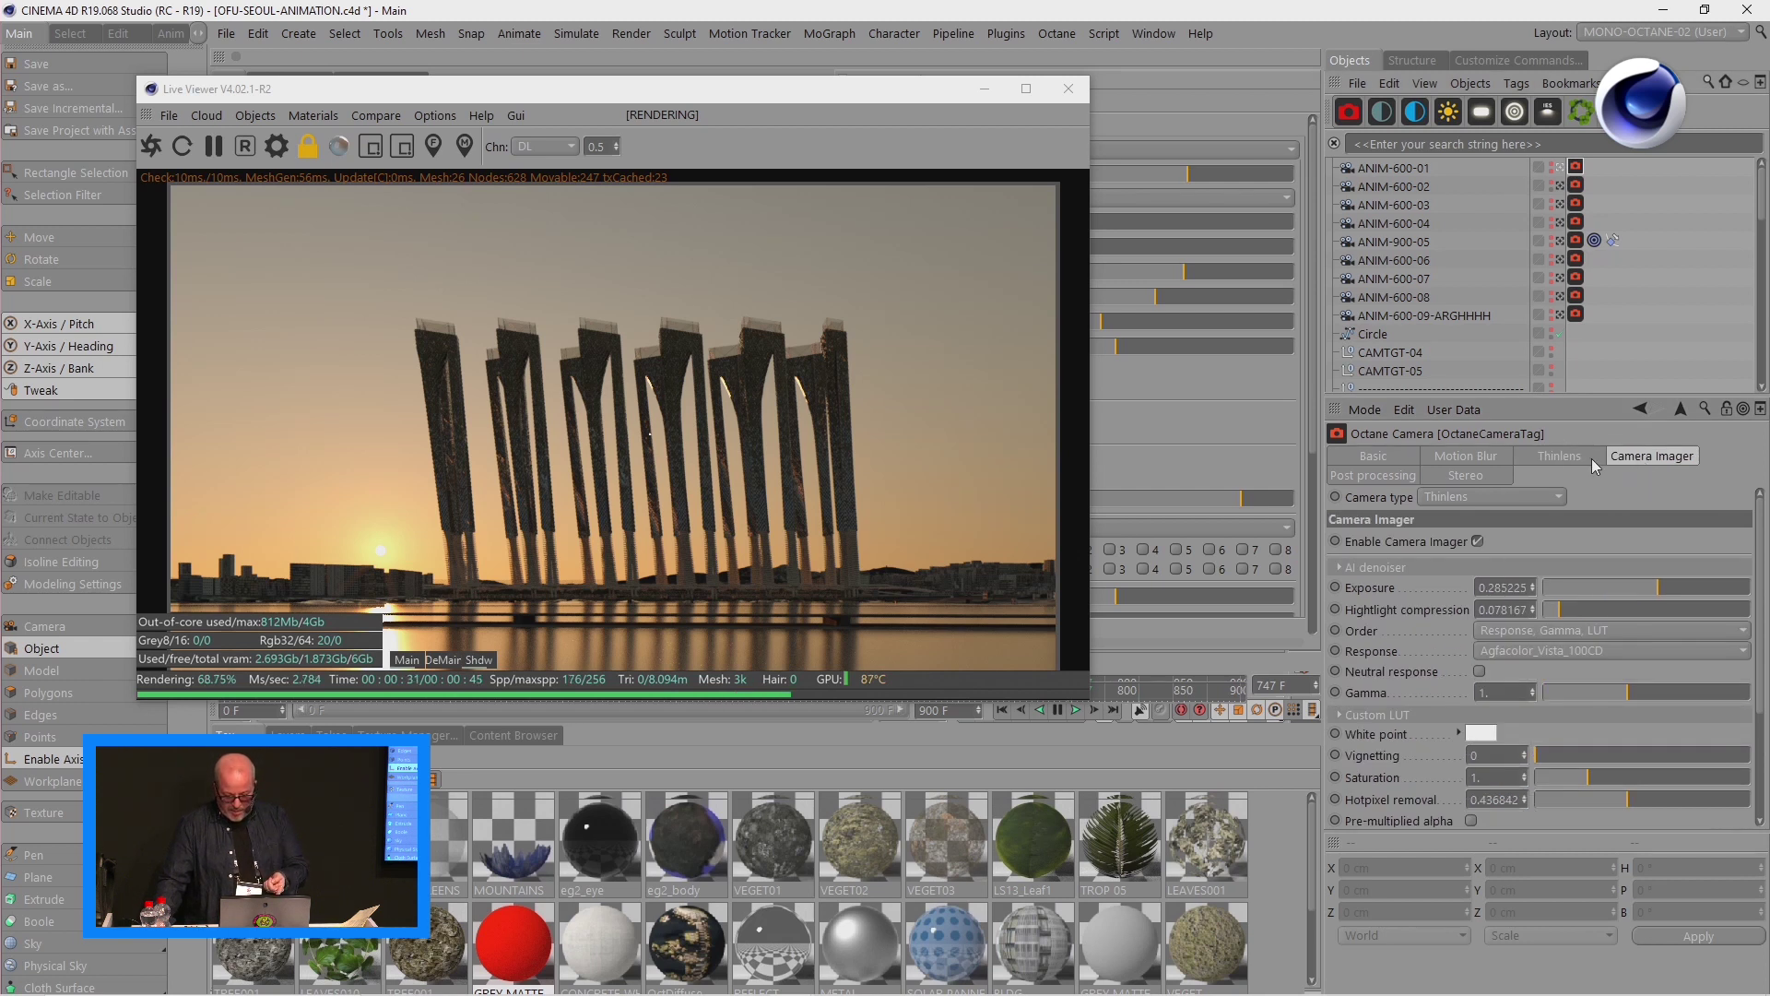
click(1401, 476)
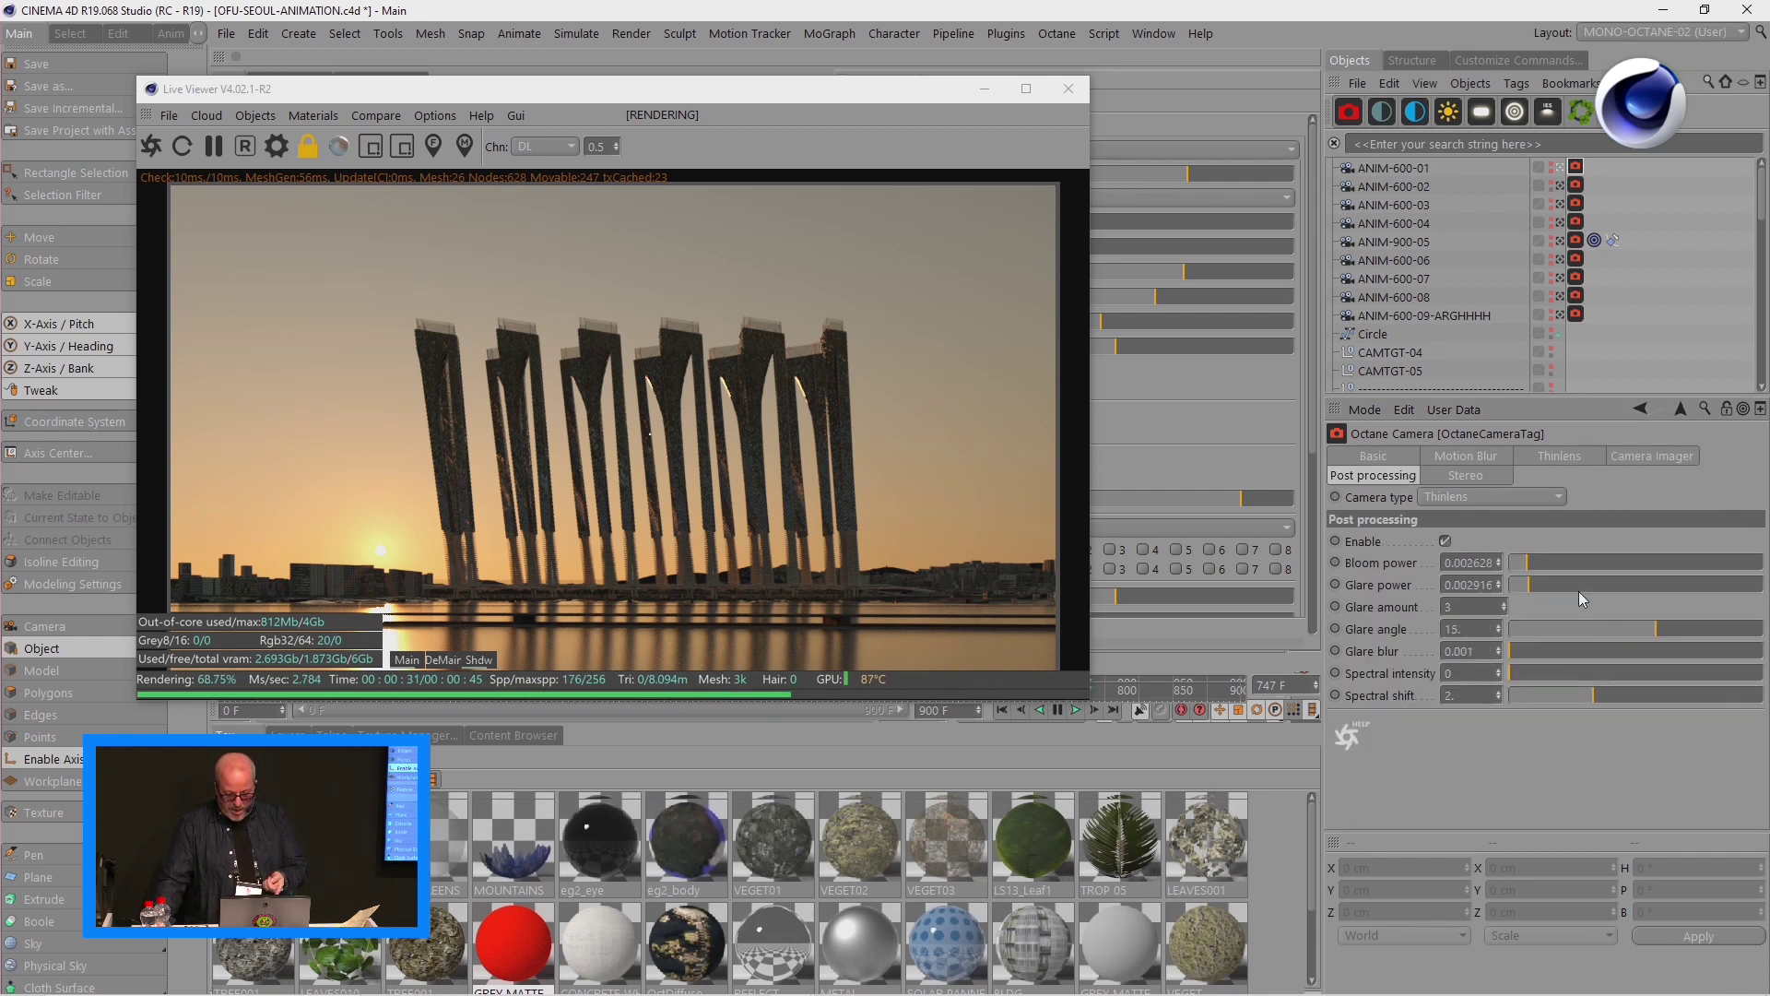
drag(1535, 561, 1737, 566)
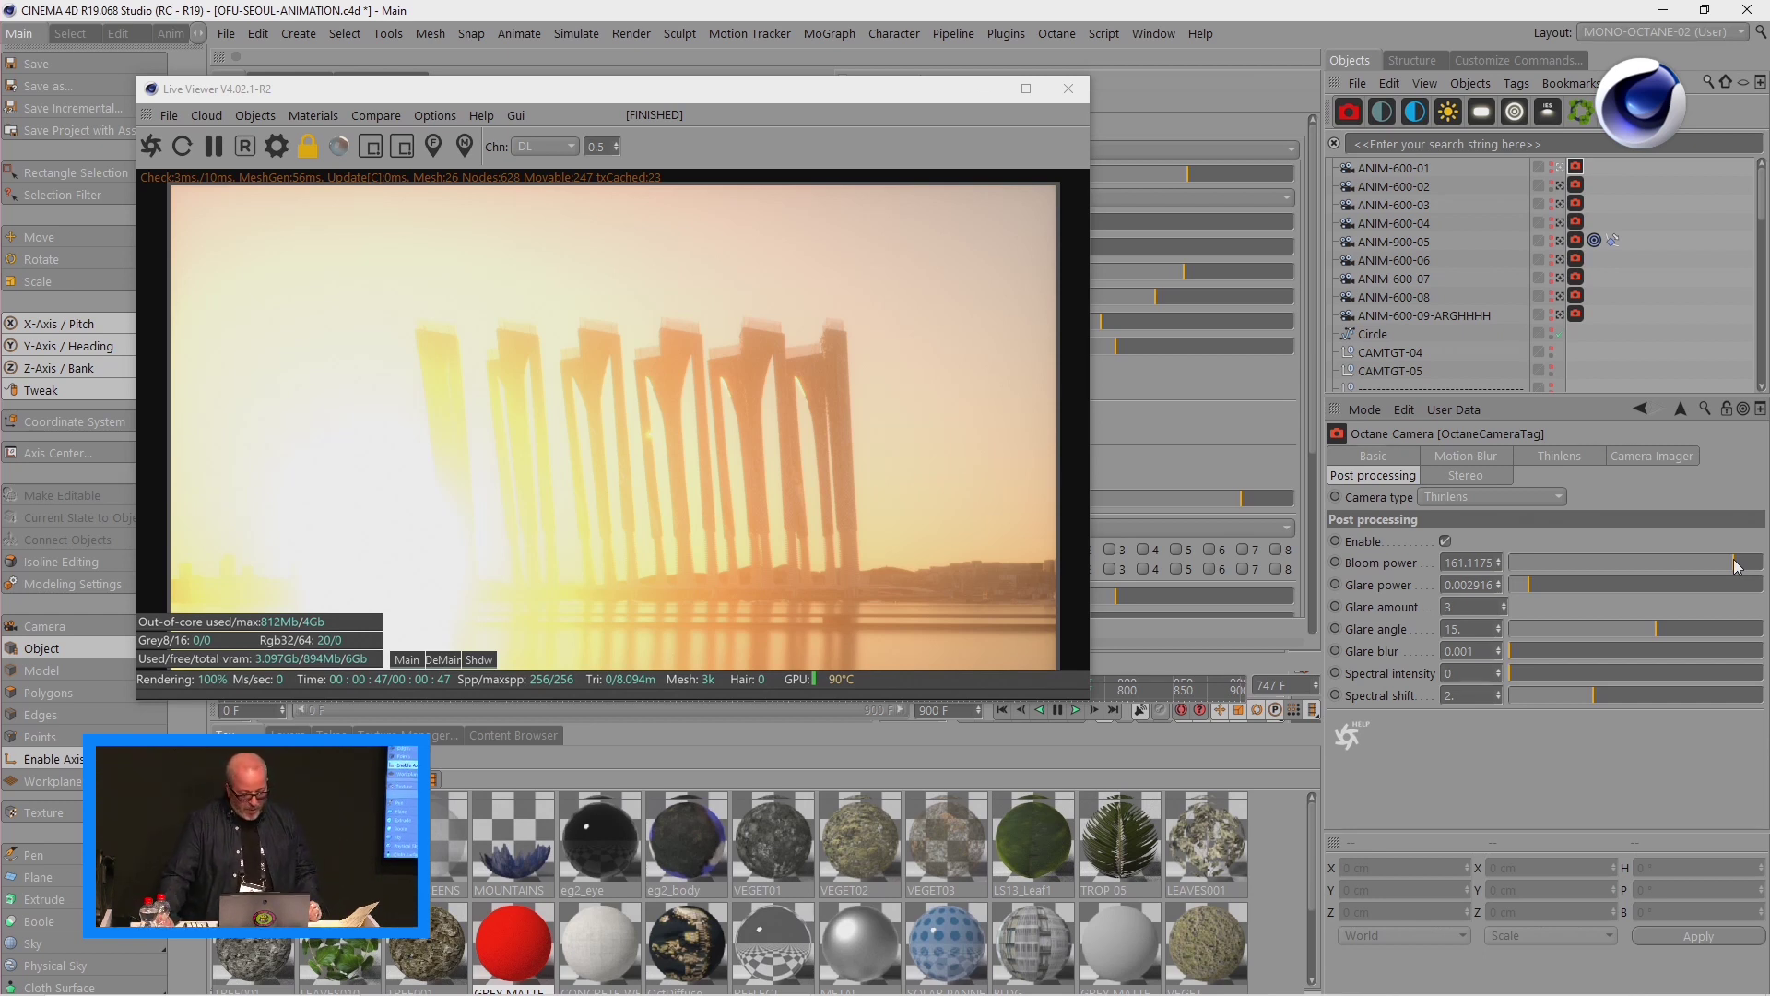
- Move the Live Viewer to the right side and maximise the main scene window
drag(913, 94, 1769, 258)
click(415, 304)
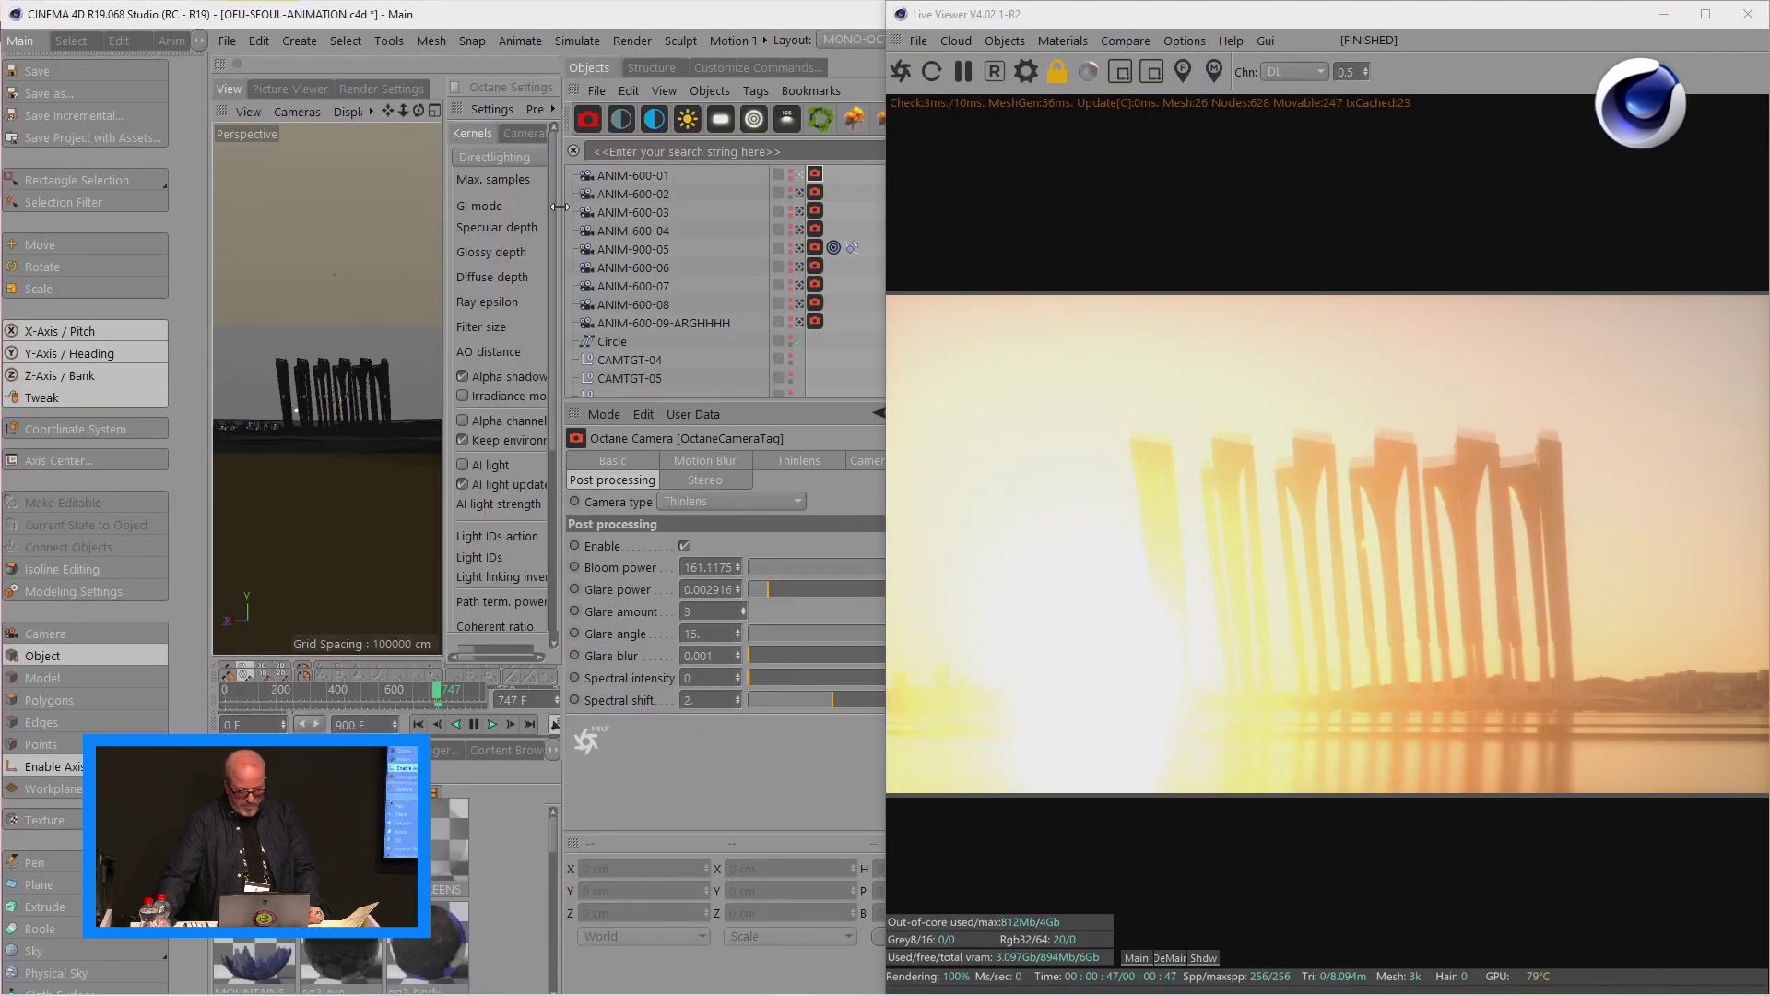
drag(1054, 14, 882, 329)
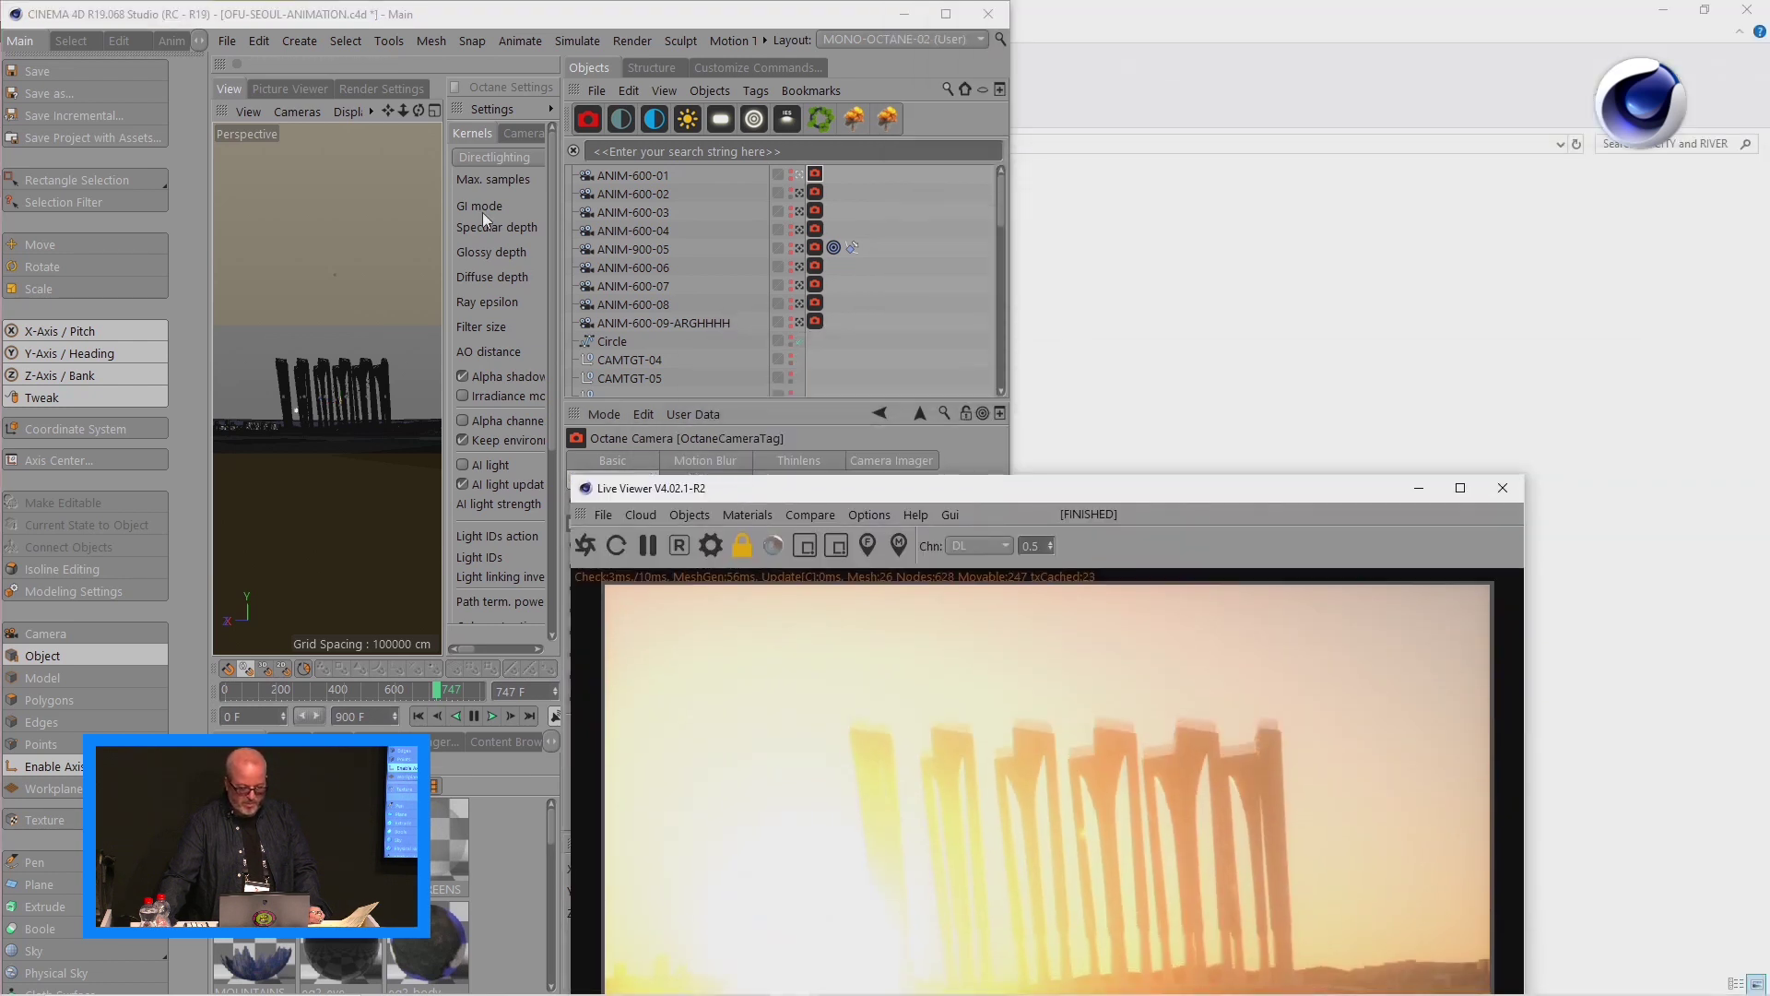
double_click(638, 17)
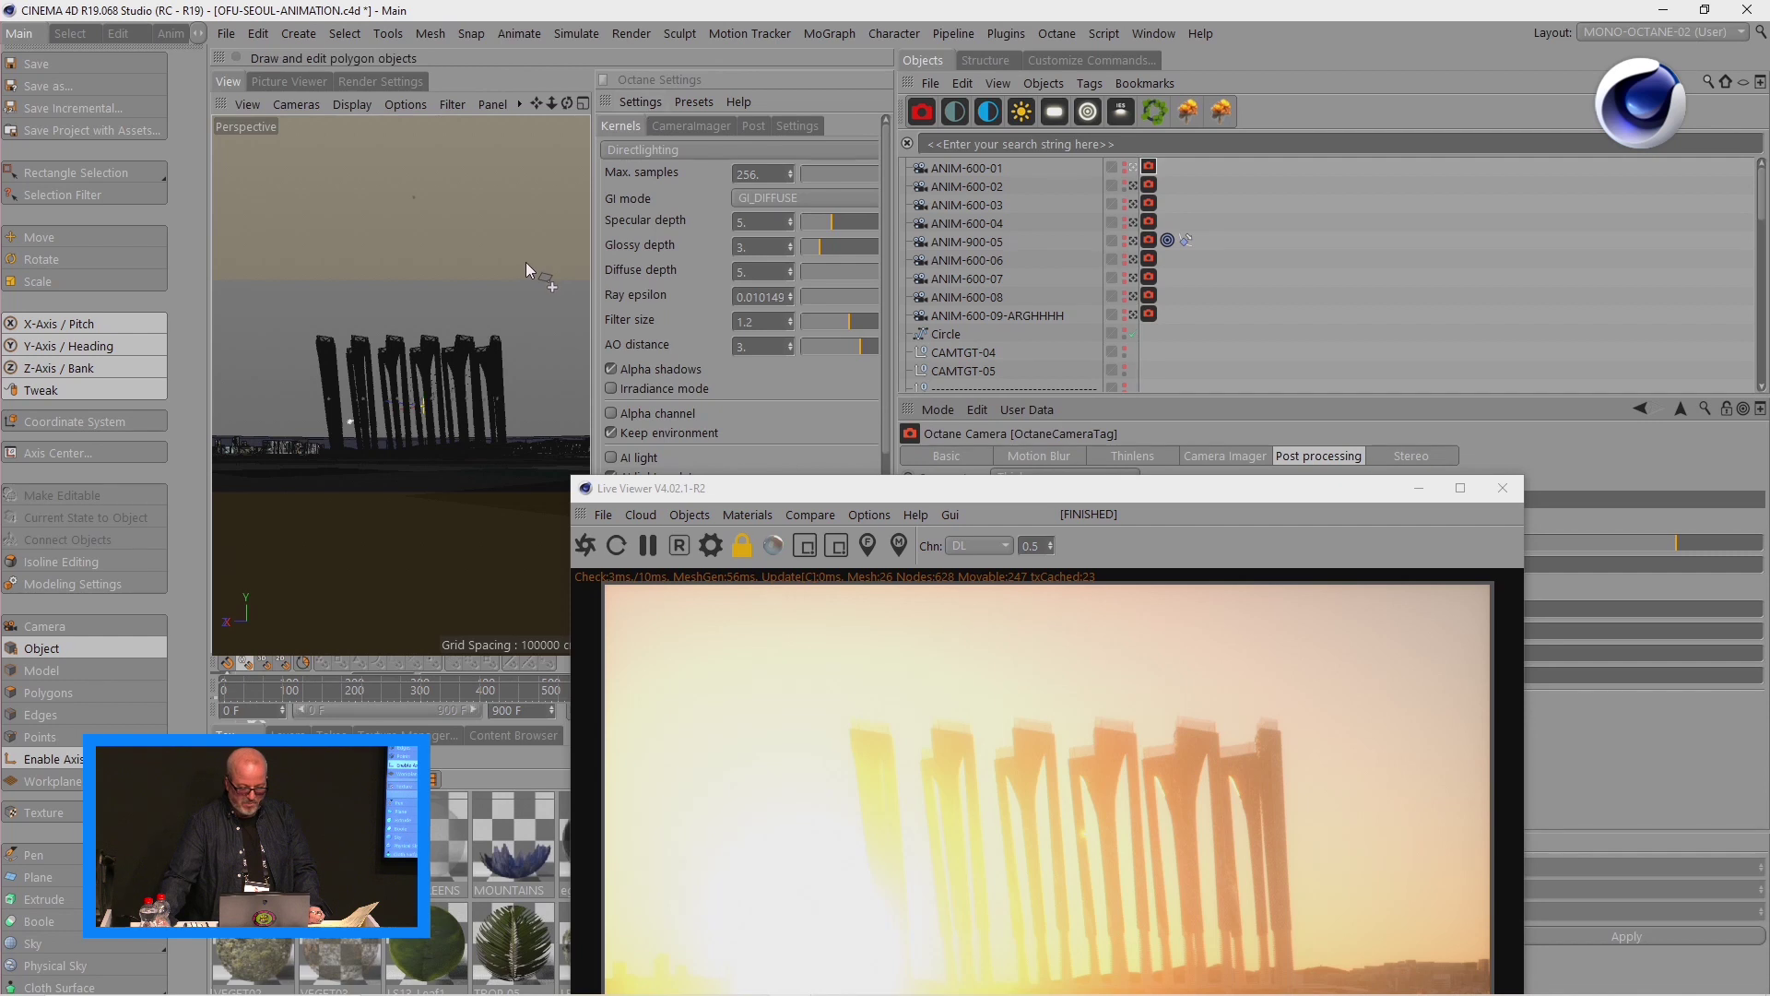
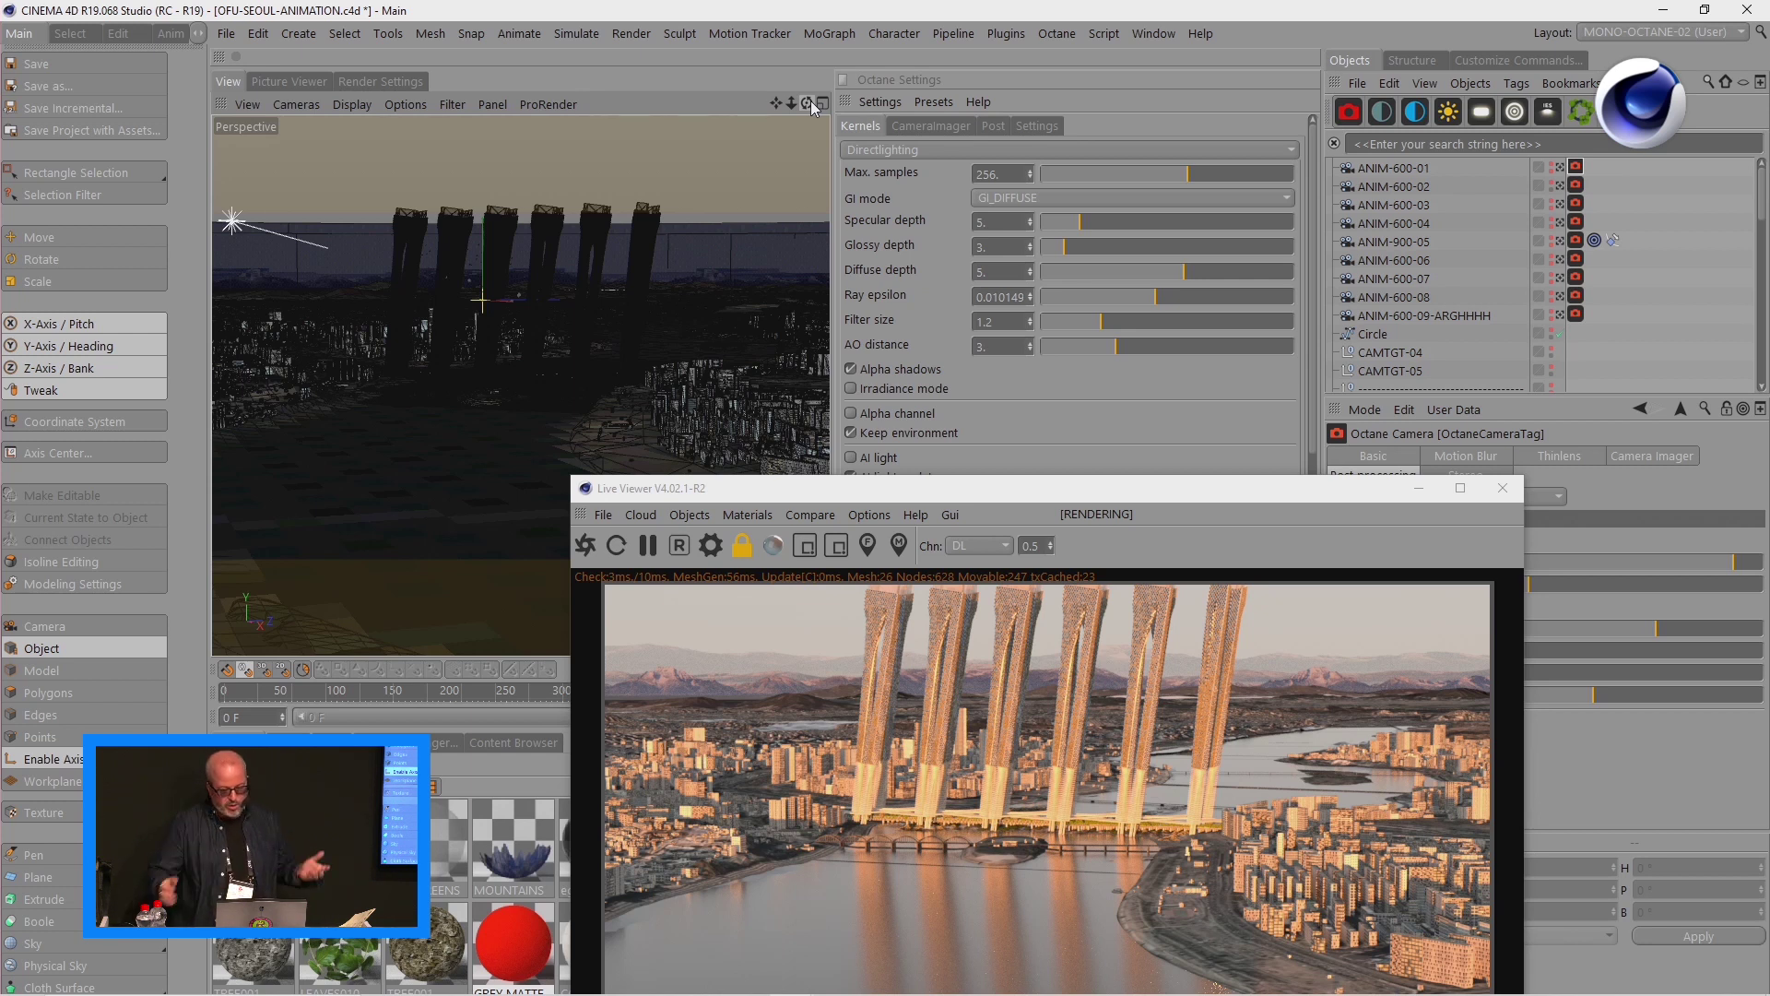
- Shrink and minimize Cinema 4D to expose the 01-CITY and RIVER texture images in Explorer
double_click(827, 13)
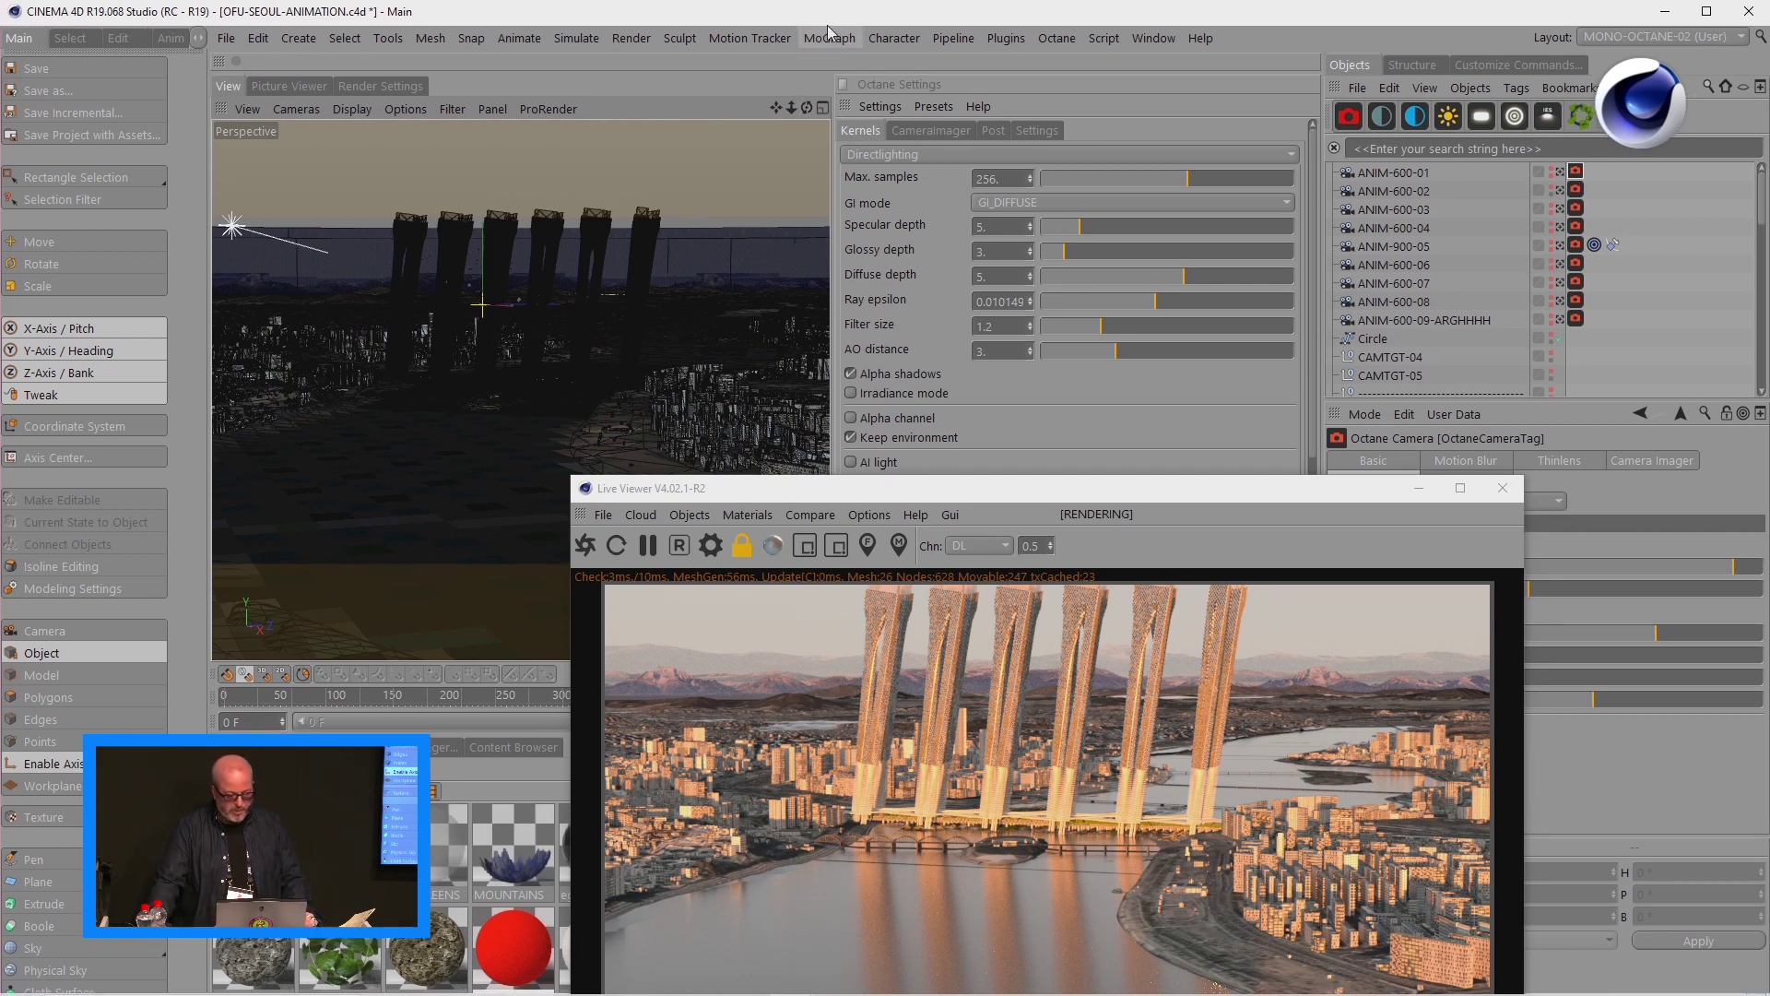
key(super+Down)
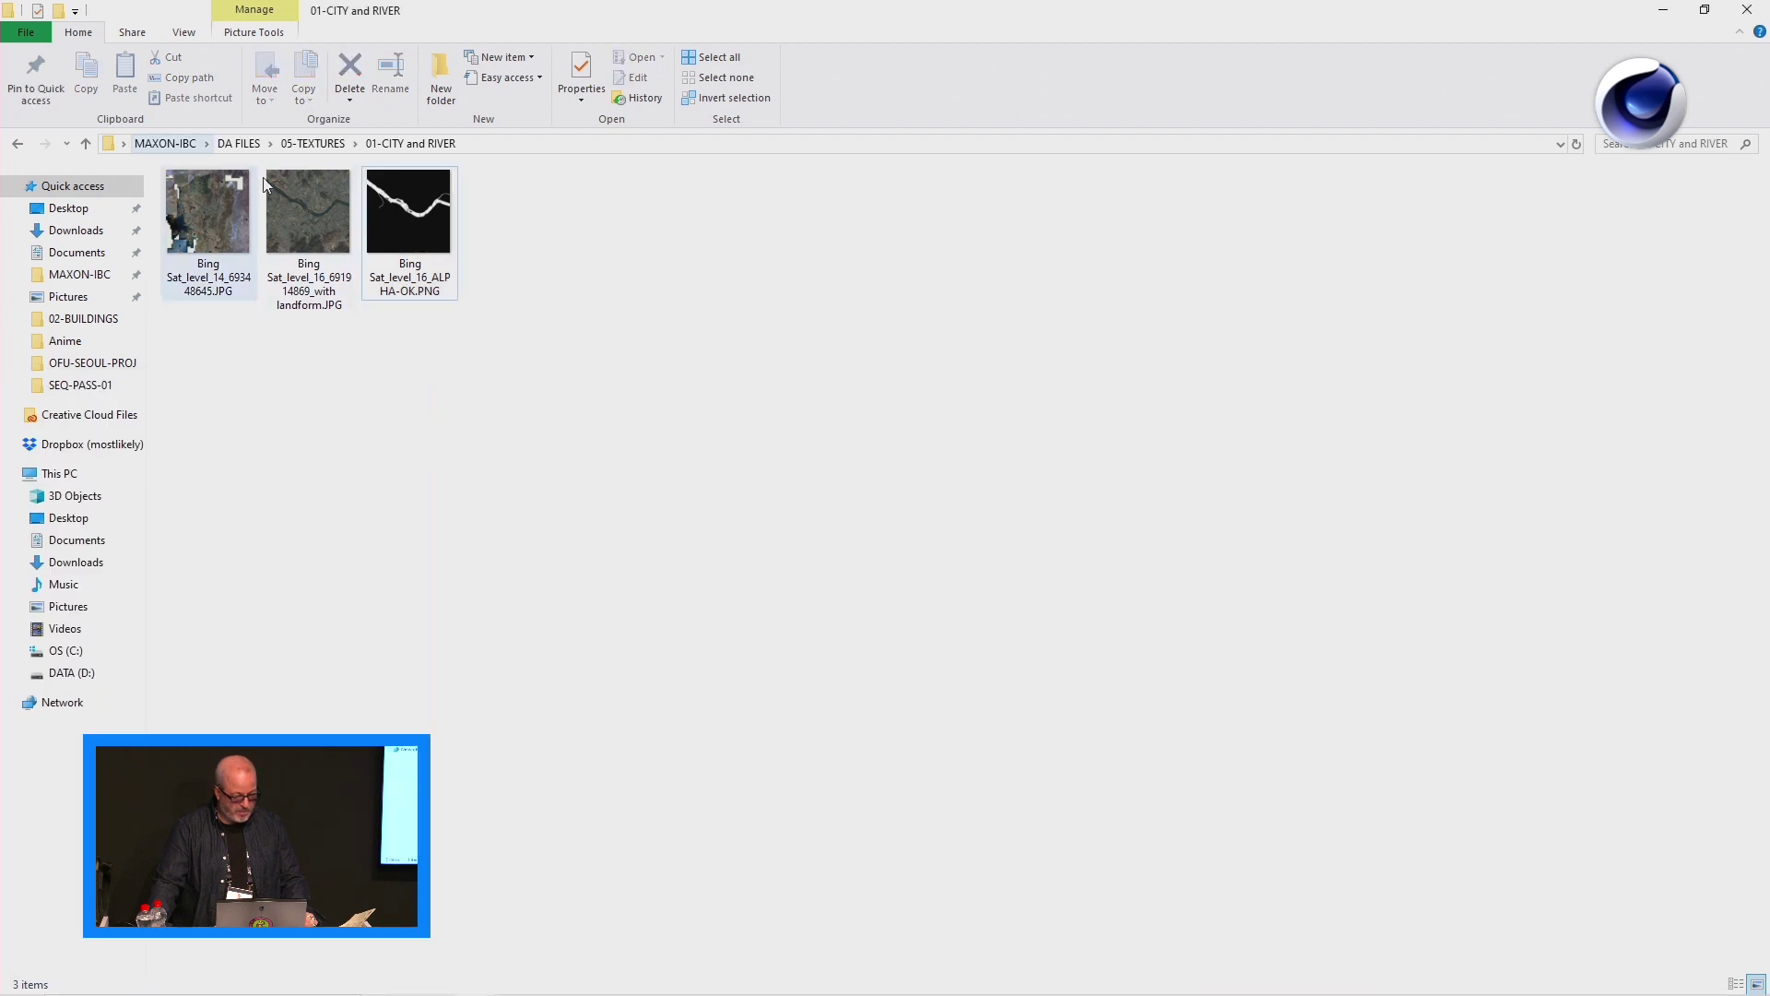
- Go up to 05-TEXTURES via the breadcrumb and enter the 03-MOUNTAINS folder
click(310, 145)
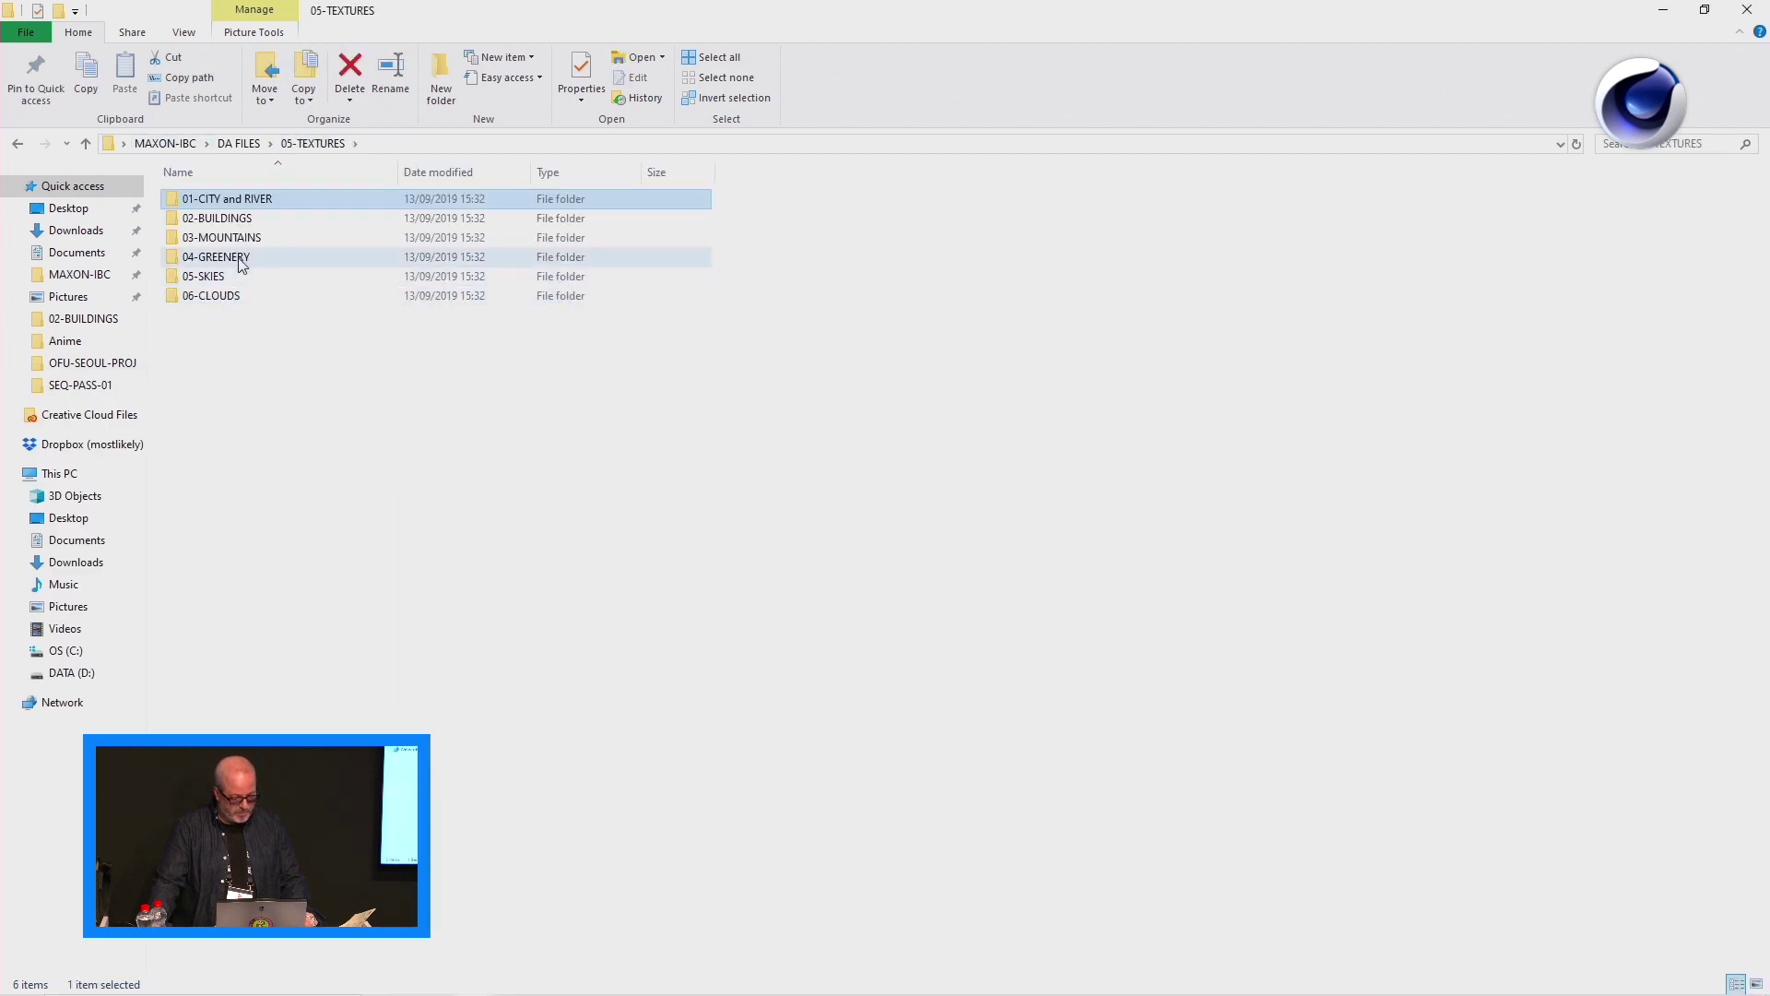
double_click(241, 238)
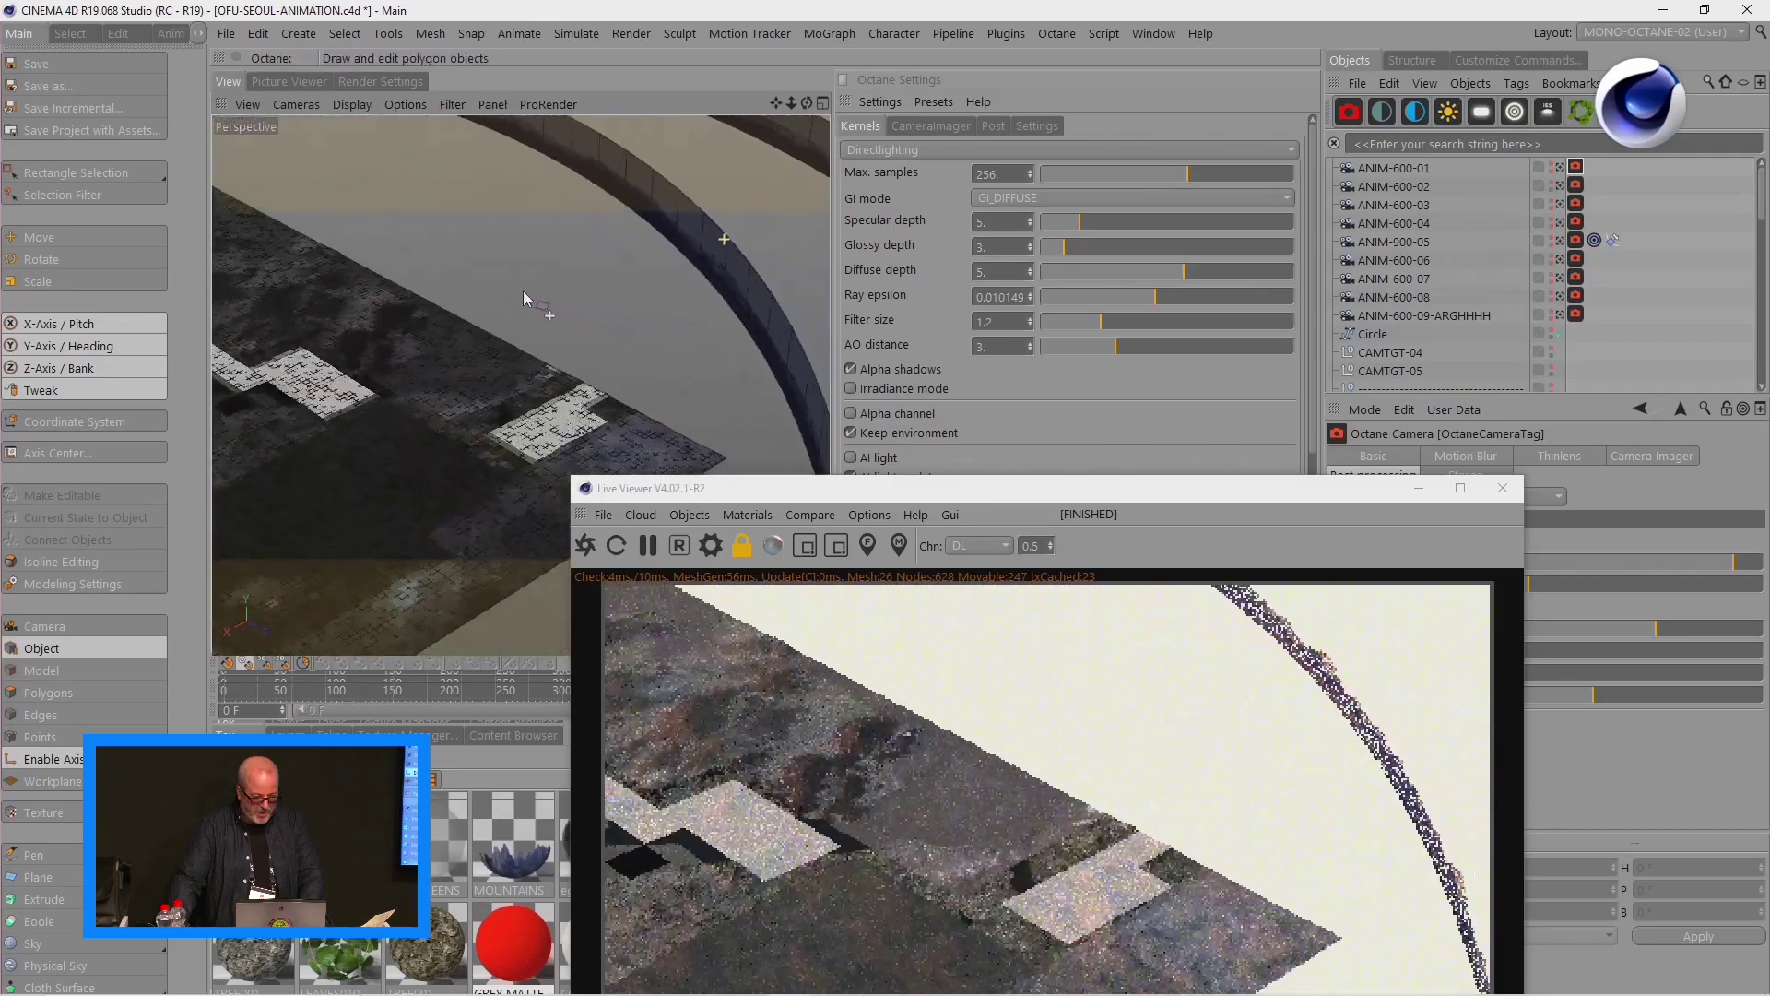
- Orbit around the ring wall, then render the arched towers through camera ANIM-600-01
alt+drag(523, 290, 465, 242)
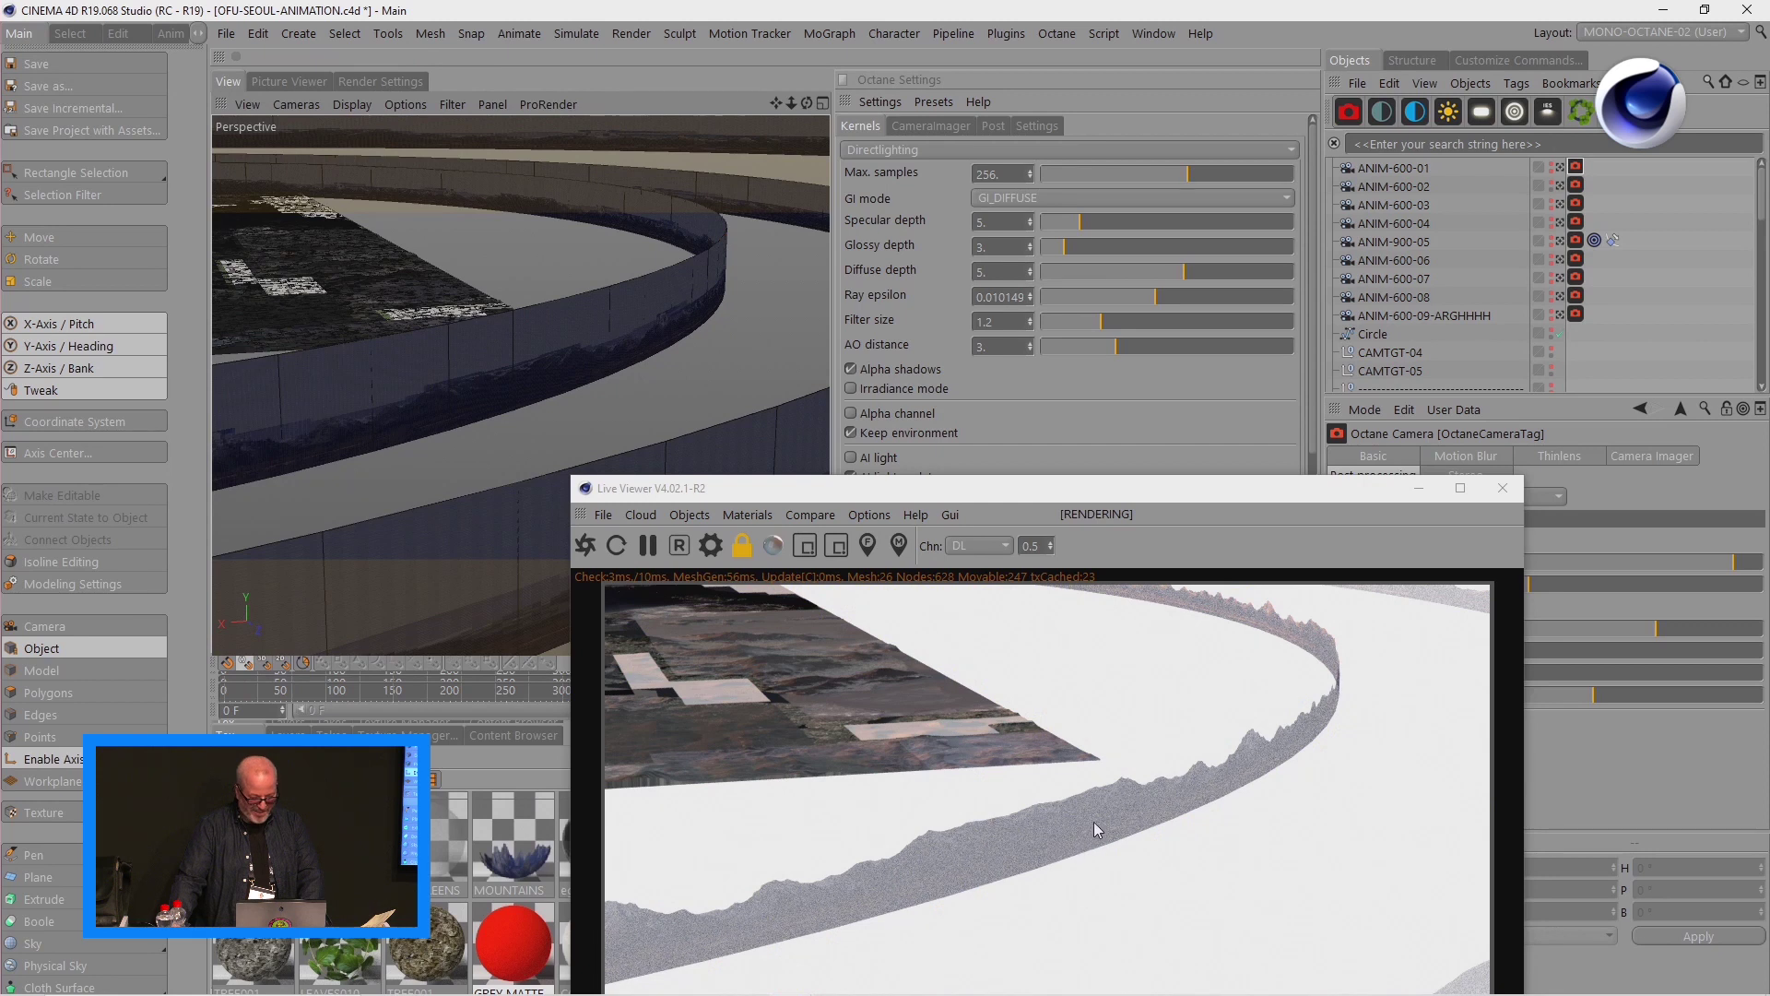
alt+drag(522, 315, 704, 303)
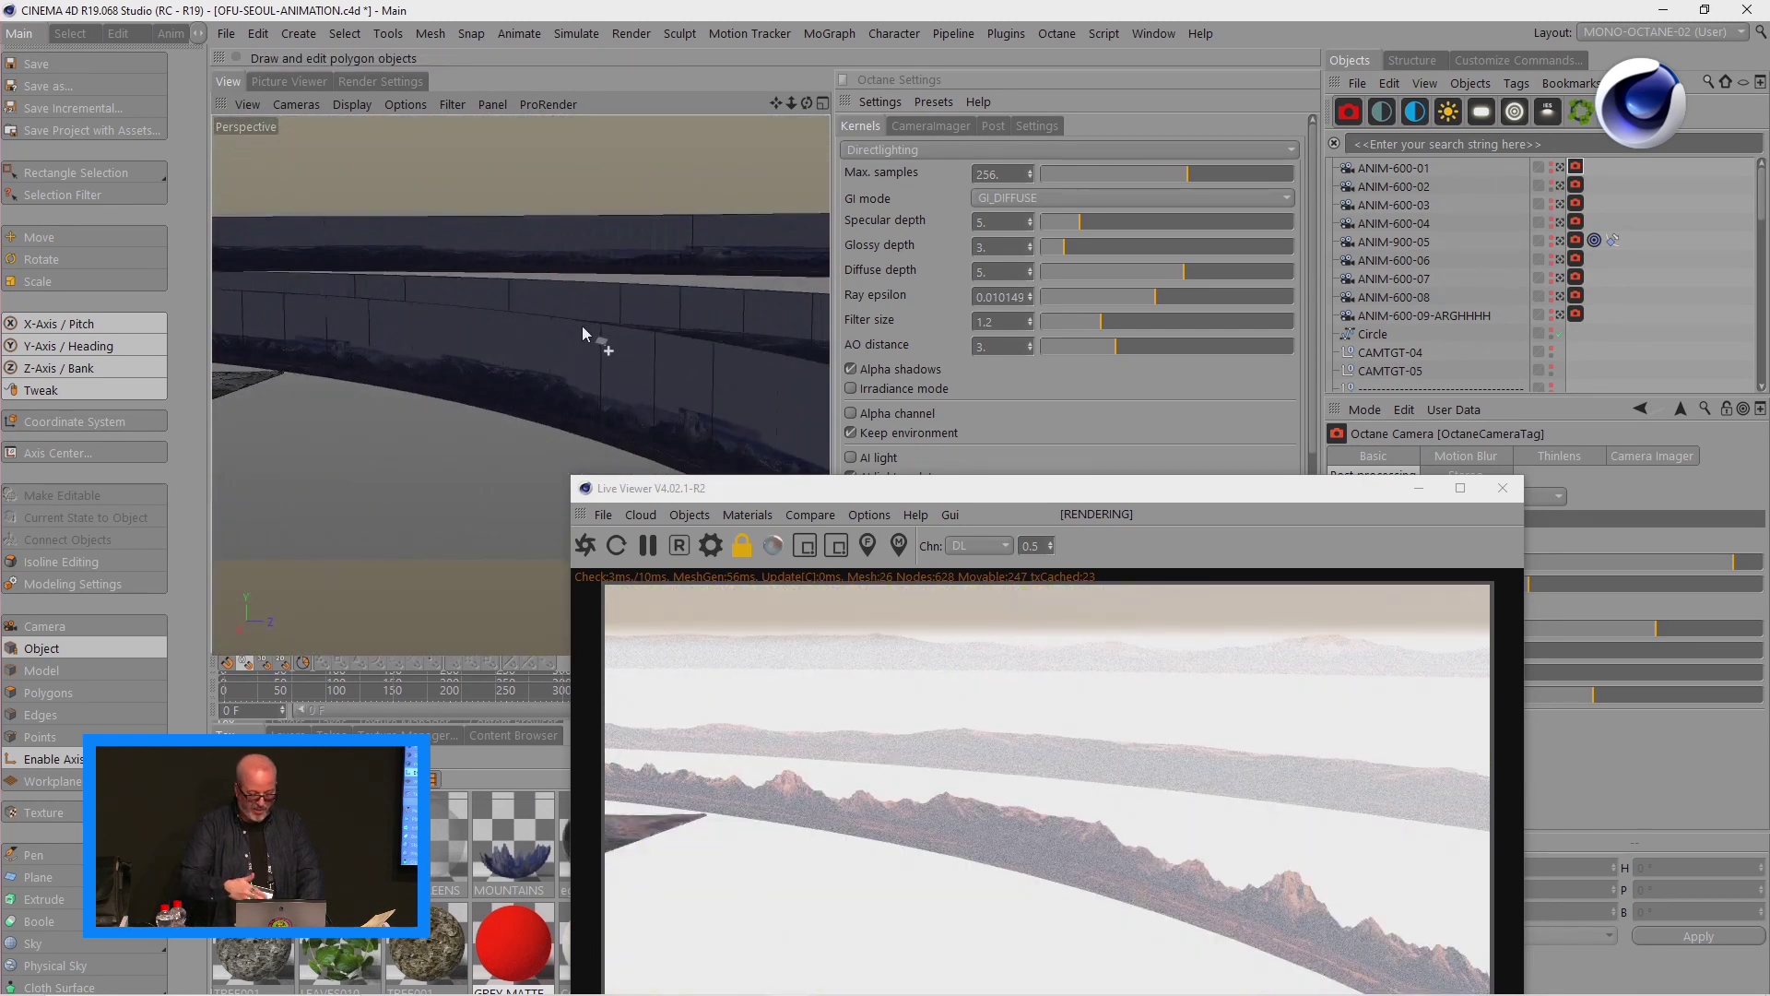
click(1563, 169)
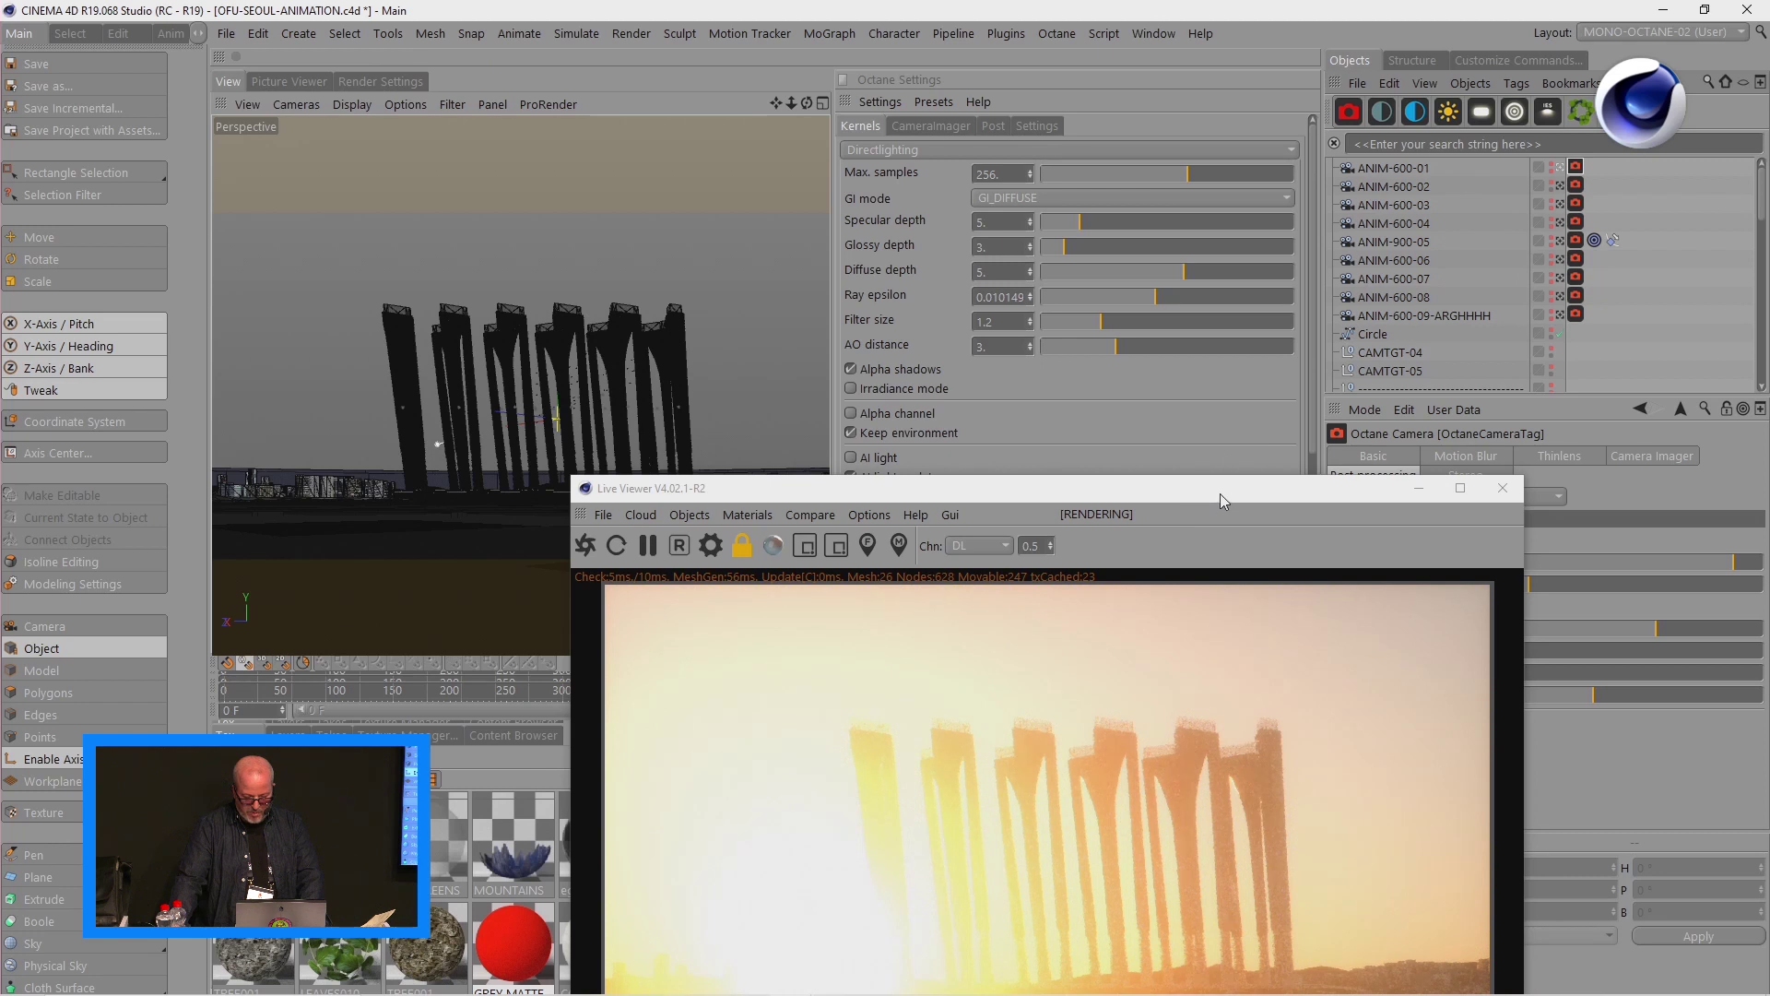
- Step through cameras ANIM-600-03, ANIM-600-04, ANIM-900-05 and ANIM-600-06 in the Live Viewer
drag(1220, 494, 1194, 286)
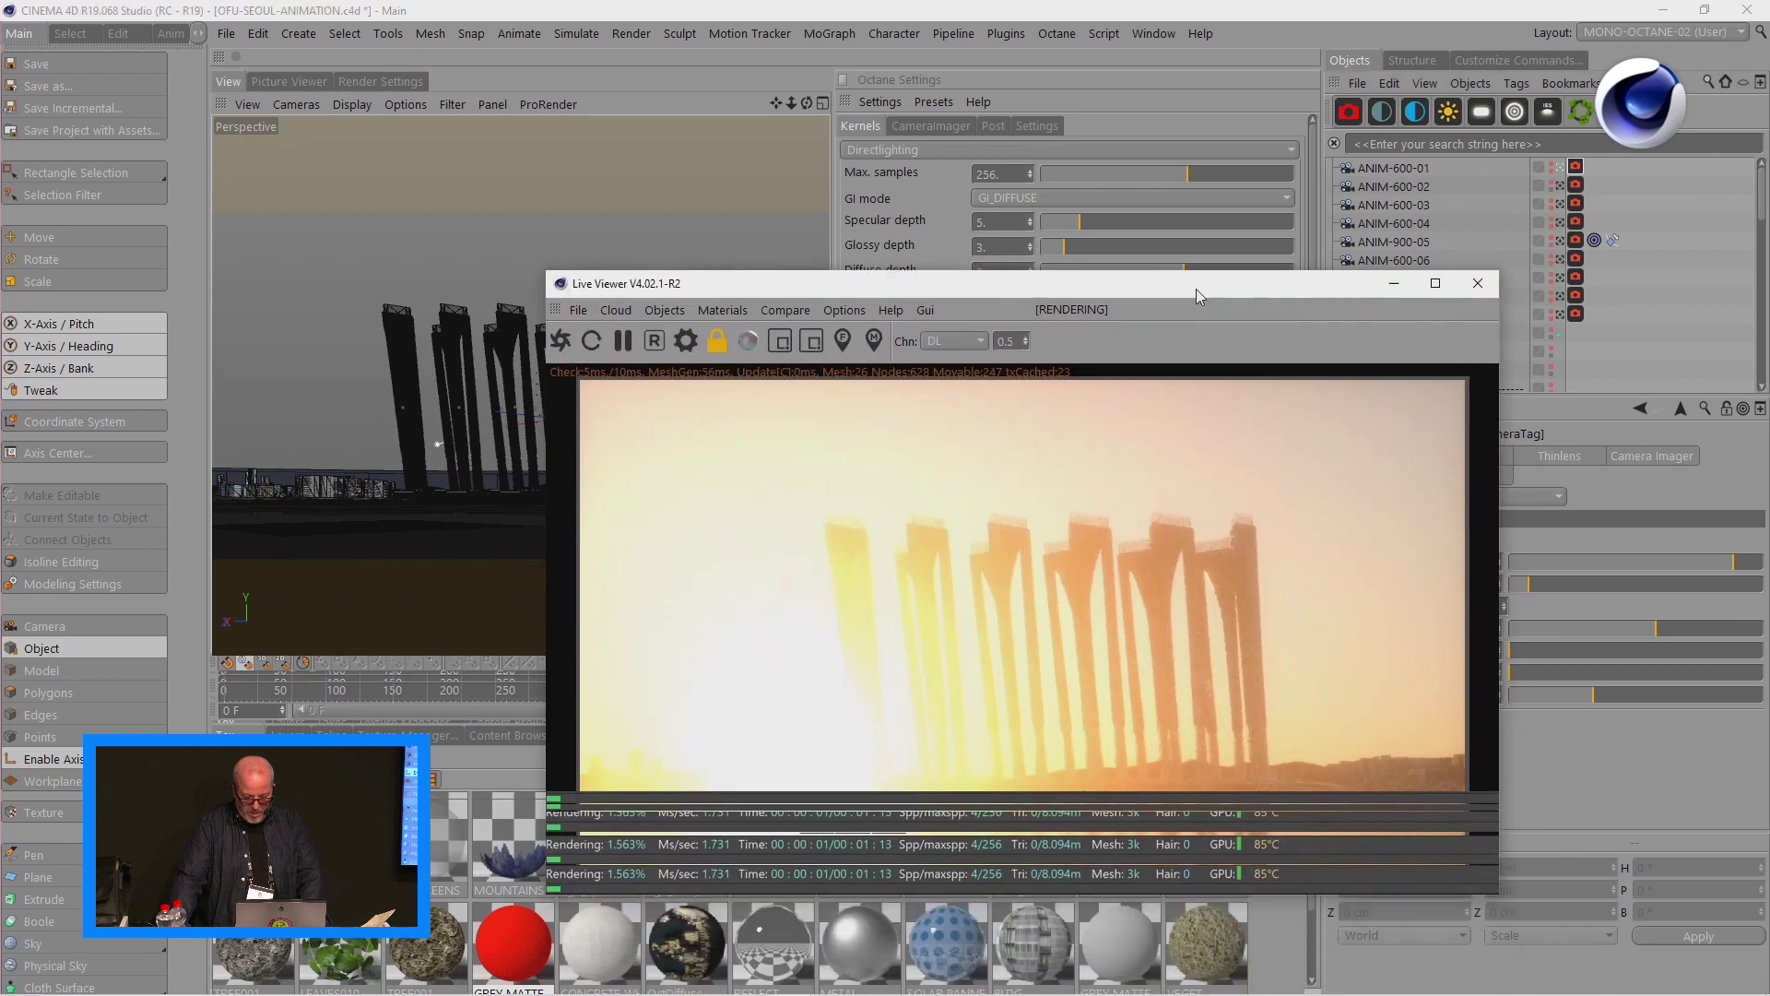
click(1561, 205)
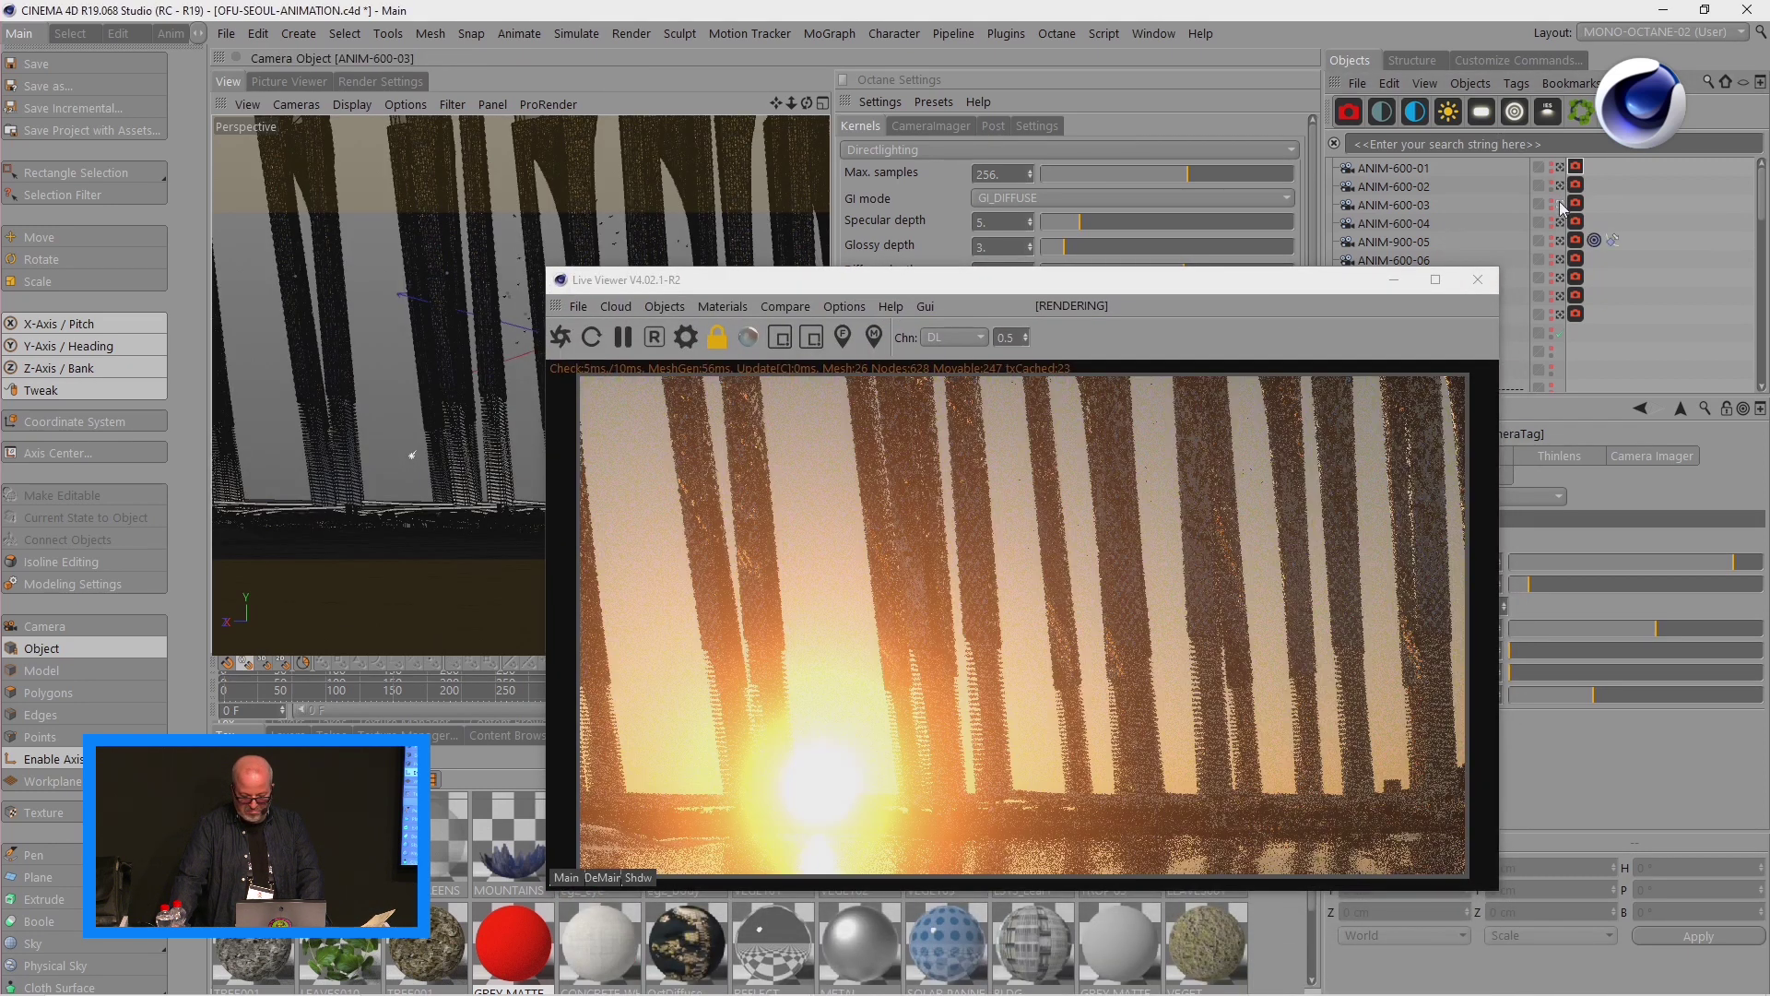
click(1560, 223)
click(1560, 240)
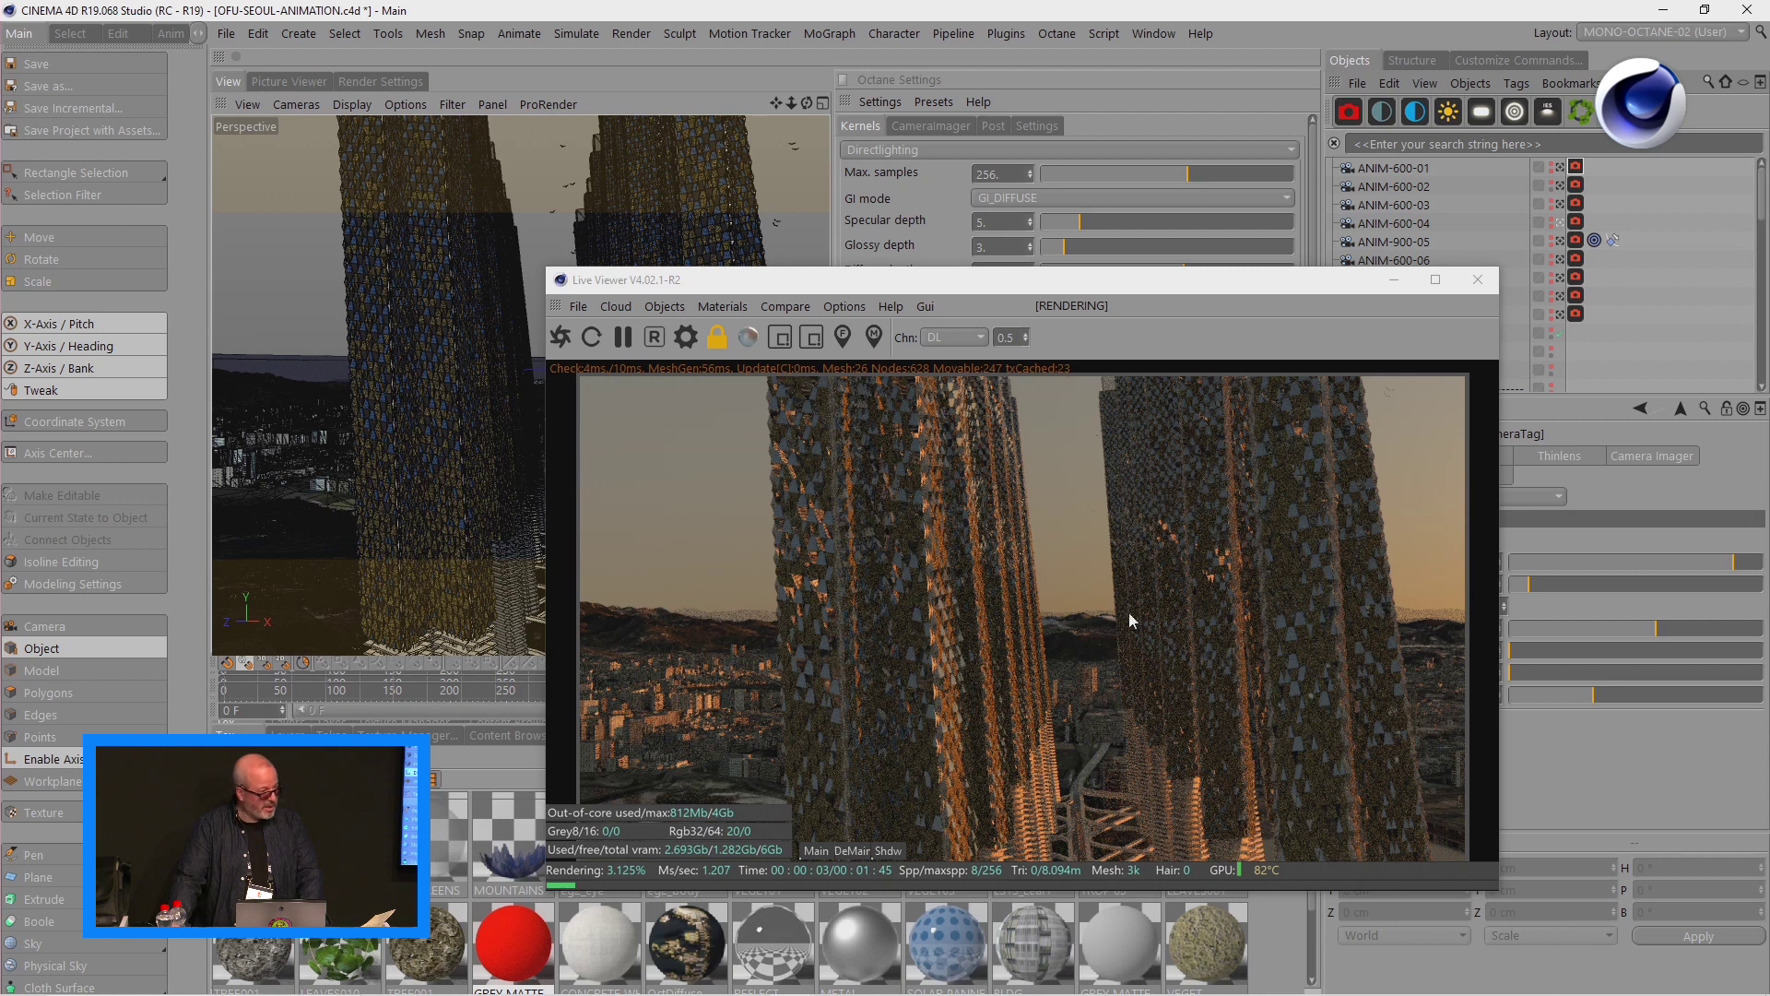
click(1560, 259)
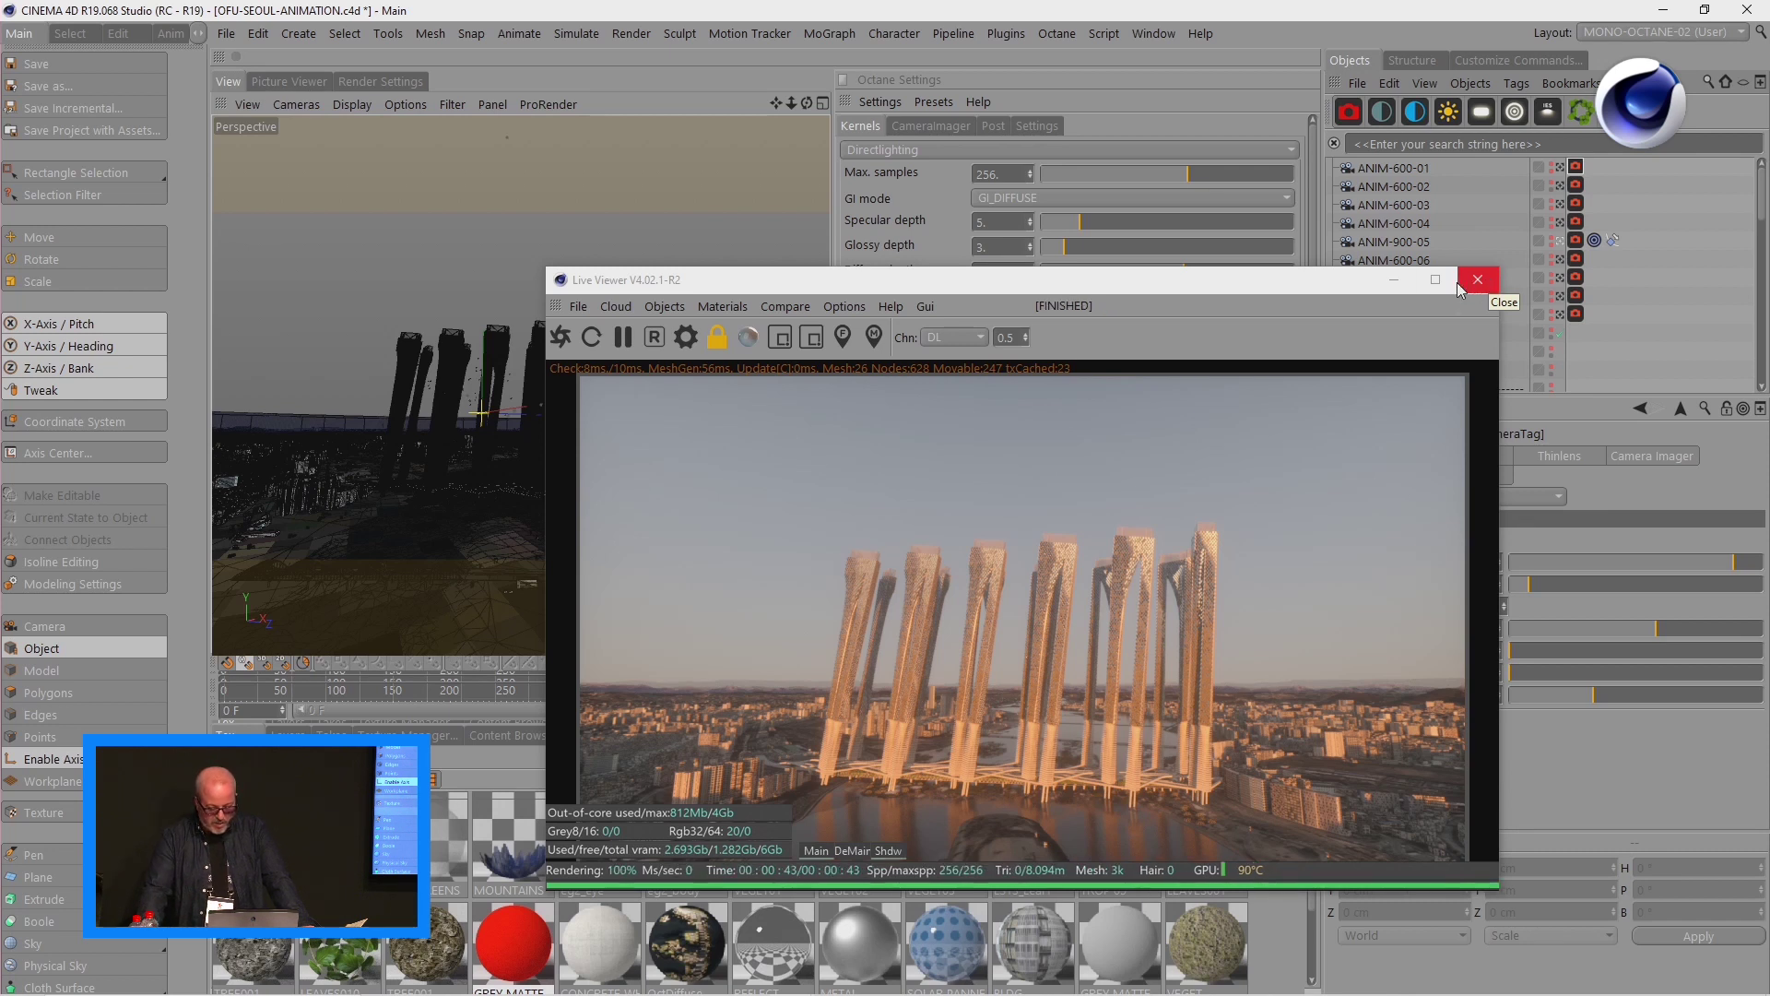
- Move the Live Viewer aside and switch tower cameras to the backlit sunset view
drag(1363, 281, 1338, 119)
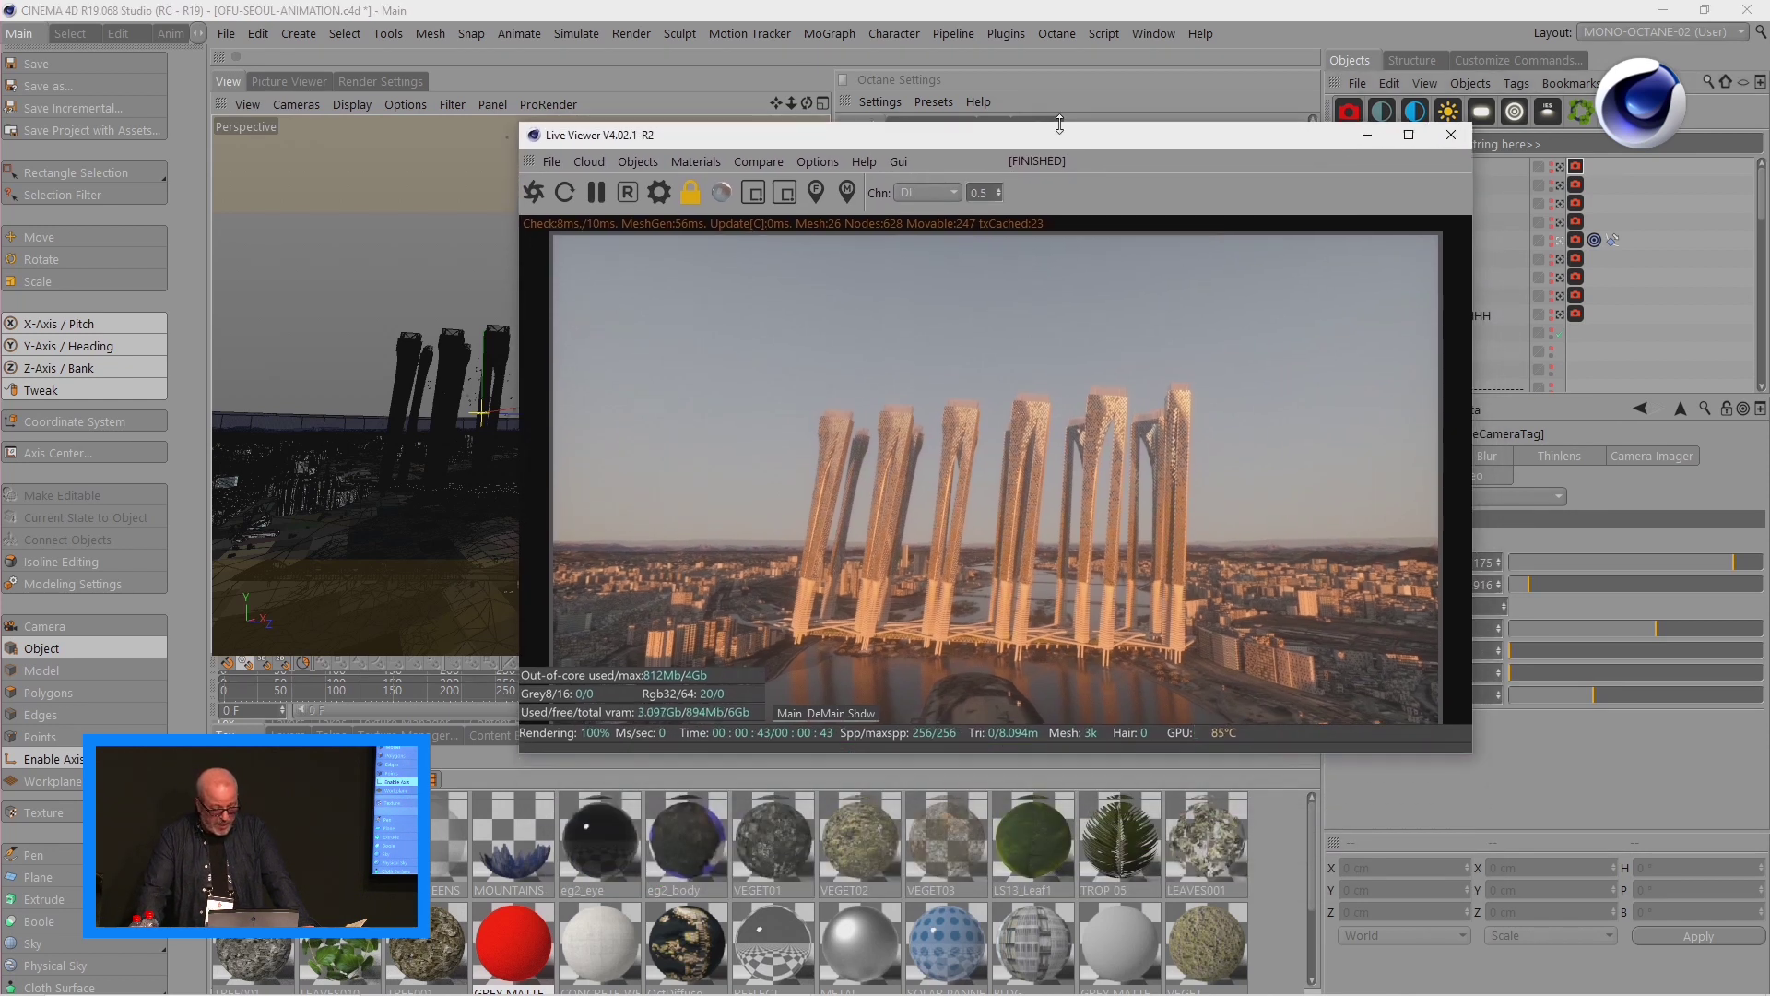
drag(998, 120, 616, 111)
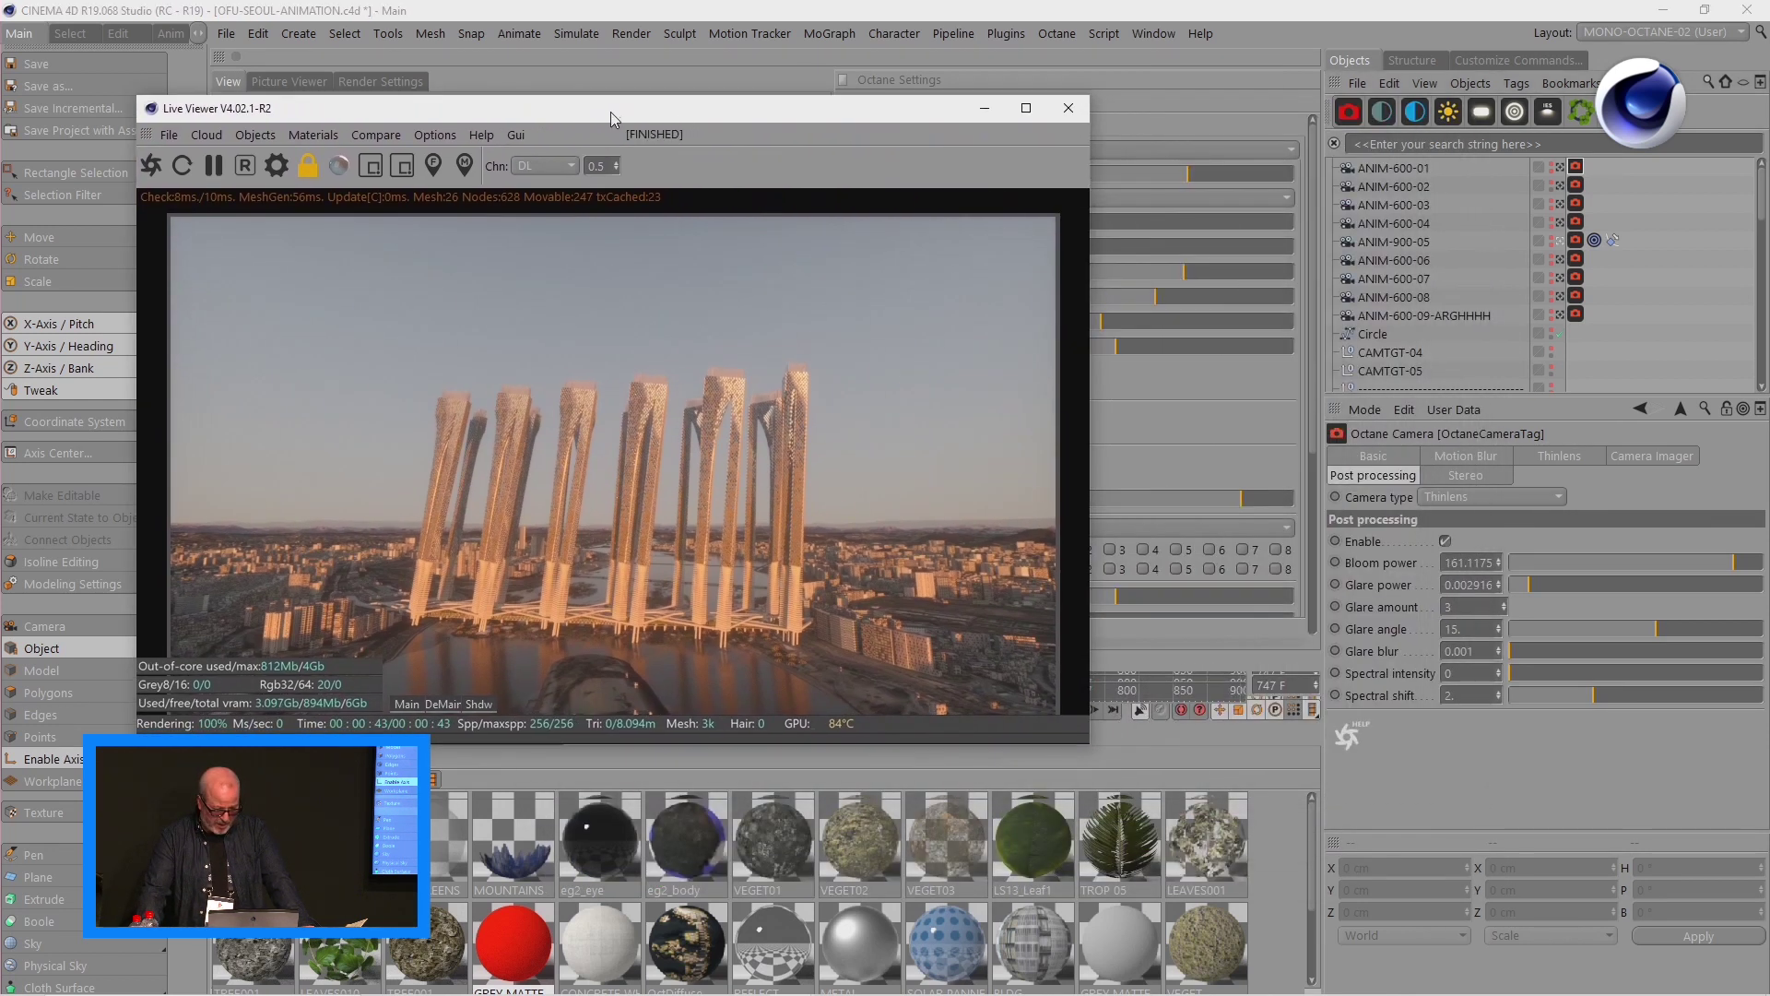
click(1558, 186)
click(1558, 241)
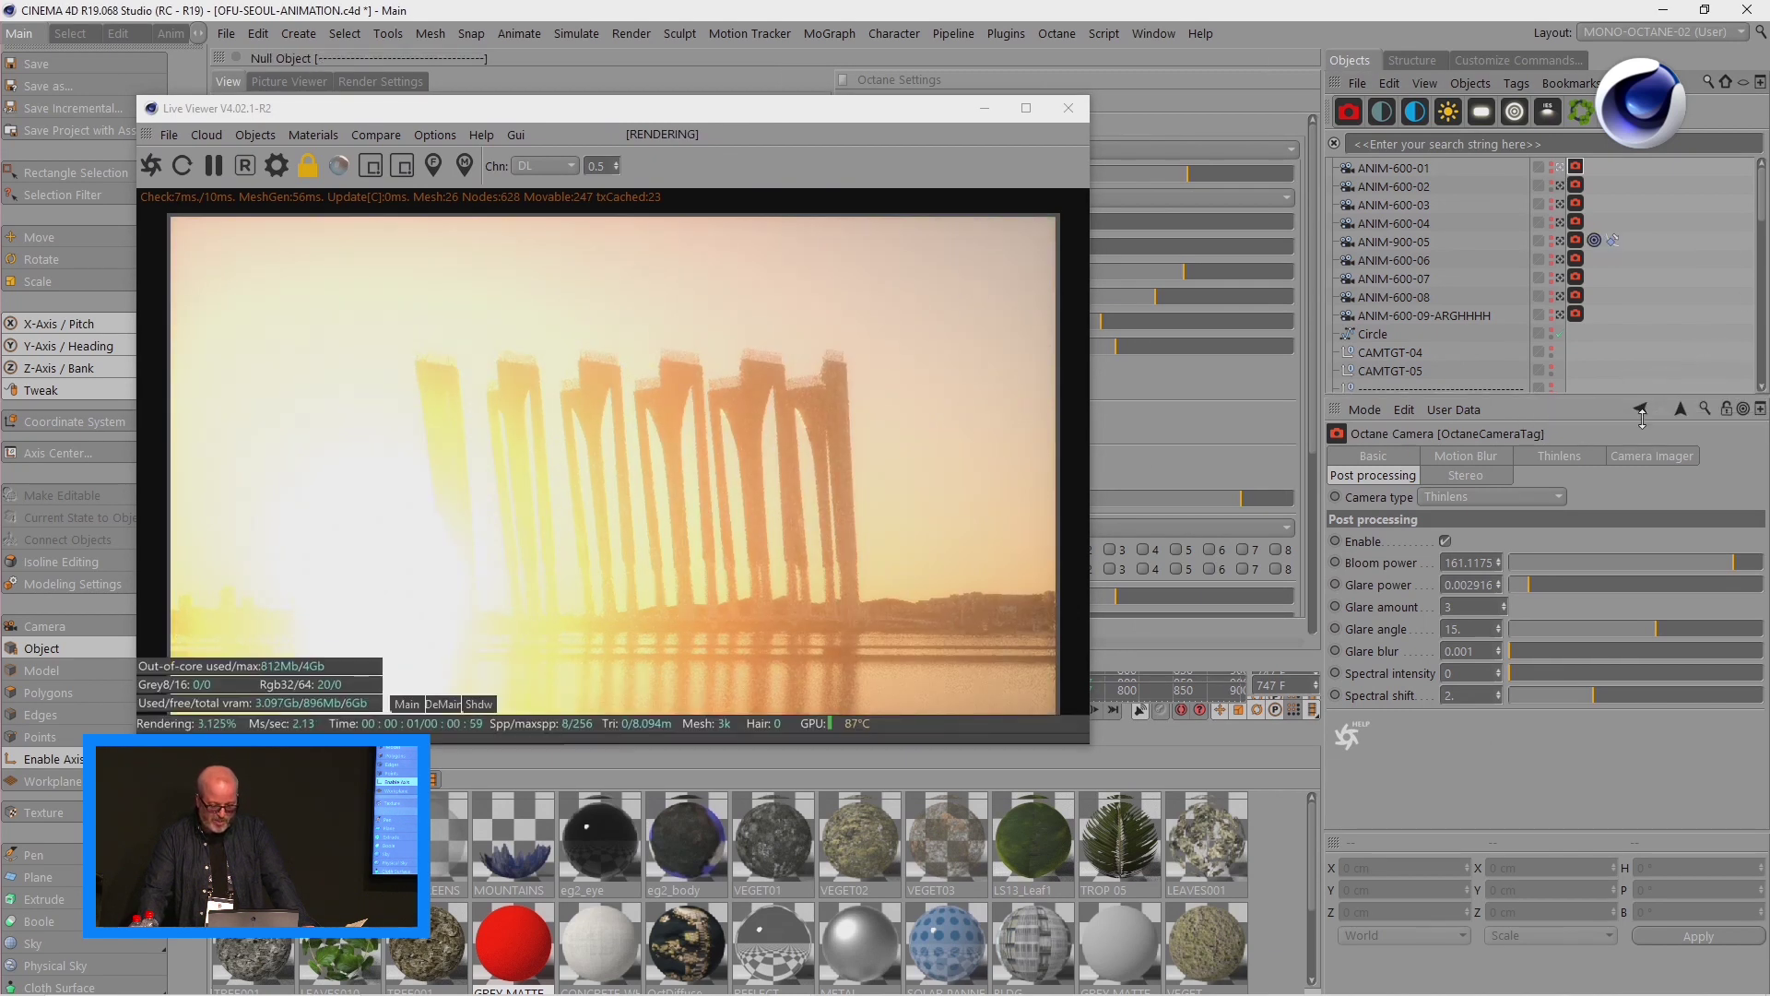
- Select the SUN-ANIM-04 sun light in an enlarged Object Manager, then reposition the Live Viewer
drag(1646, 397, 1632, 569)
click(1651, 467)
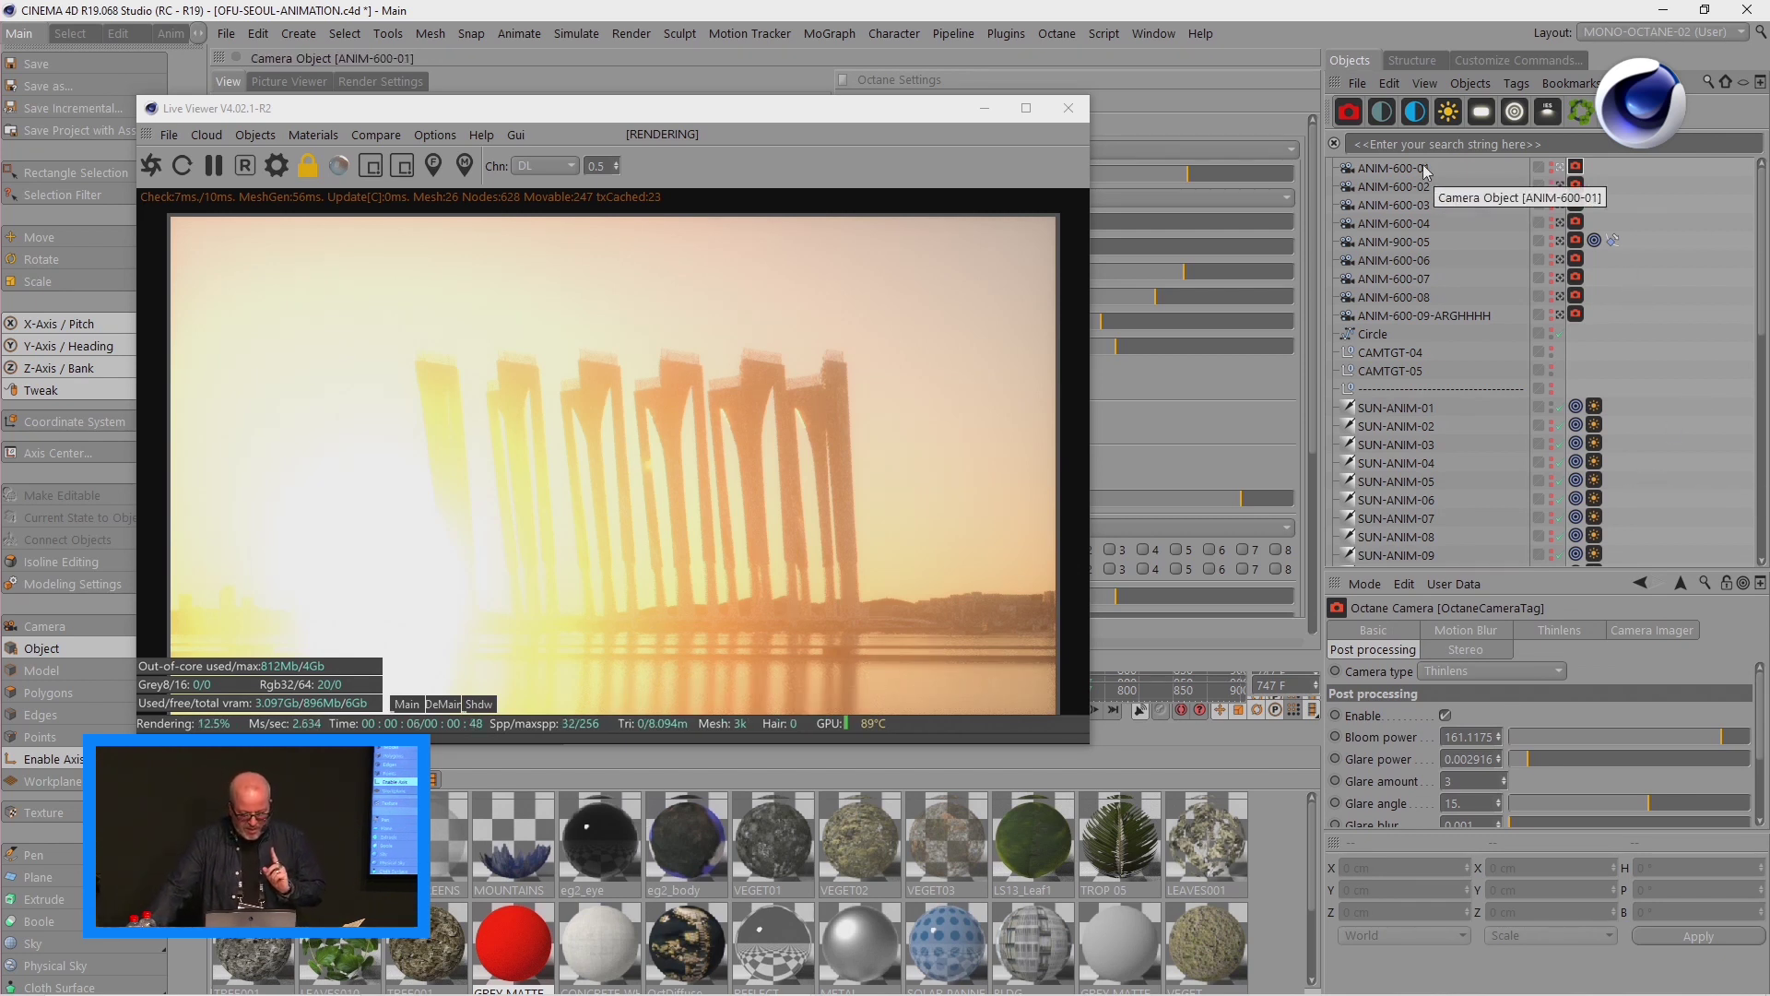
drag(760, 111, 903, 74)
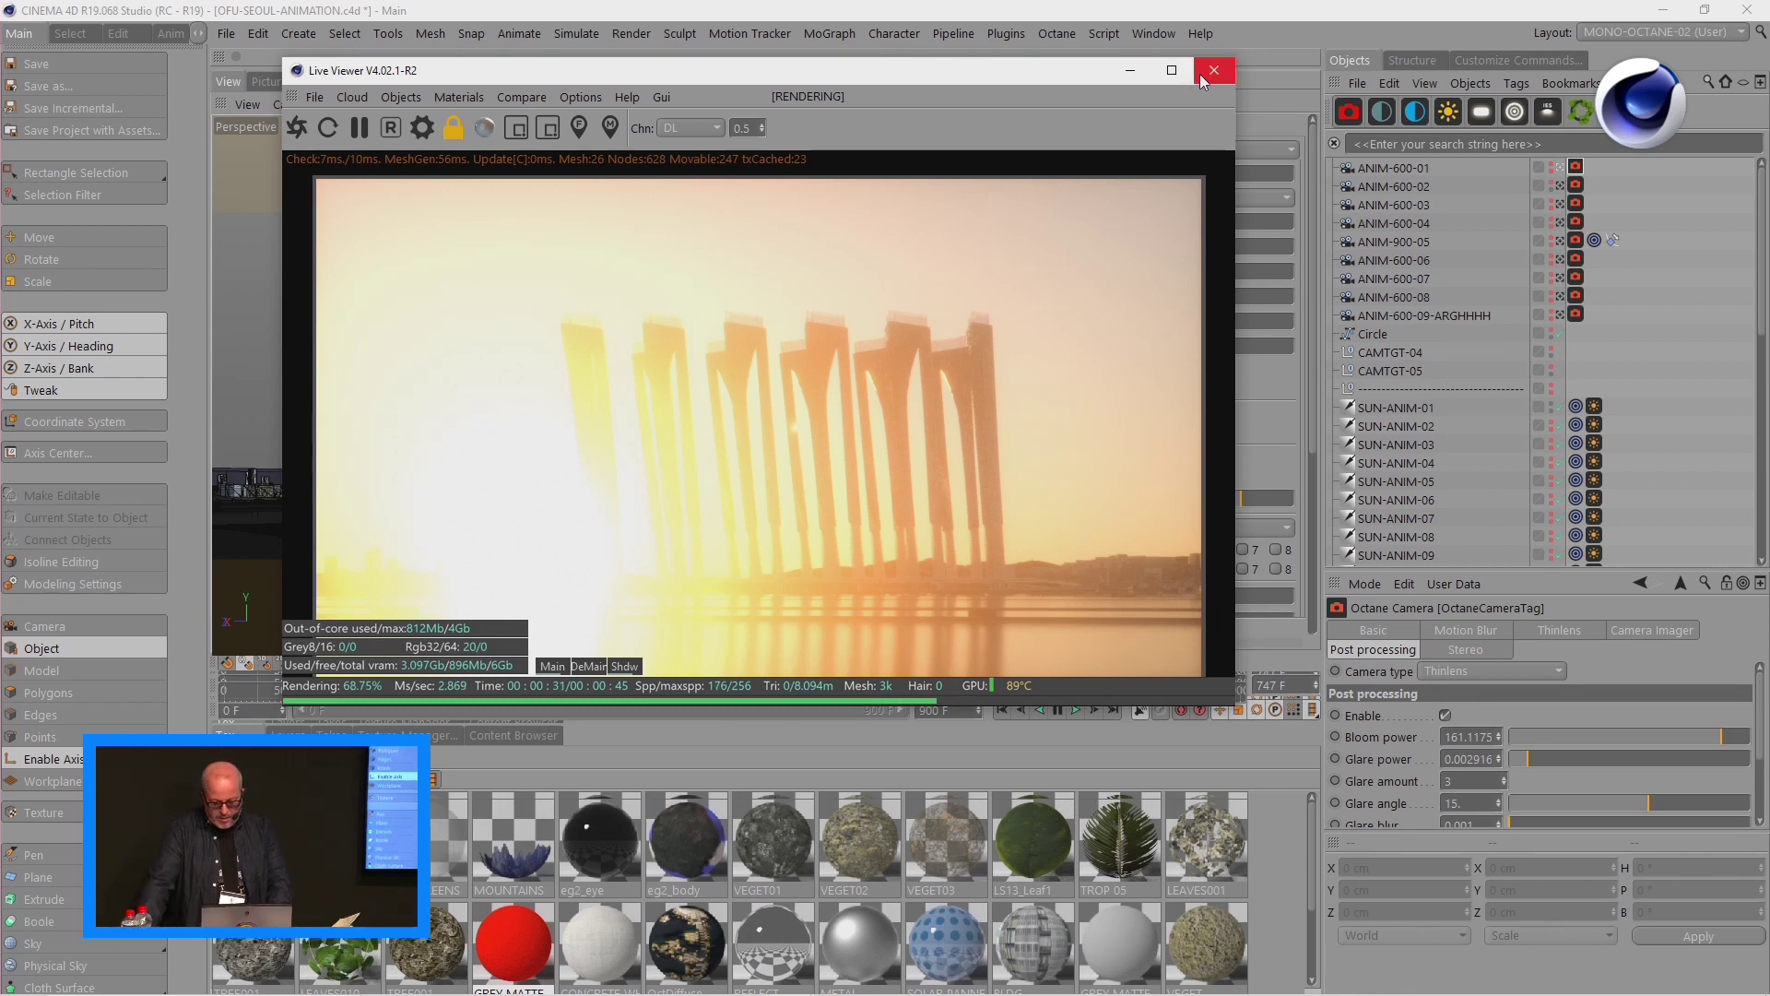
drag(901, 65, 1451, 387)
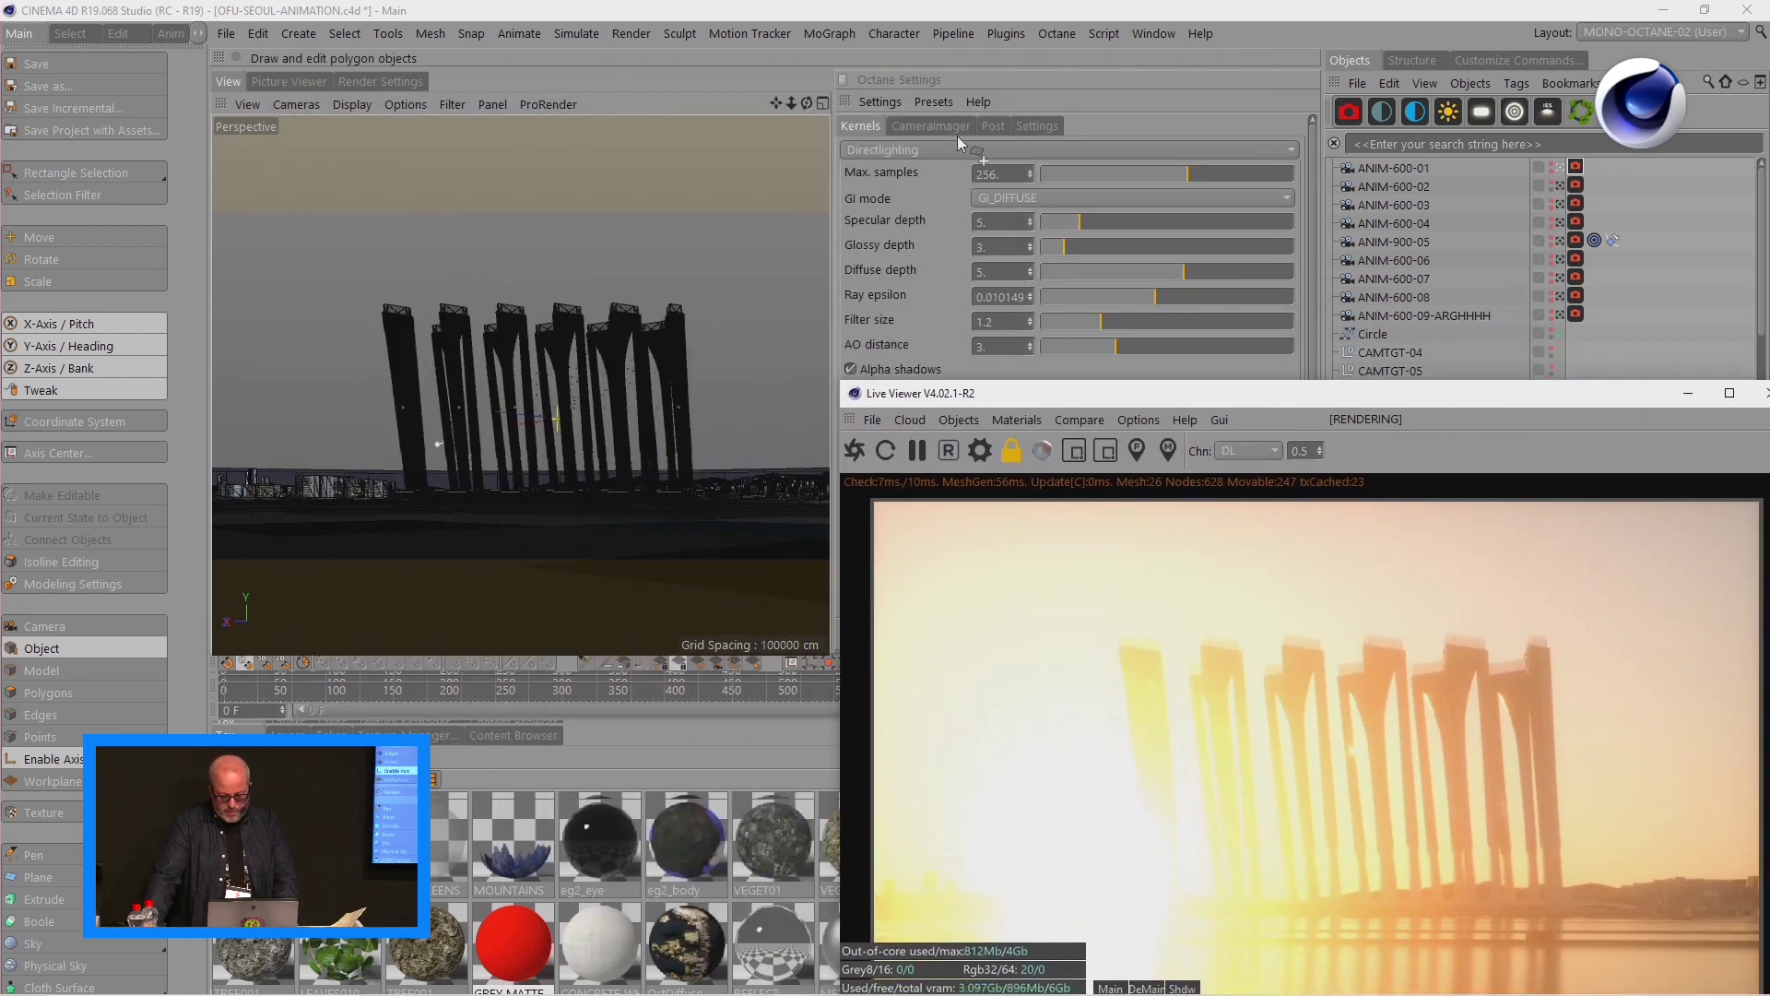
- Return to the Perspective camera and fly low over the city, mountains and river
click(1202, 132)
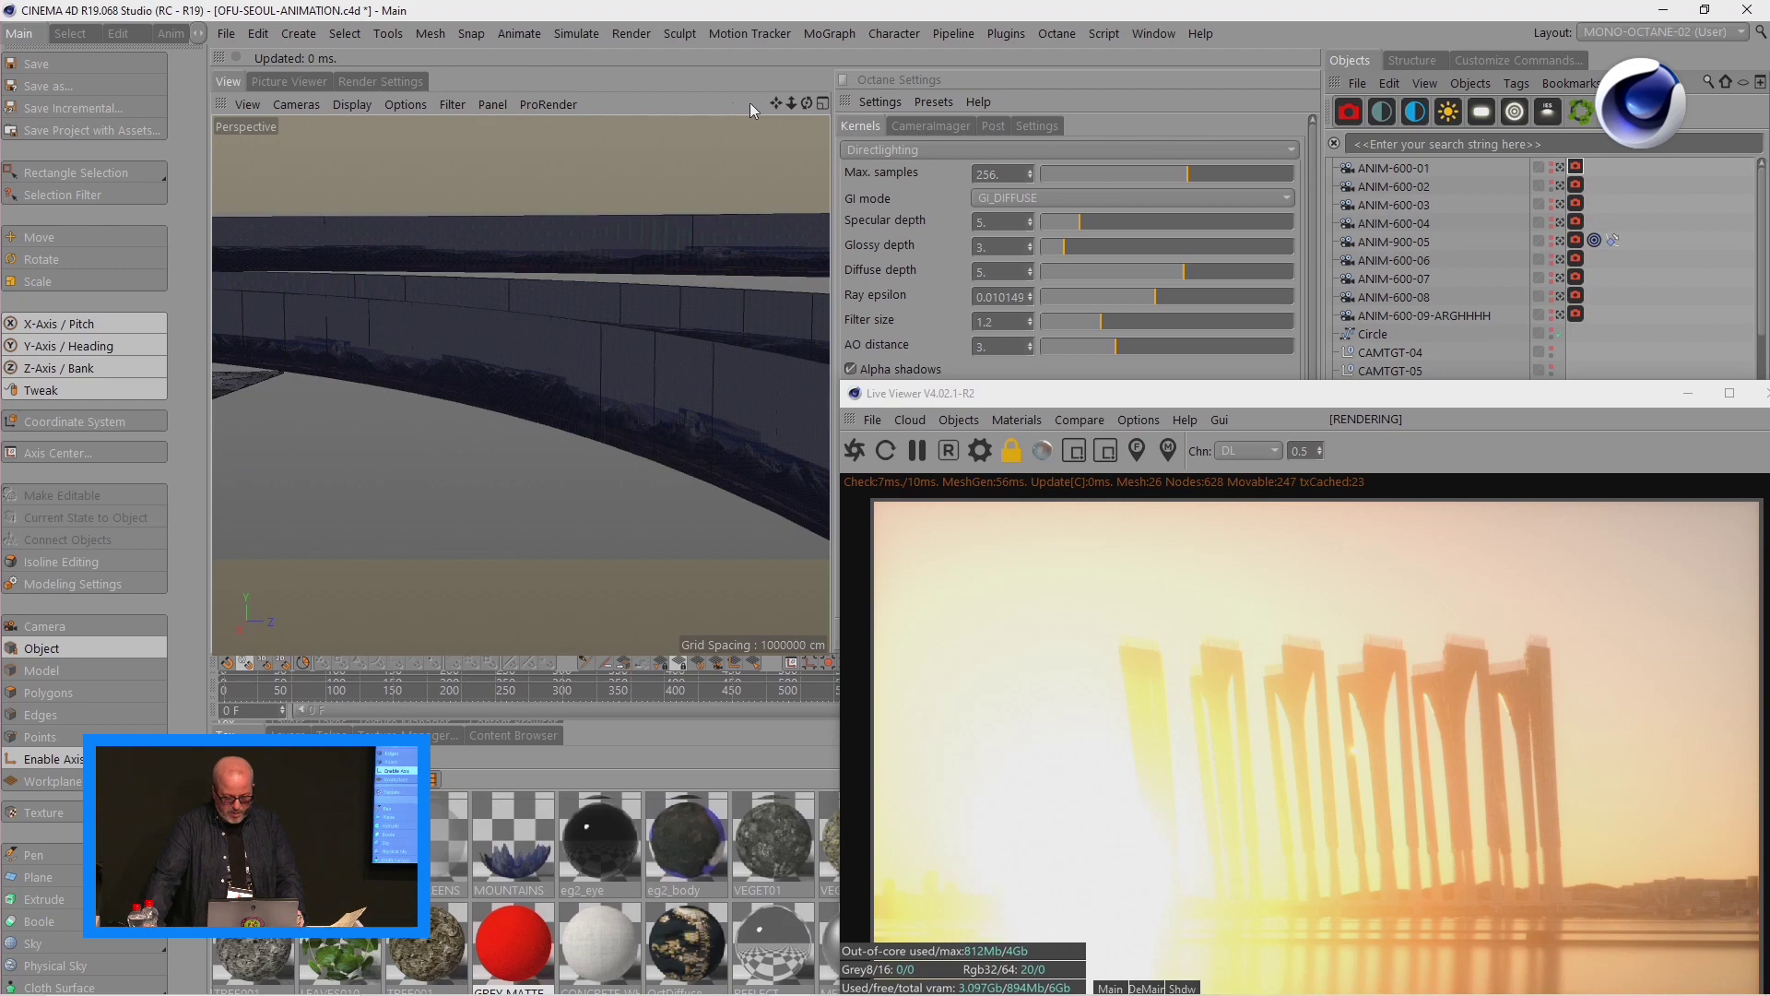
drag(776, 101, 521, 385)
drag(791, 101, 691, 111)
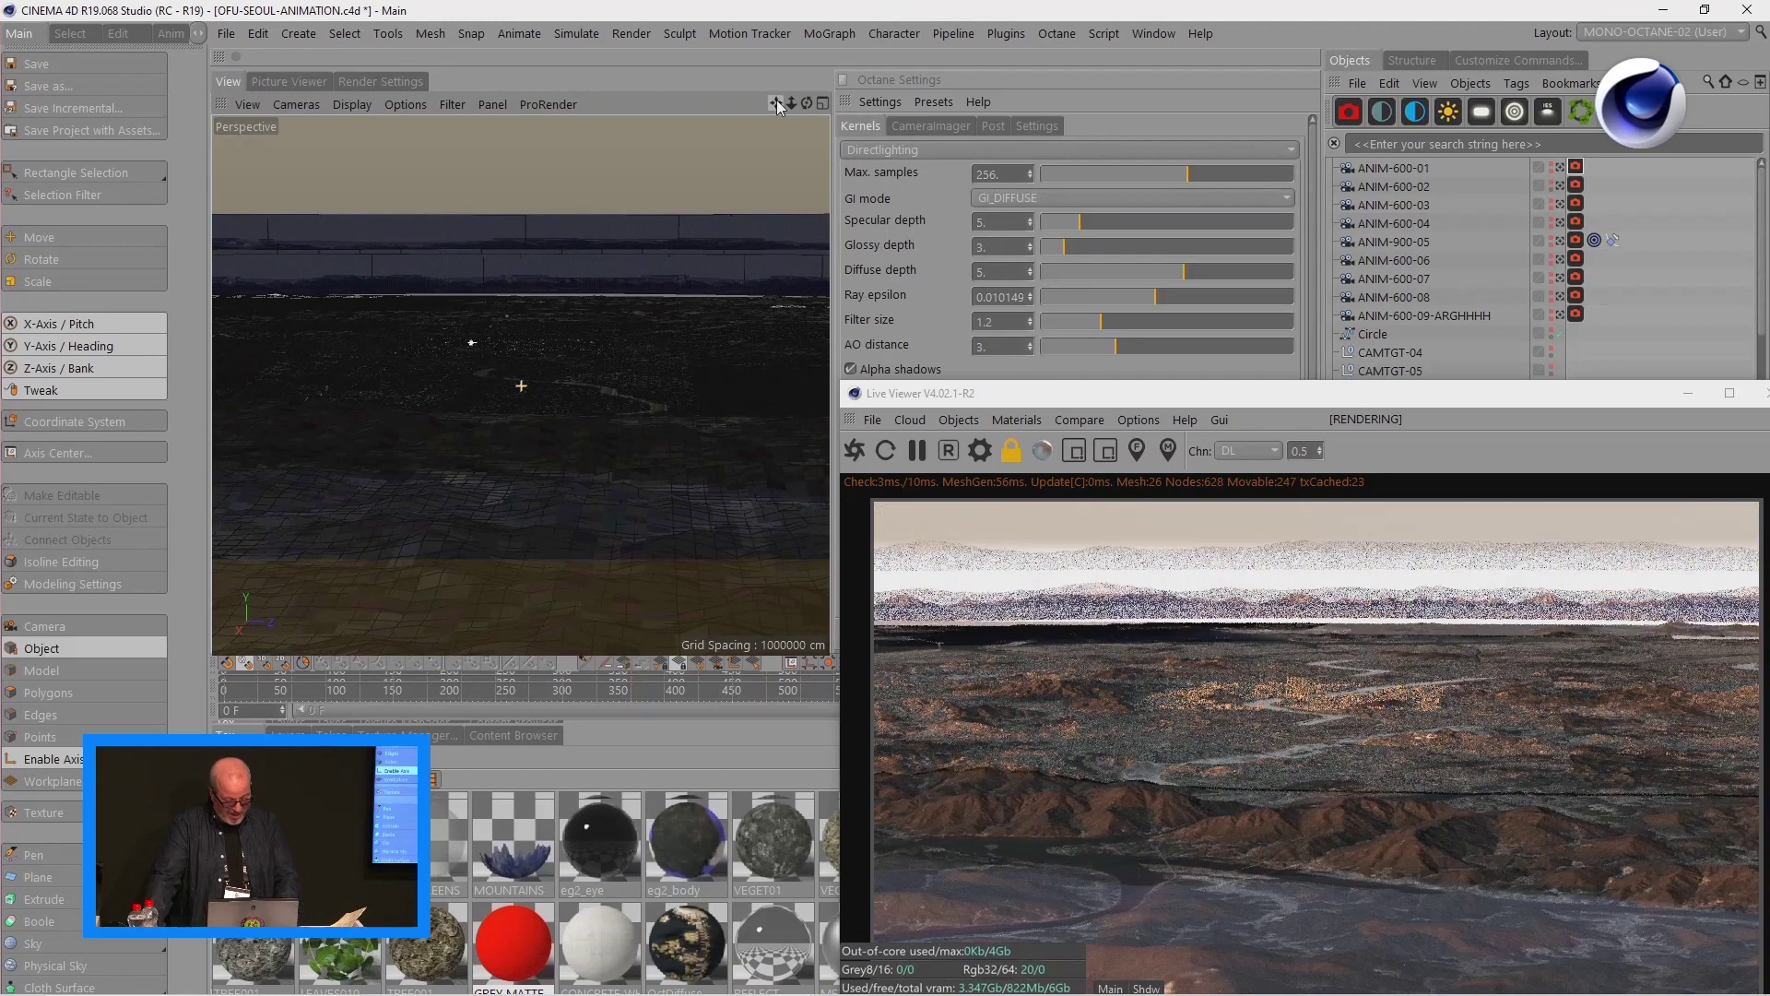
scroll(535, 503, down, 5)
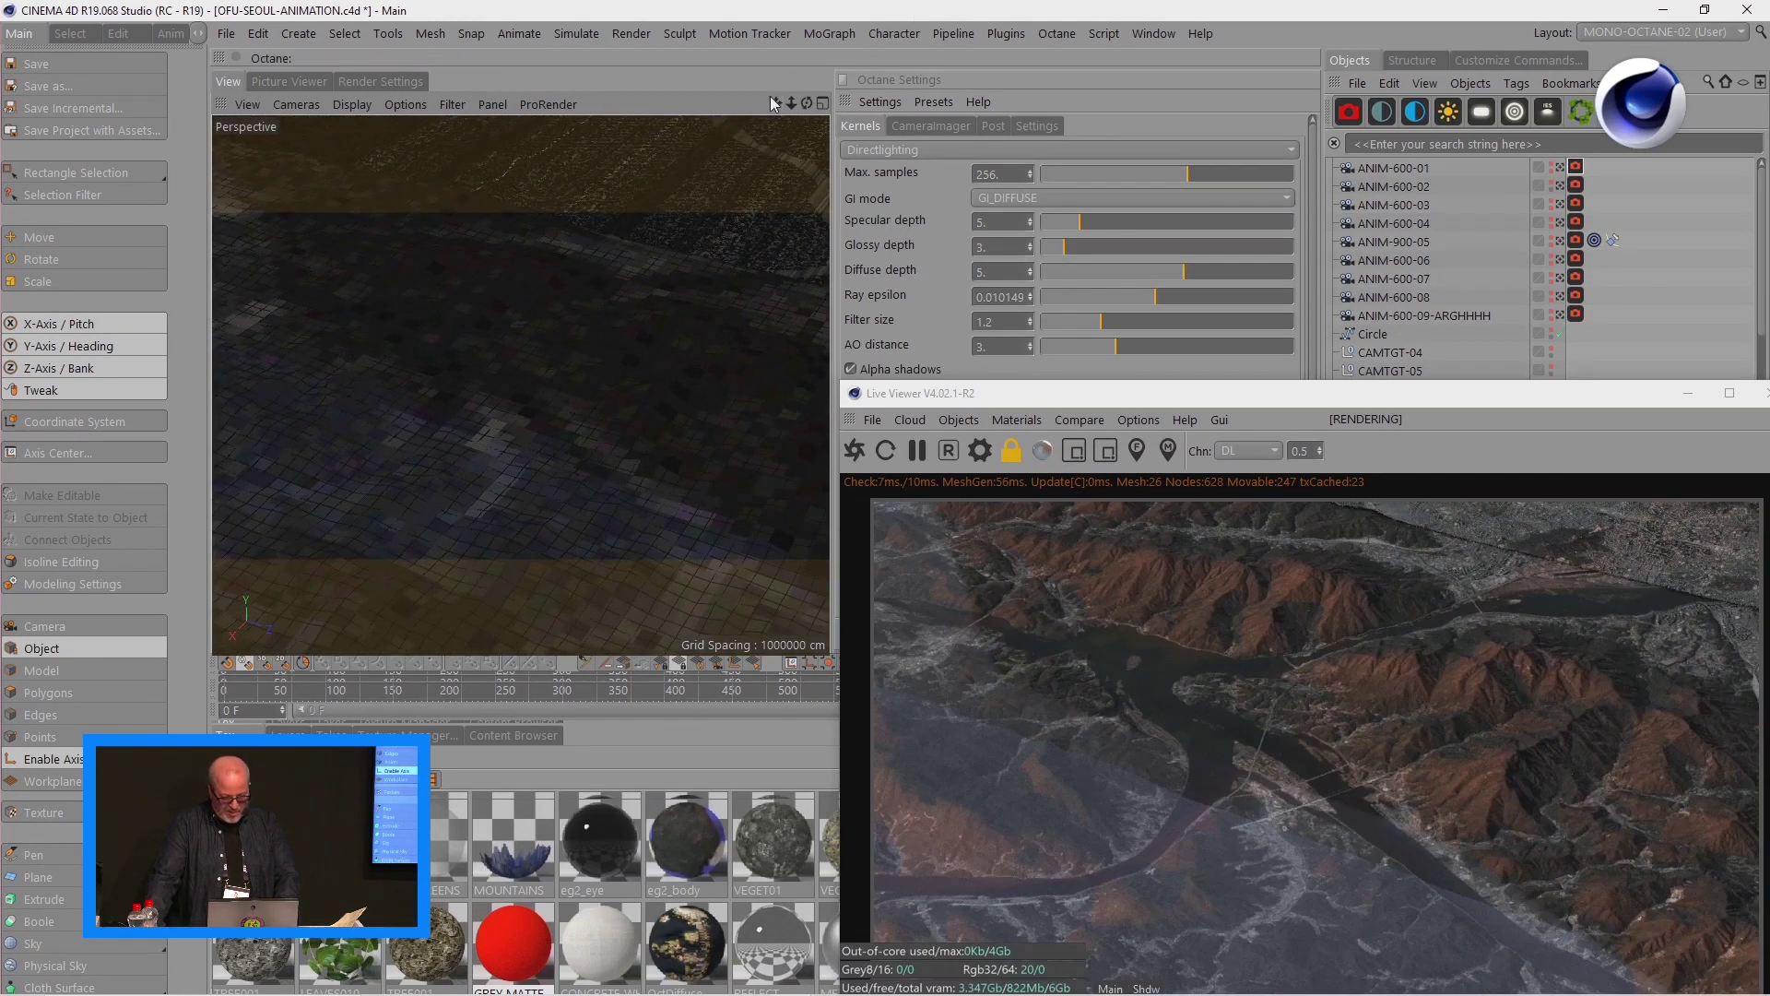
scroll(519, 384, down, 4)
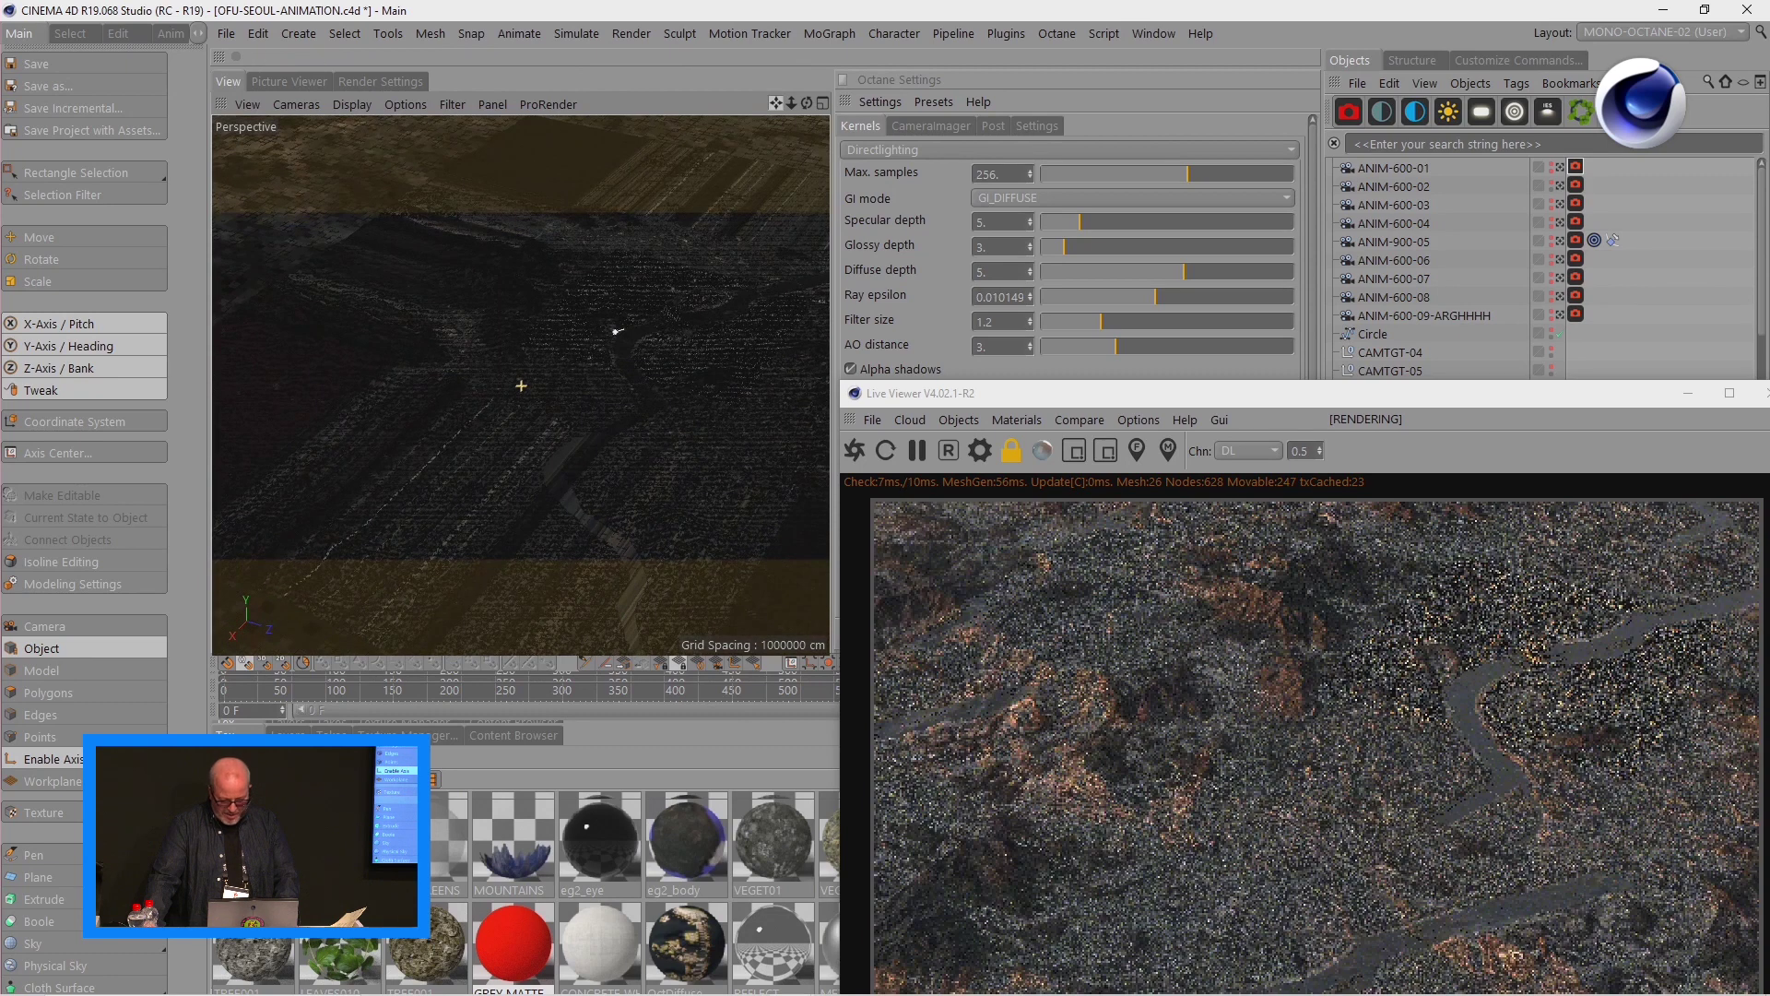
scroll(521, 386, down, 4)
scroll(521, 385, down, 4)
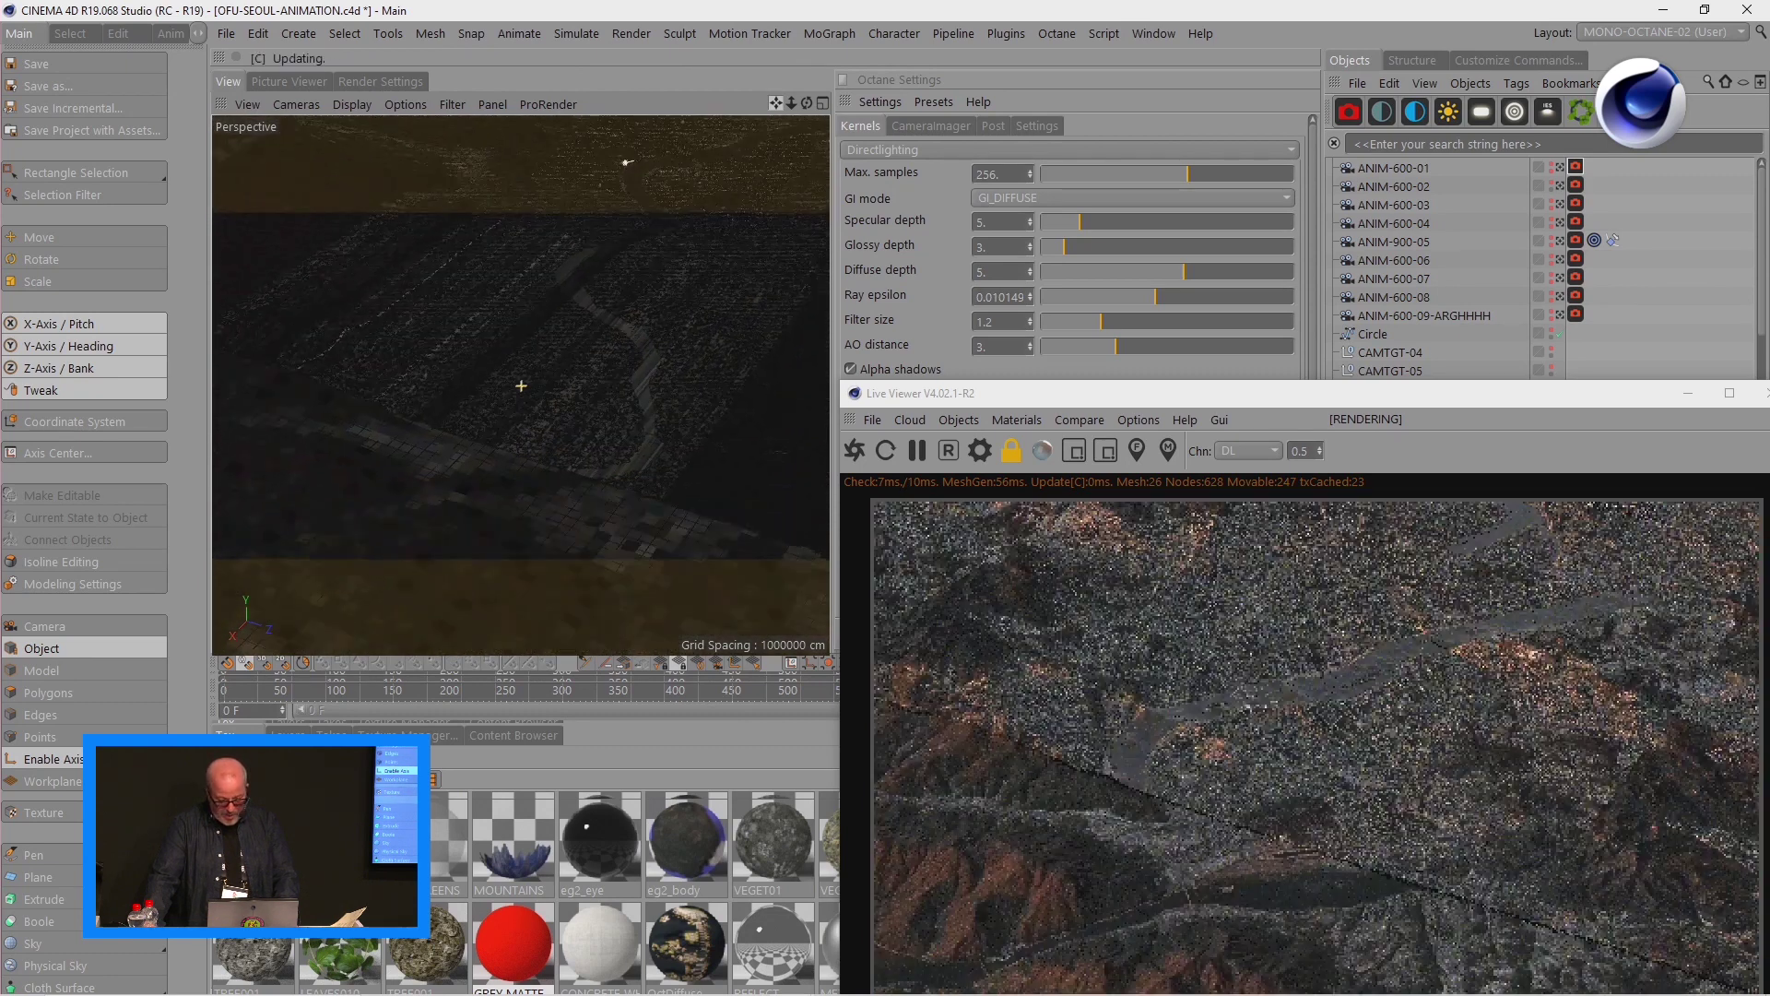
scroll(521, 386, up, 5)
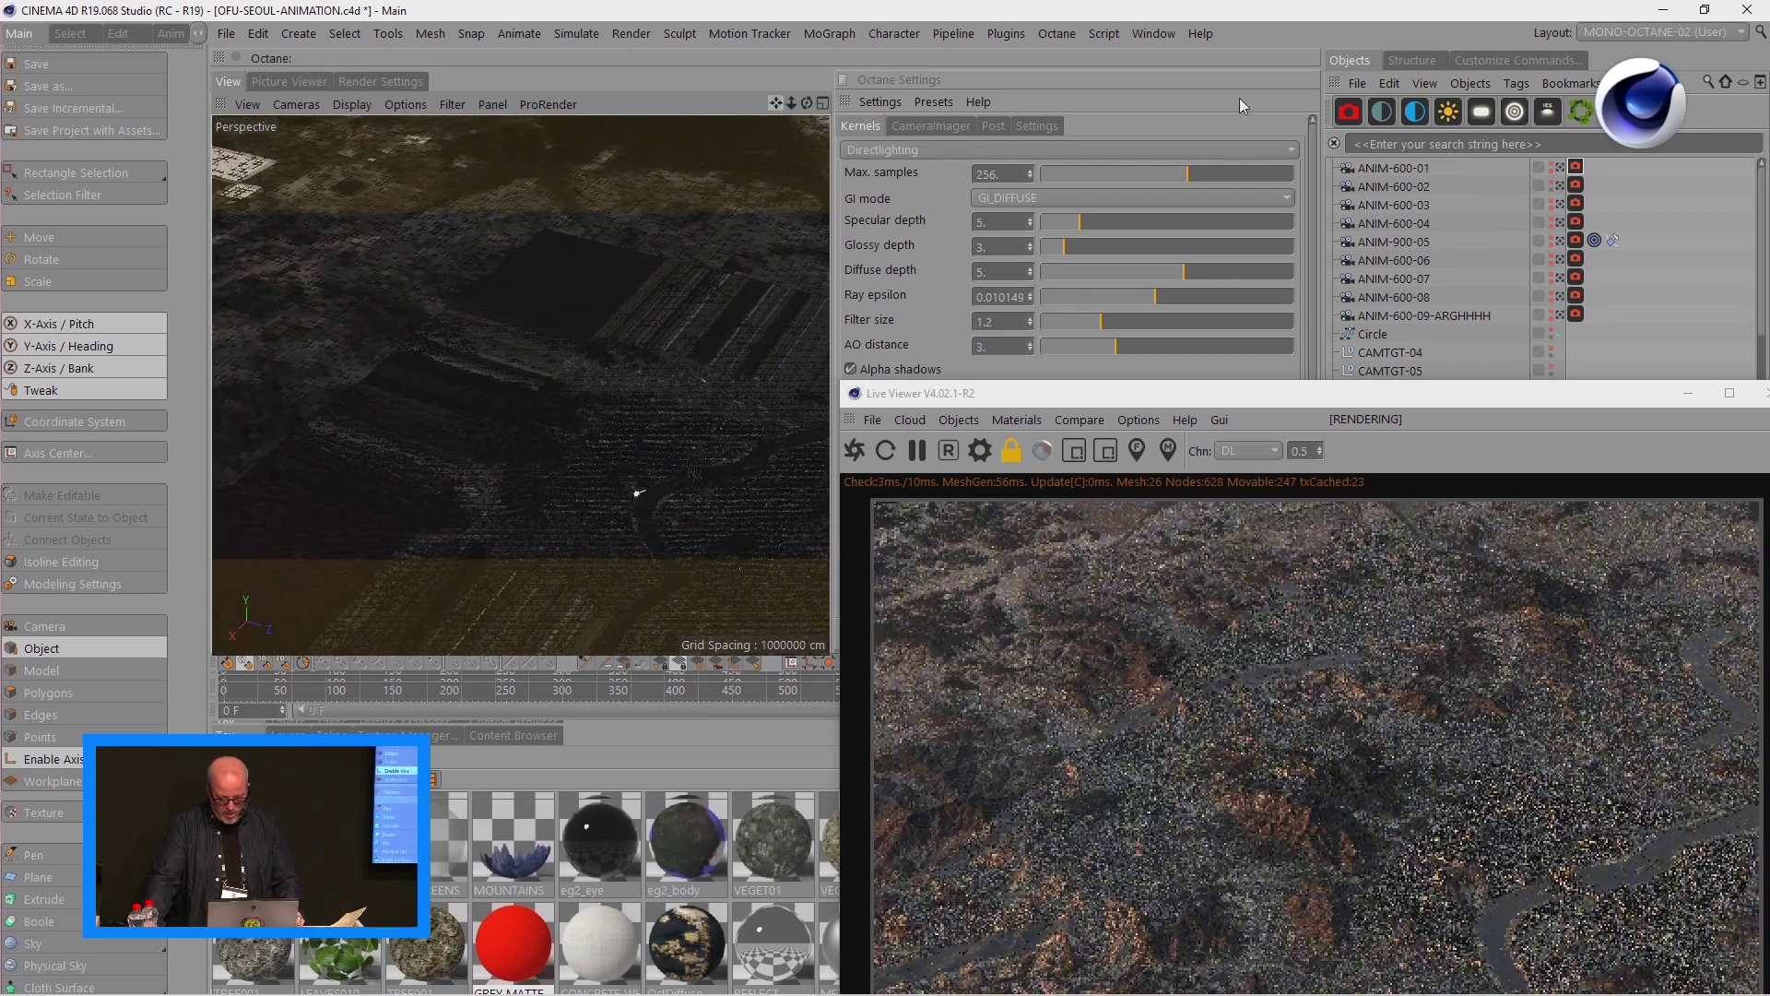
drag(1401, 396, 708, 381)
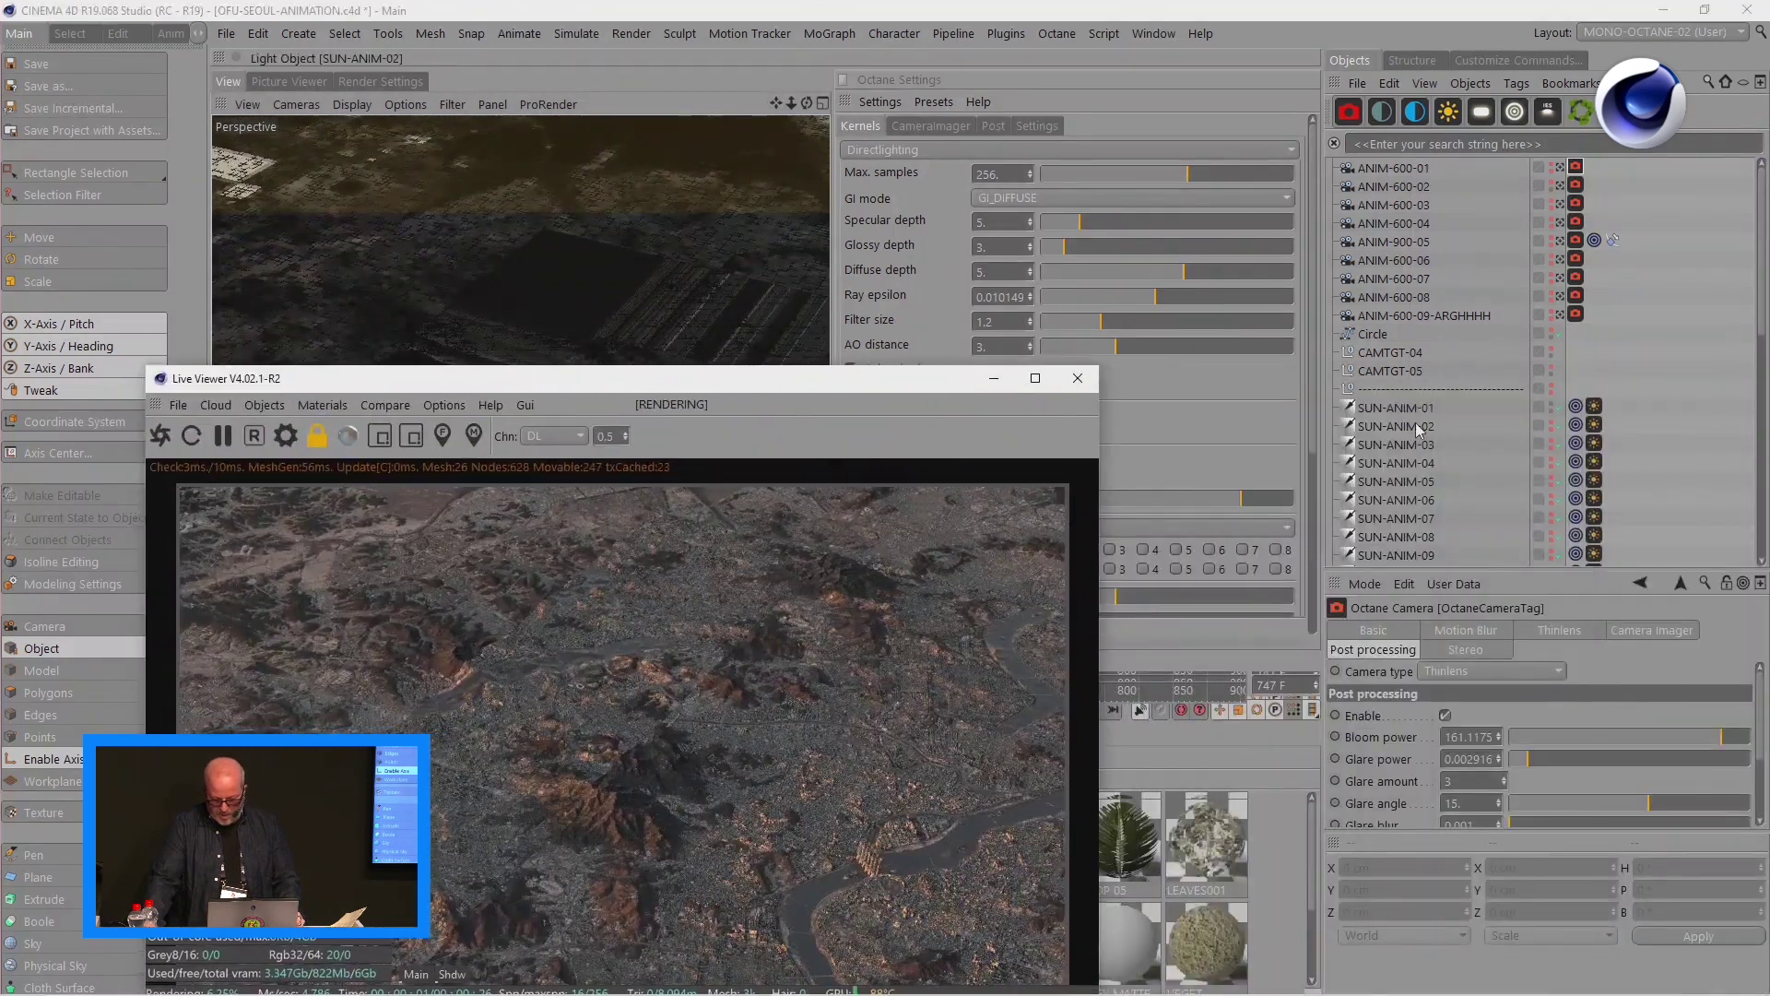
- Select CLNR-TREES BRIDGE, then expand TOWERS - ORIGINALS and select DOUBLE TOWER D
scroll(1418, 417, down, 4)
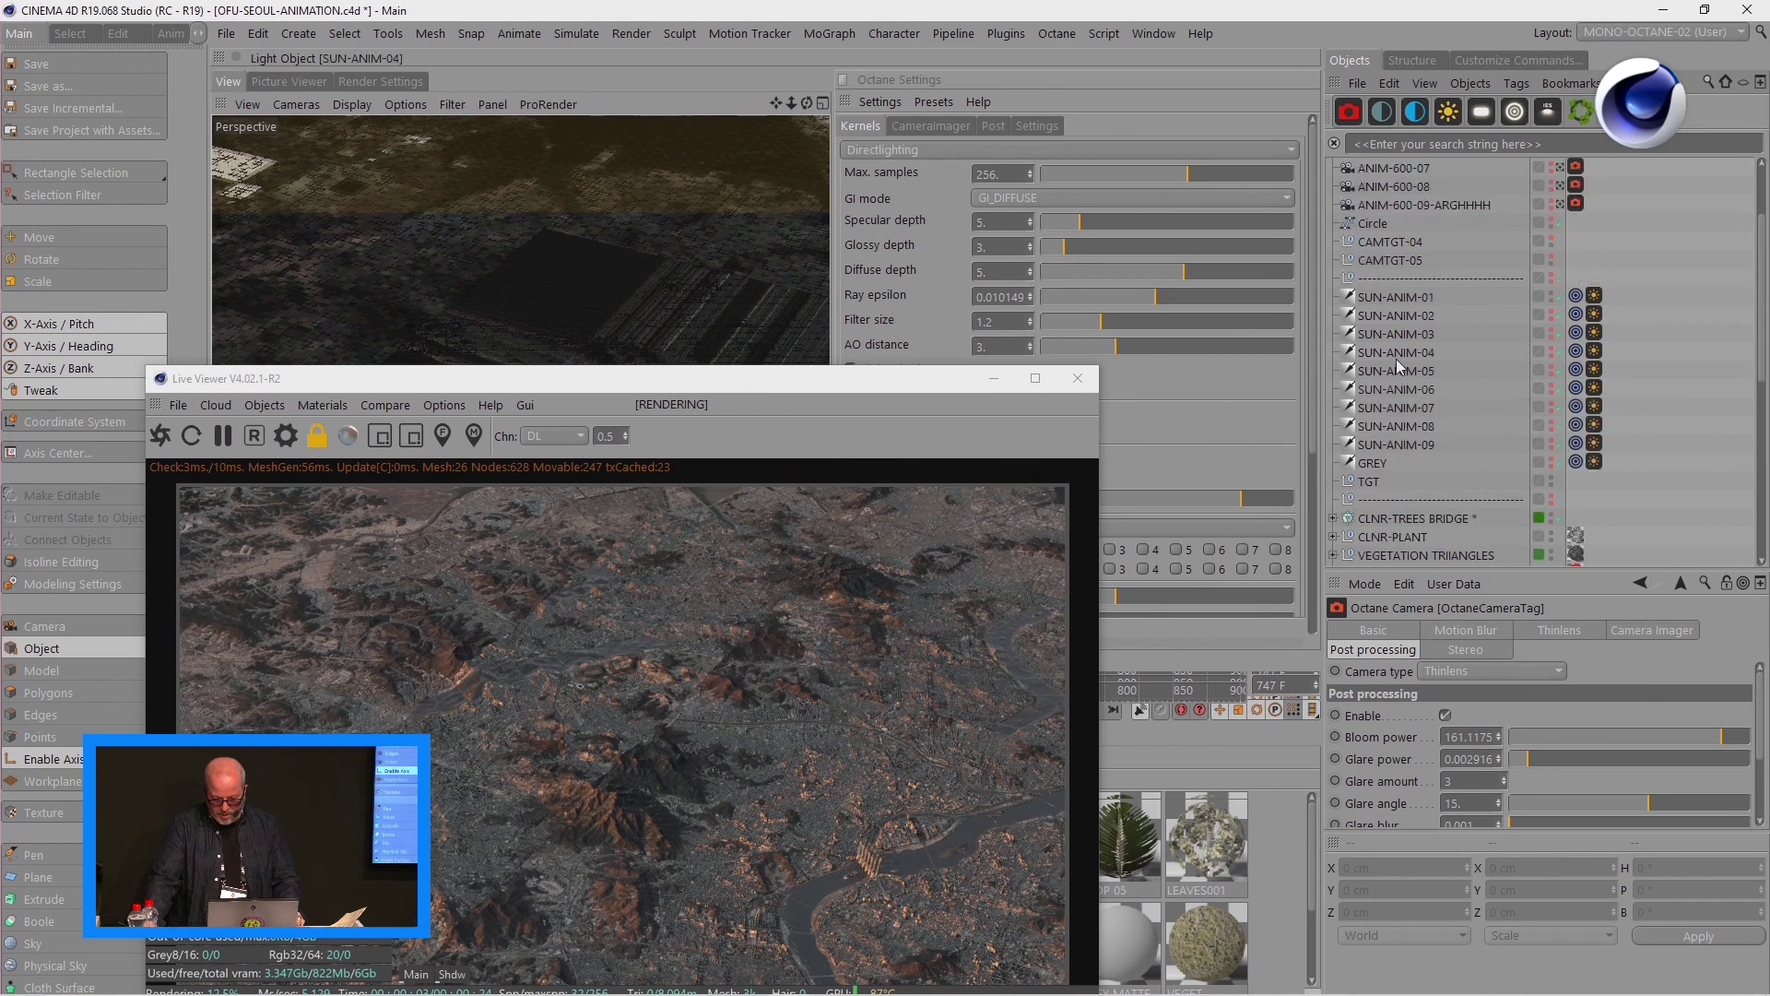
click(1394, 408)
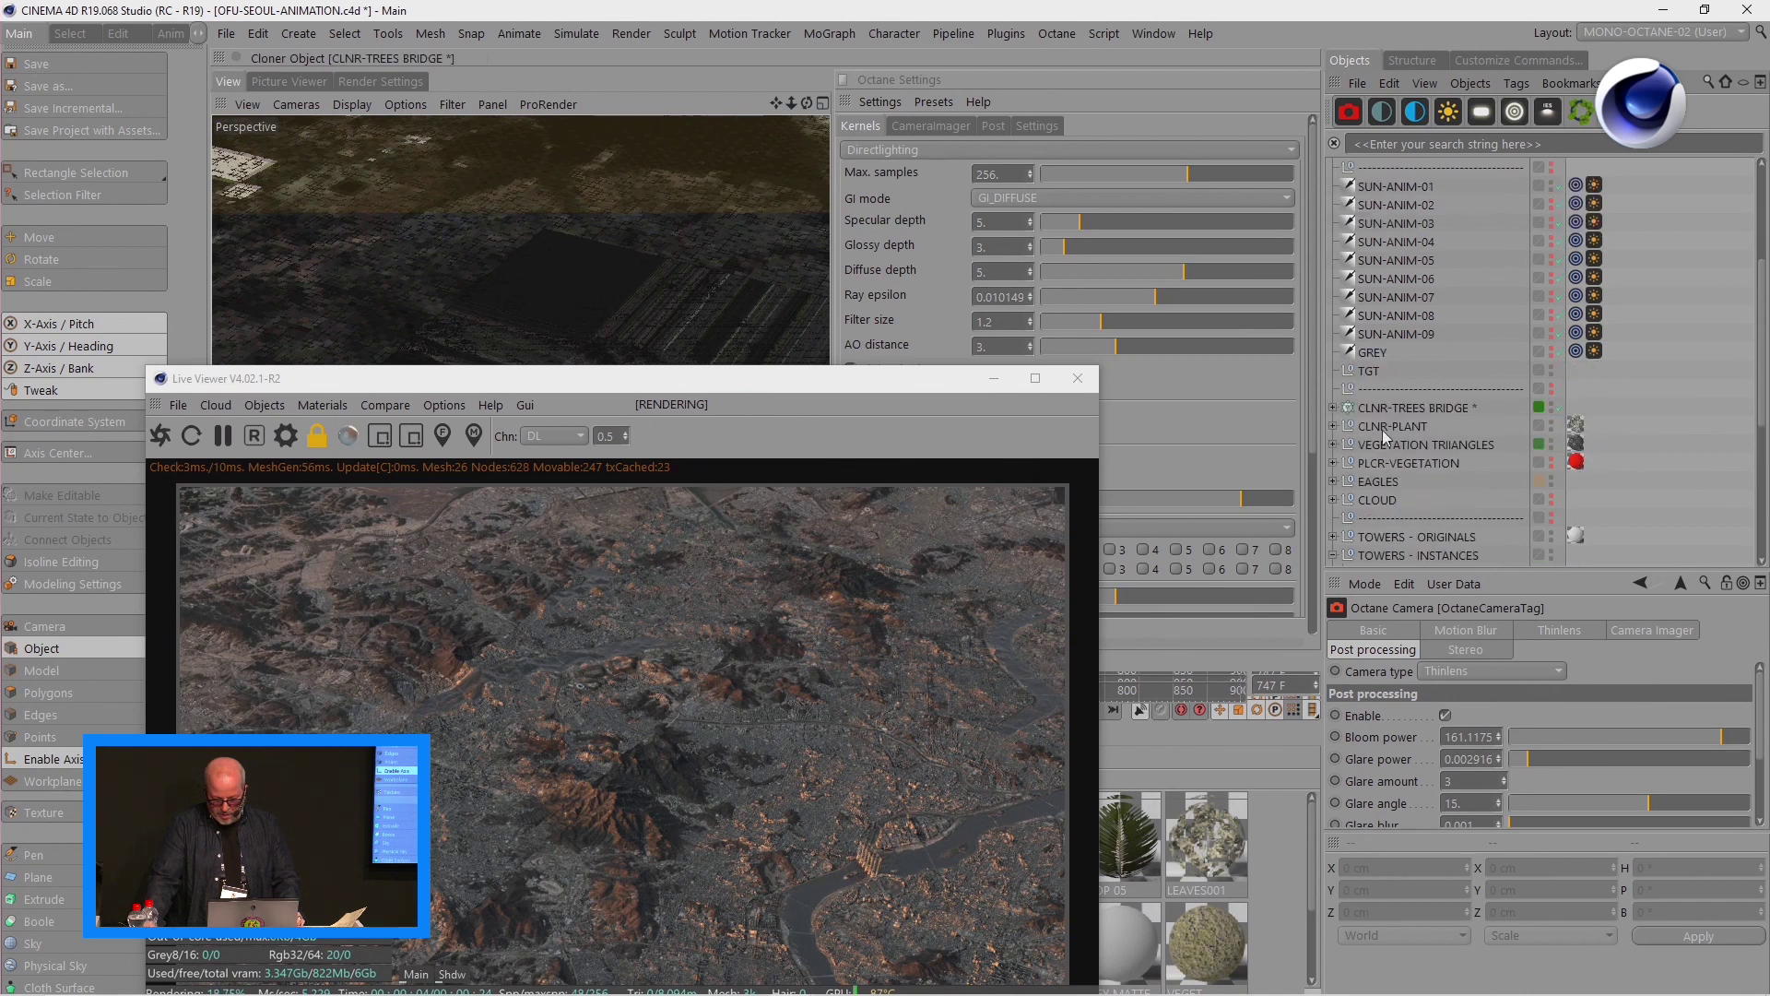
click(1333, 536)
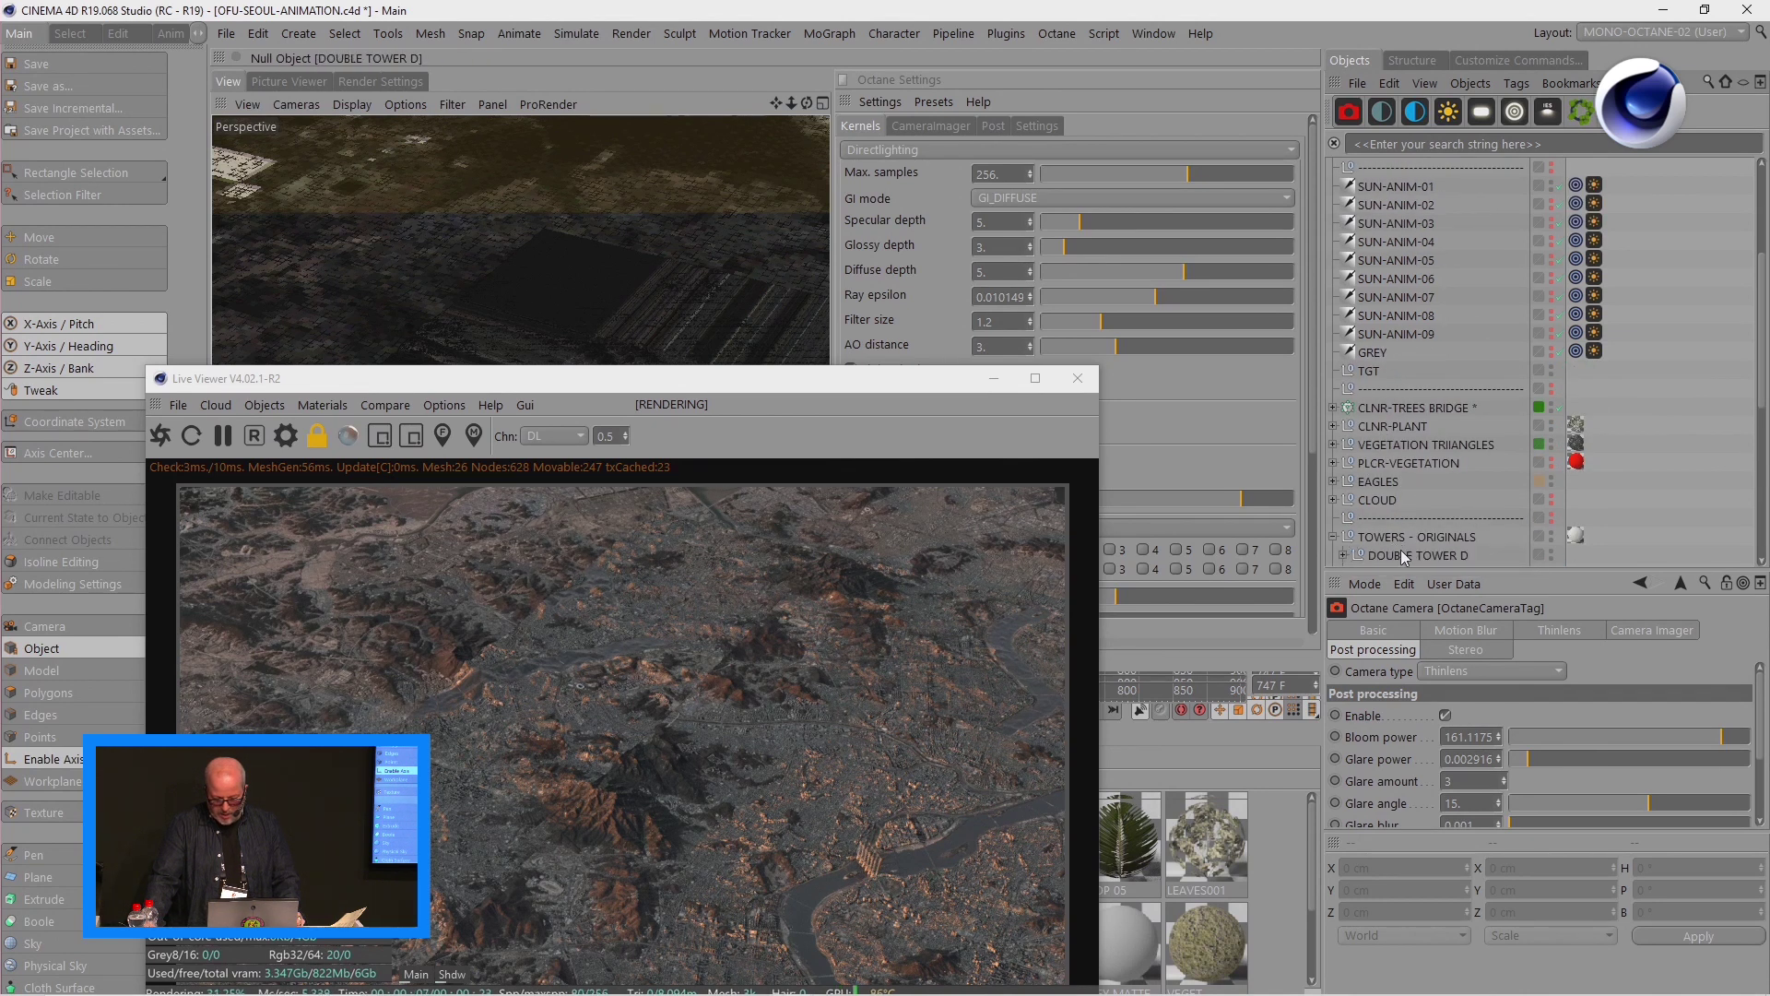
click(1403, 553)
- Select VEGETATION TOP.1 under DOUBLE TOWER C and shift the Live Viewer up and right
scroll(1401, 557, up, 4)
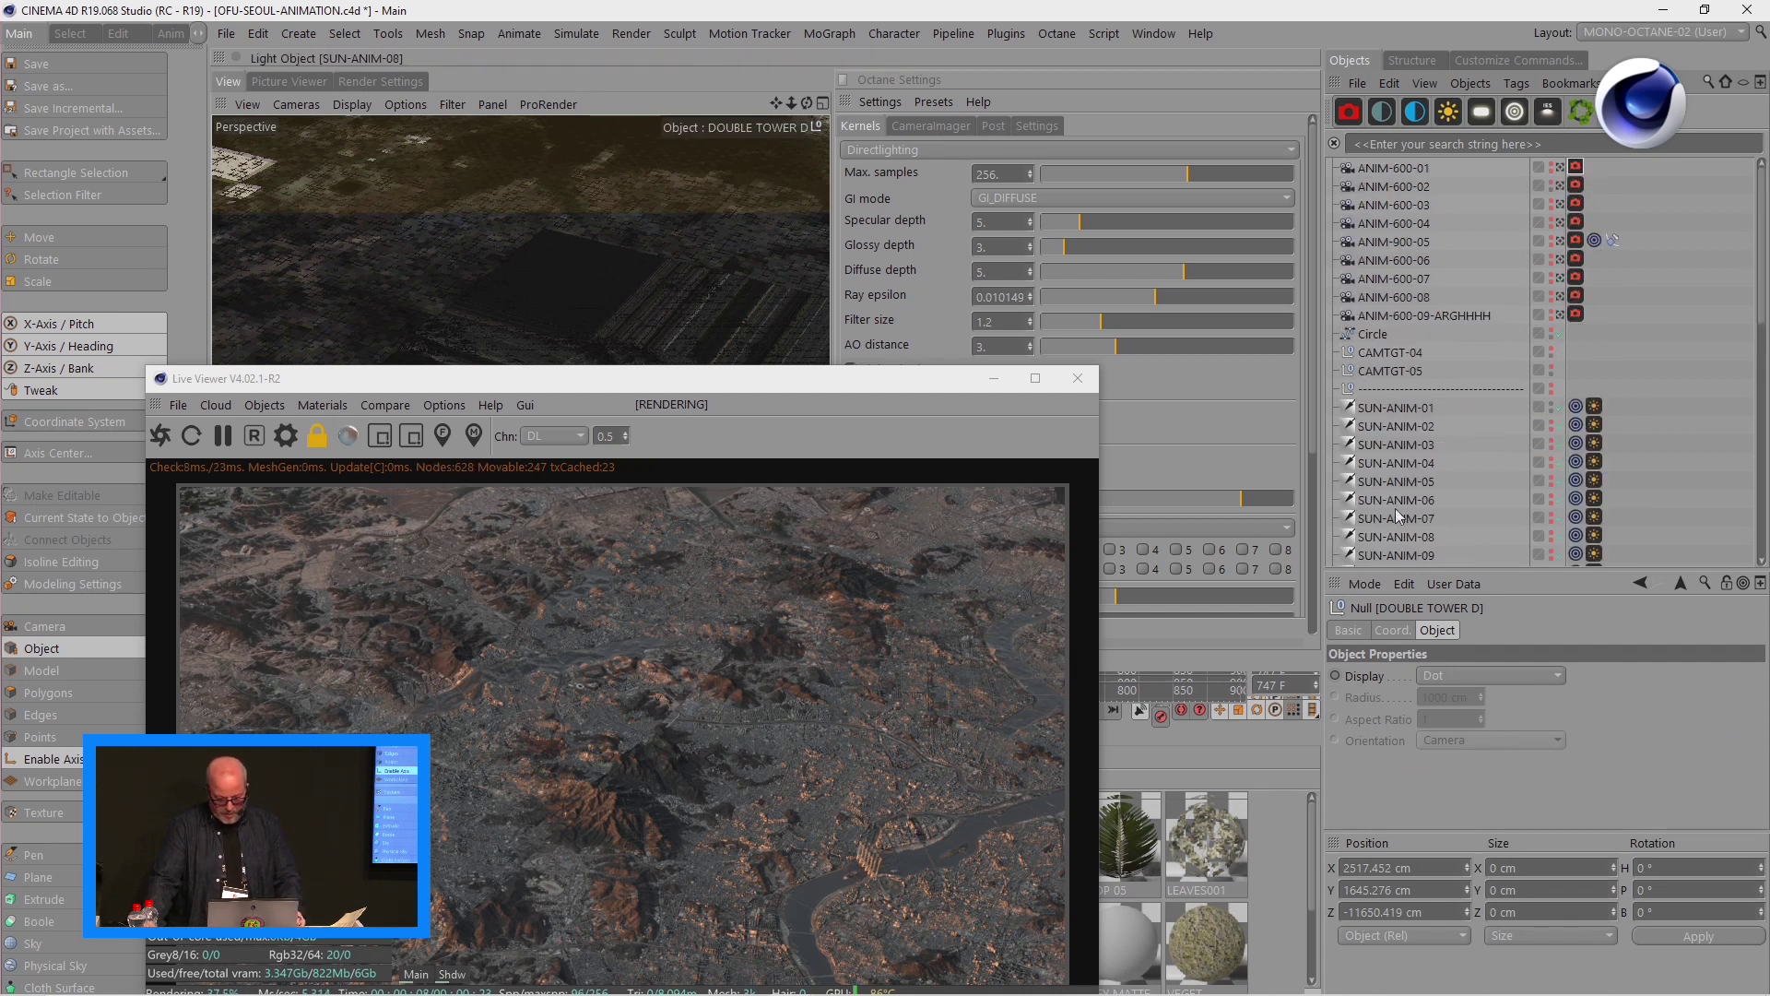
scroll(1426, 395, down, 2)
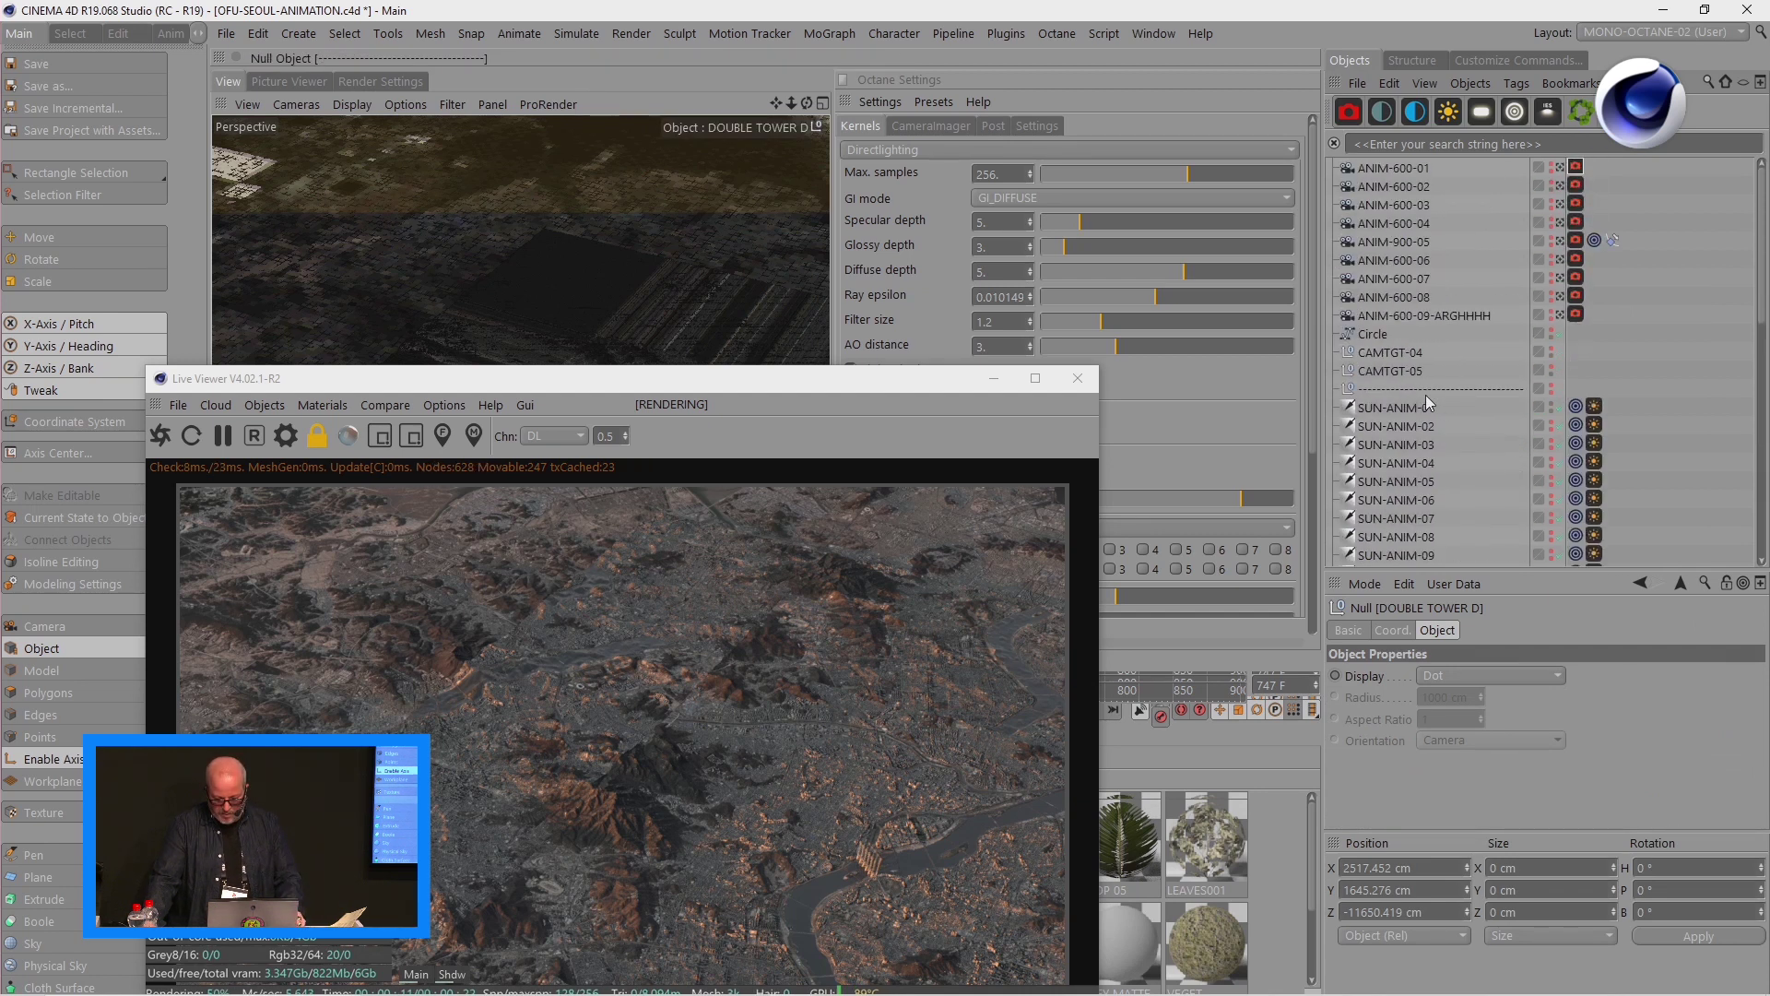
scroll(1425, 395, down, 4)
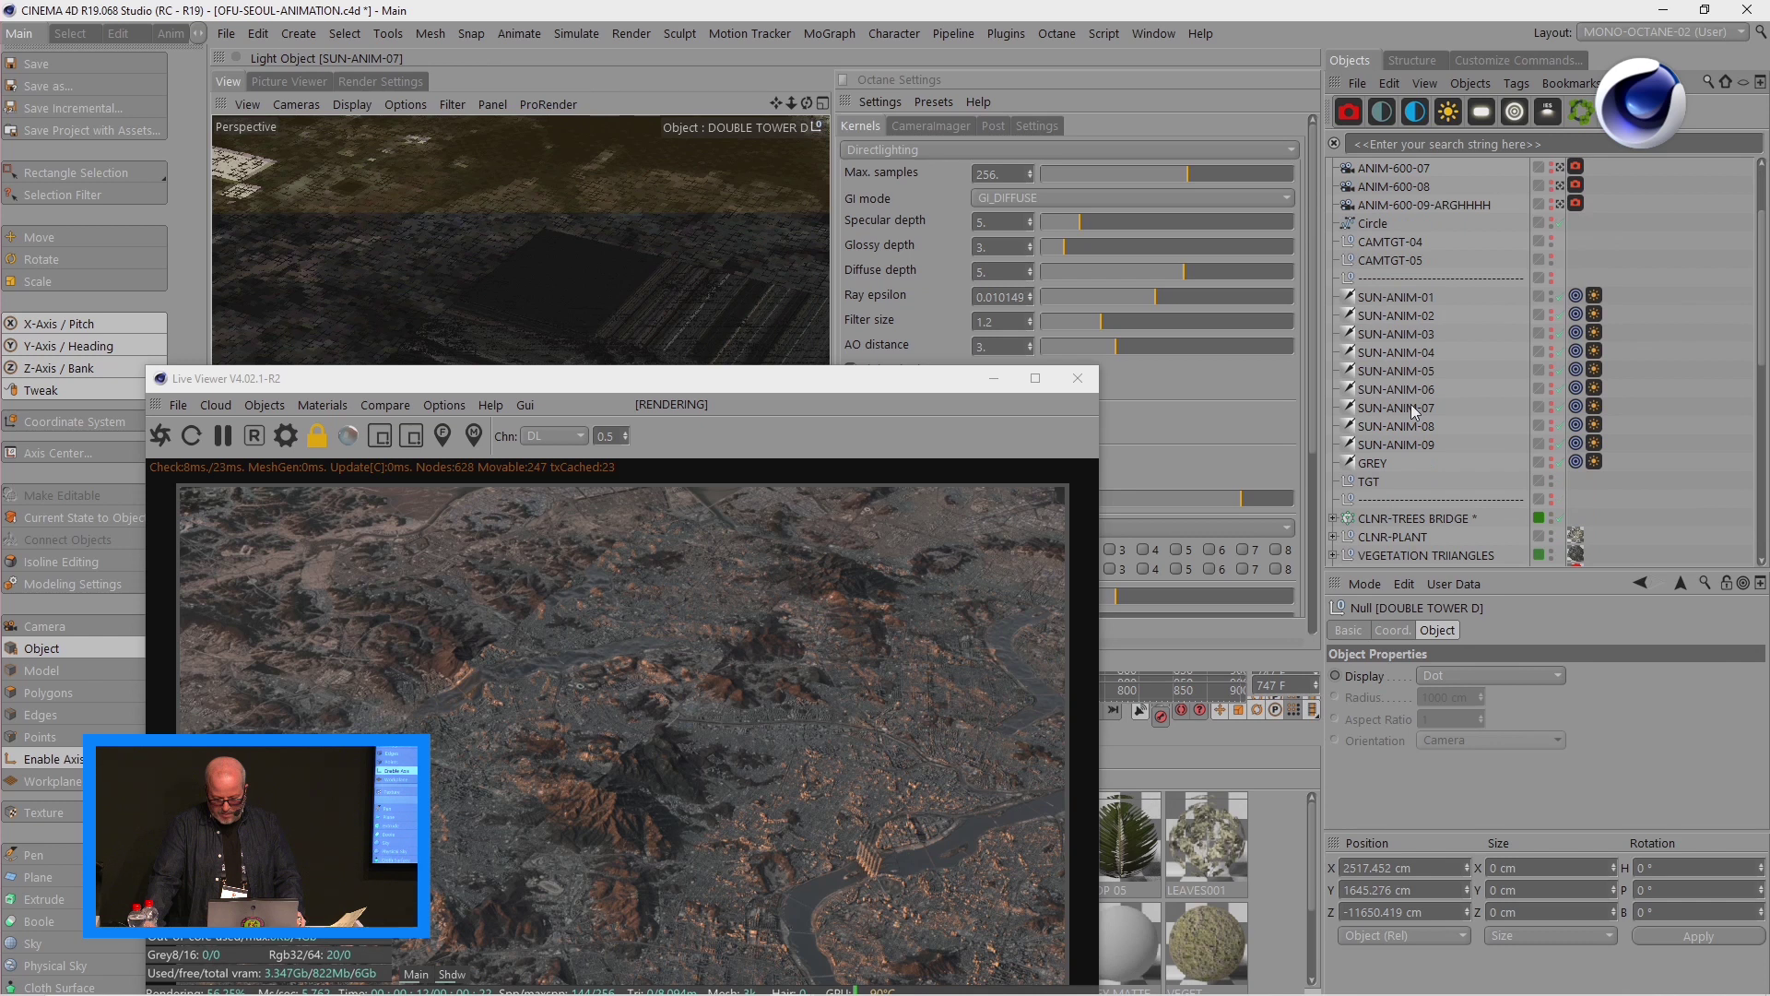
click(1344, 463)
click(1397, 472)
scroll(1399, 471, up, 5)
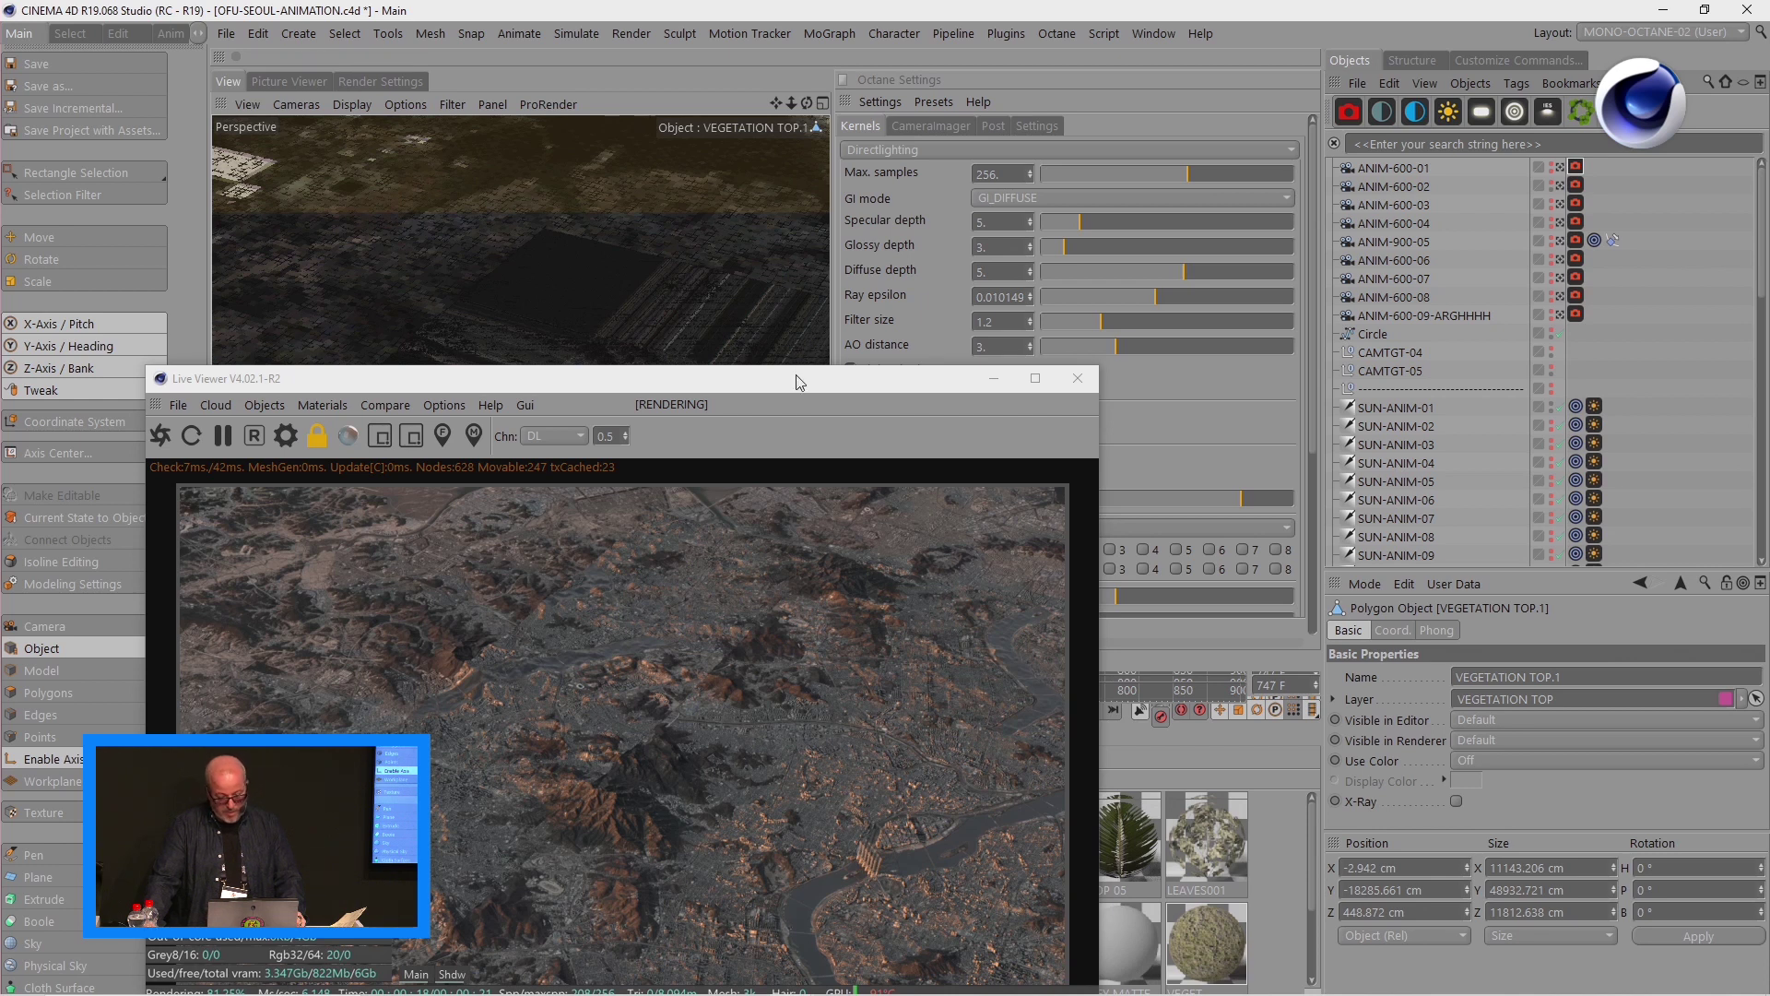
drag(802, 379, 917, 70)
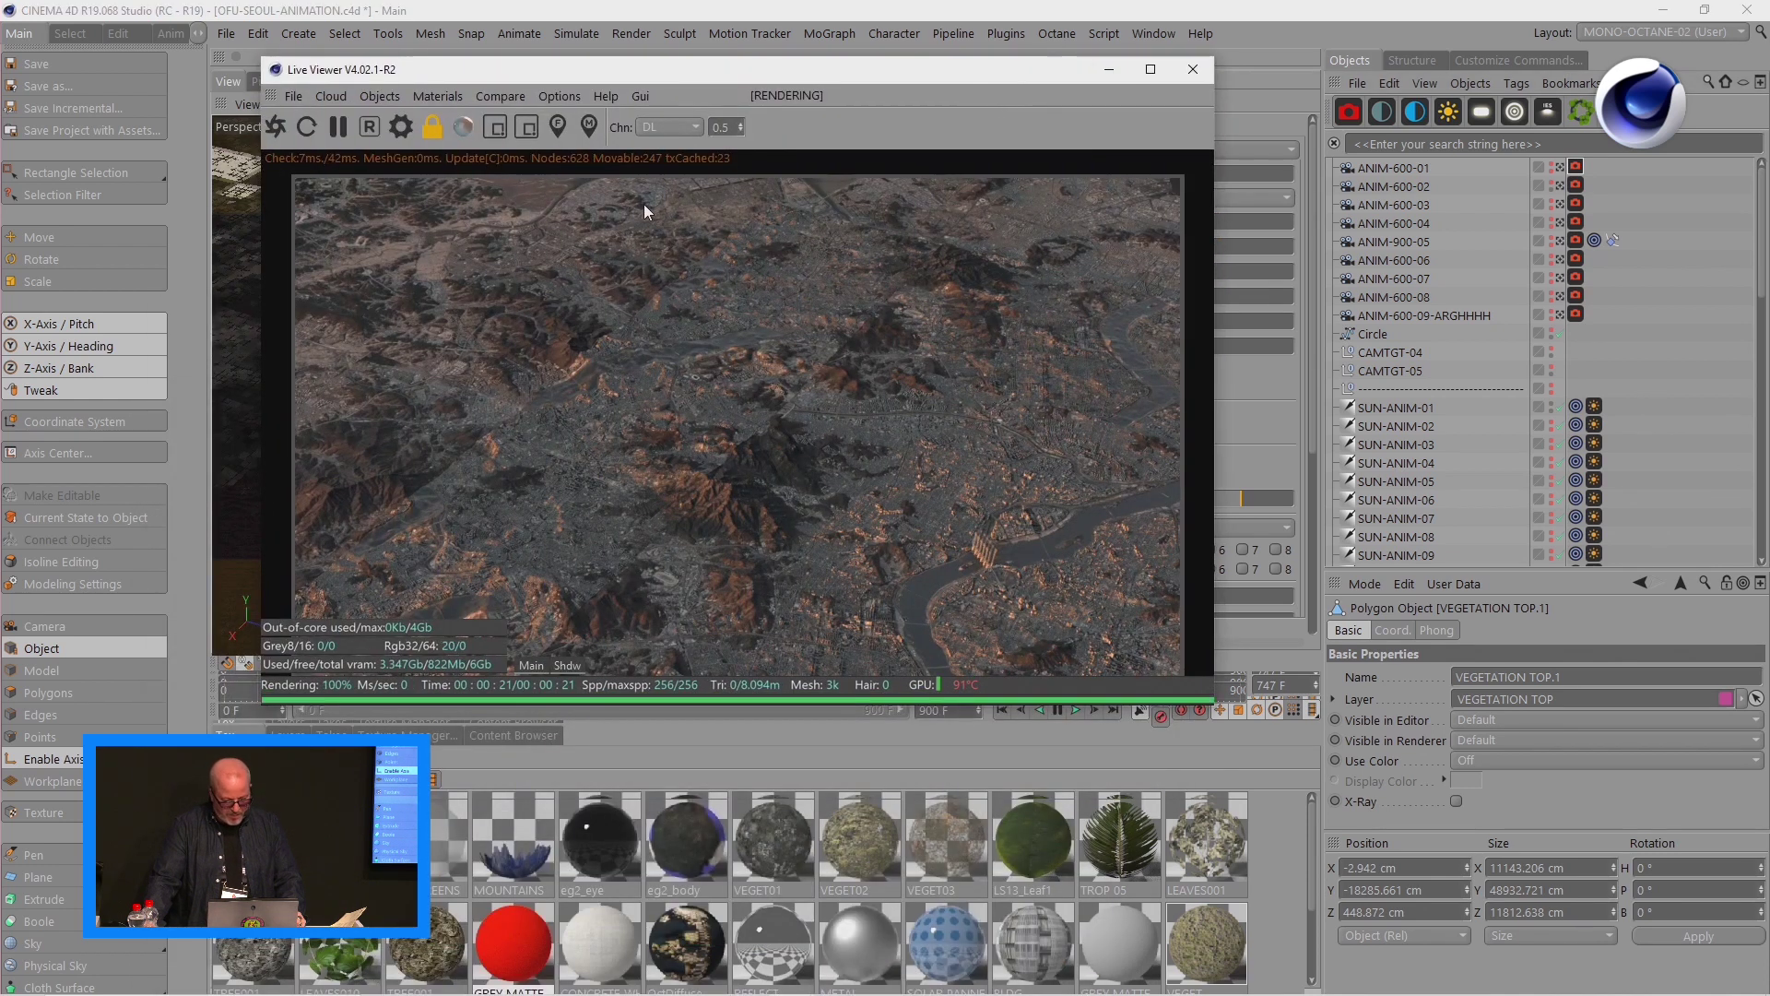
- Orbit and zoom from the river down to close-up vegetated tower facades
drag(684, 86, 1516, 134)
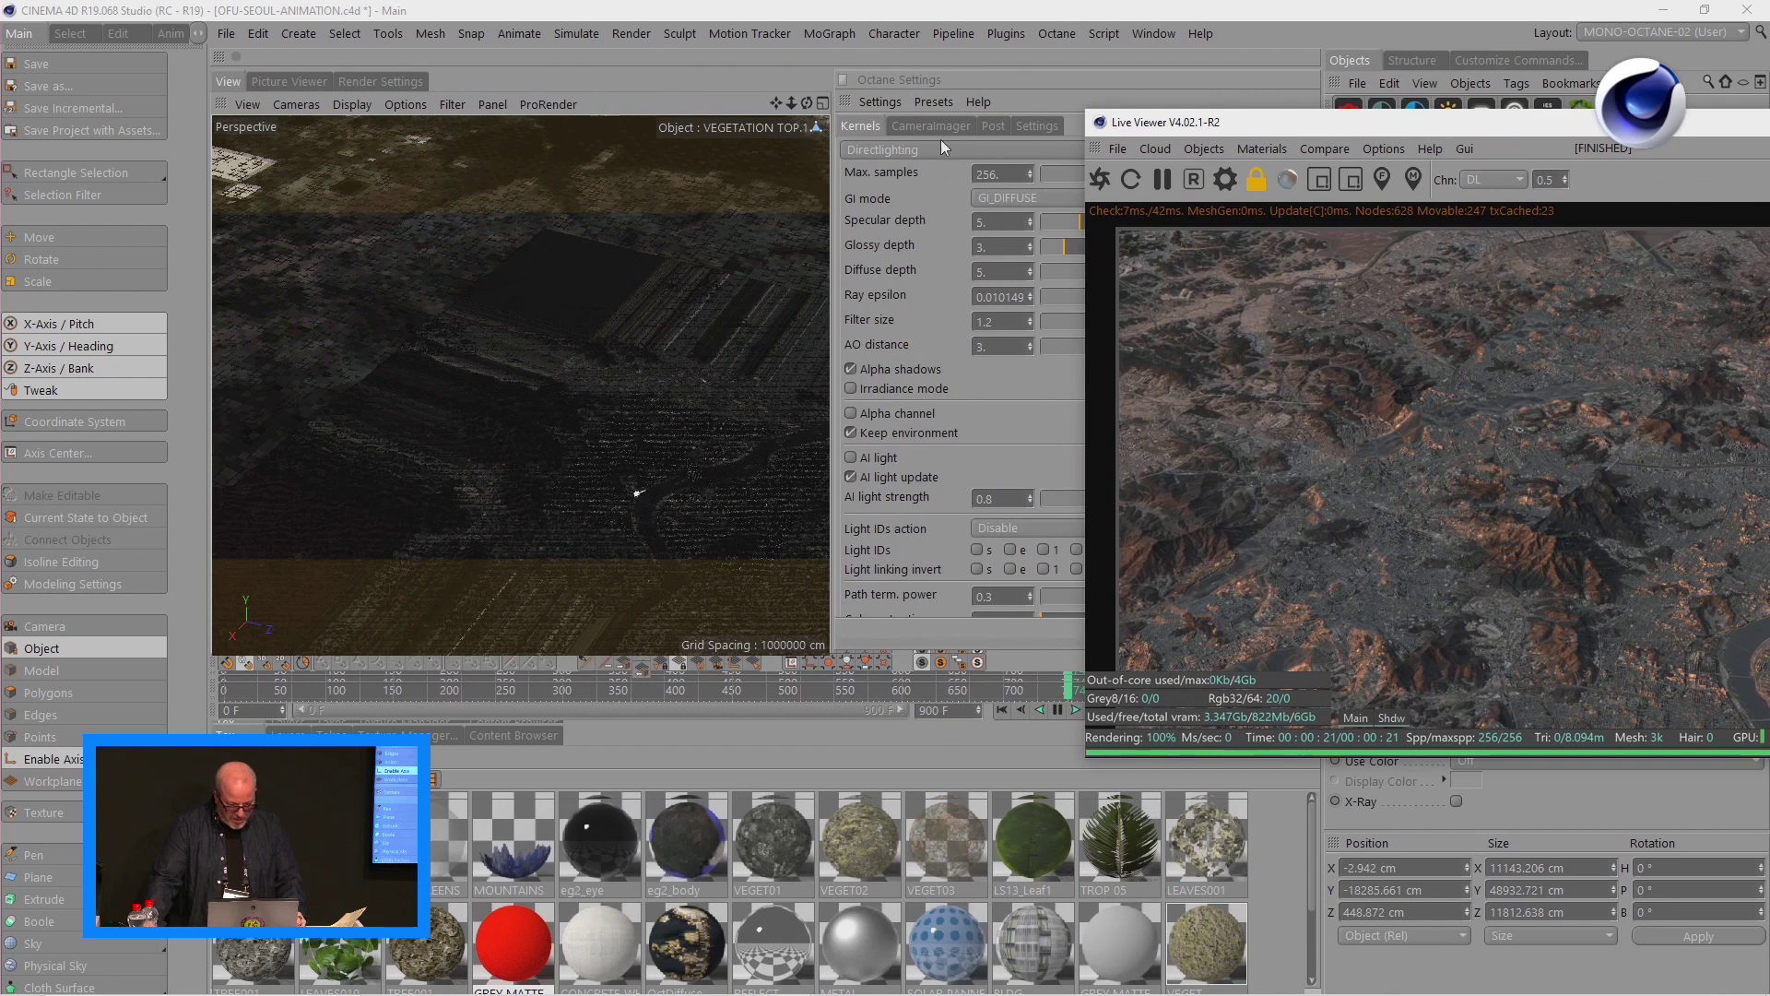
drag(776, 103, 789, 116)
alt+drag(525, 417, 366, 420)
alt+right_drag(366, 421, 740, 112)
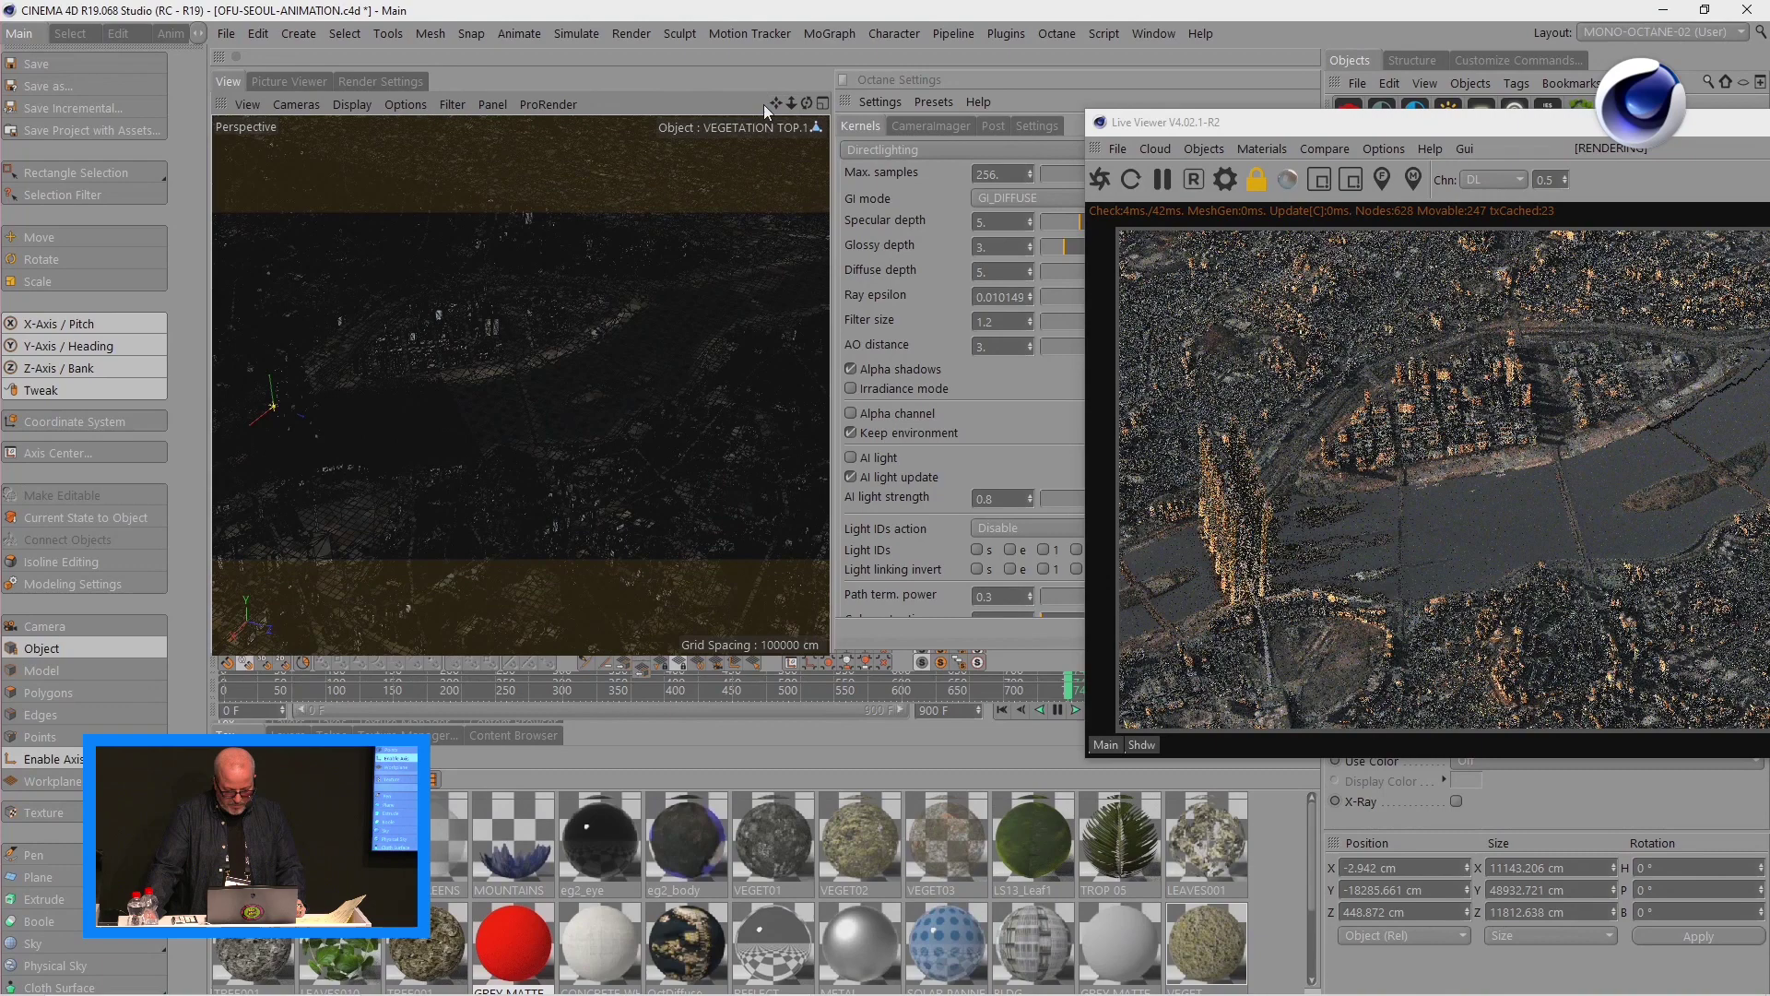
mouse_move(763, 103)
alt+mouse_down()
mouse_move(793, 106)
mouse_move(777, 104)
alt+mouse_up()
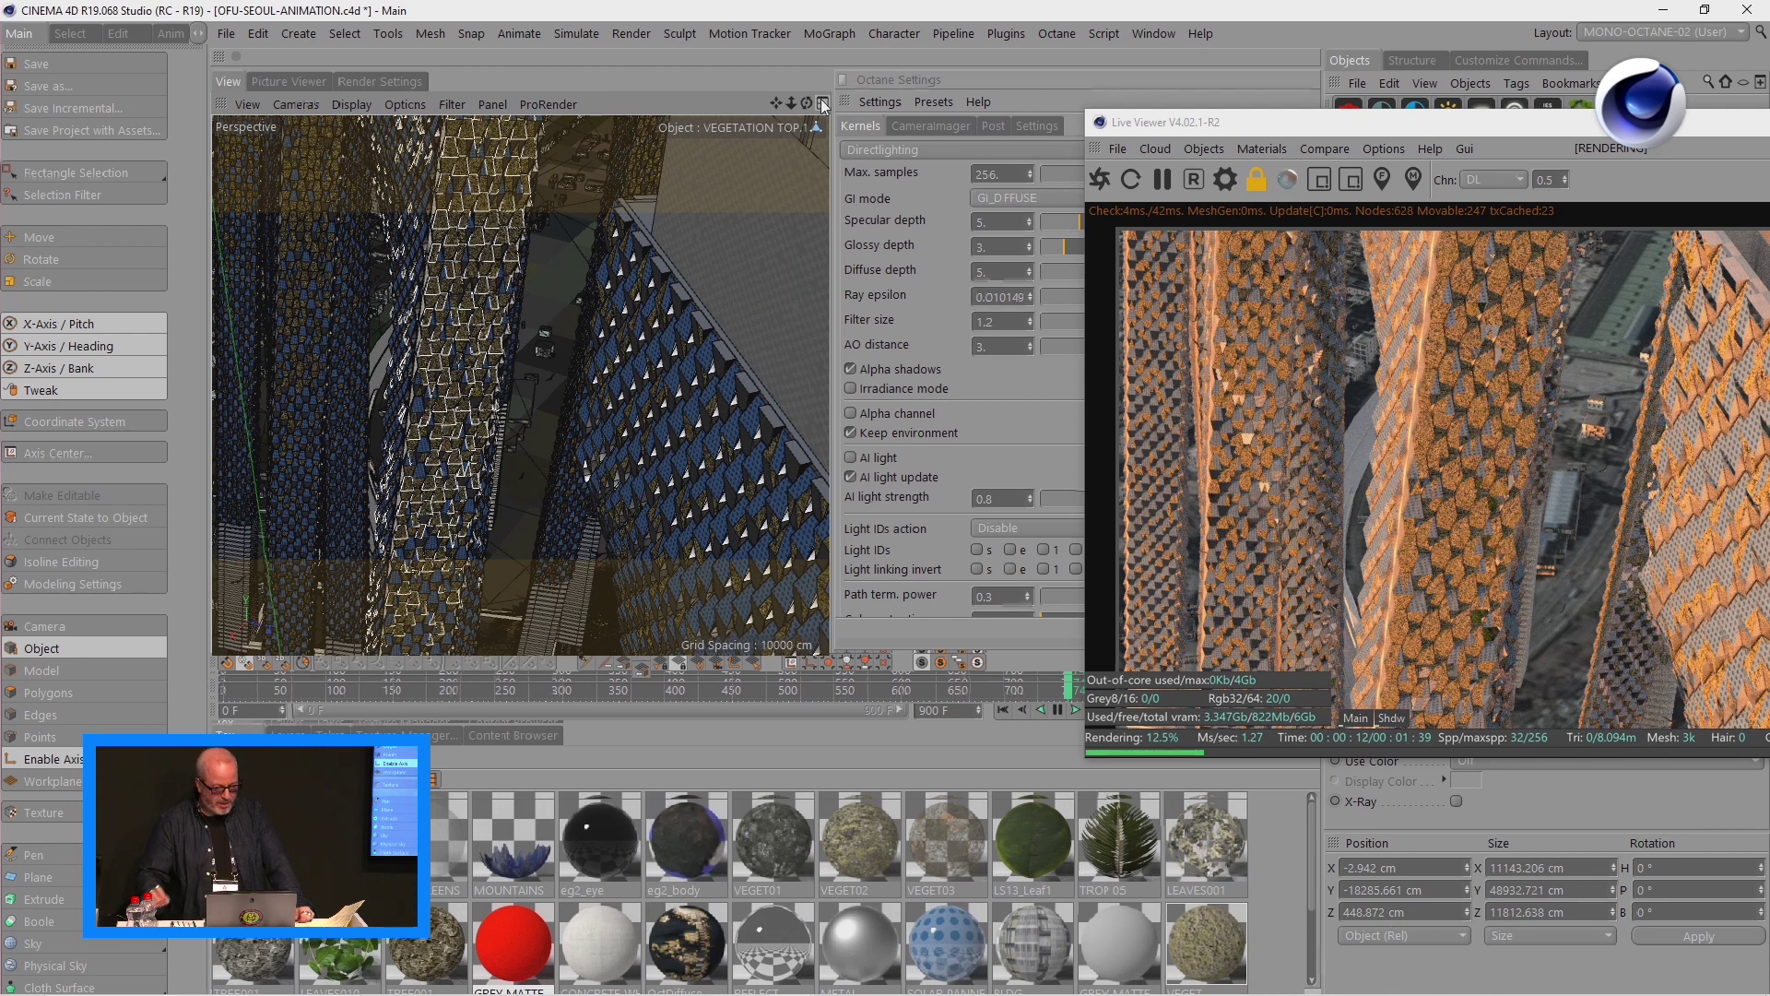
- Fly down among the towers to inspect the vegetated ground, beams and pillars
drag(1304, 123, 940, 92)
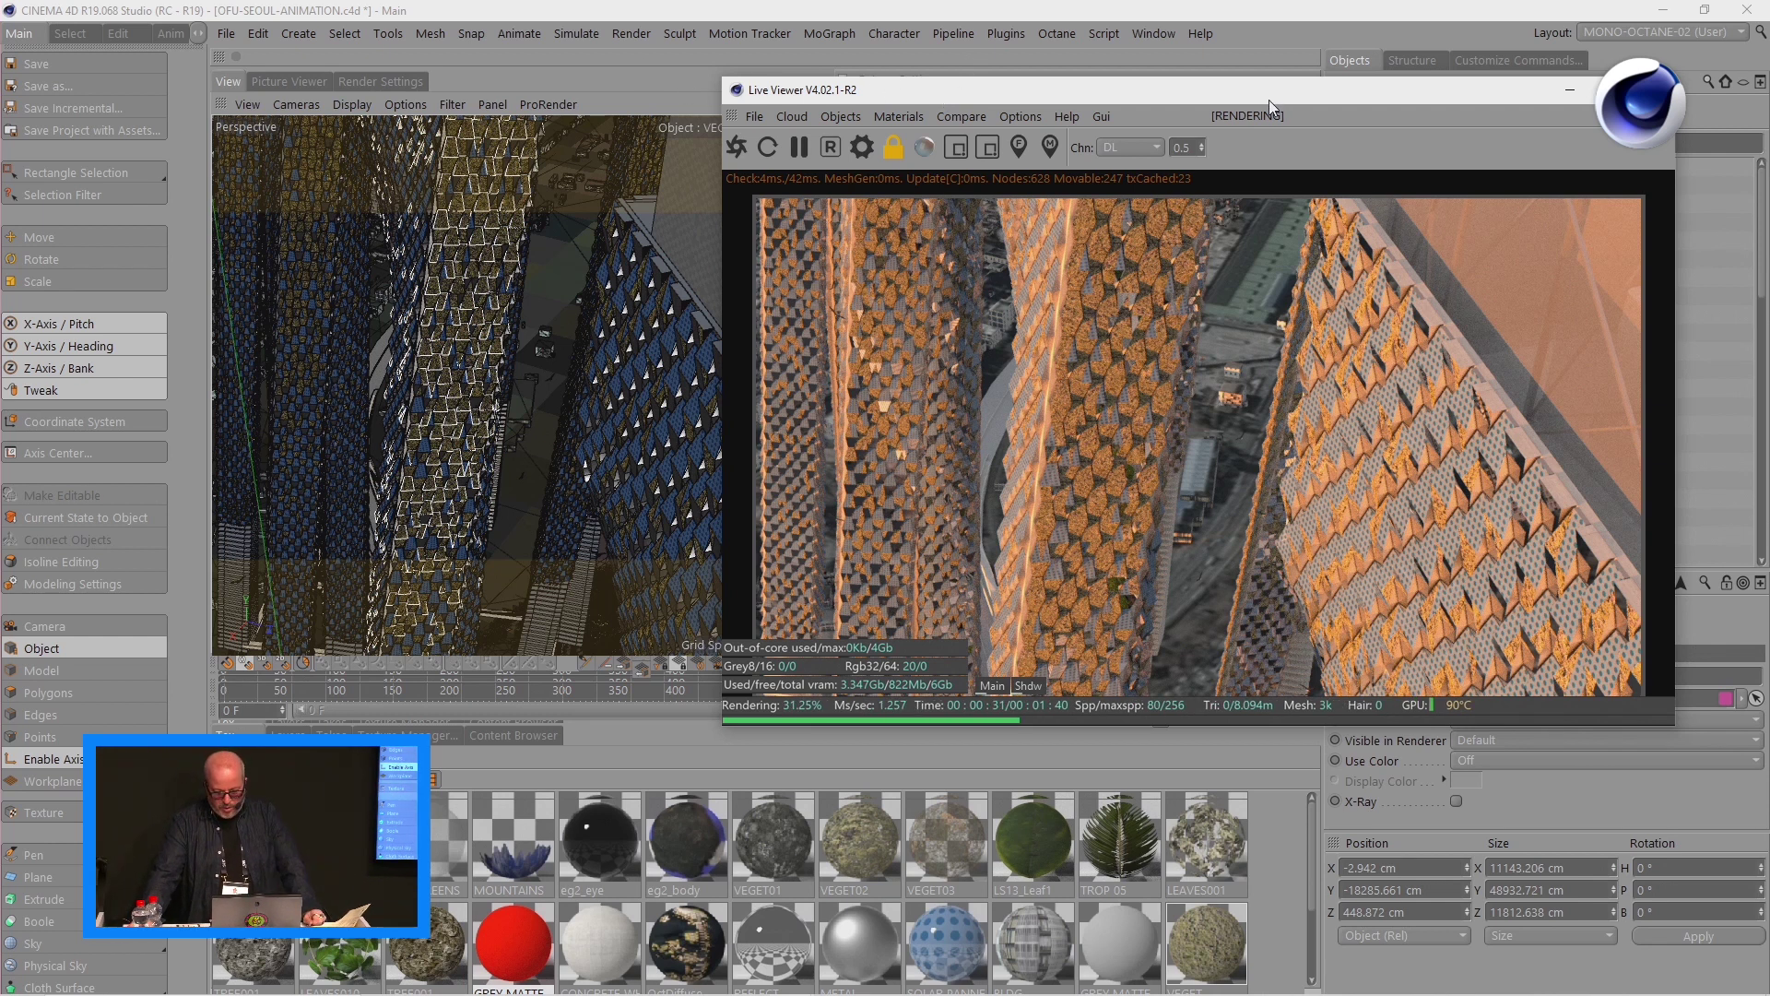
drag(1269, 98, 1160, 32)
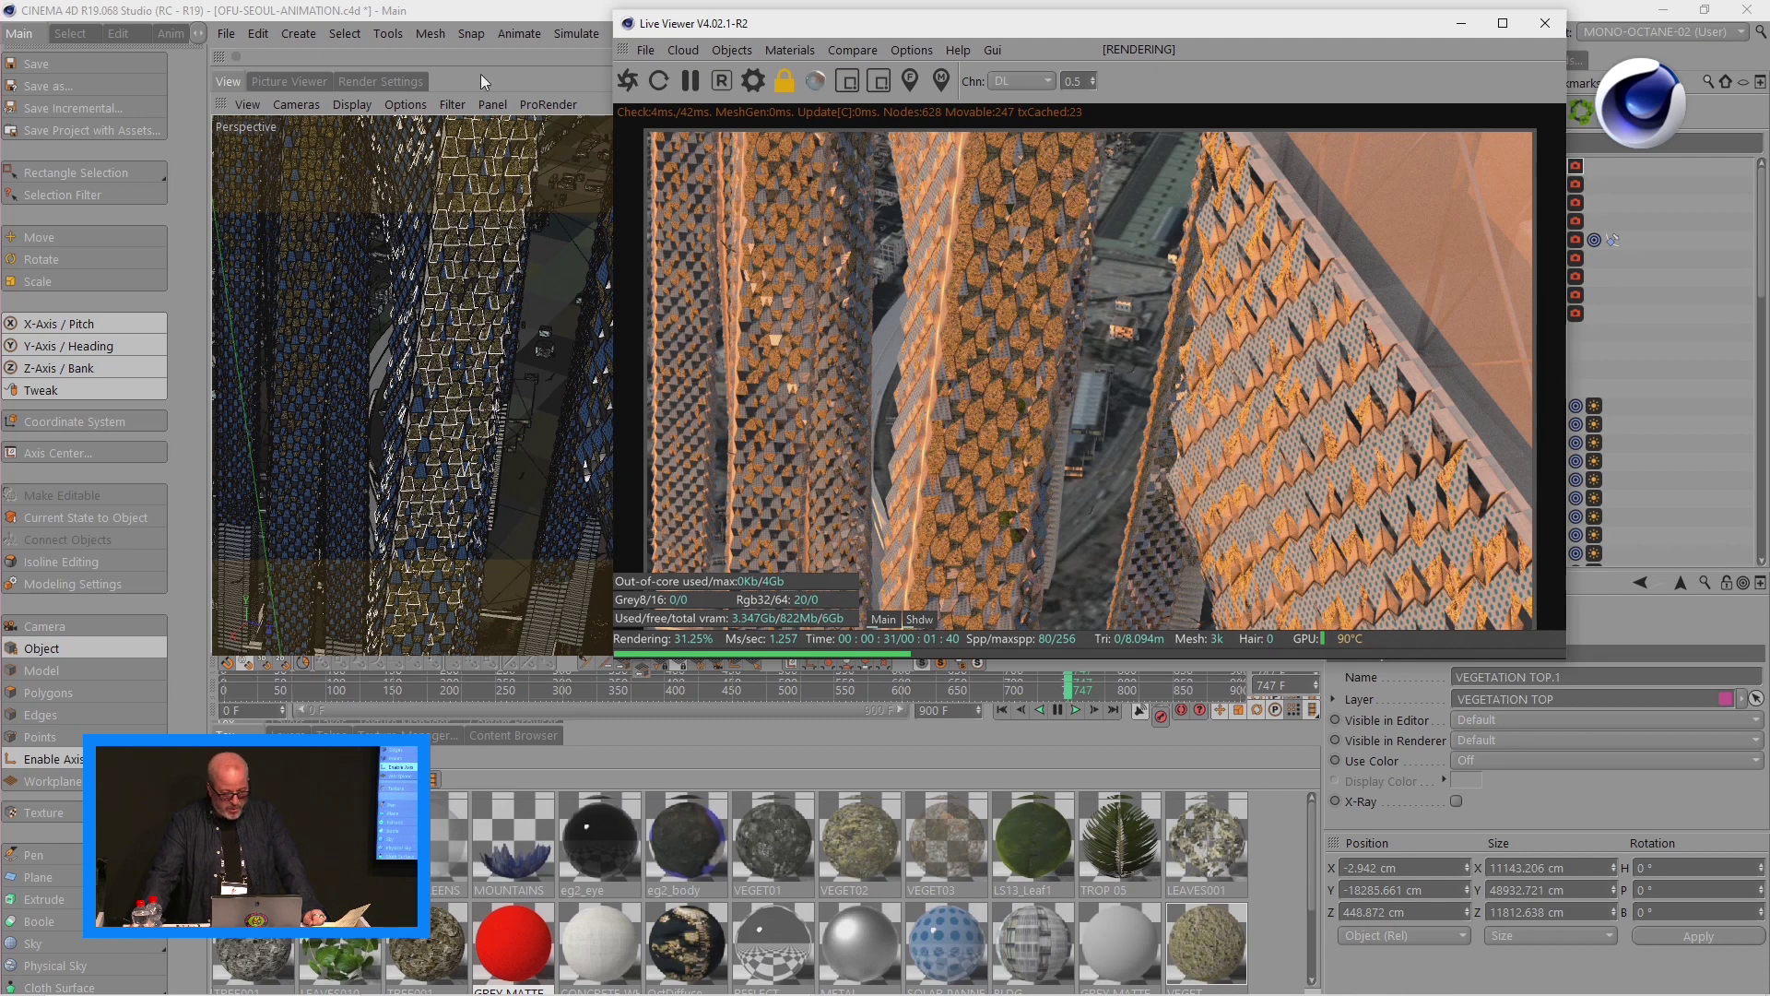
drag(827, 30, 1390, 131)
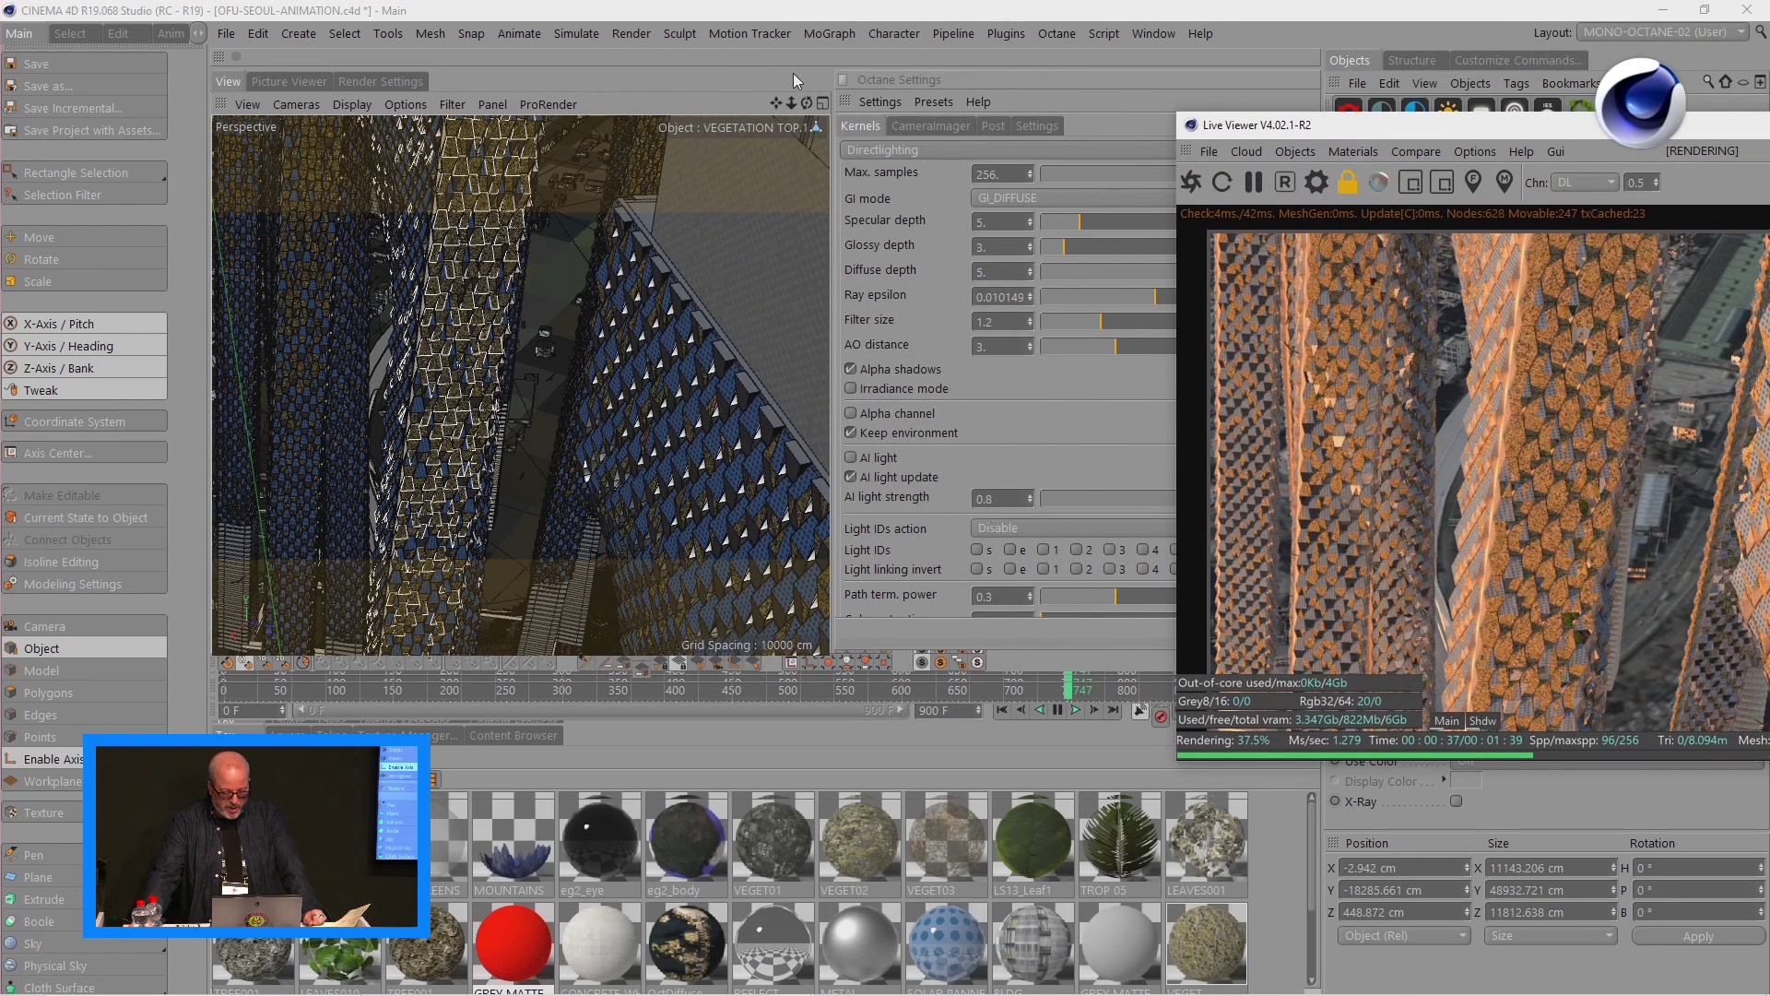
mouse_move(791, 102)
mouse_down()
mouse_move(867, 148)
mouse_move(799, 112)
mouse_up()
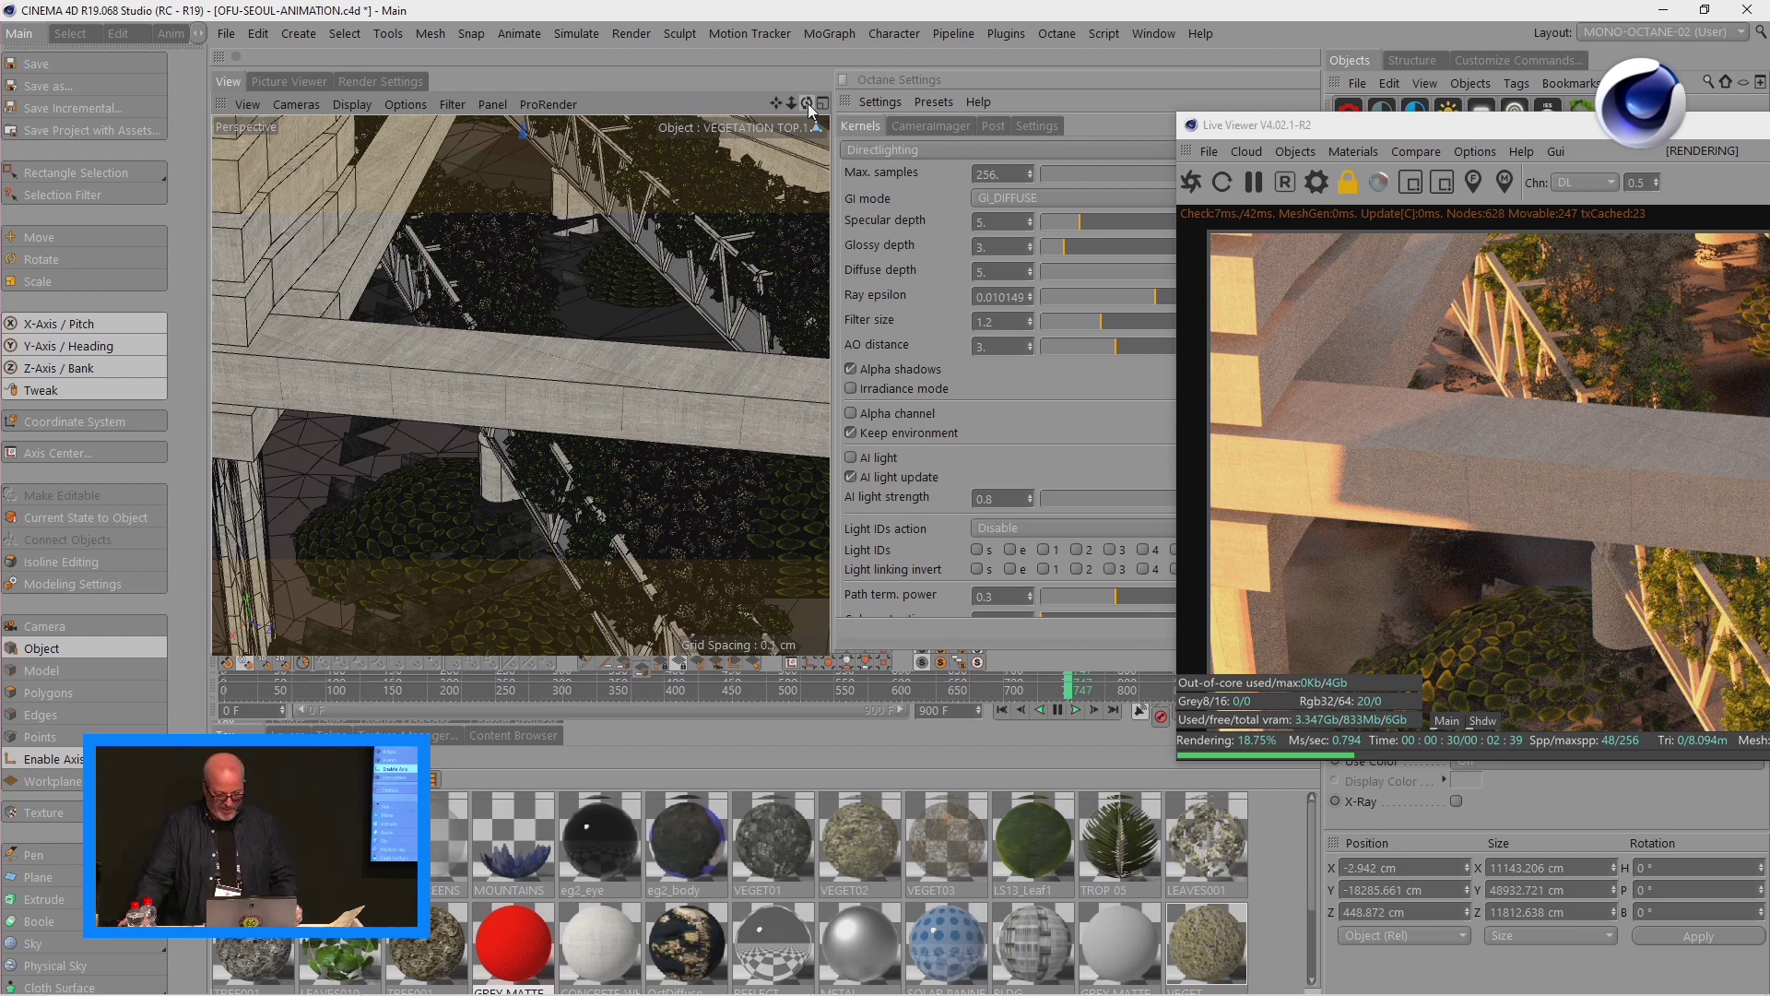
drag(808, 103, 791, 184)
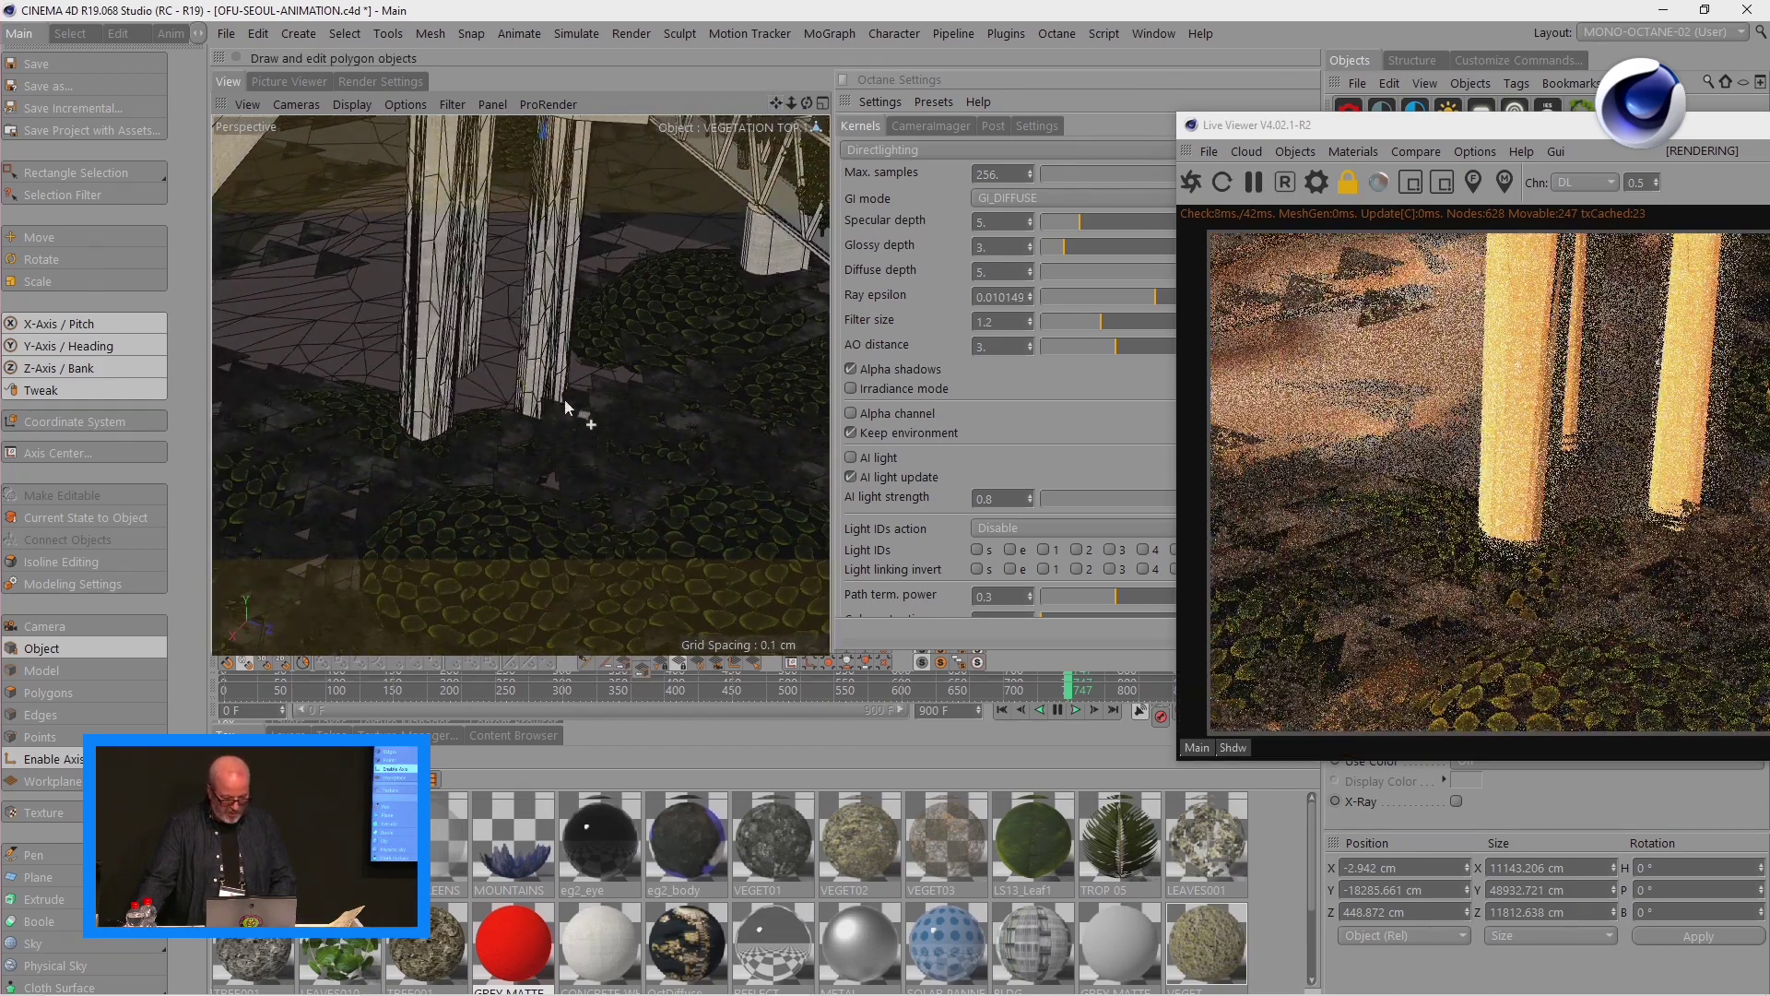
- Zoom and orbit to look down on a vegetated tower rooftop beside the roads
scroll(541, 454, up, 2)
scroll(540, 454, up, 6)
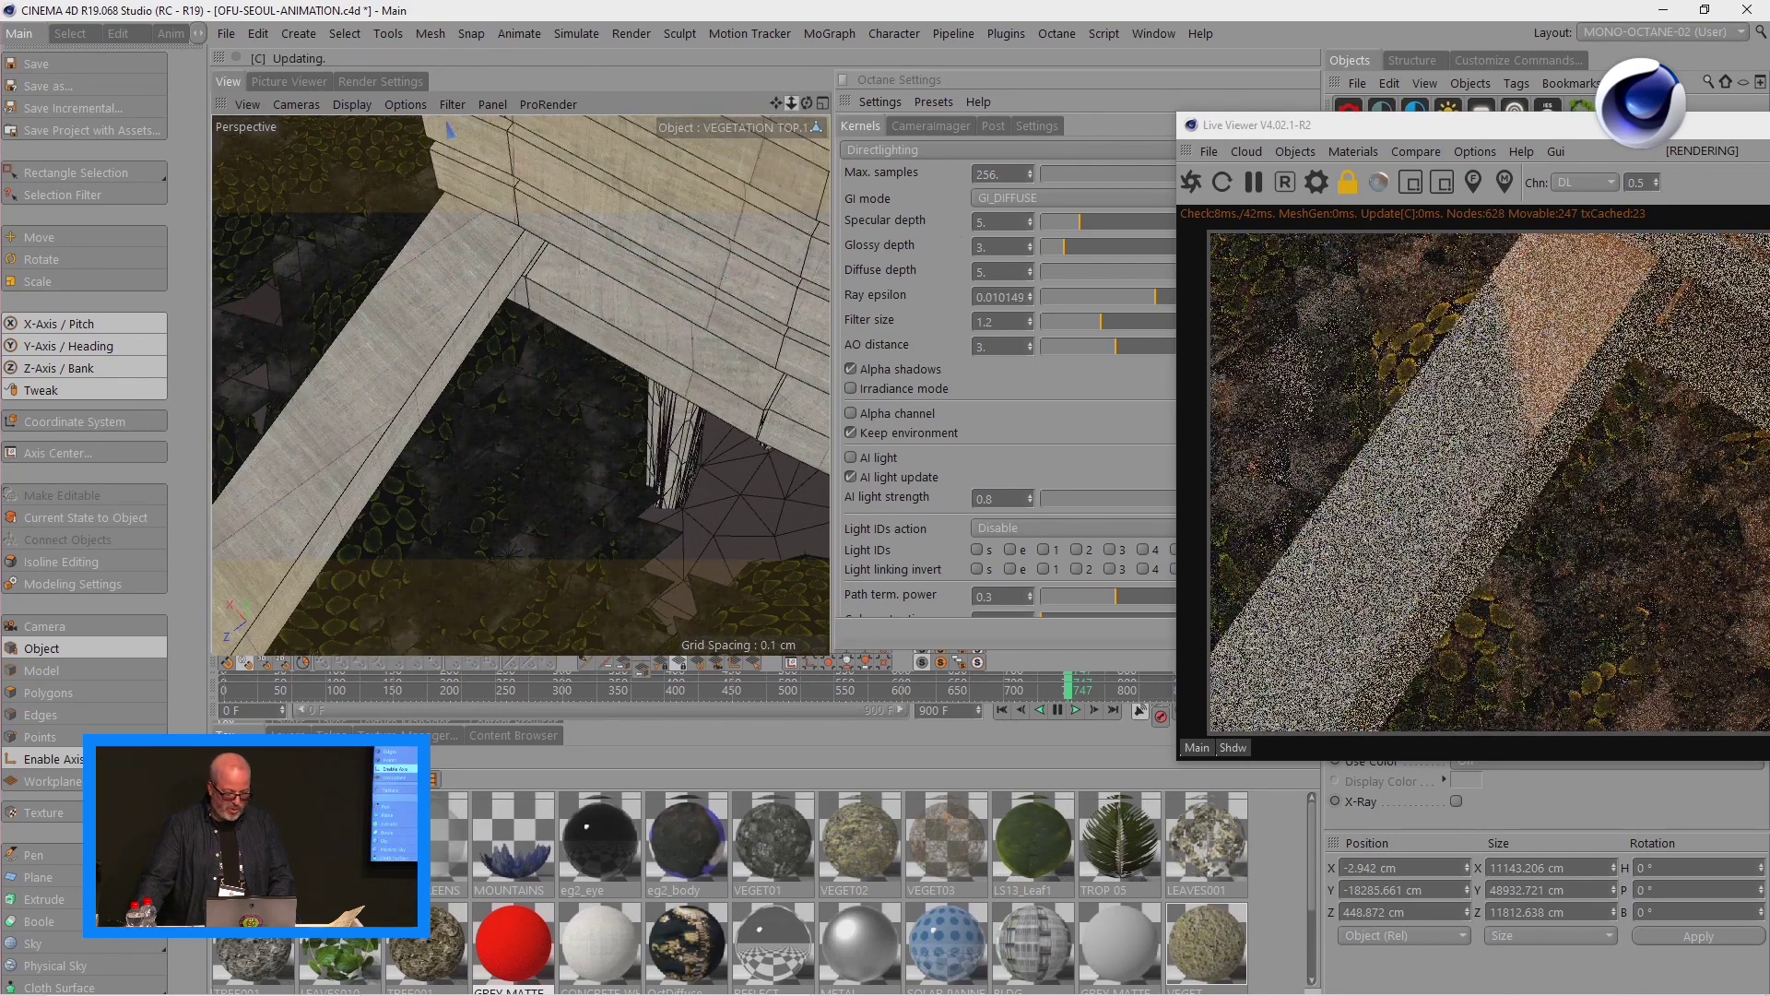
scroll(521, 385, down, 10)
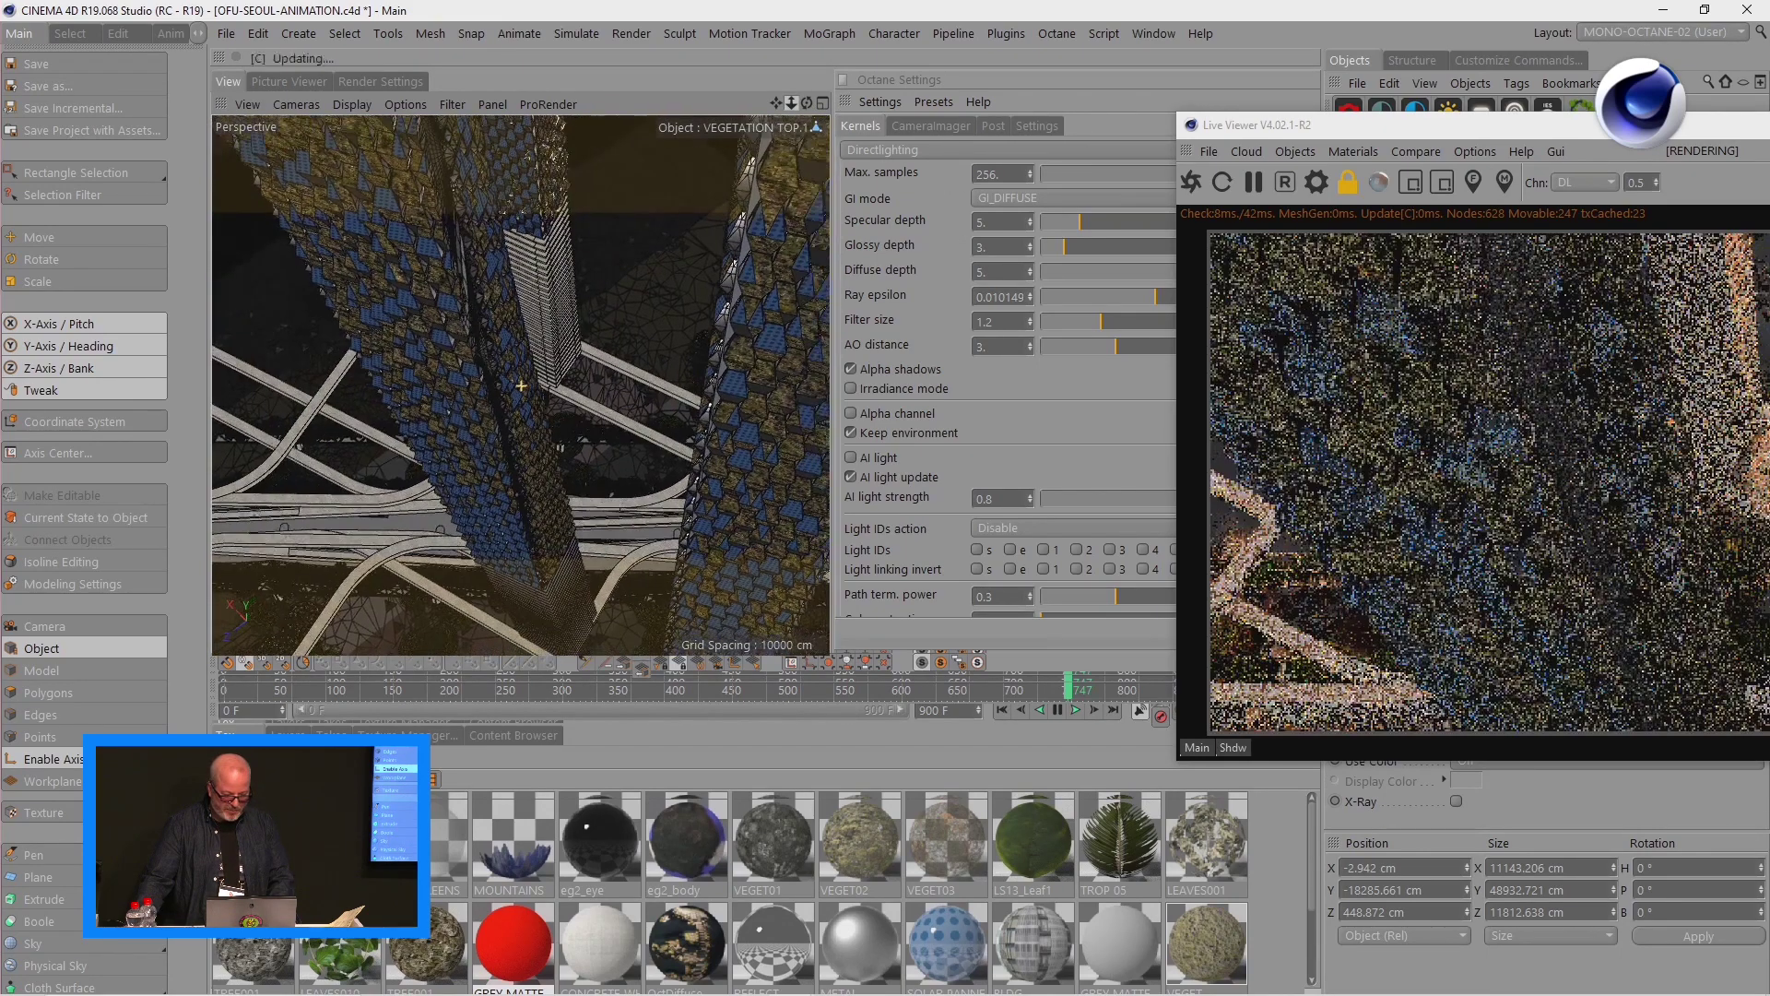
scroll(521, 386, up, 2)
scroll(727, 369, up, 4)
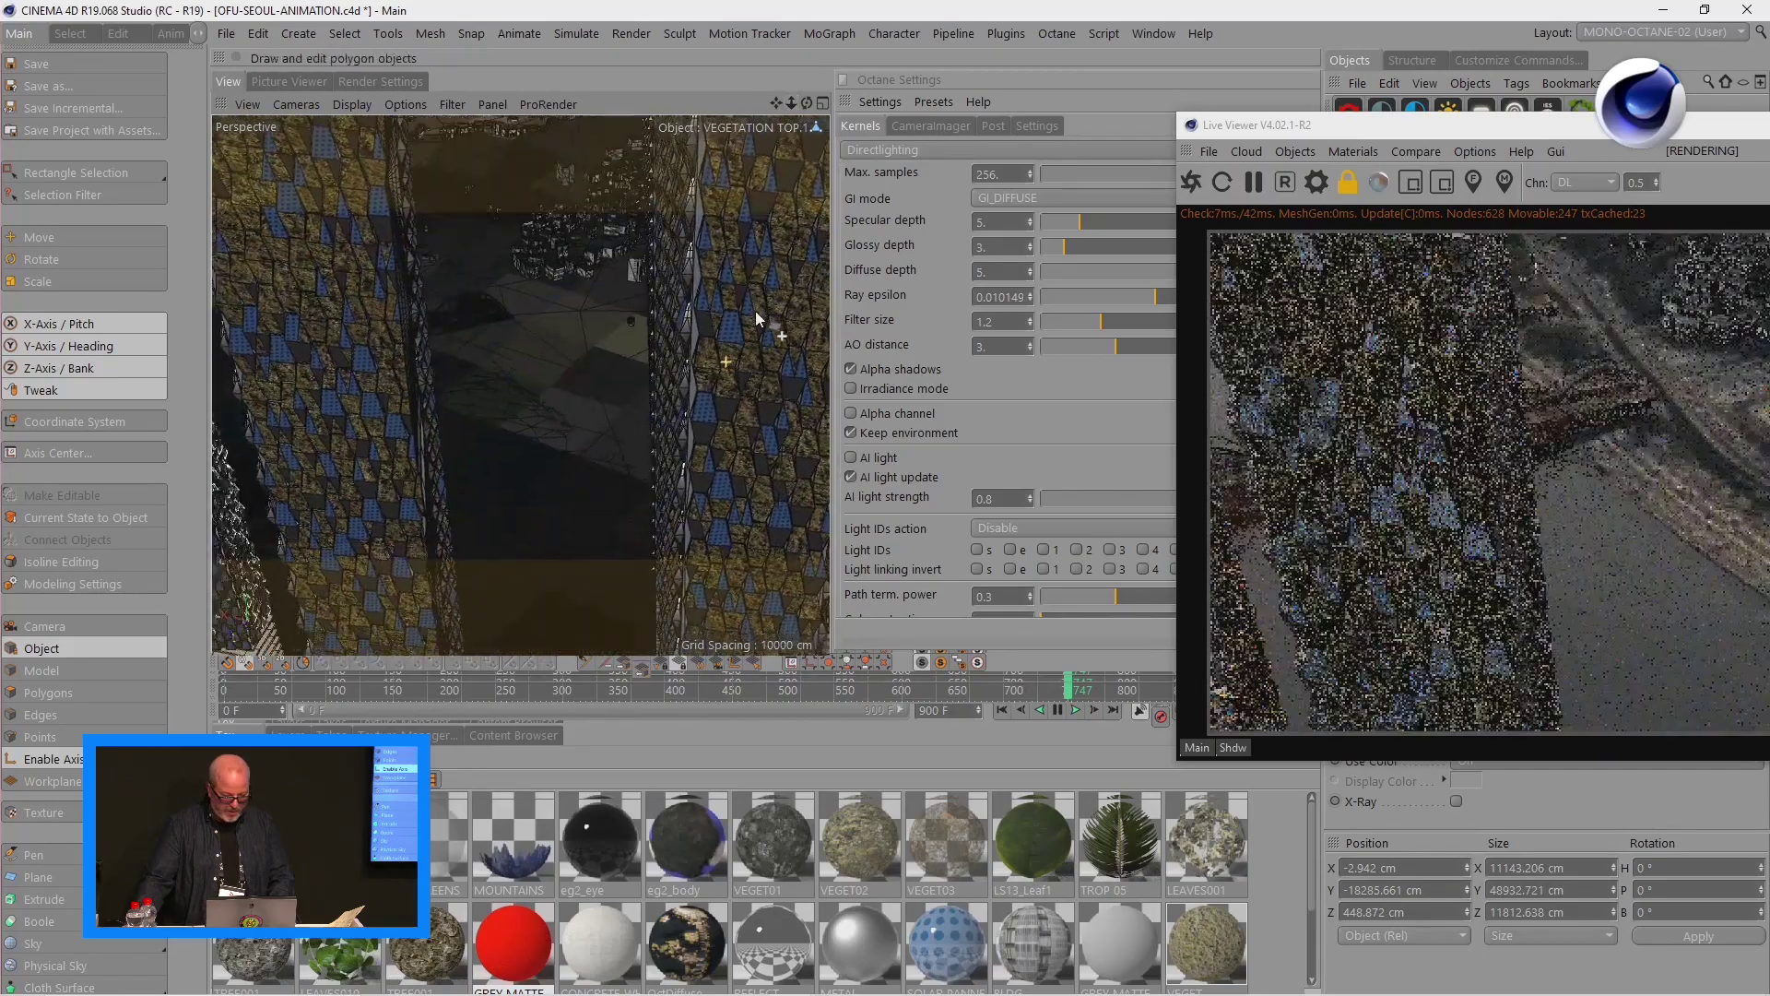
scroll(753, 338, down, 5)
alt+drag(560, 410, 673, 190)
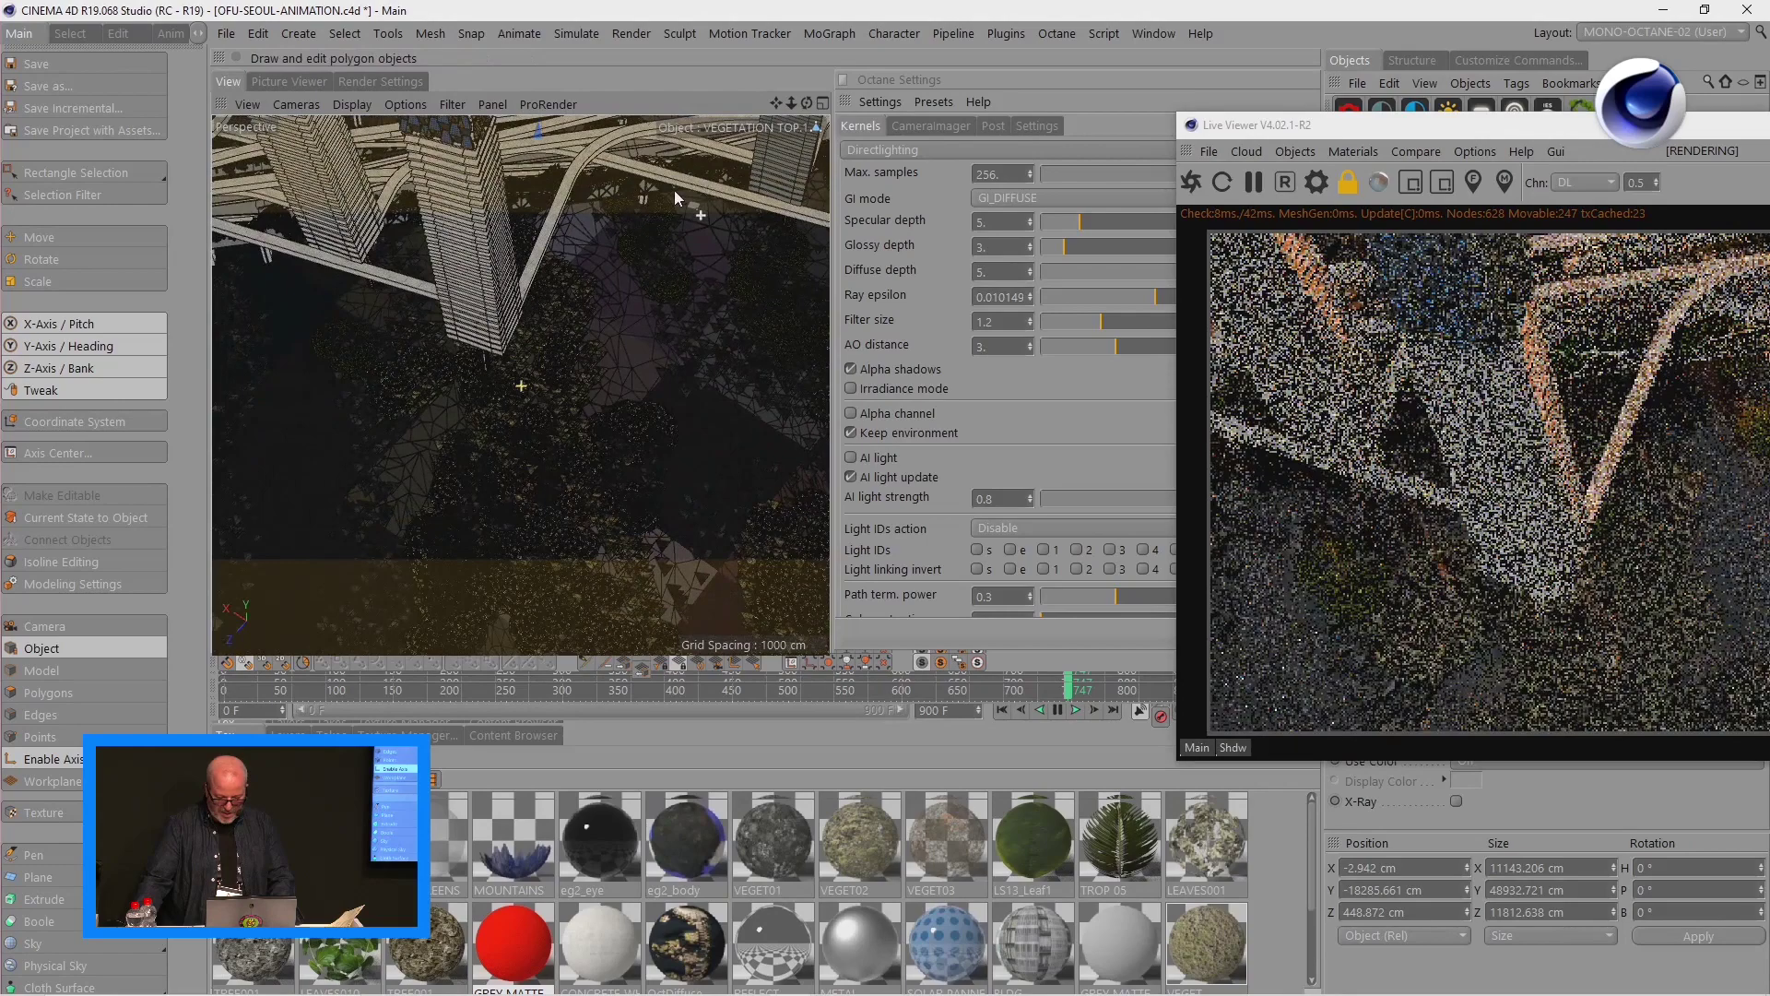
alt+drag(632, 378, 297, 452)
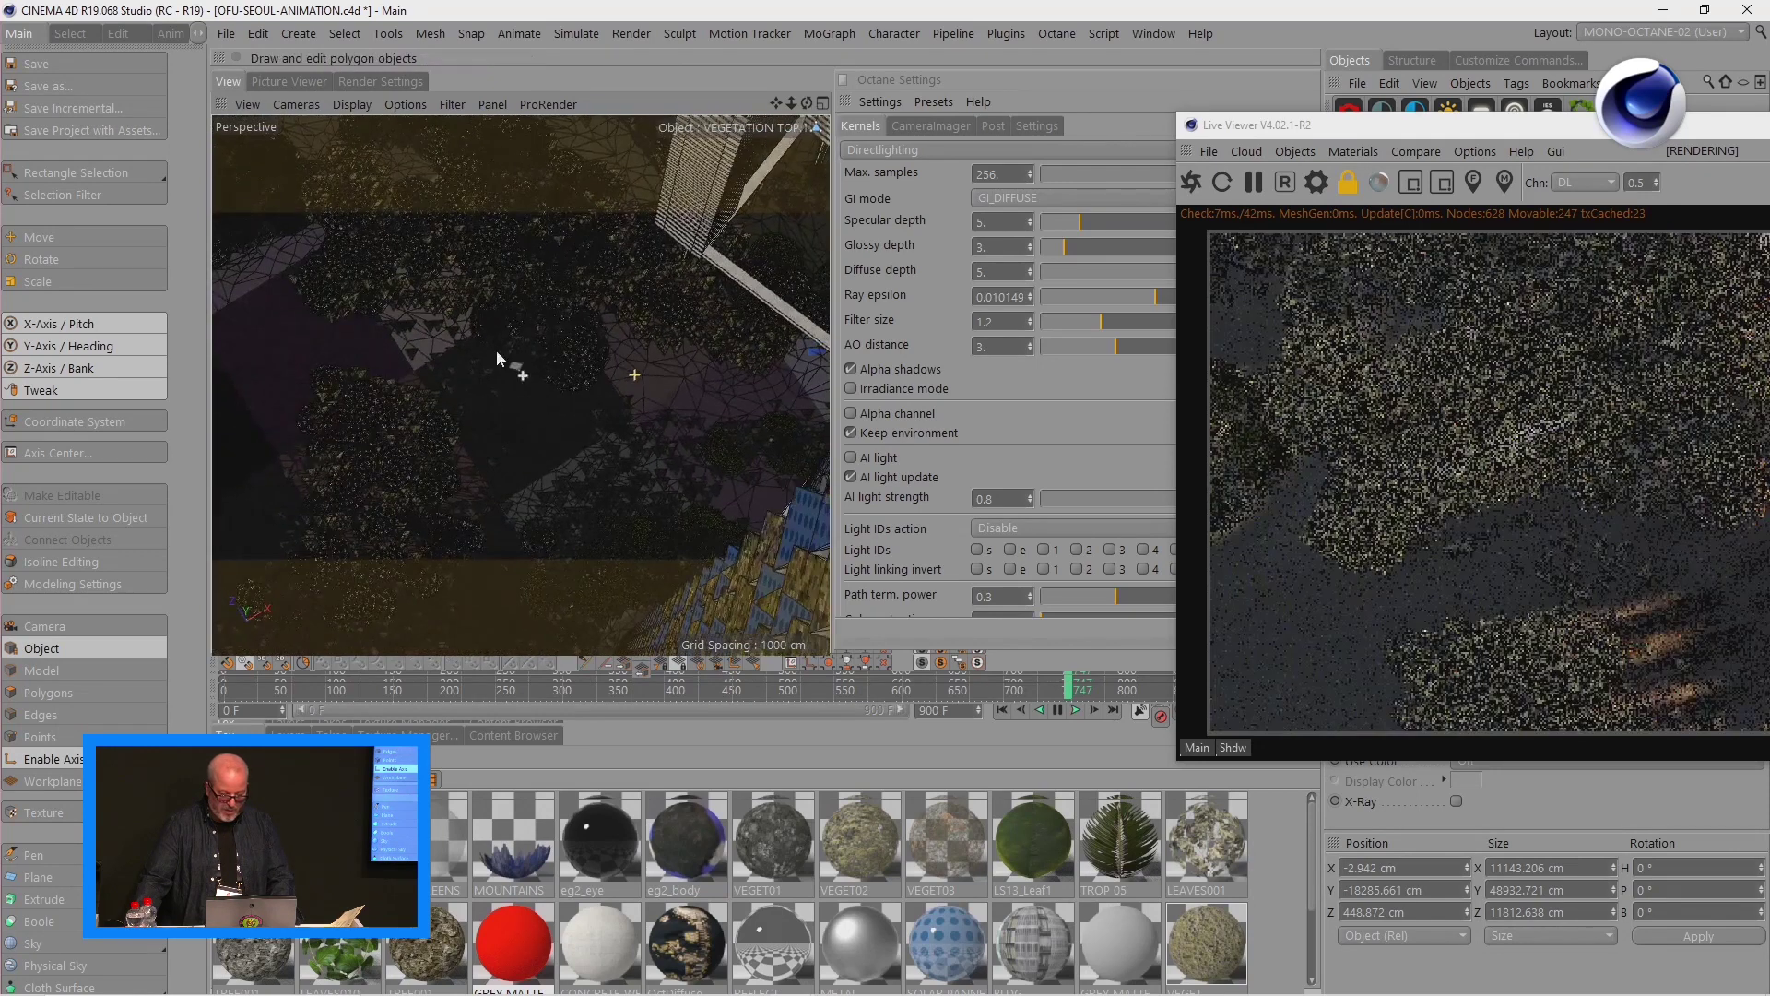
drag(790, 103, 791, 102)
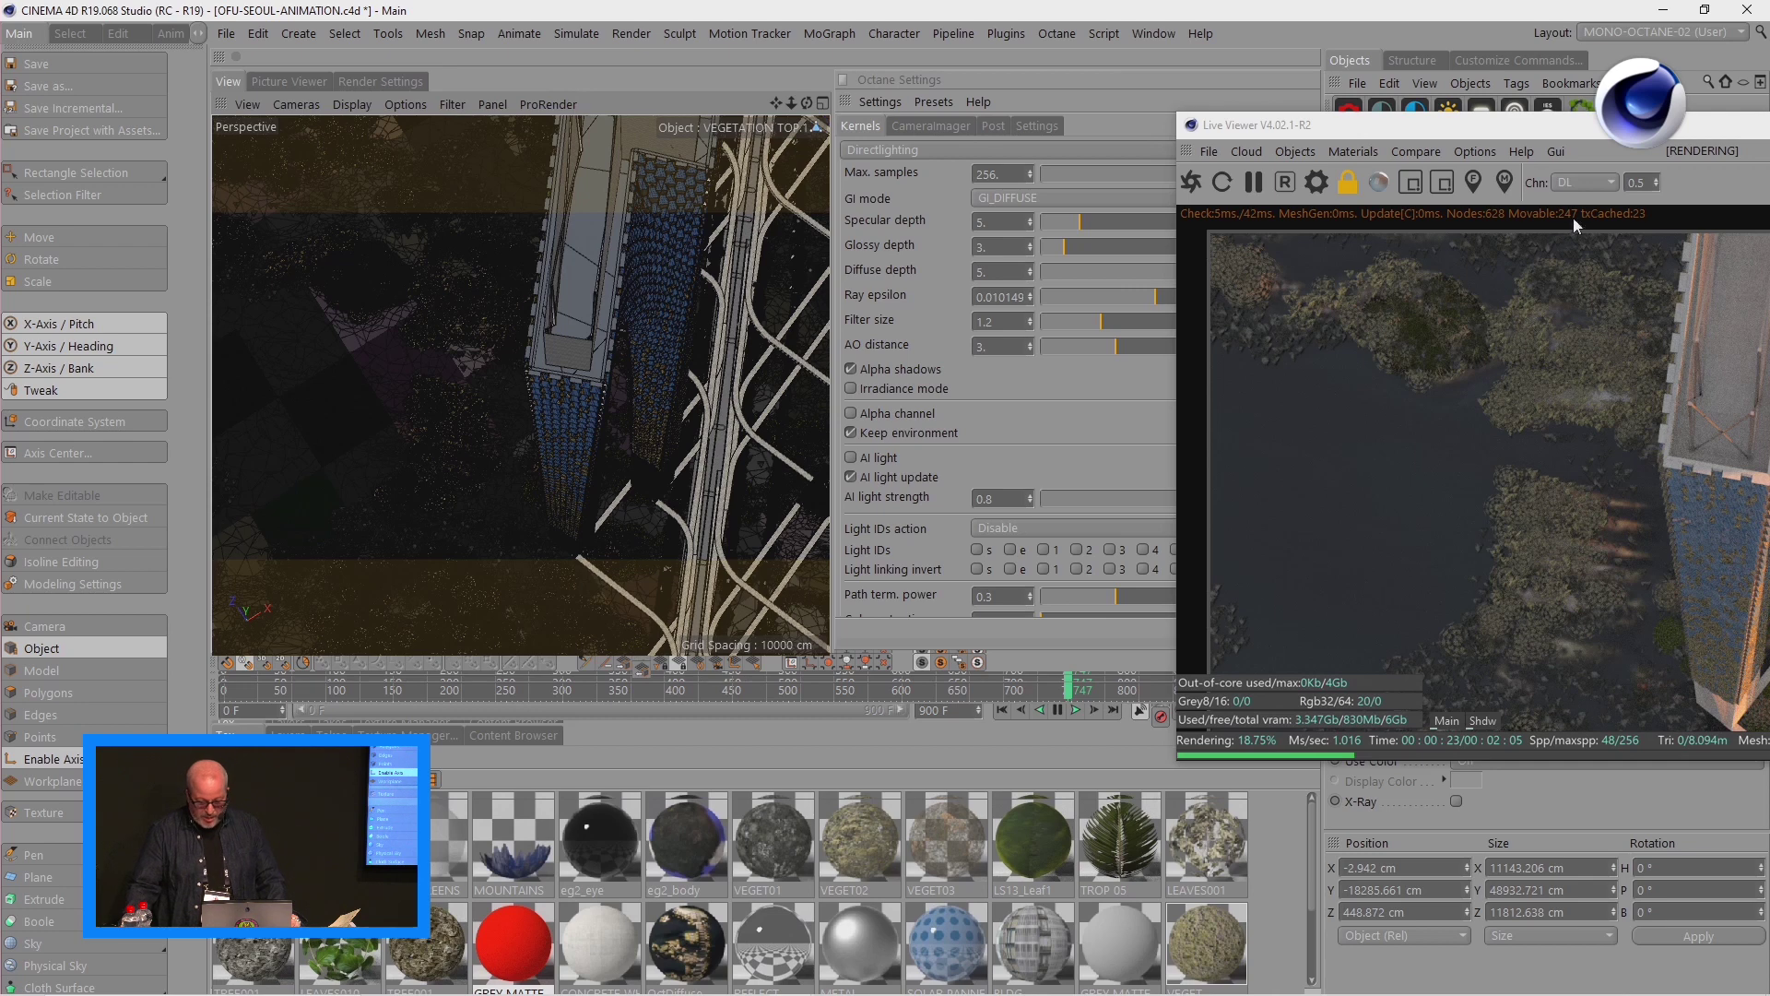
- Circle the rooftop building, zoom out over the streets, then zoom in tight on the leafy clump
mouse_move(808, 104)
mouse_down()
mouse_move(697, 109)
mouse_move(810, 105)
mouse_up()
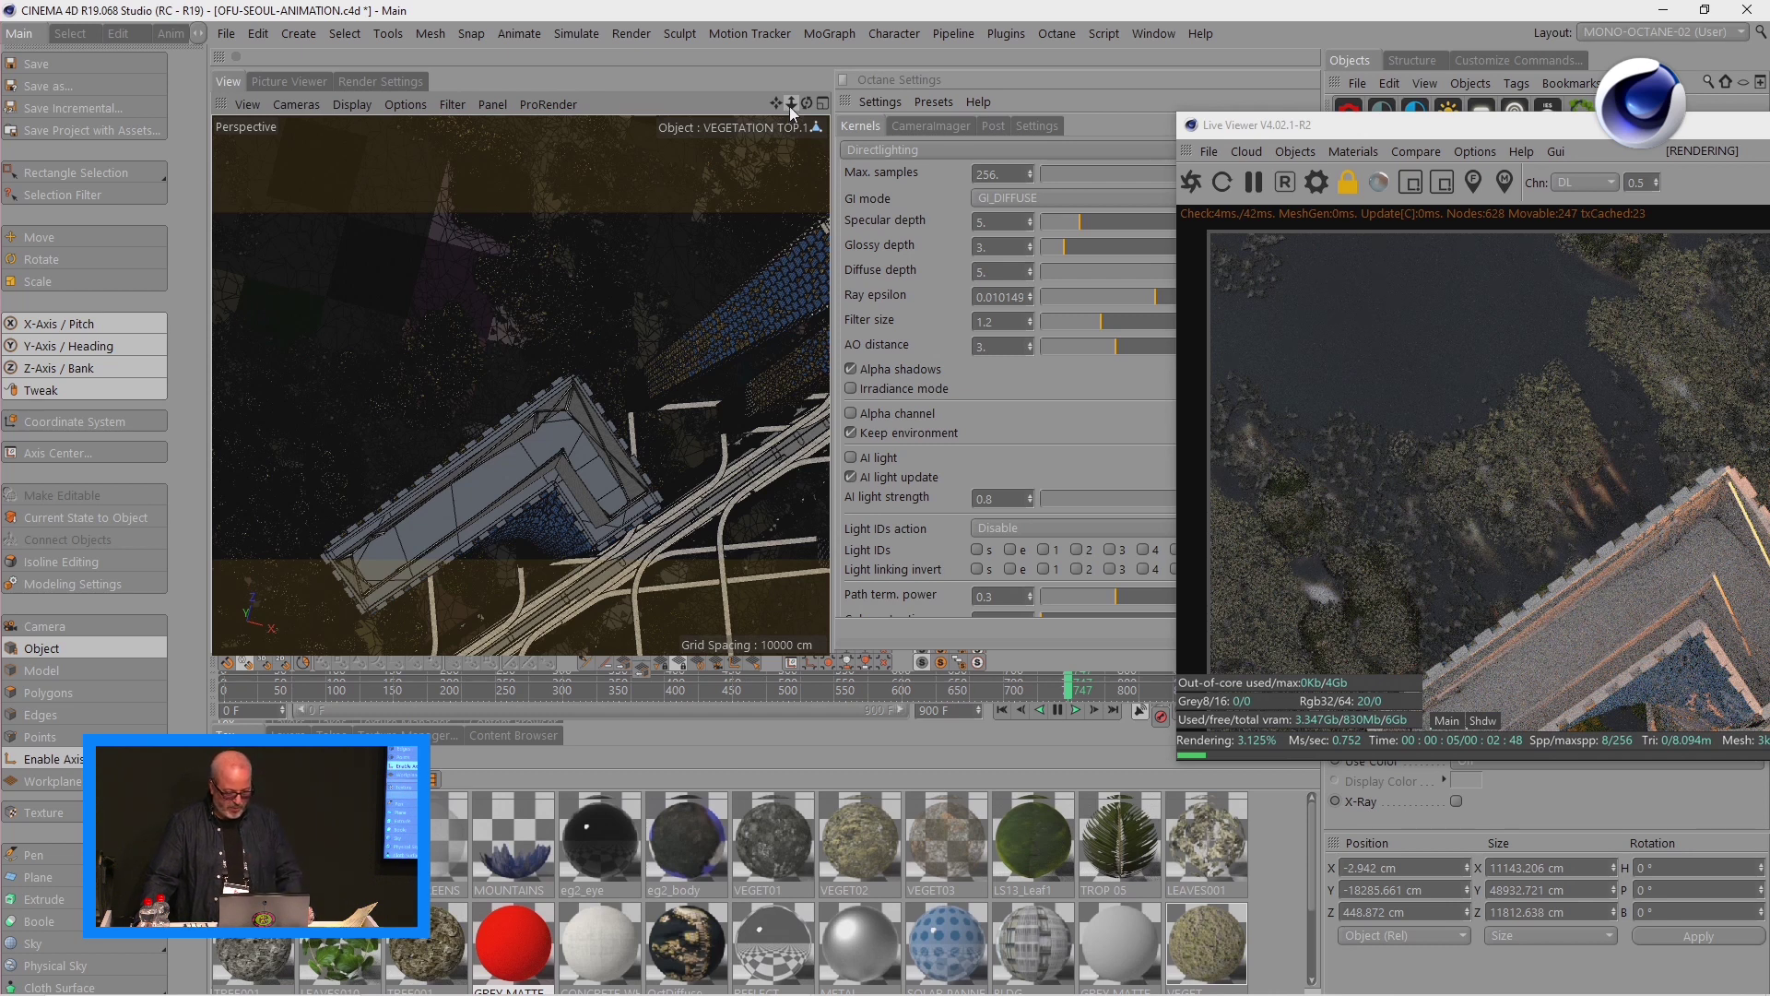
mouse_move(791, 107)
mouse_down()
mouse_move(791, 138)
mouse_move(795, 113)
mouse_up()
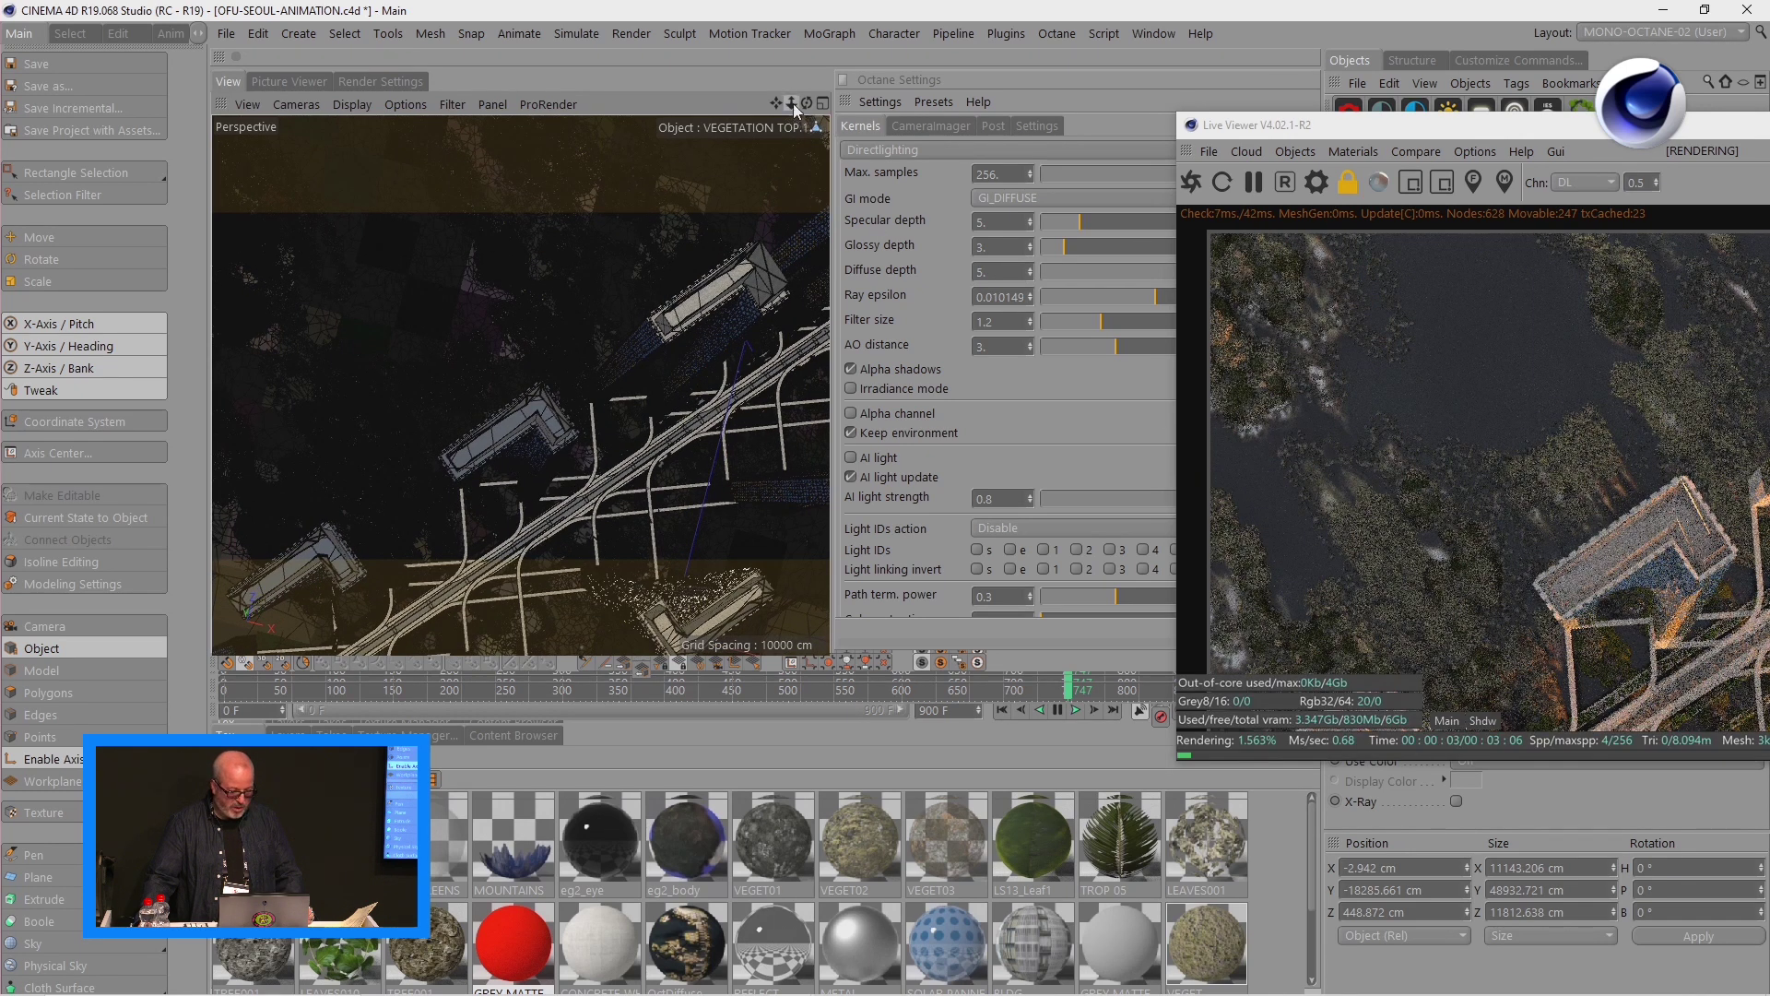
mouse_move(793, 103)
mouse_down()
mouse_move(839, 103)
mouse_move(714, 101)
mouse_move(821, 103)
mouse_move(794, 103)
mouse_up()
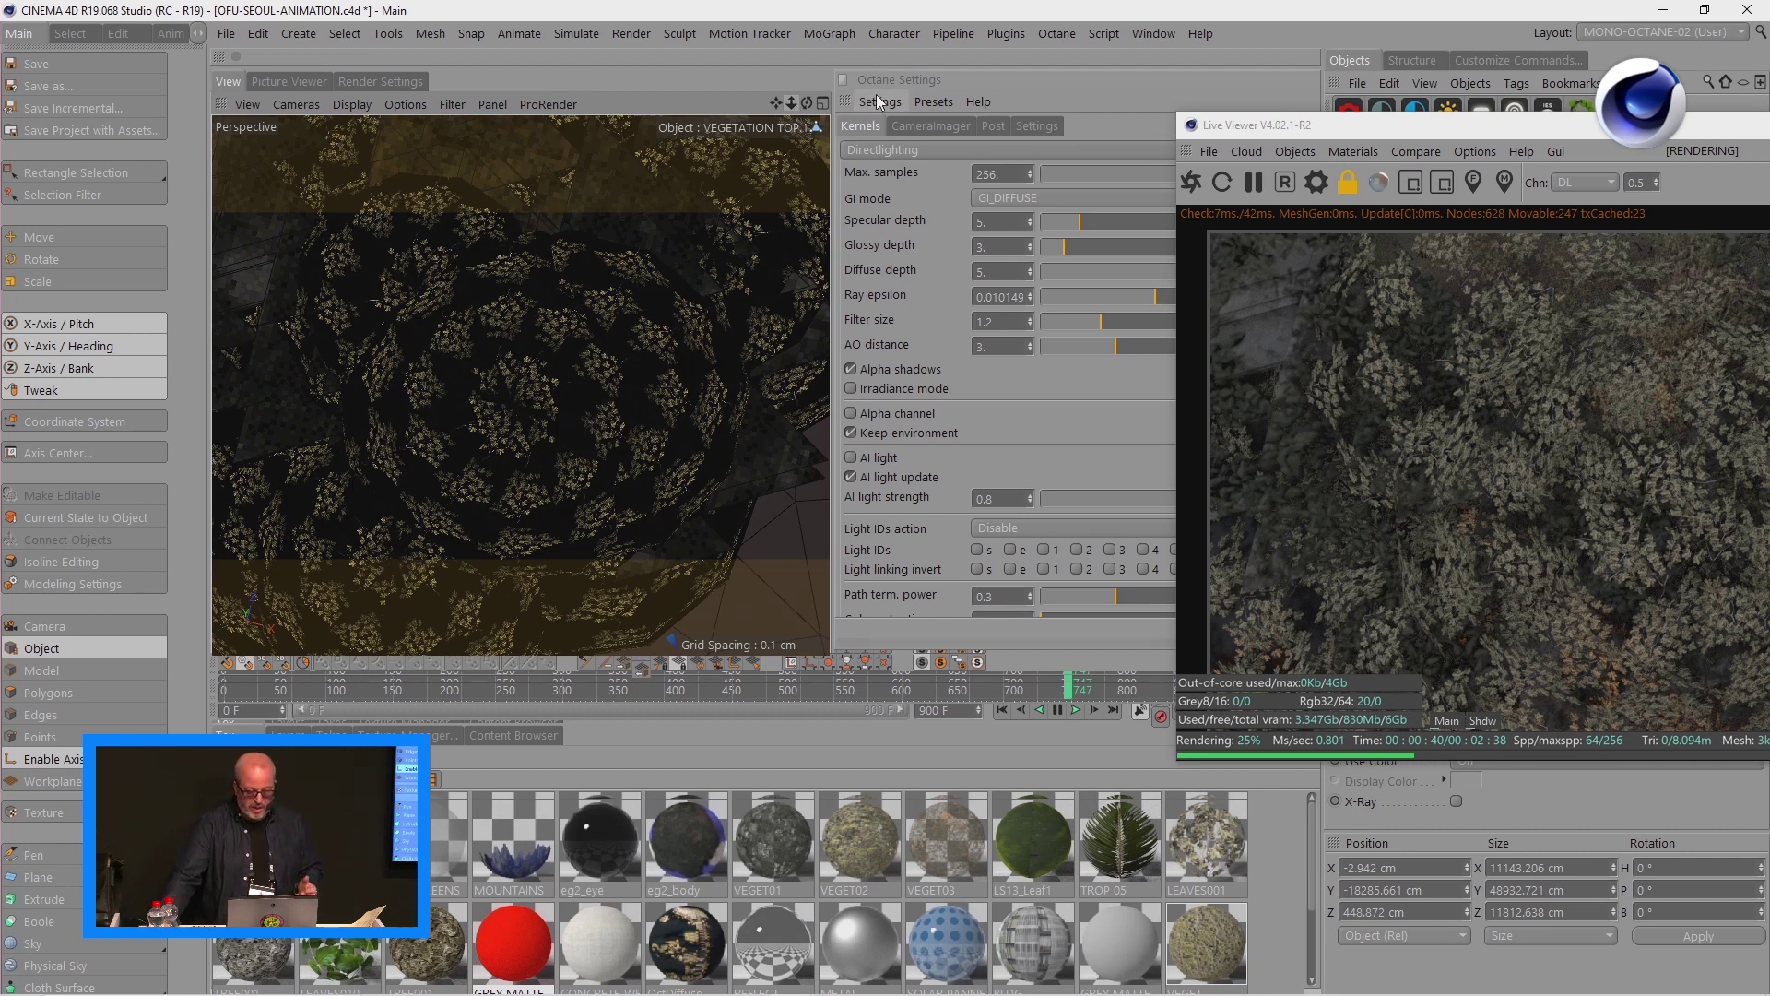
- Look through the ANIM-600-02, -03 and -04 cameras, briefly viewing the render full-screen
drag(1192, 124, 23, 159)
click(1560, 185)
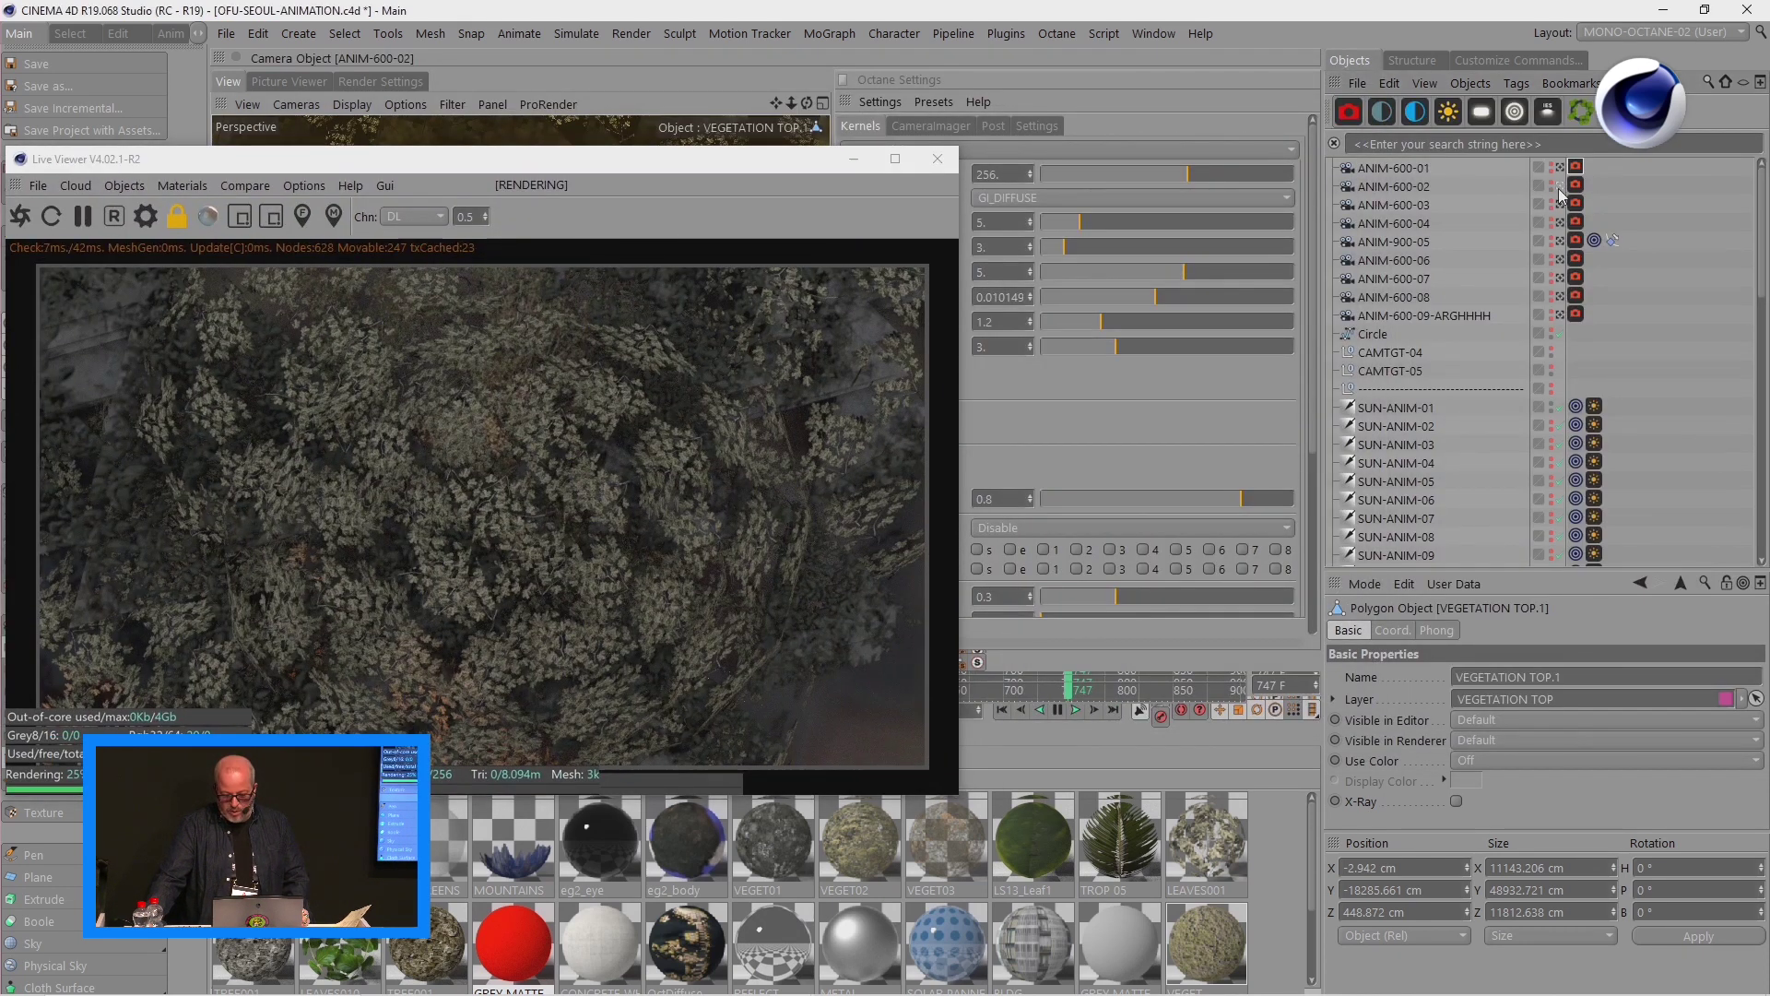
click(1559, 203)
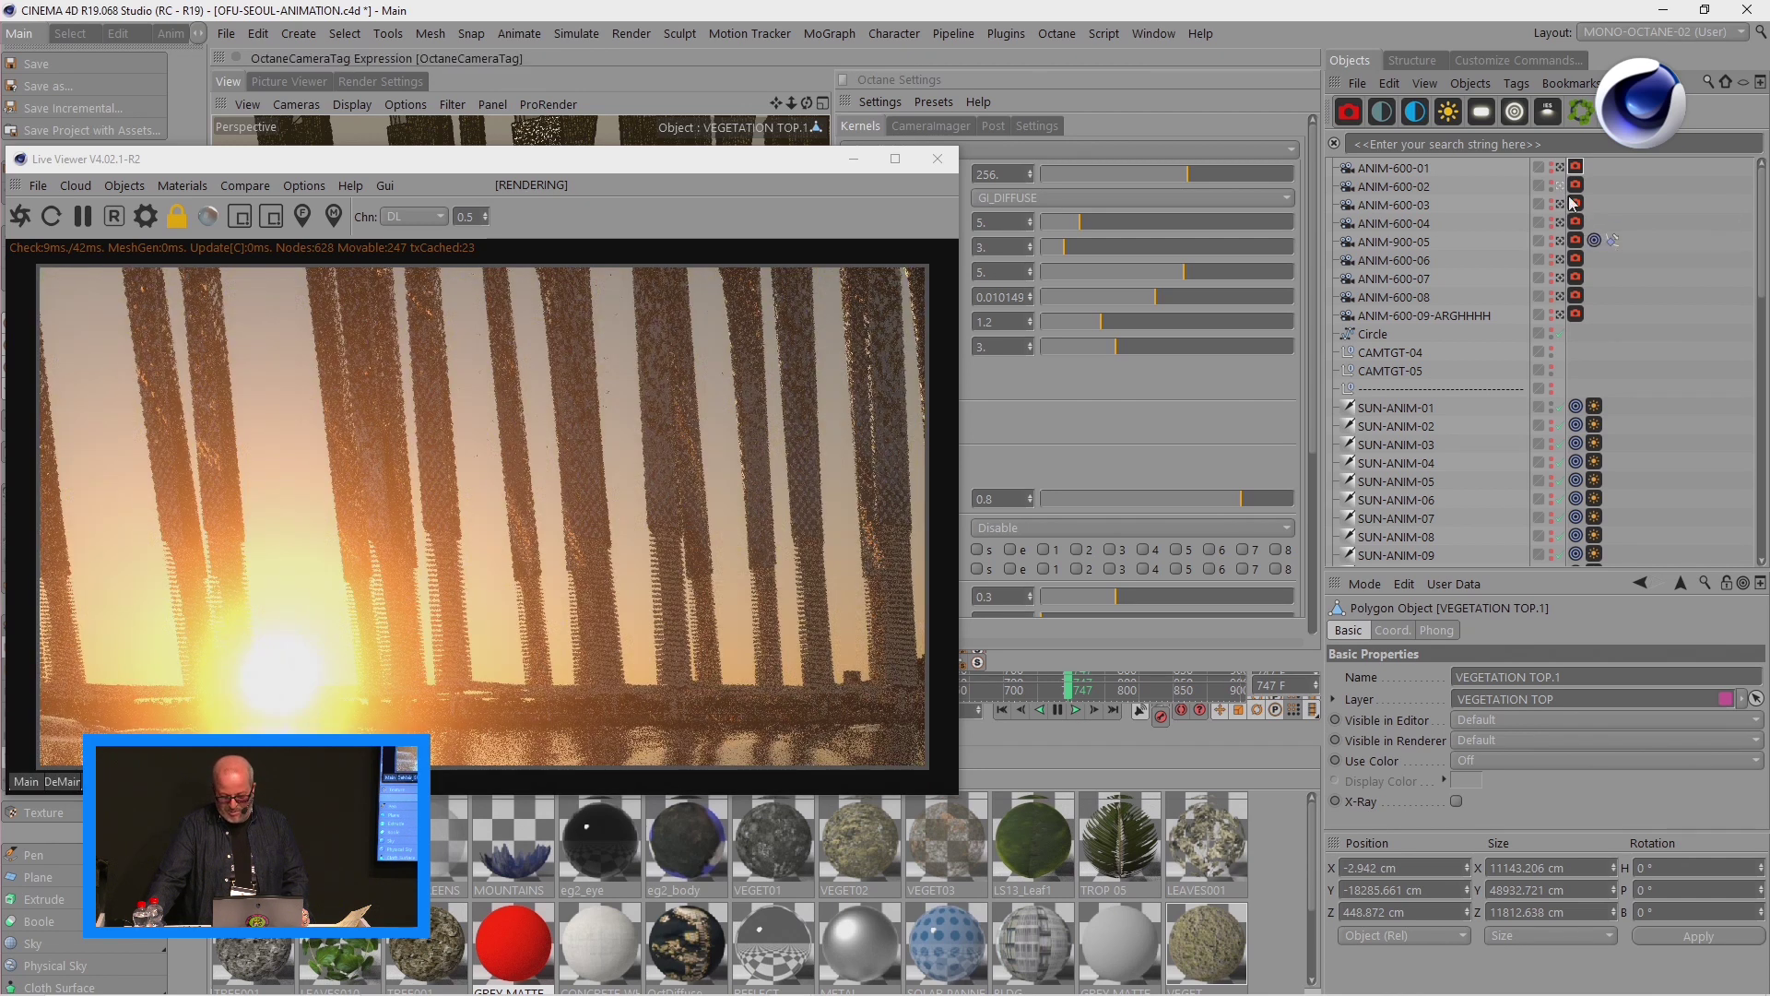
click(1558, 222)
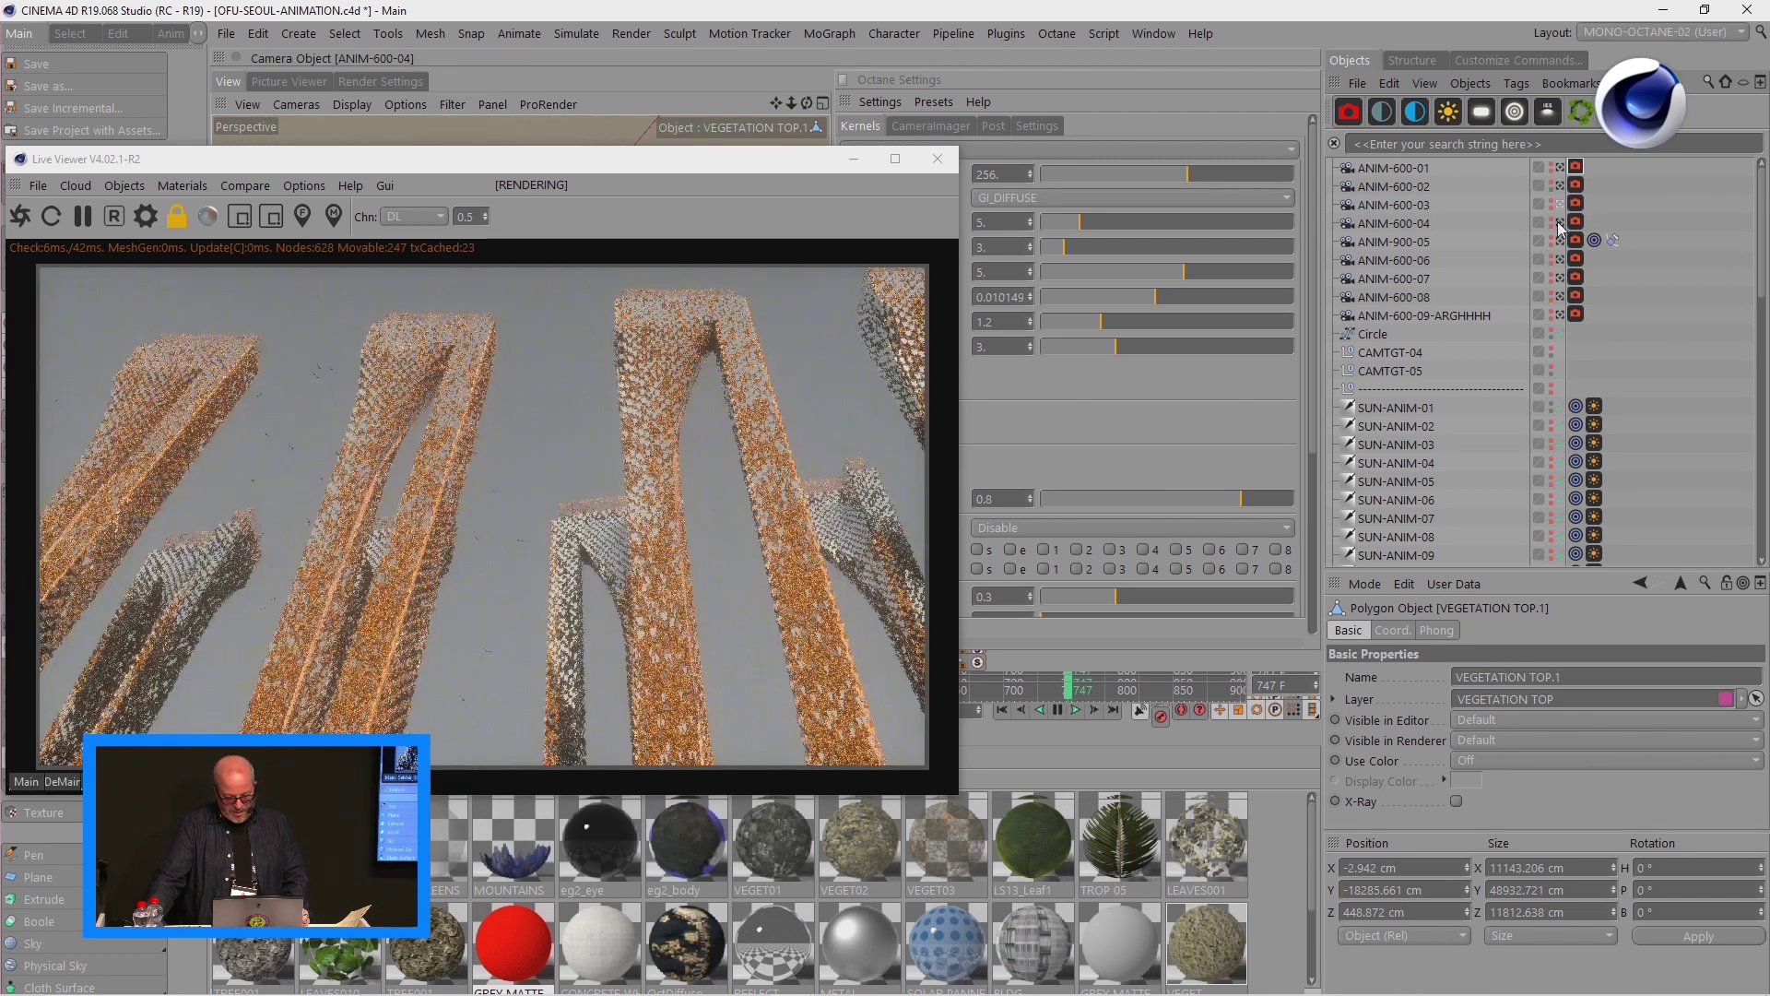
double_click(779, 159)
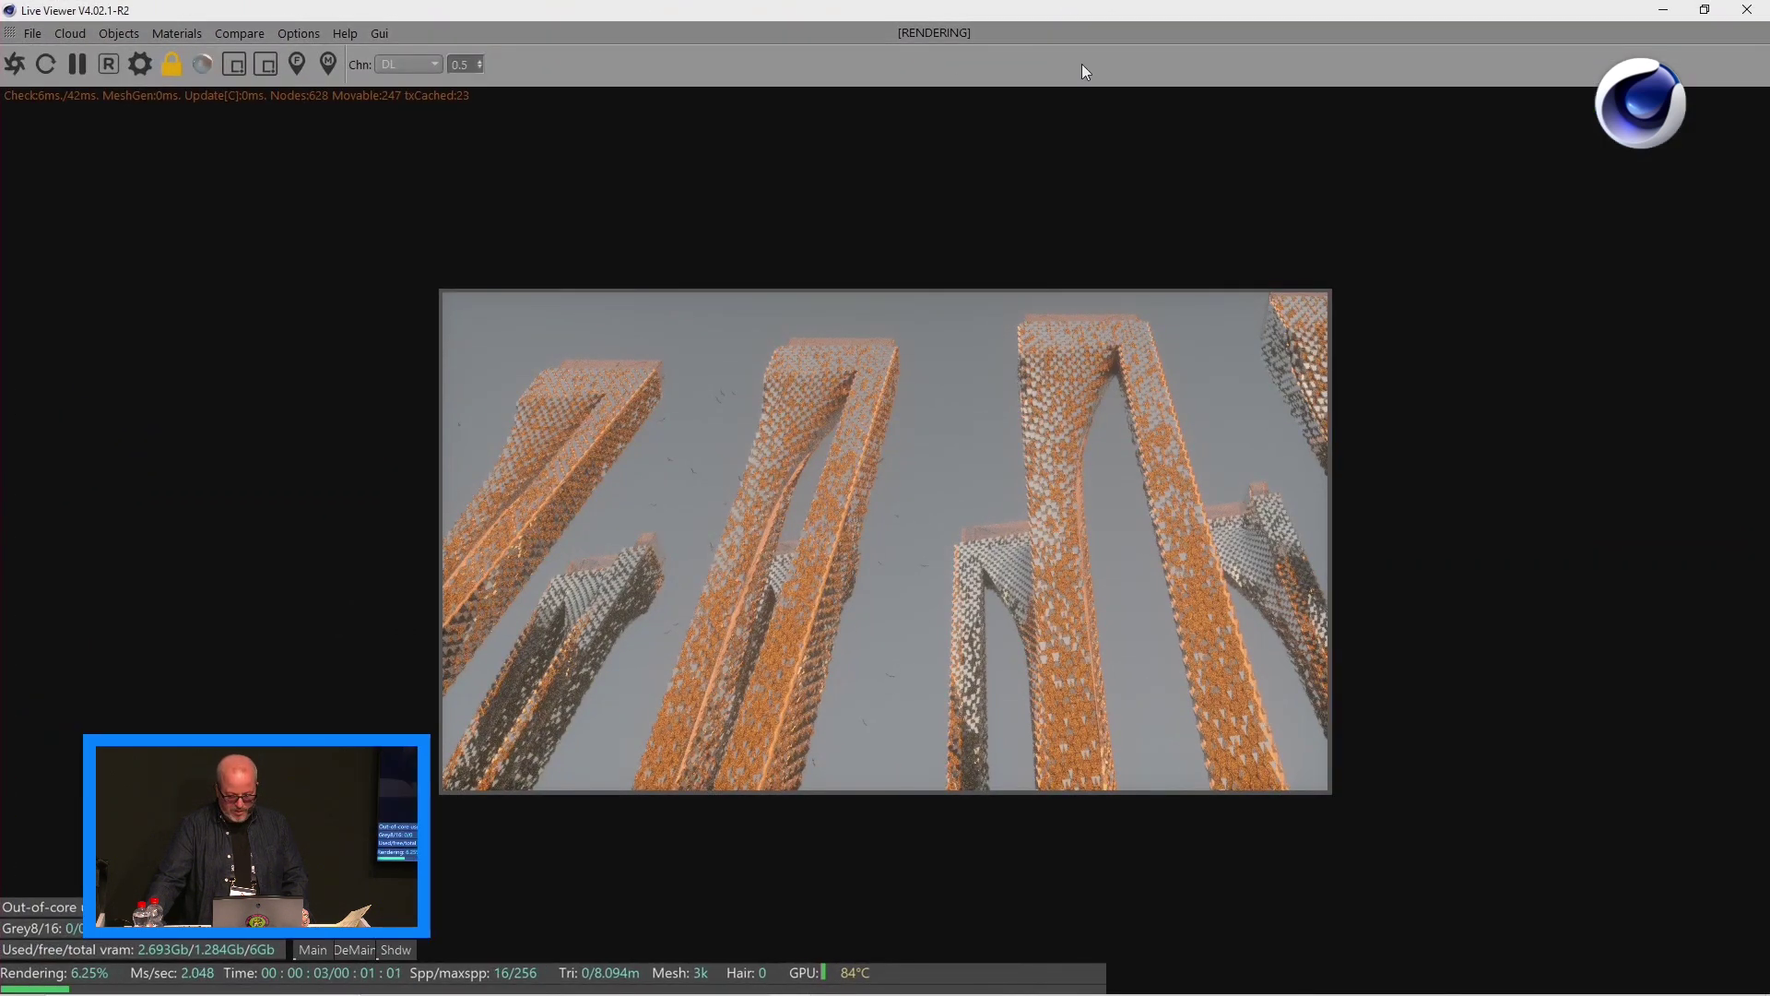
double_click(1131, 13)
double_click(1132, 13)
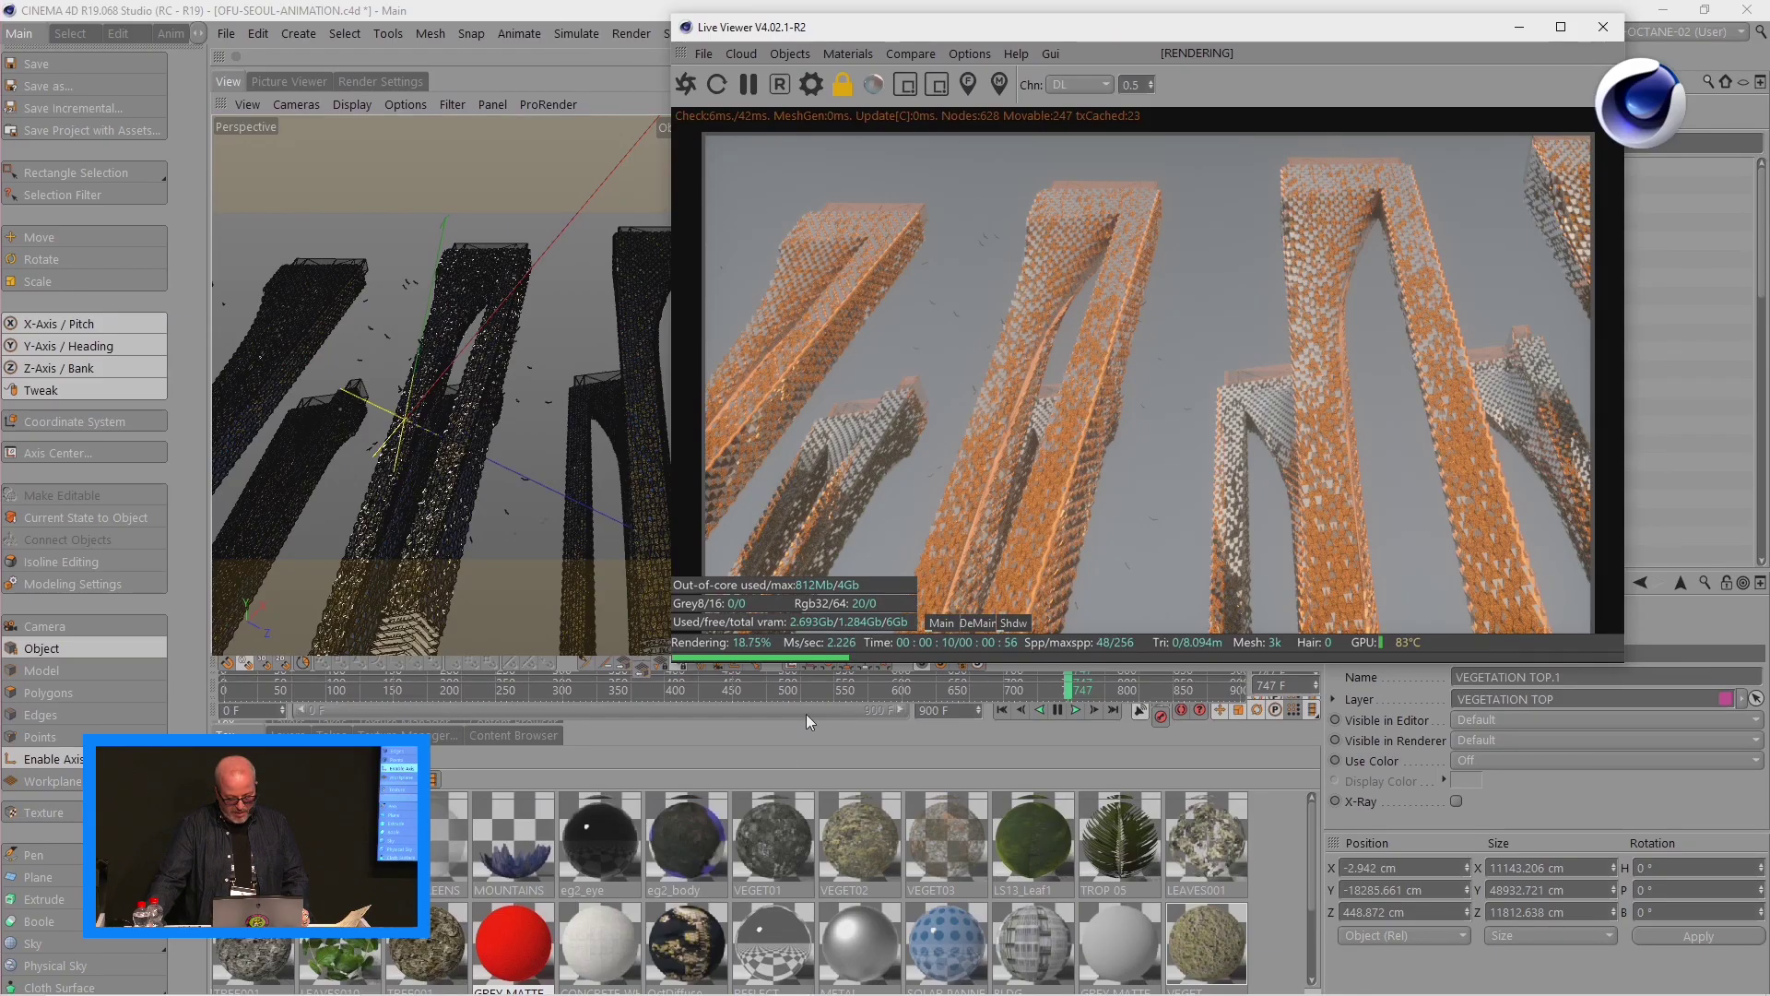
- Scrub the timeline back to about frame 52 for a low, upward view of the towers
drag(819, 700, 818, 708)
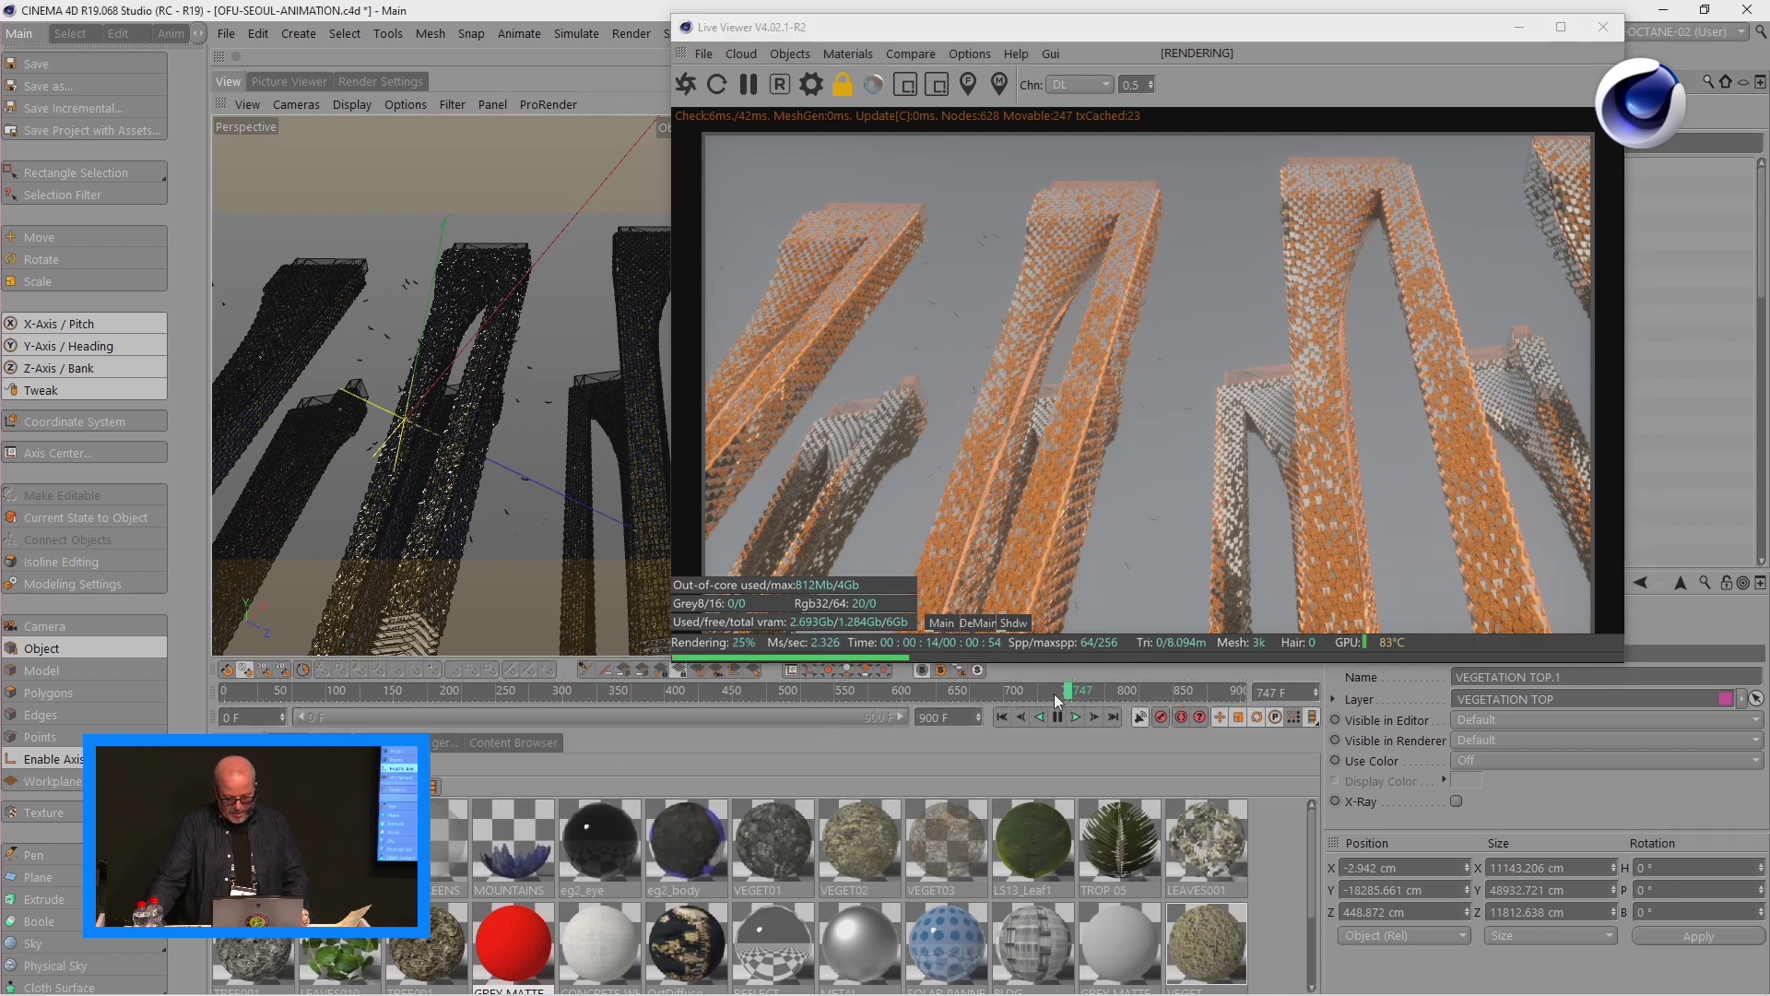
drag(1064, 689, 314, 669)
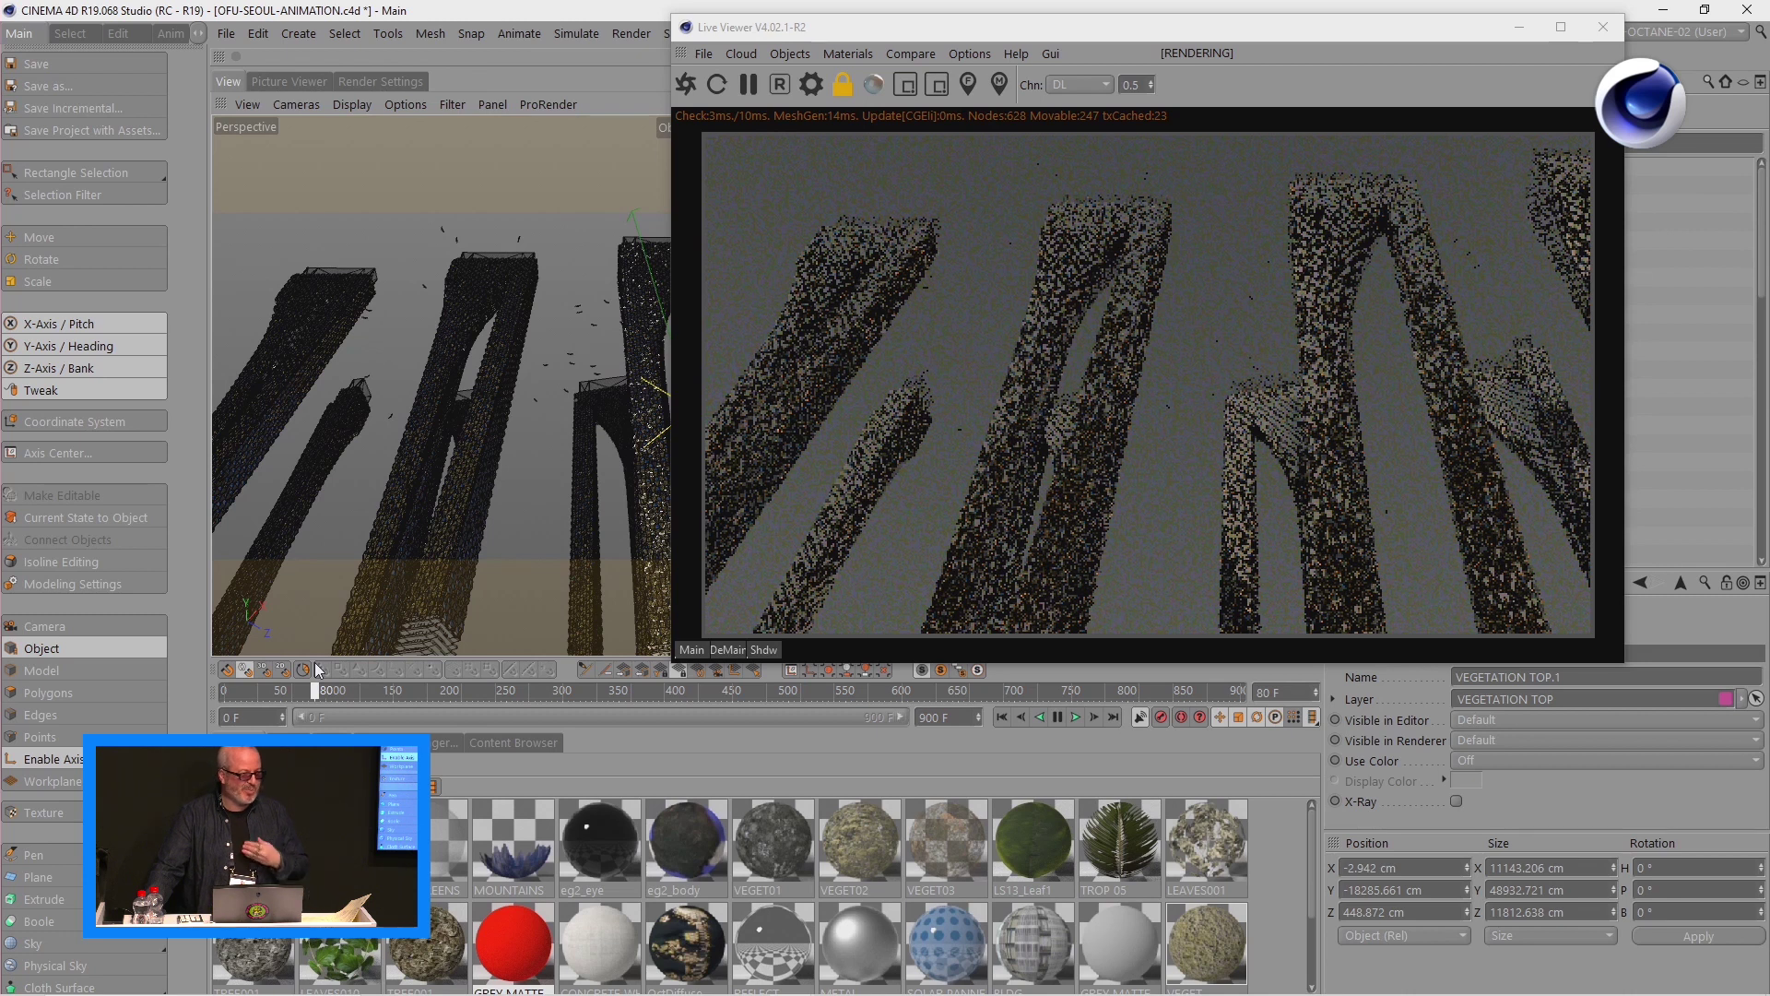
drag(317, 670, 290, 653)
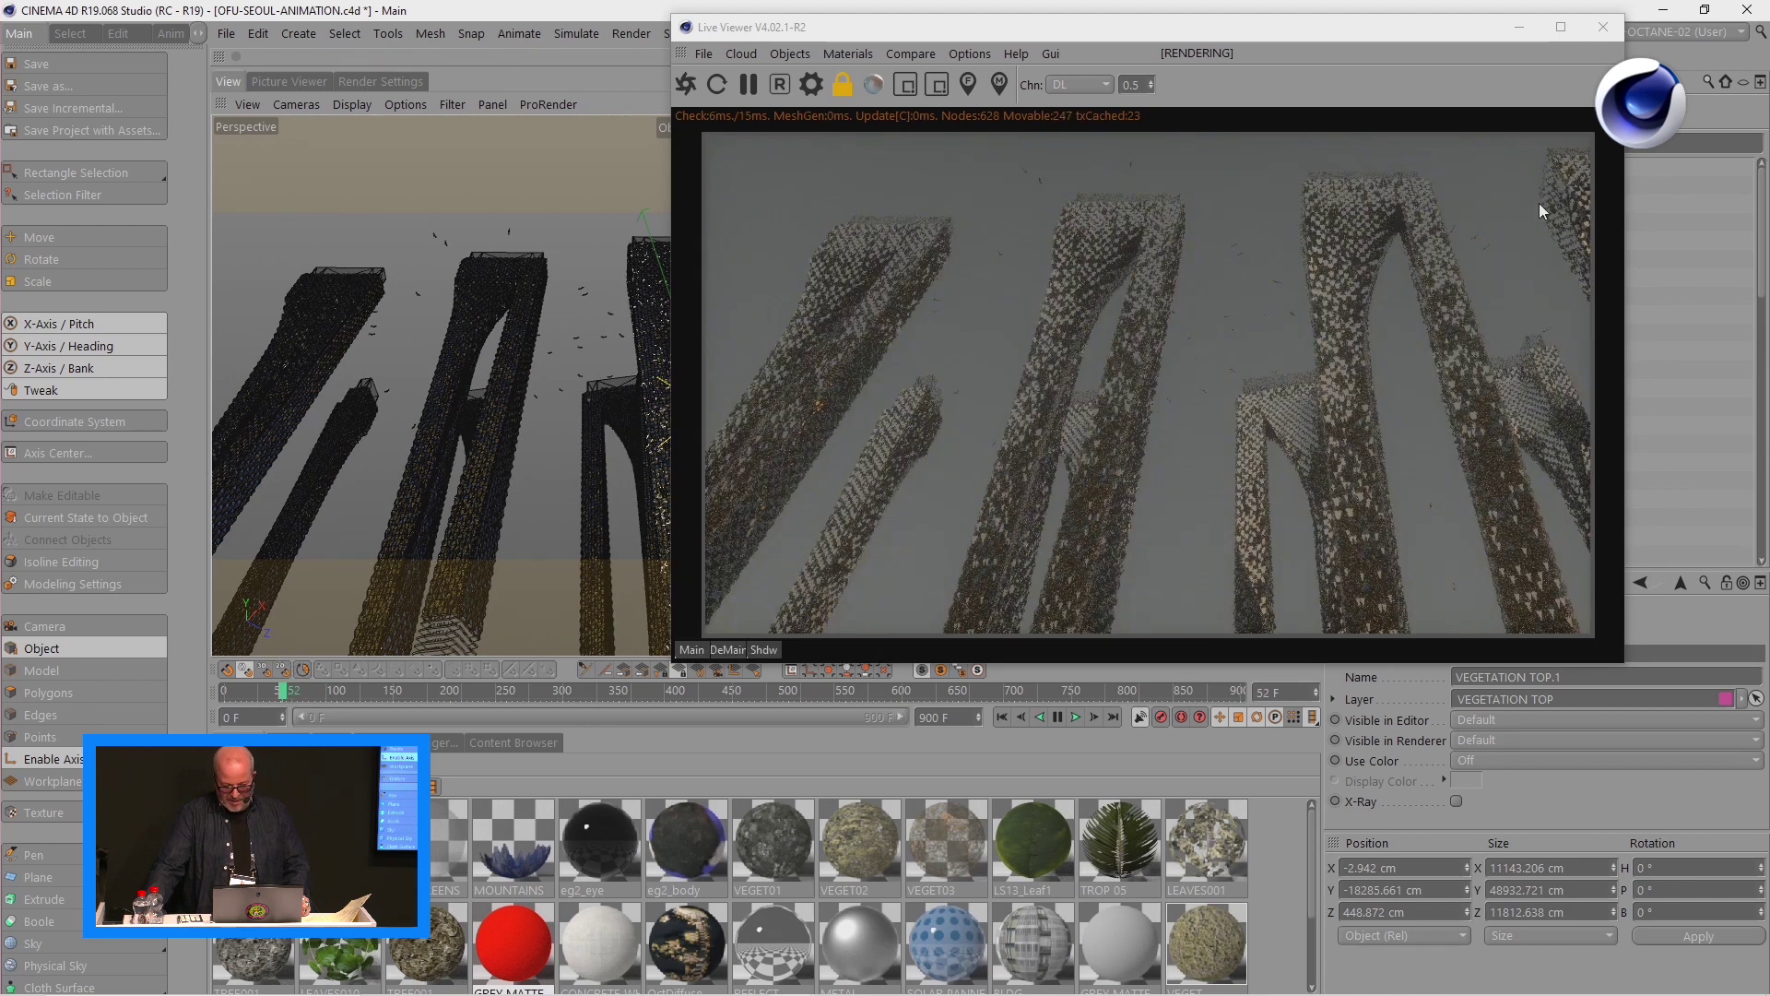
drag(1430, 37, 1145, 42)
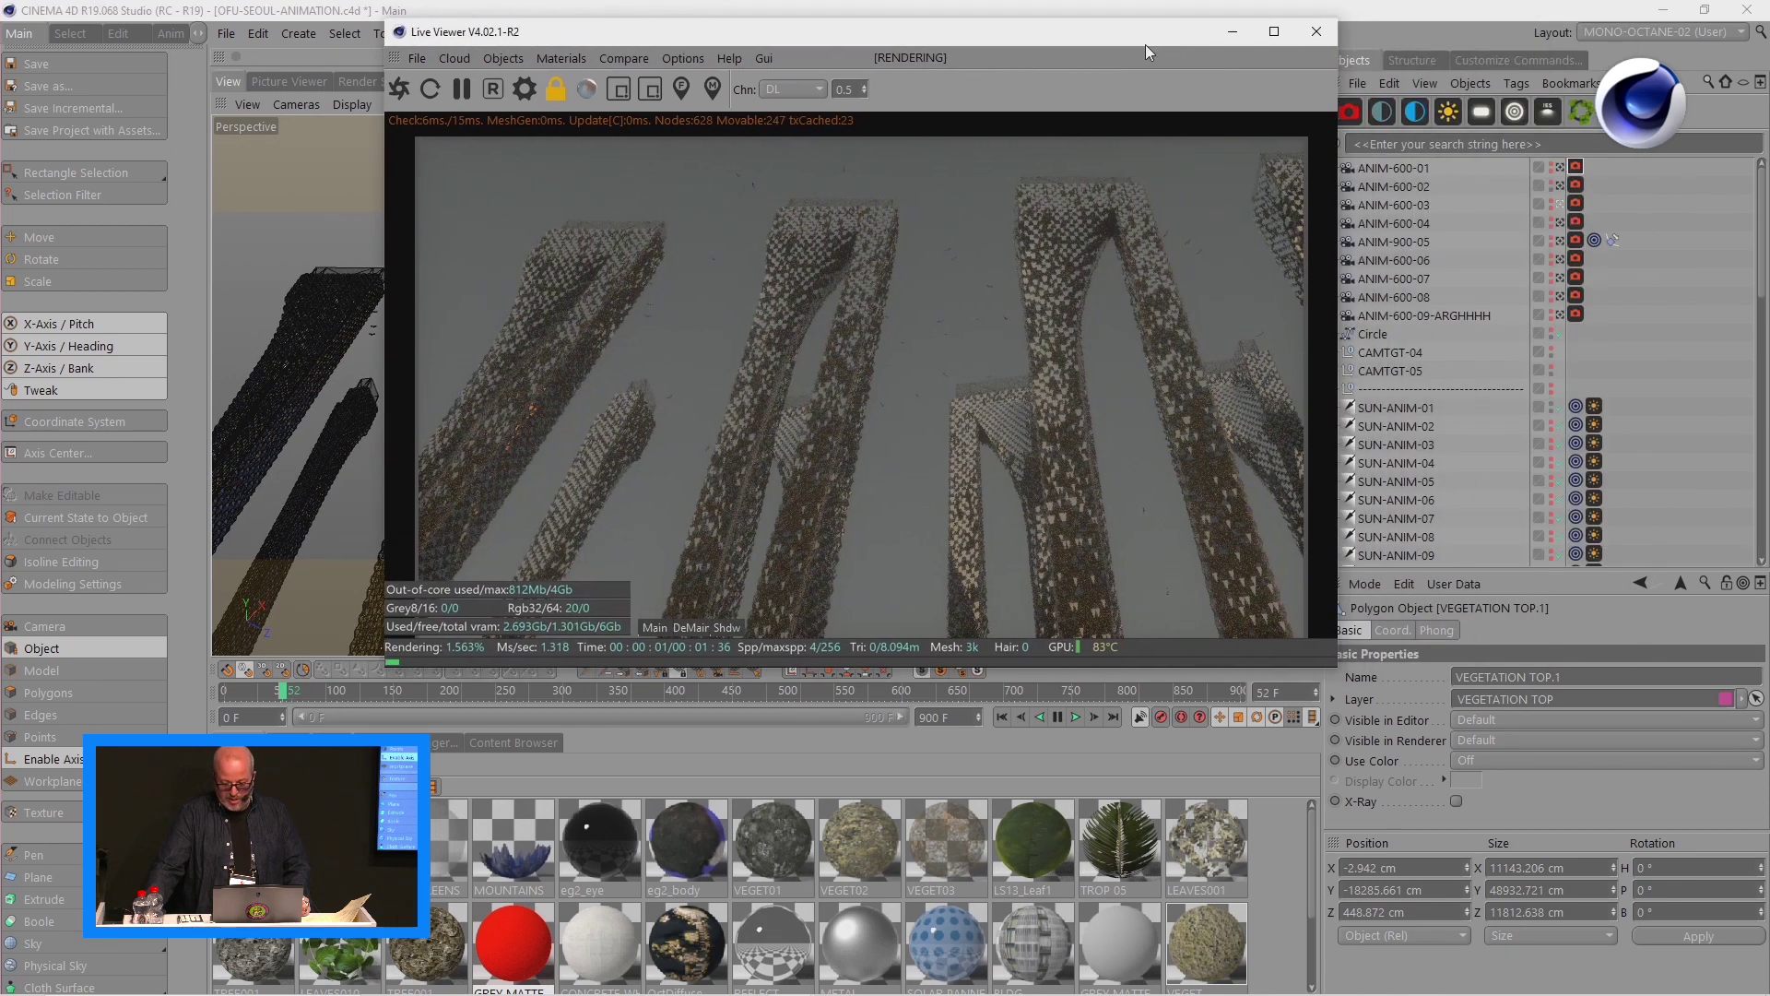
- Move SUN-ANIM-03 above SUN-ANIM-01 so the towers render in warm orange sunlight
click(1558, 411)
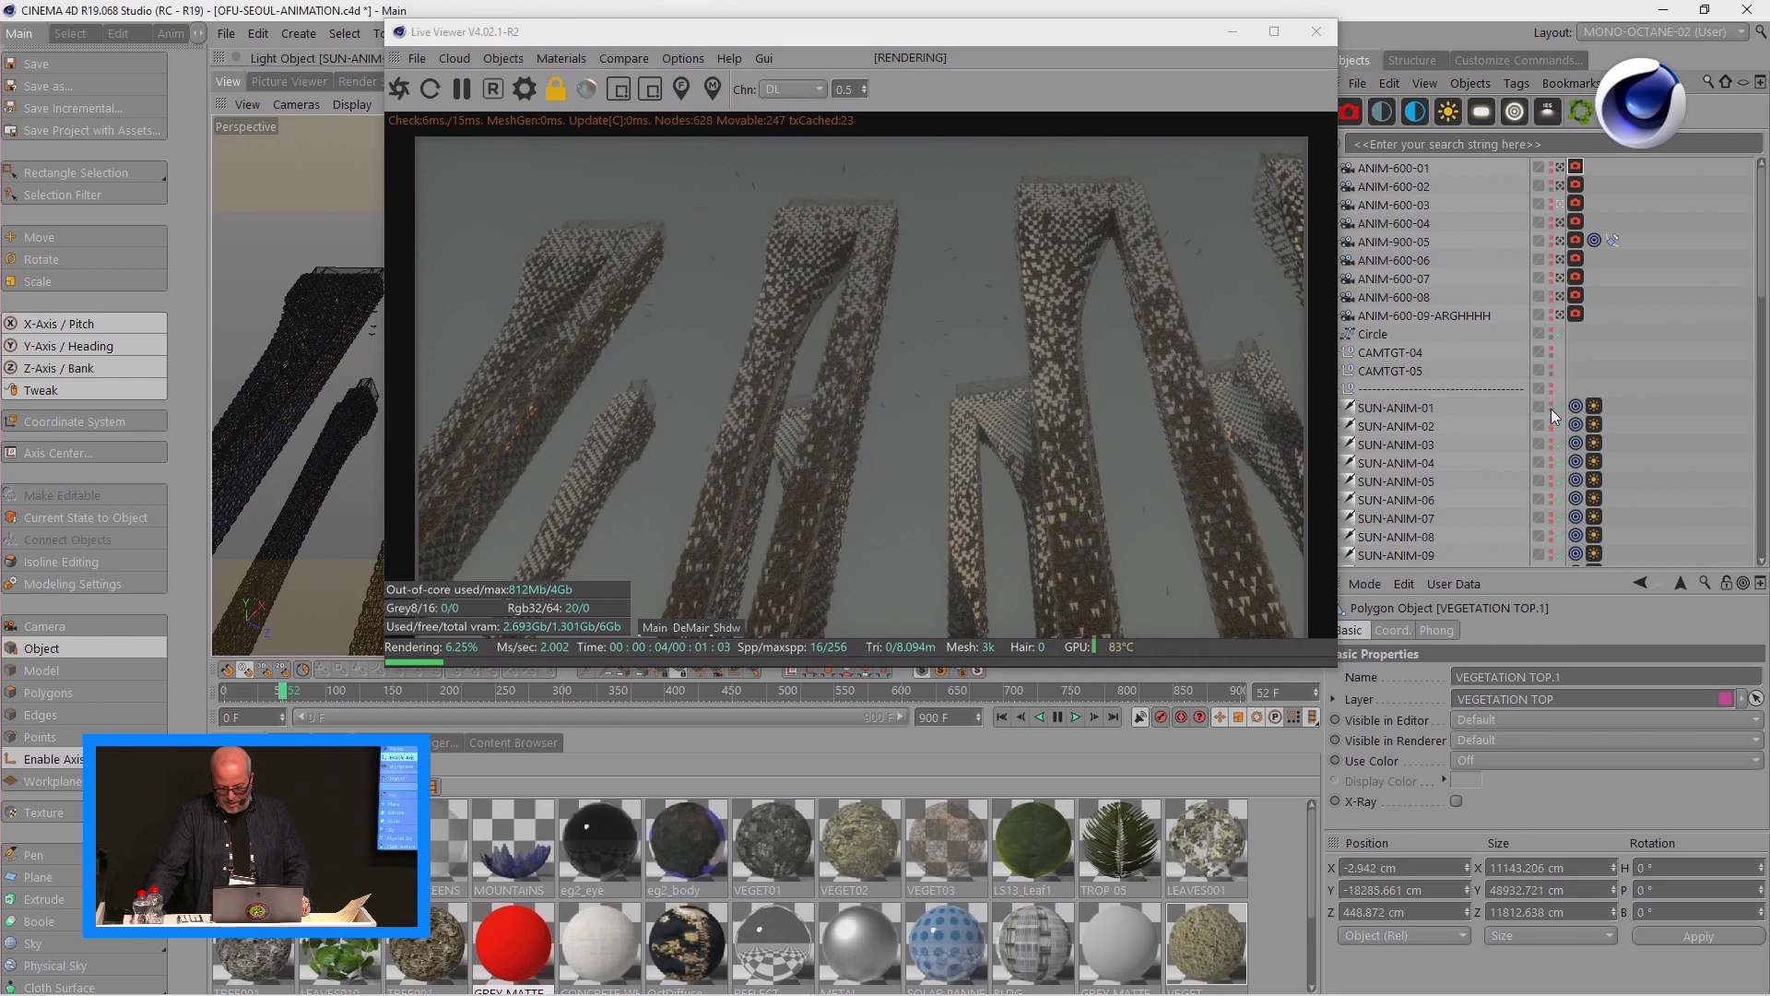
click(1553, 444)
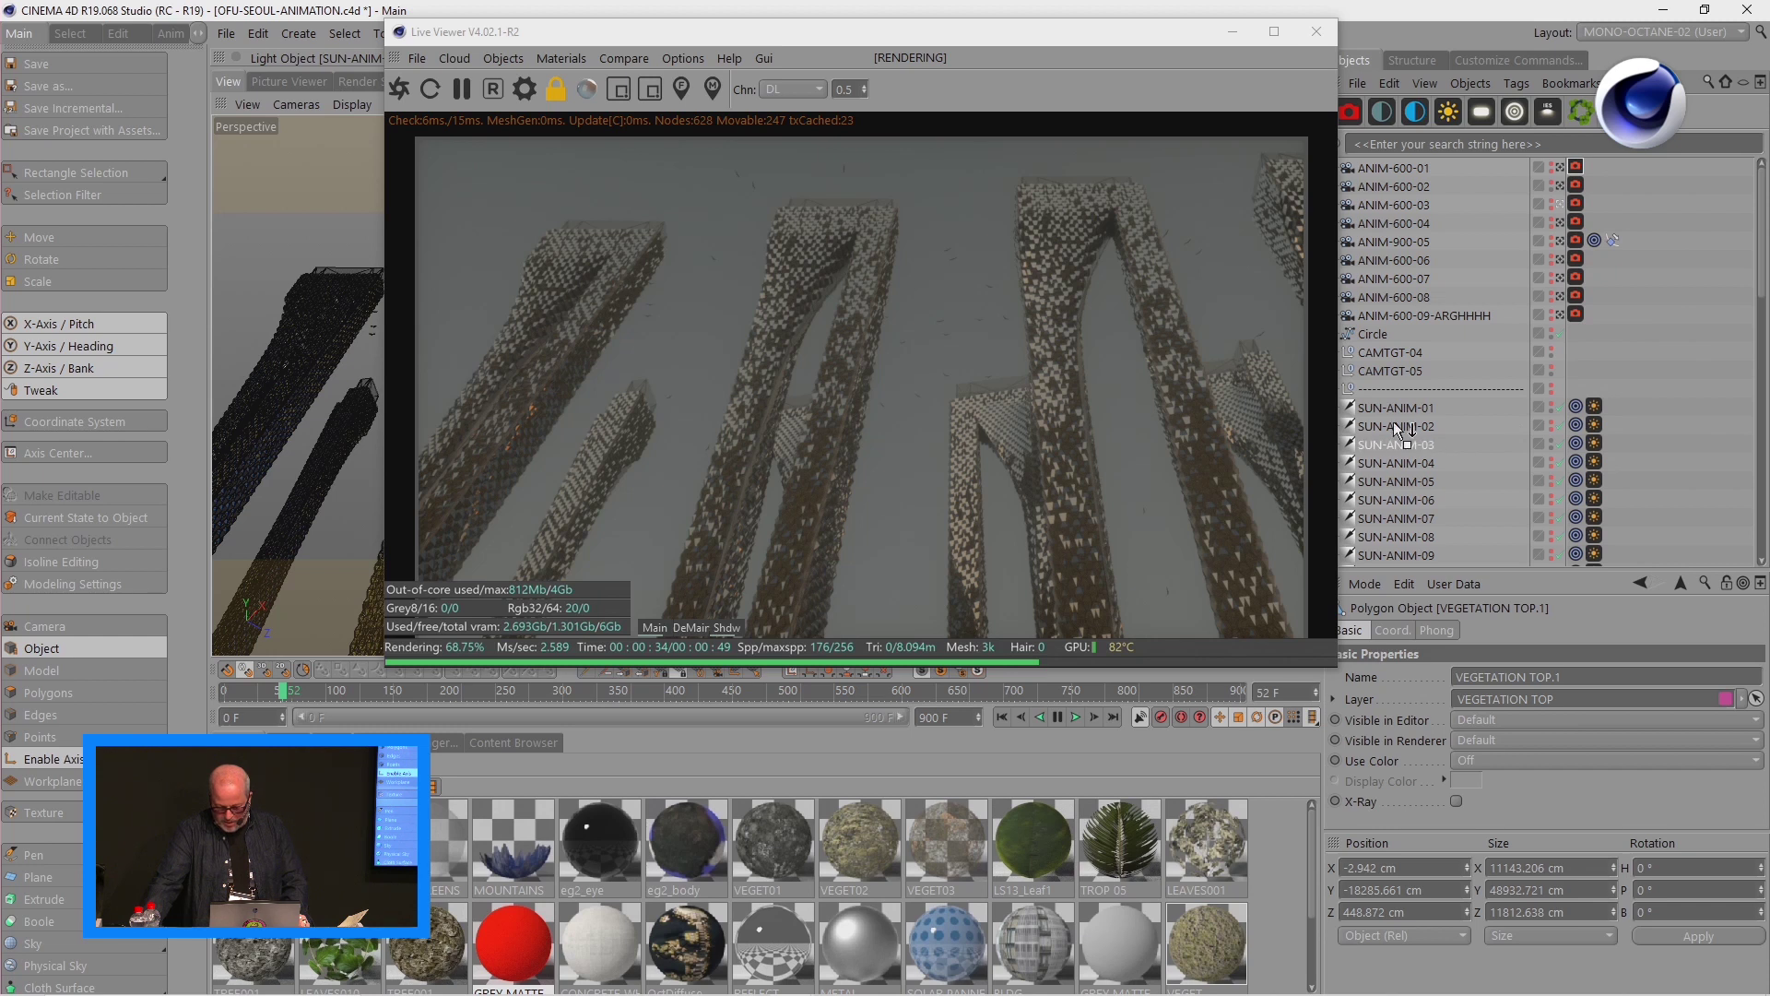
drag(1394, 402, 1394, 397)
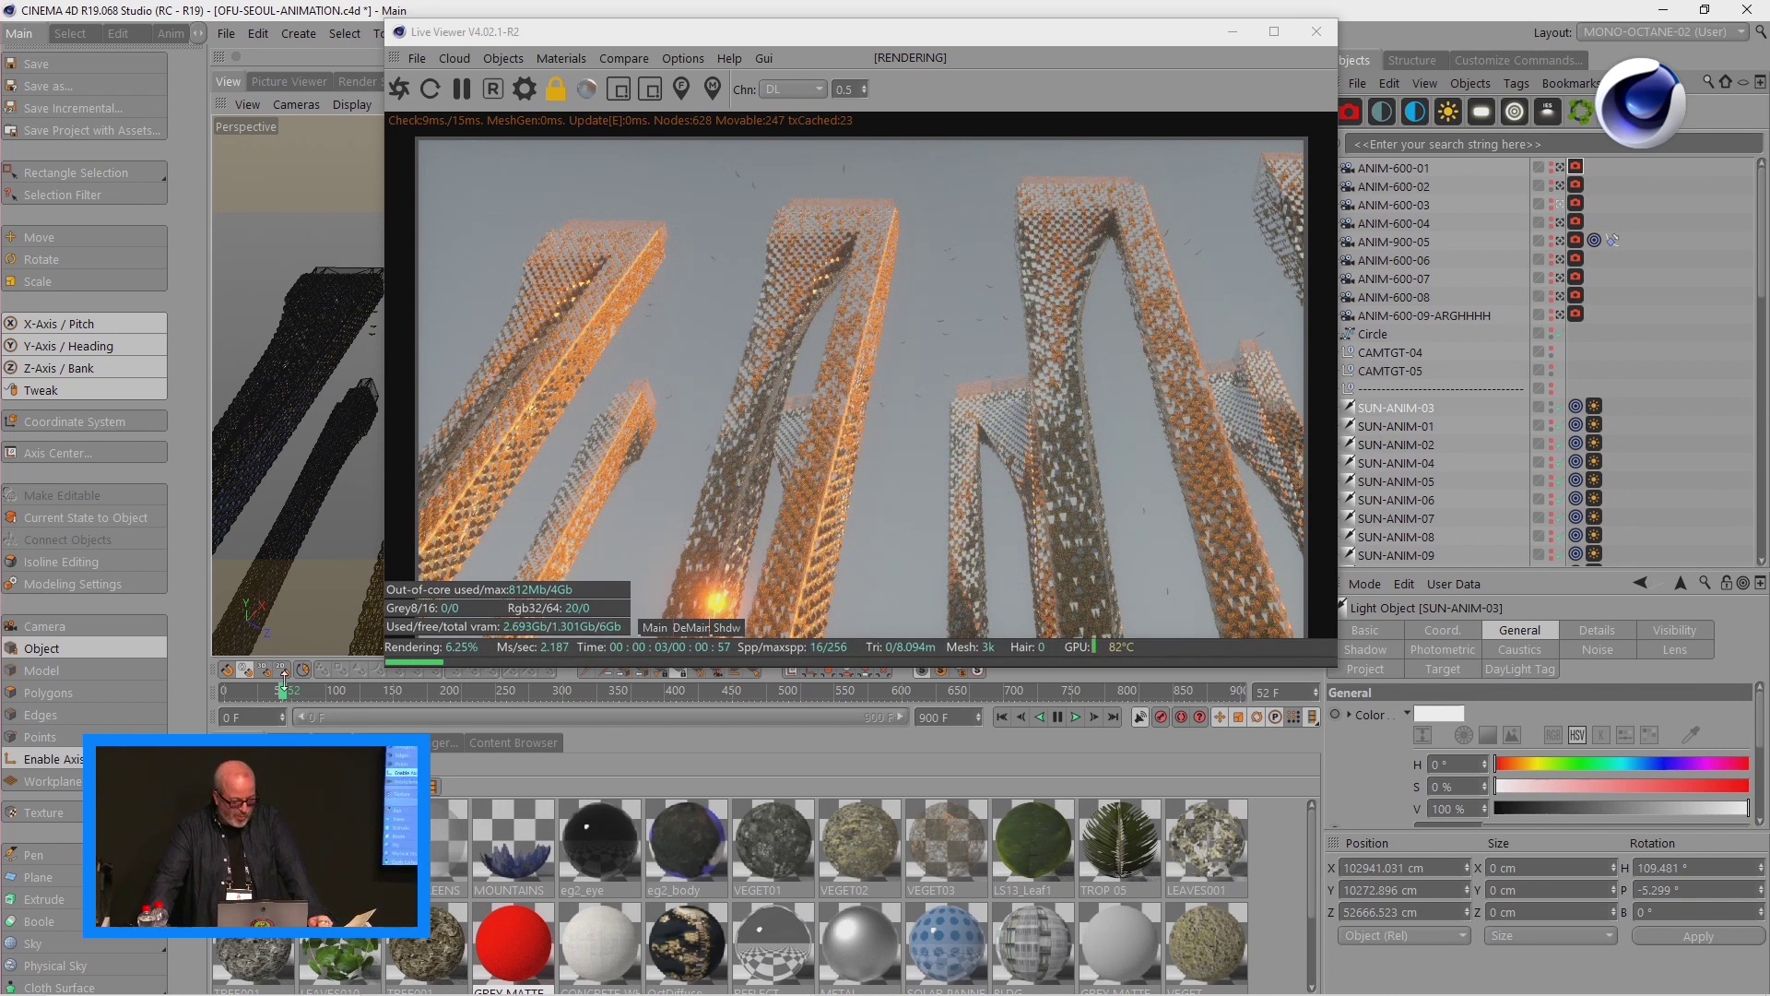
- Step the animation through frames 145, 487, 667, 689 and 778 to preview the sunlit towers
drag(284, 693, 637, 692)
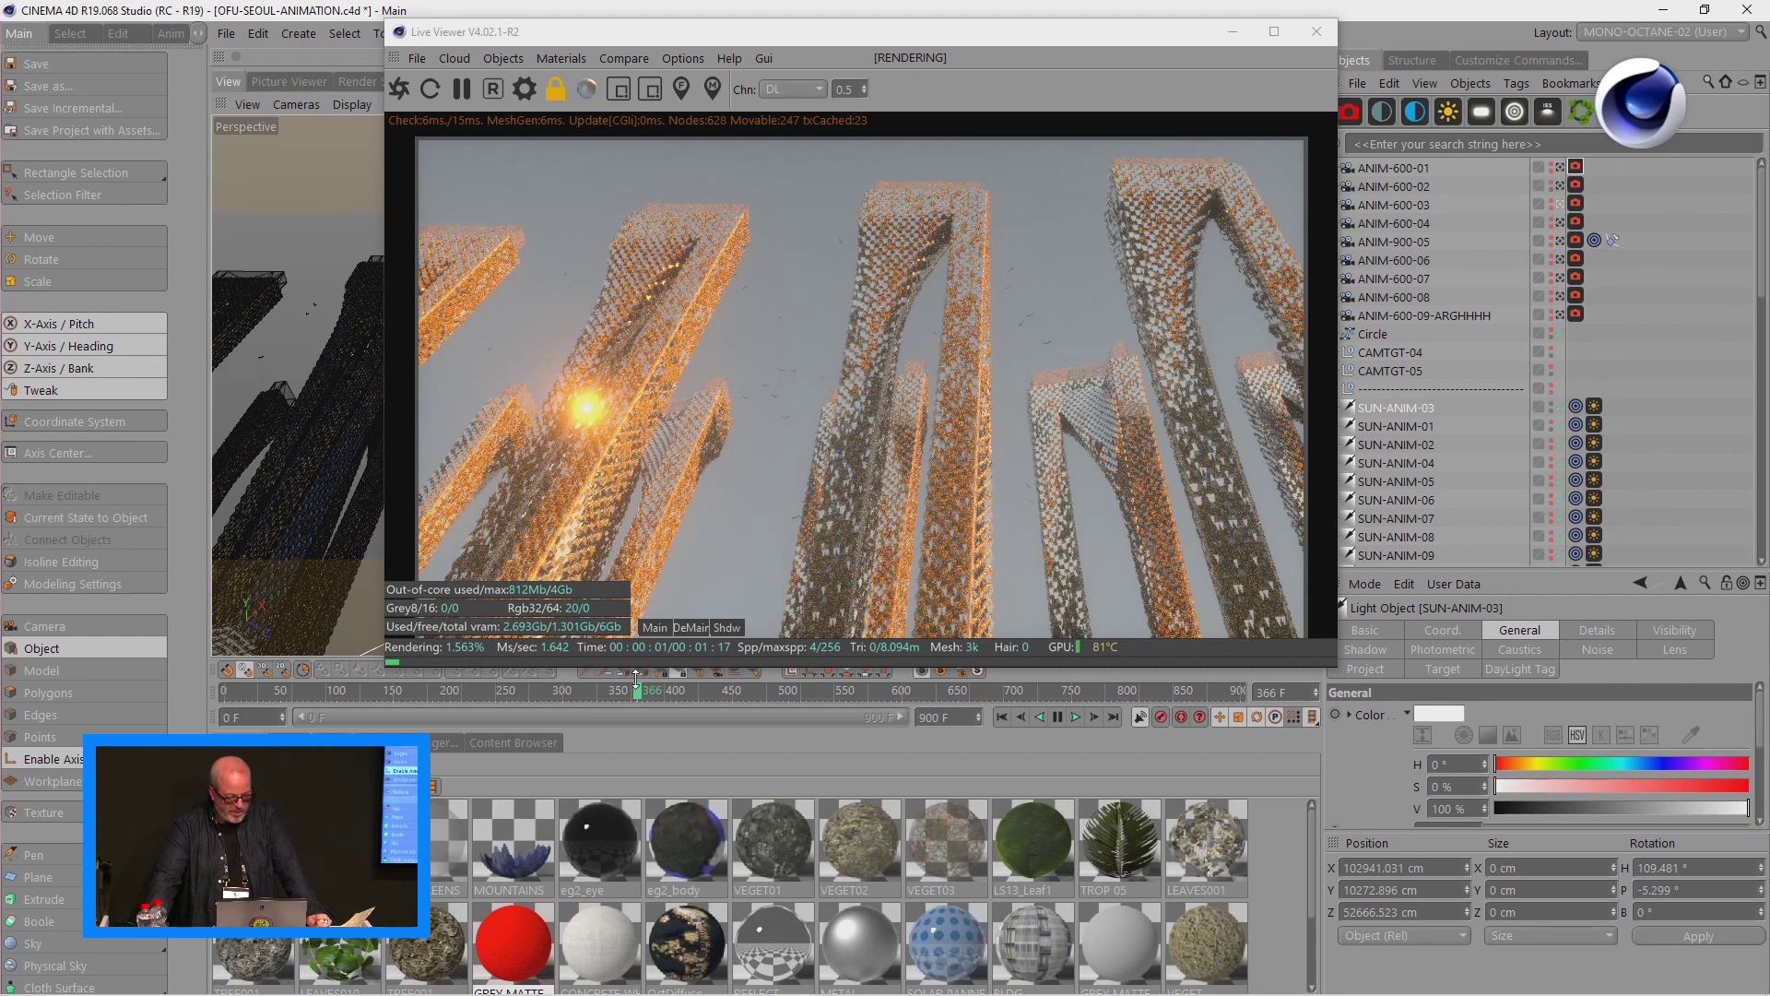
drag(638, 692, 864, 694)
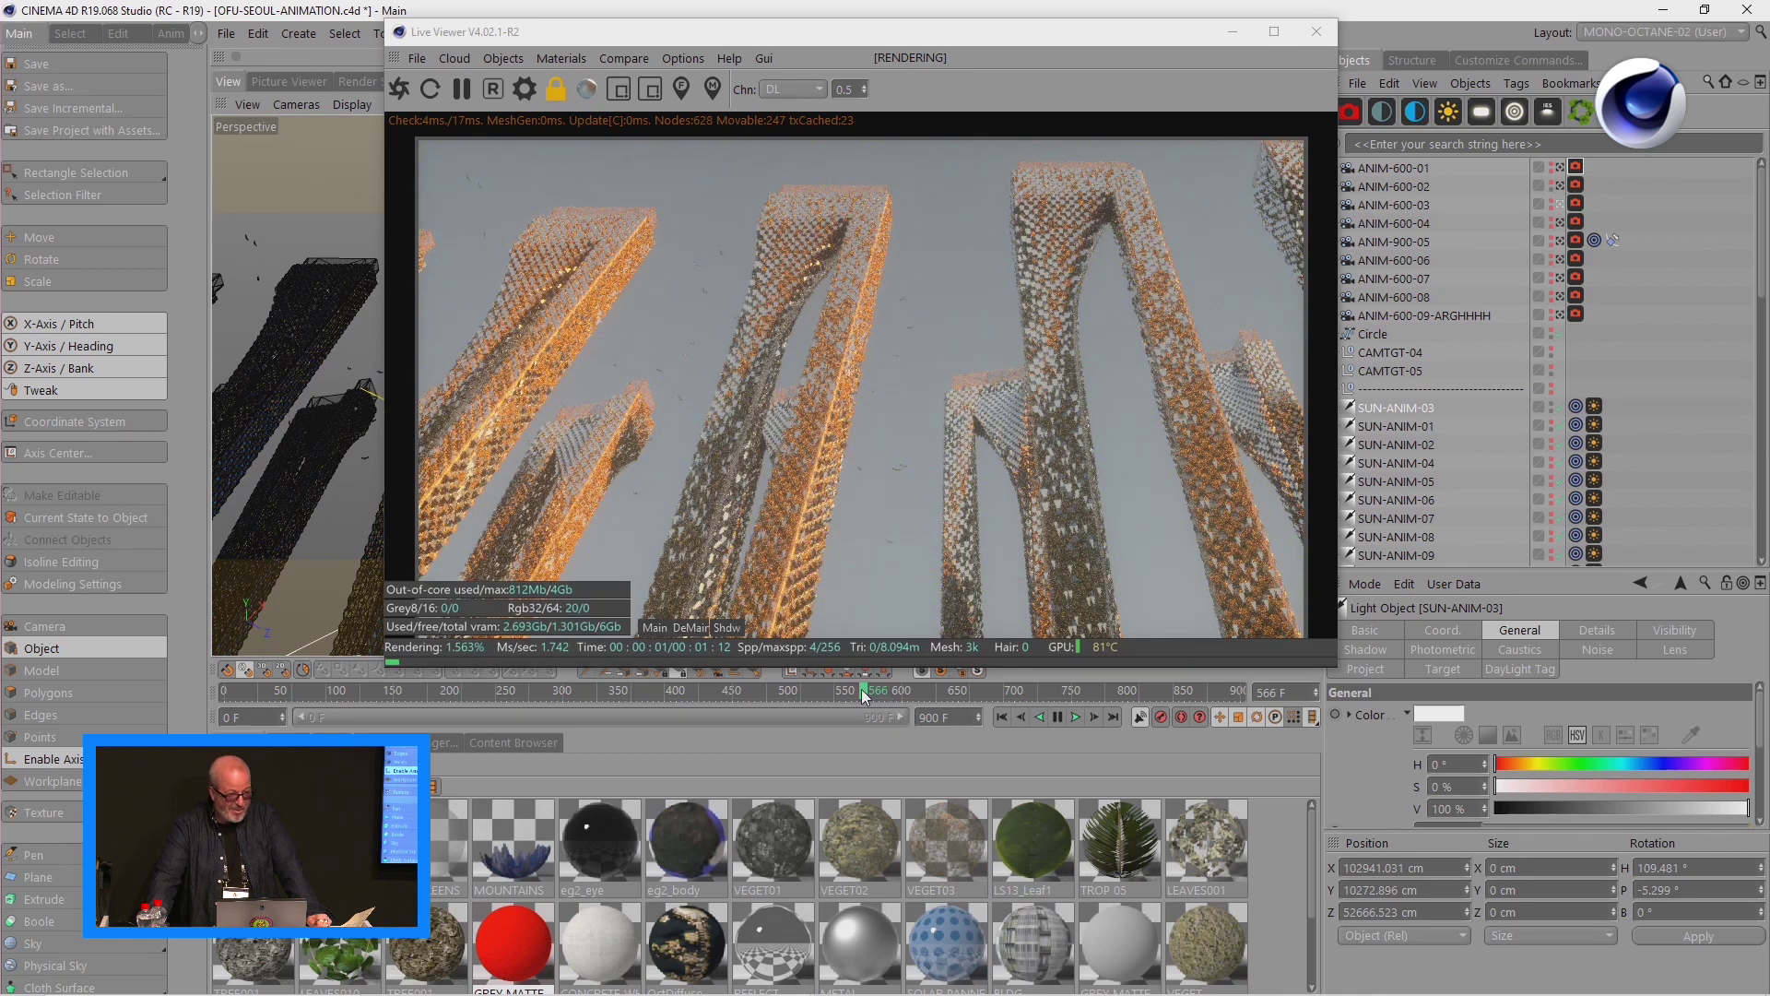
drag(888, 696, 978, 691)
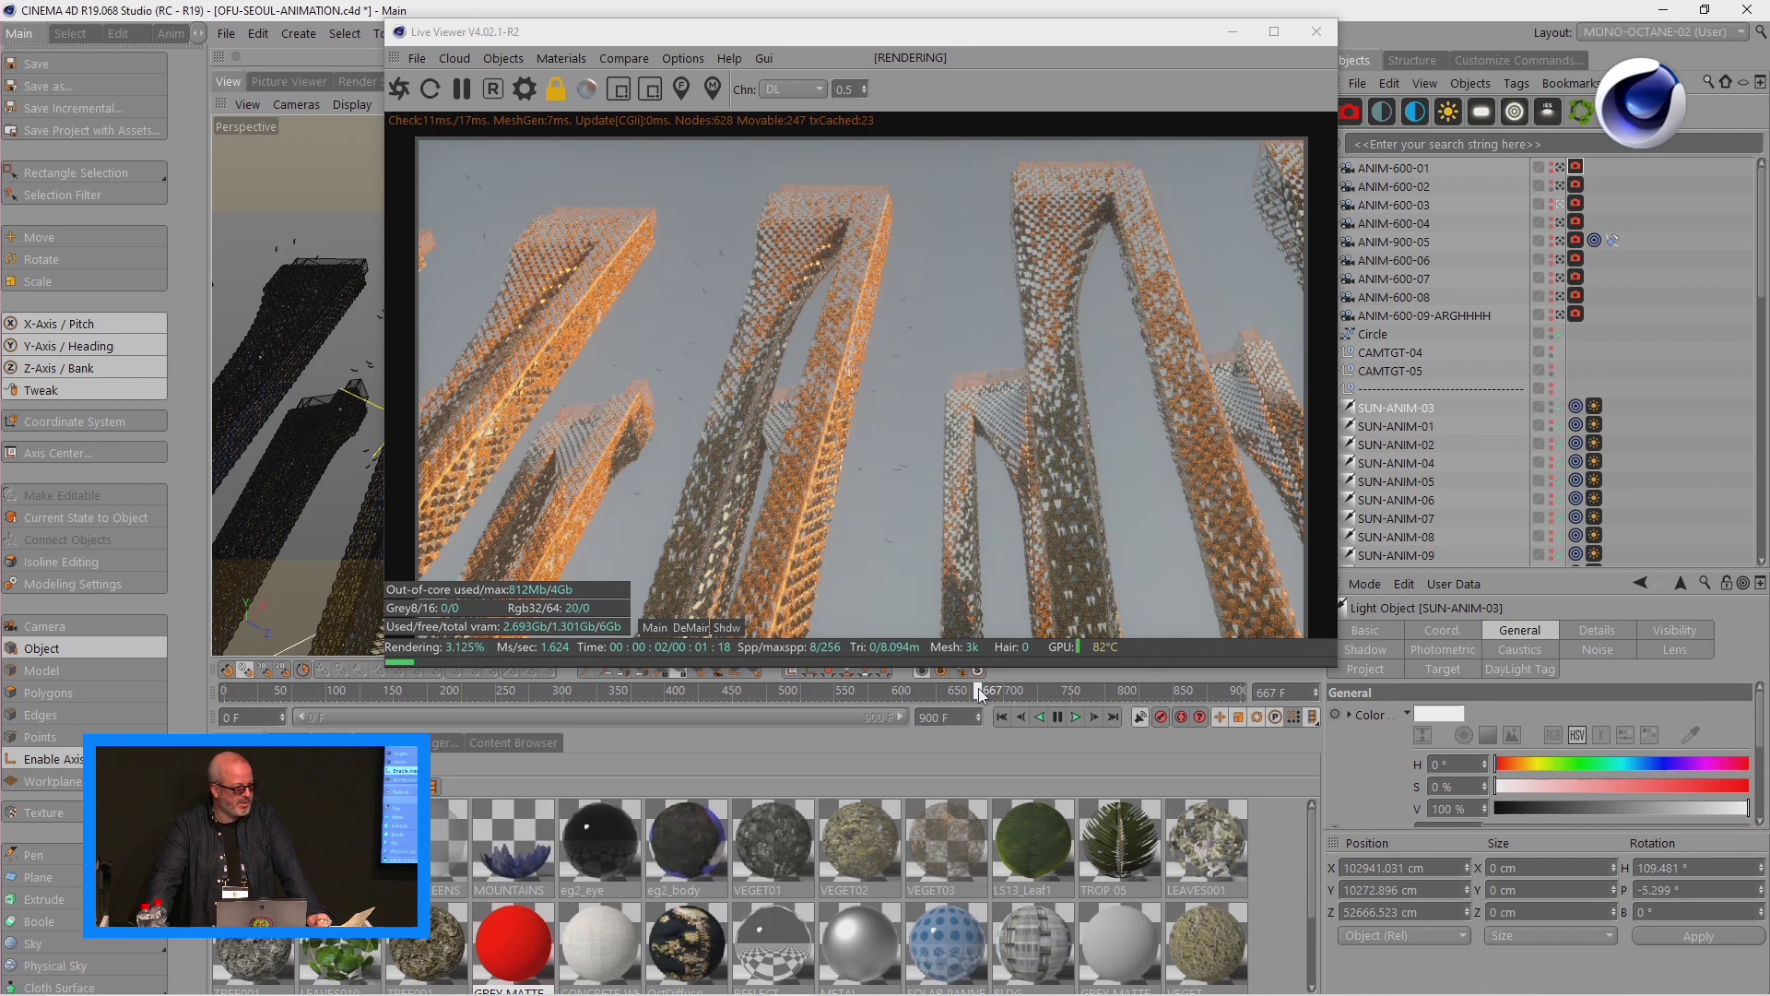
drag(977, 689, 1035, 692)
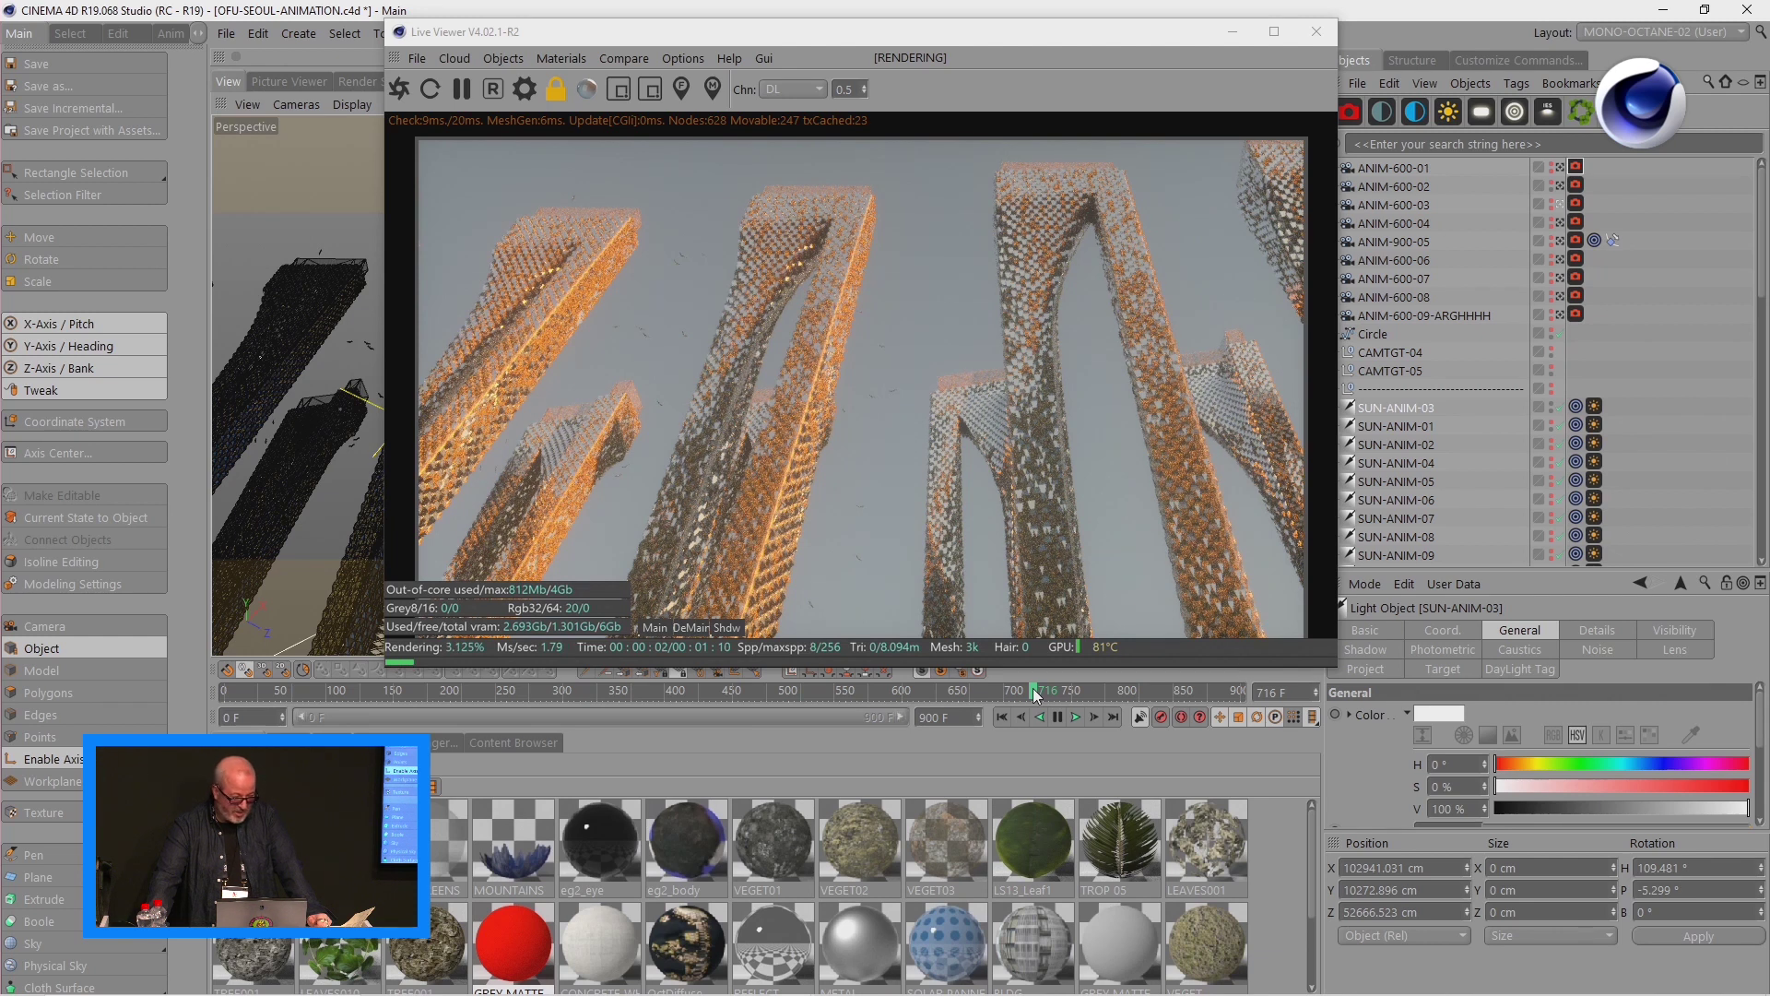
drag(1033, 688, 1103, 690)
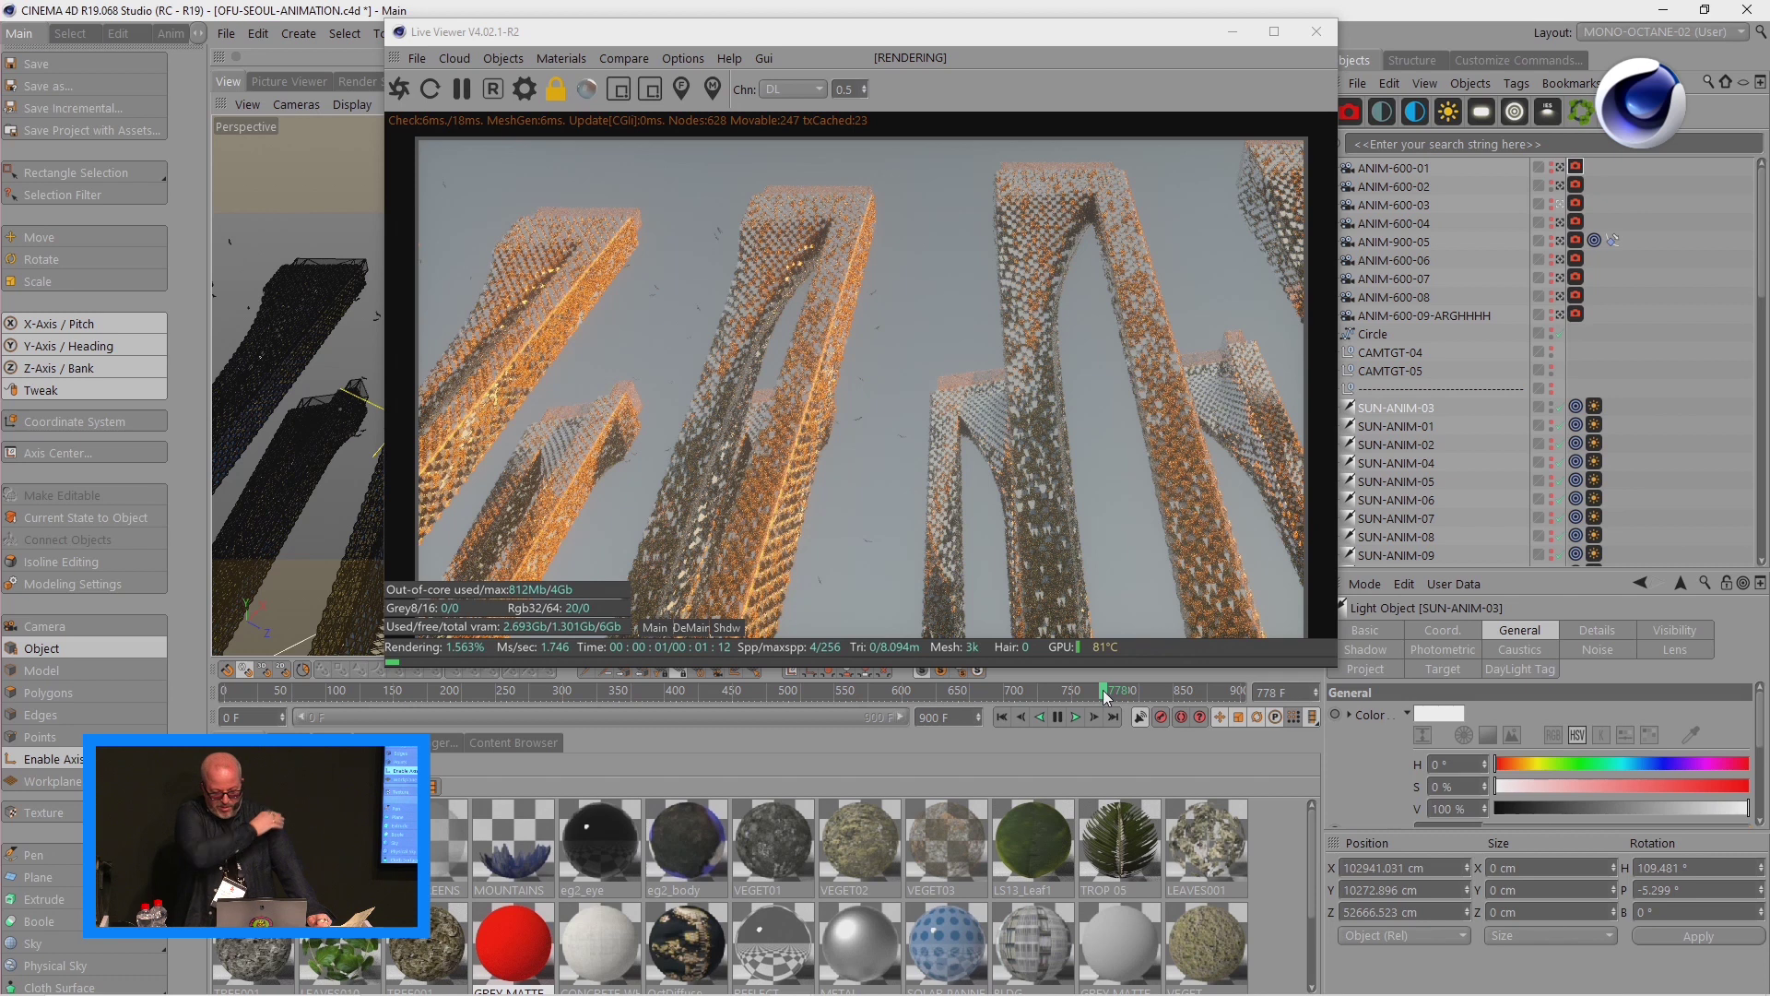
drag(1153, 31, 1254, 96)
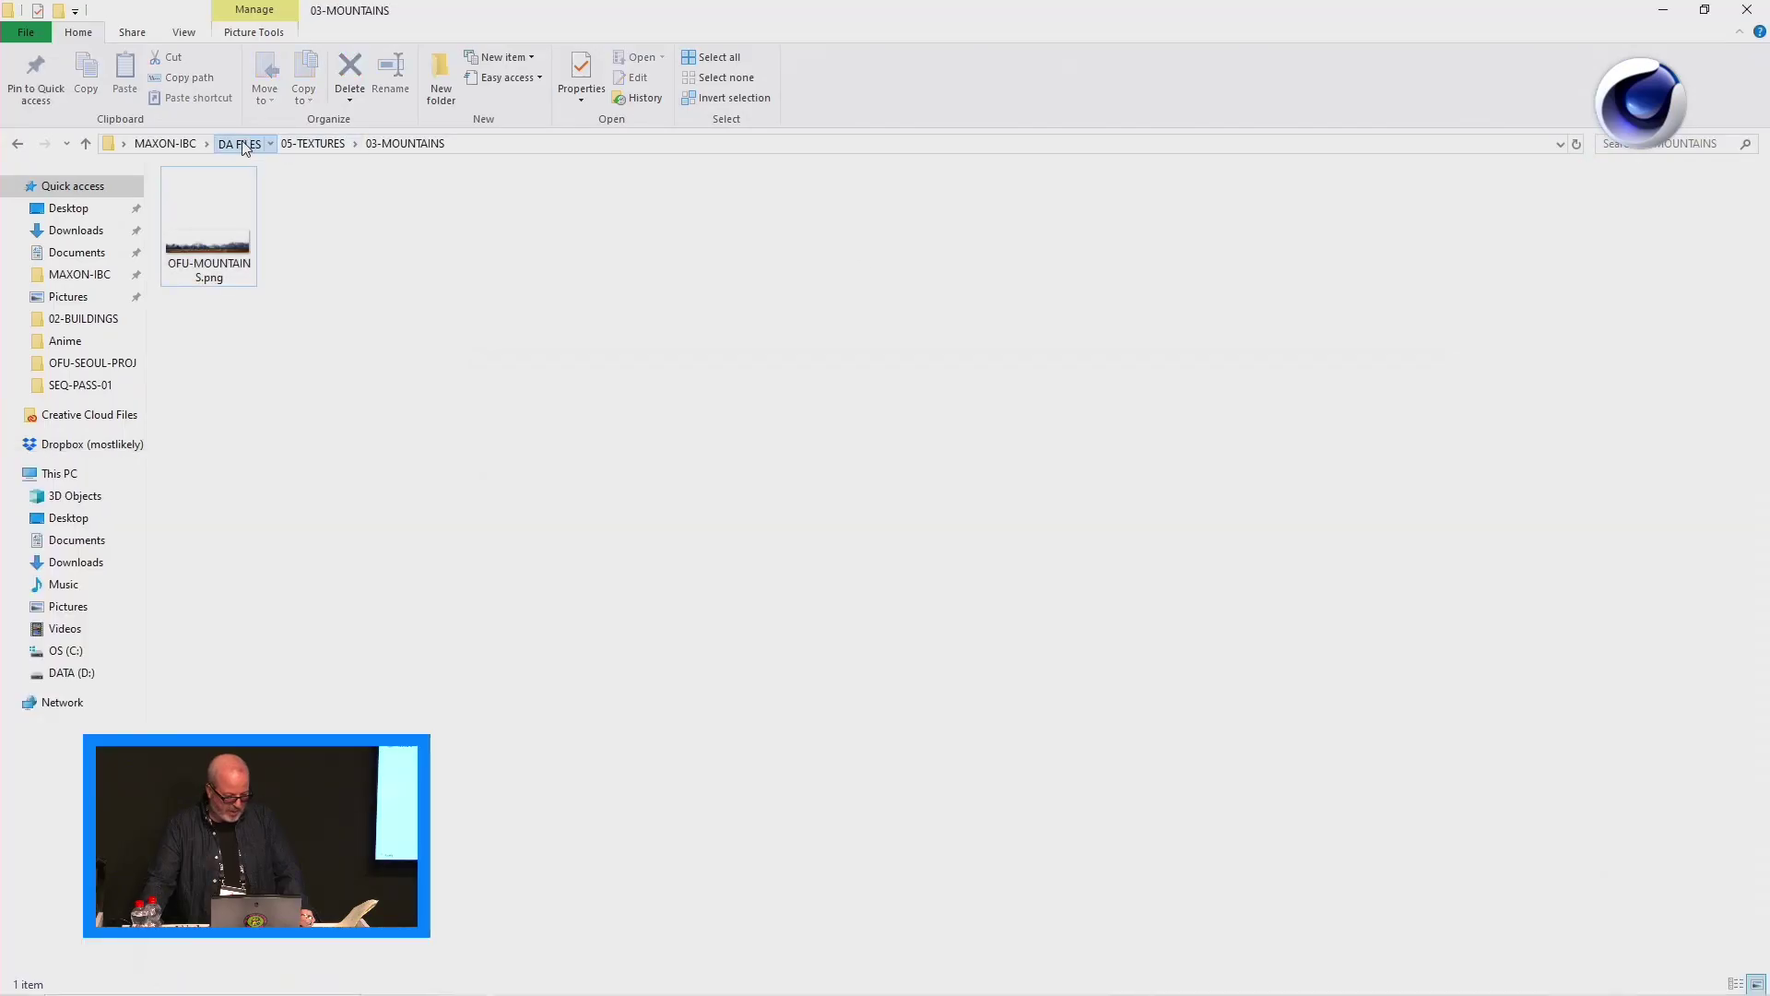
- Open TREE VAR 01.c4d from 06-ASSETS > 01-MARLIN TREES > TREE VAR 01
click(237, 144)
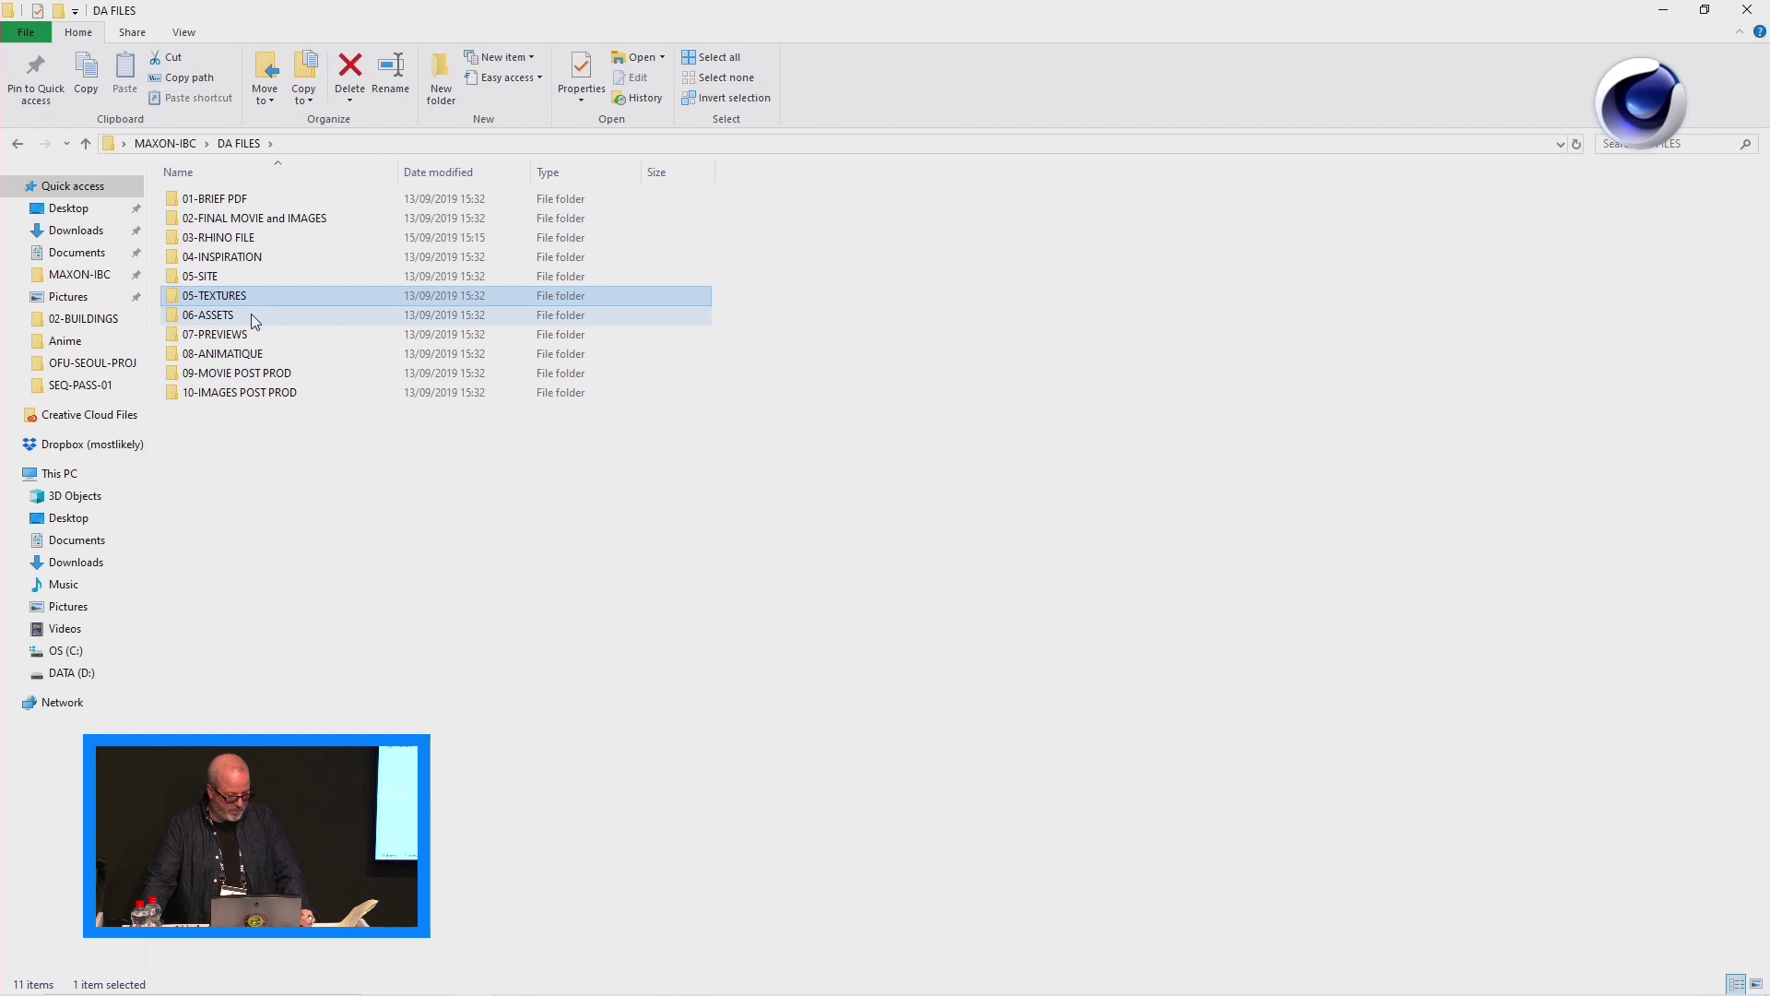
double_click(253, 316)
double_click(248, 202)
double_click(219, 207)
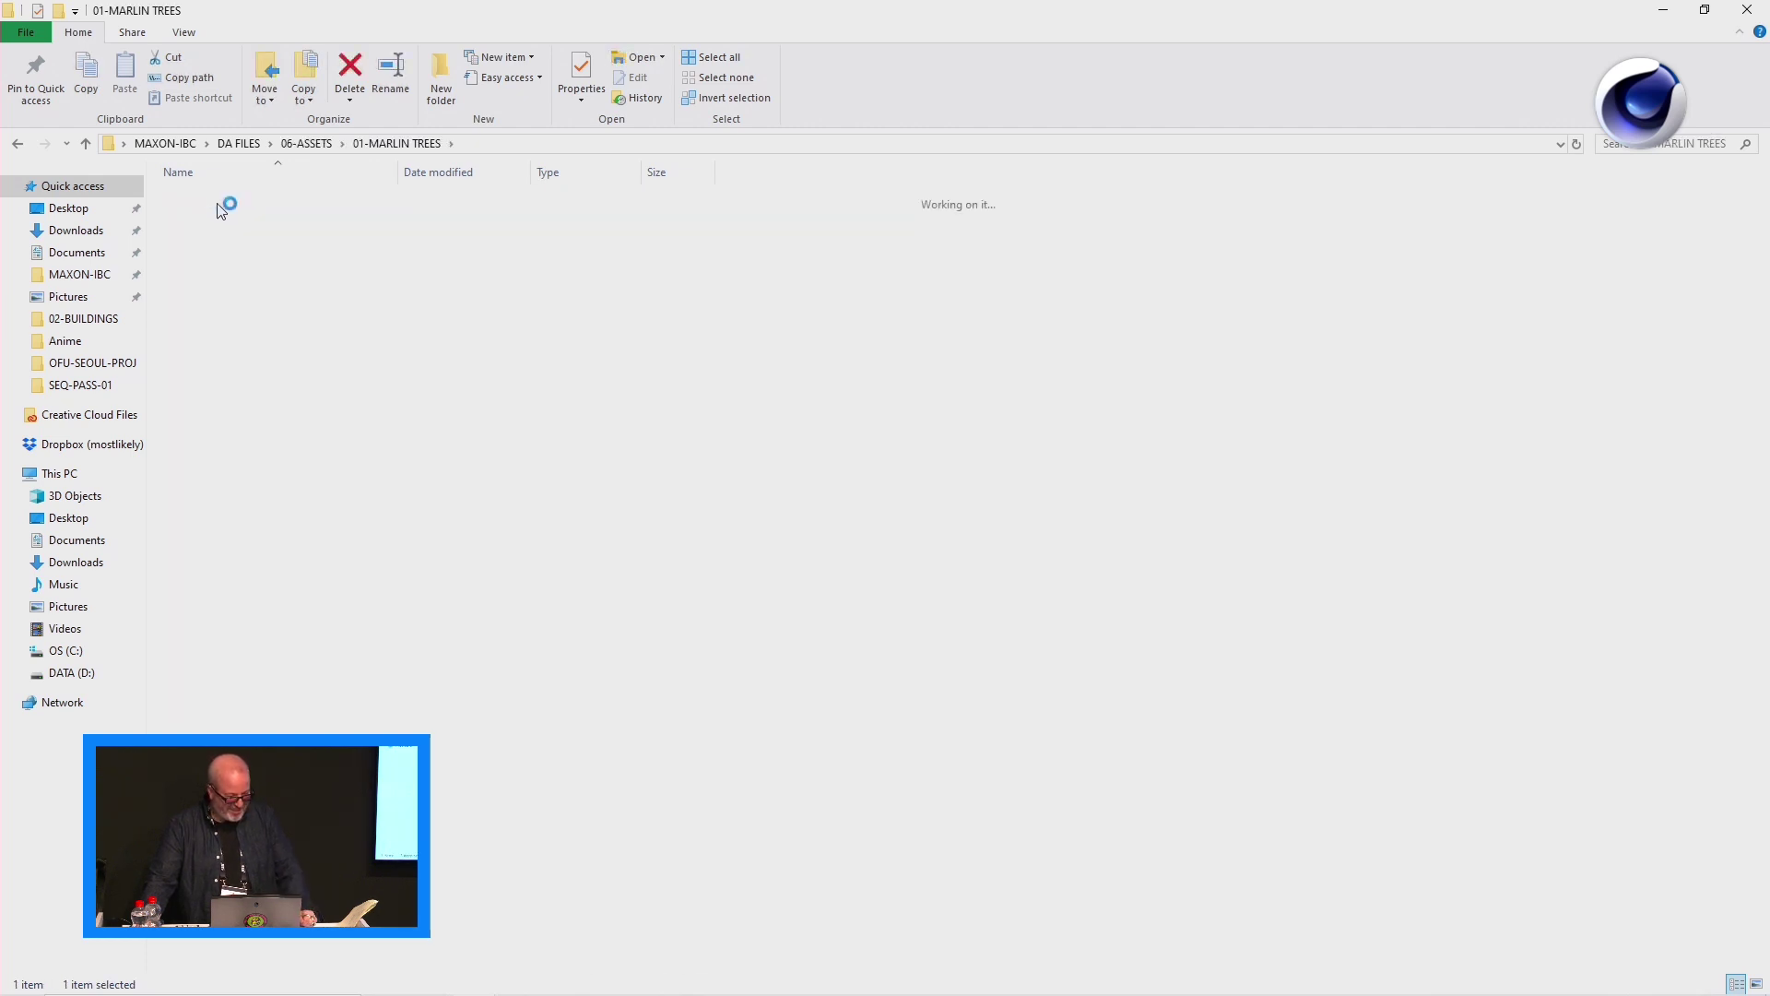
double_click(219, 220)
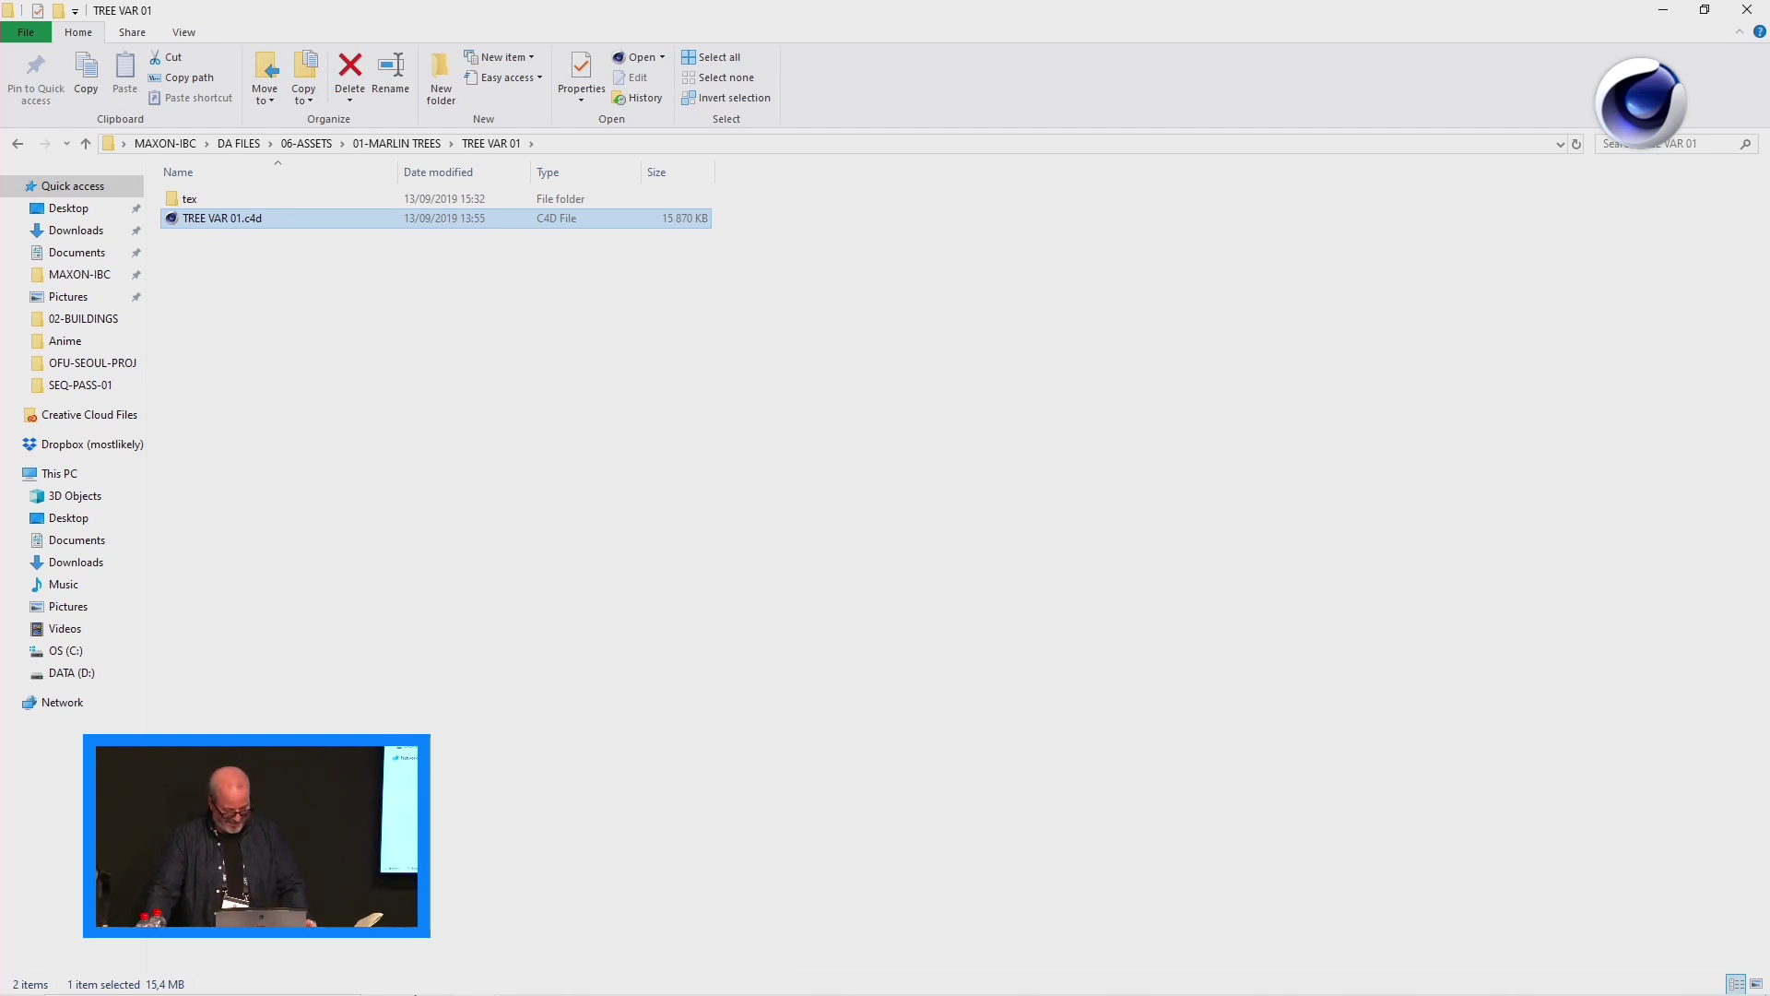
- Load the tree file in Cinema 4D as a separate untitled project
mouse_move(791, 977)
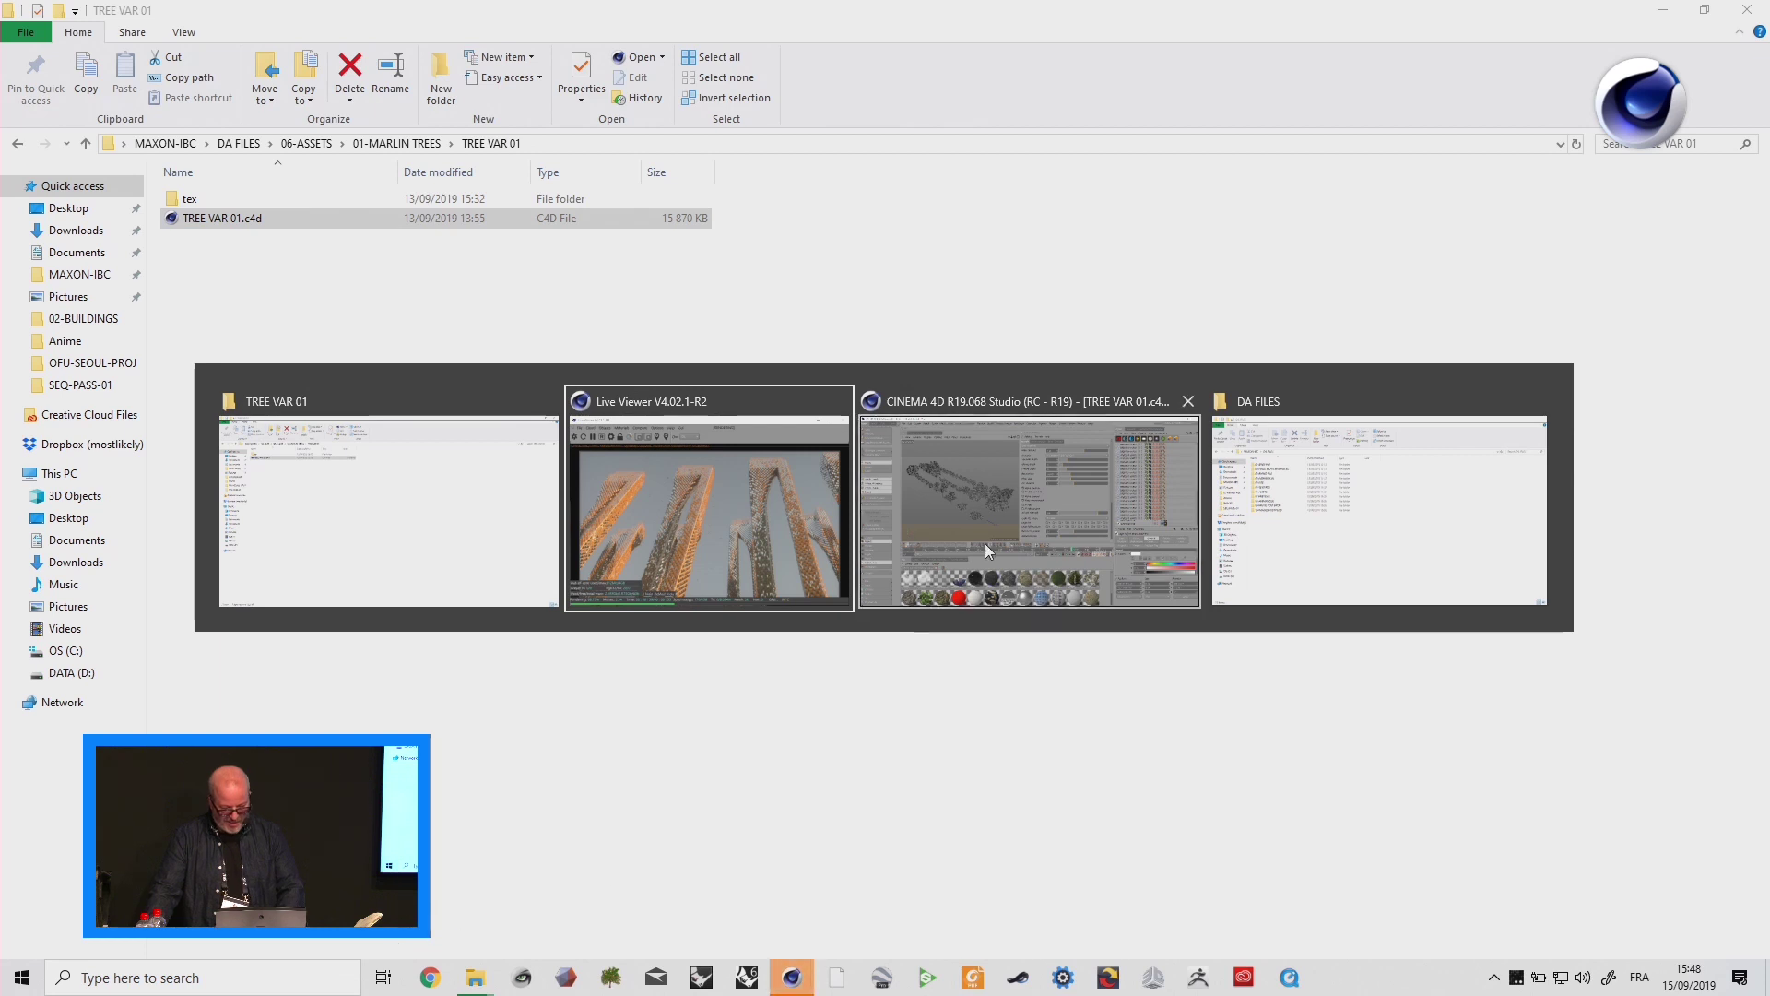
click(980, 582)
click(940, 577)
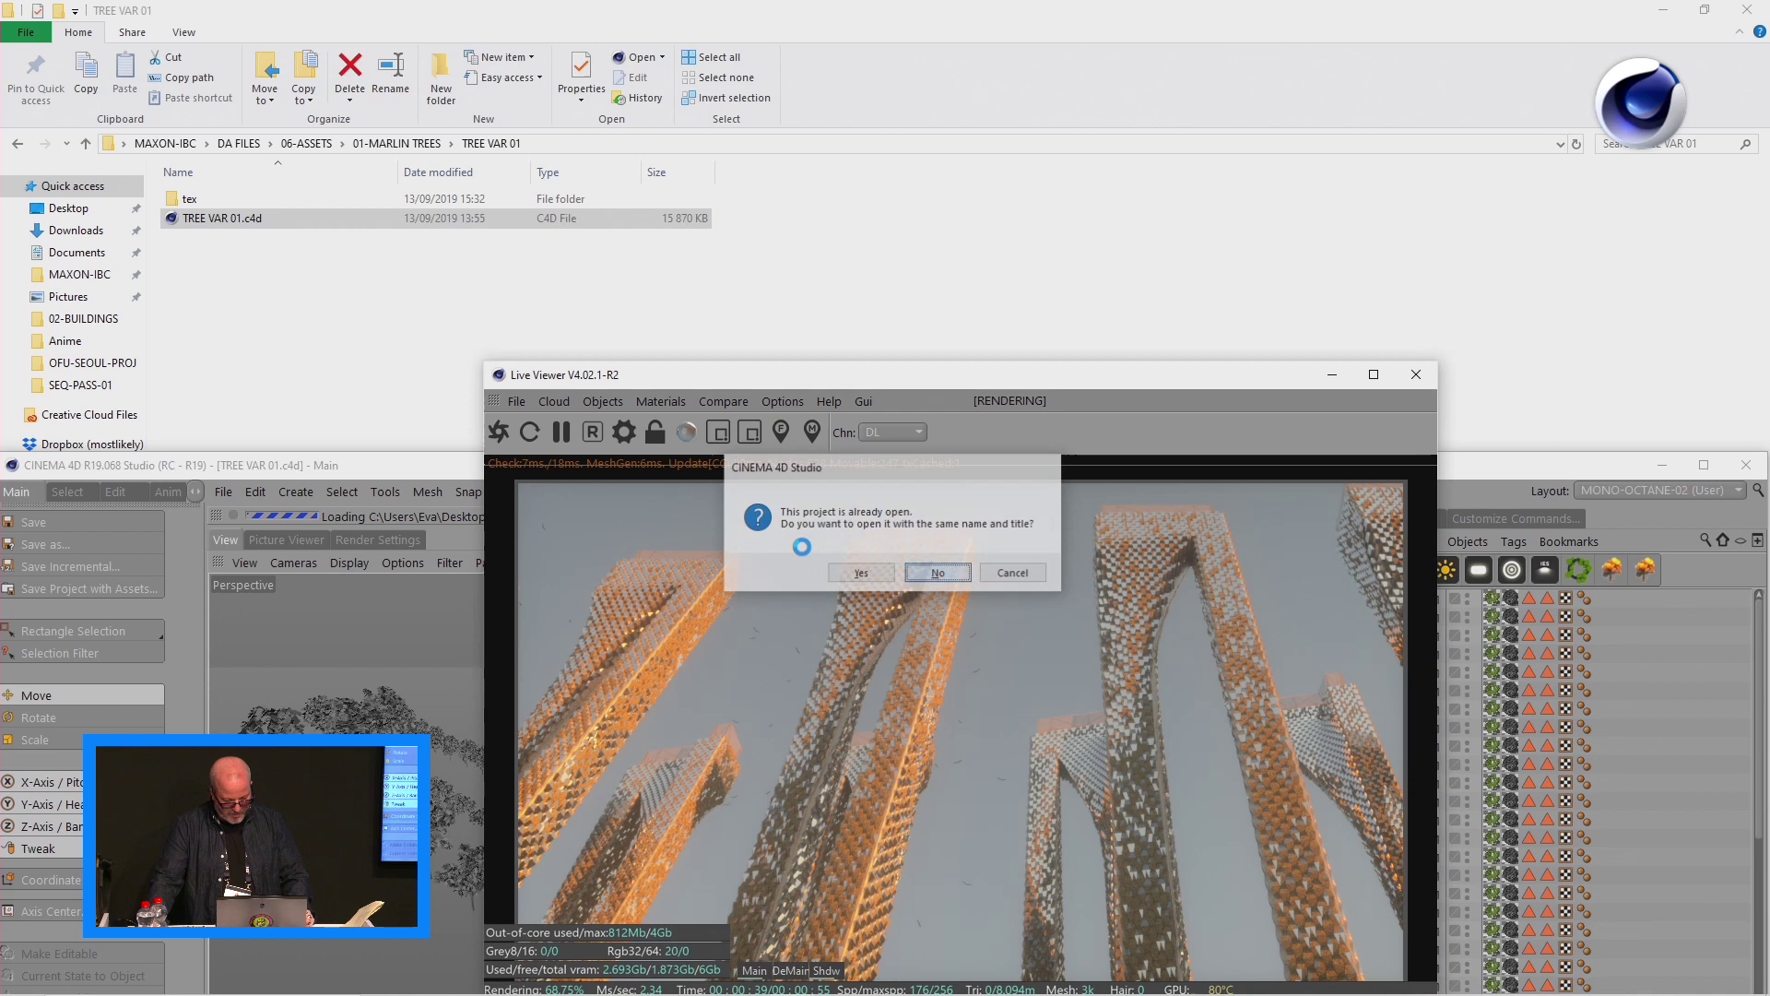
- Inspect the tree asset scene, orbiting to see the trees side-on
double_click(390, 465)
drag(675, 378, 1103, 479)
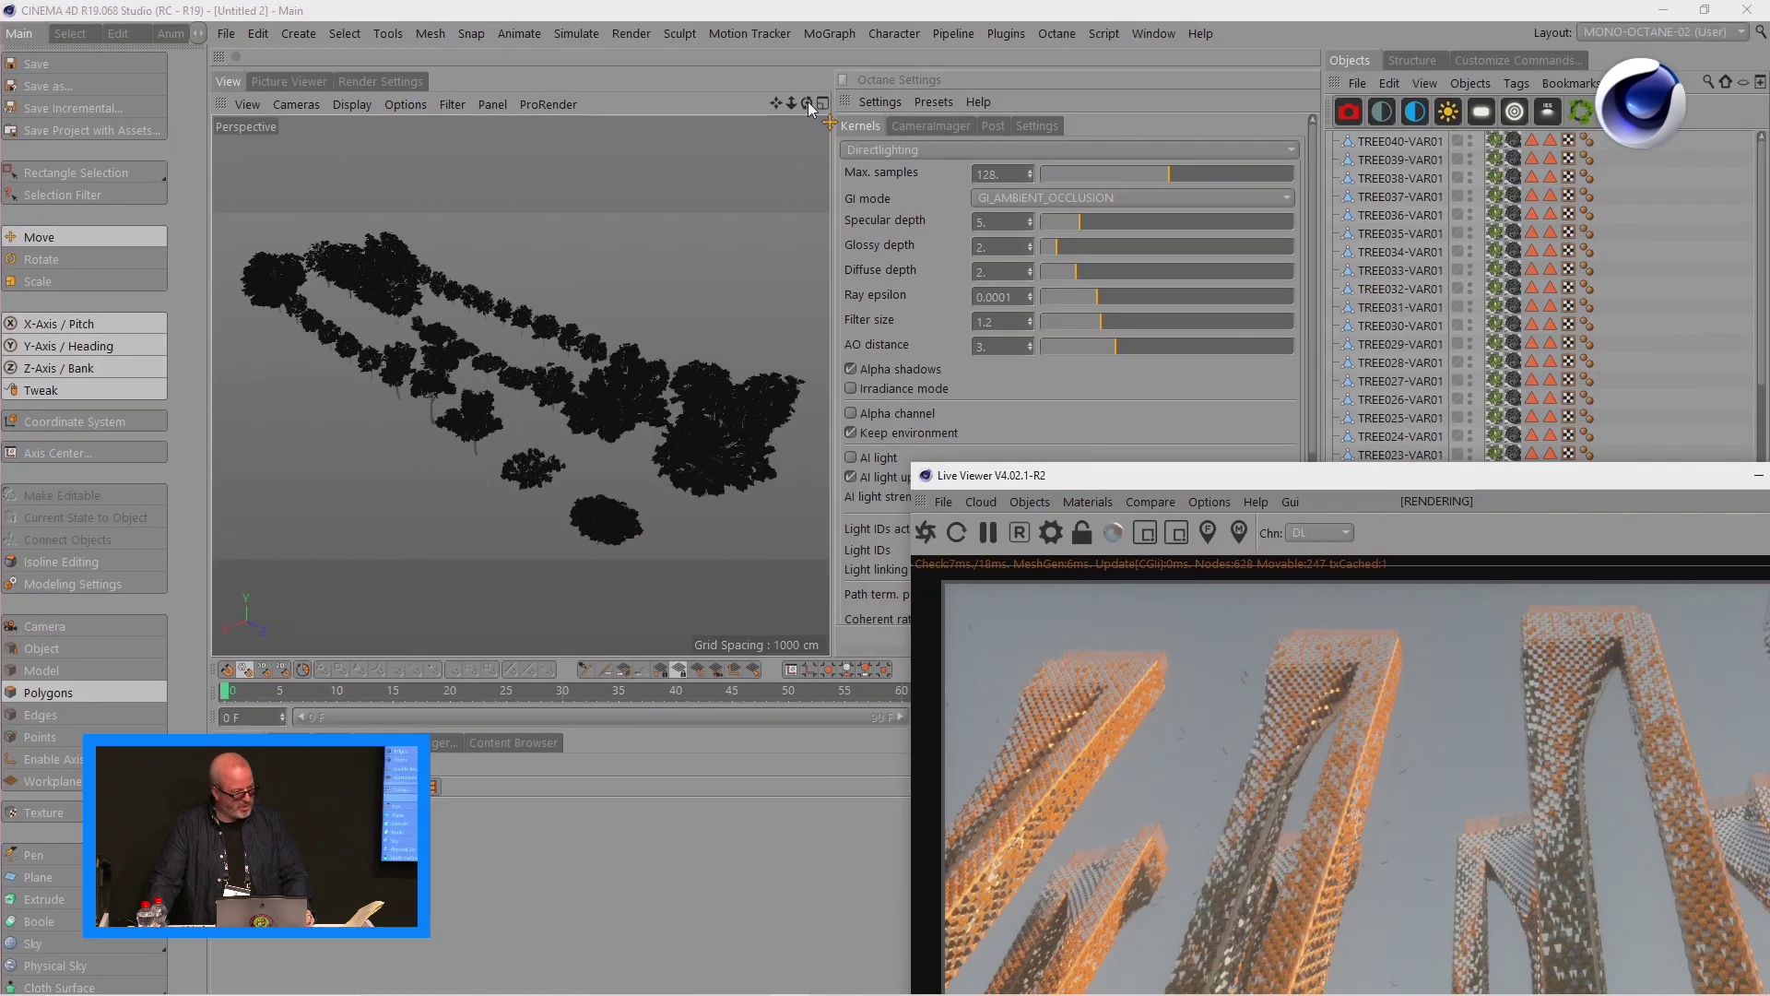
mouse_move(808, 102)
mouse_down()
mouse_move(810, 118)
mouse_move(808, 103)
mouse_up()
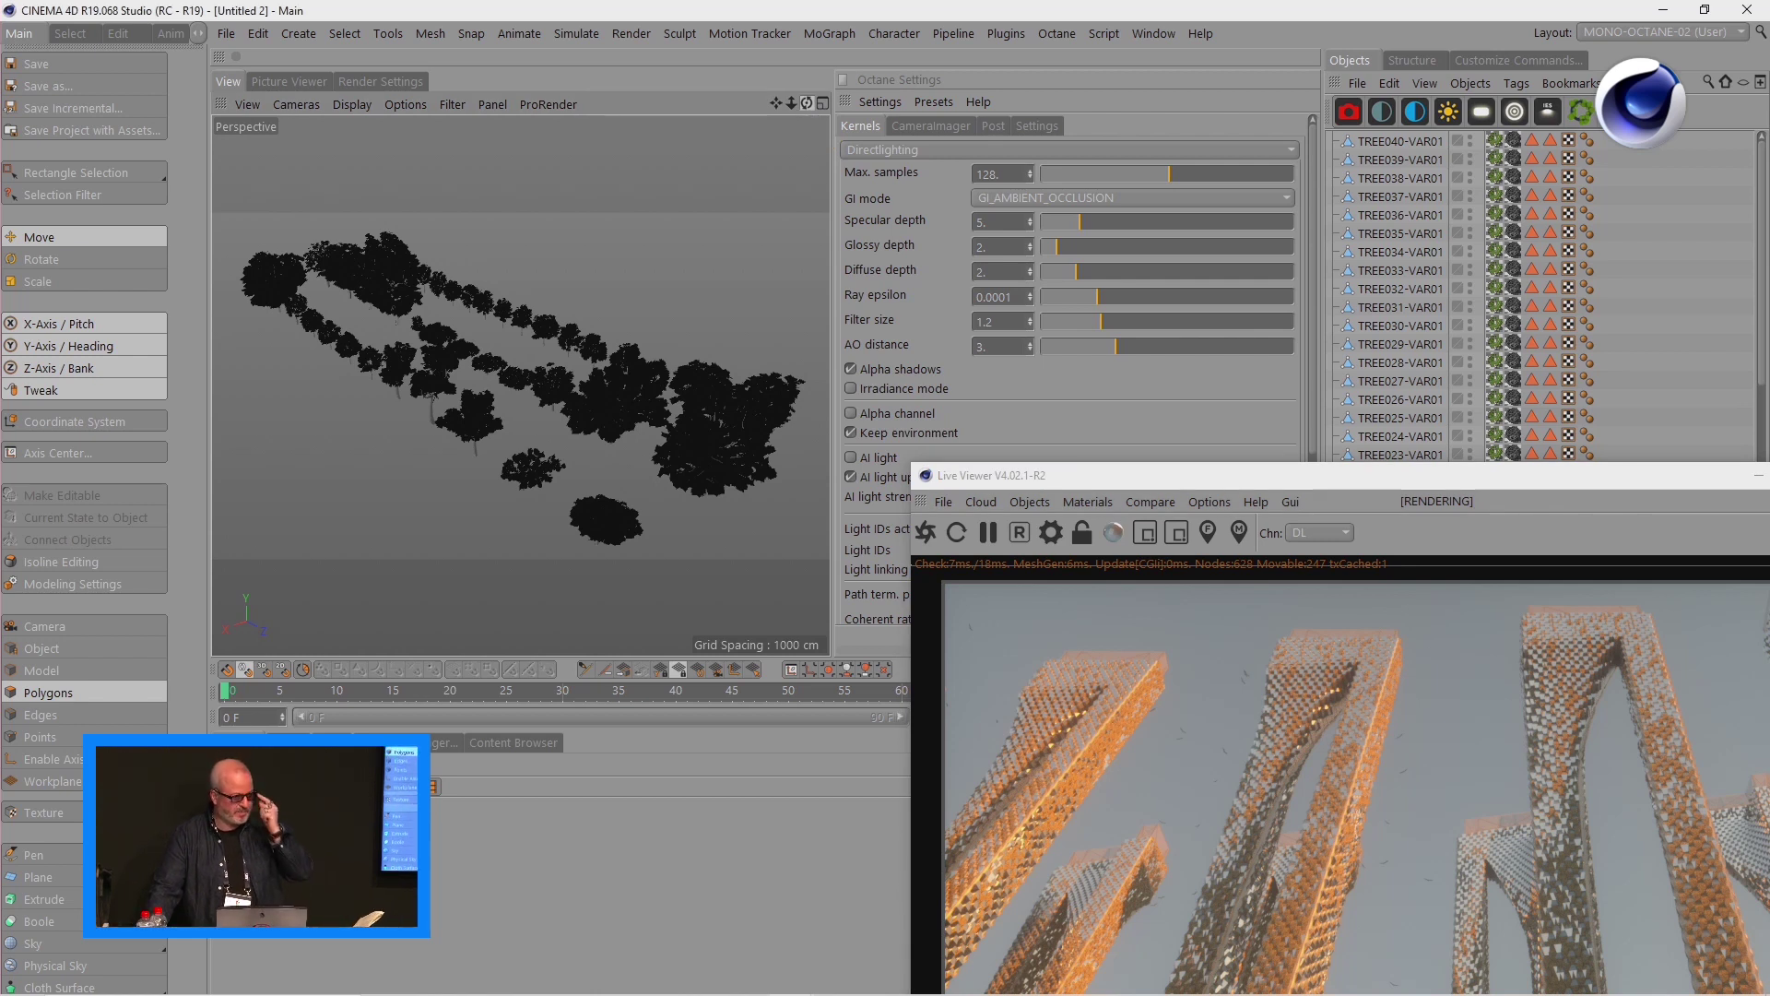
drag(808, 104, 811, 120)
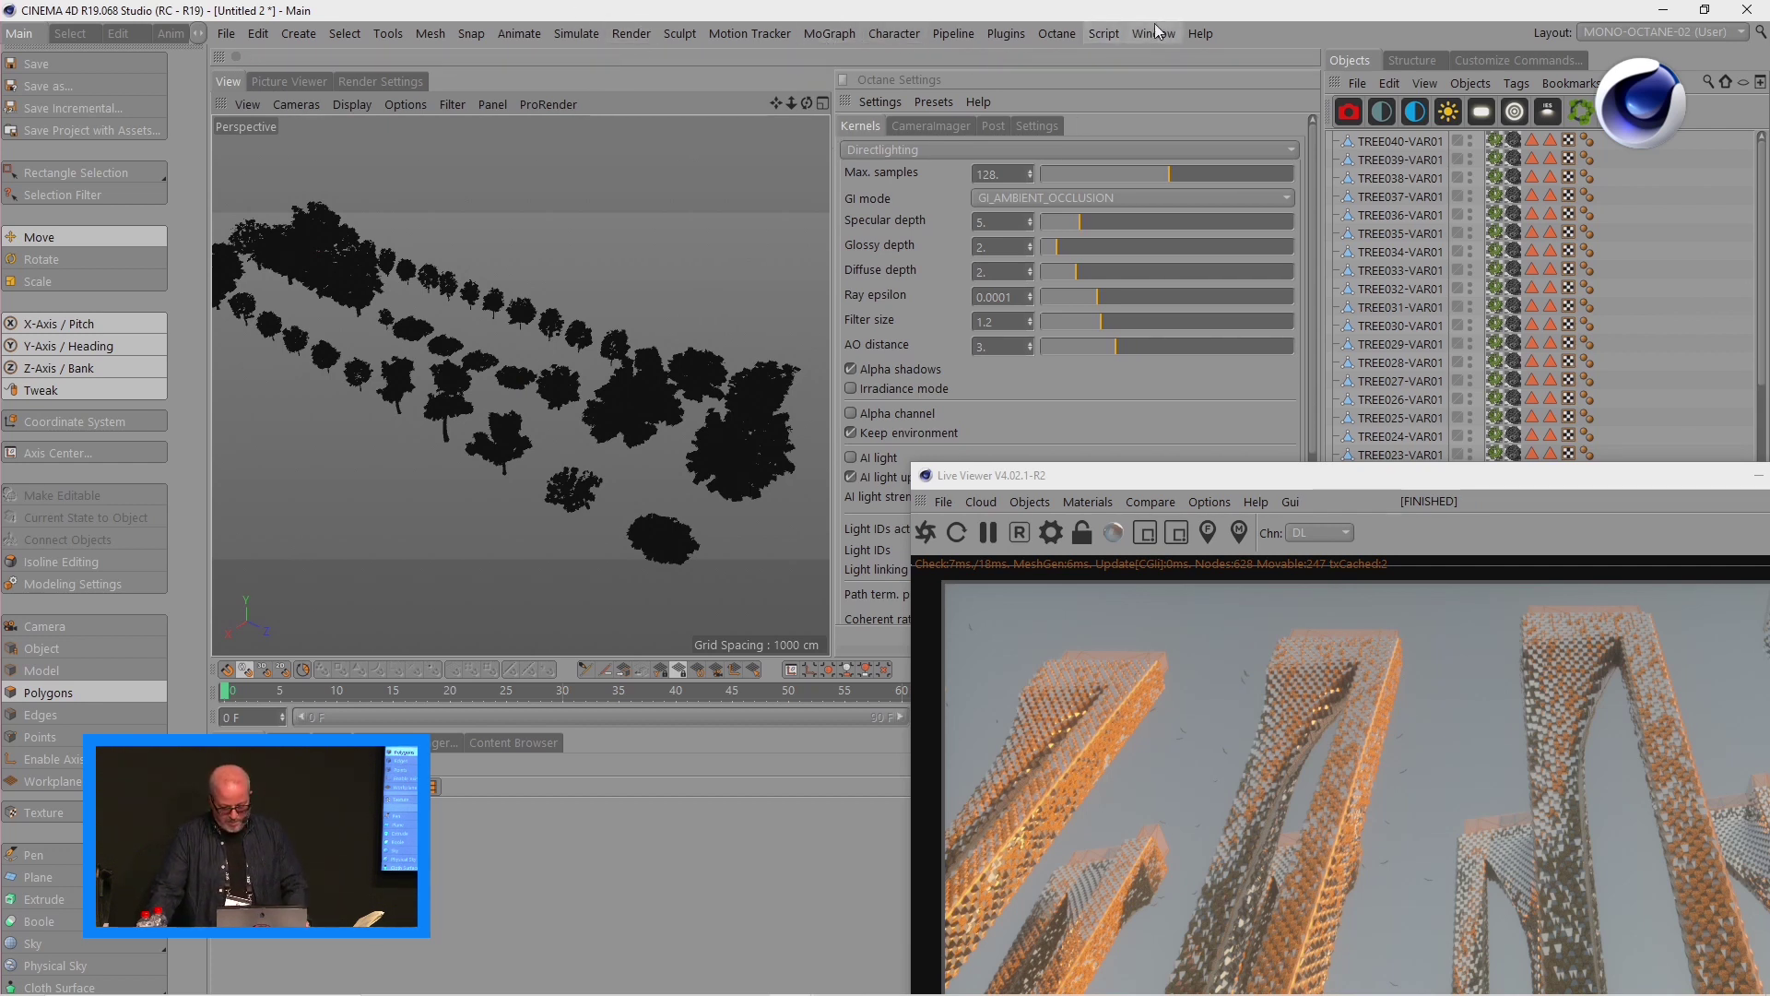
- Close the tree scene and SITE METHOD.c4d without saving
key(ctrl+F4)
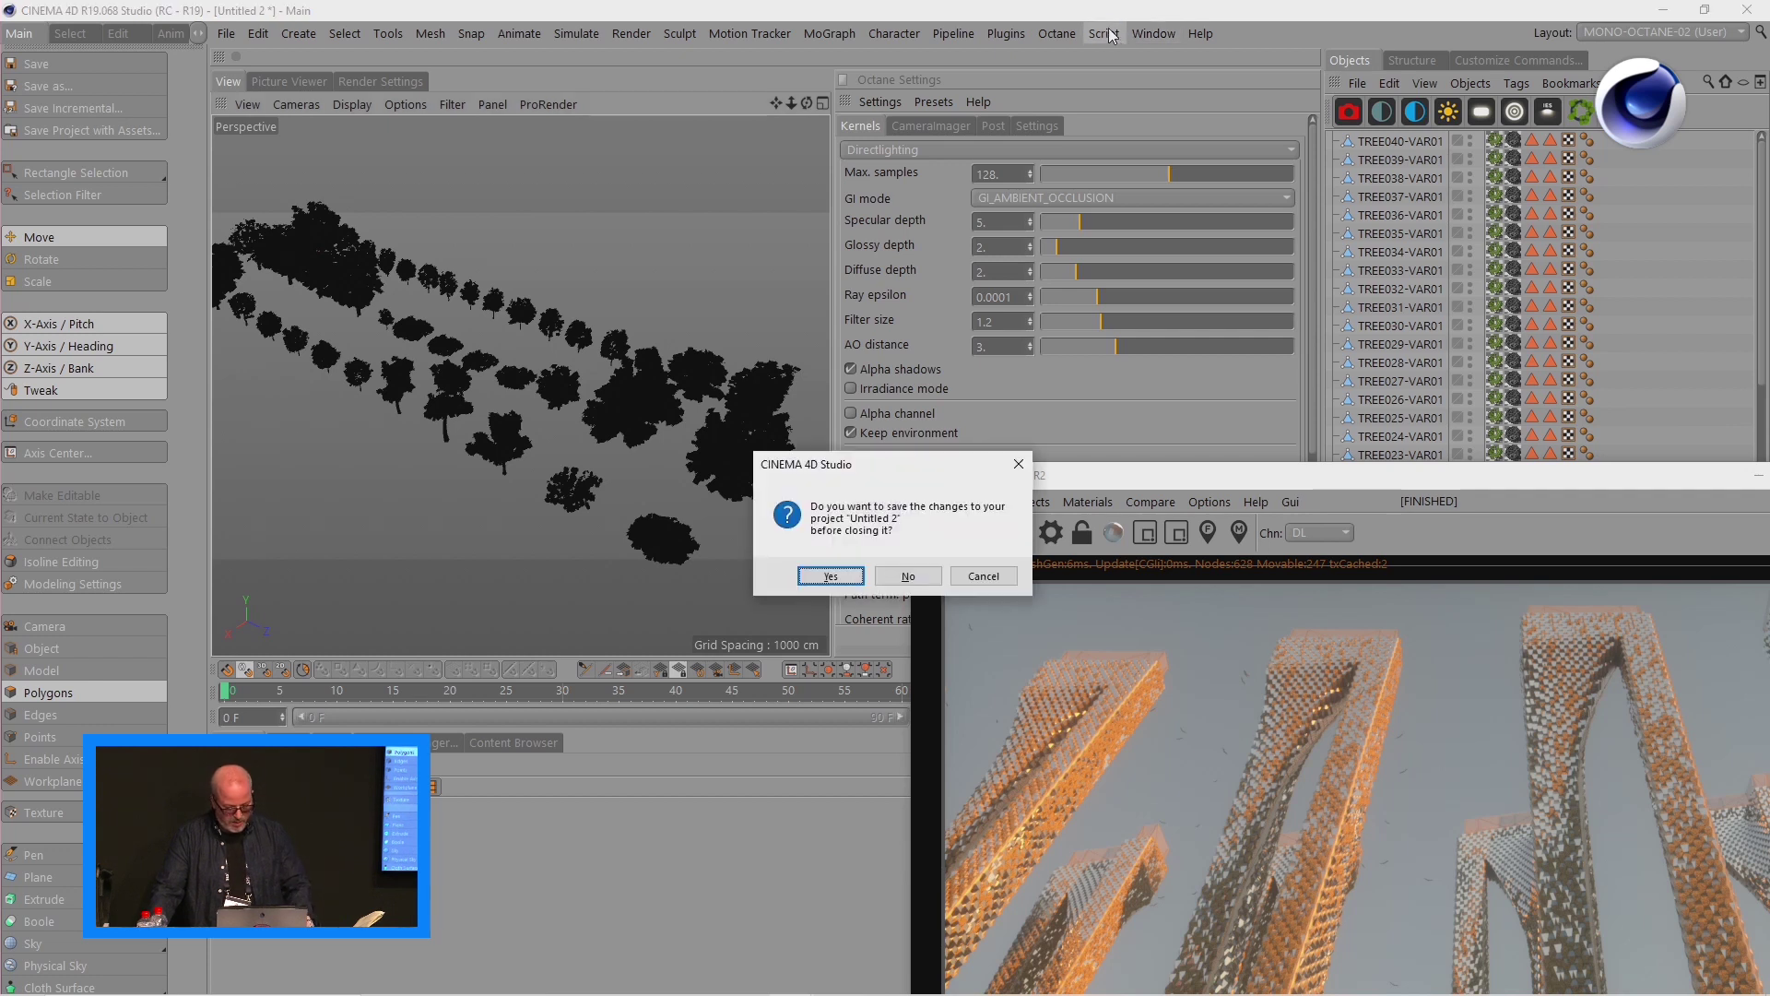
click(909, 576)
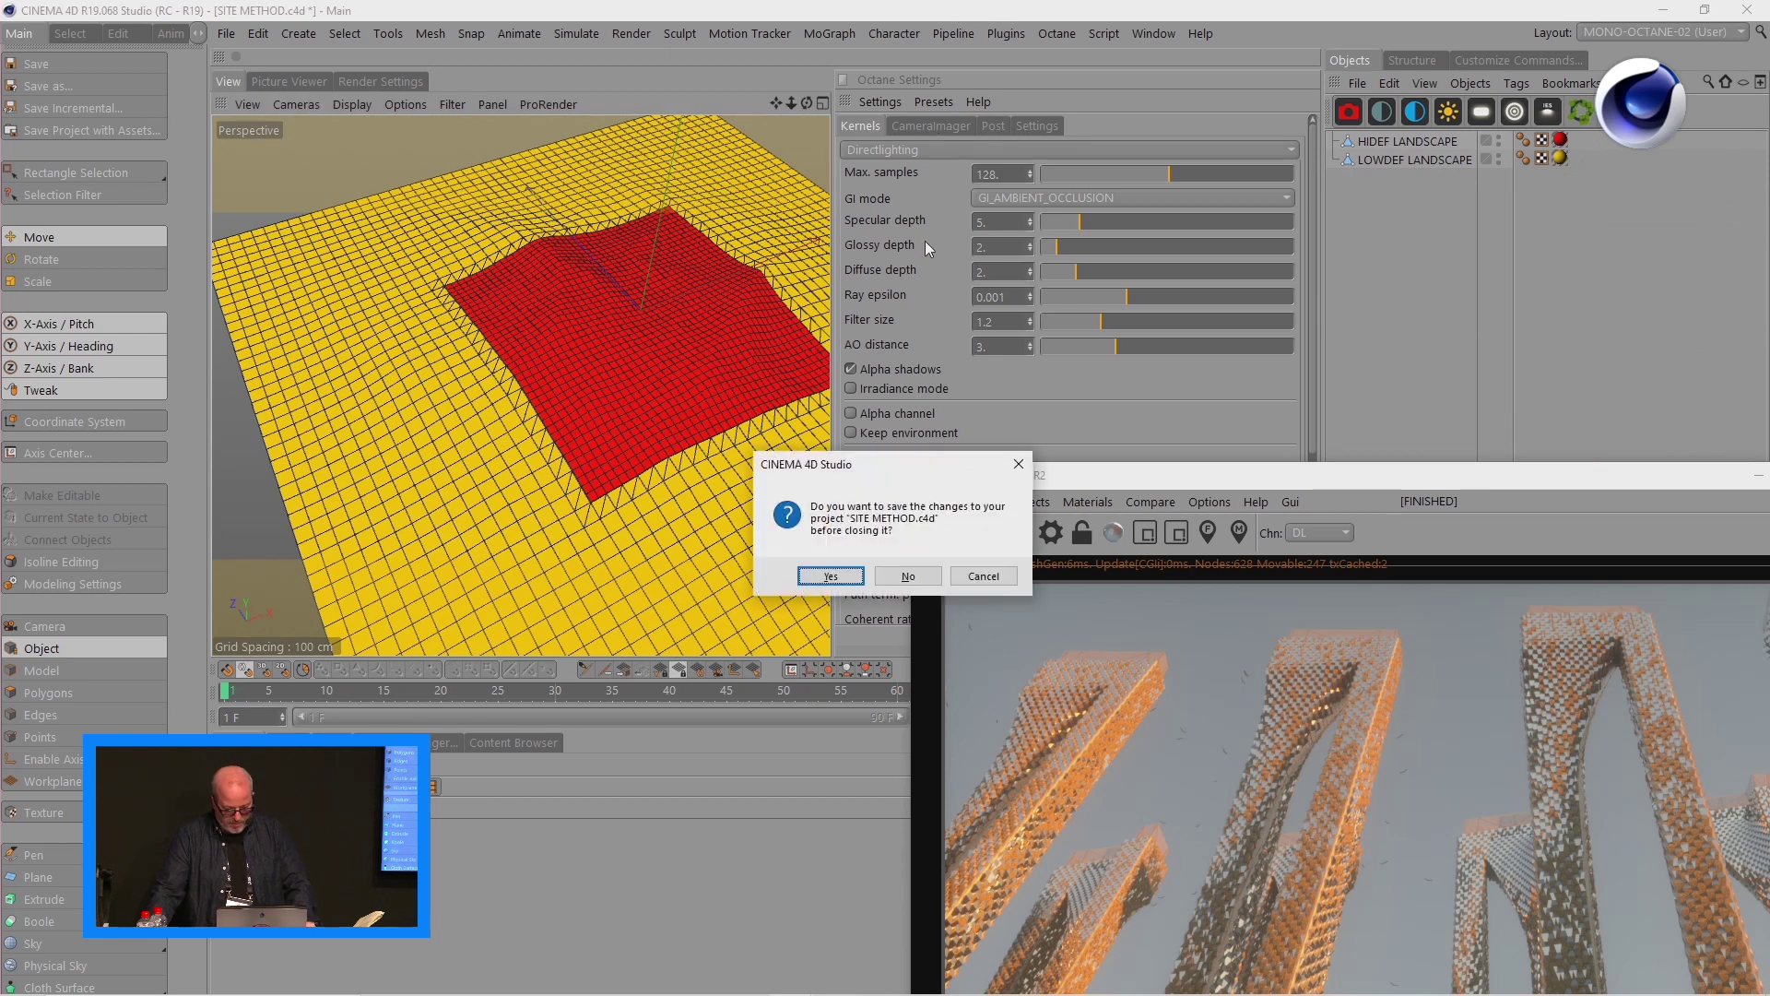
click(908, 577)
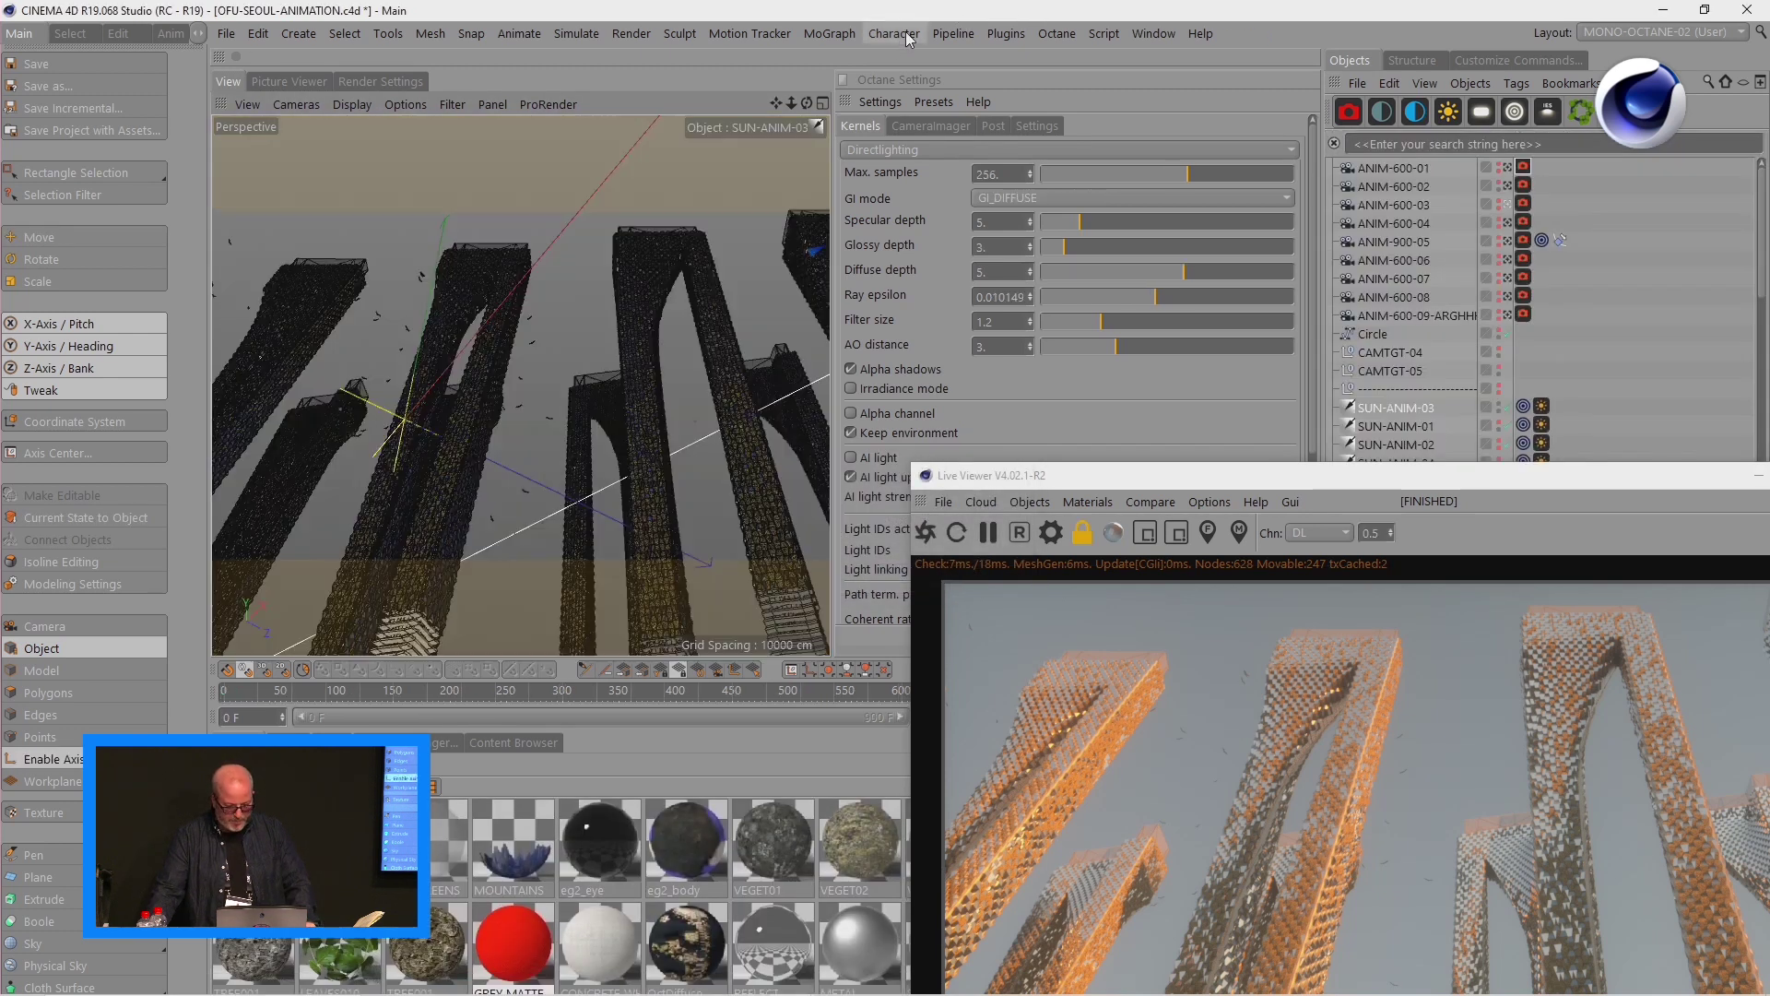
- Open QUICK VEGETAL WALL.c4d from 06-ASSETS > 02-QUICK VEGETAL WALL in Cinema 4D
drag(911, 10, 850, 511)
click(510, 394)
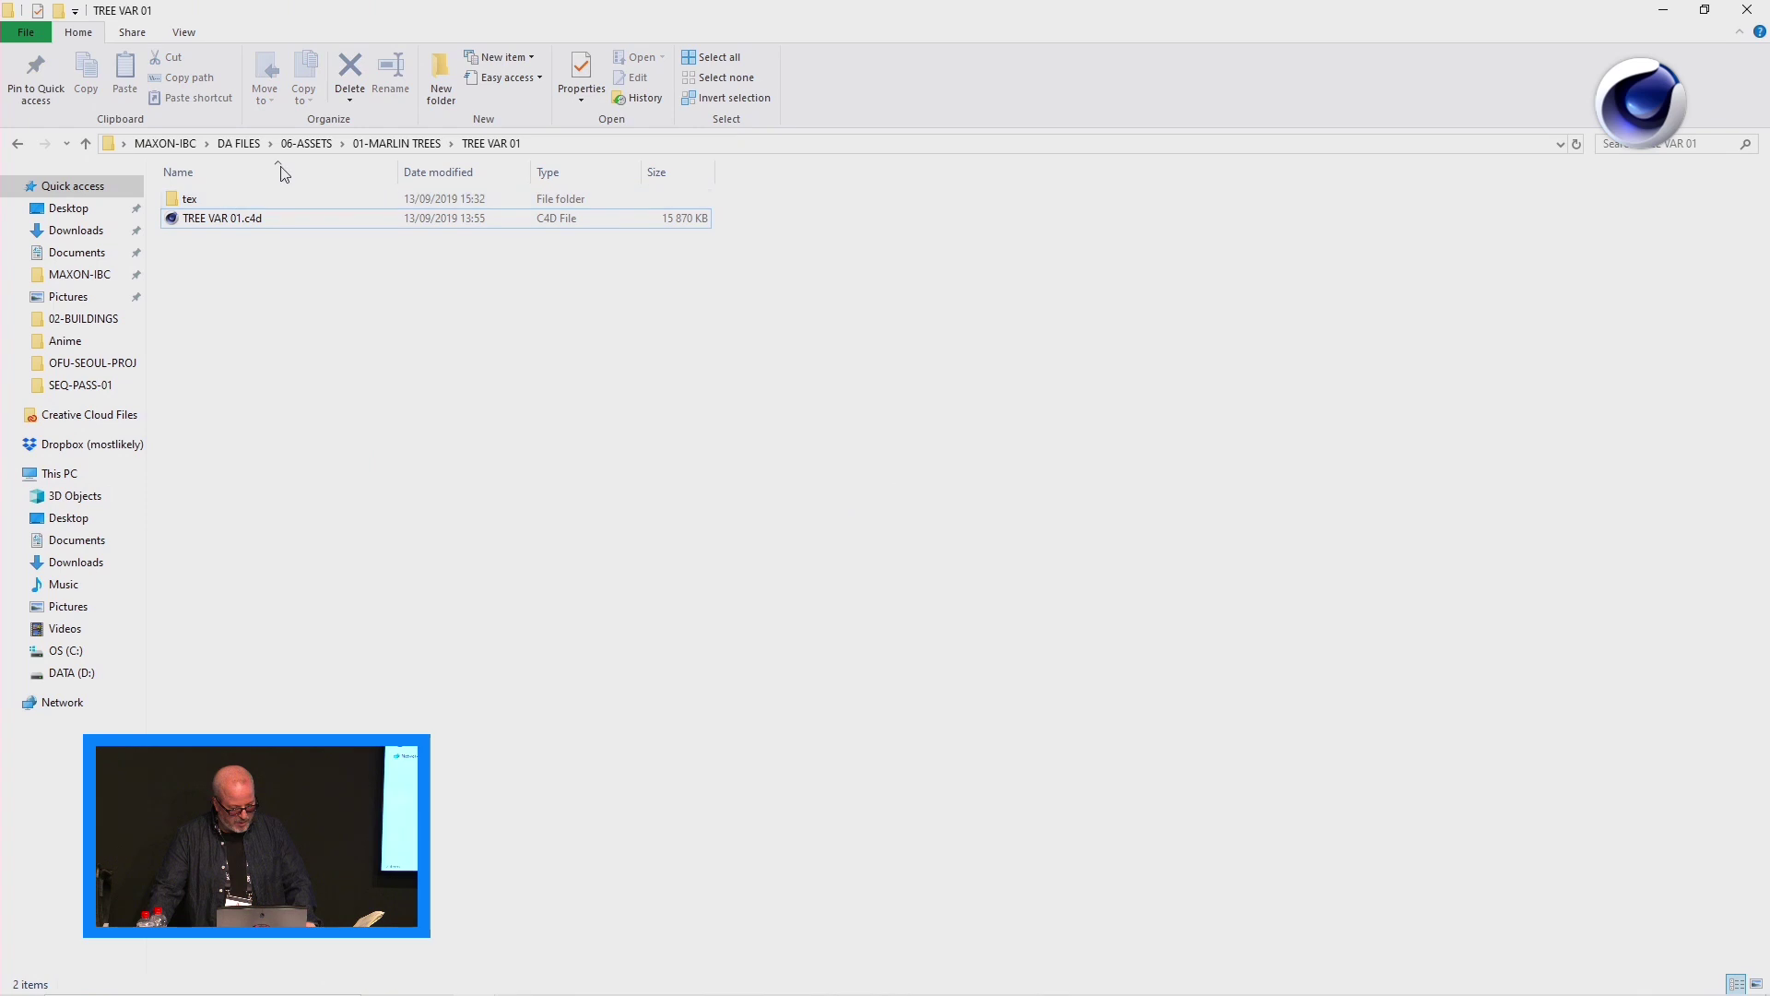
click(419, 143)
click(310, 144)
double_click(273, 221)
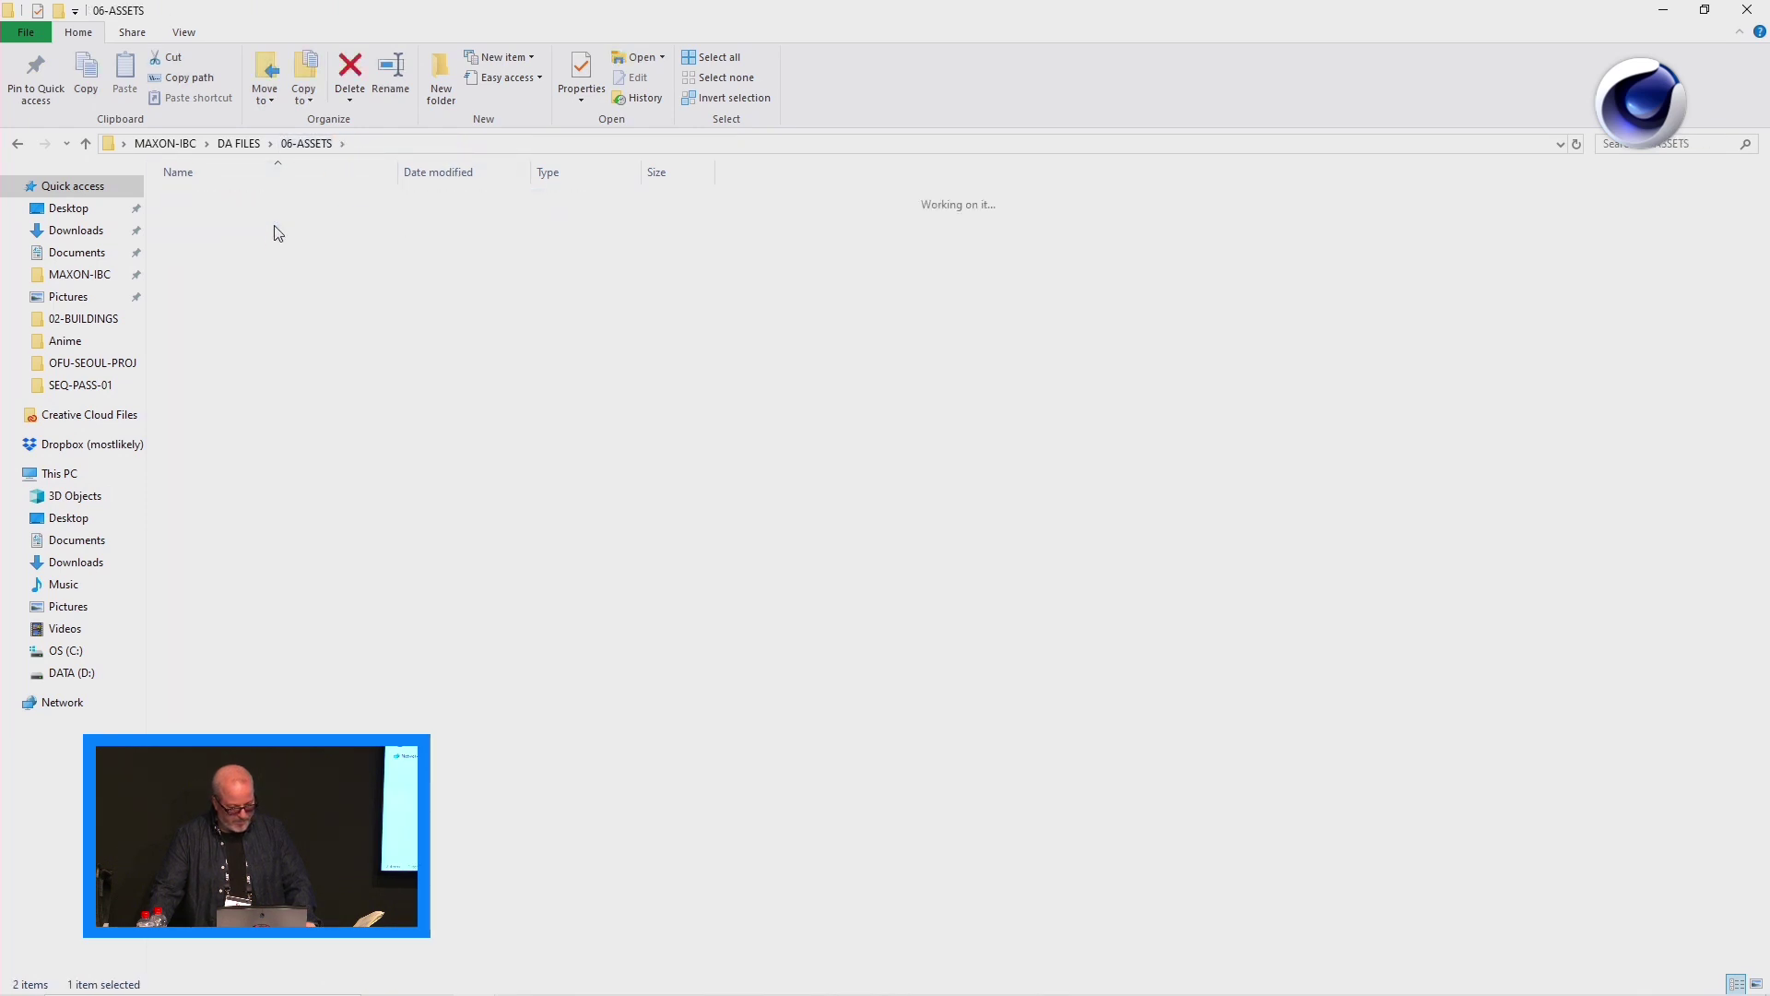
click(286, 211)
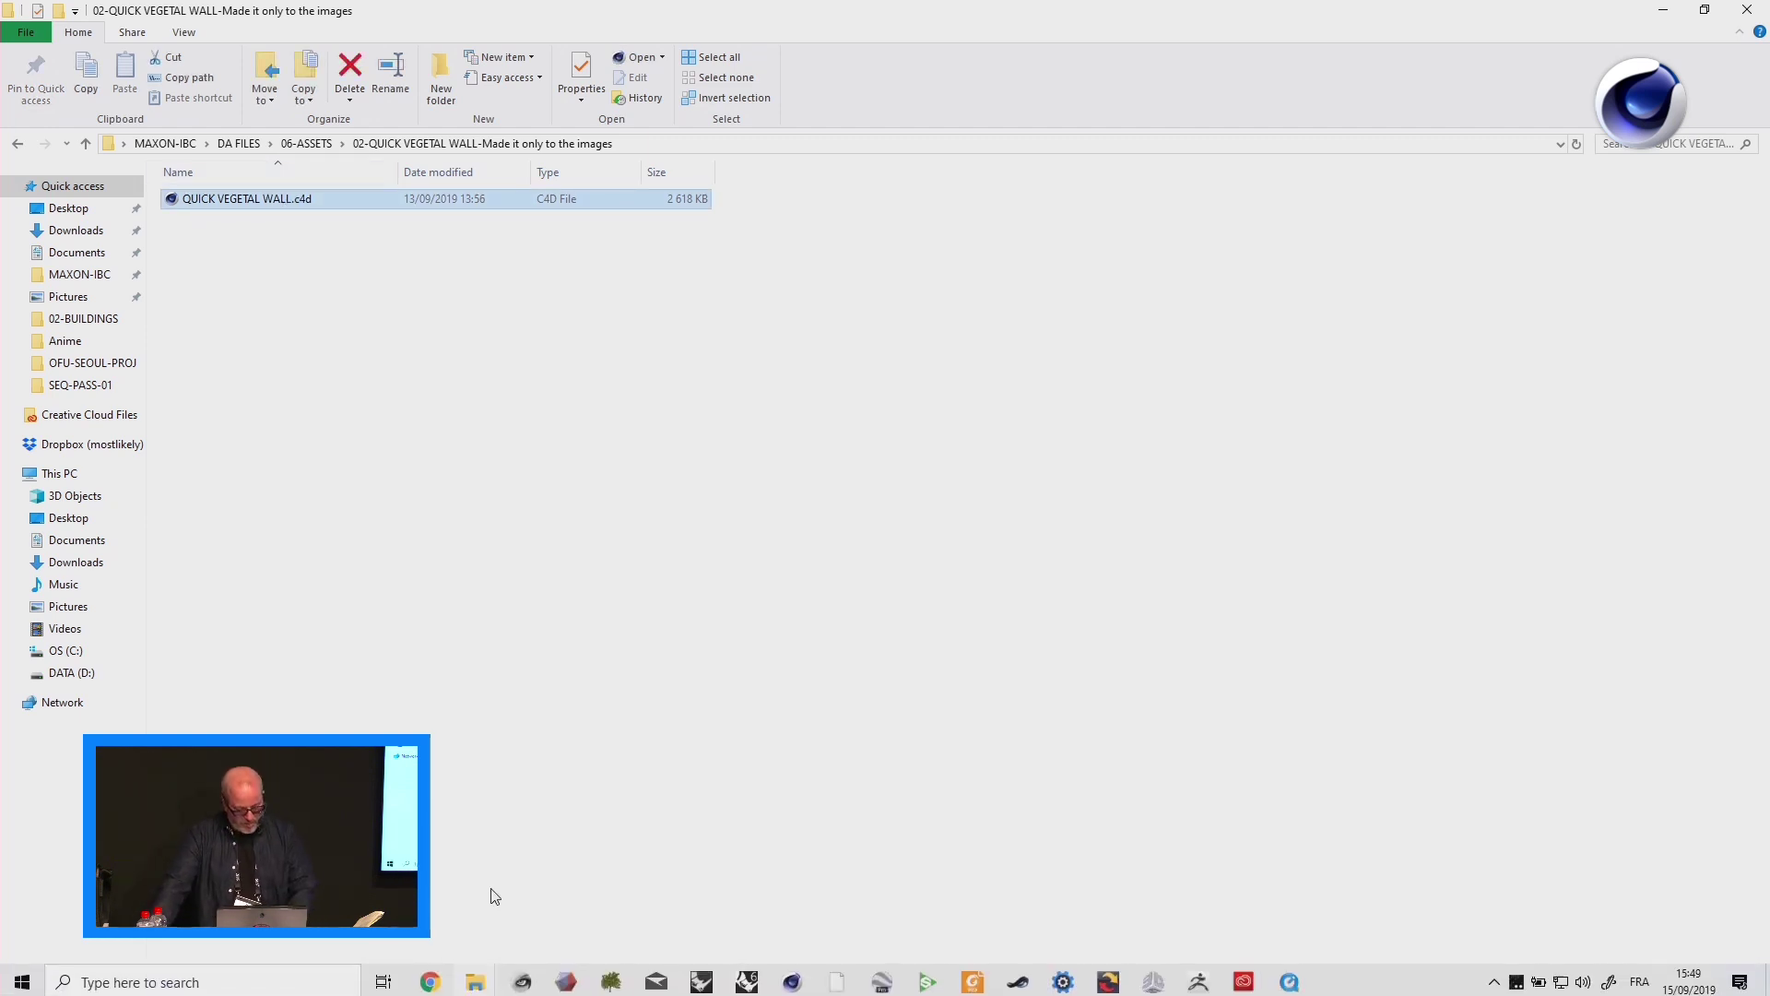
key(alt+Tab)
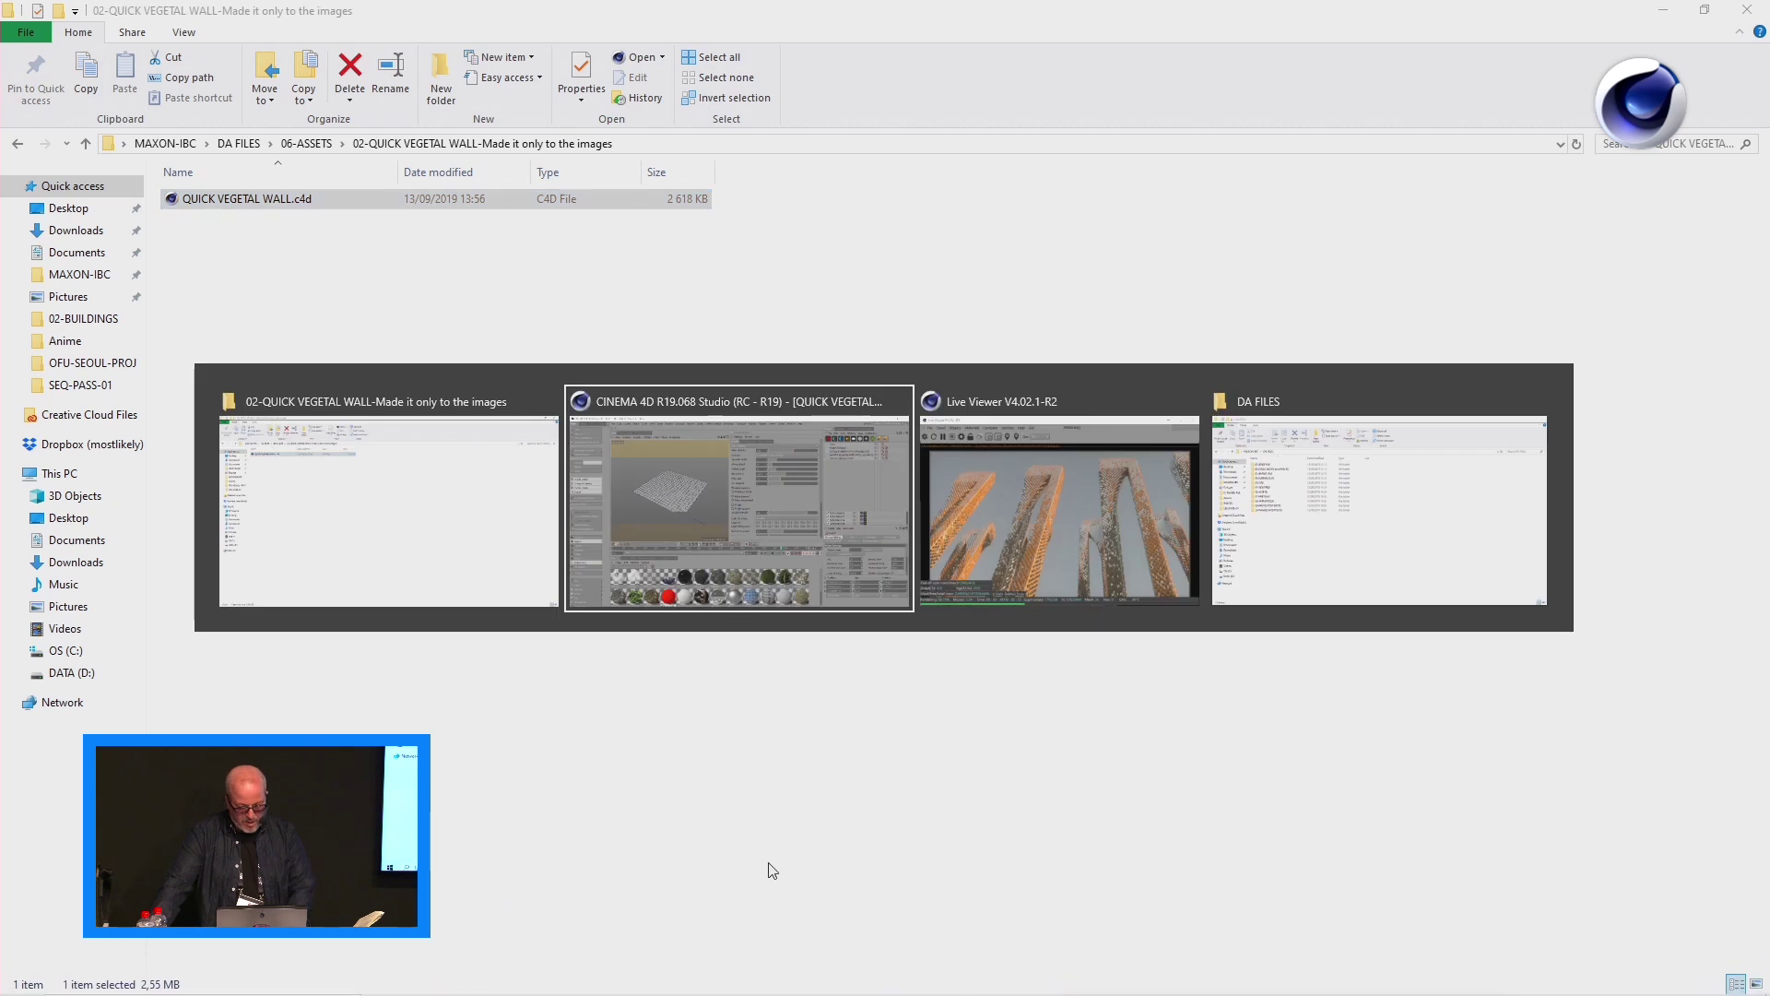
click(817, 540)
- Hide the Plane and MAKE EDITABLE stages and inspect the EXTRUDE INNER mesh up close
double_click(728, 511)
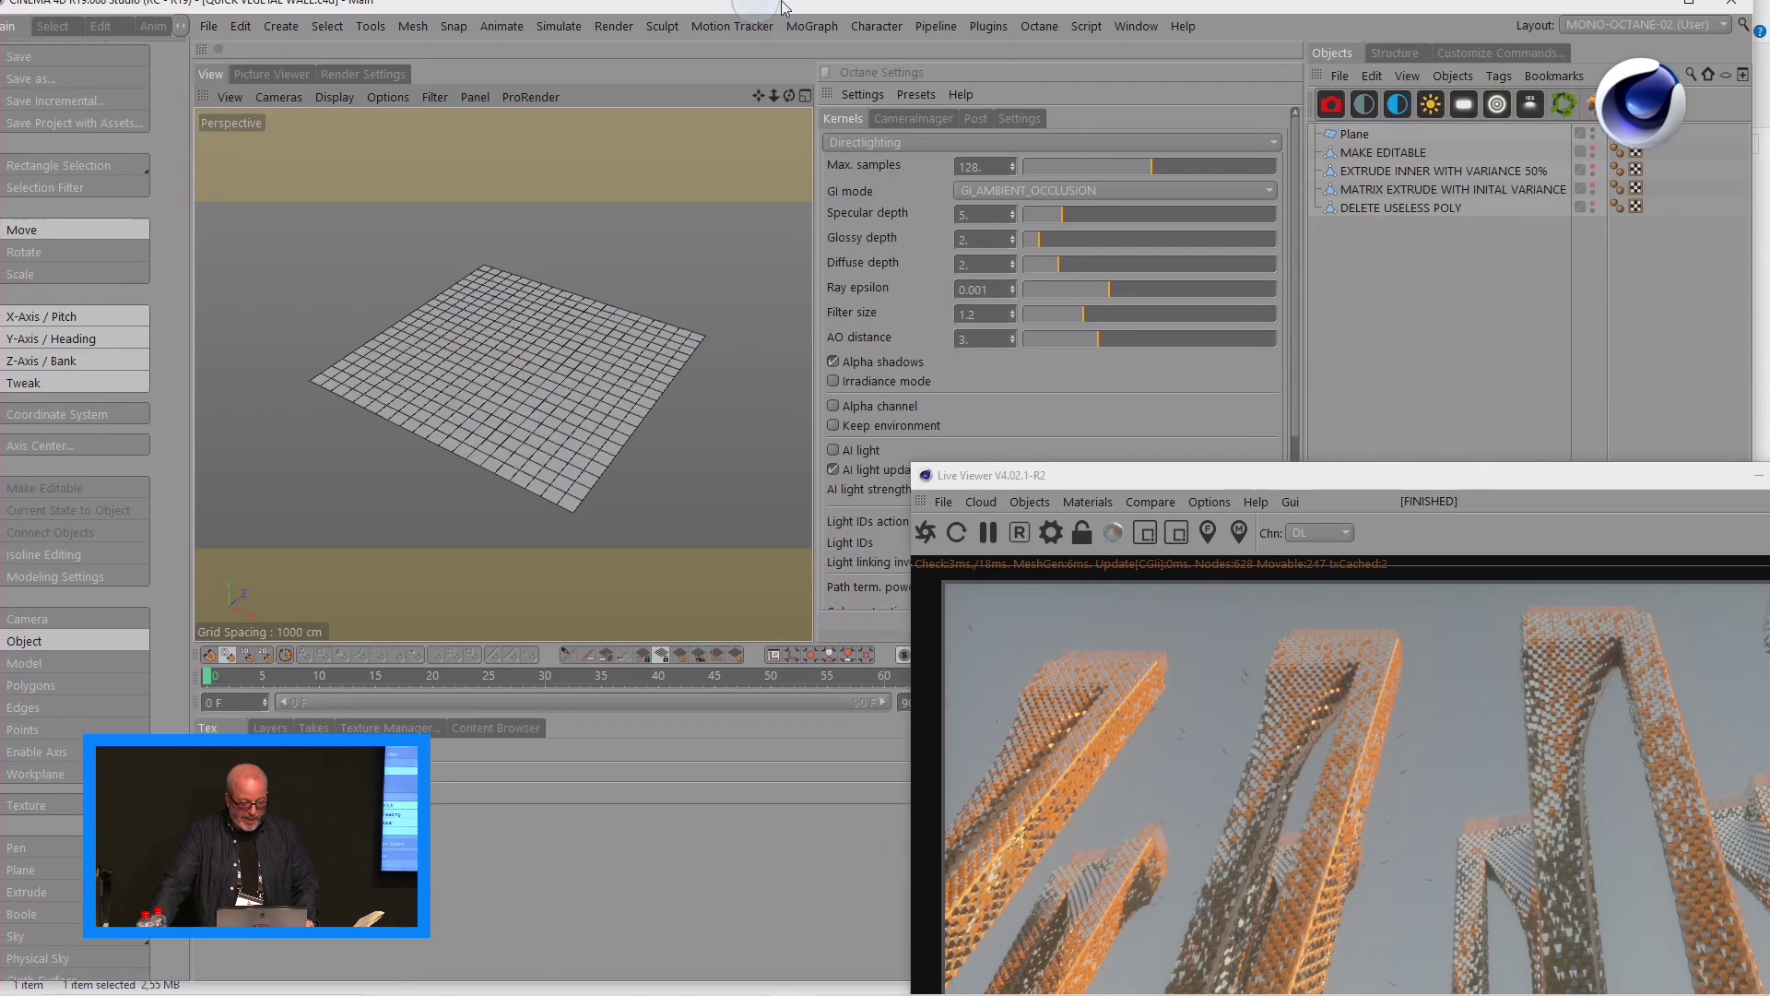
drag(1280, 478, 1410, 684)
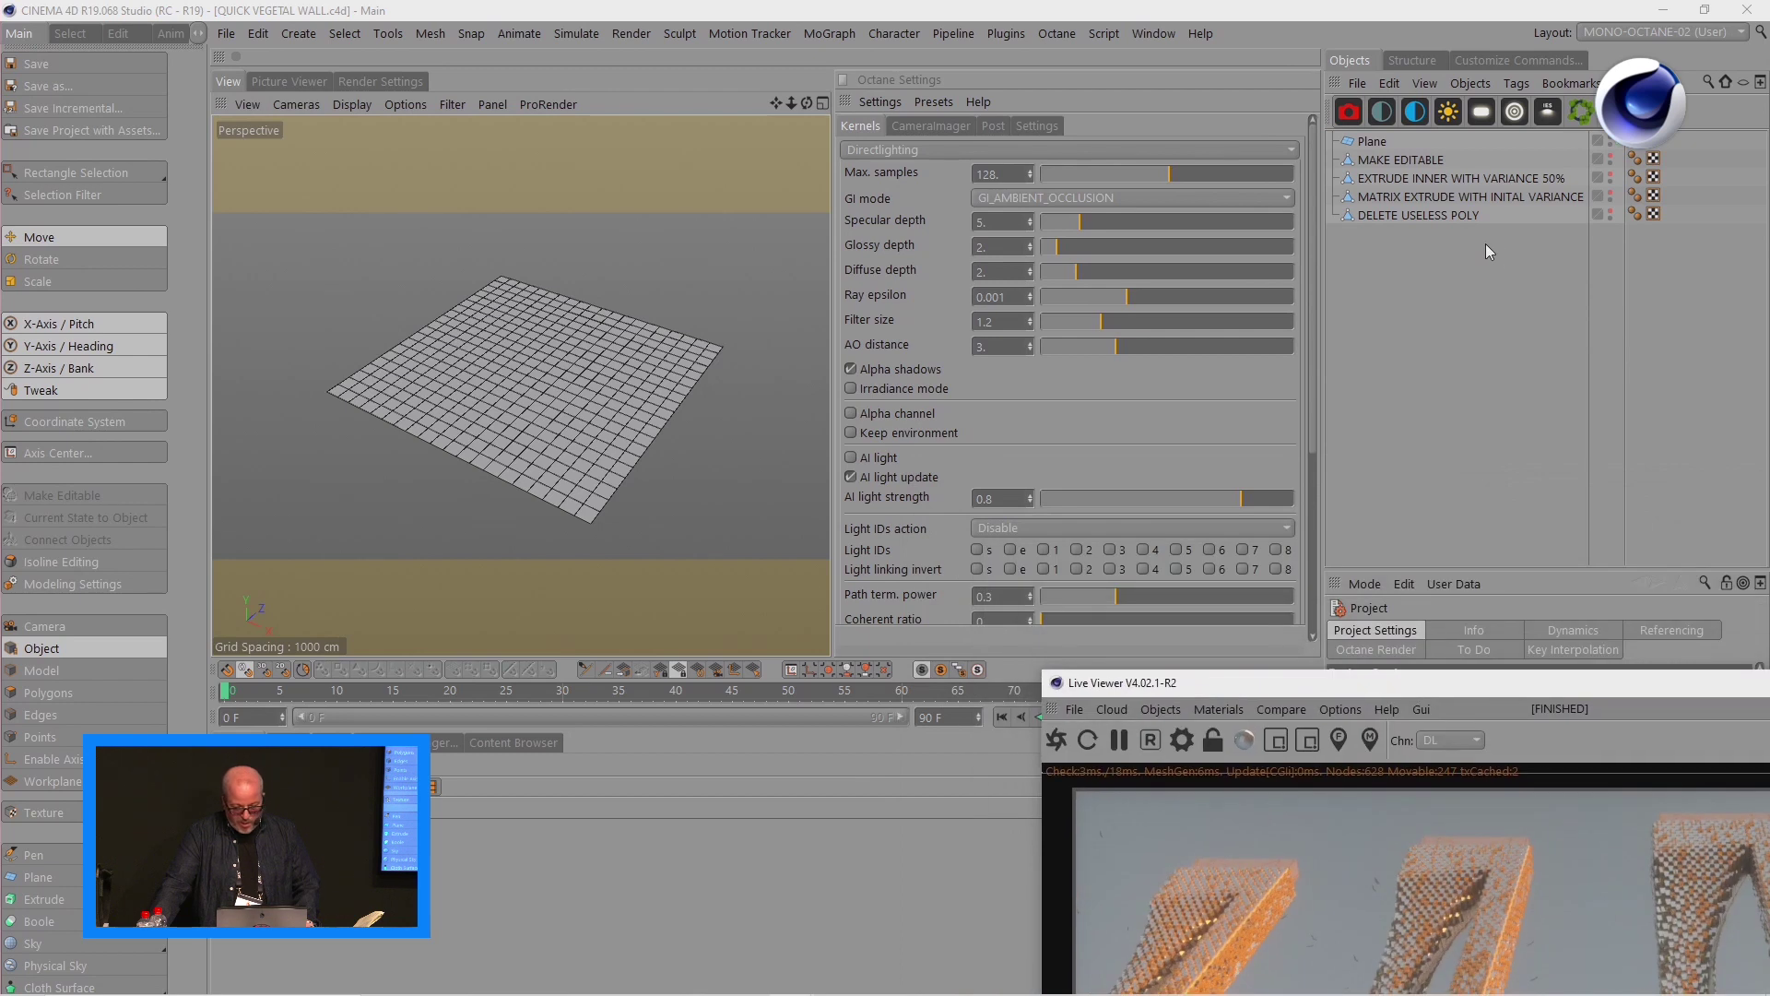
click(1611, 158)
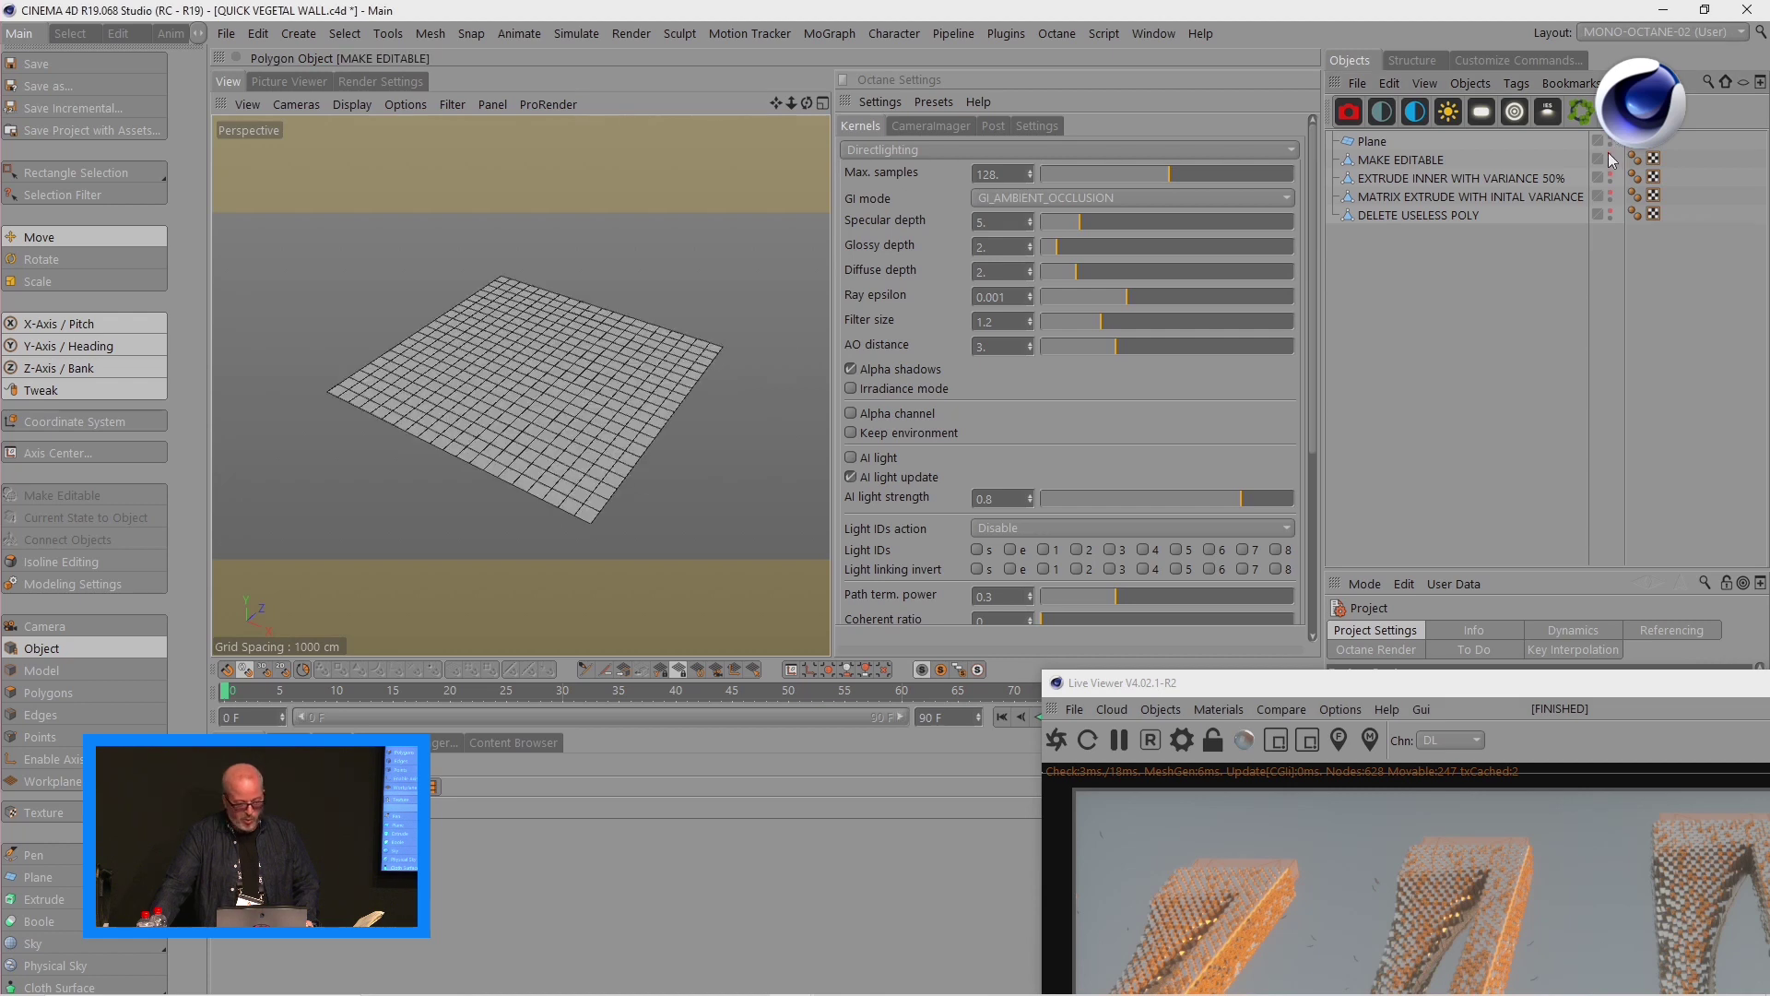
click(1611, 158)
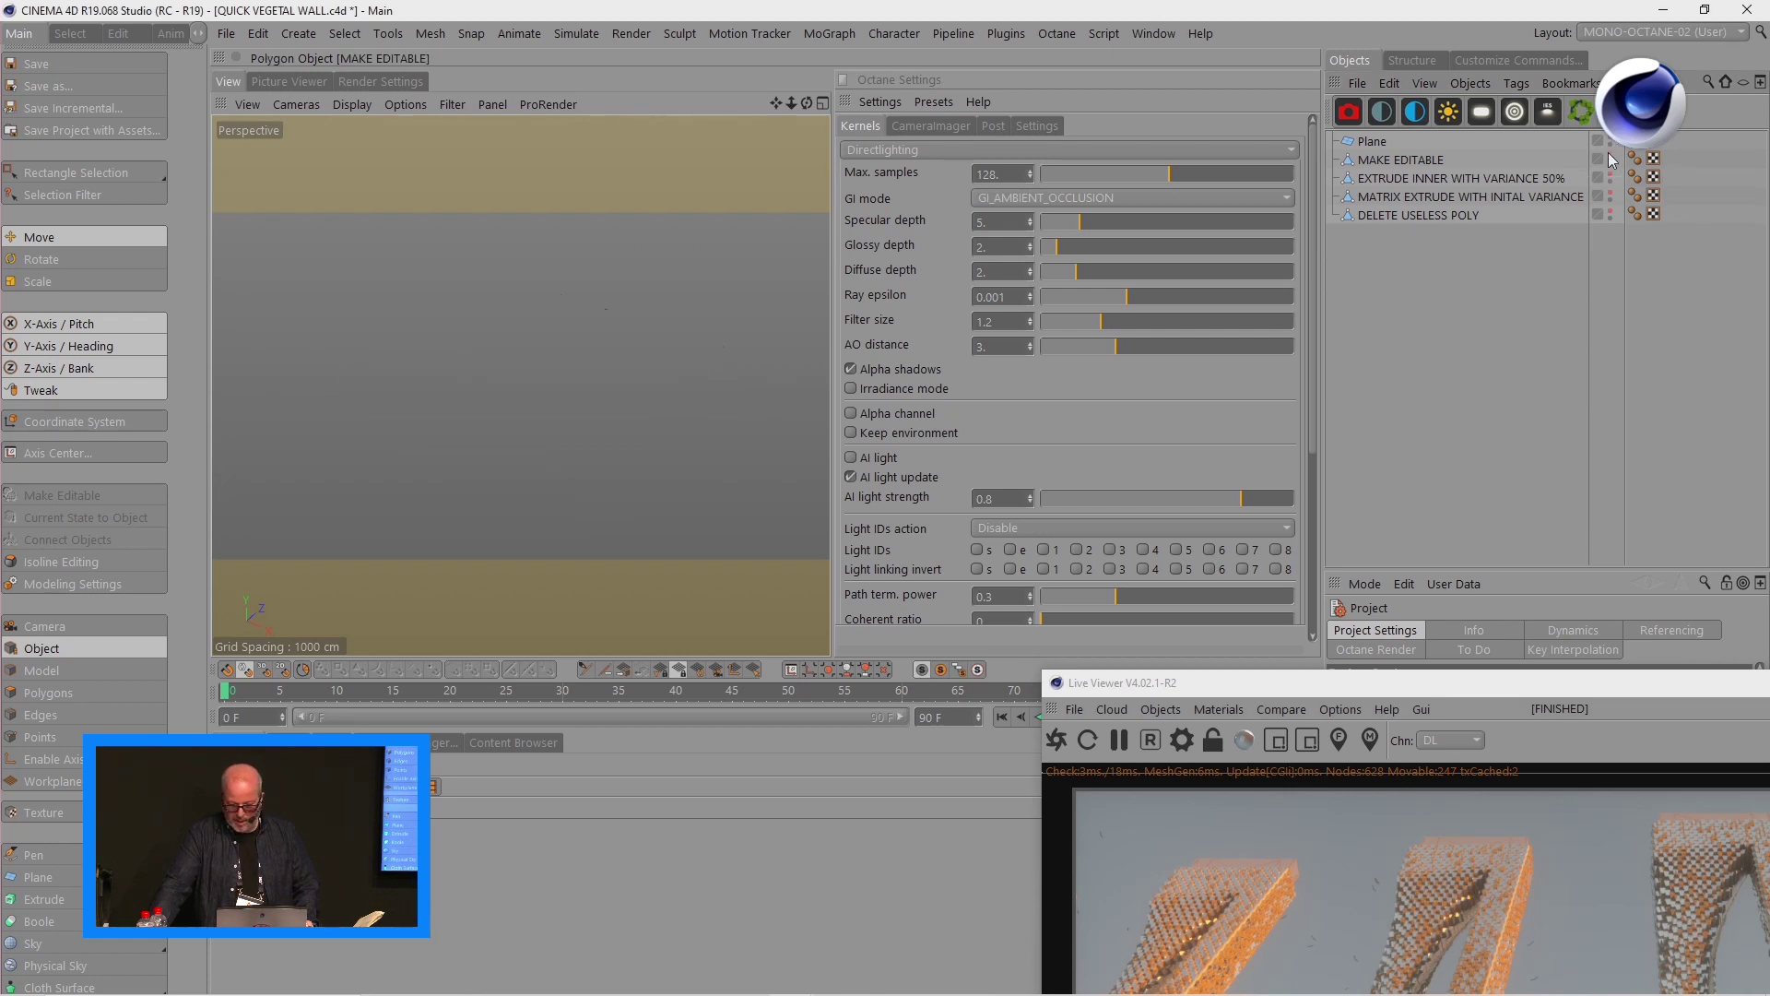
click(1611, 180)
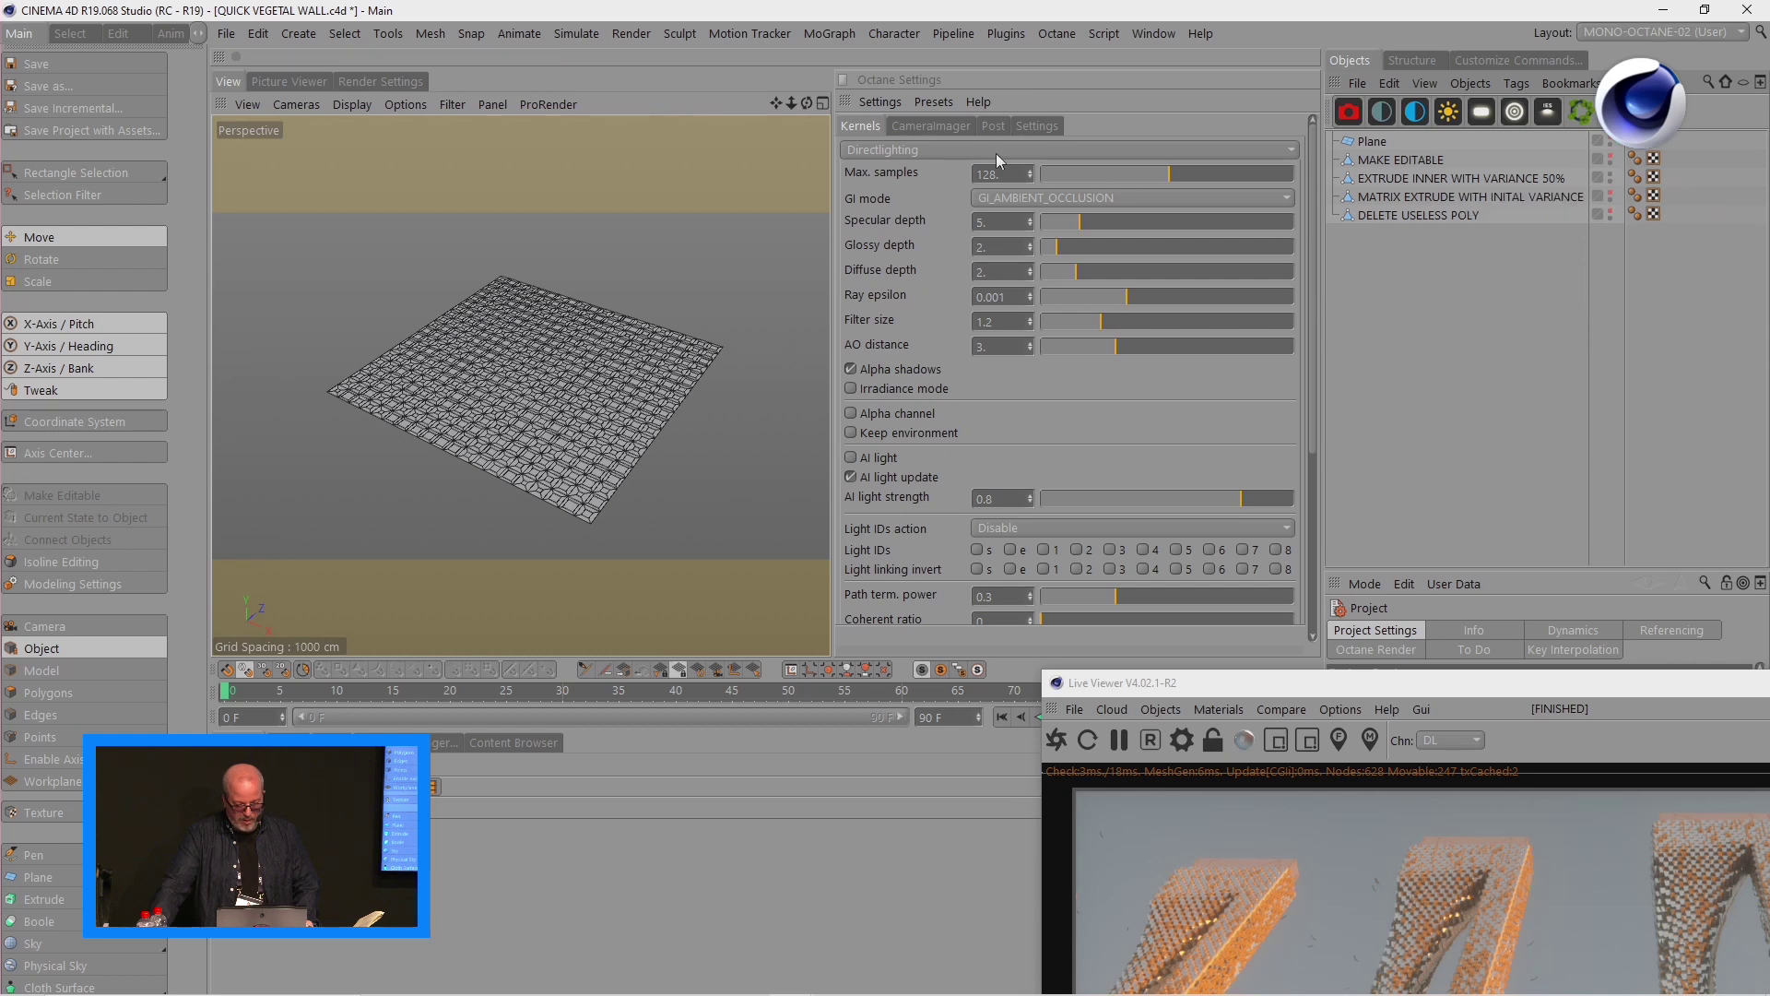
drag(791, 104, 853, 103)
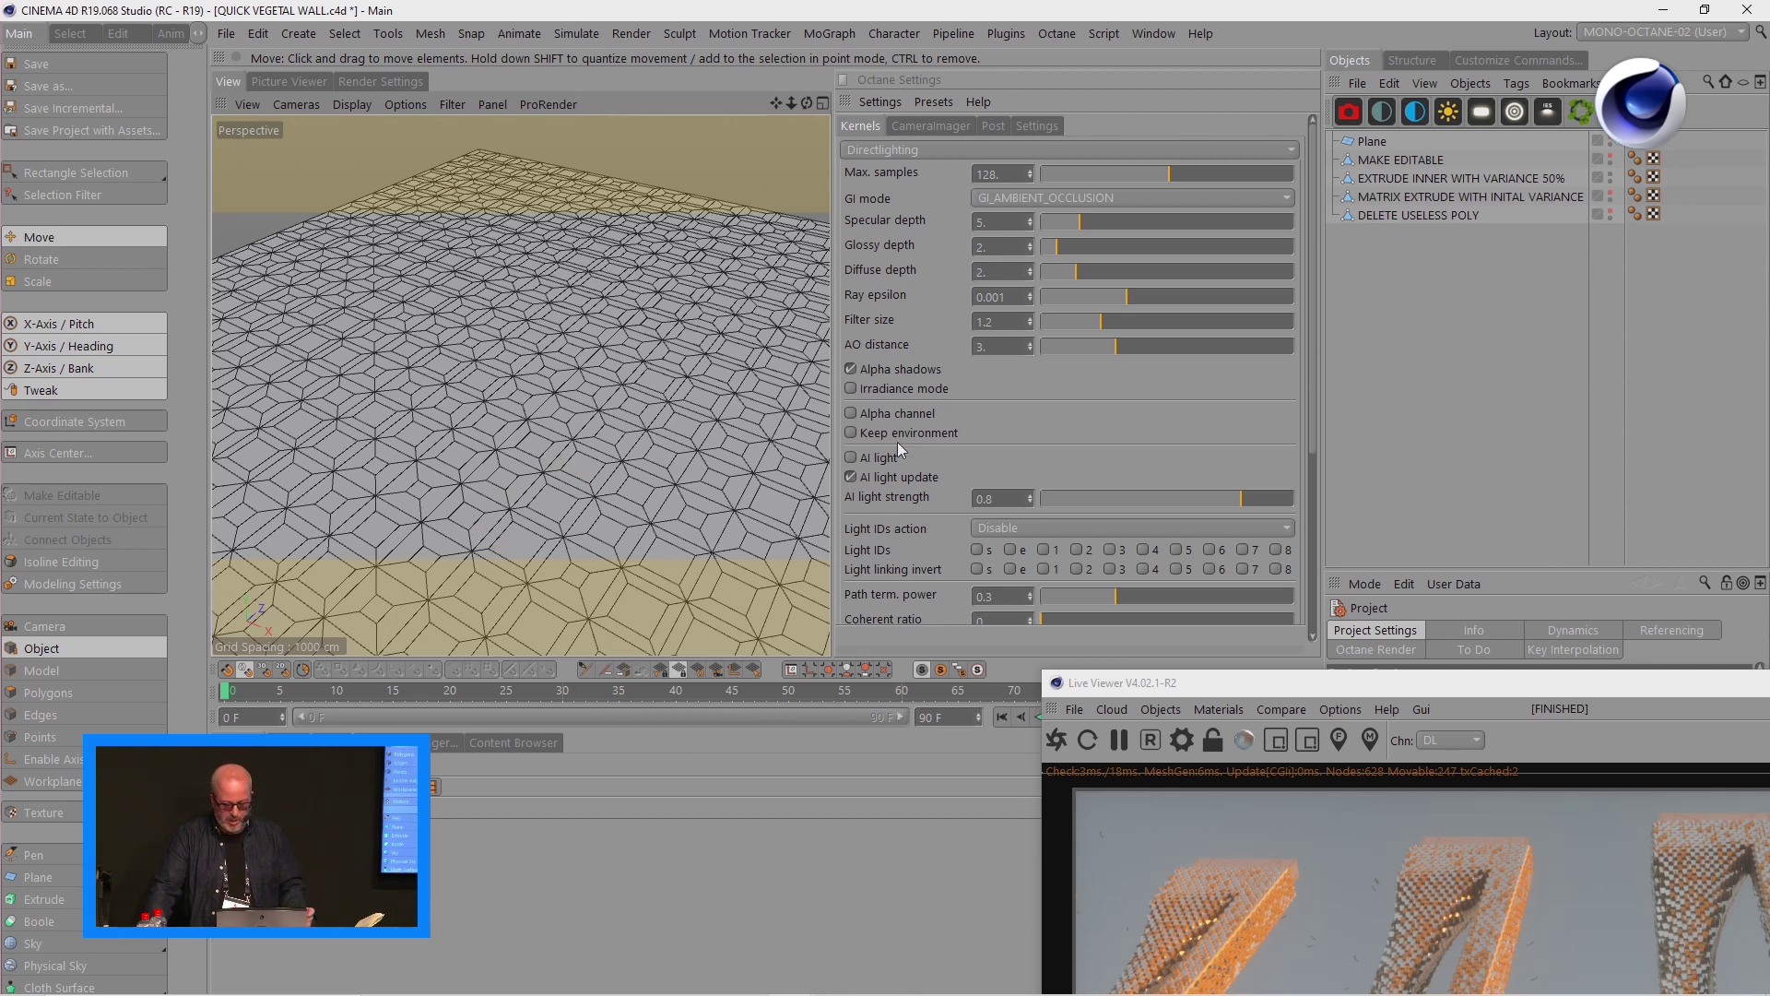
- Review the grass wireframe and blade stages from several angles, then hide the finished grass
click(1612, 176)
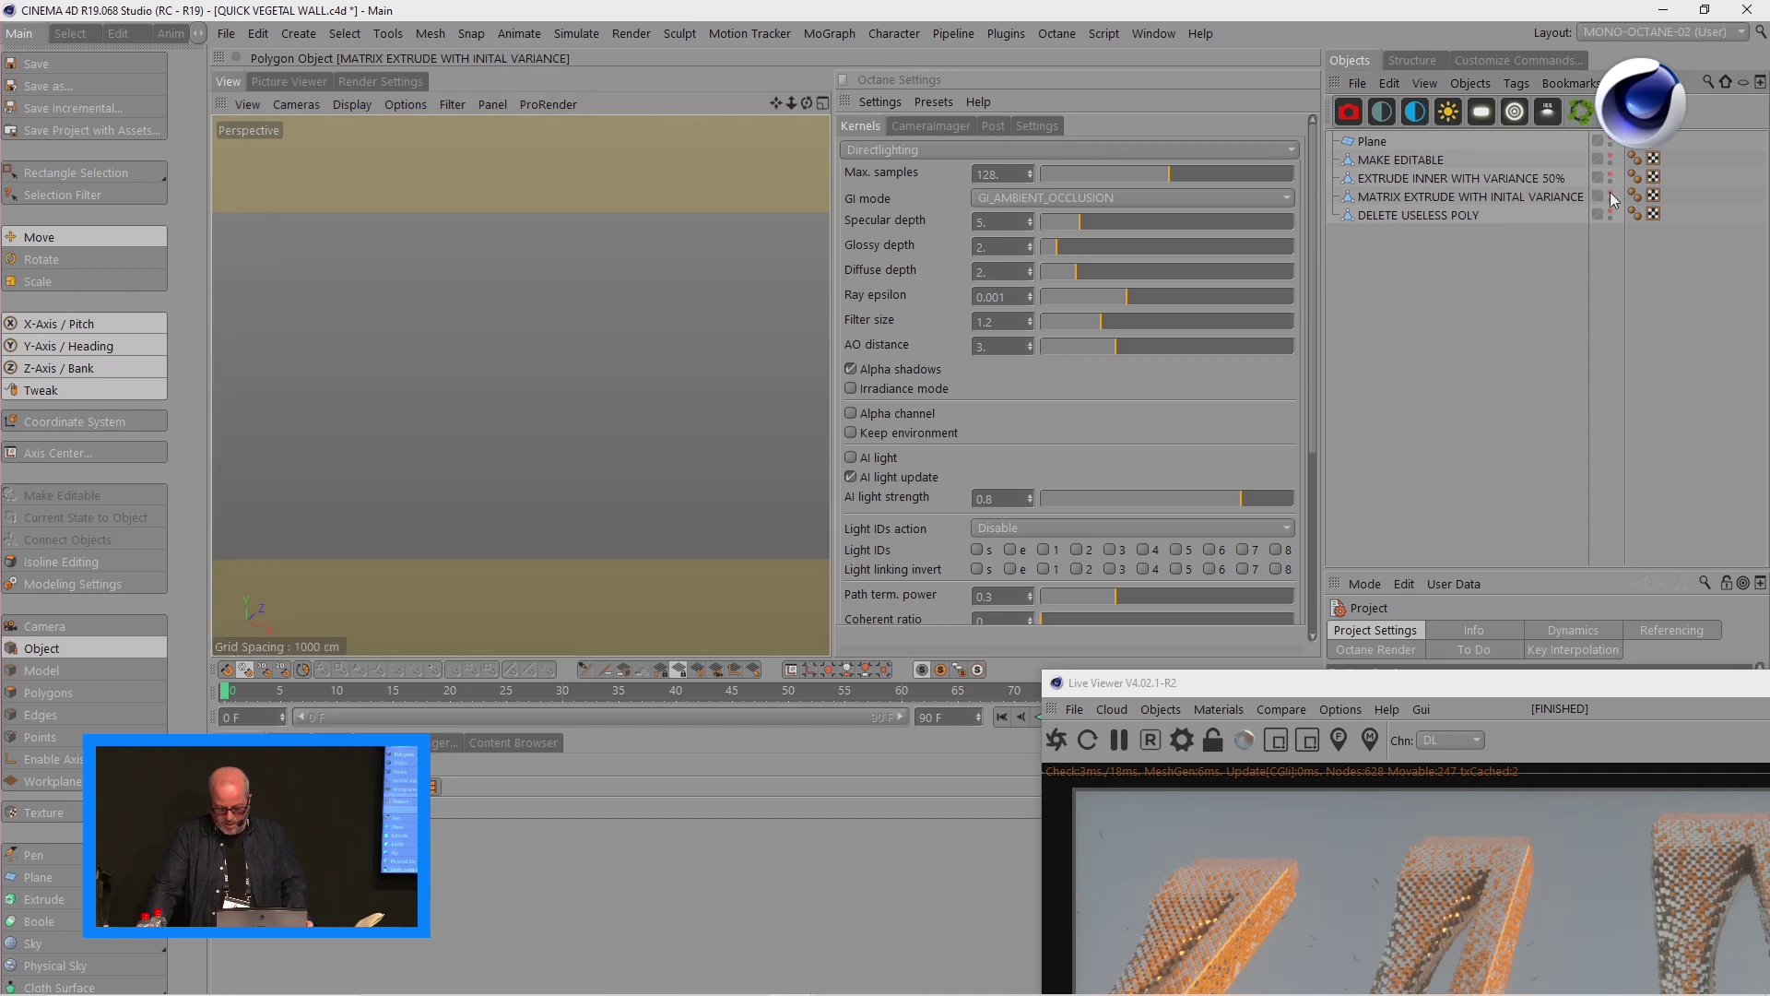
click(1612, 195)
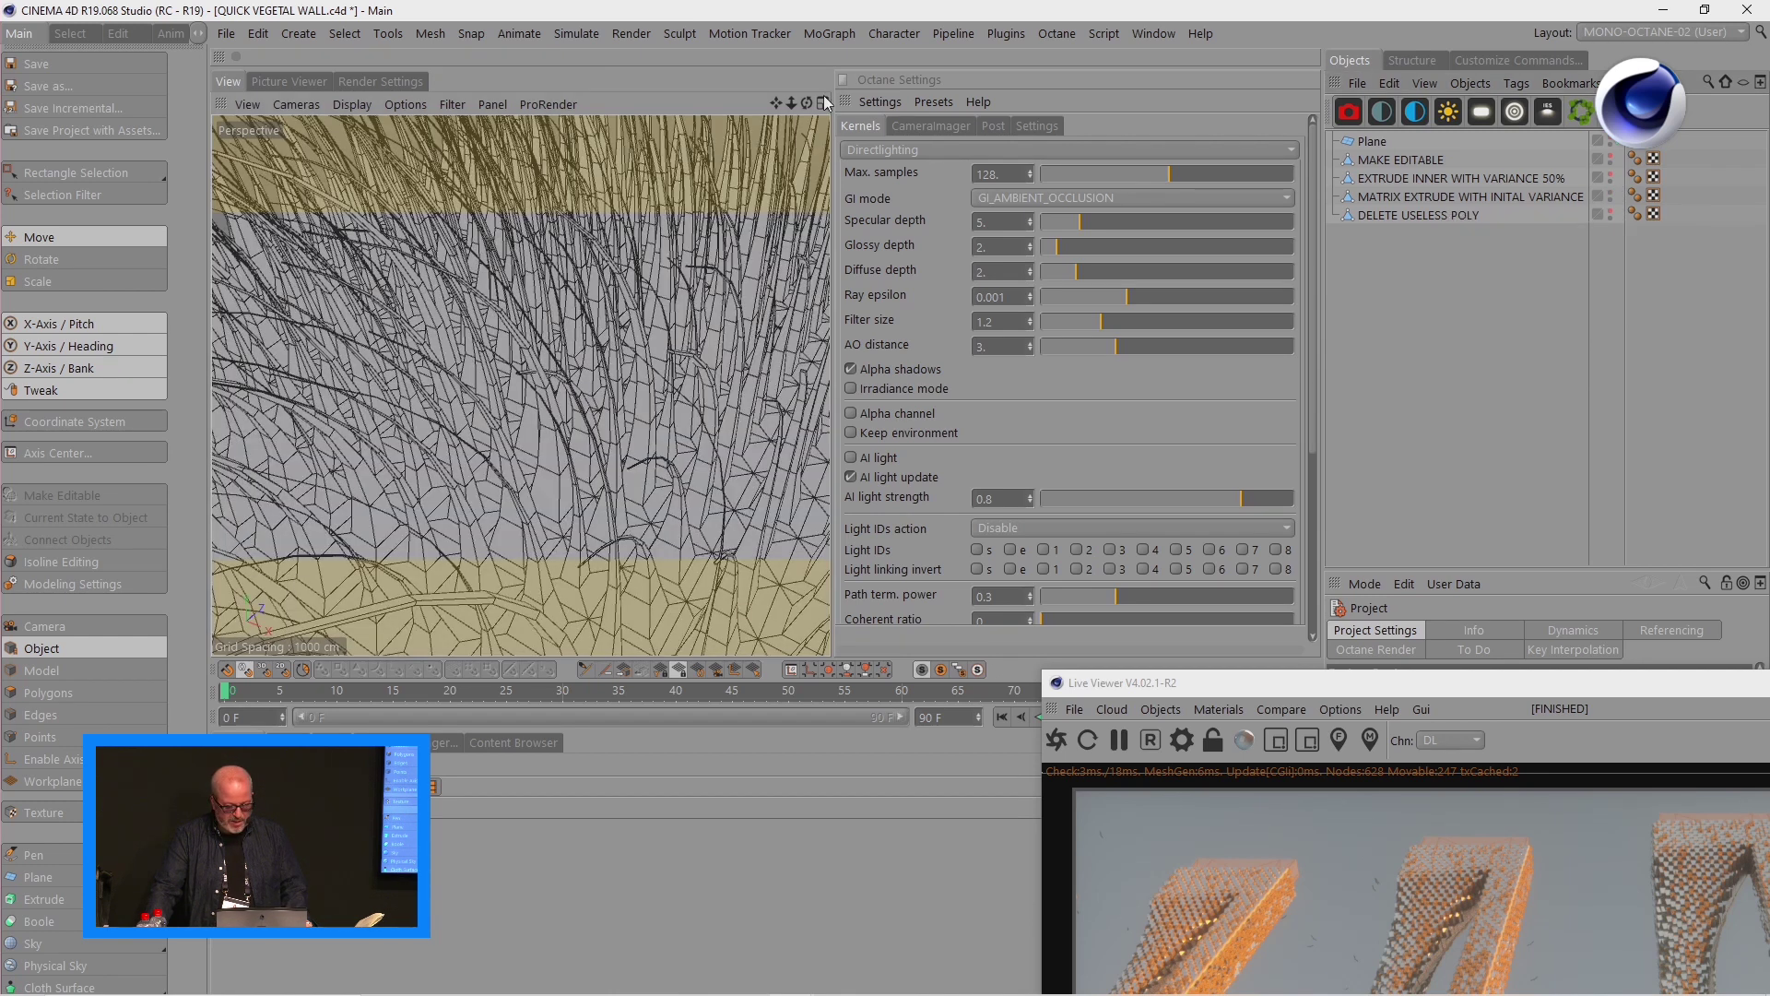
drag(798, 100, 1030, 131)
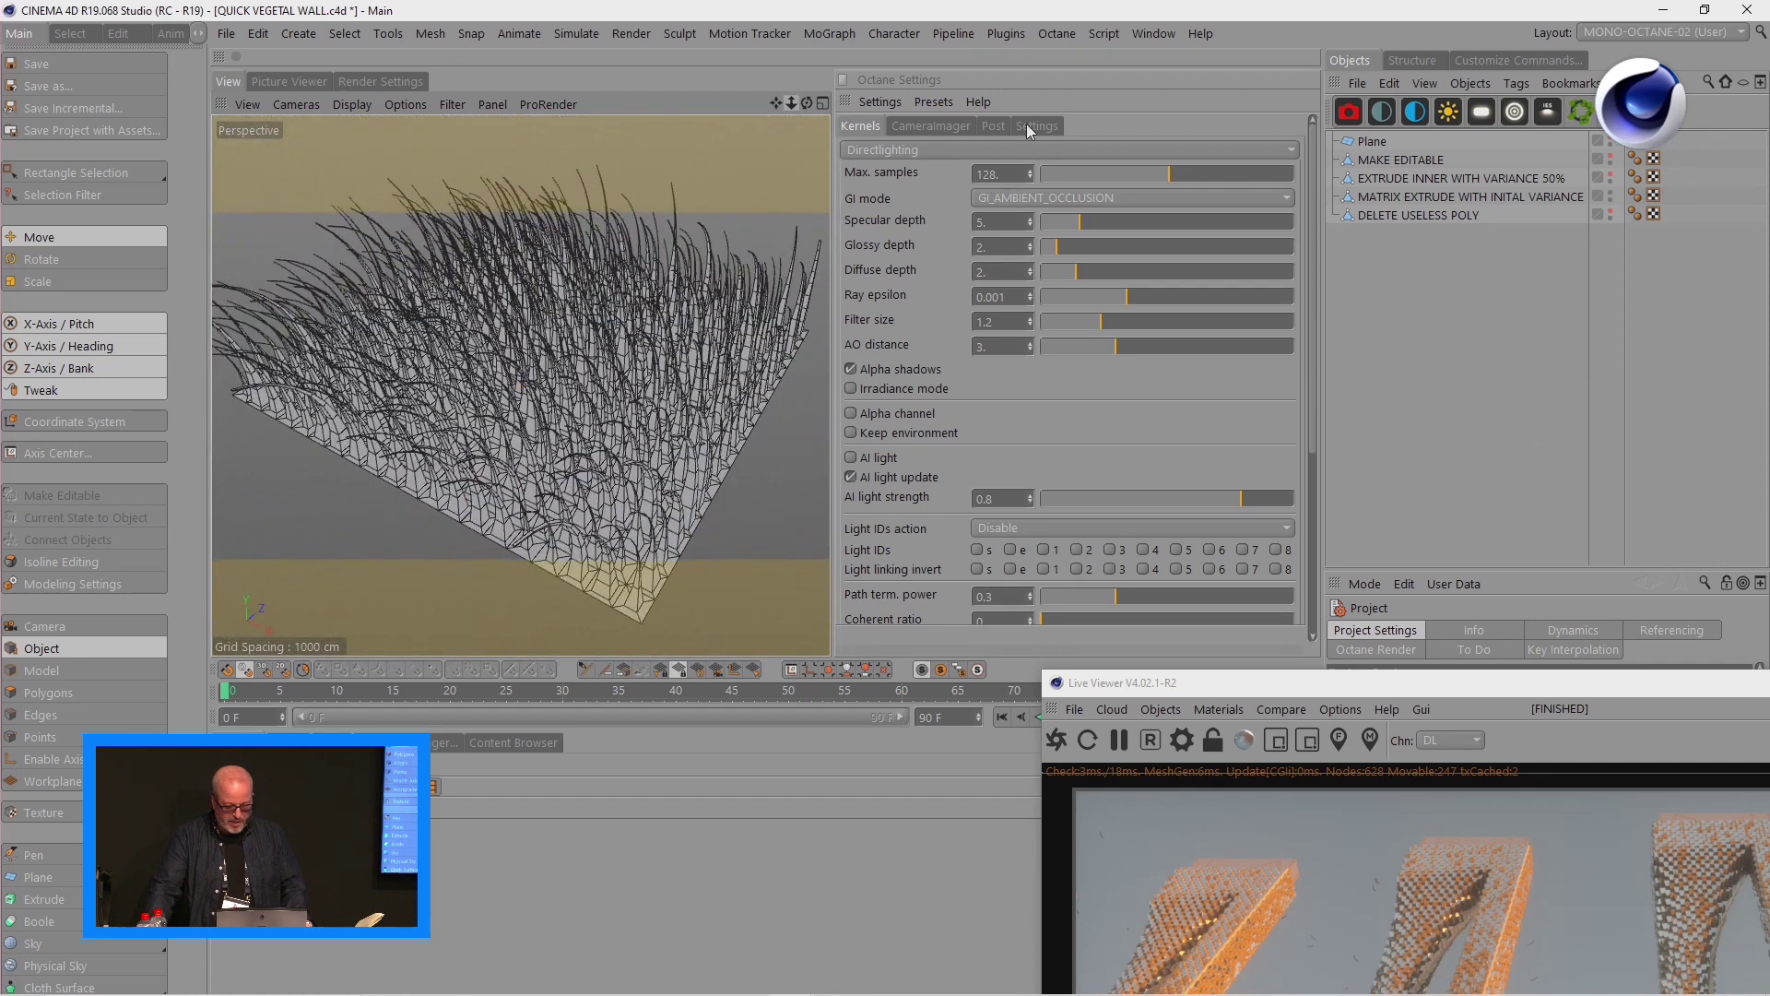
click(1611, 195)
mouse_move(806, 104)
mouse_down()
mouse_move(820, 61)
mouse_move(818, 84)
mouse_up()
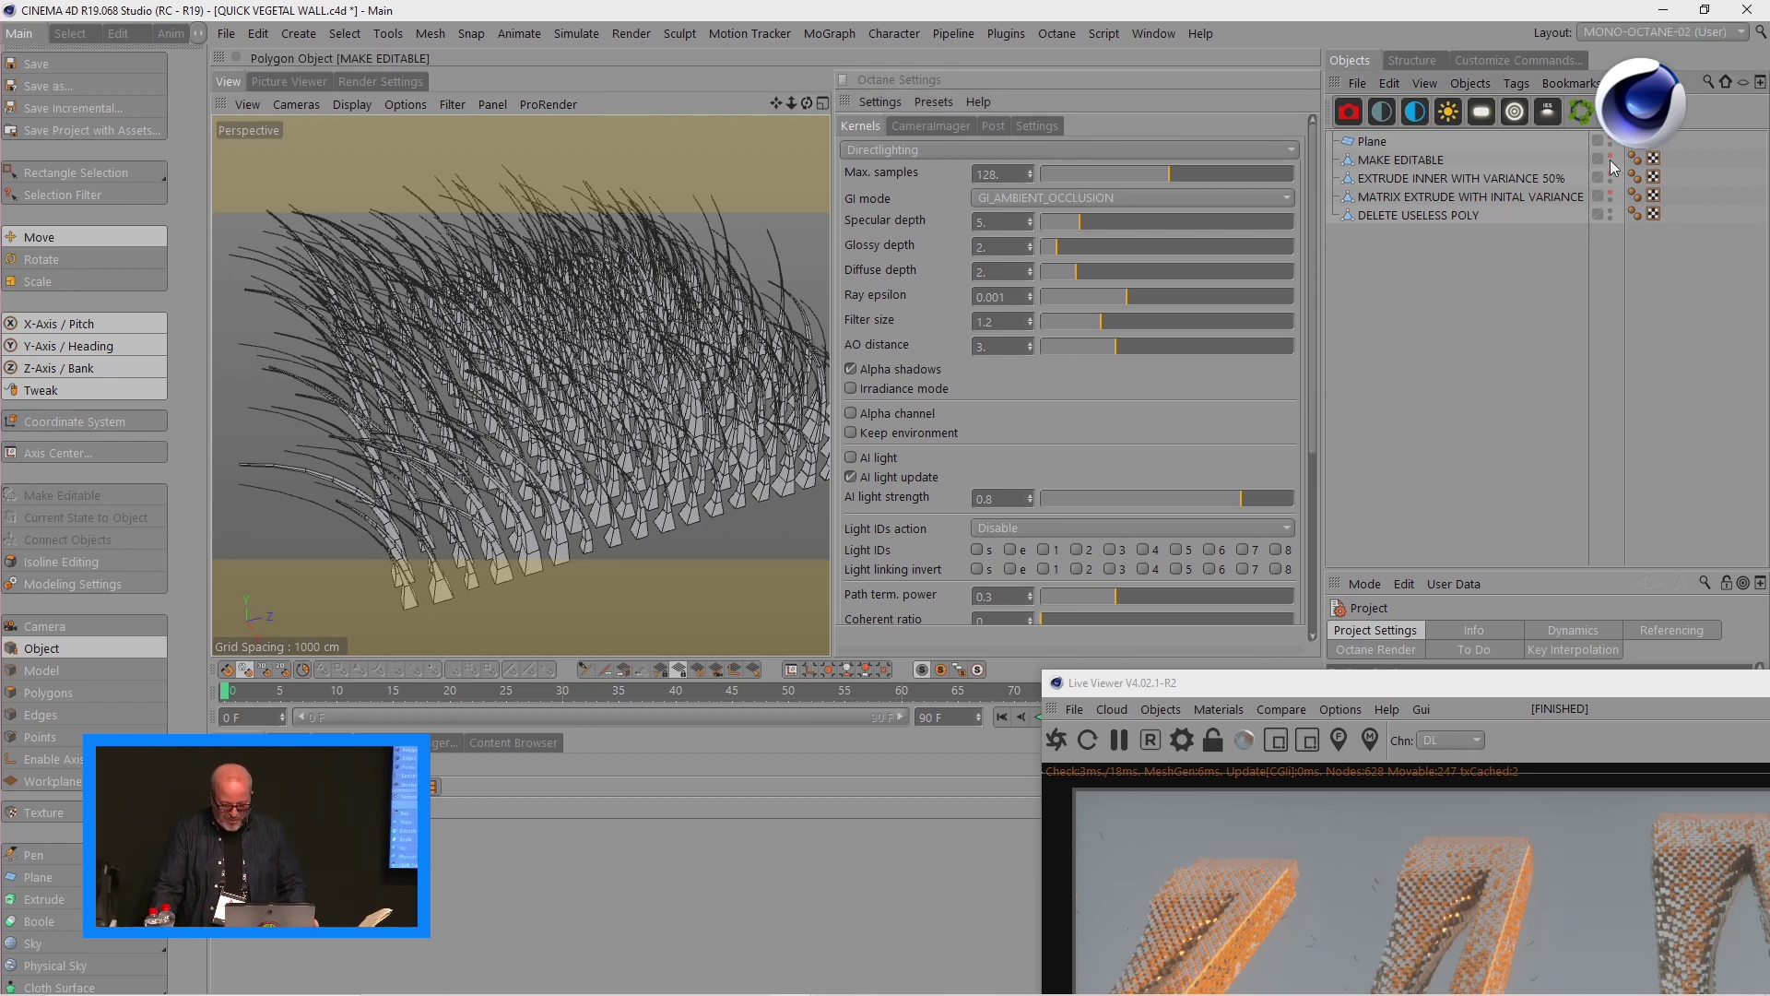
click(1612, 214)
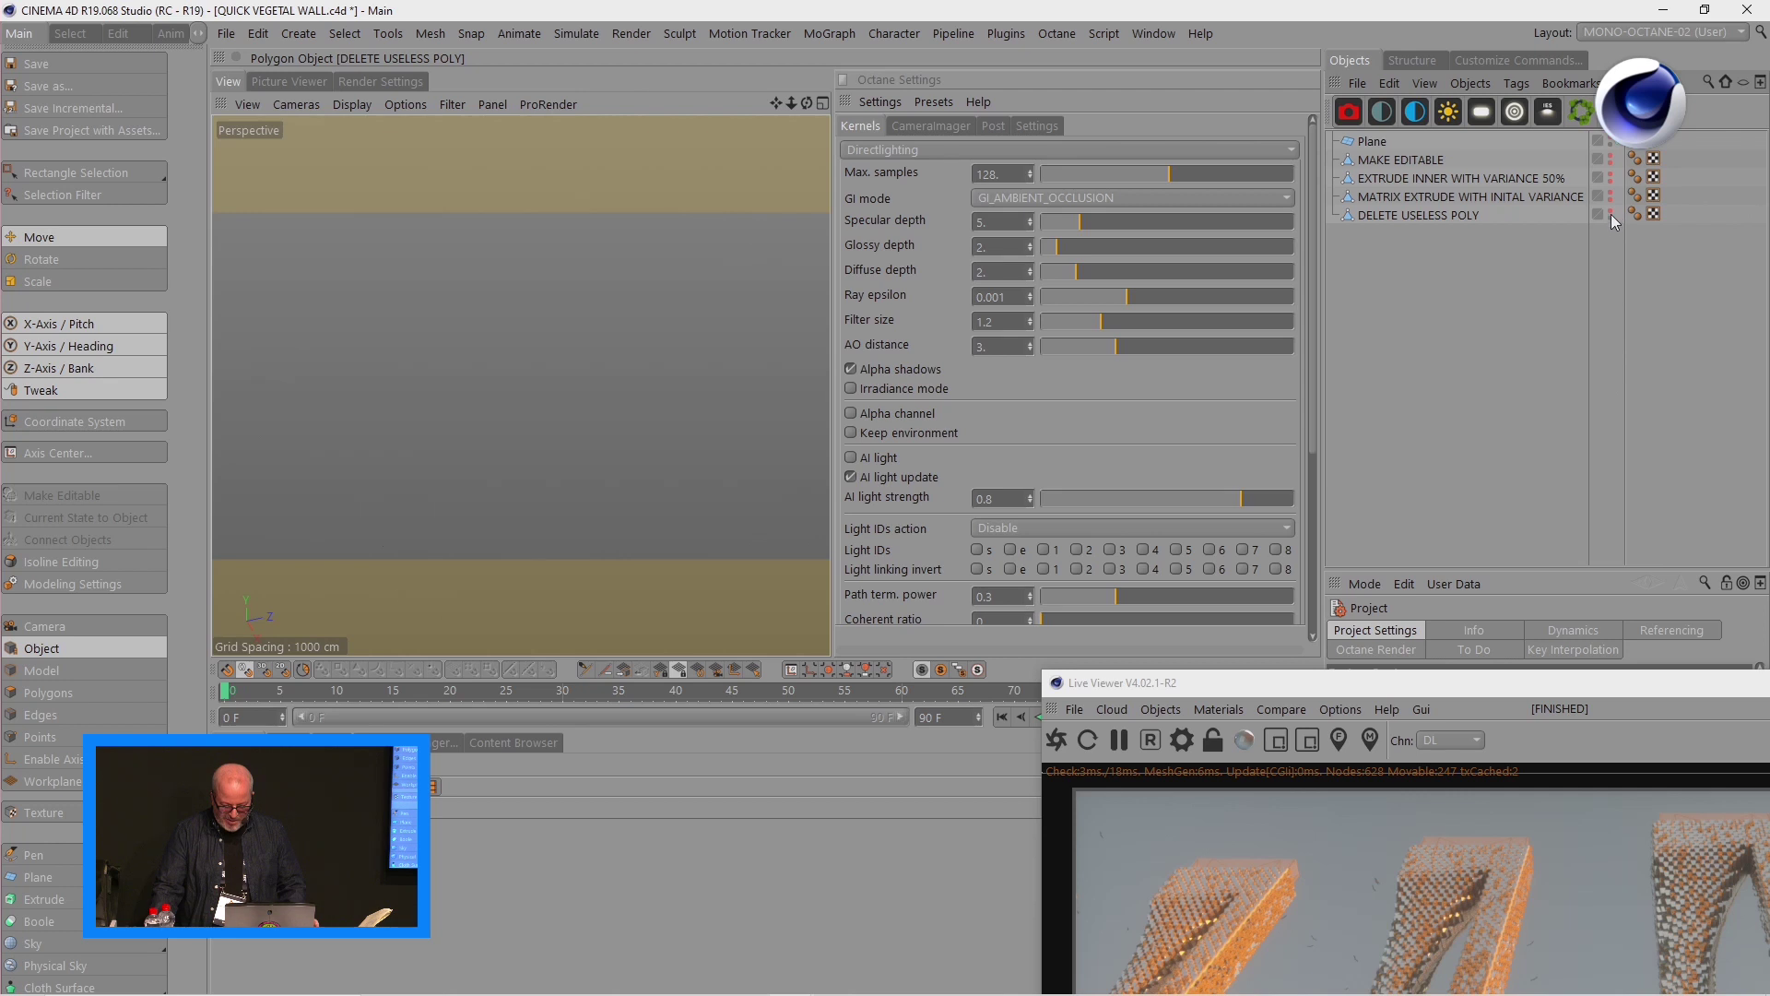
- Inset every Plane polygon with Extrude Inner, about 6.4 cm offset and 50% variation
click(1381, 143)
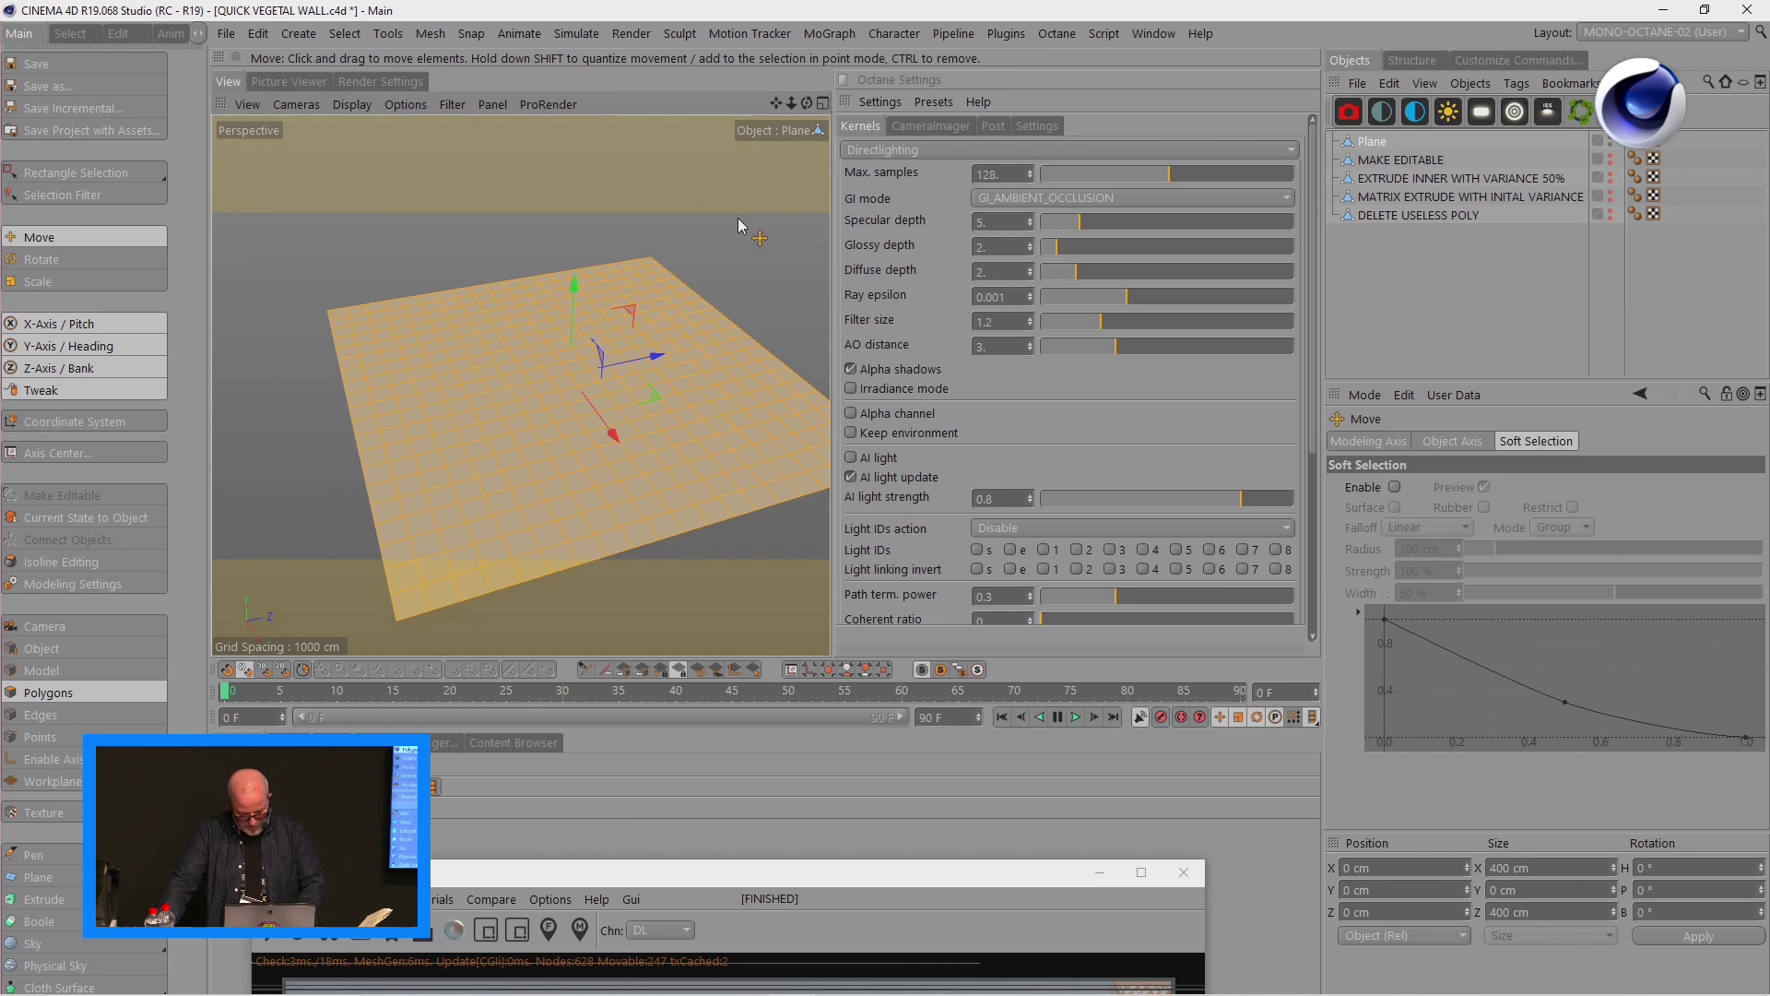
right_click(742, 221)
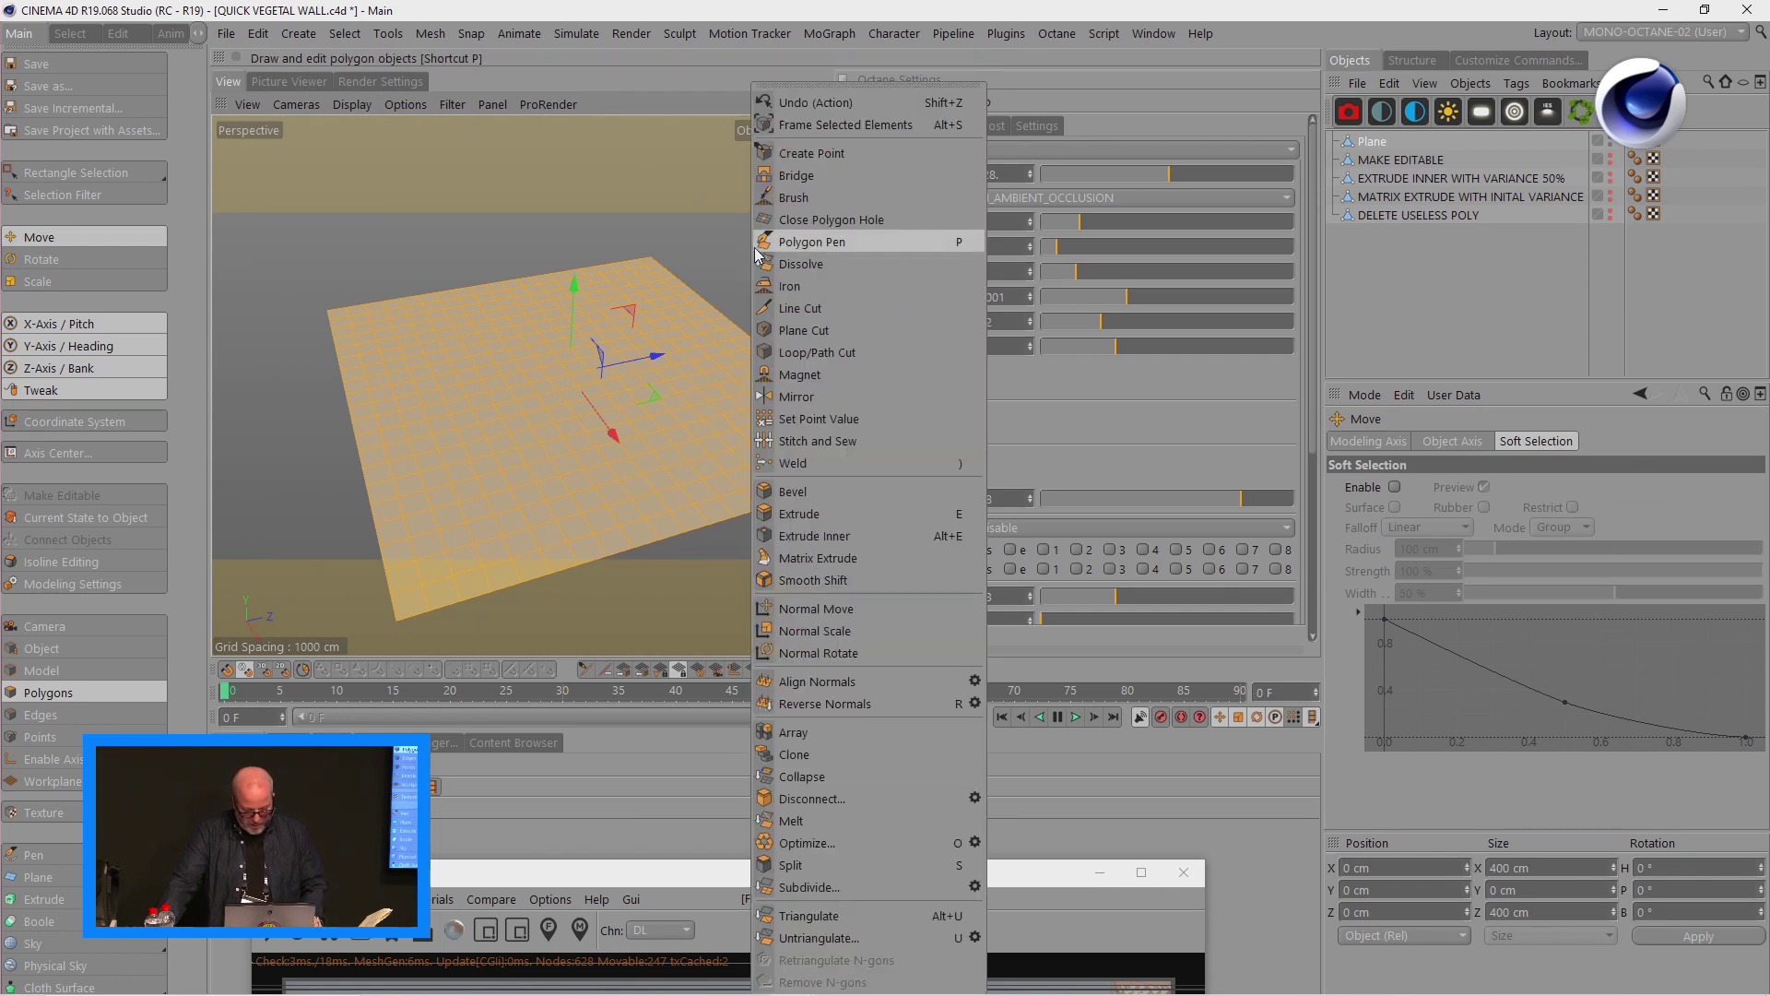
click(832, 535)
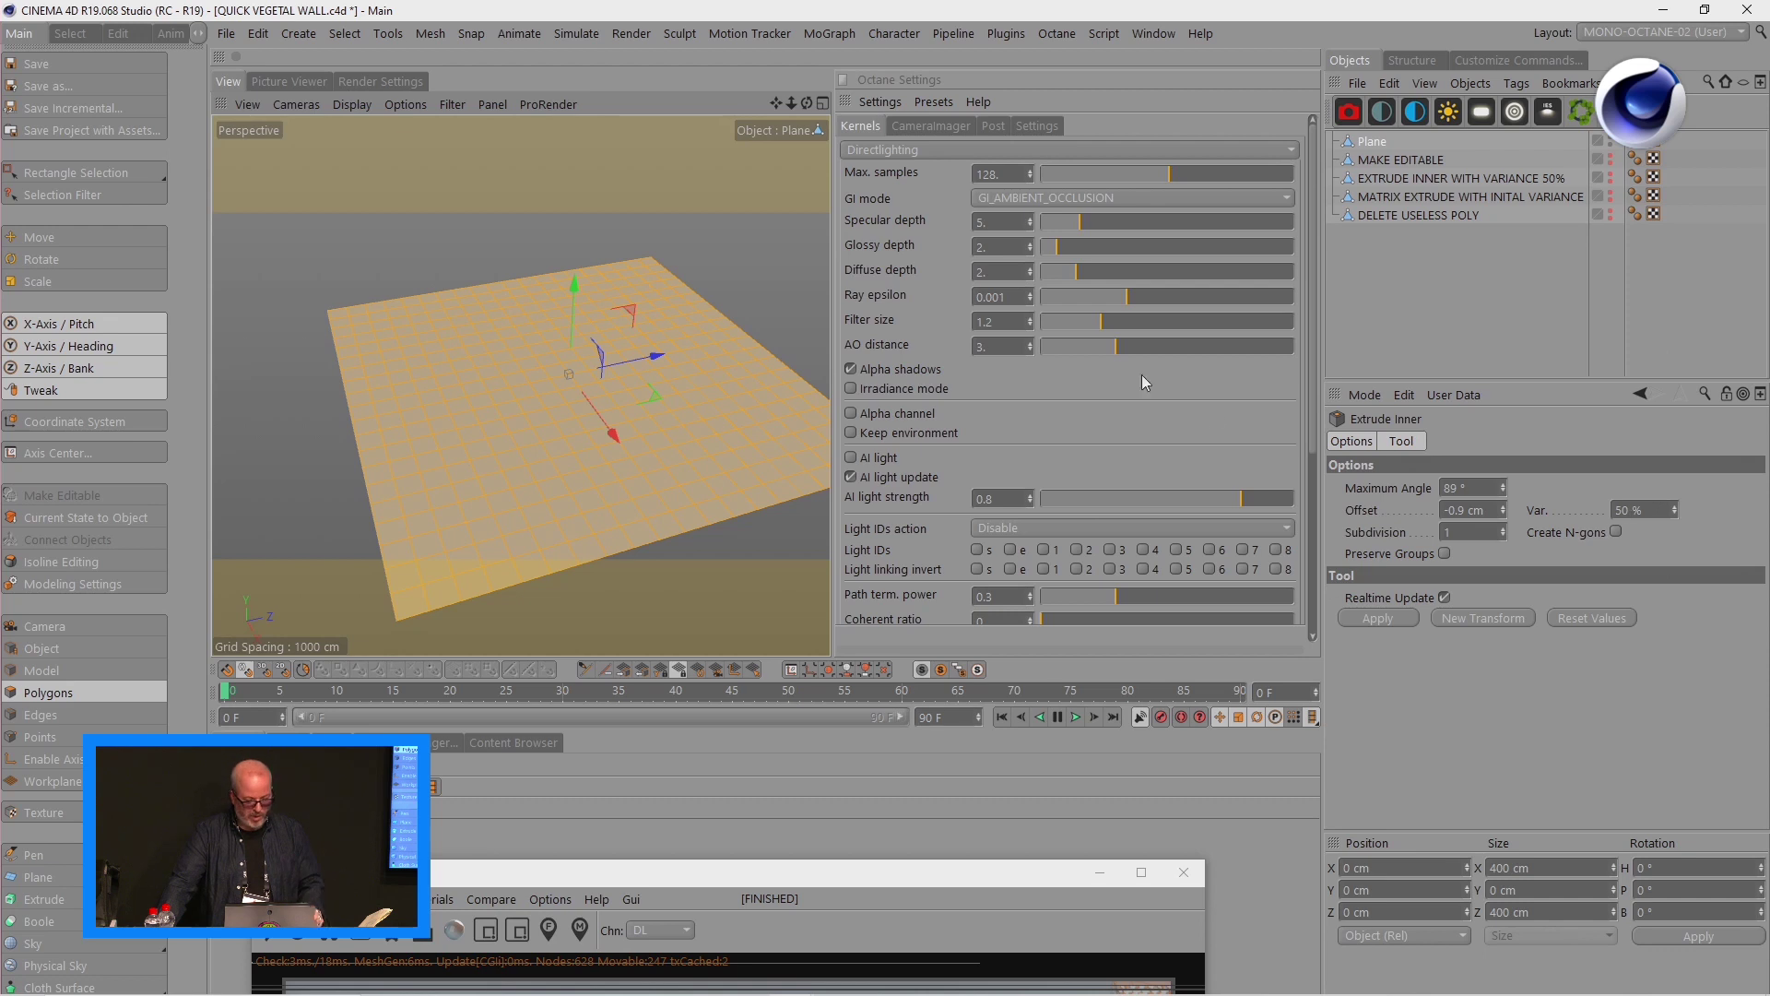
drag(780, 307, 876, 311)
right_click(776, 311)
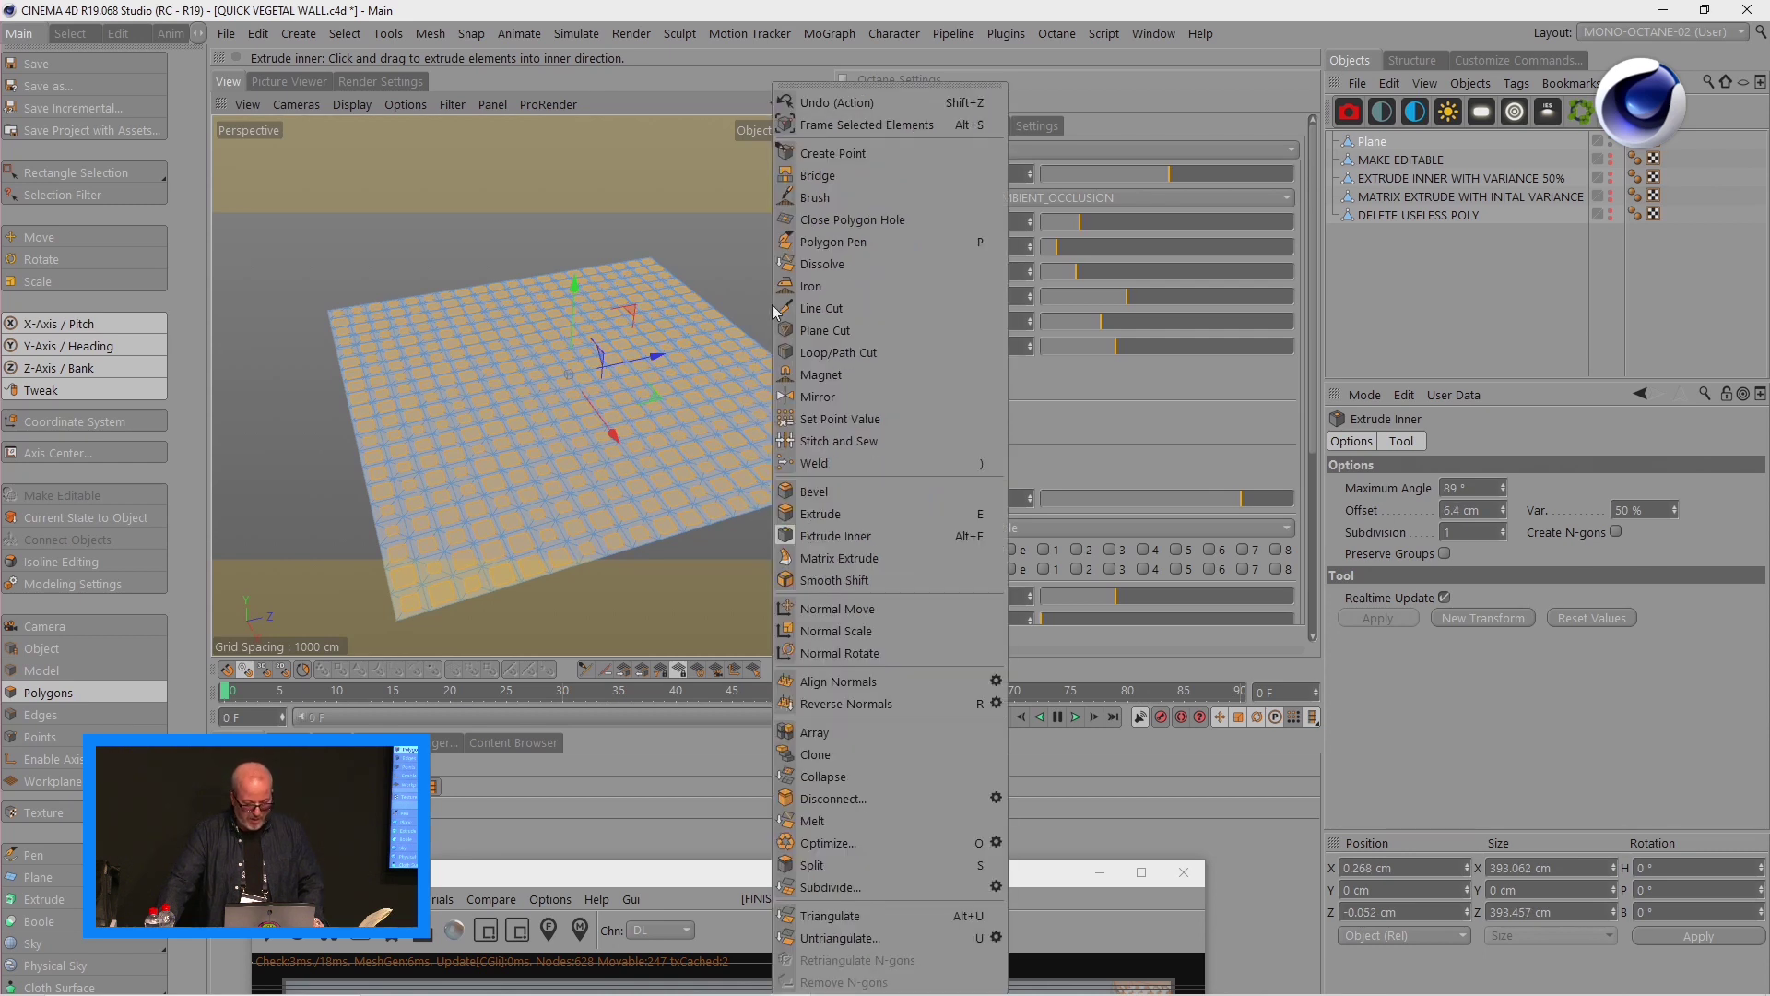
click(834, 558)
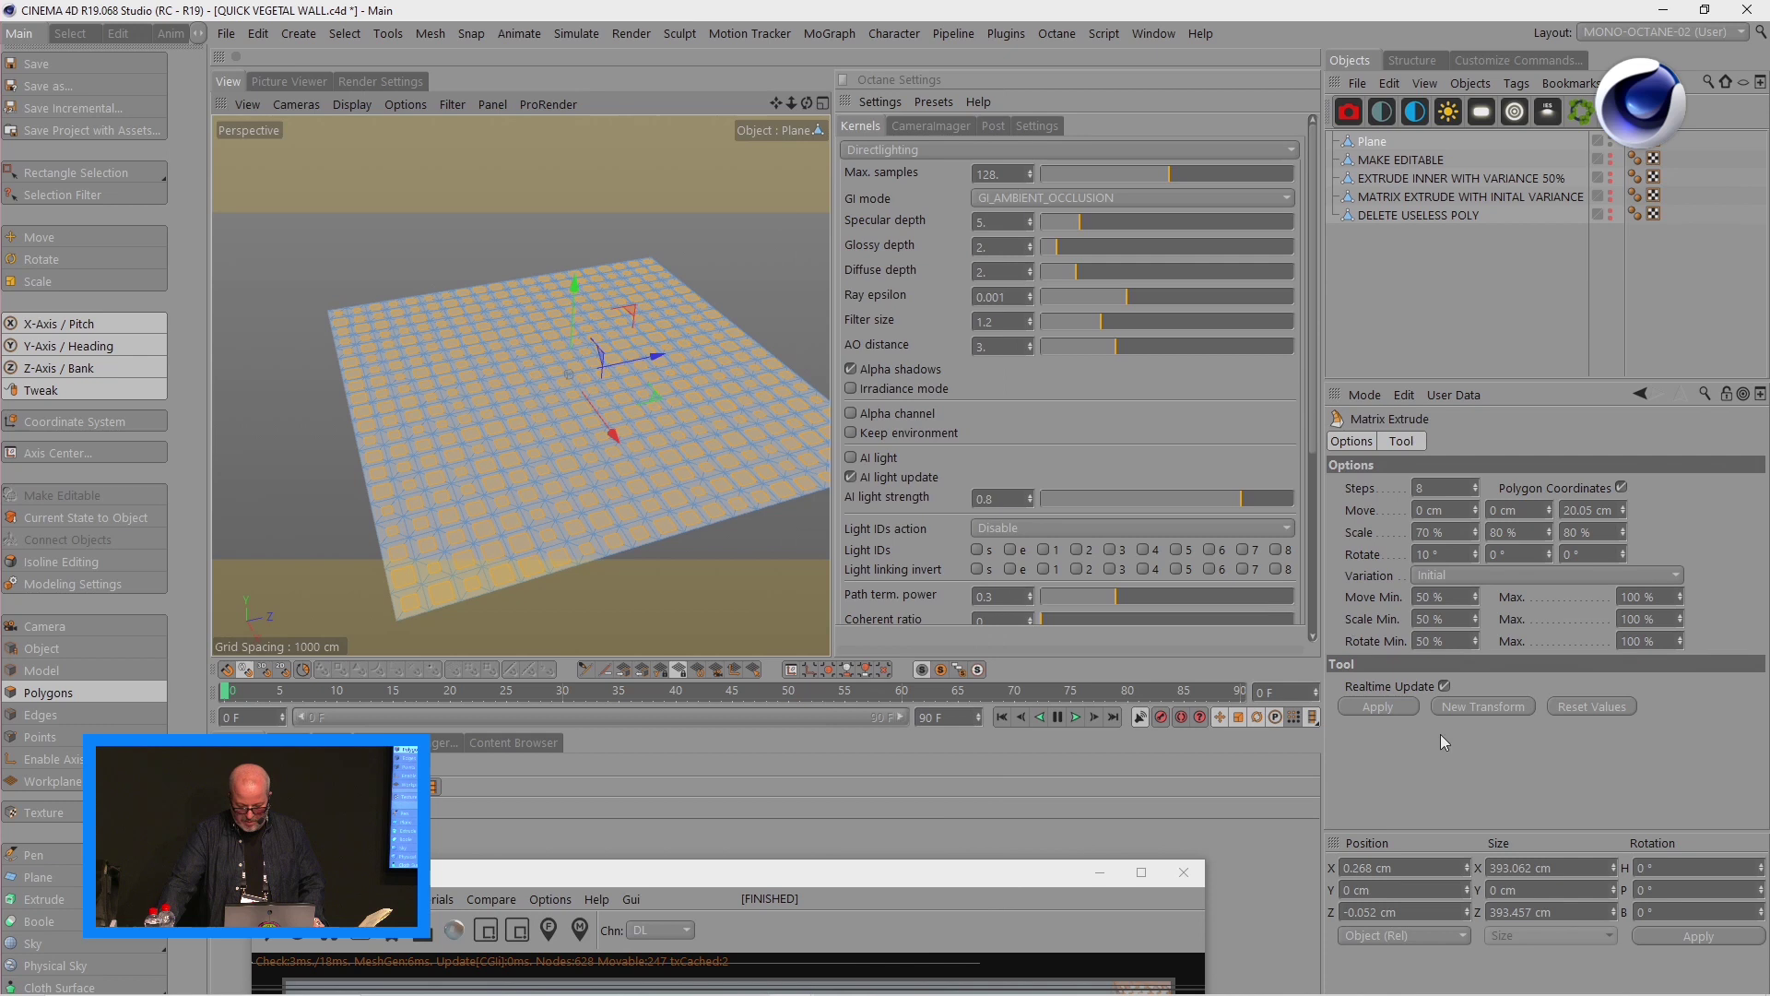
- Grow grass blades with Matrix Extrude, tweaking the Move Min., Scale Z and Move X values
click(1379, 707)
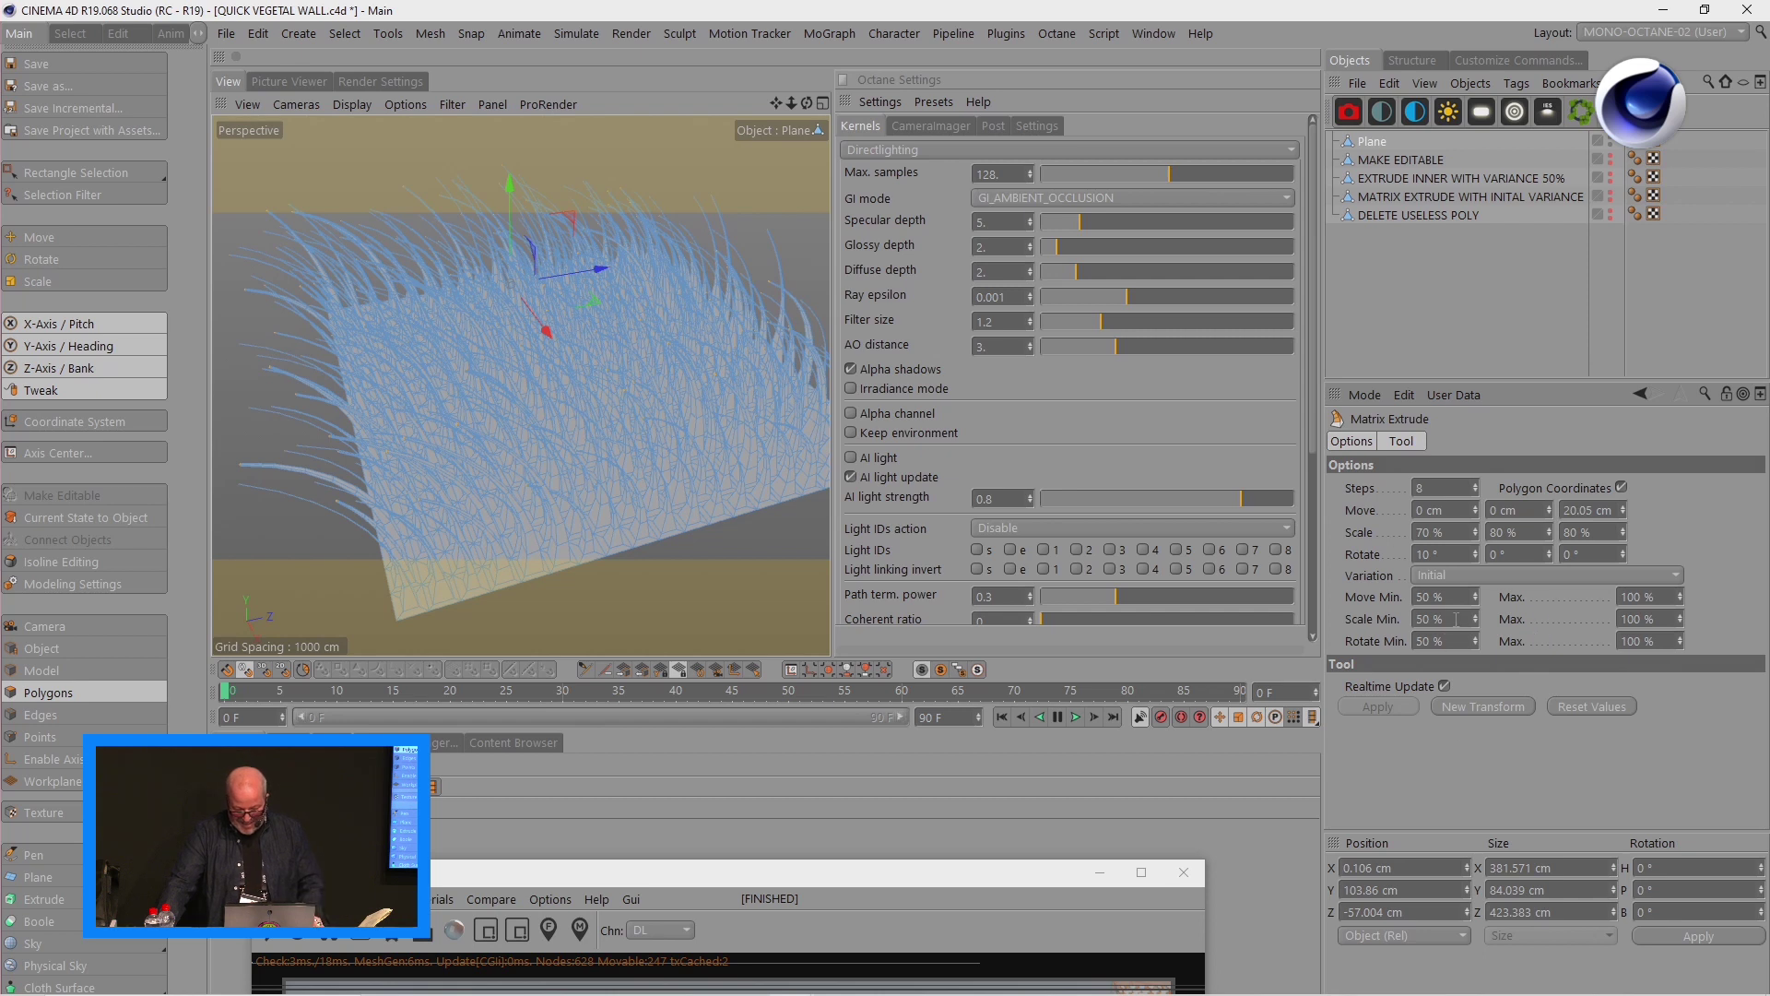
mouse_move(1475, 597)
mouse_down()
mouse_move(1475, 642)
mouse_move(1475, 598)
mouse_up()
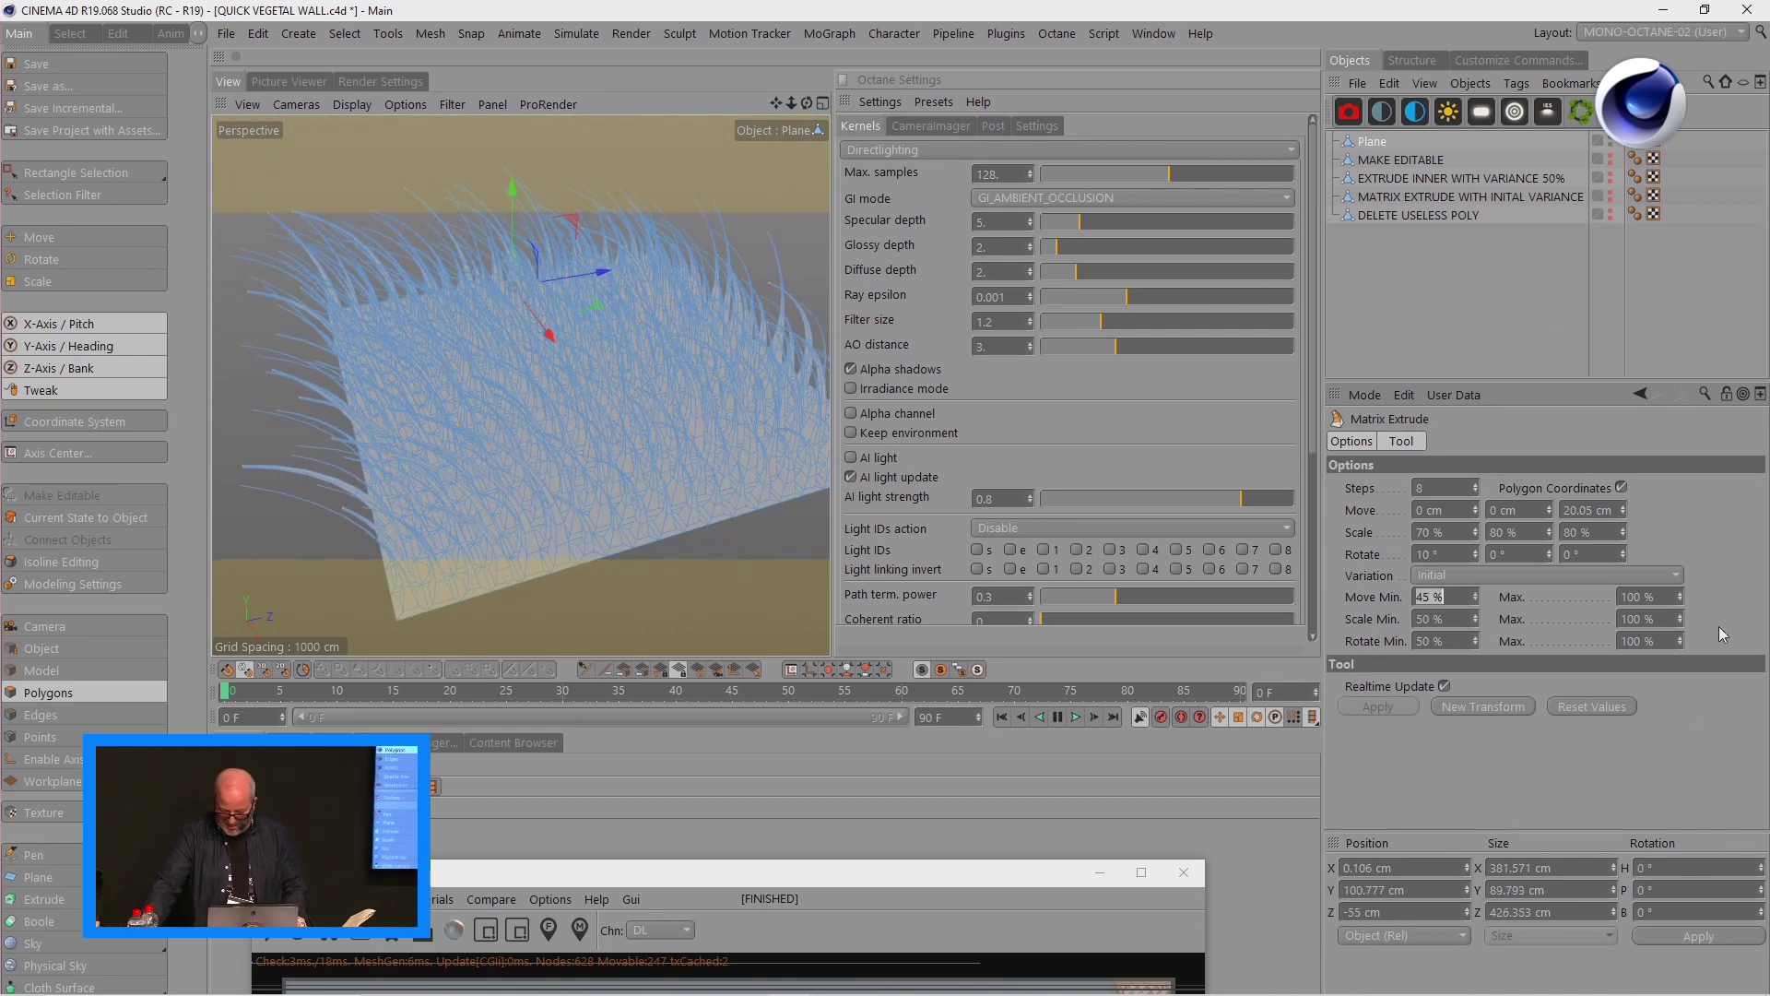
drag(1623, 532, 1692, 606)
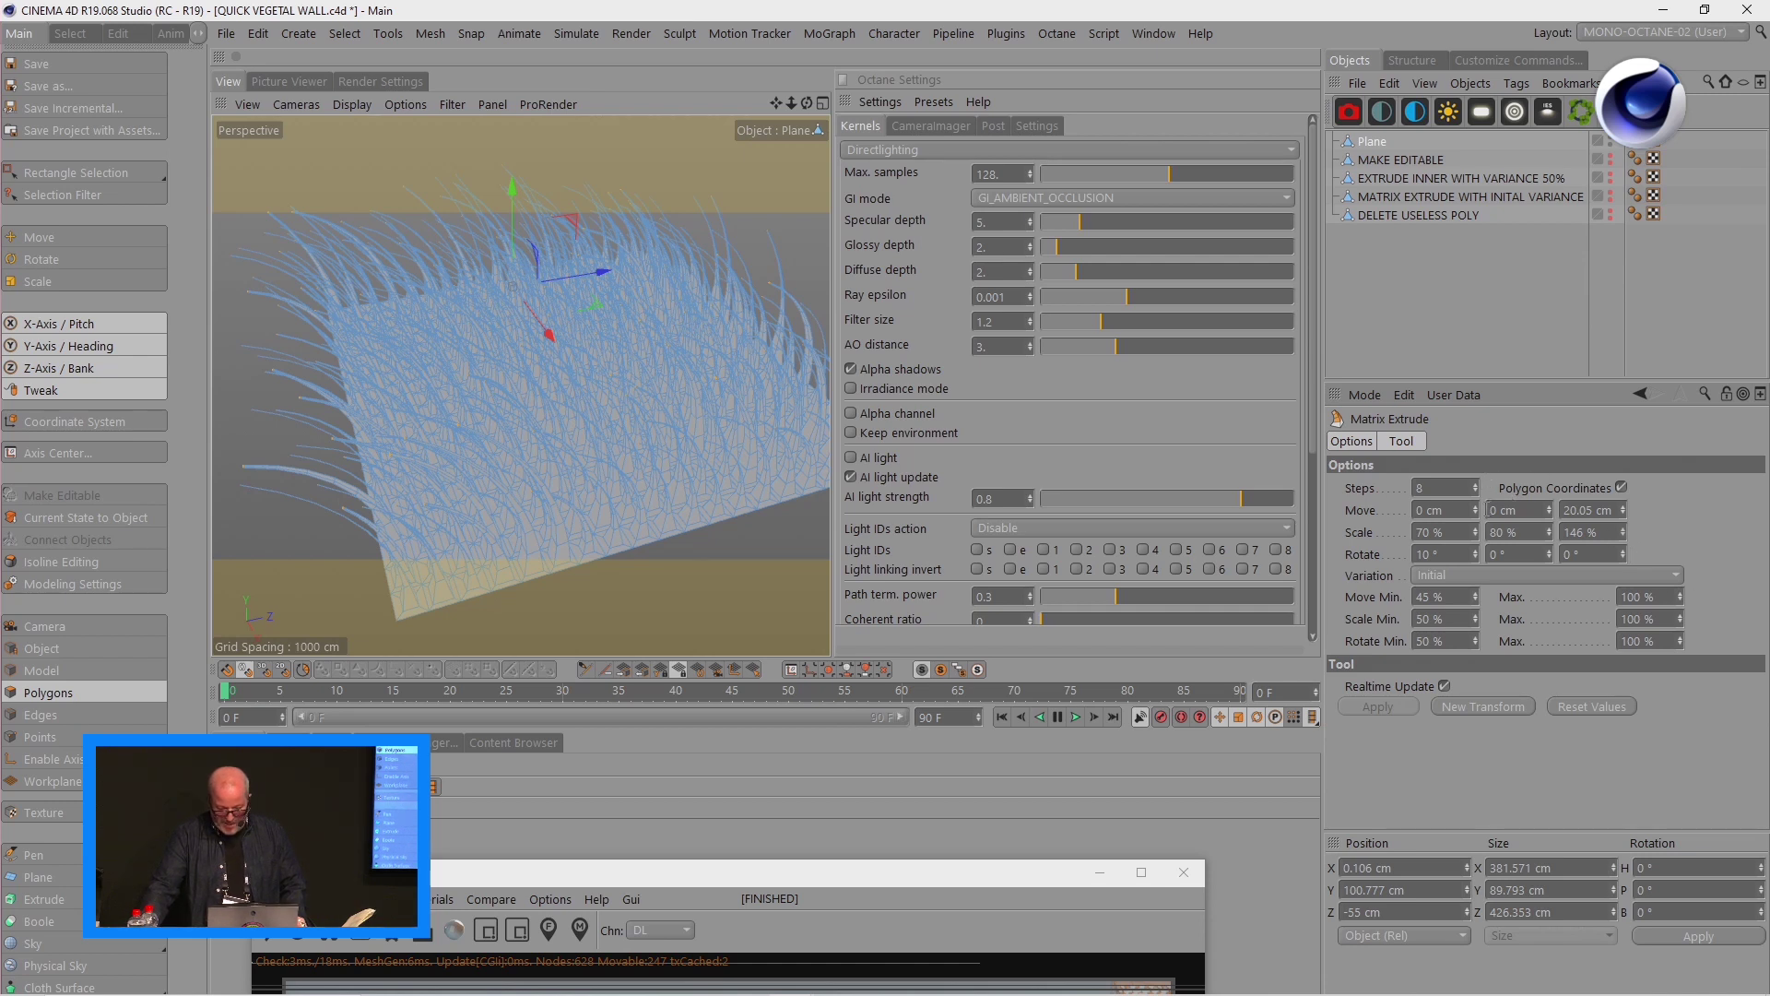
mouse_move(1471, 516)
mouse_down()
mouse_move(1472, 494)
mouse_move(1471, 513)
mouse_up()
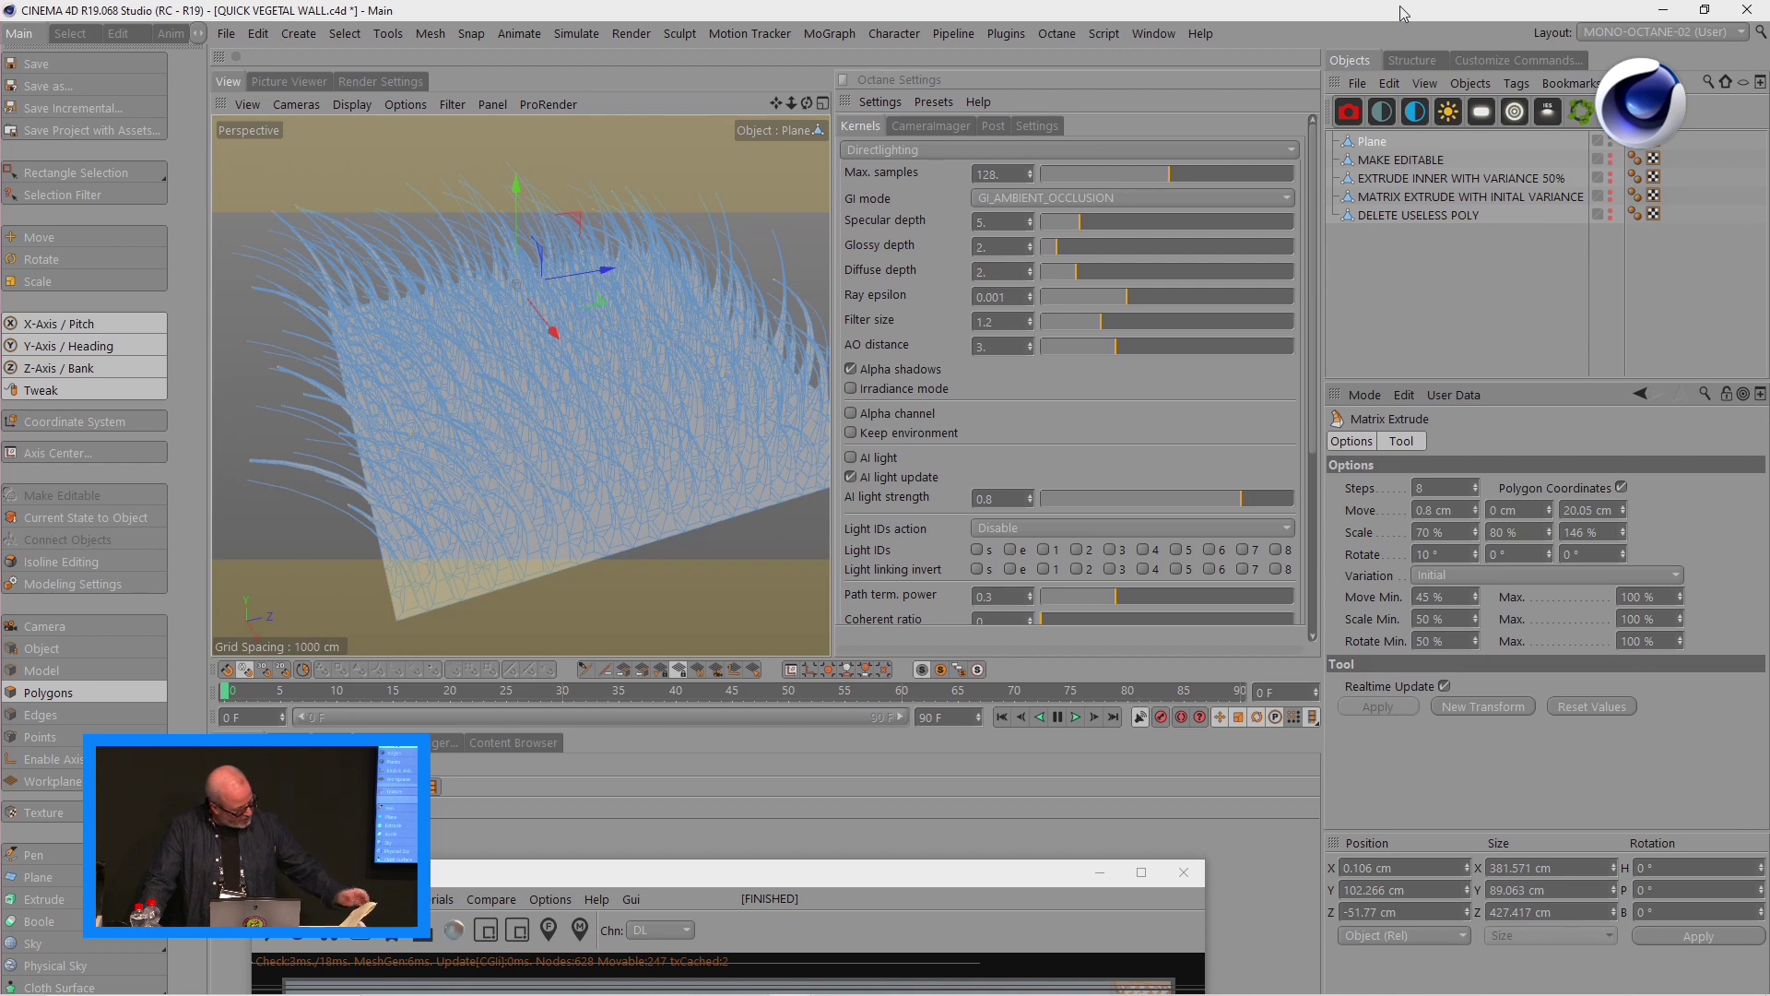
drag(1402, 13, 1429, 734)
click(811, 471)
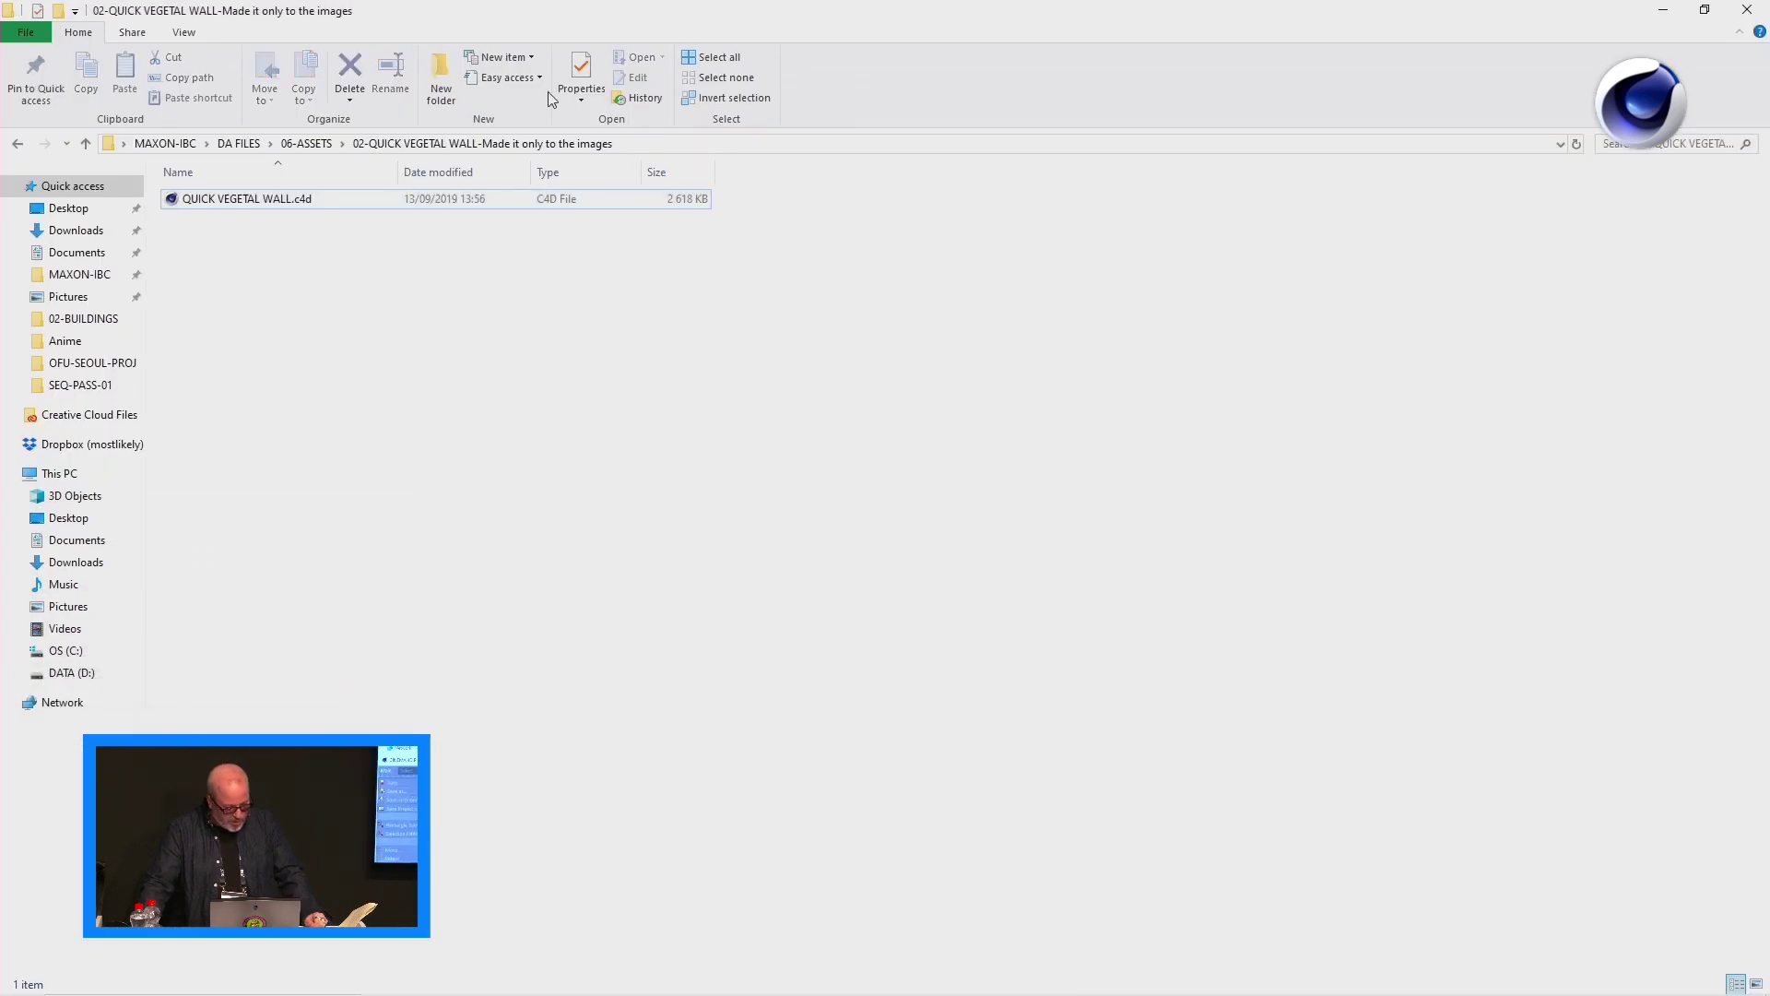
- Open OFU-SEOUL-V6FOG-FINAL-SPECIAL BLACK.JPG from 02-FINAL MOVIE and IMAGES > IMAGES
click(241, 144)
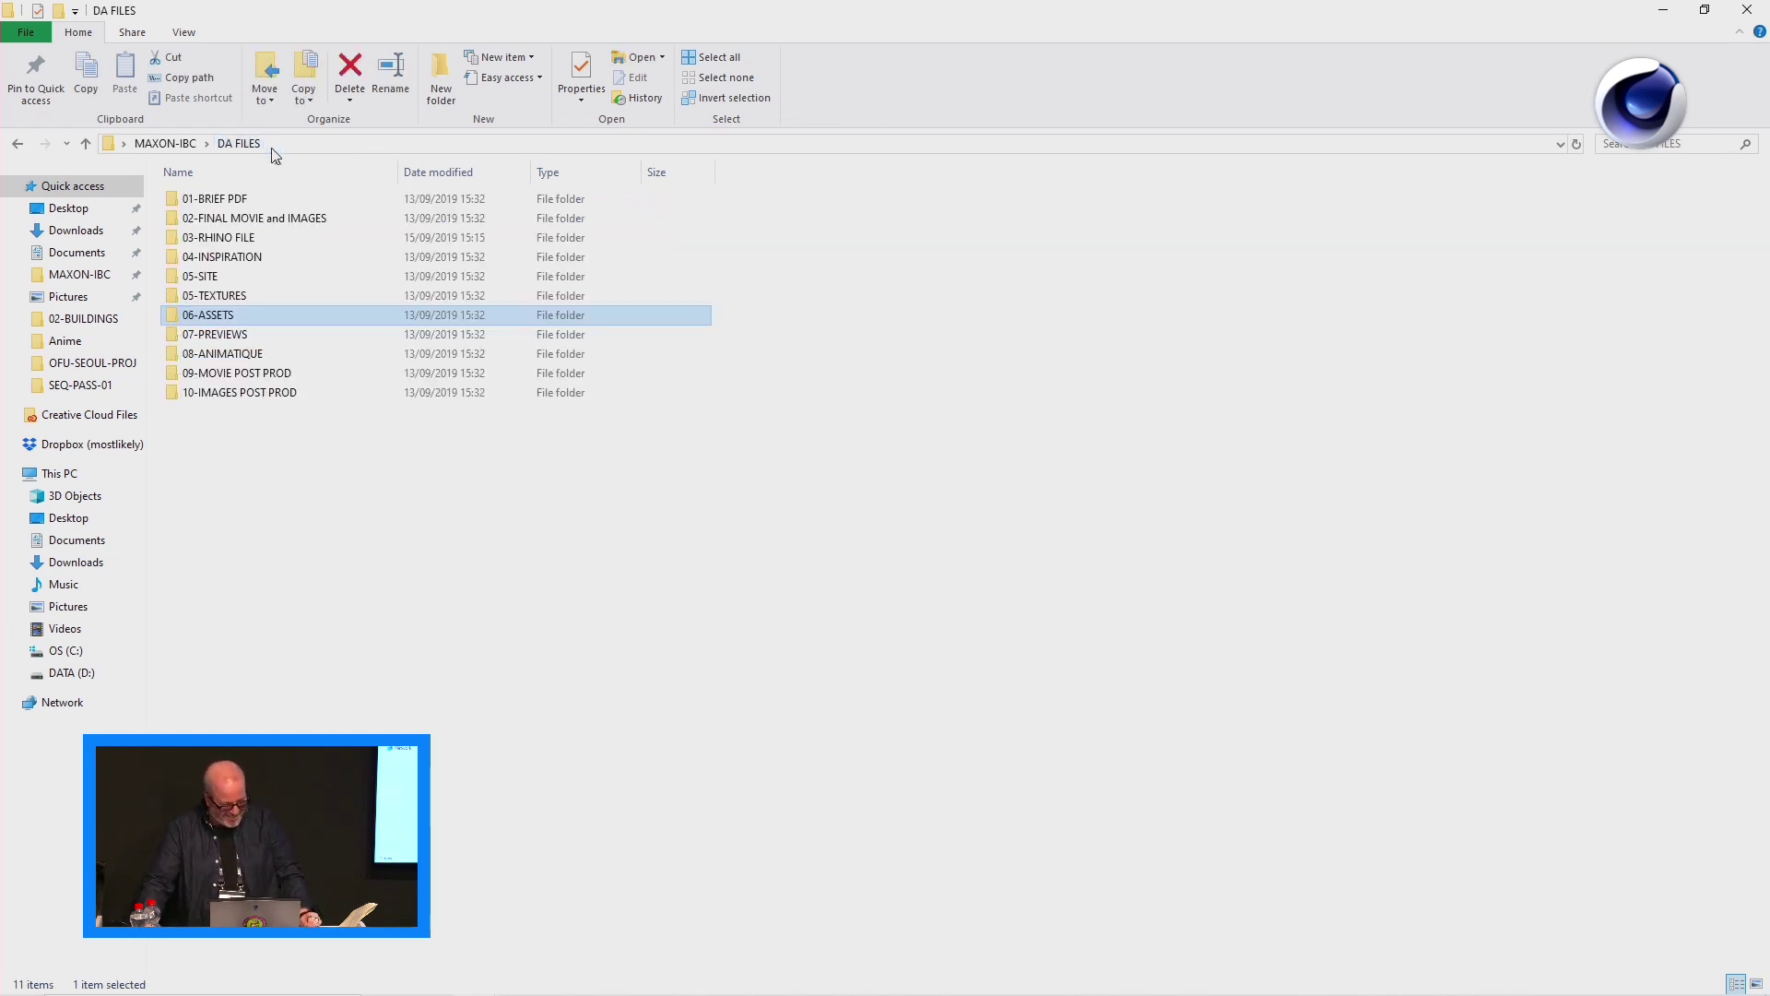
double_click(248, 333)
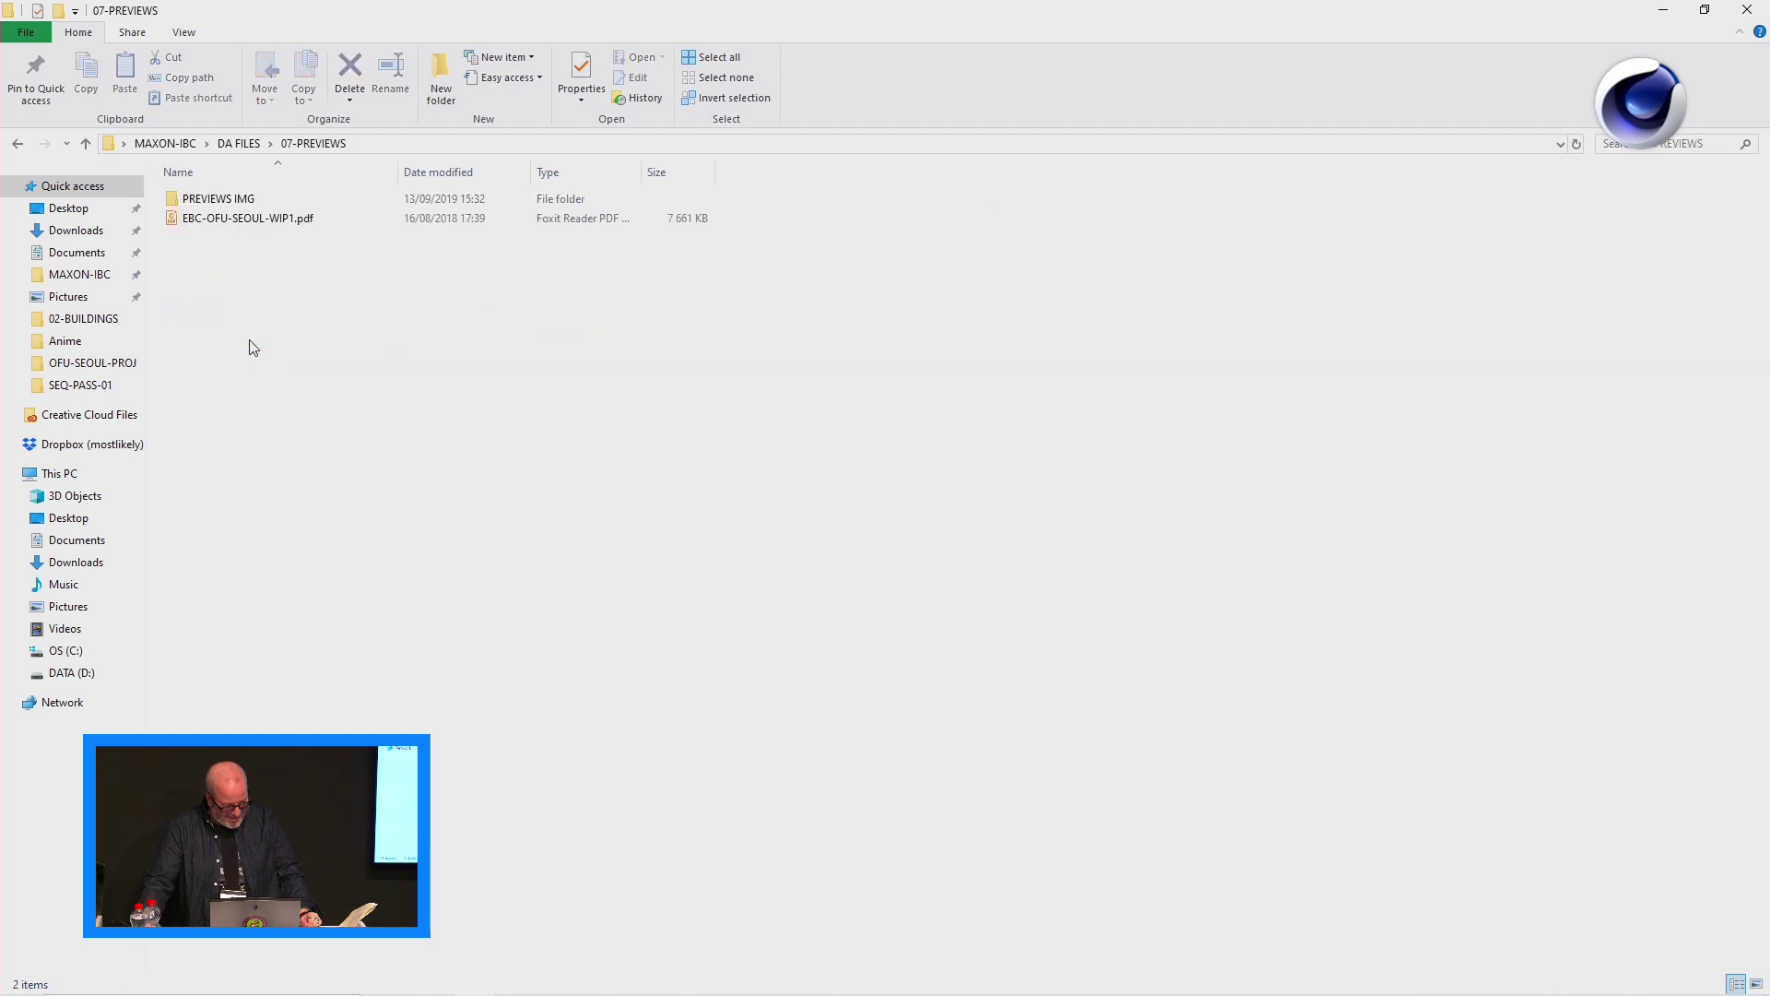
click(19, 144)
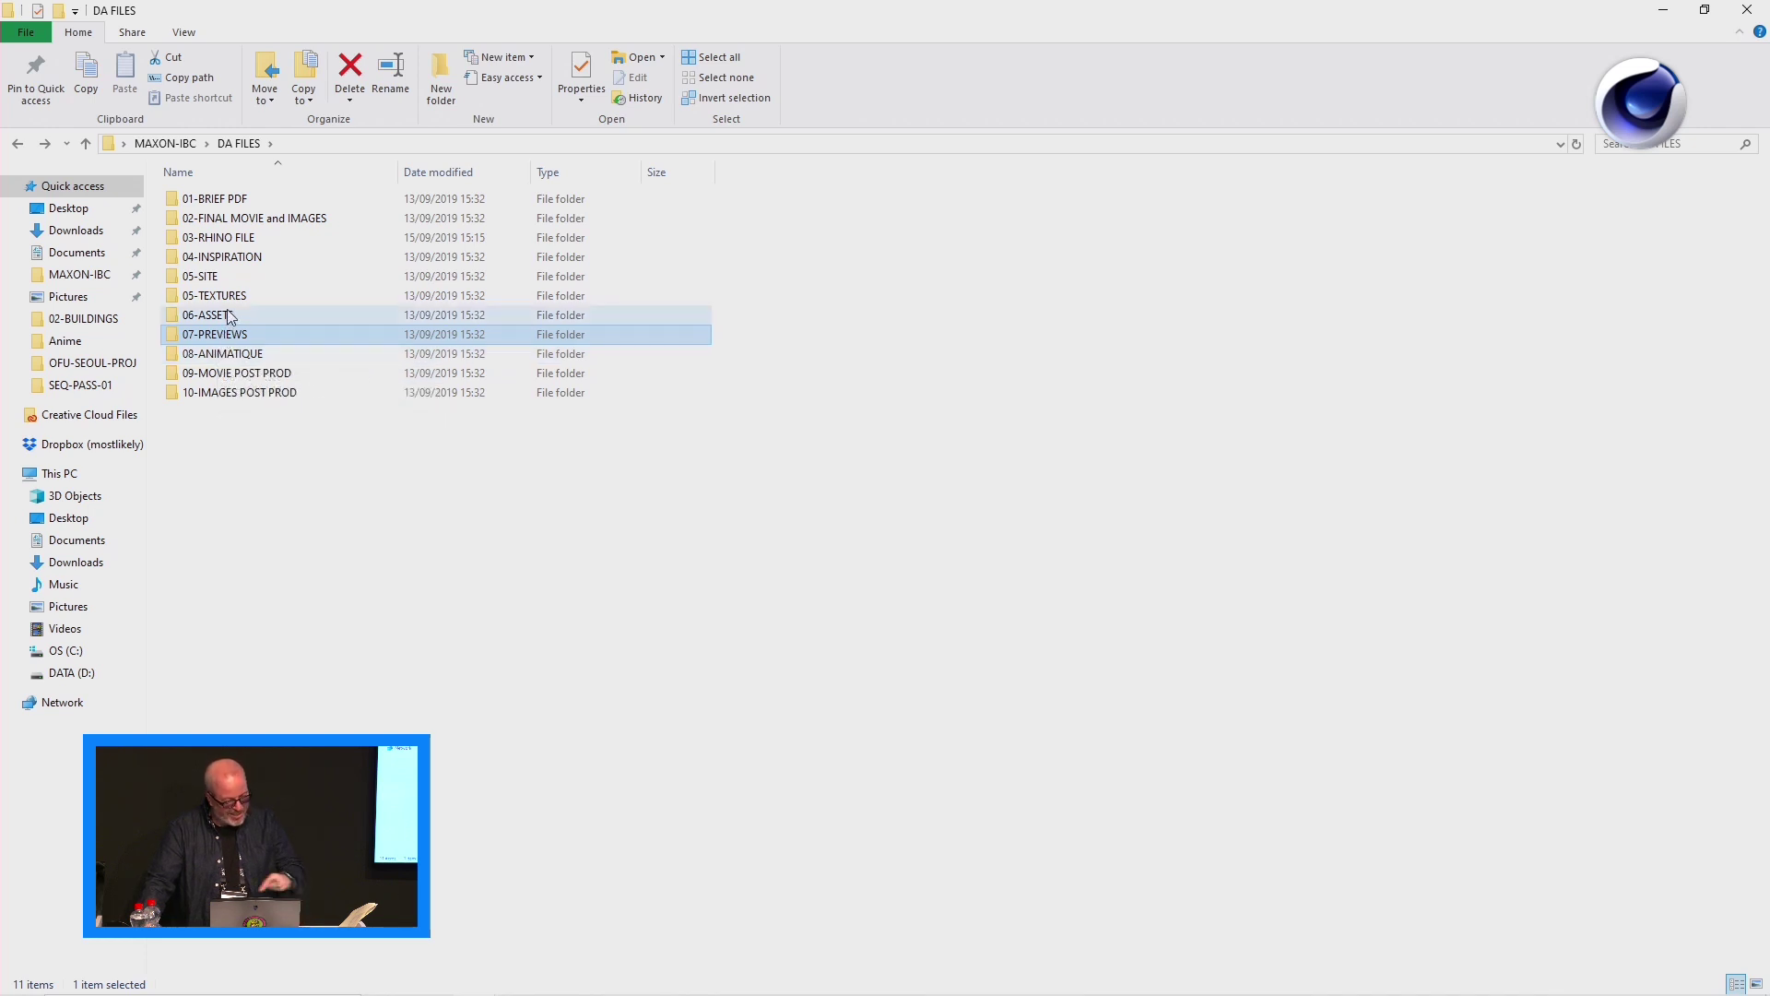
double_click(249, 219)
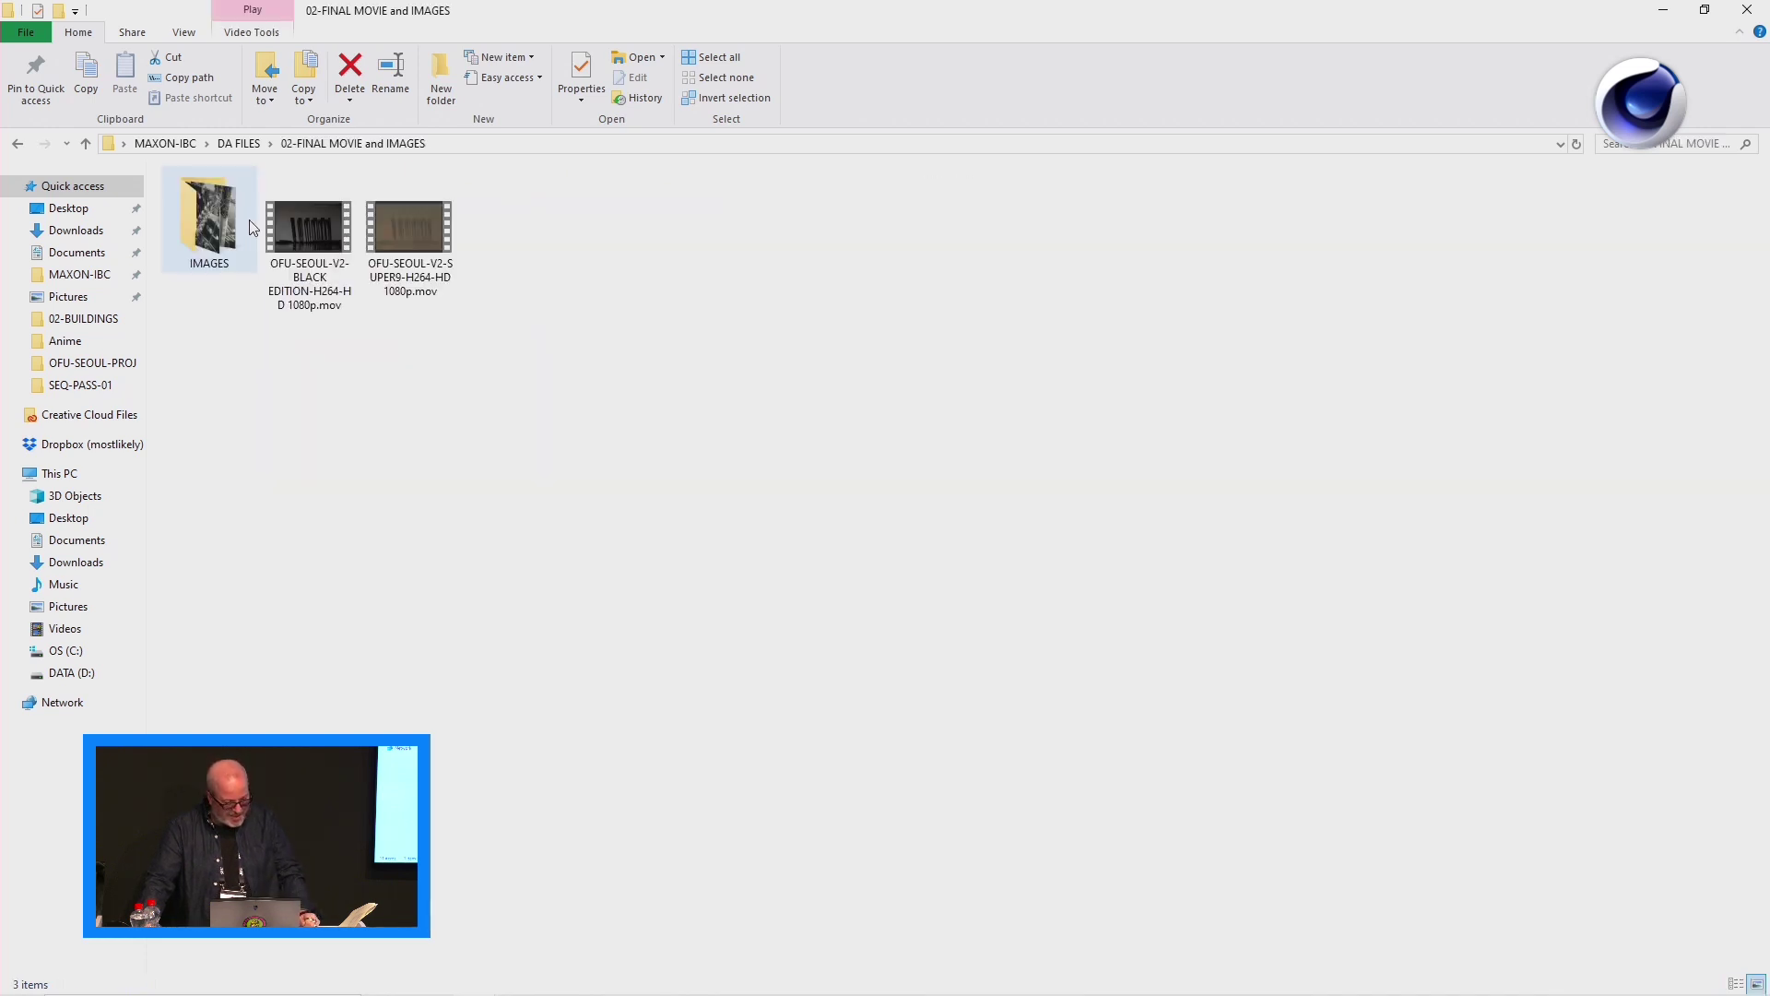
double_click(225, 221)
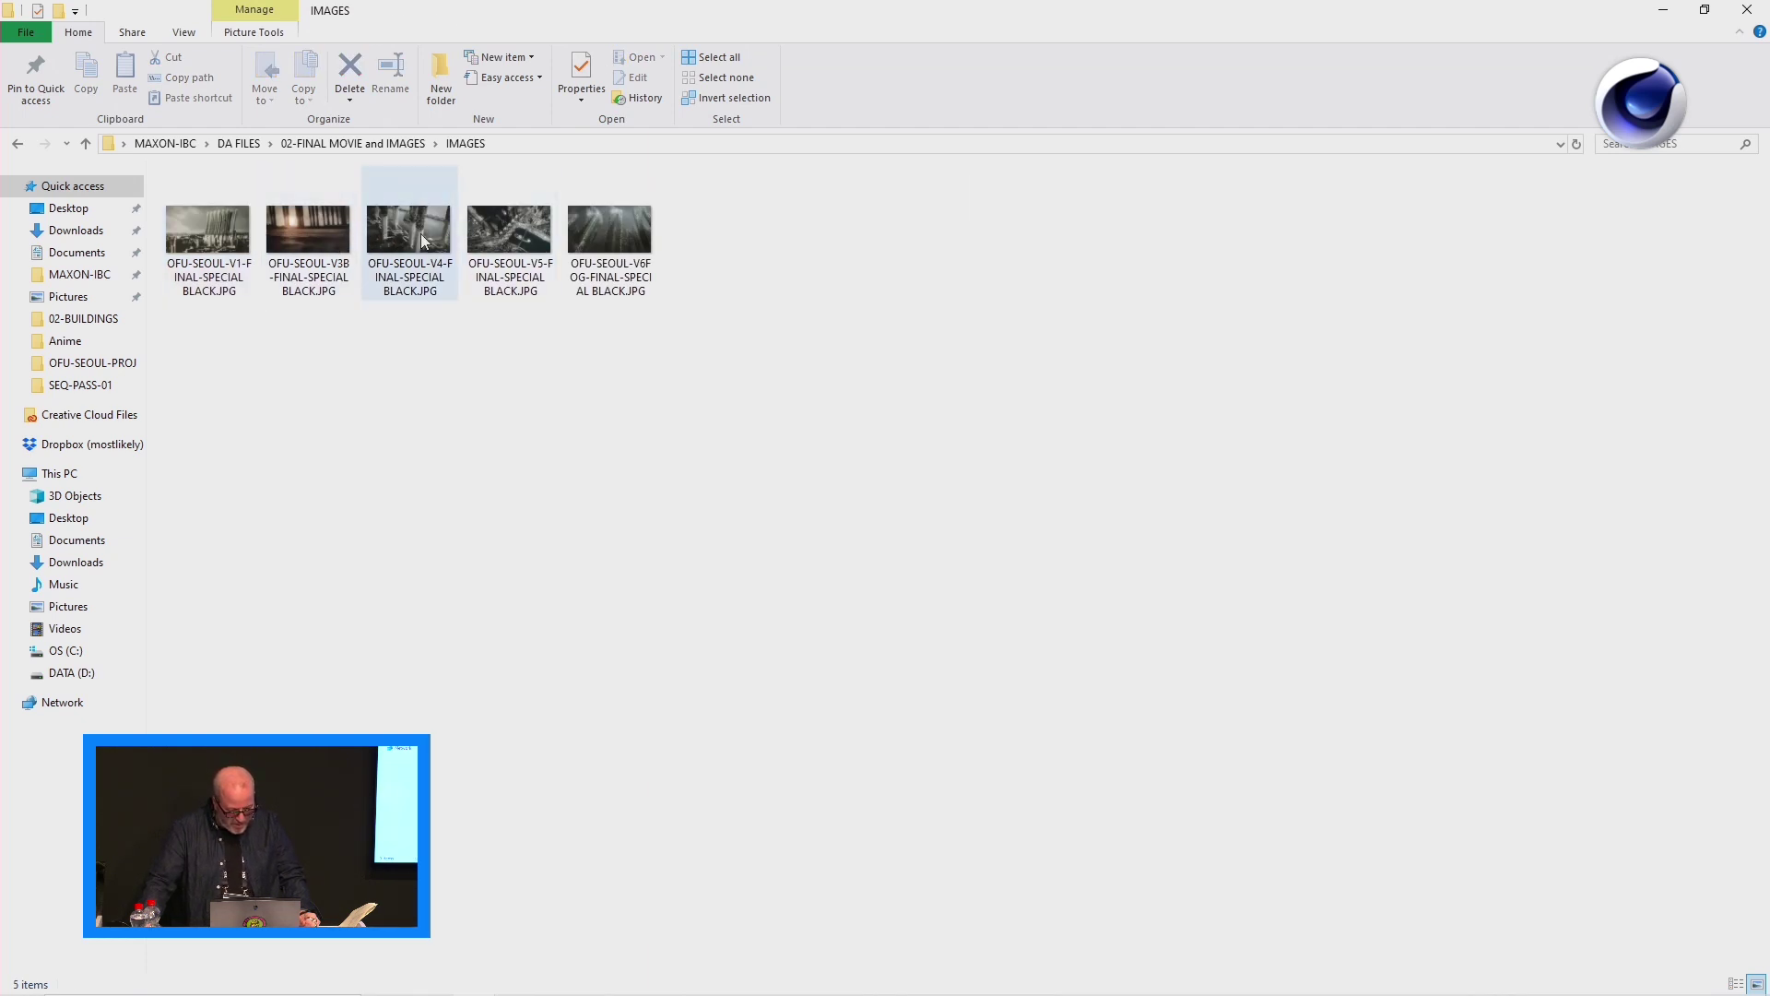
double_click(607, 235)
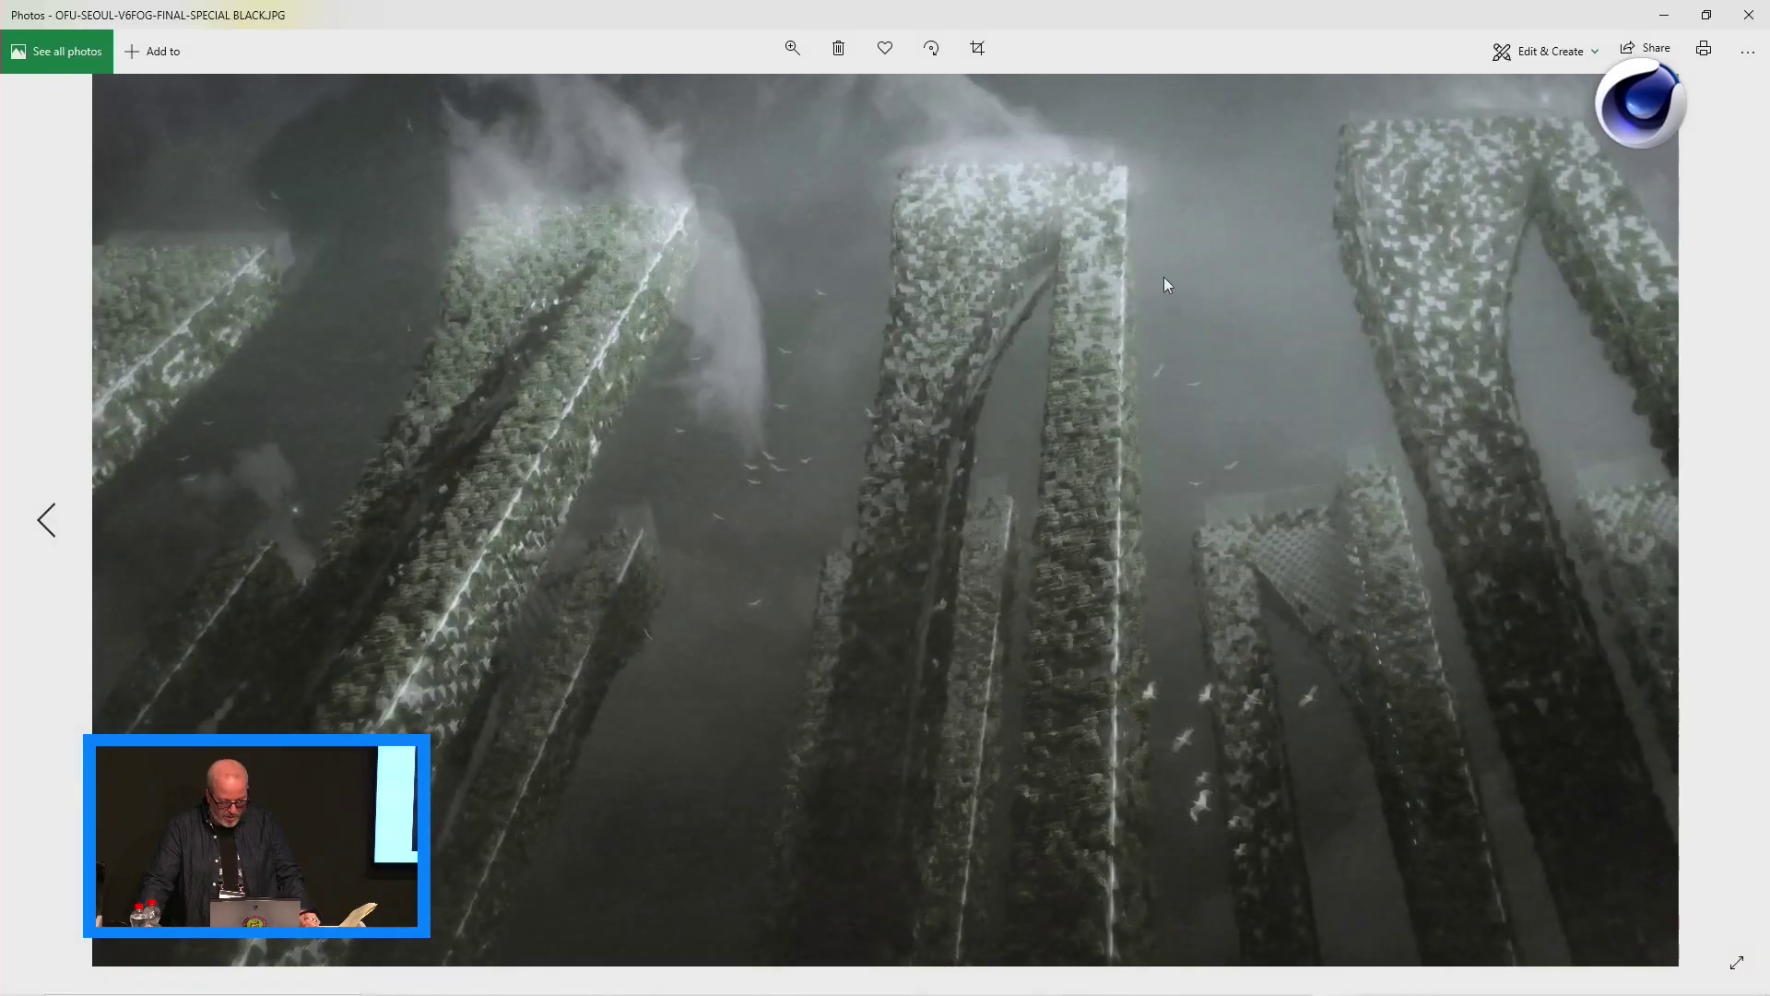
key(Left)
key(Right)
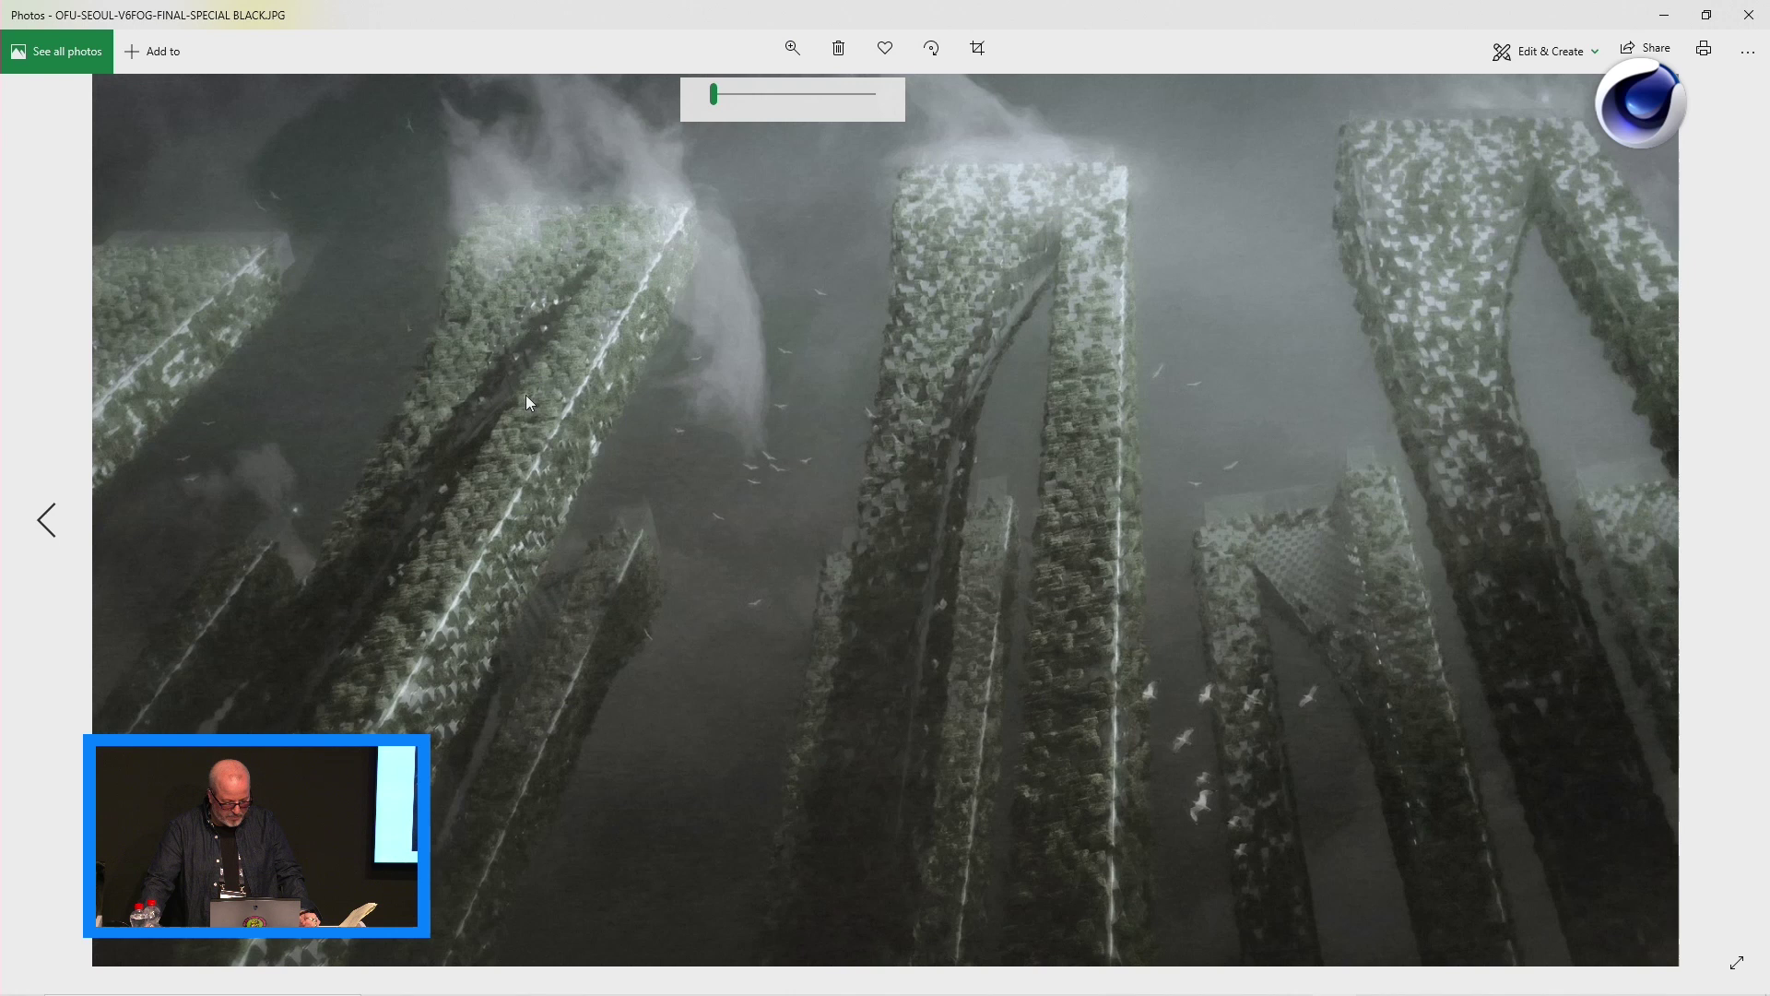
drag(714, 93, 780, 90)
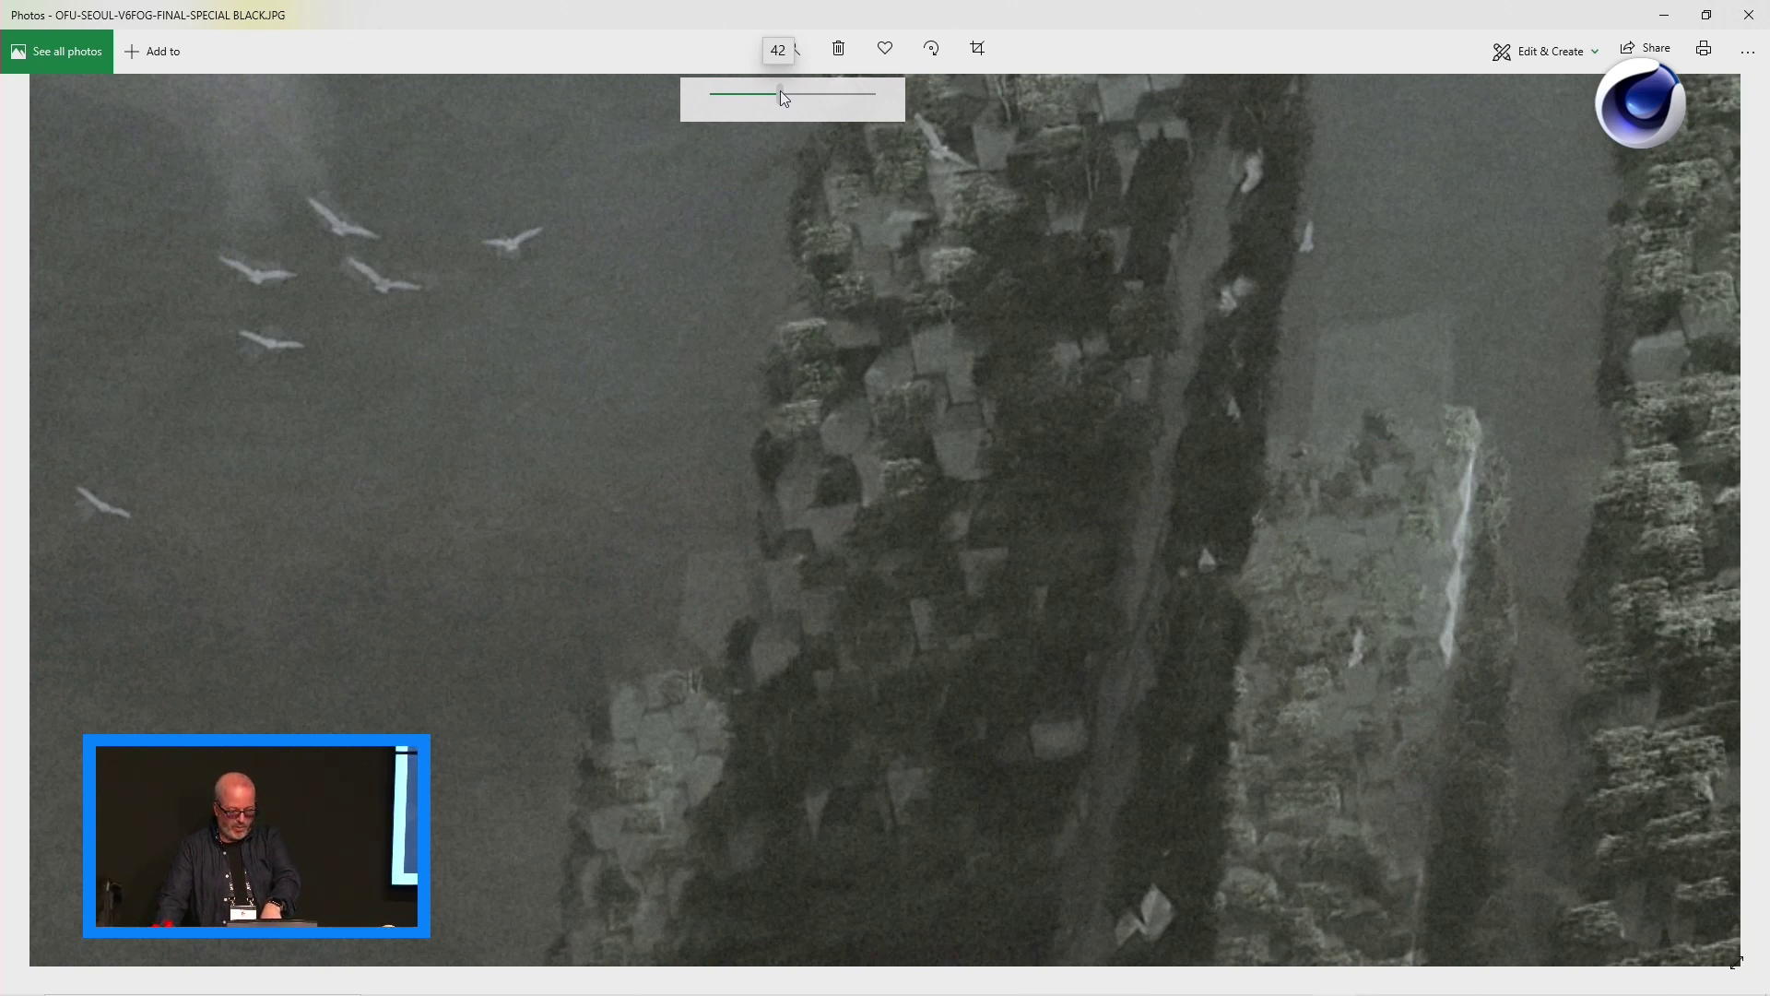
drag(780, 90, 745, 86)
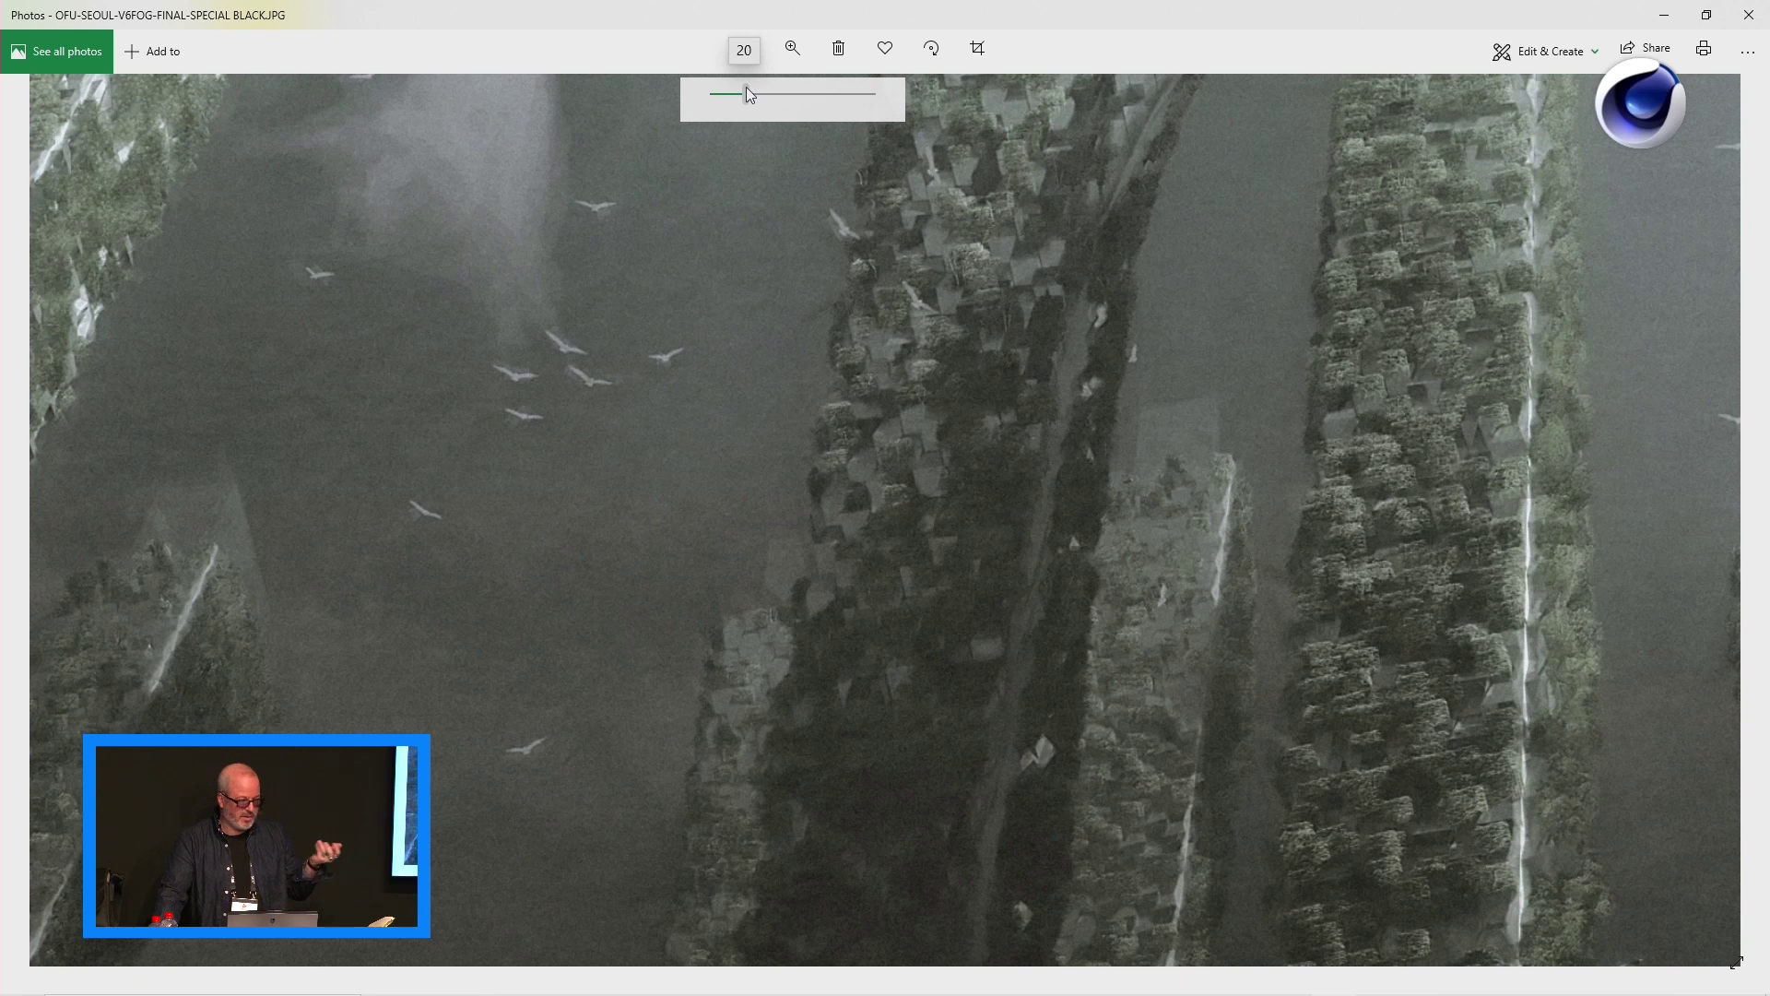
drag(749, 87, 710, 96)
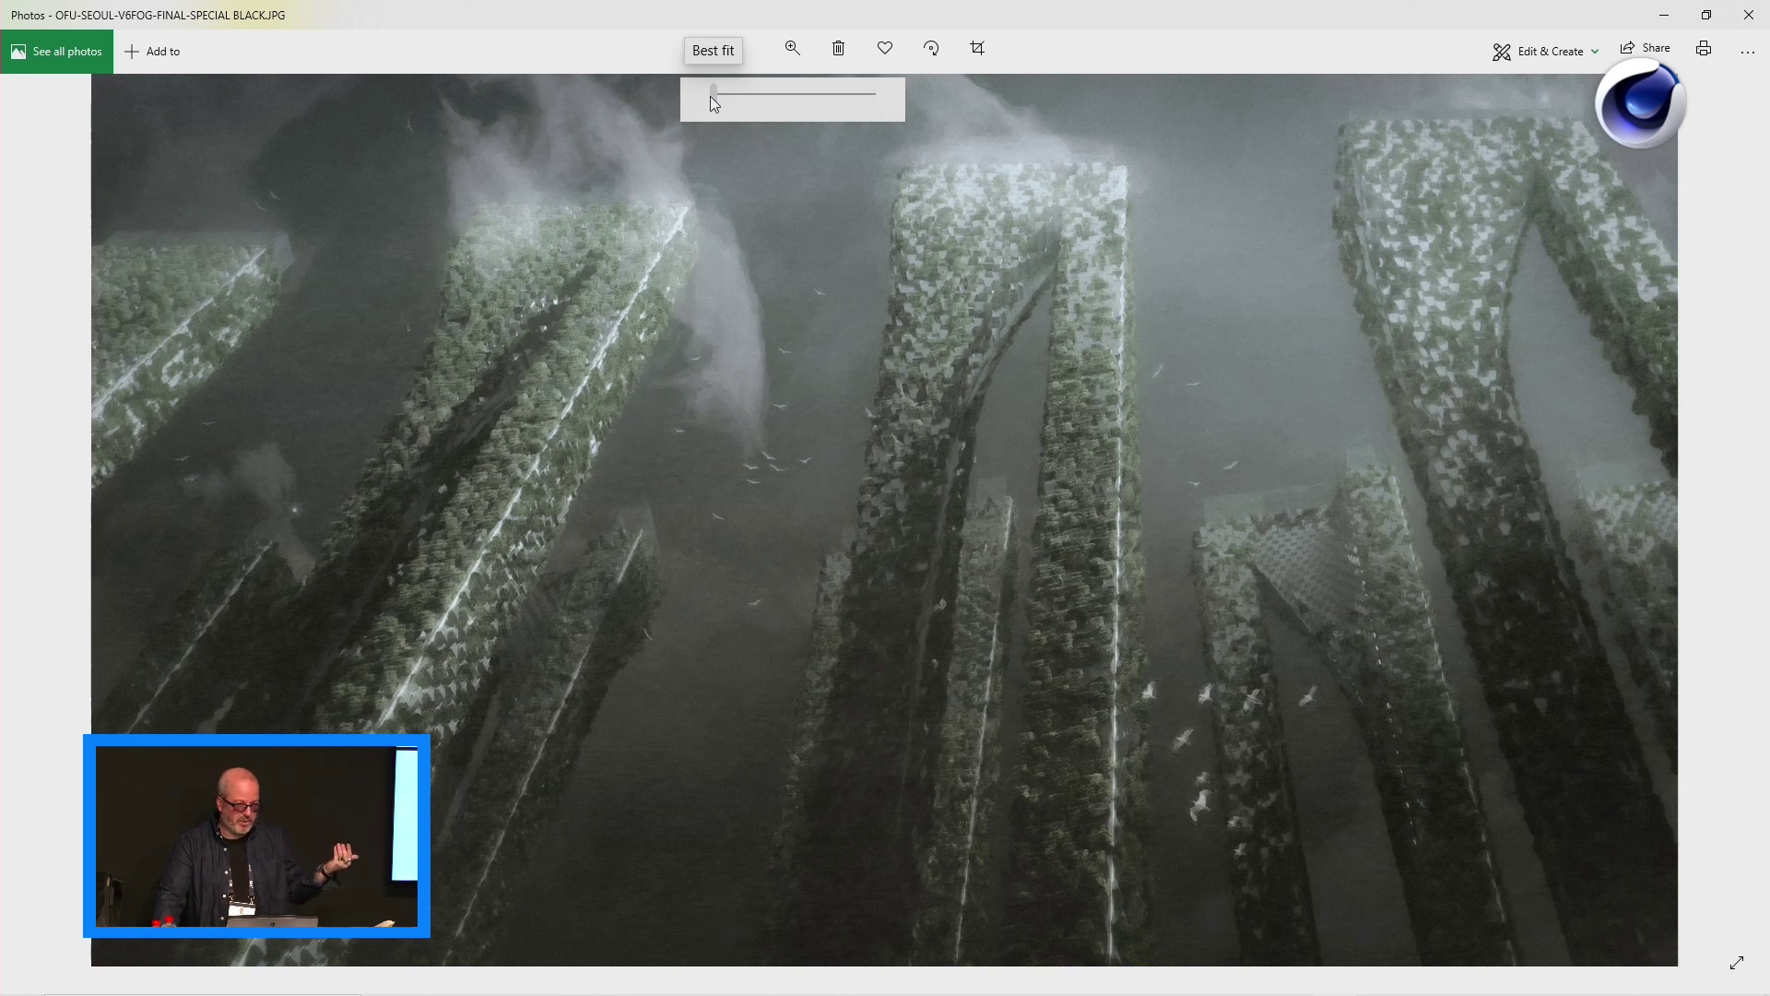
mouse_move(706, 97)
mouse_down()
mouse_move(727, 98)
mouse_move(712, 97)
mouse_up()
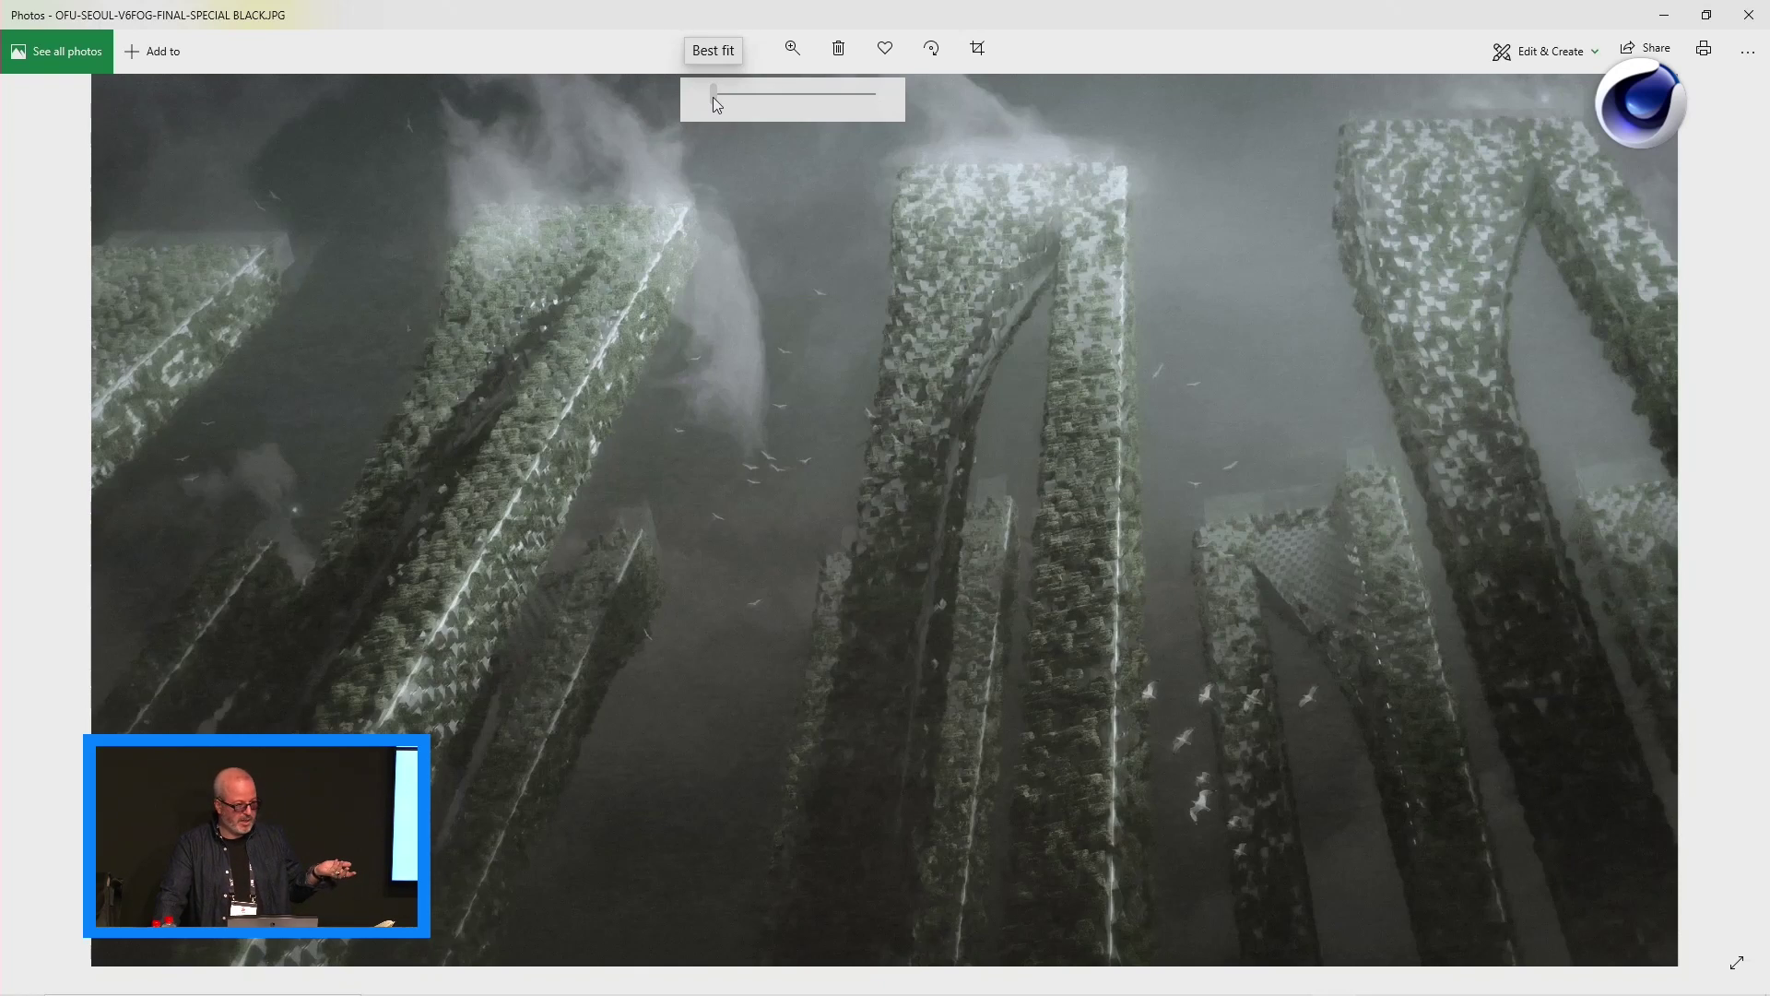
drag(711, 97, 715, 97)
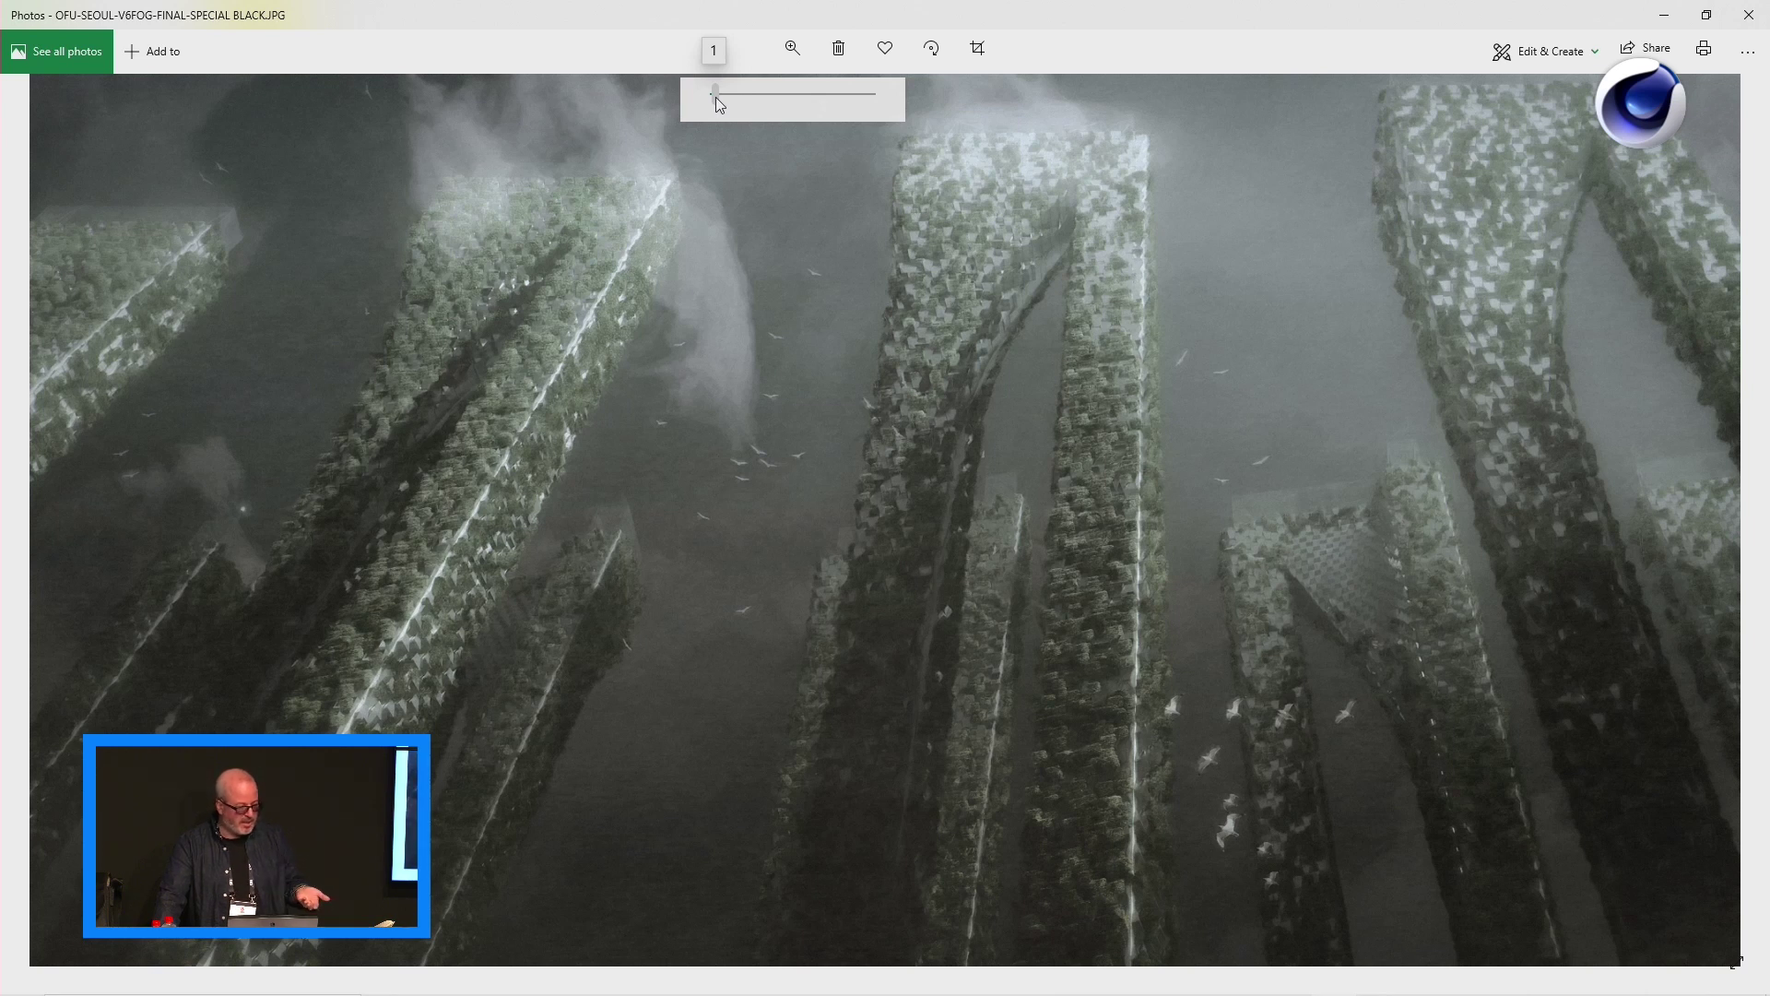
drag(715, 96, 712, 97)
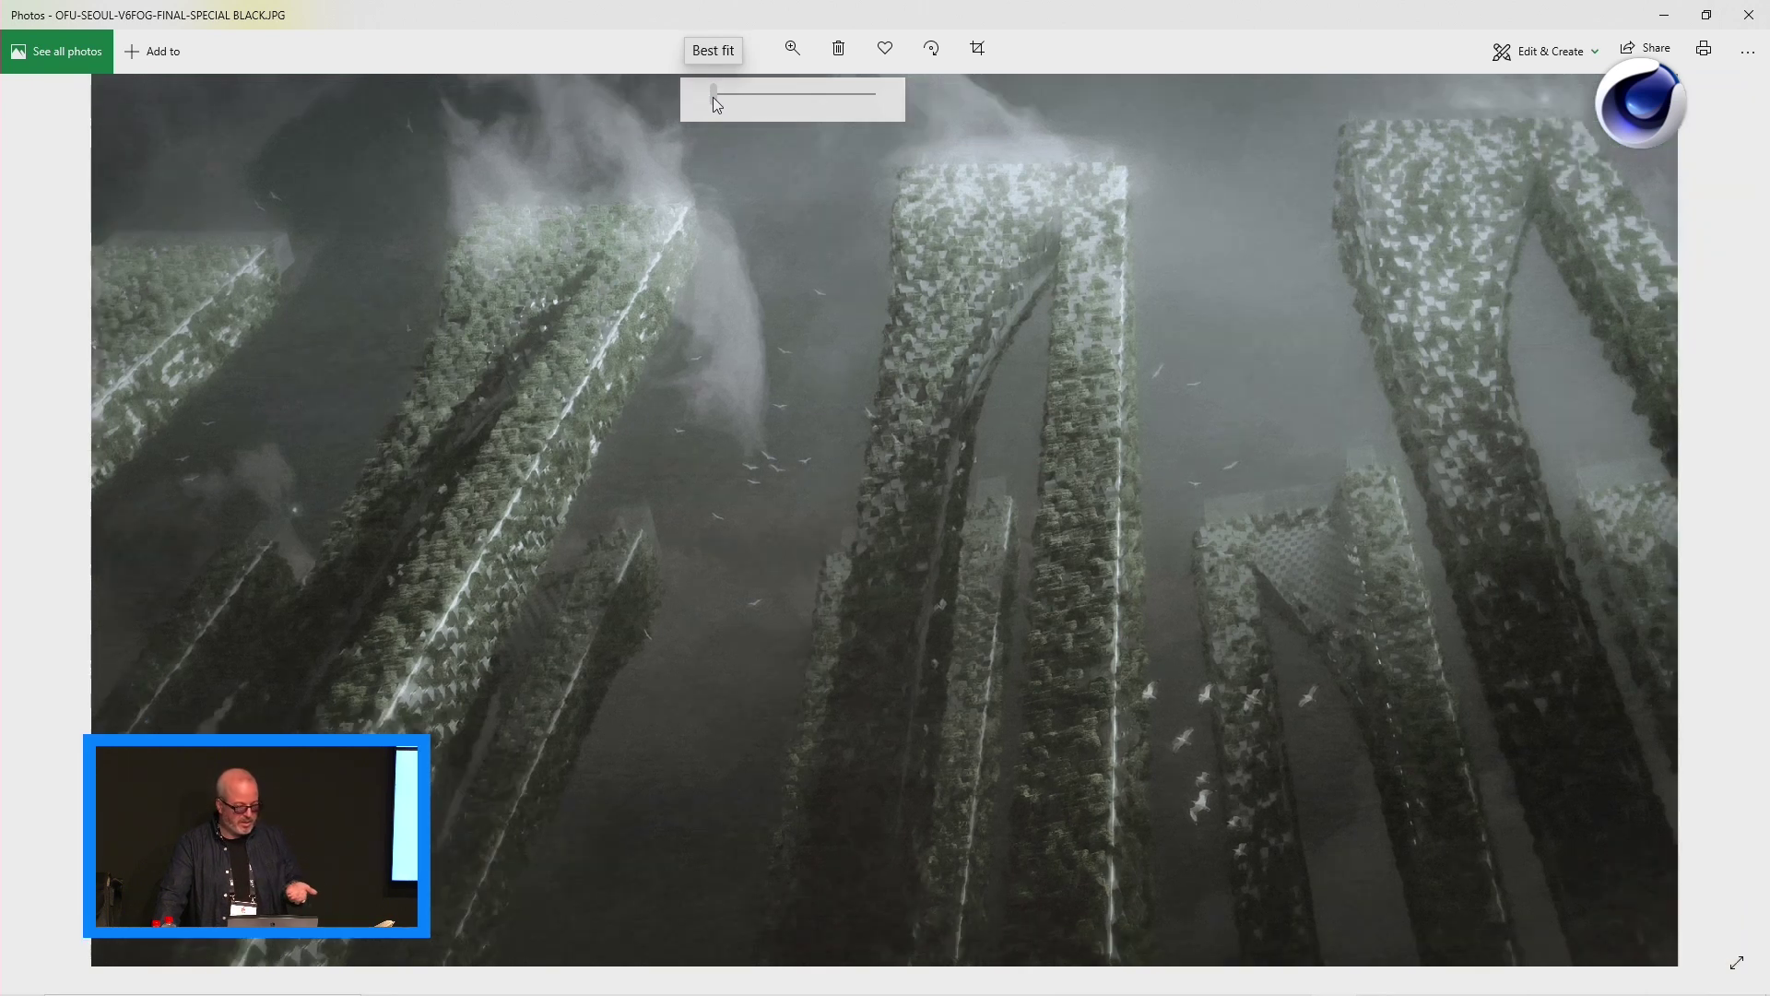